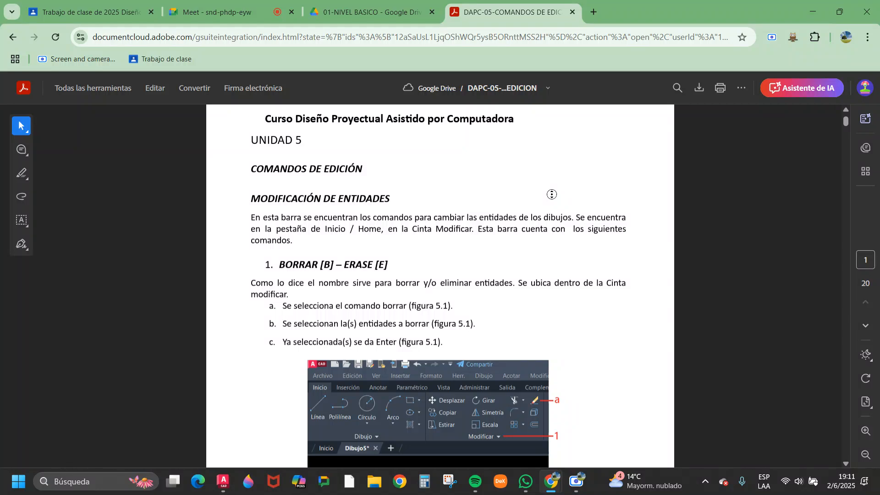
Look through the Erase and Copy sections on the first two pages of the editing commands PDF.
{"action": "scroll", "coordinate": [524, 222], "scroll_direction": "down", "scroll_amount": 12}
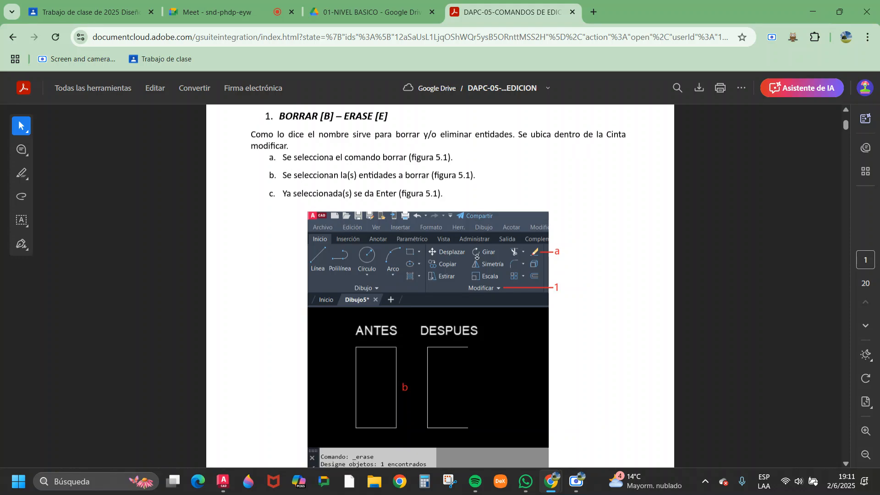
{"action": "scroll", "coordinate": [499, 262], "scroll_direction": "down", "scroll_amount": 5}
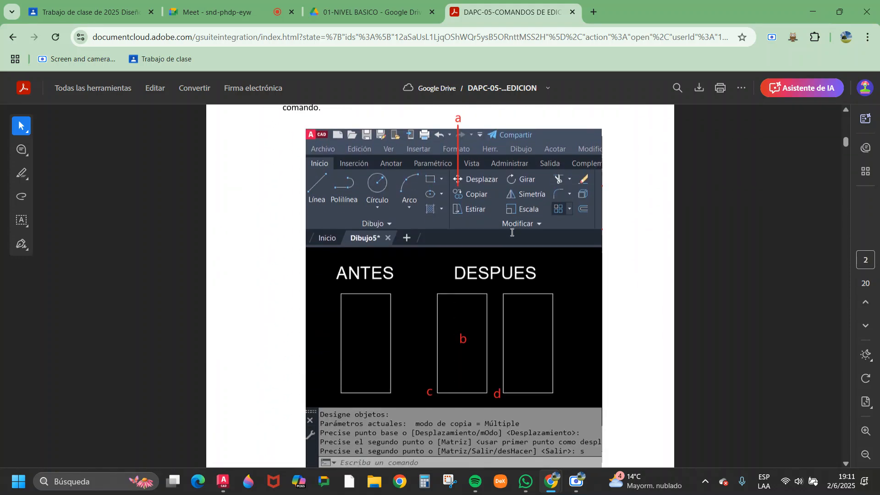
{"action": "scroll", "coordinate": [500, 236], "scroll_direction": "up", "scroll_amount": 5}
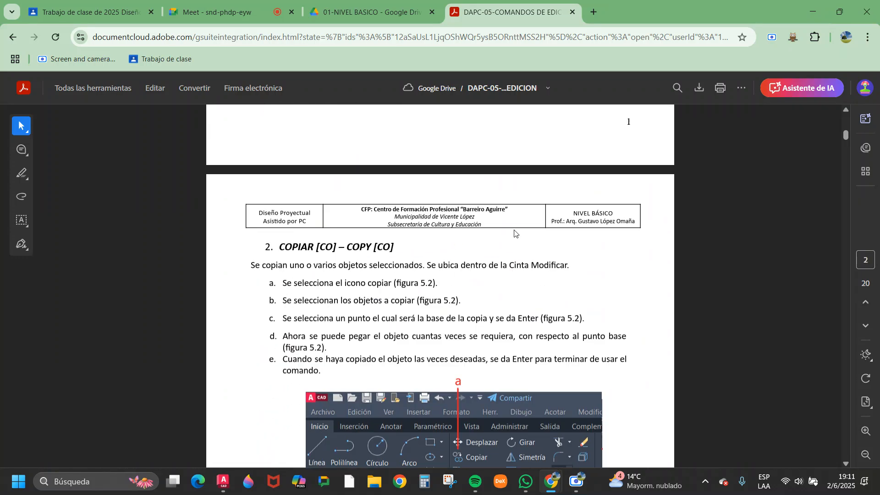
{"action": "scroll", "coordinate": [504, 229], "scroll_direction": "up", "scroll_amount": 1}
Switch to AutoCAD and examine the Unit 5 Exercise 1 sheet's heading, its command list and the Copy and Symmetry drawings.
{"action": "left_click", "coordinate": [425, 9]}
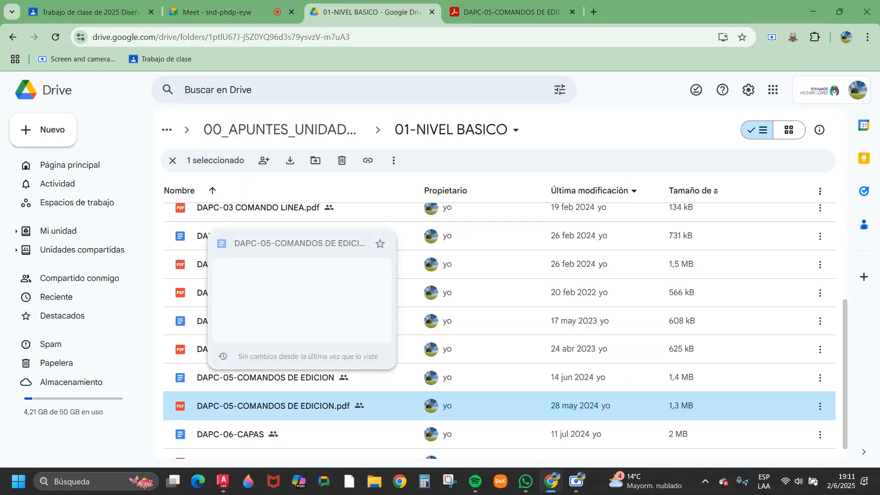
{"action": "left_click", "coordinate": [222, 481]}
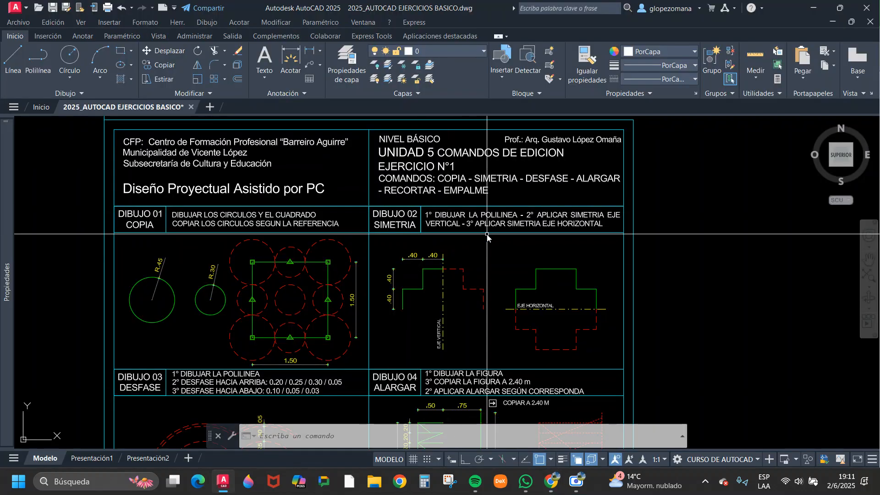
{"action": "scroll", "coordinate": [486, 236], "scroll_direction": "down", "scroll_amount": 2}
{"action": "scroll", "coordinate": [488, 199], "scroll_direction": "up", "scroll_amount": 2}
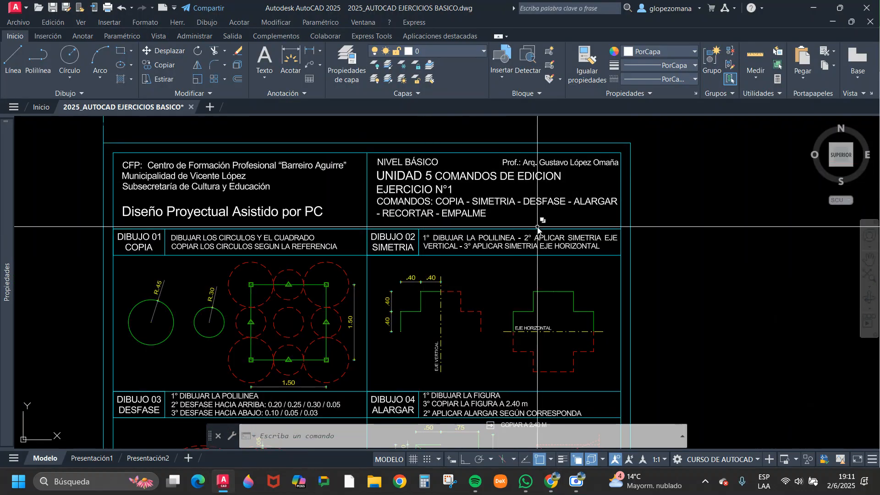
{"action": "scroll", "coordinate": [509, 232], "scroll_direction": "up", "scroll_amount": 4}
{"action": "middle_click_drag", "start_coordinate": [520, 231], "coordinate": [488, 275]}
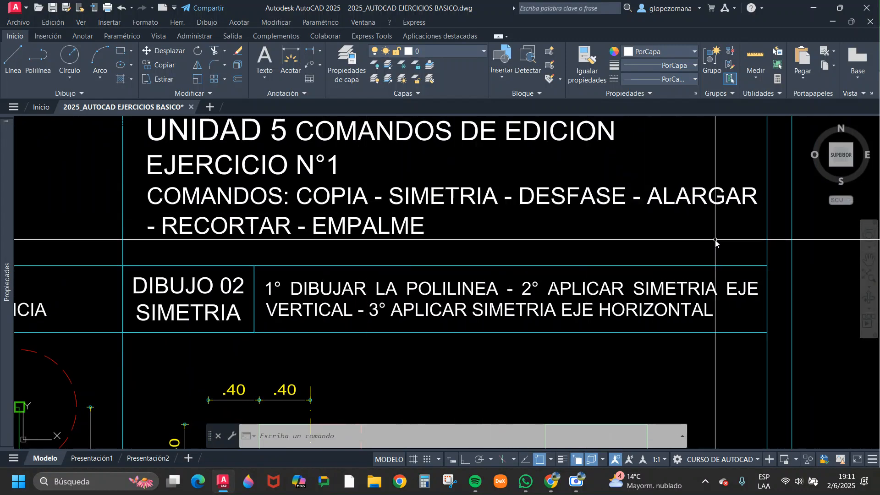
{"action": "scroll", "coordinate": [609, 231], "scroll_direction": "down", "scroll_amount": 4}
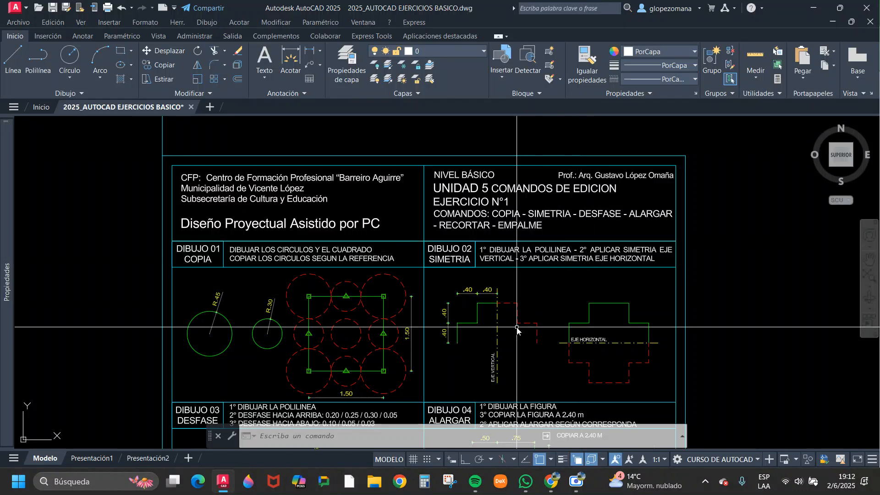
{"action": "scroll", "coordinate": [528, 239], "scroll_direction": "down", "scroll_amount": 2}
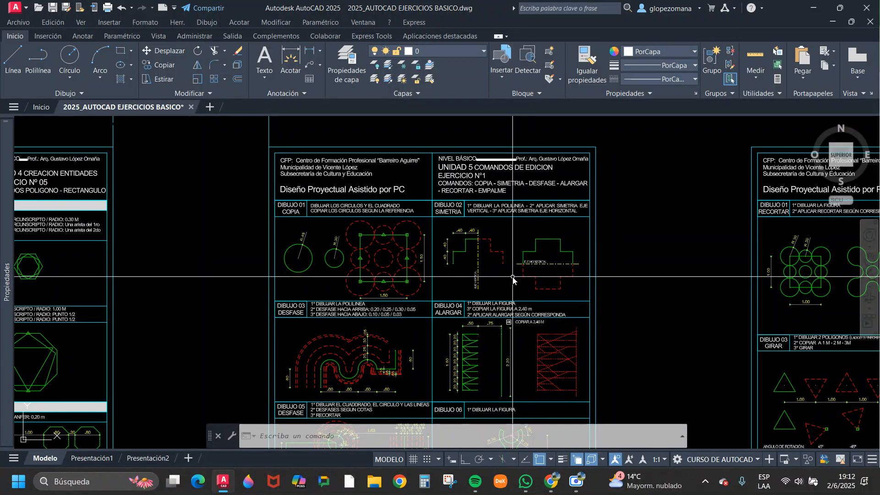
{"action": "scroll", "coordinate": [411, 243], "scroll_direction": "up", "scroll_amount": 2}
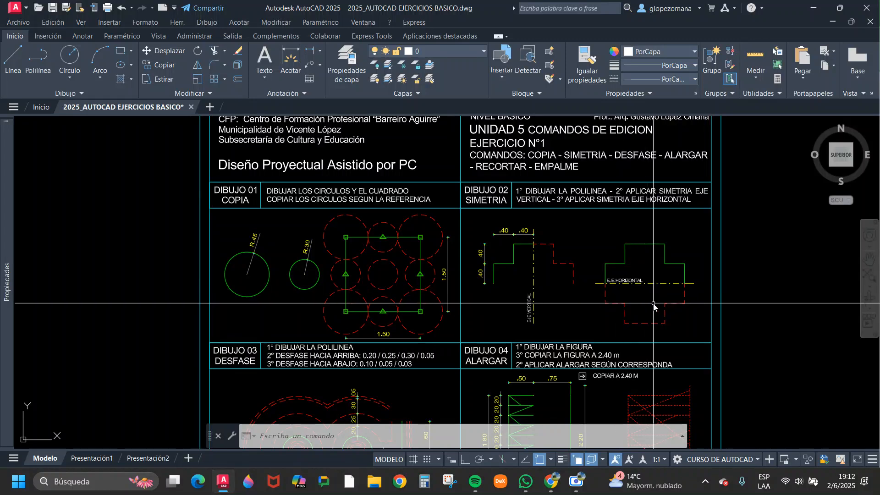
{"action": "mouse_move", "coordinate": [654, 304]}
{"action": "middle_mouse_down"}
{"action": "mouse_move", "coordinate": [615, 295]}
{"action": "mouse_move", "coordinate": [582, 268]}
{"action": "middle_mouse_up"}
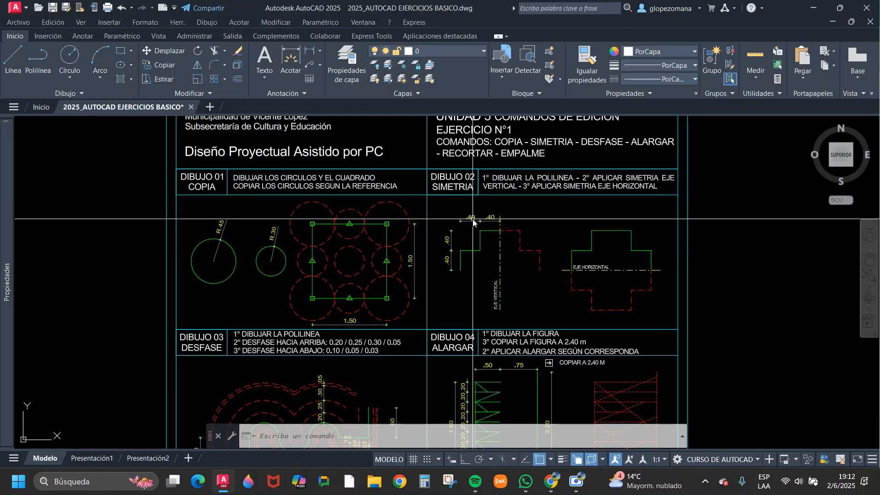
{"action": "scroll", "coordinate": [473, 220], "scroll_direction": "down", "scroll_amount": 2}
{"action": "middle_click_drag", "start_coordinate": [487, 279], "coordinate": [470, 250]}
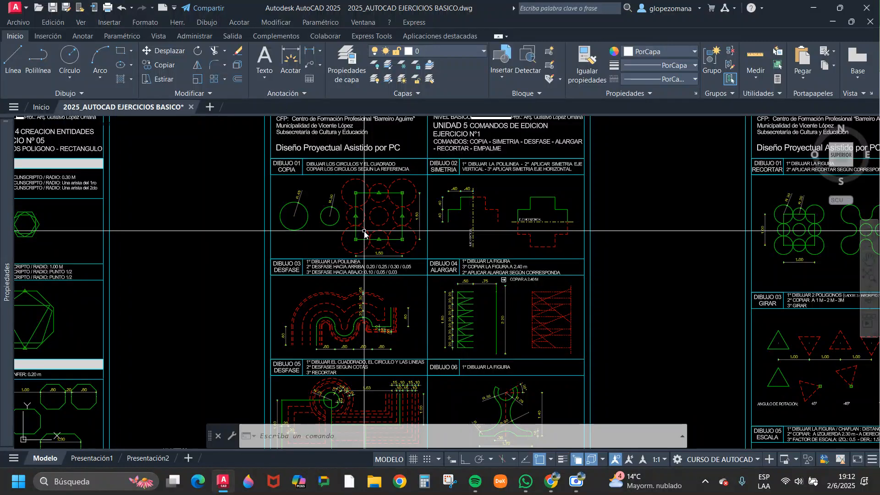
Survey the row of Unit 5 exercise sheets and return to the drawings on the Exercise 1 sheet.
{"action": "middle_click_drag", "start_coordinate": [366, 236], "coordinate": [348, 290]}
{"action": "scroll", "coordinate": [461, 293], "scroll_direction": "down", "scroll_amount": 5}
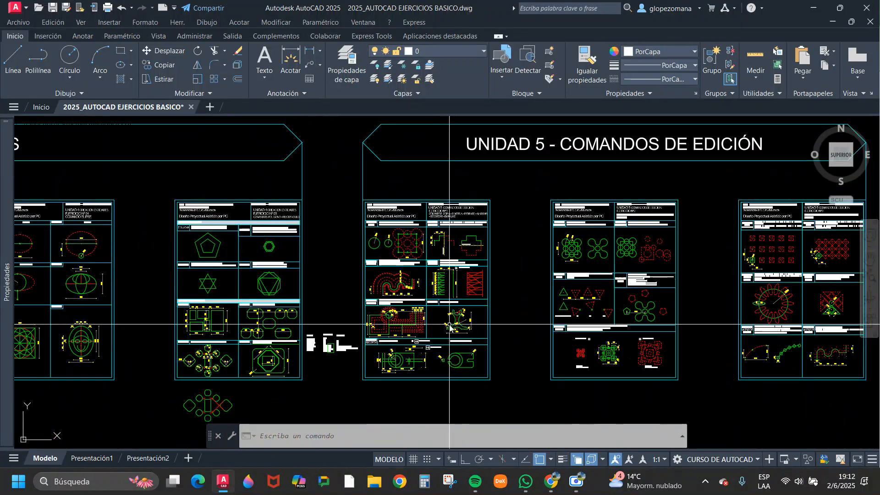
{"action": "scroll", "coordinate": [464, 353], "scroll_direction": "up", "scroll_amount": 5}
{"action": "scroll", "coordinate": [464, 353], "scroll_direction": "up", "scroll_amount": 4}
{"action": "mouse_move", "coordinate": [452, 344]}
{"action": "middle_mouse_down"}
{"action": "mouse_move", "coordinate": [587, 267]}
{"action": "mouse_move", "coordinate": [527, 337]}
{"action": "middle_mouse_up"}
{"action": "scroll", "coordinate": [588, 268], "scroll_direction": "down", "scroll_amount": 4}
{"action": "middle_click_drag", "start_coordinate": [513, 291], "coordinate": [483, 313]}
{"action": "middle_click_drag", "start_coordinate": [541, 246], "coordinate": [555, 372]}
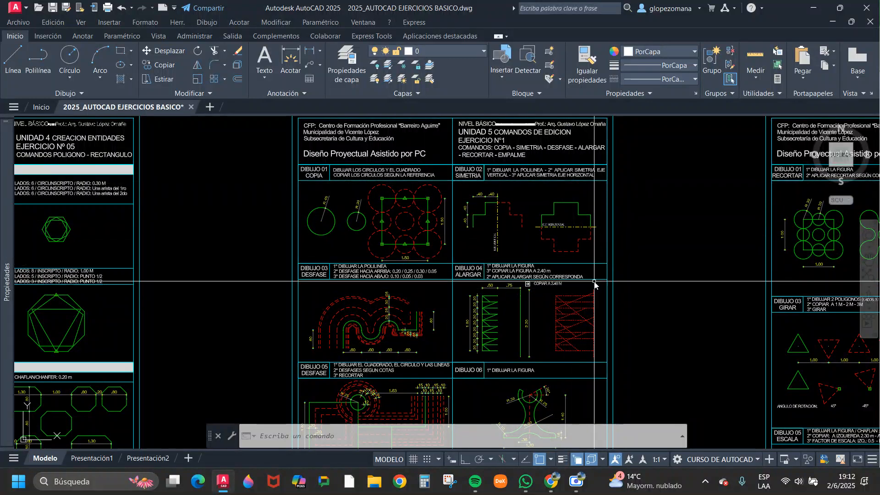
Examine Drawings 05, 06 and 07 on the Exercise 1 sheet, and look again at the Symmetry exercise in Drawing 02.
{"action": "scroll", "coordinate": [482, 337], "scroll_direction": "down", "scroll_amount": 2}
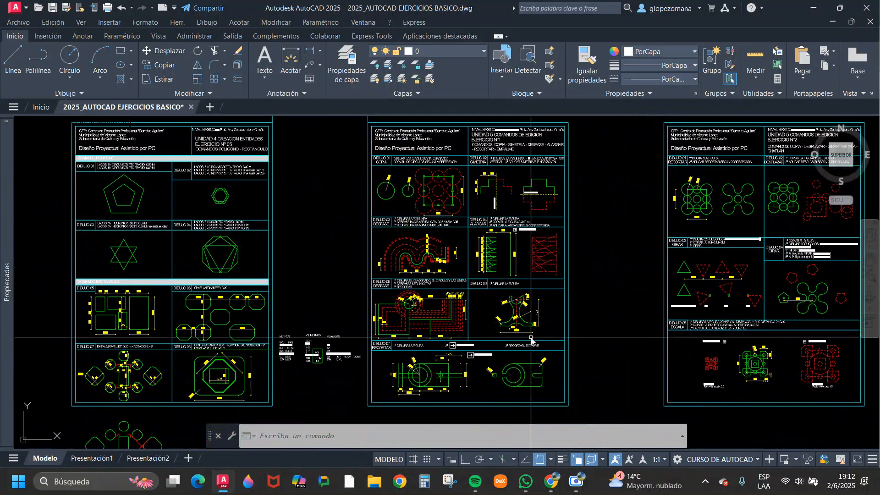
{"action": "scroll", "coordinate": [544, 259], "scroll_direction": "up", "scroll_amount": 4}
{"action": "scroll", "coordinate": [544, 259], "scroll_direction": "down", "scroll_amount": 2}
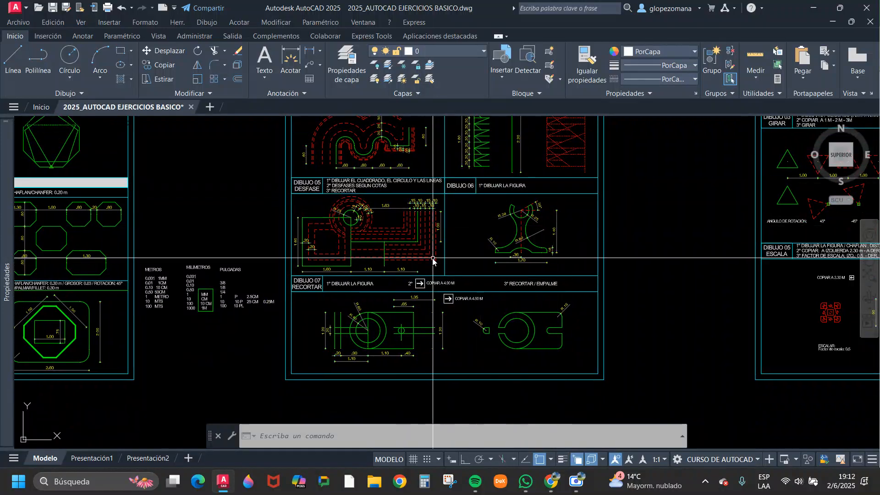
{"action": "scroll", "coordinate": [532, 193], "scroll_direction": "up", "scroll_amount": 2}
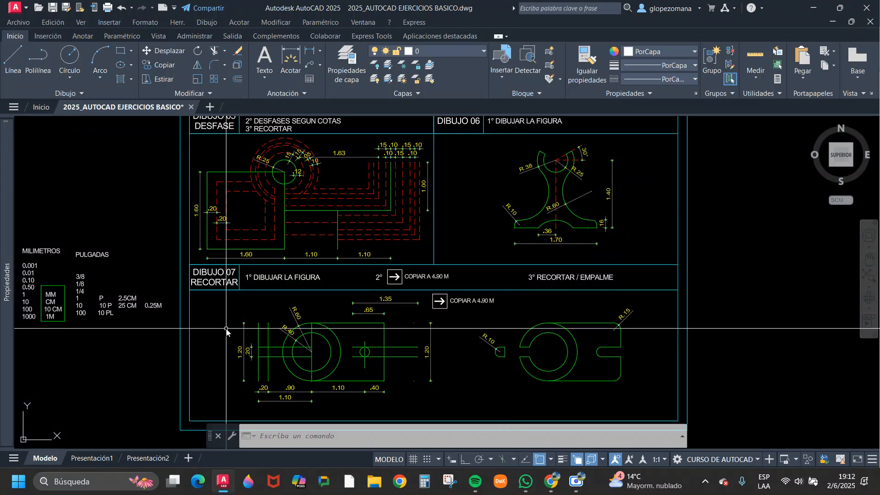
{"action": "scroll", "coordinate": [530, 231], "scroll_direction": "down", "scroll_amount": 2}
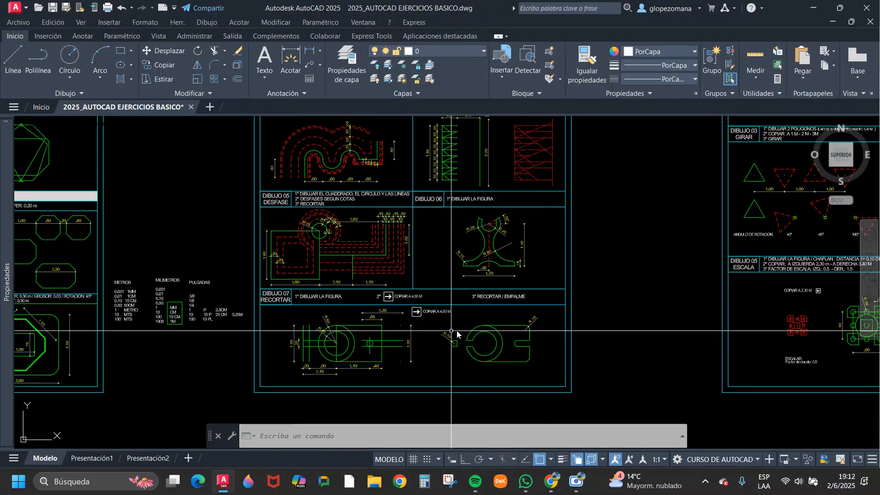
{"action": "scroll", "coordinate": [499, 227], "scroll_direction": "up", "scroll_amount": 2}
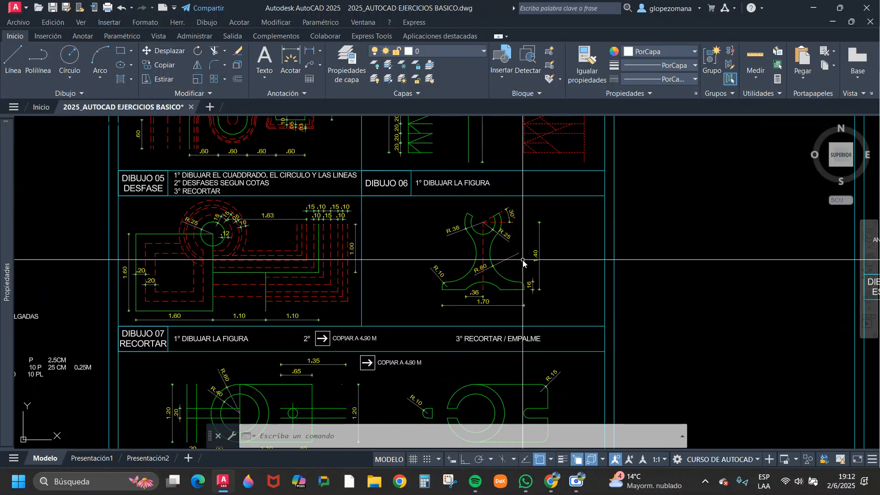
{"action": "middle_click_drag", "start_coordinate": [523, 274], "coordinate": [528, 212]}
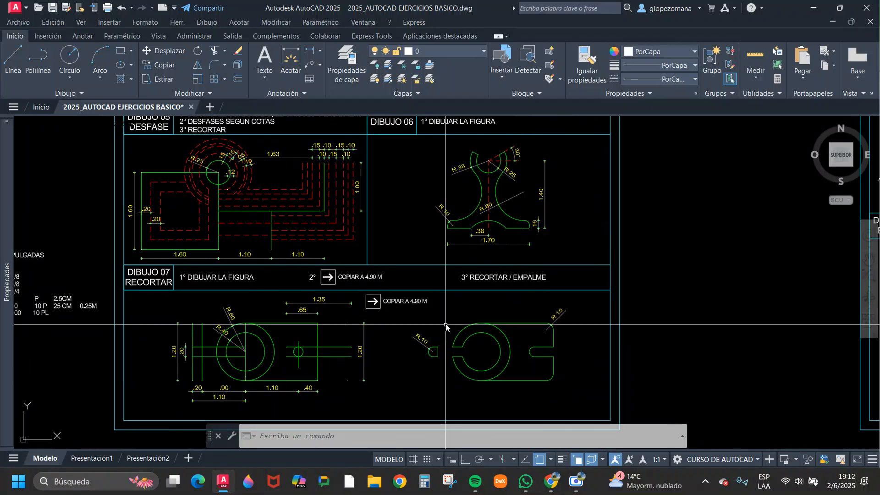
{"action": "scroll", "coordinate": [445, 303], "scroll_direction": "down", "scroll_amount": 4}
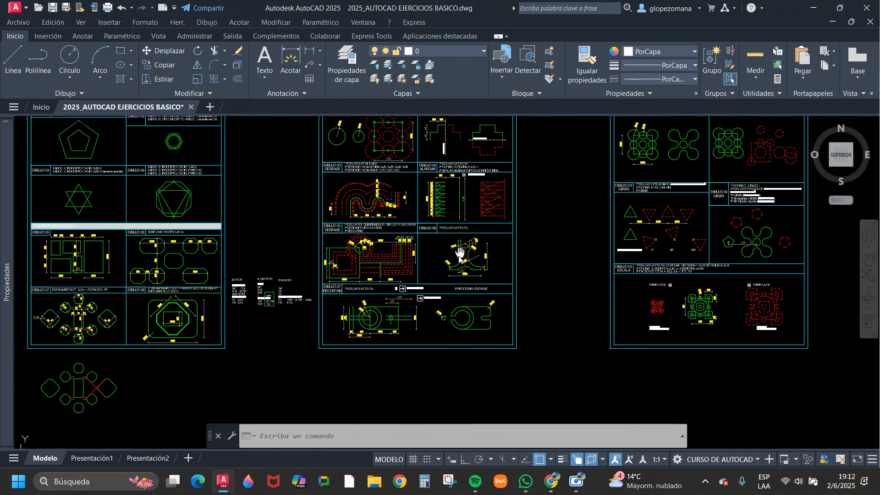
{"action": "scroll", "coordinate": [477, 164], "scroll_direction": "up", "scroll_amount": 3}
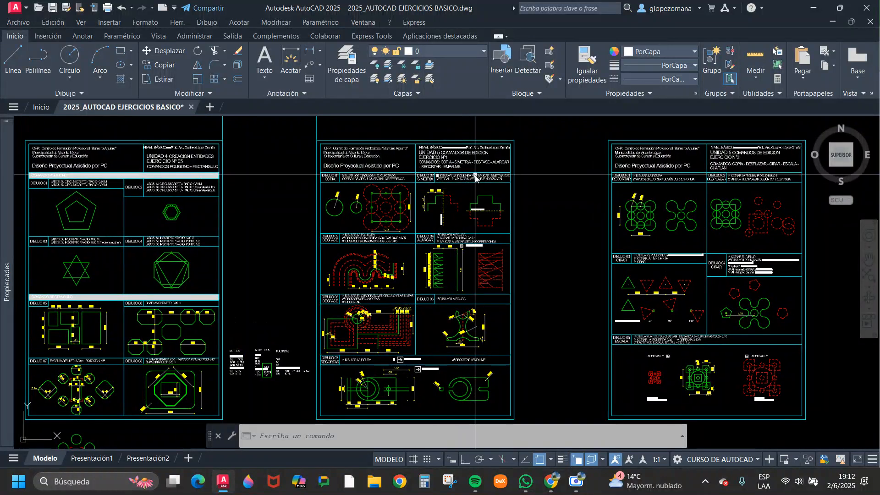
{"action": "scroll", "coordinate": [477, 163], "scroll_direction": "up", "scroll_amount": 3}
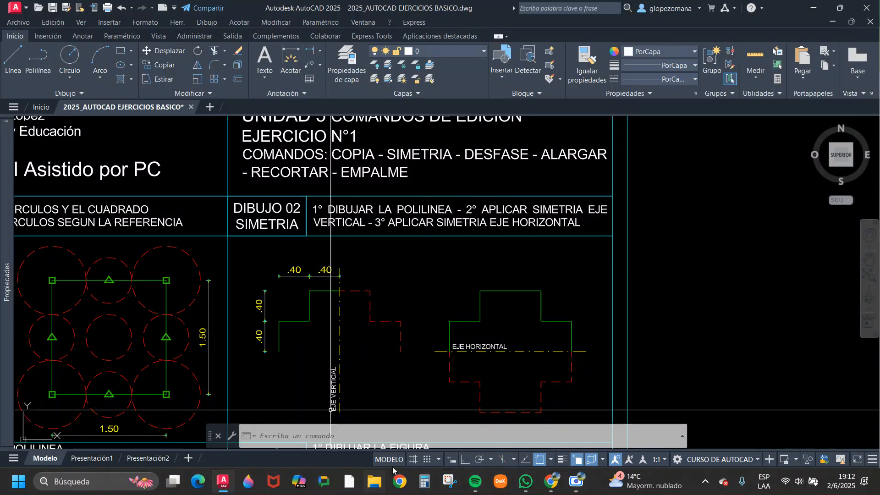
Switch to the editing commands PDF in Chrome and read the Erase figure and the Copy command instructions.
{"action": "mouse_move", "coordinate": [556, 483]}
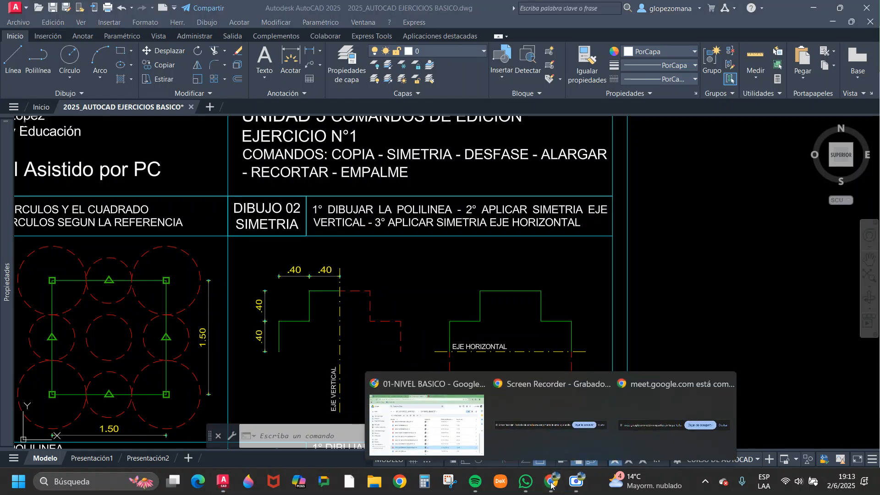
{"action": "left_click", "coordinate": [452, 418]}
{"action": "left_click", "coordinate": [479, 12]}
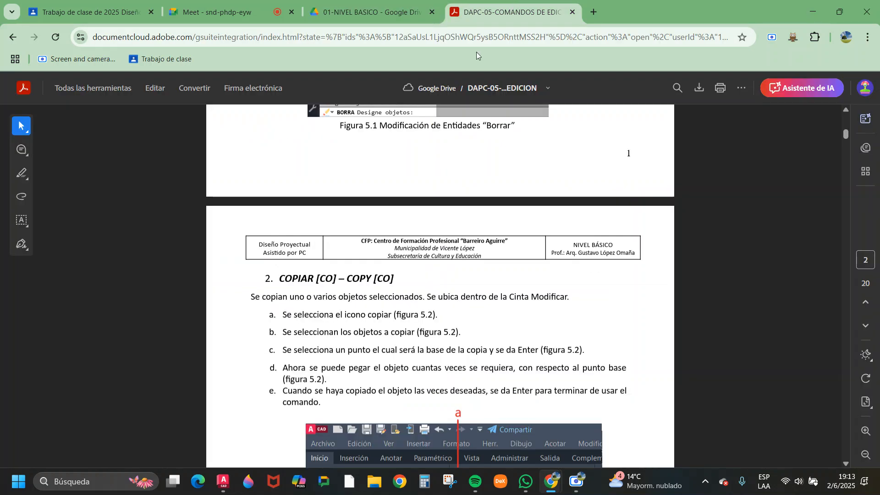
{"action": "scroll", "coordinate": [381, 261], "scroll_direction": "up", "scroll_amount": 12}
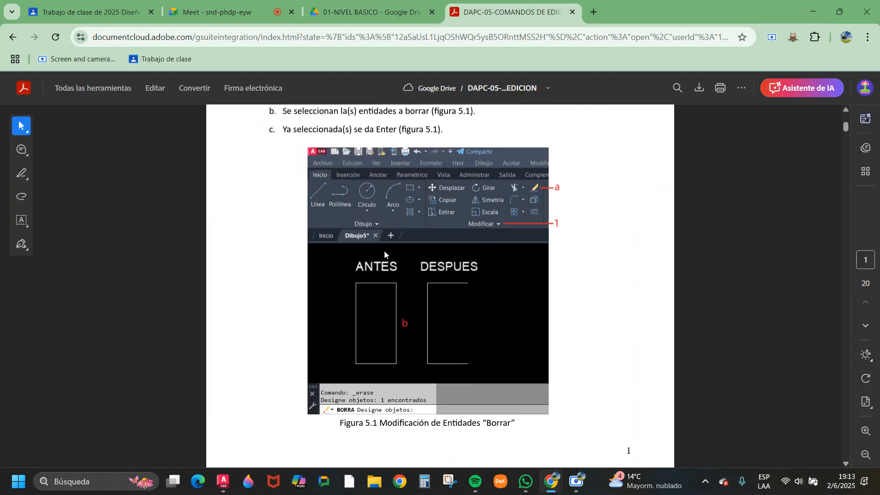
{"action": "scroll", "coordinate": [385, 254], "scroll_direction": "down", "scroll_amount": 12}
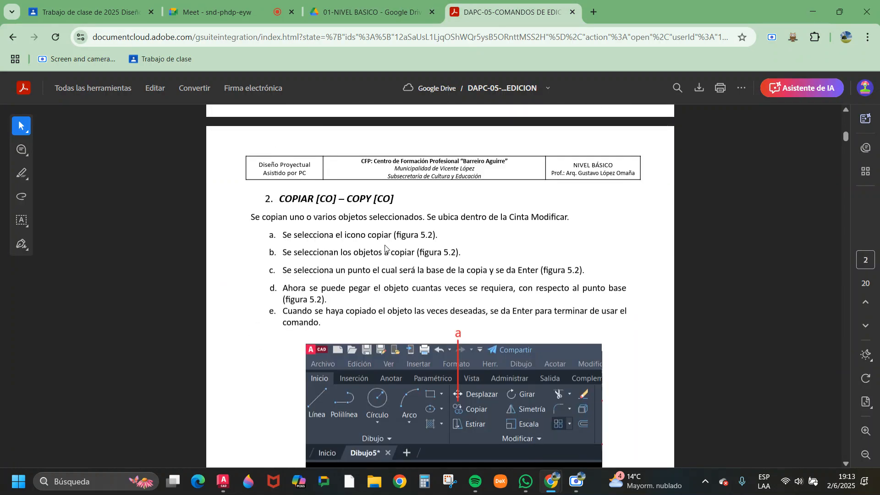
{"action": "scroll", "coordinate": [389, 248], "scroll_direction": "down", "scroll_amount": 1}
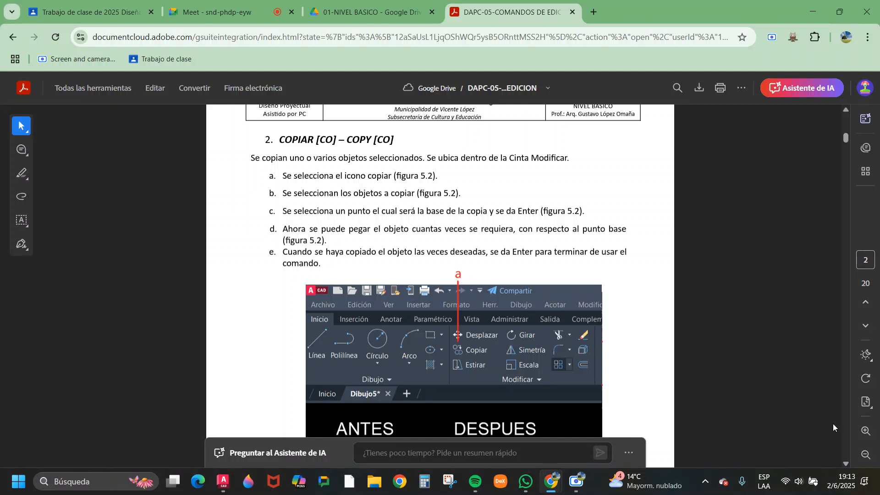
Enlarge the PDF around the Copy command figure and hide the AI assistant prompt bar.
{"action": "left_click", "coordinate": [864, 432]}
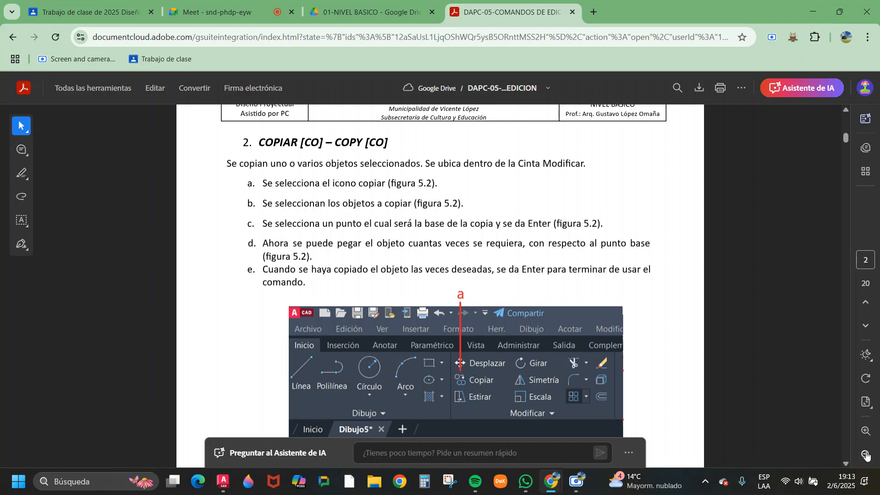
{"action": "left_click", "coordinate": [866, 431]}
{"action": "scroll", "coordinate": [675, 355], "scroll_direction": "down", "scroll_amount": 7}
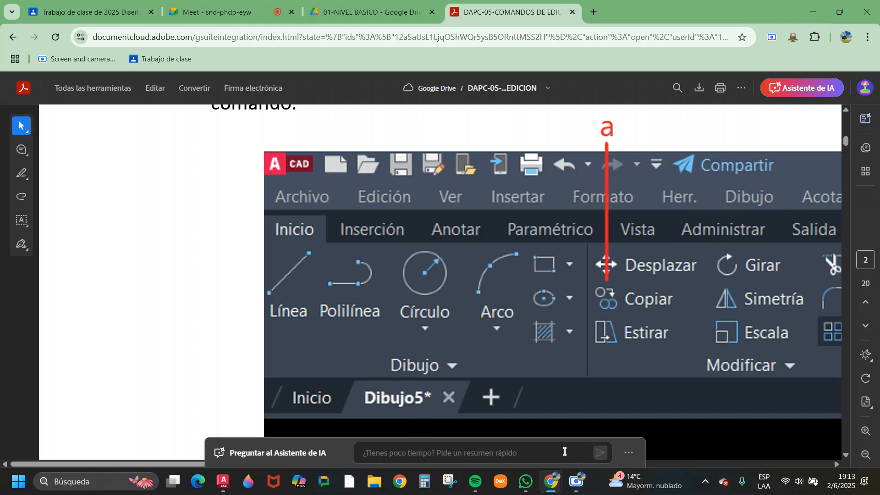
{"action": "left_click", "coordinate": [628, 452]}
{"action": "left_click", "coordinate": [628, 431]}
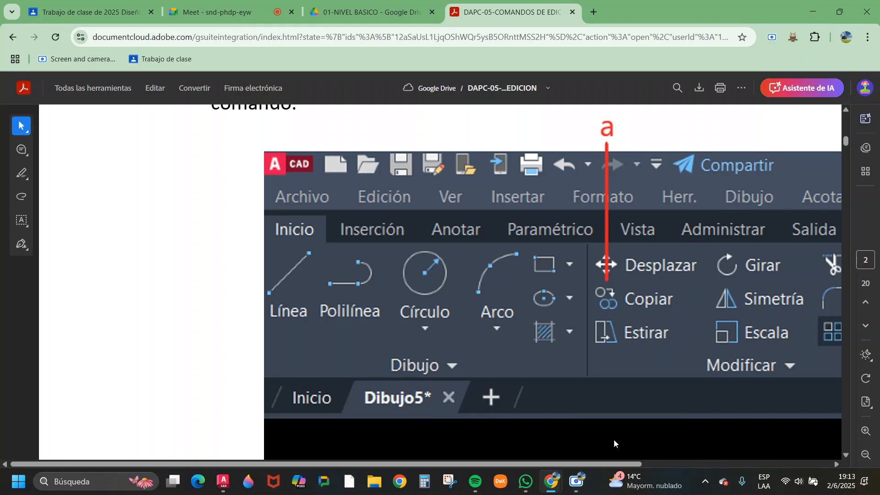
Examine the Copy command's place in the Modify group and its written procedure, and reduce the page magnification.
{"action": "left_click_drag", "start_coordinate": [582, 464], "coordinate": [701, 467]}
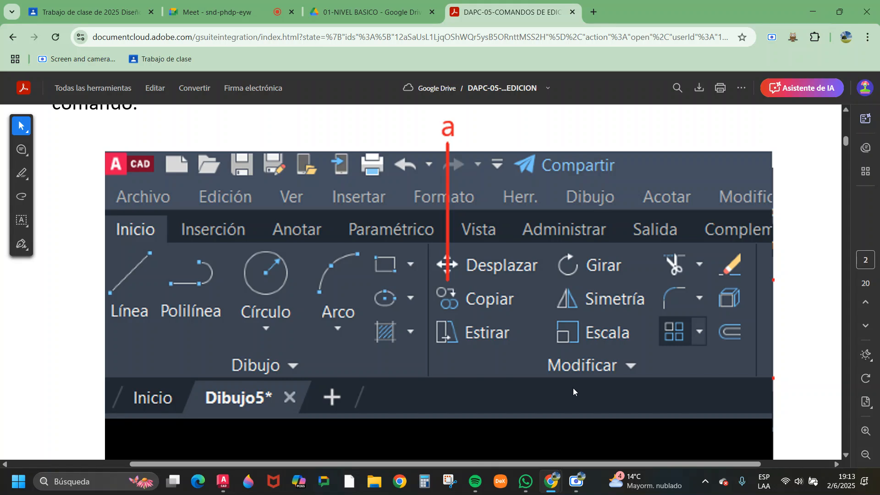
{"action": "scroll", "coordinate": [573, 388], "scroll_direction": "up", "scroll_amount": 1}
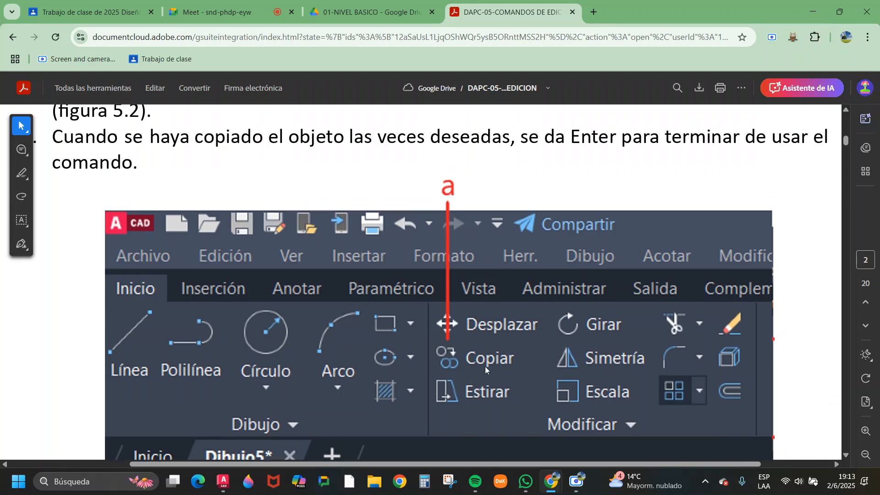
{"action": "scroll", "coordinate": [485, 367], "scroll_direction": "up", "scroll_amount": 5}
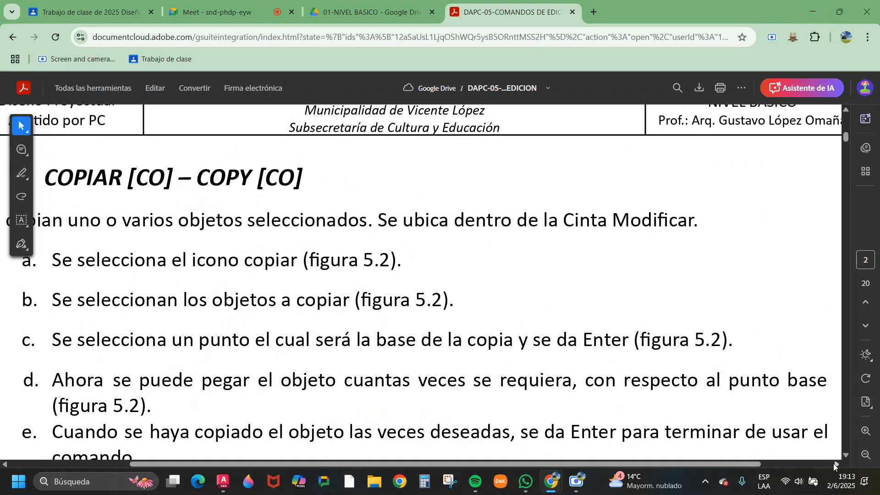
{"action": "left_click", "coordinate": [867, 455]}
{"action": "scroll", "coordinate": [480, 310], "scroll_direction": "down", "scroll_amount": 3}
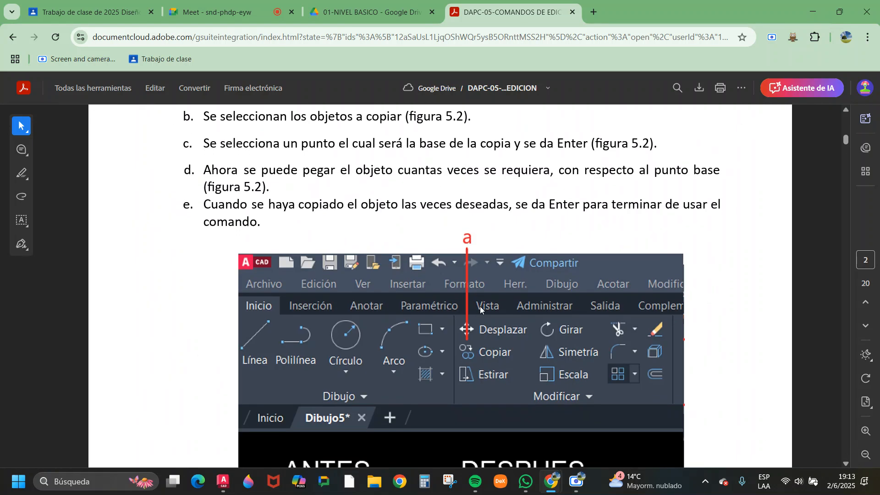
Examine the Copy command's before-and-after figure and command prompts in the PDF, and go over its written procedure at a reduced page magnification.
{"action": "scroll", "coordinate": [317, 197], "scroll_direction": "down", "scroll_amount": 4}
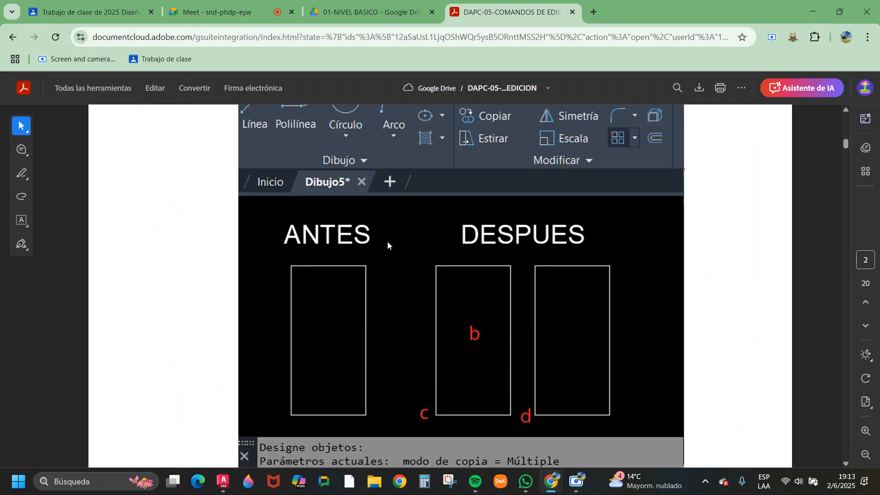
{"action": "scroll", "coordinate": [383, 306], "scroll_direction": "down", "scroll_amount": 1}
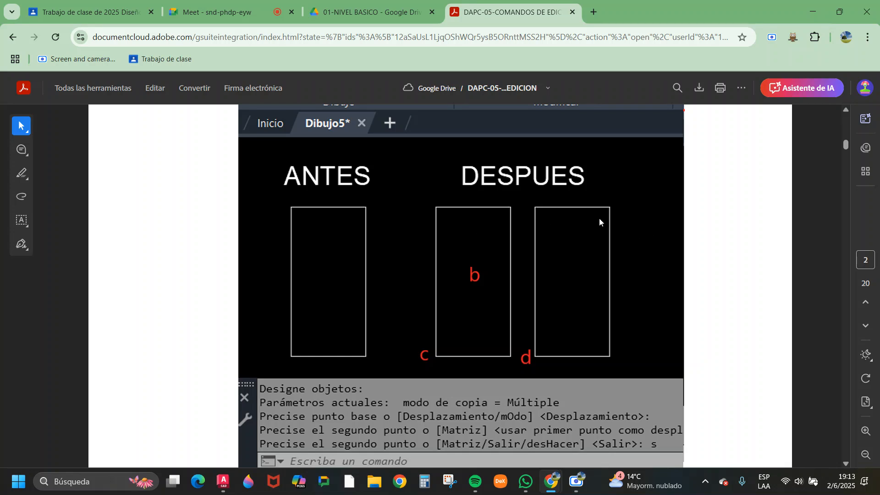
{"action": "scroll", "coordinate": [587, 233], "scroll_direction": "down", "scroll_amount": 2}
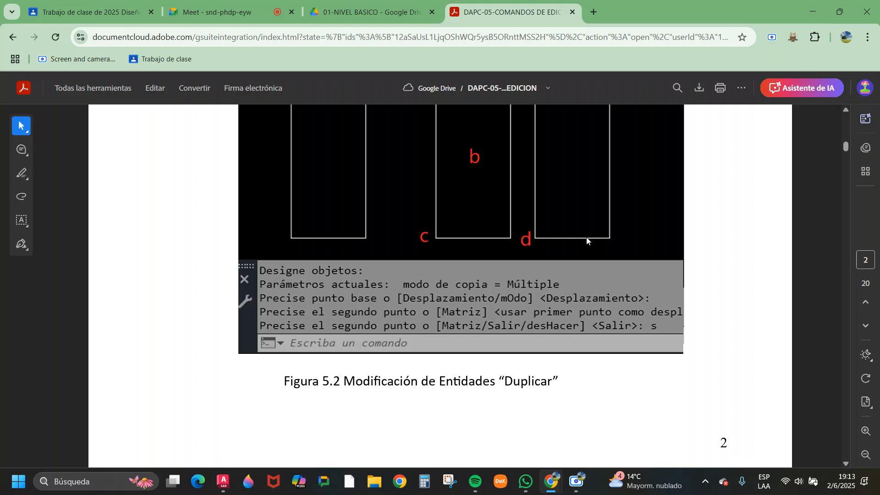
{"action": "scroll", "coordinate": [586, 240], "scroll_direction": "down", "scroll_amount": 3}
{"action": "scroll", "coordinate": [586, 240], "scroll_direction": "up", "scroll_amount": 12}
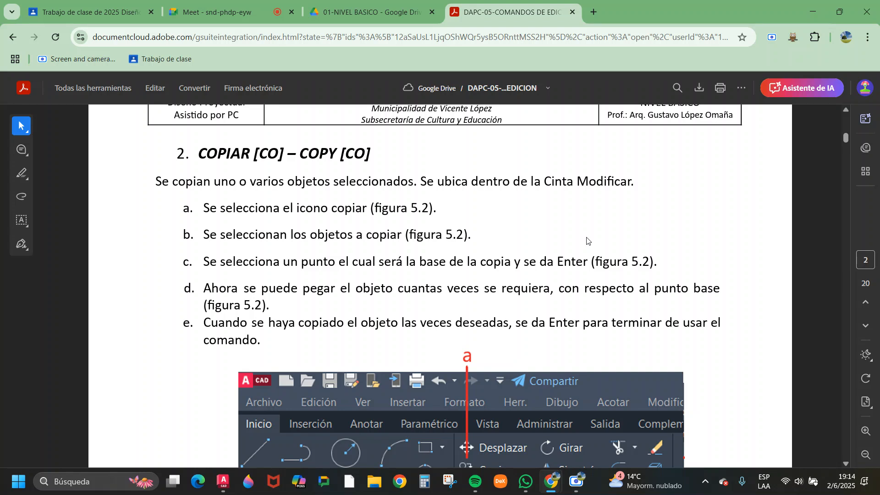
{"action": "left_click", "coordinate": [866, 455]}
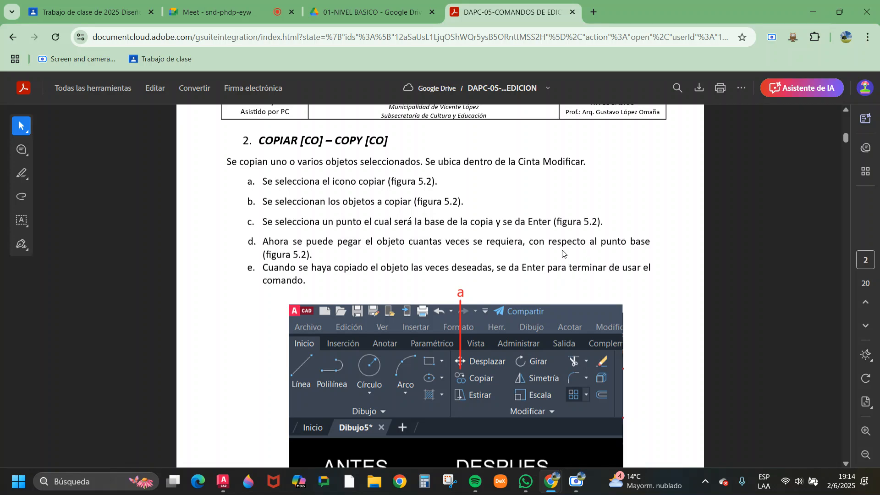
{"action": "scroll", "coordinate": [550, 245], "scroll_direction": "down", "scroll_amount": 4}
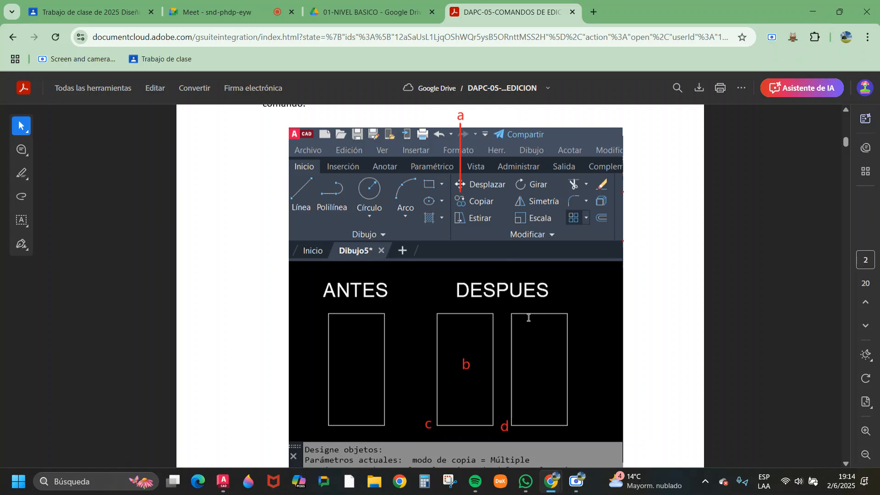
Switch to AutoCAD and create a new blank drawing alongside the exercises file.
{"action": "left_click", "coordinate": [224, 481]}
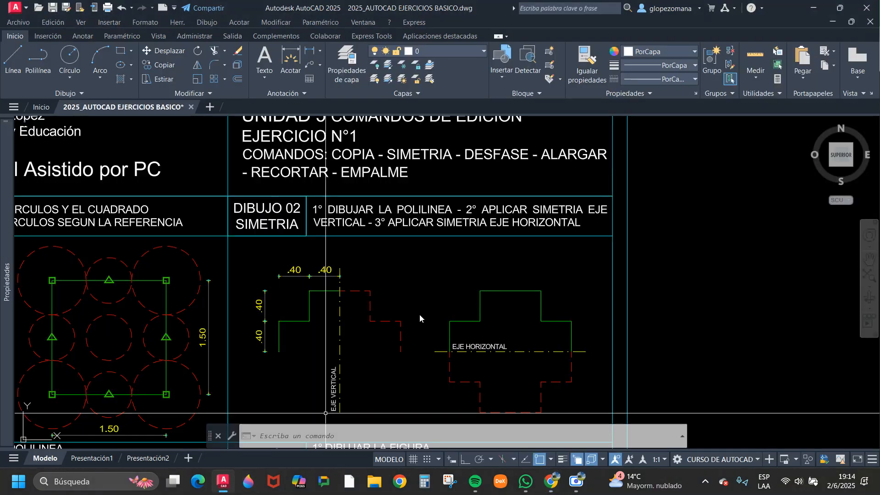
{"action": "scroll", "coordinate": [358, 224], "scroll_direction": "down", "scroll_amount": 2}
{"action": "left_click", "coordinate": [211, 106]}
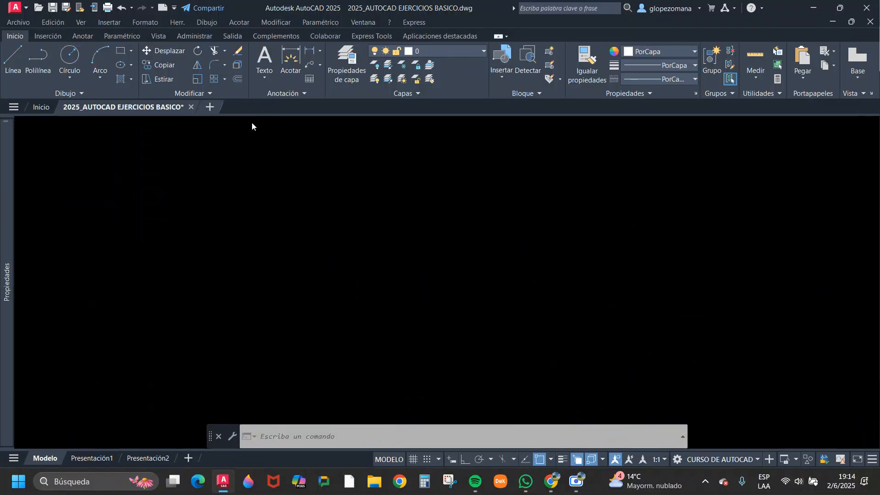
{"action": "scroll", "coordinate": [348, 308], "scroll_direction": "down", "scroll_amount": 4}
{"action": "key", "text": "Escape"}
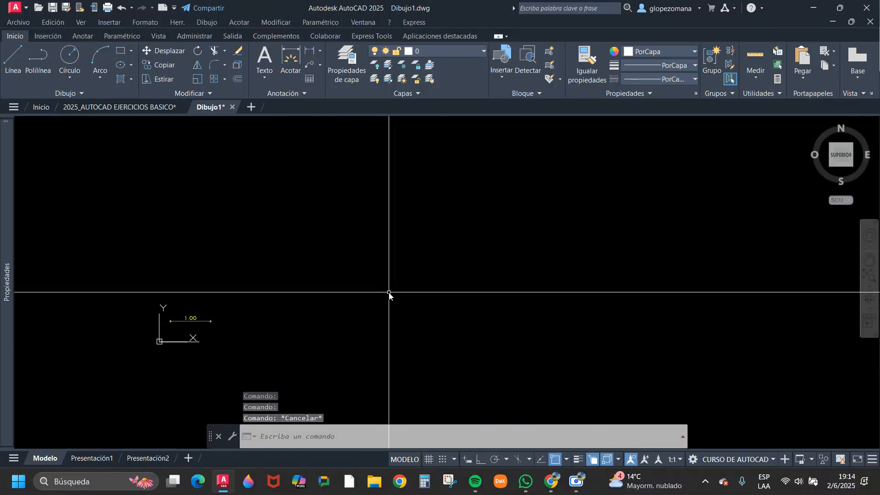
Draw a small circle above and to the right of the drawing's 1.00 reference dimension.
{"action": "type", "text": "c"}
{"action": "key", "text": "Return"}
{"action": "key", "text": "Escape"}
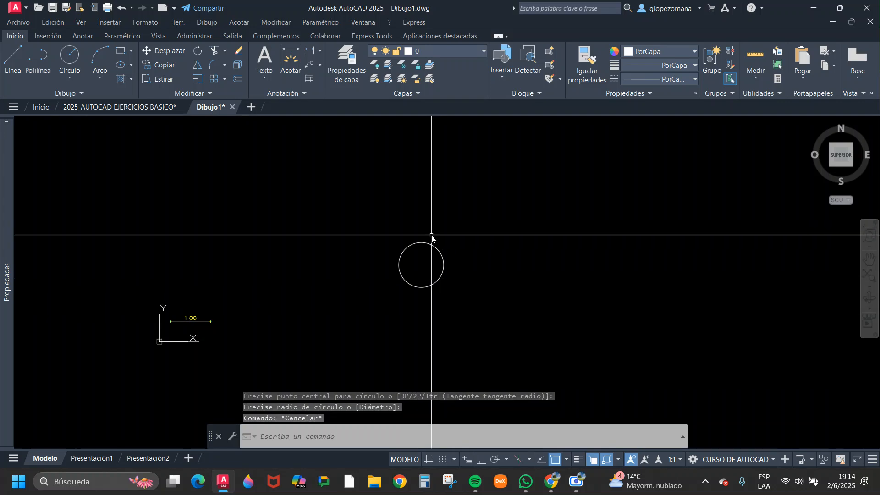
{"action": "scroll", "coordinate": [441, 258], "scroll_direction": "up", "scroll_amount": 4}
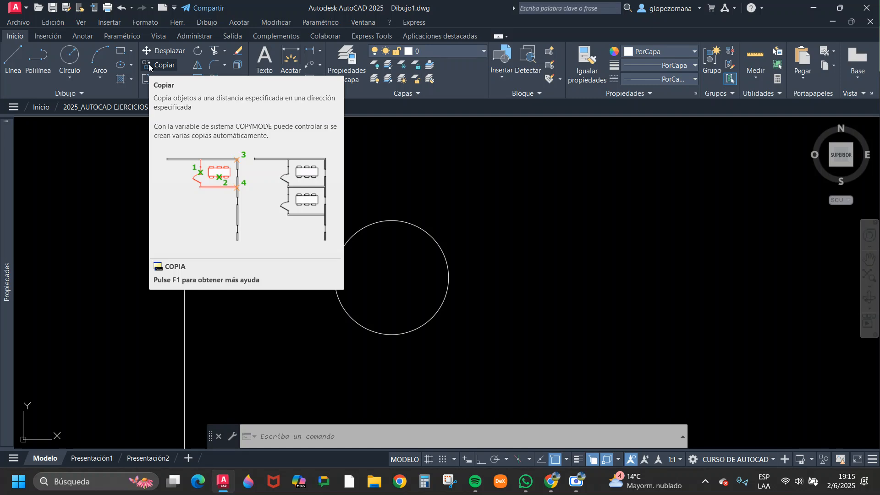
Start the Copy command and select the circle as the object to copy.
{"action": "left_click", "coordinate": [149, 64]}
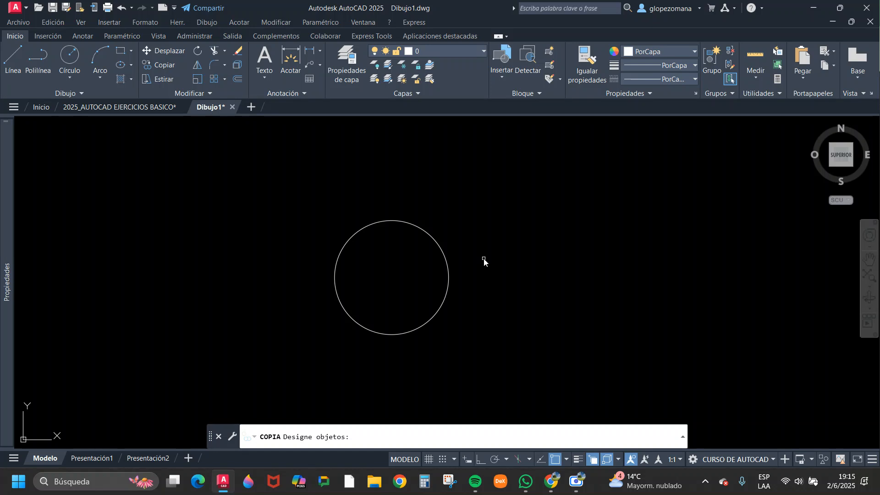
{"action": "left_click", "coordinate": [503, 179]}
{"action": "left_click", "coordinate": [679, 317]}
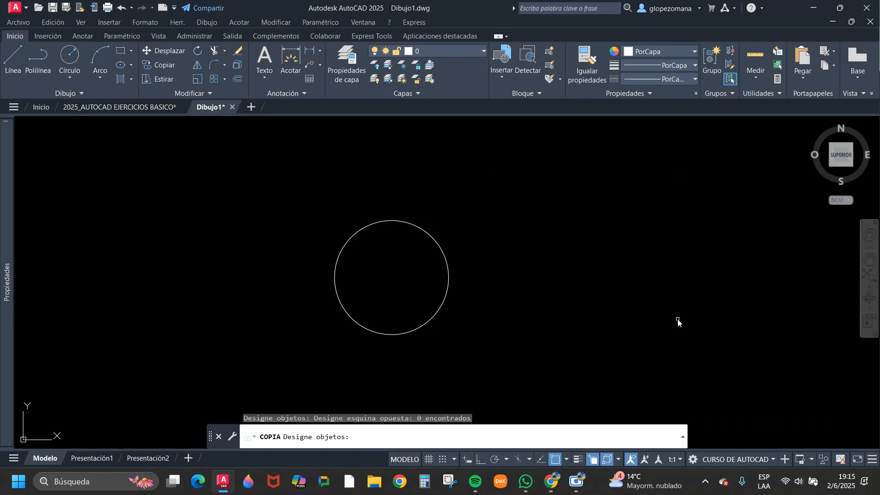
{"action": "left_click", "coordinate": [710, 170]}
{"action": "left_click", "coordinate": [551, 328]}
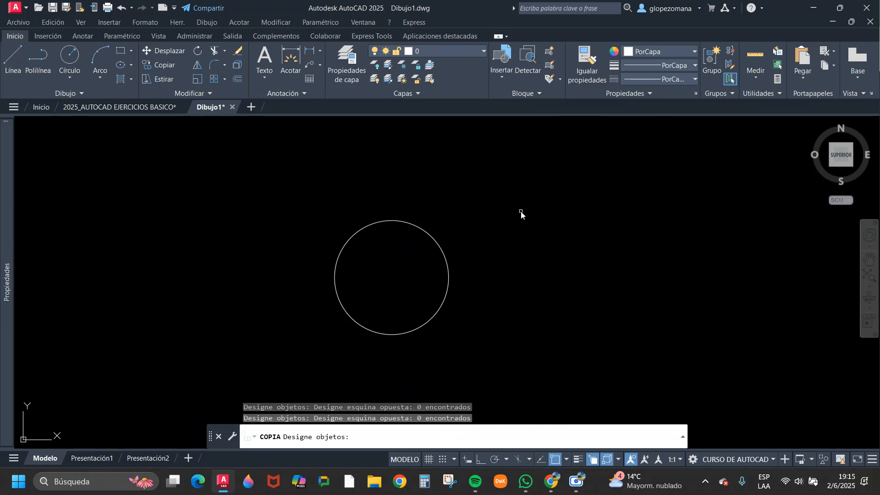
{"action": "left_click", "coordinate": [541, 210]}
{"action": "left_click", "coordinate": [474, 256]}
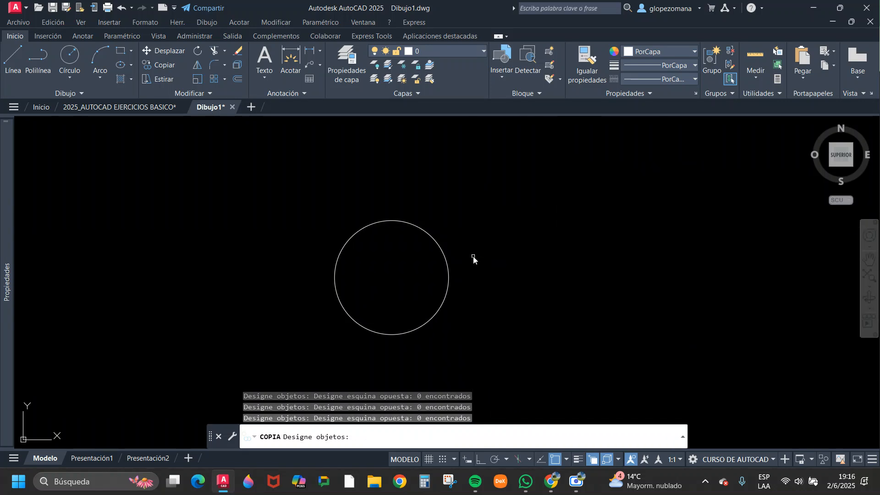
{"action": "left_click", "coordinate": [444, 253]}
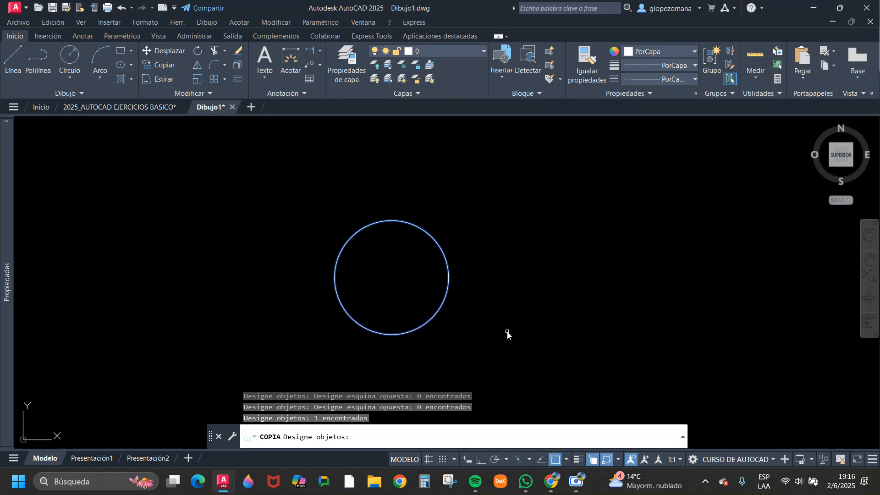
{"action": "key", "text": "Return"}
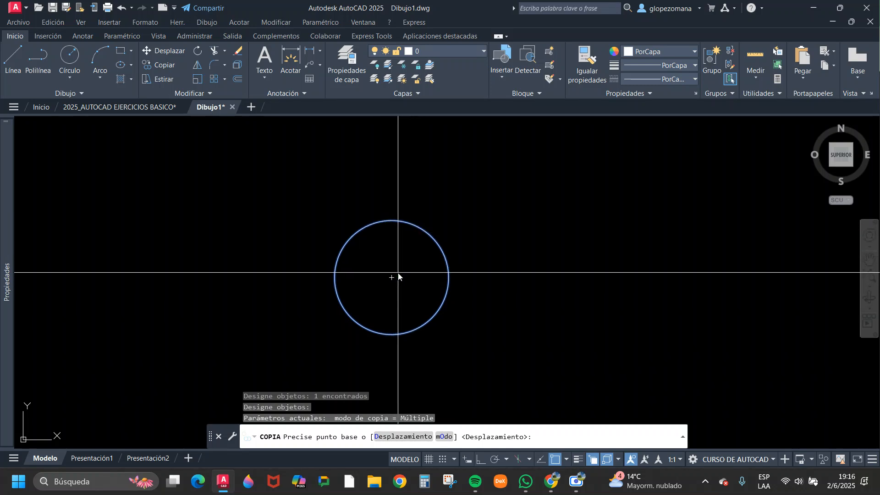
Set the centre of the selected circle as the base point of the copy.
{"action": "scroll", "coordinate": [397, 277], "scroll_direction": "down", "scroll_amount": 5}
{"action": "scroll", "coordinate": [234, 333], "scroll_direction": "up", "scroll_amount": 4}
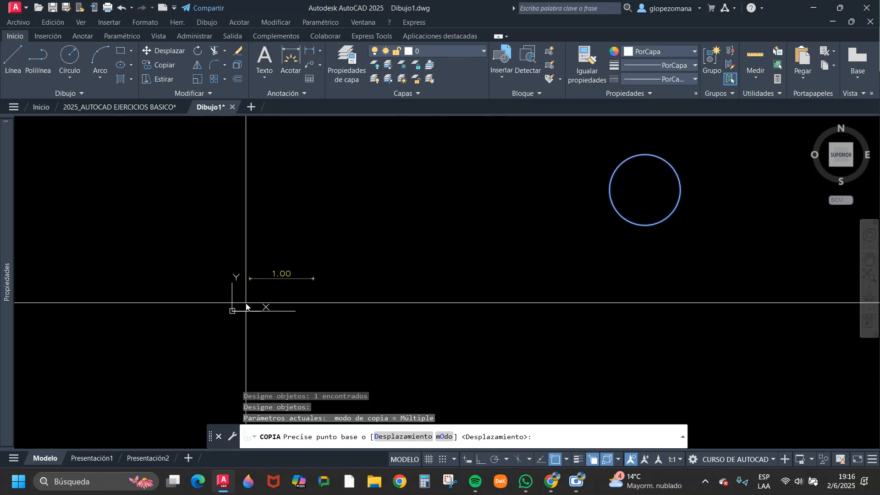
{"action": "scroll", "coordinate": [270, 311], "scroll_direction": "up", "scroll_amount": 5}
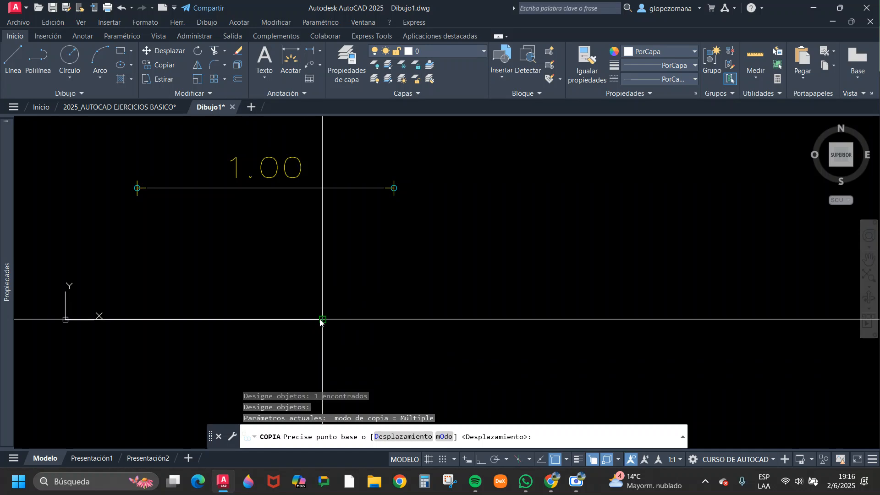
{"action": "scroll", "coordinate": [323, 320], "scroll_direction": "down", "scroll_amount": 5}
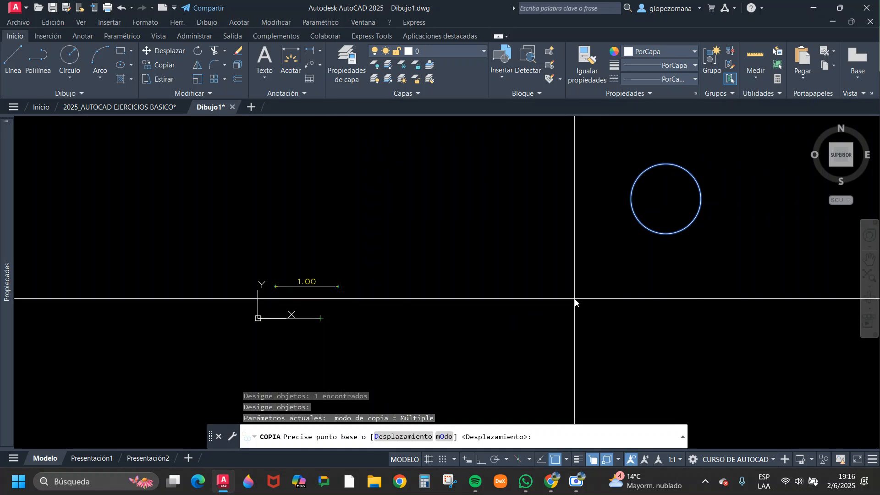
{"action": "middle_click_drag", "start_coordinate": [614, 289], "coordinate": [455, 325]}
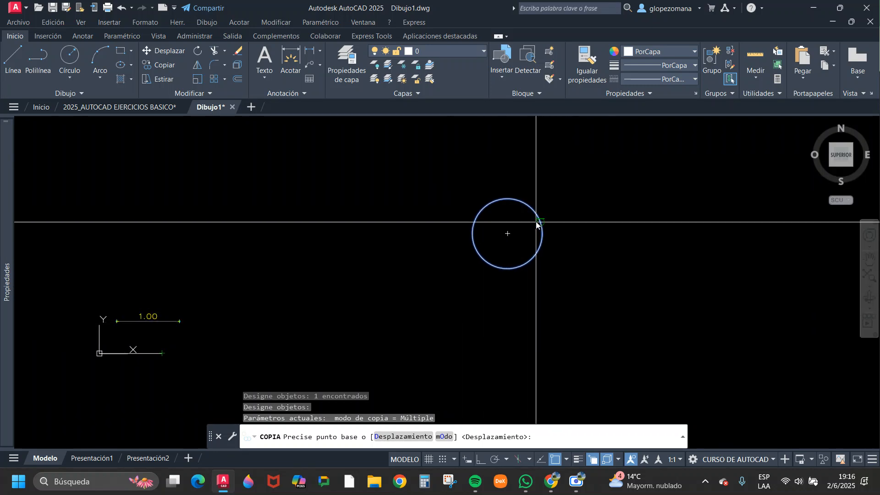
{"action": "middle_click_drag", "start_coordinate": [517, 225], "coordinate": [409, 235]}
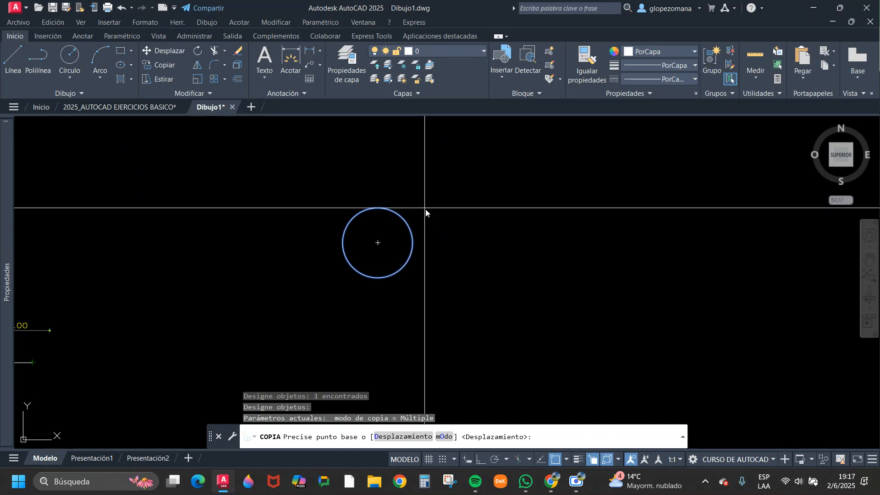
{"action": "scroll", "coordinate": [404, 215], "scroll_direction": "up", "scroll_amount": 4}
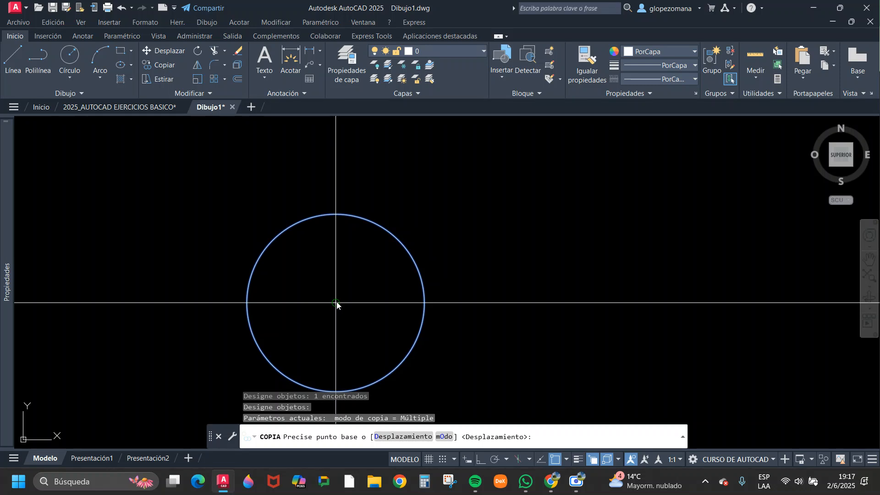
{"action": "left_click", "coordinate": [336, 303]}
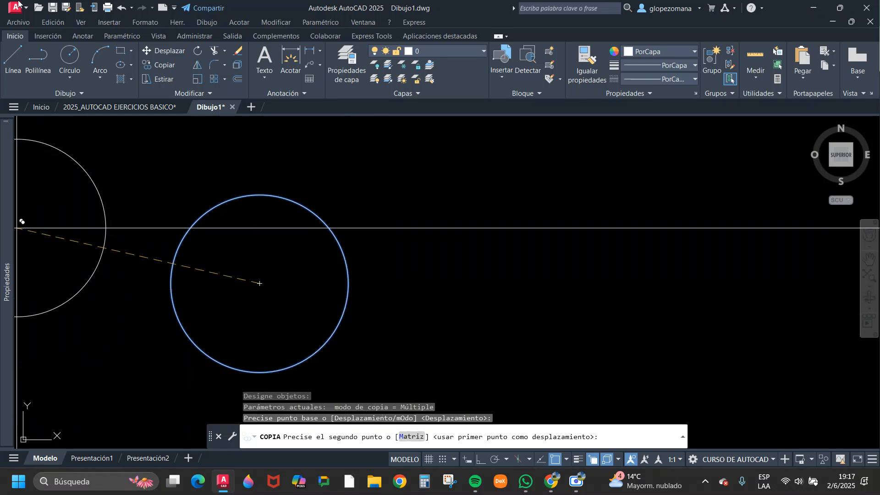
Place one copy of the circle horizontally to the right of the original with Ortho on, and turn Ortho off with Copy still active.
{"action": "scroll", "coordinate": [523, 237], "scroll_direction": "down", "scroll_amount": 3}
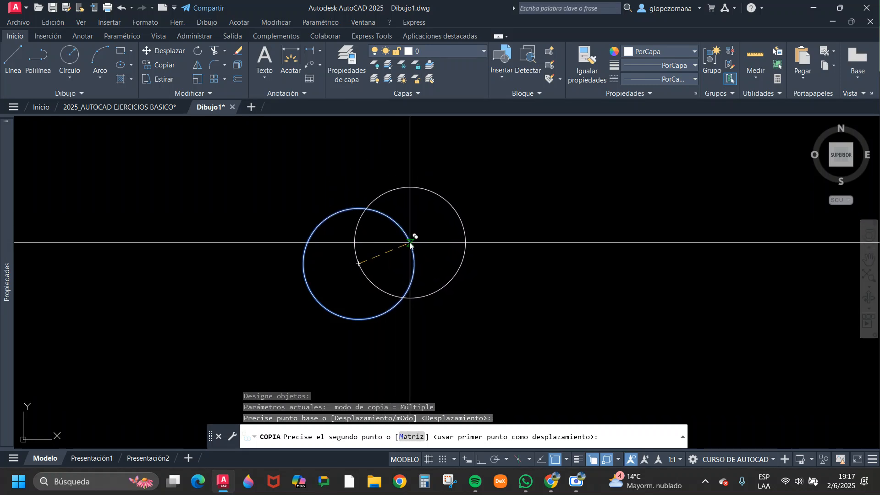
{"action": "scroll", "coordinate": [502, 204], "scroll_direction": "down", "scroll_amount": 5}
{"action": "scroll", "coordinate": [428, 231], "scroll_direction": "up", "scroll_amount": 5}
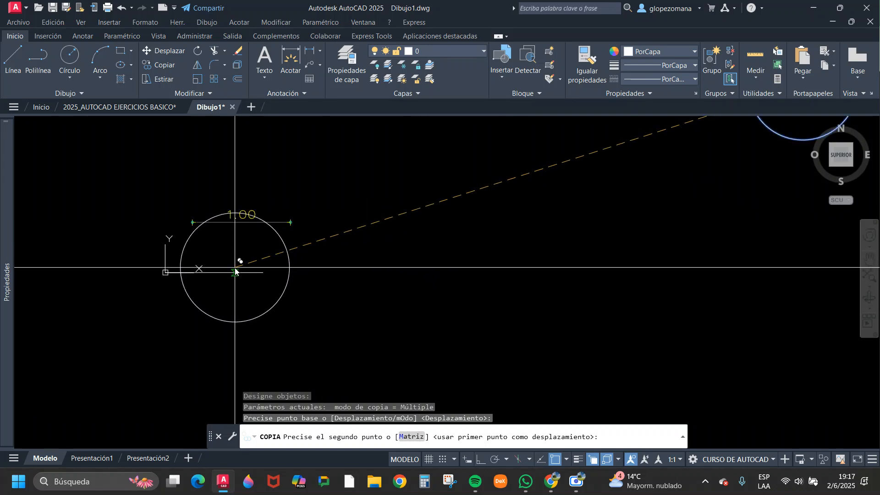
{"action": "scroll", "coordinate": [216, 278], "scroll_direction": "up", "scroll_amount": 4}
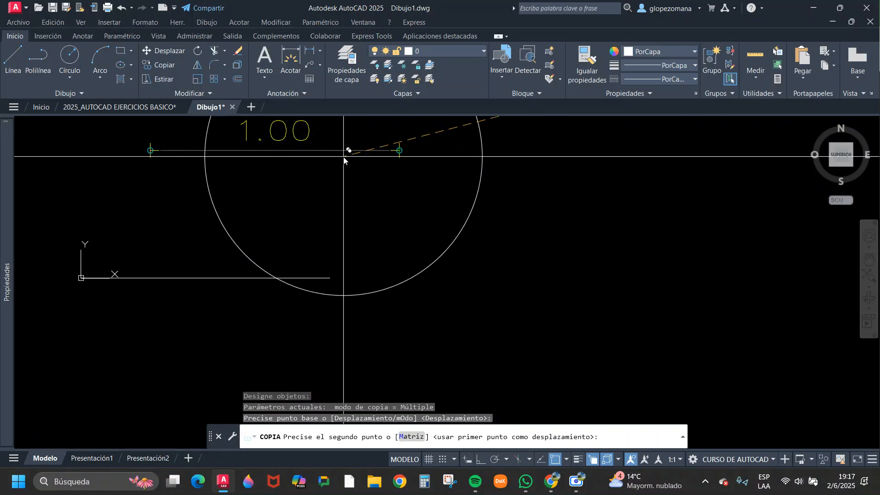
{"action": "scroll", "coordinate": [401, 143], "scroll_direction": "up", "scroll_amount": 5}
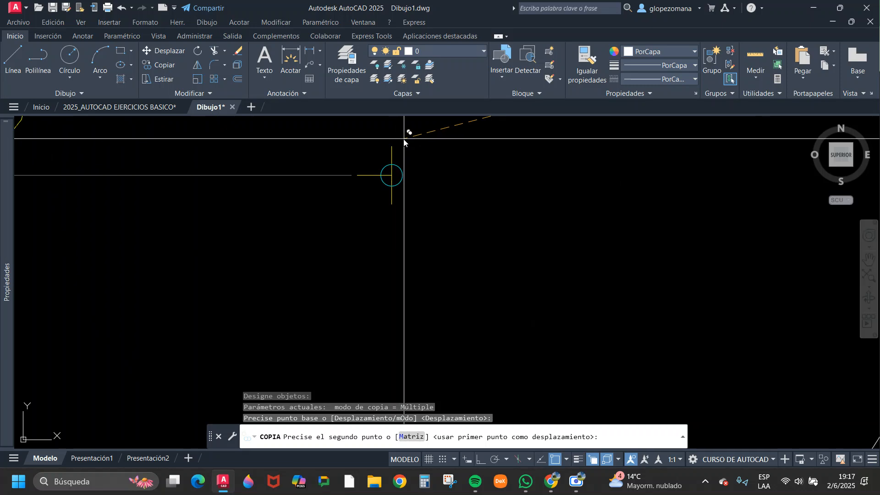
{"action": "scroll", "coordinate": [367, 180], "scroll_direction": "down", "scroll_amount": 10}
{"action": "middle_click_drag", "start_coordinate": [564, 214], "coordinate": [312, 297]}
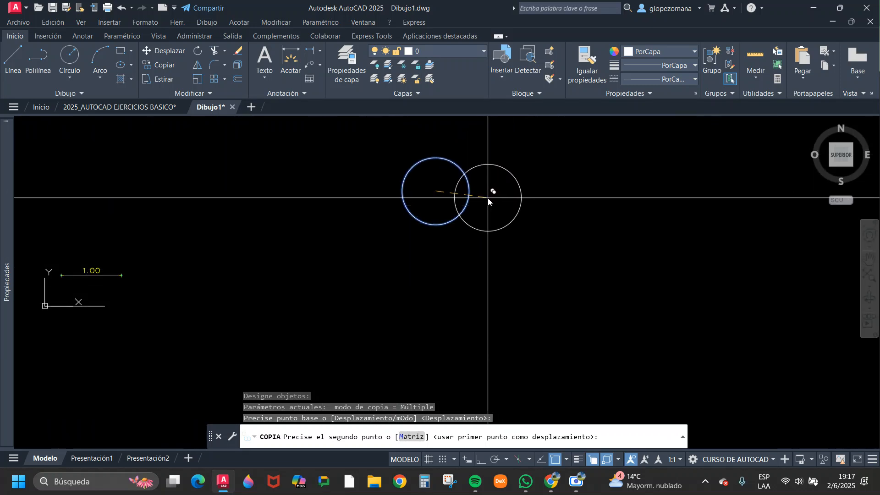
{"action": "scroll", "coordinate": [473, 187], "scroll_direction": "up", "scroll_amount": 2}
{"action": "scroll", "coordinate": [564, 209], "scroll_direction": "down", "scroll_amount": 2}
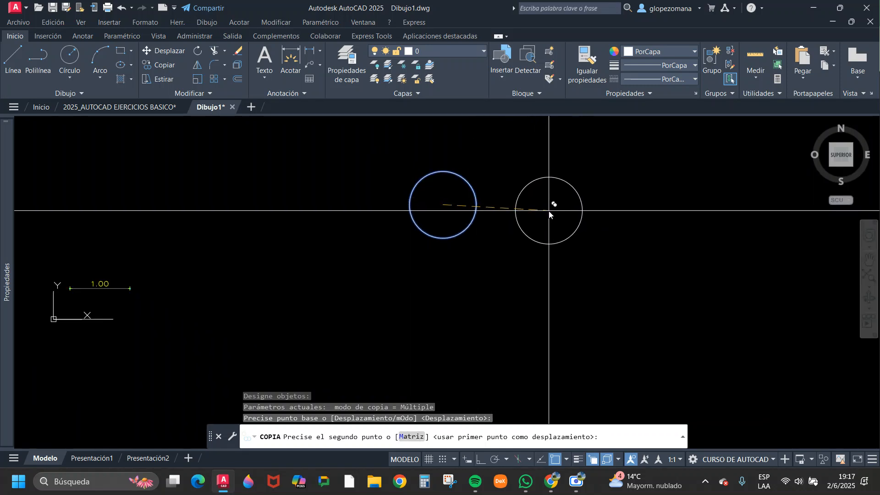
{"action": "key", "text": "F8"}
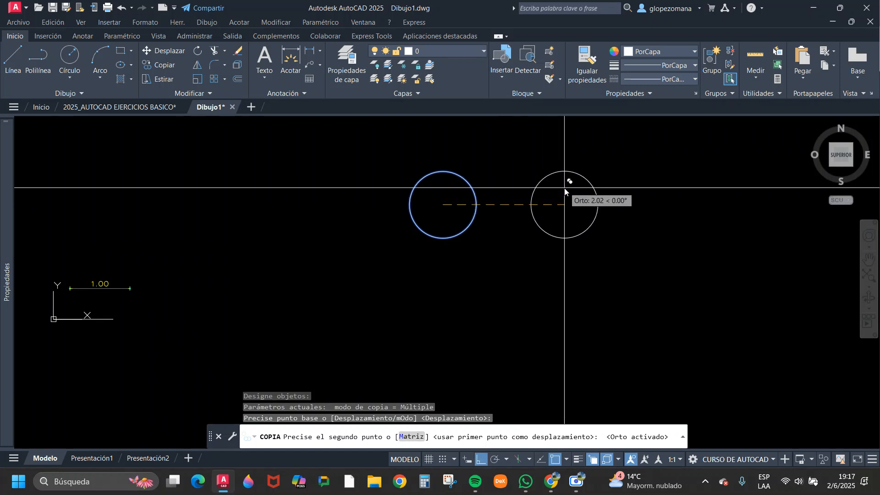
{"action": "key", "text": "F8"}
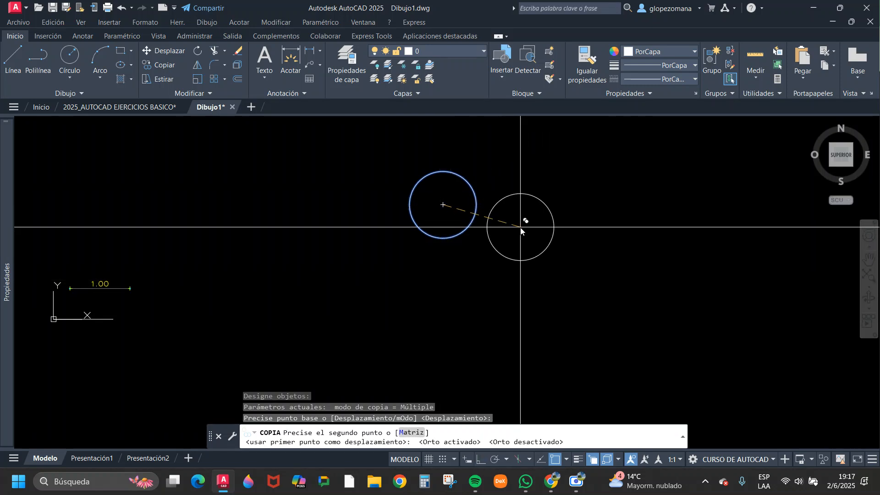
{"action": "key", "text": "F8"}
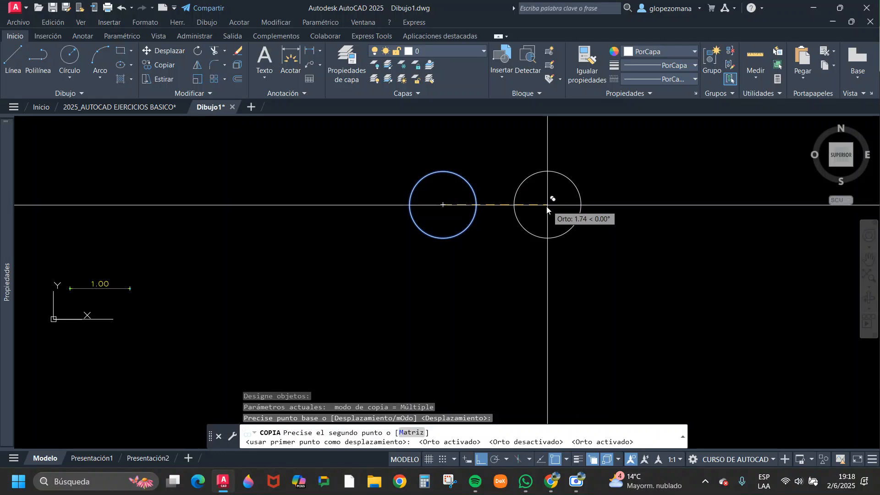
{"action": "left_click", "coordinate": [538, 206]}
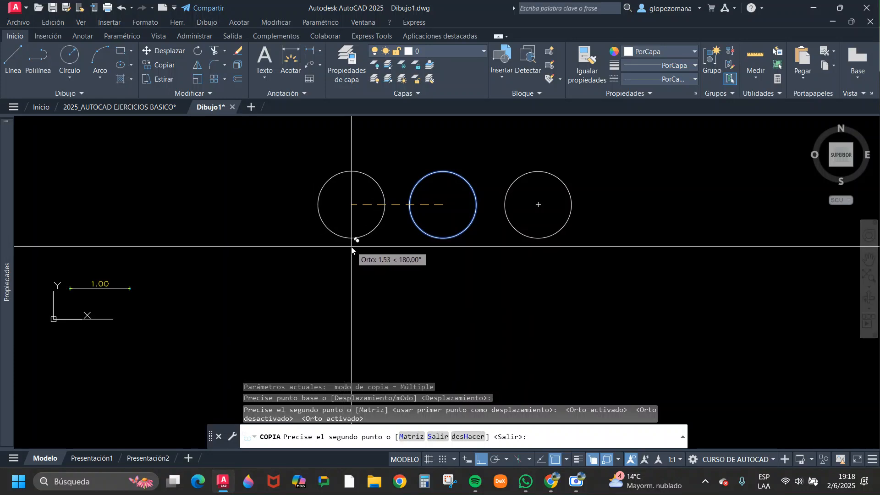
{"action": "key", "text": "F8"}
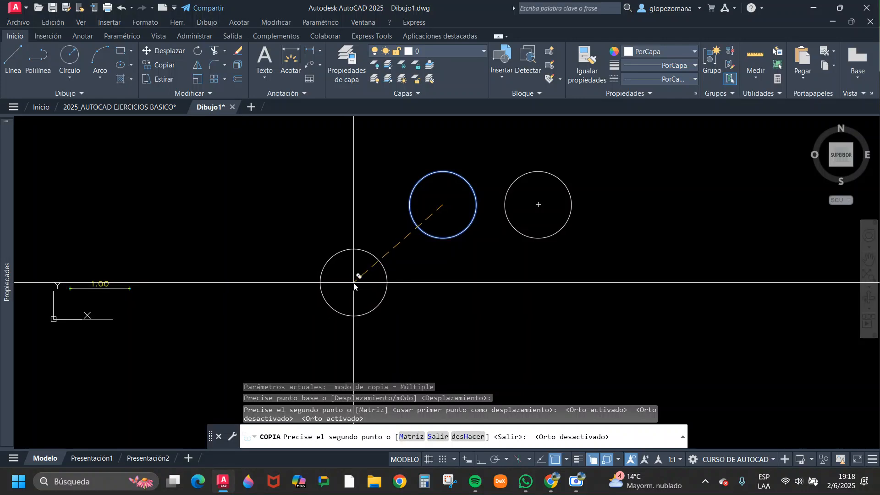
Place three more copies with Ortho off: below-left of the original, on the right-hand copy's upper quadrant, and over the coordinate-origin axes.
{"action": "left_click", "coordinate": [354, 286]}
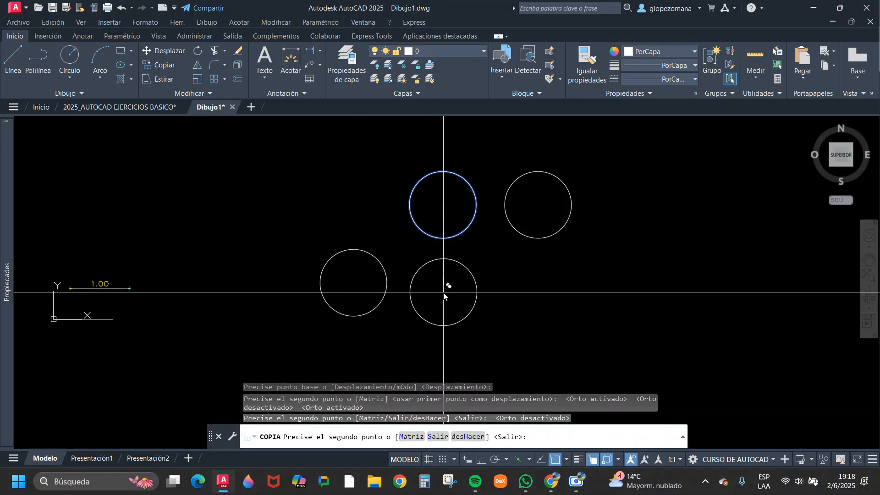
{"action": "left_click", "coordinate": [538, 171]}
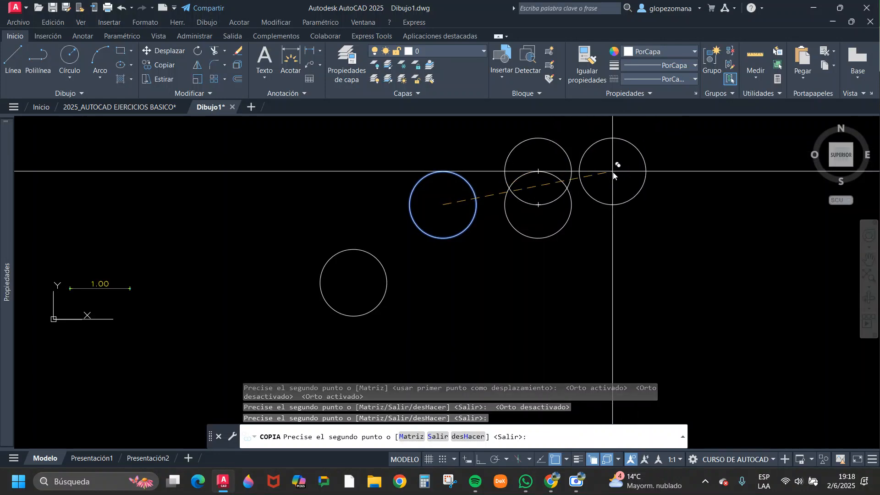
{"action": "middle_click_drag", "start_coordinate": [329, 224], "coordinate": [485, 183]}
{"action": "scroll", "coordinate": [234, 278], "scroll_direction": "up", "scroll_amount": 2}
{"action": "scroll", "coordinate": [234, 278], "scroll_direction": "up", "scroll_amount": 2}
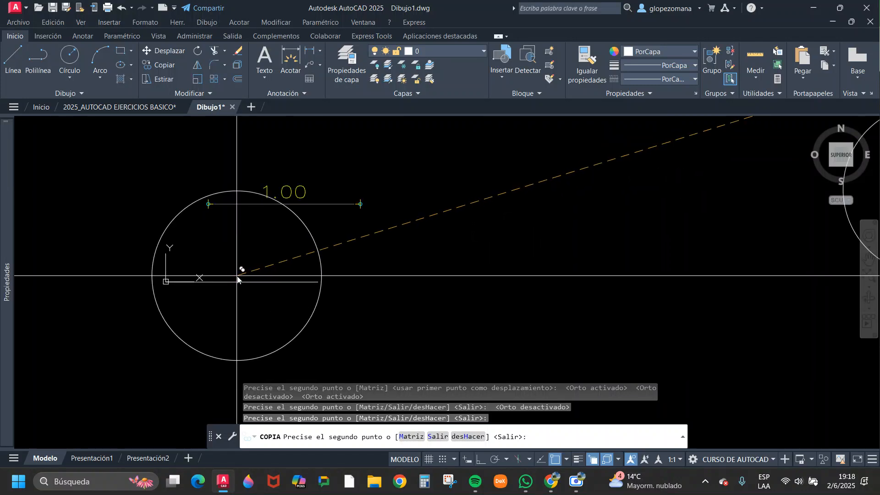
{"action": "left_click", "coordinate": [241, 281]}
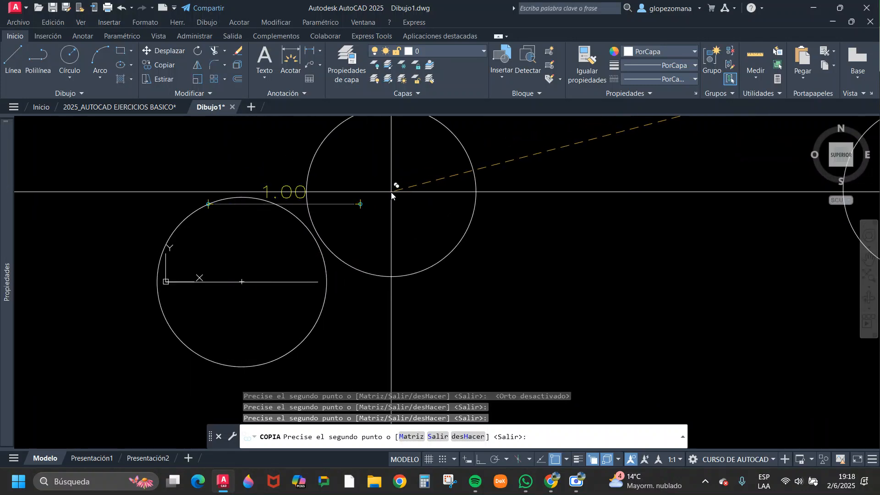
Turn Ortho on with Copy still active and place a copy 2 units straight above the original circle.
{"action": "scroll", "coordinate": [311, 202], "scroll_direction": "down", "scroll_amount": 2}
{"action": "middle_click_drag", "start_coordinate": [521, 250], "coordinate": [378, 280]}
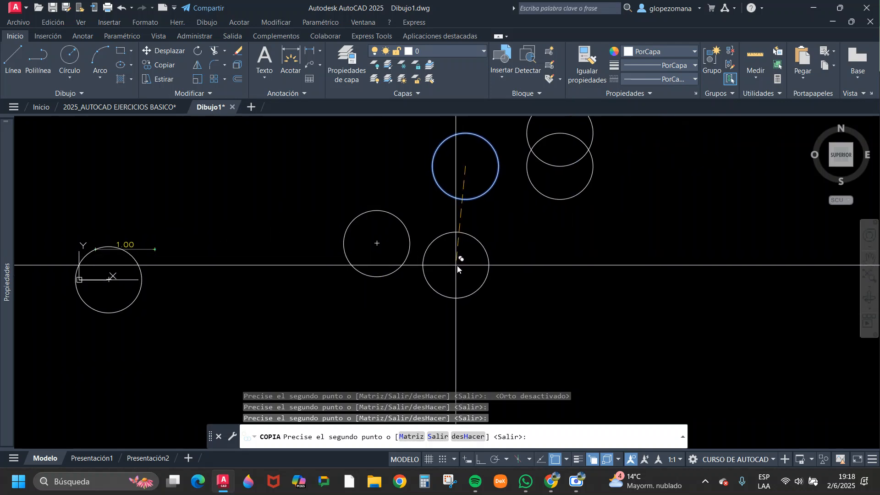
{"action": "scroll", "coordinate": [495, 271], "scroll_direction": "down", "scroll_amount": 2}
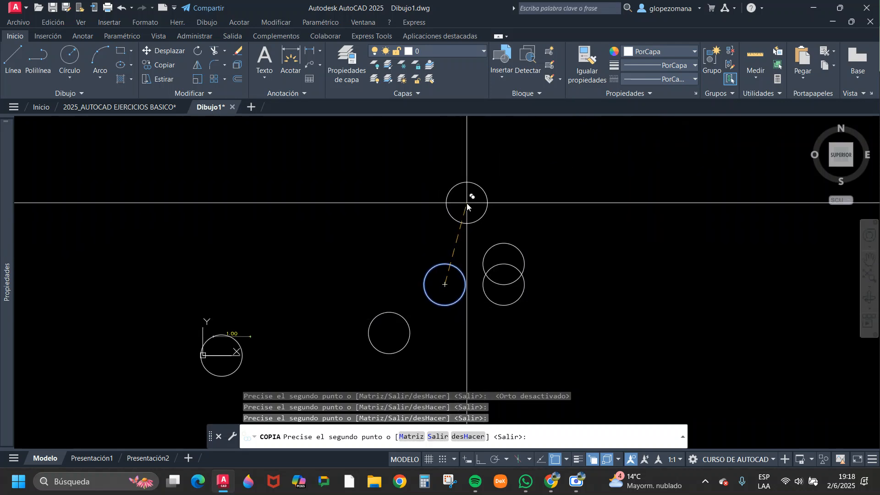
{"action": "scroll", "coordinate": [444, 265], "scroll_direction": "up", "scroll_amount": 4}
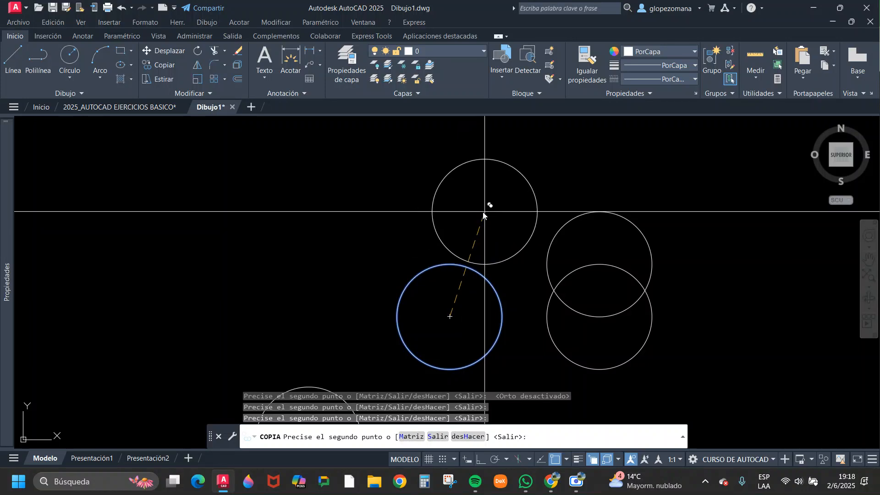
{"action": "scroll", "coordinate": [462, 156], "scroll_direction": "down", "scroll_amount": 4}
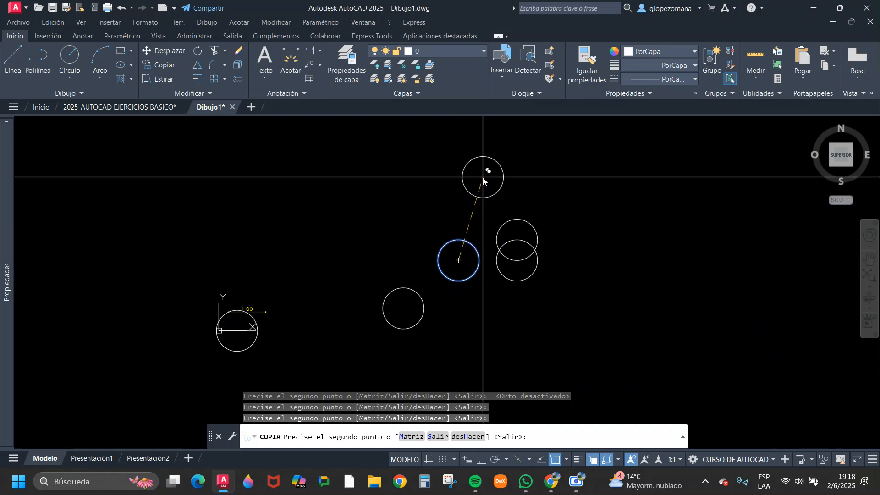
{"action": "key", "text": "F8"}
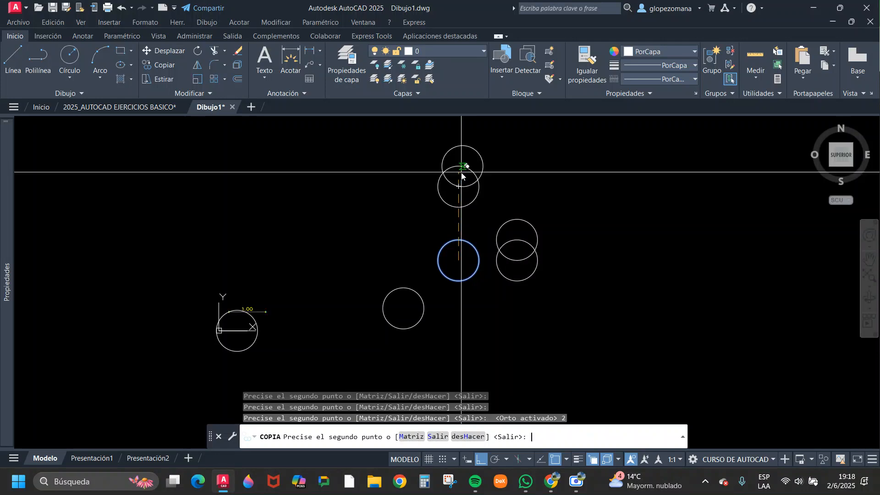
{"action": "scroll", "coordinate": [490, 316], "scroll_direction": "up", "scroll_amount": 4}
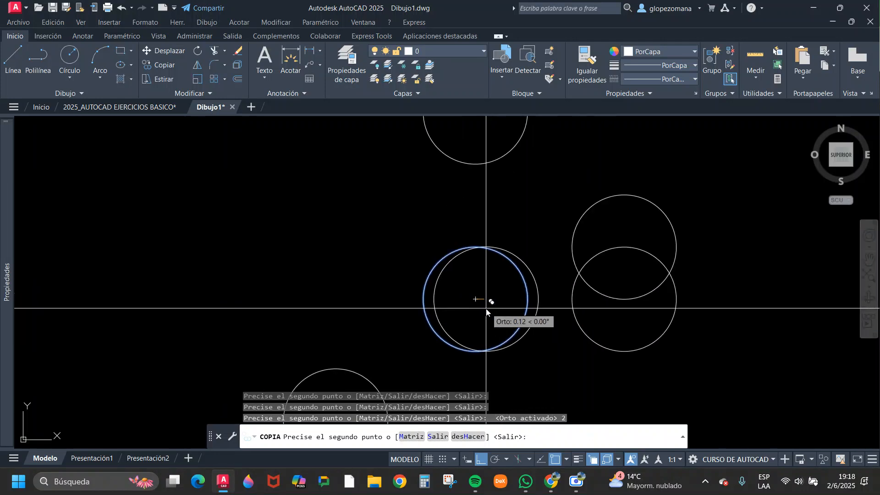
{"action": "scroll", "coordinate": [476, 298], "scroll_direction": "down", "scroll_amount": 4}
{"action": "scroll", "coordinate": [471, 234], "scroll_direction": "up", "scroll_amount": 2}
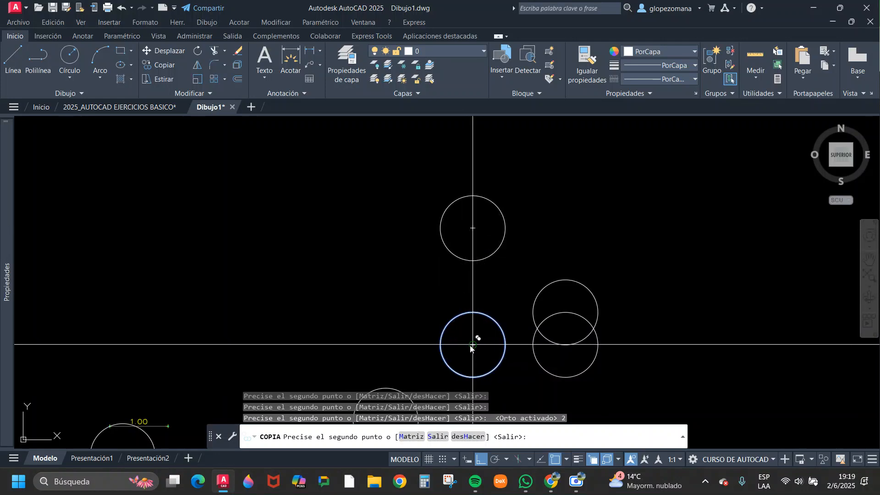
Place copies 4 units above the original circle and .2, 2 and 4 units to its left, and finish the Copy command.
{"action": "scroll", "coordinate": [492, 293], "scroll_direction": "down", "scroll_amount": 2}
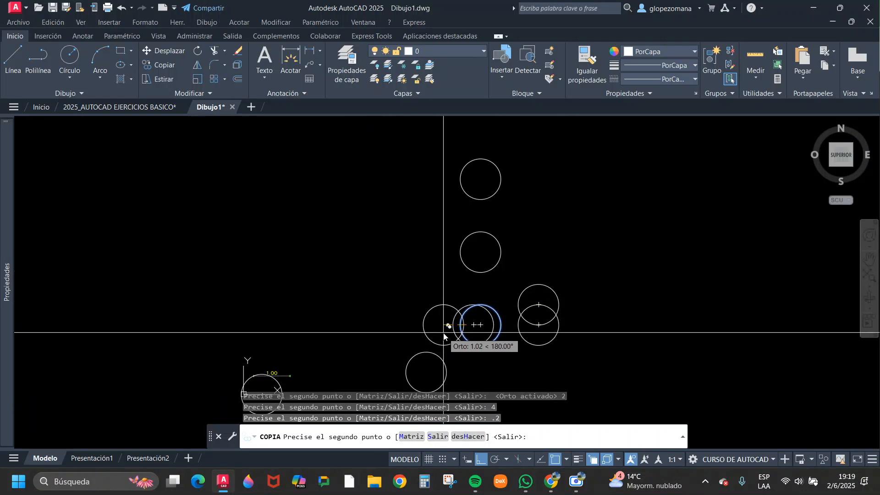
{"action": "scroll", "coordinate": [467, 320], "scroll_direction": "up", "scroll_amount": 3}
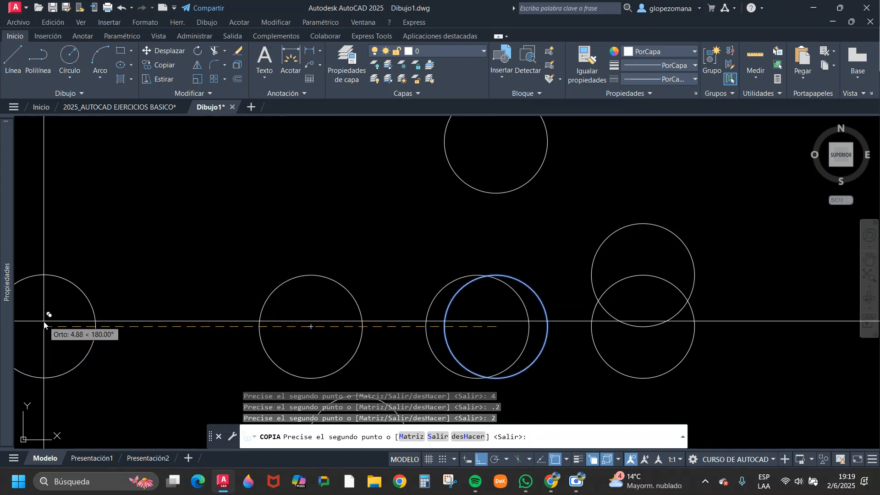
{"action": "scroll", "coordinate": [408, 310], "scroll_direction": "down", "scroll_amount": 3}
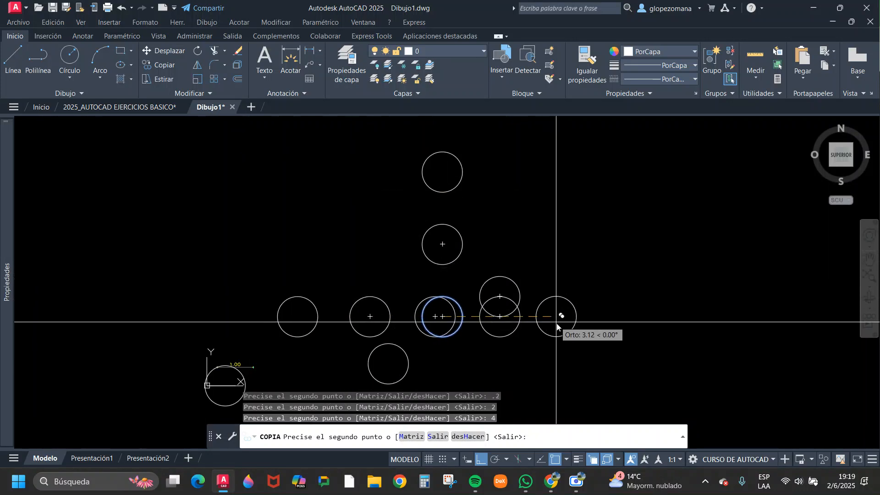
{"action": "scroll", "coordinate": [582, 278], "scroll_direction": "down", "scroll_amount": 2}
{"action": "middle_click_drag", "start_coordinate": [582, 278], "coordinate": [663, 254]}
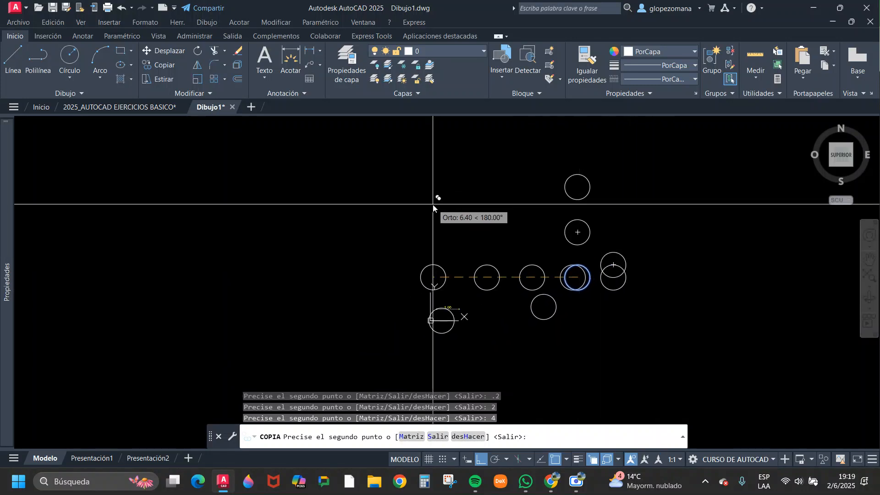
{"action": "key", "text": "Return"}
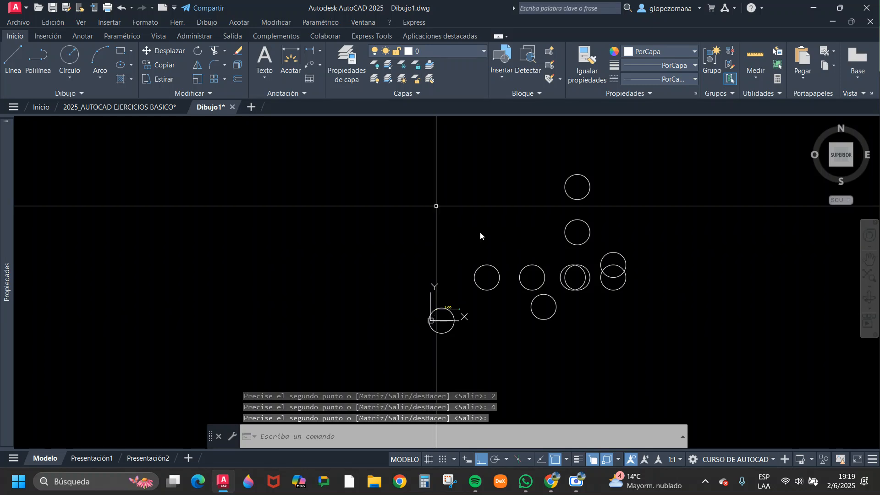
Erase the circle copy that overlaps the original at a .2 unit offset.
{"action": "scroll", "coordinate": [596, 278], "scroll_direction": "up", "scroll_amount": 2}
{"action": "left_click", "coordinate": [546, 260]}
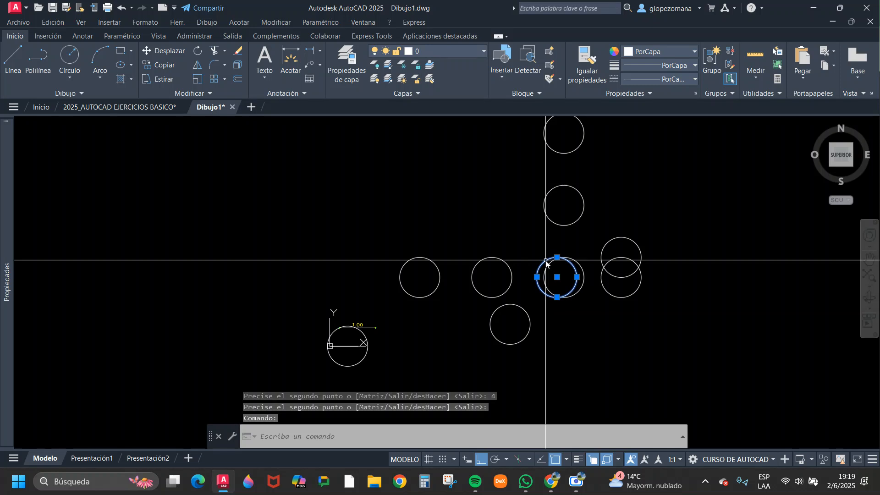
{"action": "key", "text": "Return"}
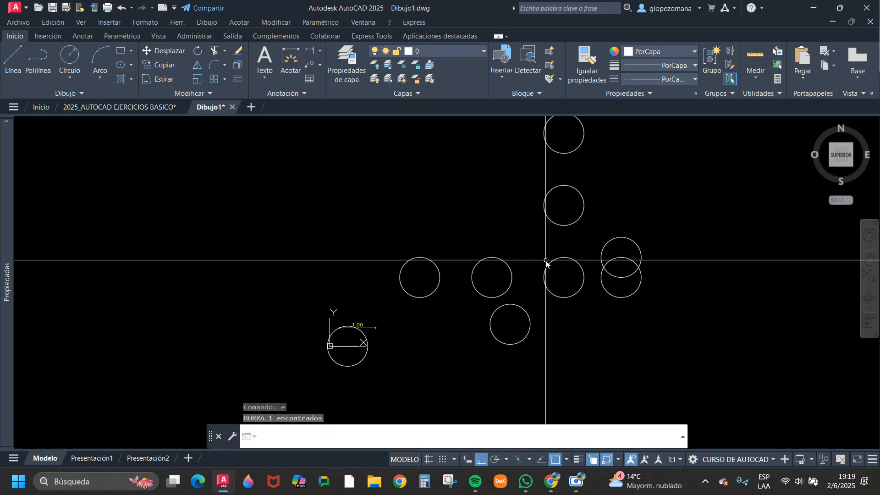
Draw a rectangle in the empty area to the right of the group of circles.
{"action": "middle_click_drag", "start_coordinate": [646, 256], "coordinate": [525, 262]}
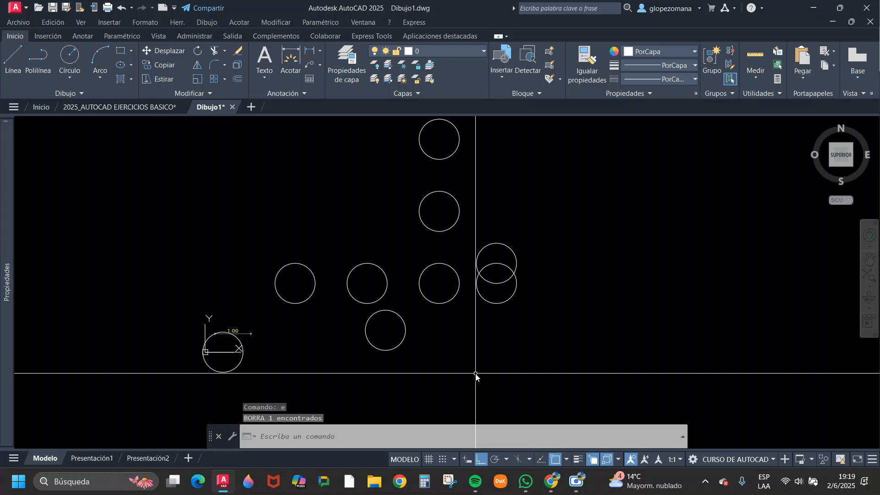
{"action": "middle_click_drag", "start_coordinate": [510, 310], "coordinate": [454, 357]}
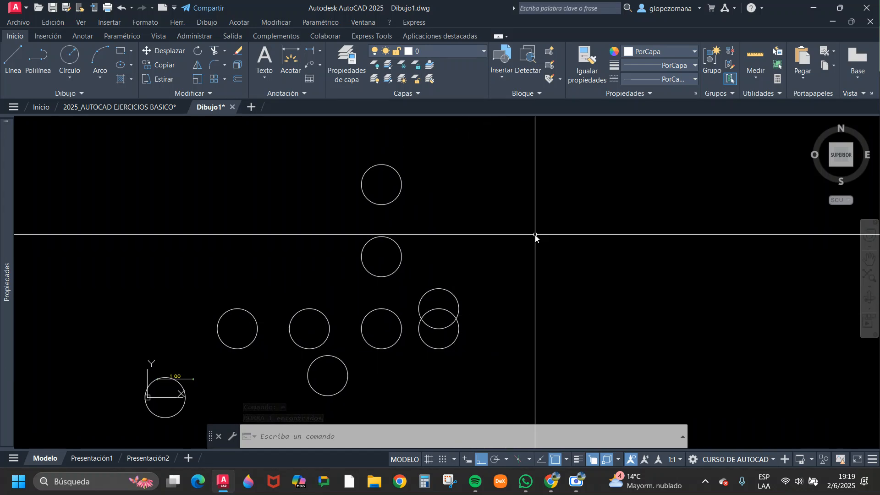
{"action": "middle_click_drag", "start_coordinate": [438, 231], "coordinate": [399, 232]}
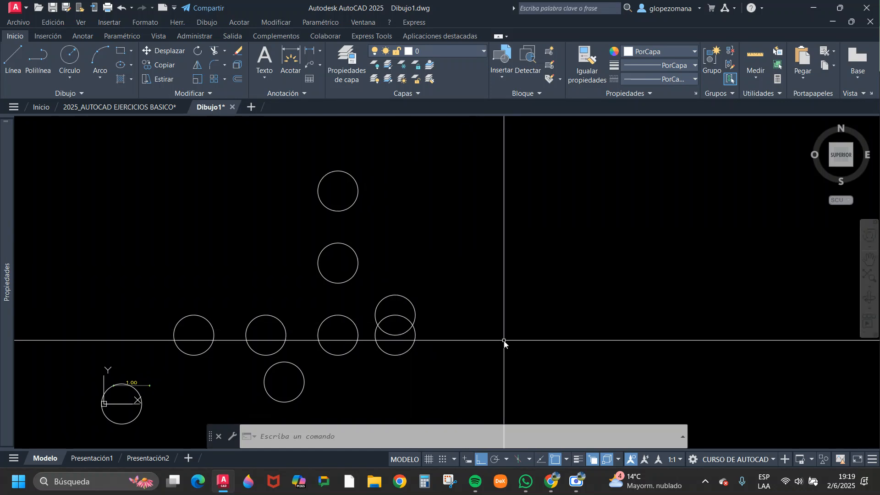
{"action": "type", "text": "rec"}
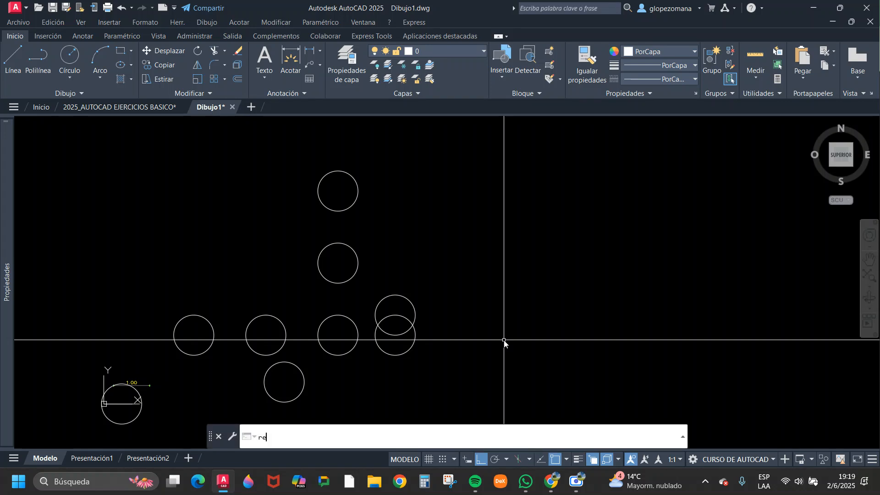
{"action": "key", "text": "Return"}
{"action": "left_click", "coordinate": [507, 210]}
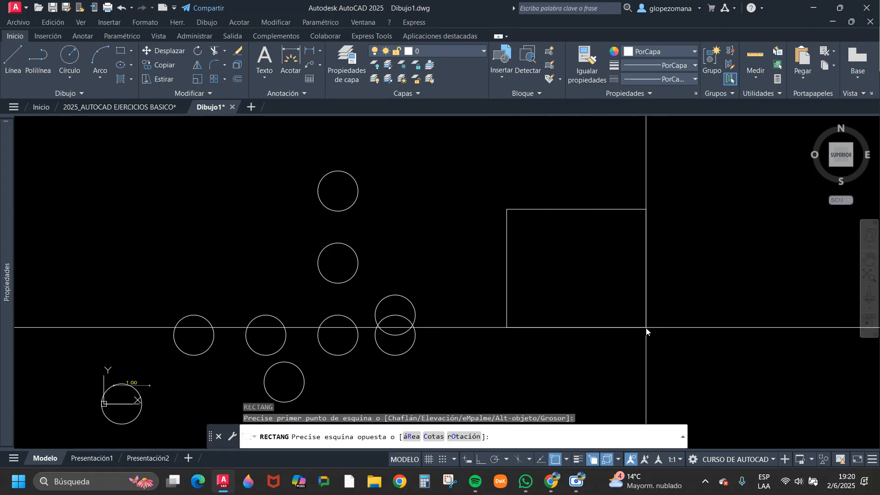
{"action": "left_click", "coordinate": [640, 317]}
{"action": "key", "text": "Escape"}
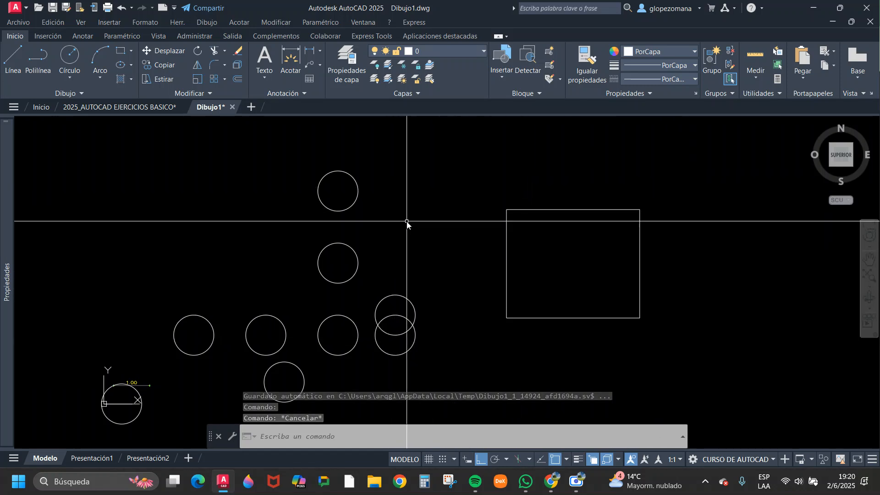
Copy the topmost circle by its centre onto the rectangle's four corners and the midpoints of its four sides.
{"action": "left_click", "coordinate": [155, 63]}
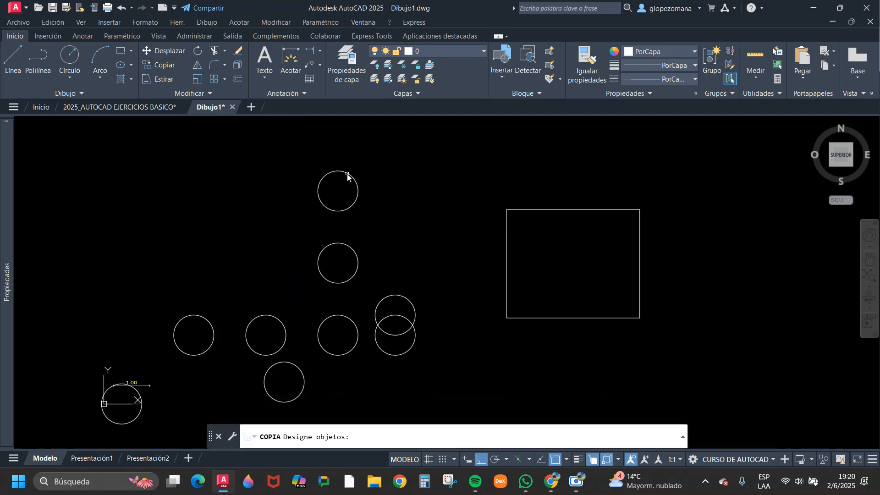
{"action": "key", "text": "Return"}
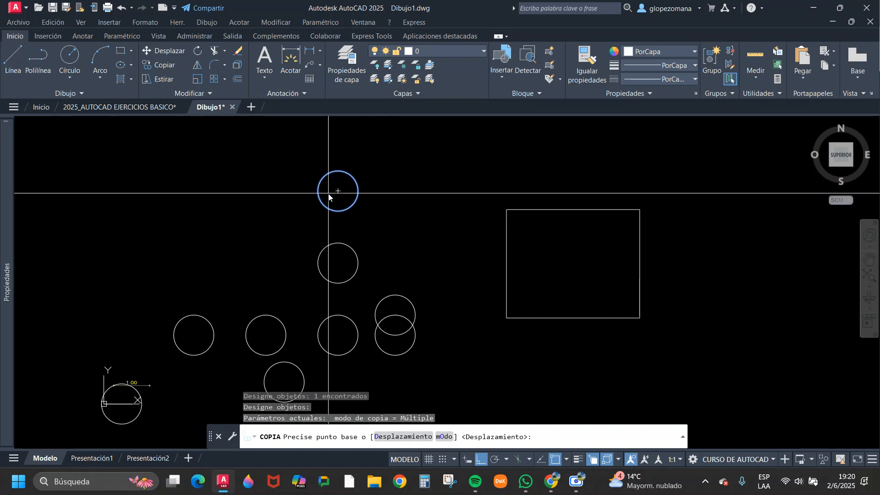
{"action": "left_click", "coordinate": [338, 191]}
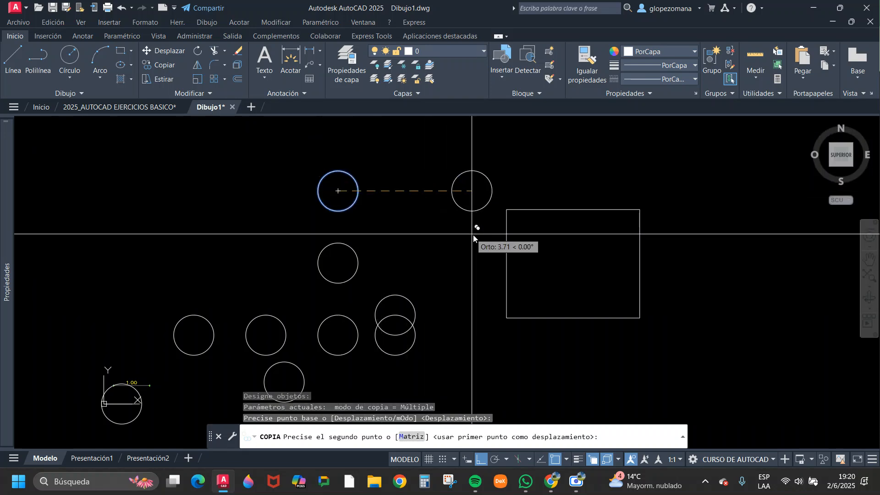
{"action": "left_click", "coordinate": [506, 209]}
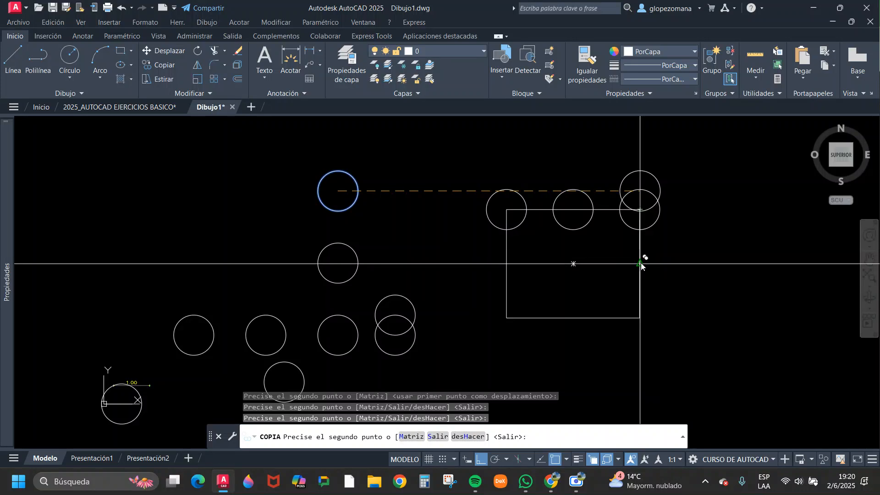
{"action": "left_click", "coordinate": [640, 318]}
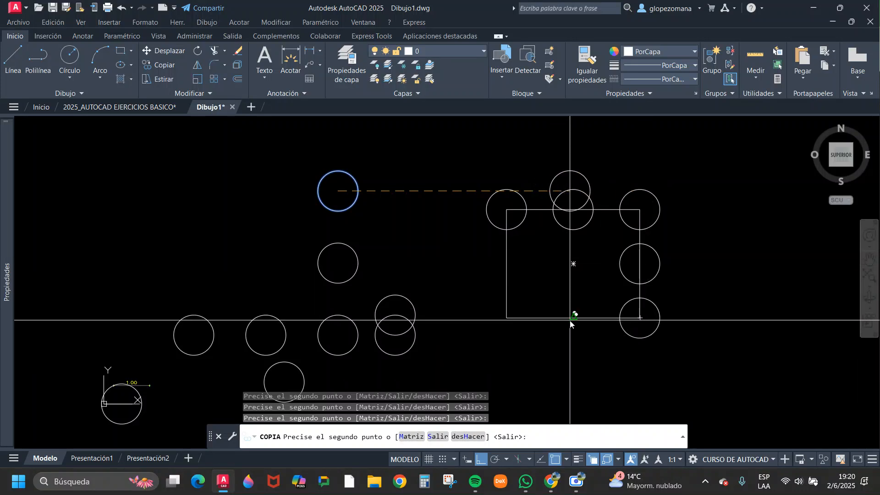
{"action": "left_click", "coordinate": [573, 318]}
{"action": "left_click", "coordinate": [506, 317]}
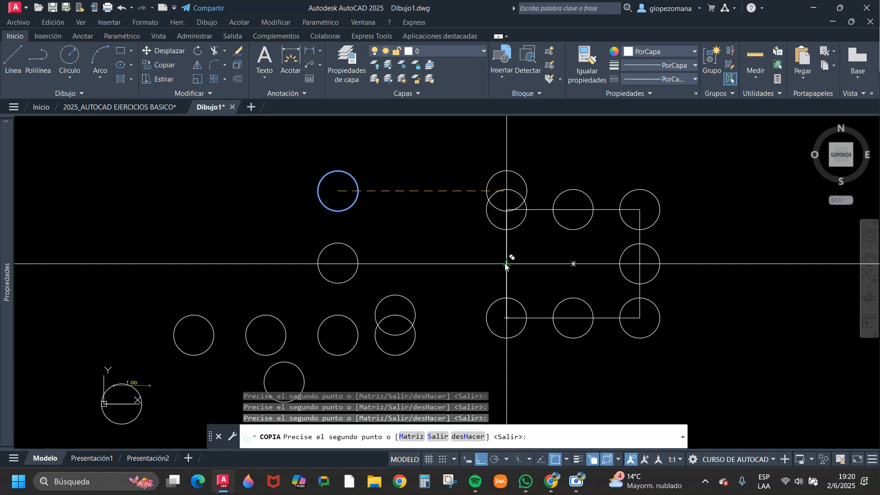
{"action": "left_click", "coordinate": [506, 264]}
{"action": "key", "text": "Escape"}
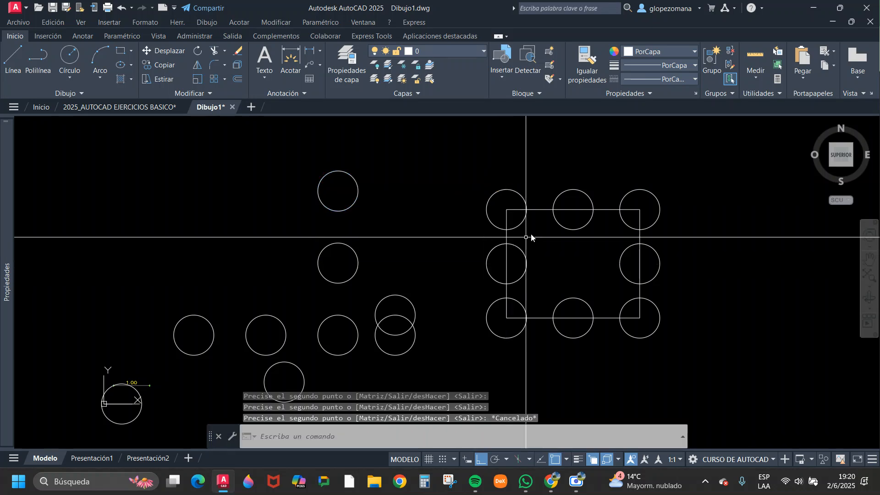
Erase the eight circles around the rectangle with a crossing selection, leaving the rectangle itself unselected.
{"action": "middle_click_drag", "start_coordinate": [541, 233], "coordinate": [417, 235]}
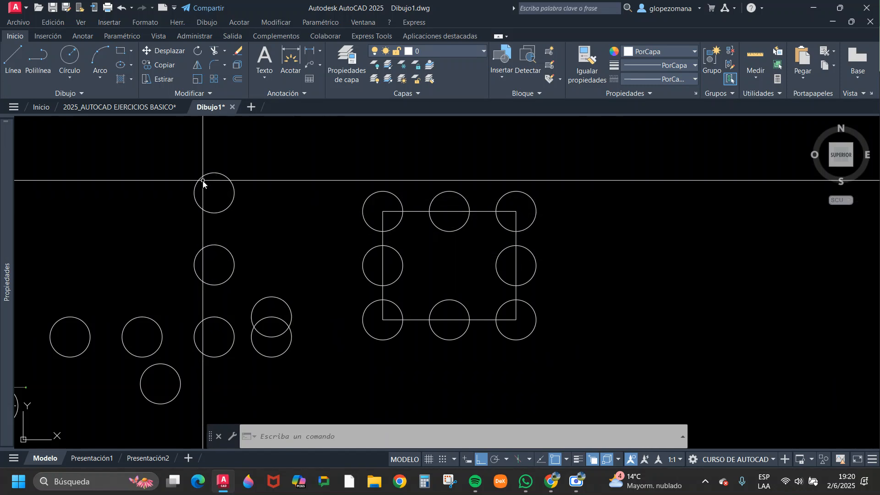
{"action": "left_click", "coordinate": [507, 312]}
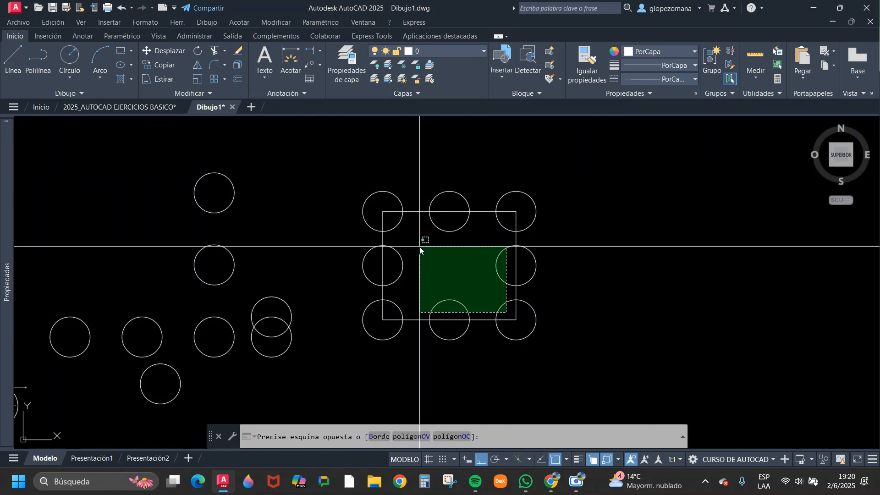
{"action": "left_click", "coordinate": [385, 224]}
{"action": "type", "text": "e"}
{"action": "key", "text": "Return"}
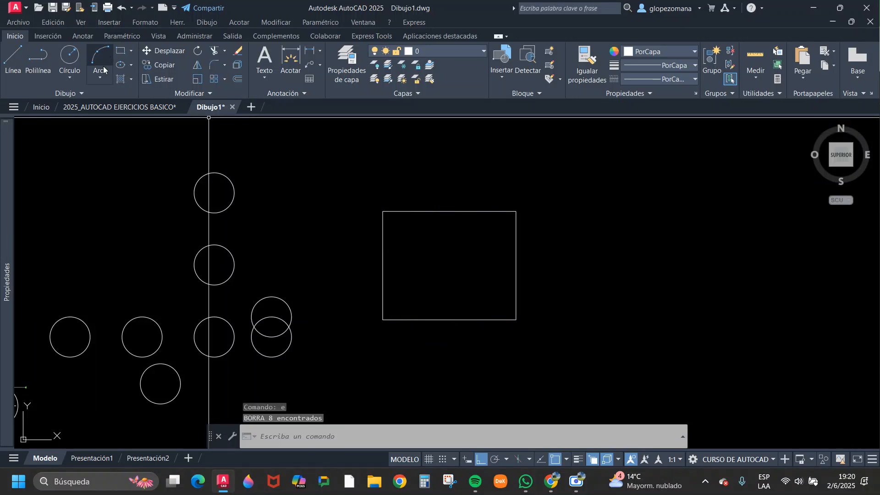
Draw a circle of radius .5 centred on the rectangle's upper-left corner.
{"action": "left_click", "coordinate": [83, 70]}
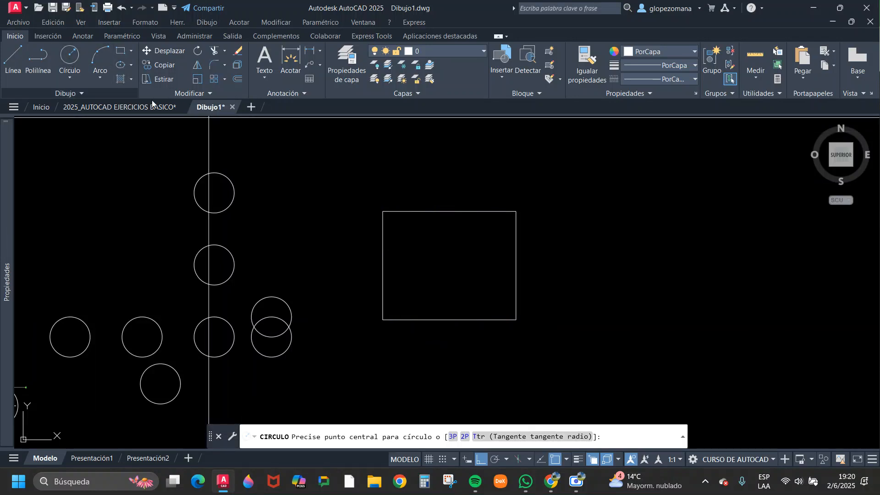
{"action": "left_click", "coordinate": [383, 211]}
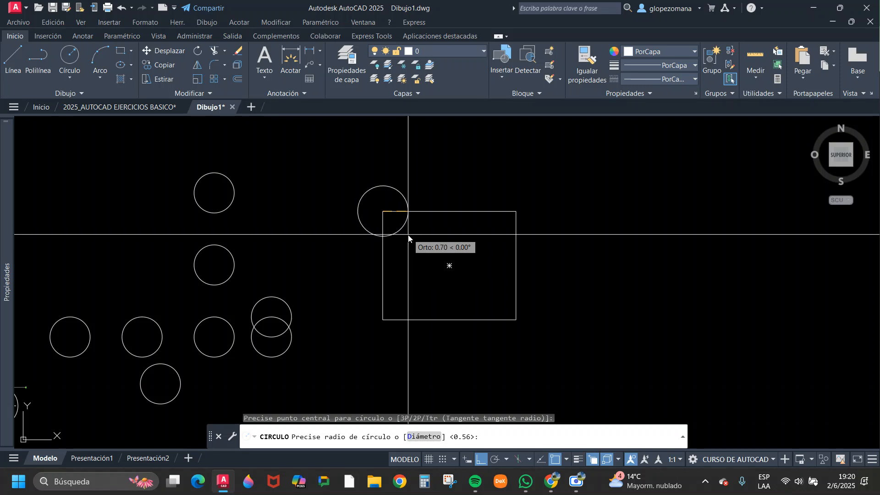
{"action": "type", "text": ".5"}
{"action": "key", "text": "Return"}
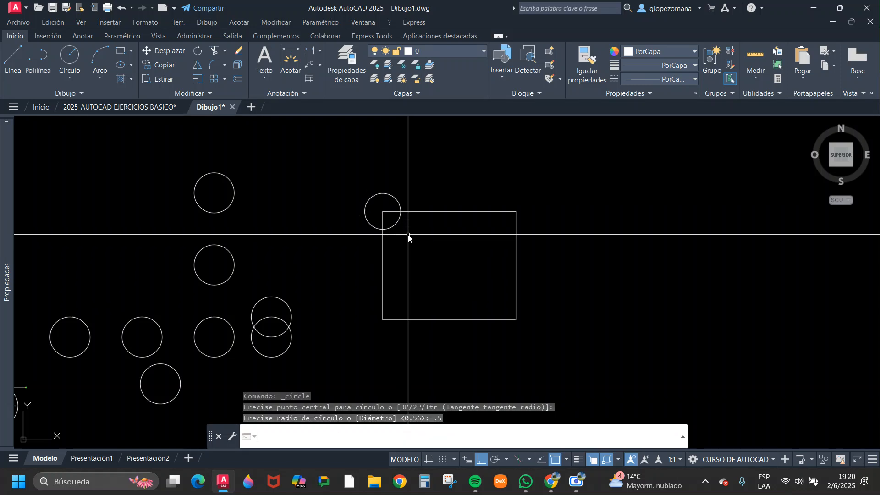
{"action": "key", "text": "Escape"}
Copy the corner circle by its centre onto the rectangle's other corners, the midpoints of its sides and its geometric centre.
{"action": "left_click", "coordinate": [159, 66]}
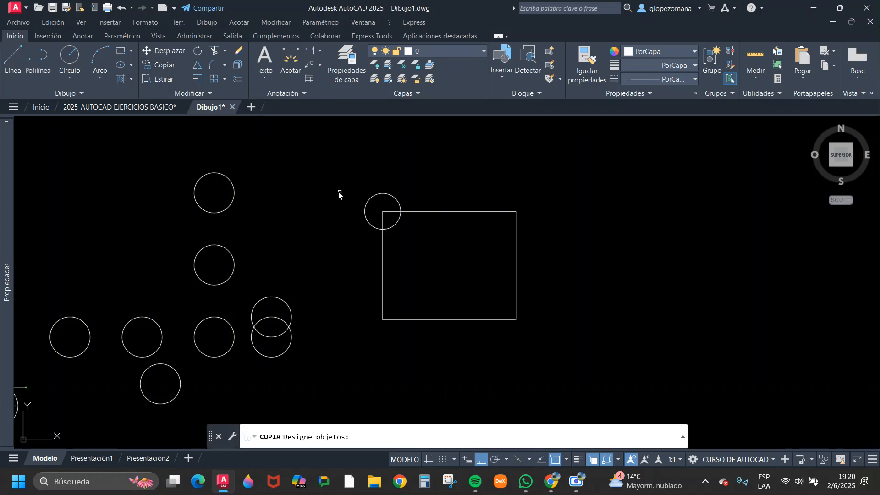
{"action": "key", "text": "Return"}
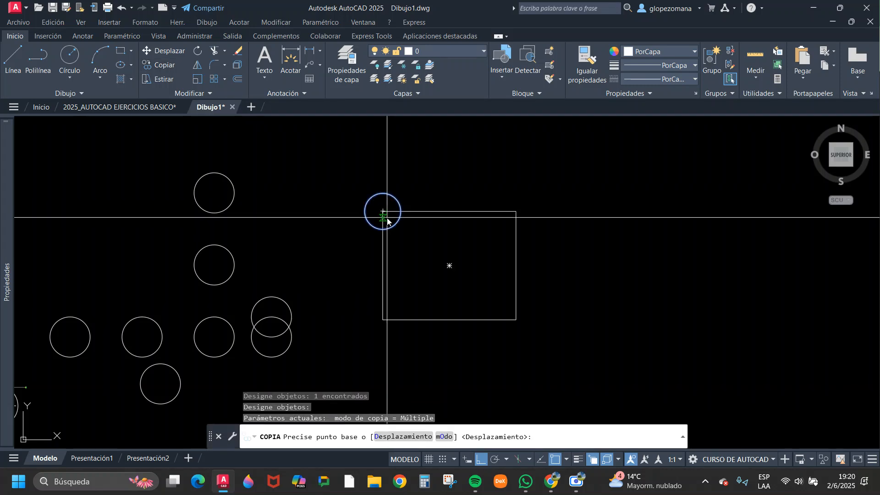
{"action": "left_click", "coordinate": [383, 210]}
{"action": "left_click", "coordinate": [450, 215]}
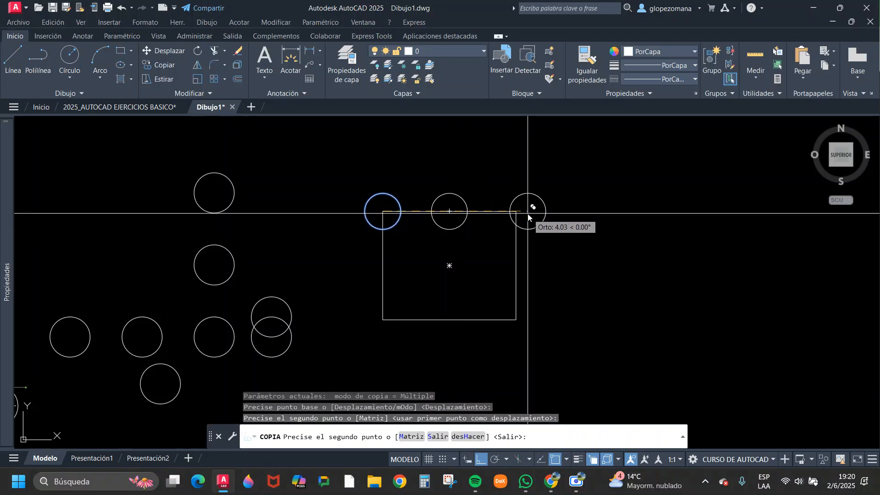
{"action": "left_click", "coordinate": [516, 265]}
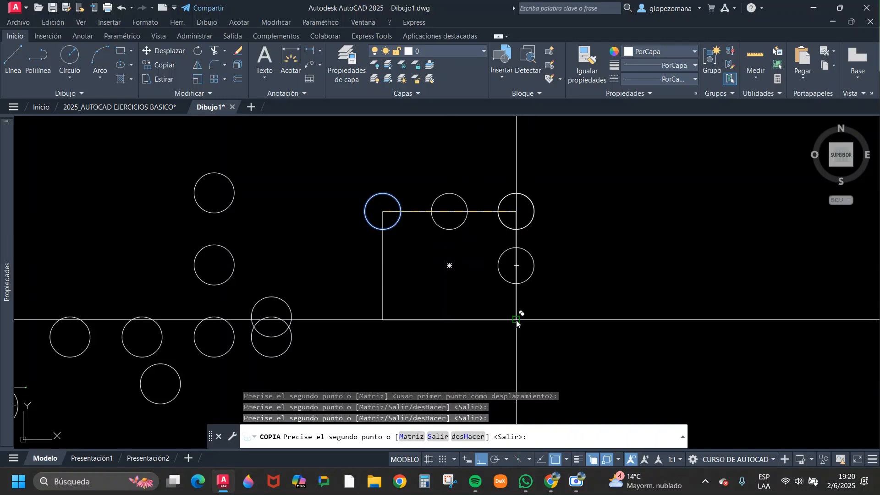
{"action": "left_click", "coordinate": [516, 319]}
{"action": "left_click", "coordinate": [383, 320]}
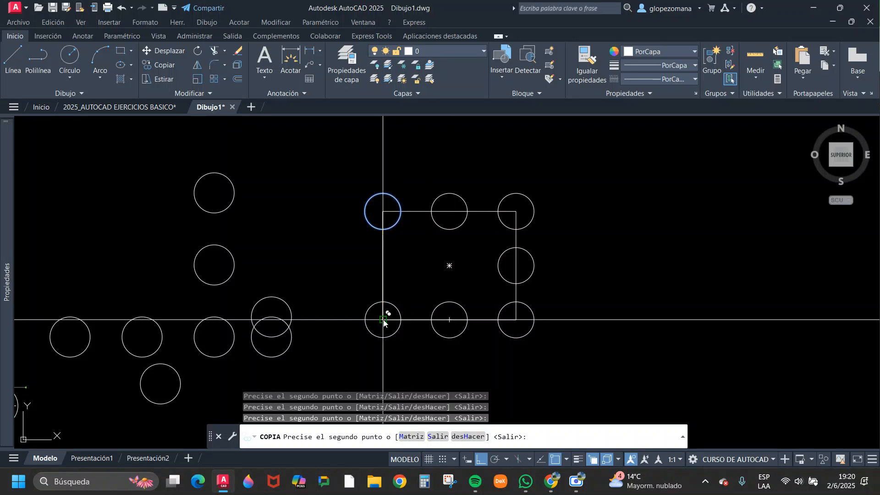
{"action": "left_click", "coordinate": [383, 270]}
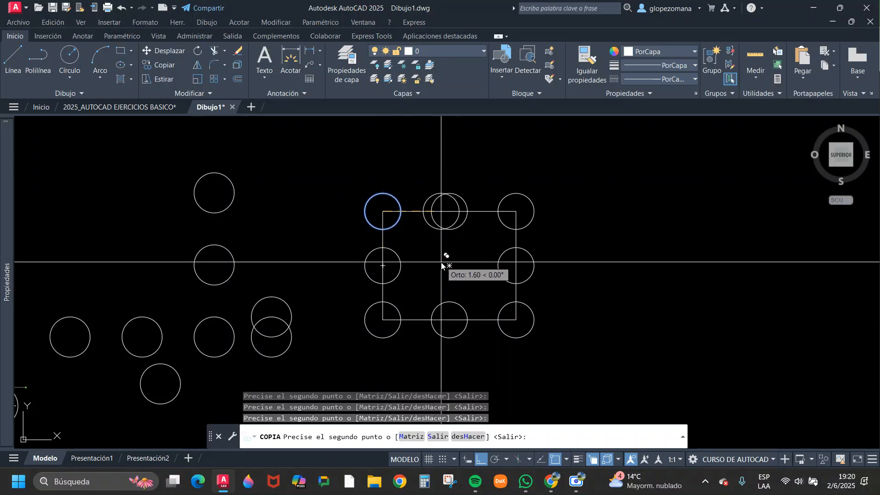
{"action": "left_click", "coordinate": [449, 265]}
{"action": "key", "text": "Escape"}
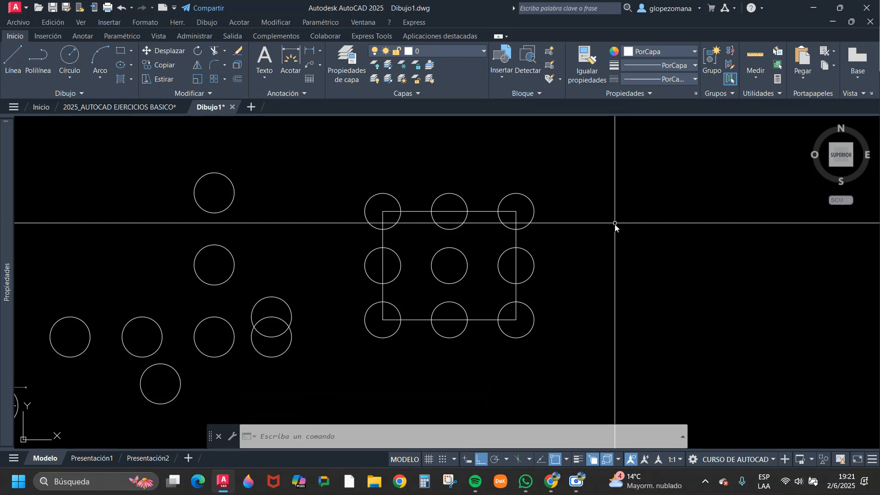
Erase the circle that overlaps the 1.00 dimension near the origin.
{"action": "scroll", "coordinate": [617, 270], "scroll_direction": "down", "scroll_amount": 2}
{"action": "middle_click_drag", "start_coordinate": [424, 323], "coordinate": [324, 335]}
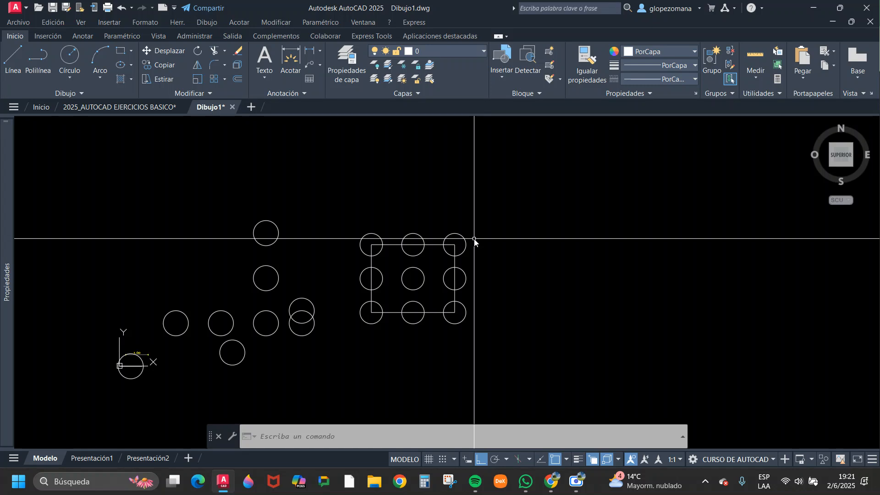
{"action": "scroll", "coordinate": [236, 289], "scroll_direction": "up", "scroll_amount": 10}
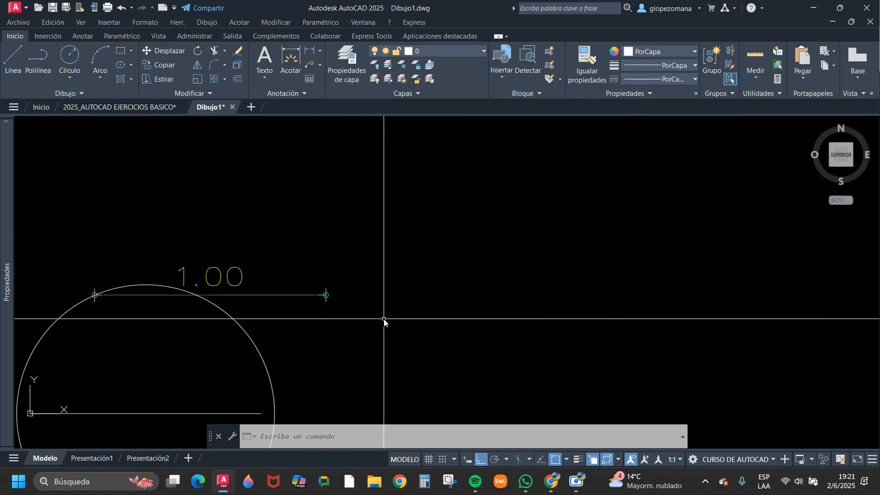
{"action": "left_click", "coordinate": [323, 347]}
{"action": "left_click", "coordinate": [255, 349]}
{"action": "key", "text": "Delete"}
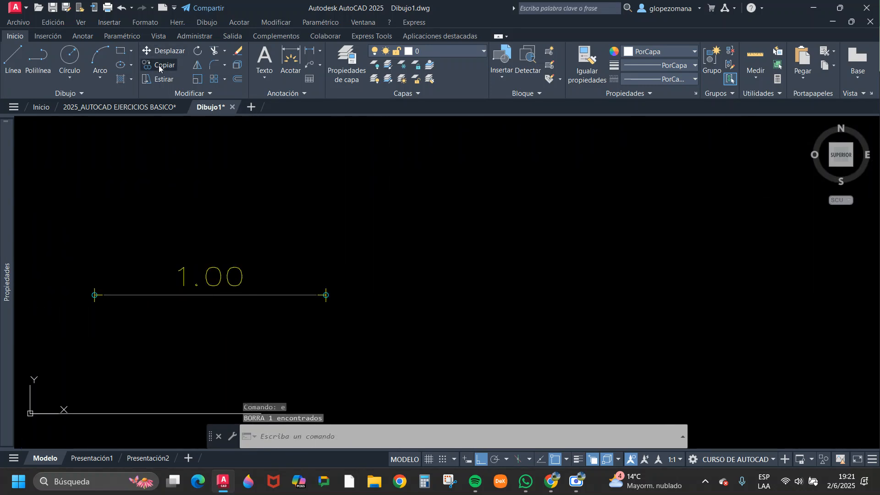
Copy the 1.00 dimension four times straight upward at freely chosen distances.
{"action": "left_click", "coordinate": [159, 65]}
{"action": "key", "text": "Return"}
{"action": "left_click", "coordinate": [434, 344]}
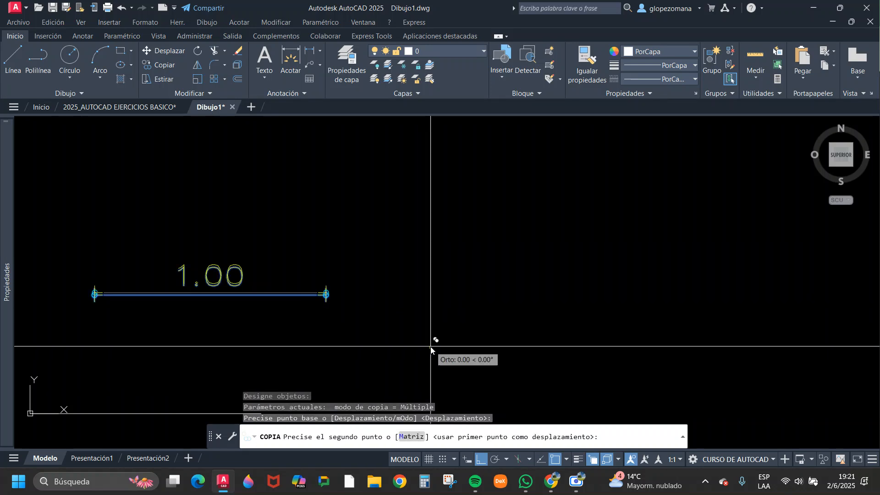
{"action": "scroll", "coordinate": [437, 277], "scroll_direction": "down", "scroll_amount": 5}
{"action": "left_click", "coordinate": [435, 282]}
{"action": "left_click", "coordinate": [436, 243]}
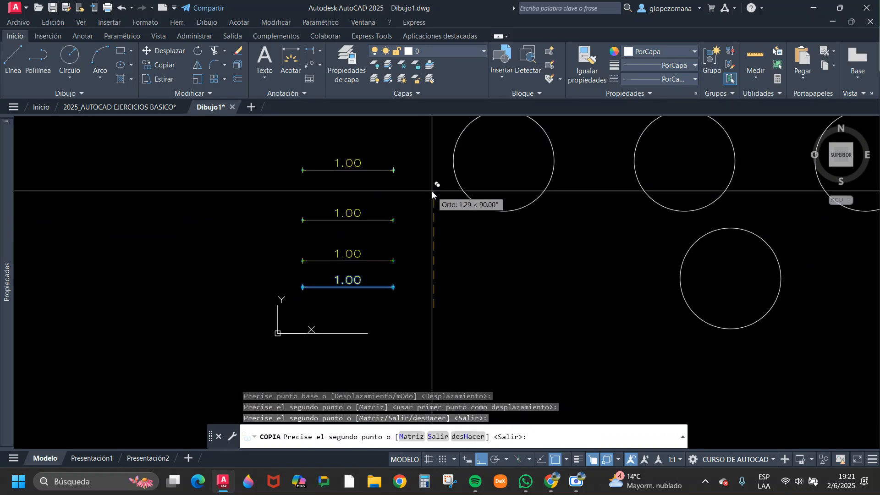
{"action": "left_click", "coordinate": [436, 194]}
{"action": "left_click", "coordinate": [436, 162]}
{"action": "key", "text": "Escape"}
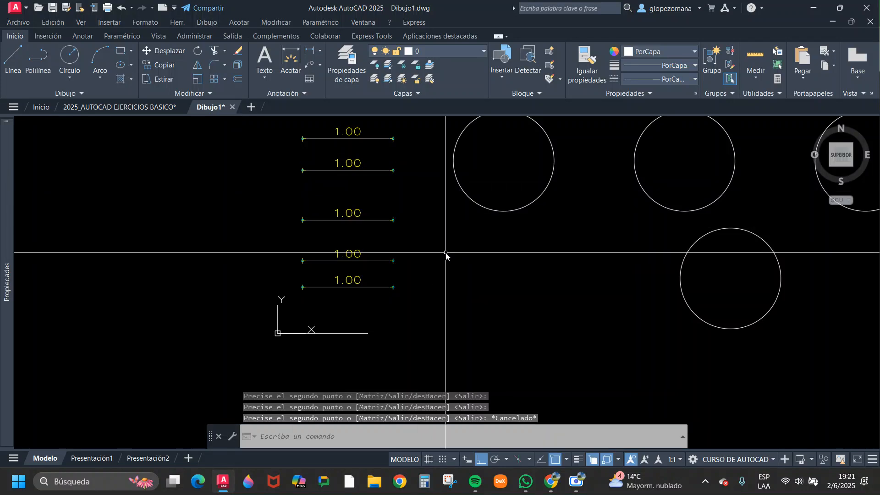
Erase the four dimension copies with a crossing selection, leaving the original 1.00 dimension.
{"action": "middle_click_drag", "start_coordinate": [446, 253], "coordinate": [425, 304]}
{"action": "left_click", "coordinate": [383, 183]}
{"action": "left_click", "coordinate": [346, 315]}
{"action": "key", "text": "Delete"}
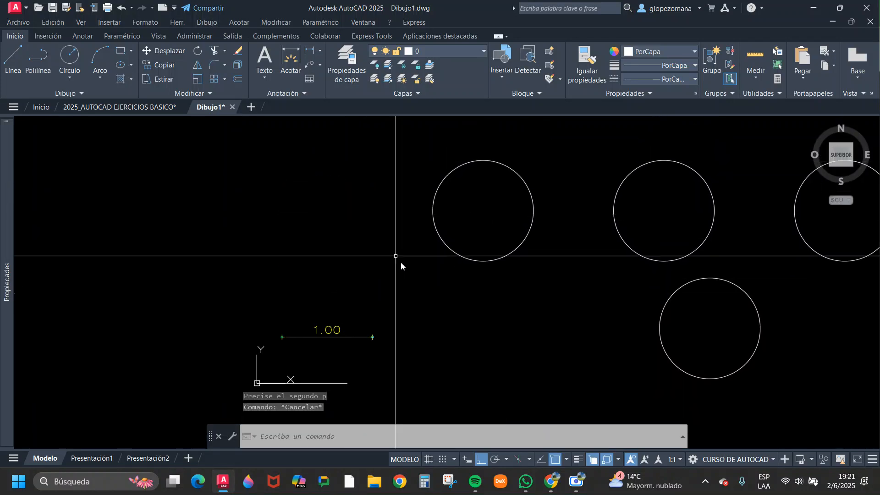
Draw a closed, stepped six-sided outline with the Line command below the rectangle, with a slanted segment at its left end.
{"action": "scroll", "coordinate": [401, 262], "scroll_direction": "down", "scroll_amount": 5}
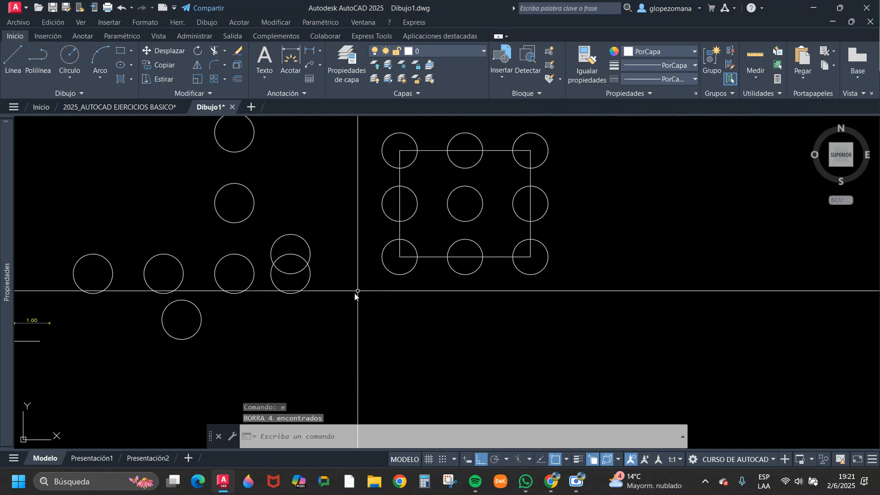
{"action": "scroll", "coordinate": [390, 280], "scroll_direction": "down", "scroll_amount": 2}
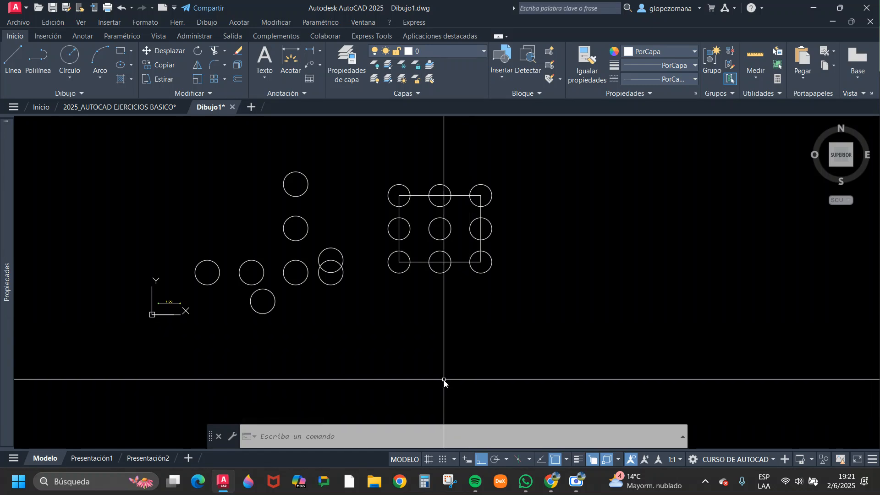
{"action": "type", "text": "l"}
{"action": "key", "text": "Return"}
{"action": "left_click", "coordinate": [382, 329]}
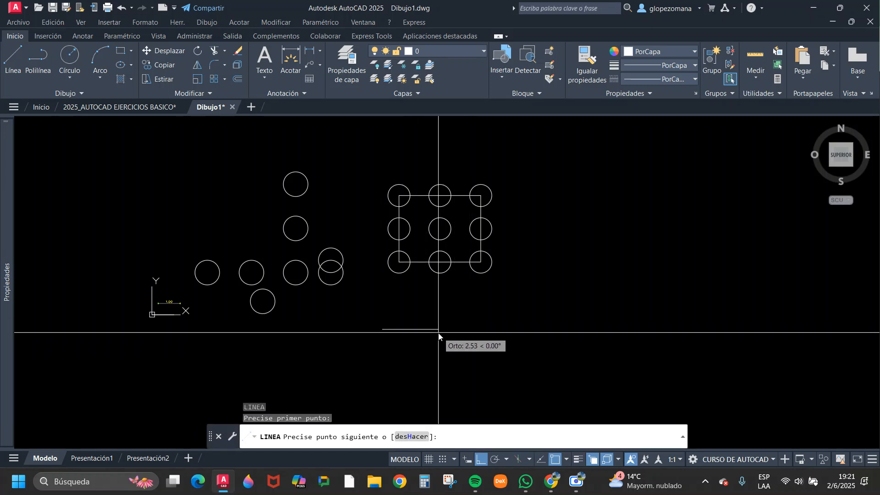
{"action": "left_click", "coordinate": [466, 329]}
{"action": "left_click", "coordinate": [466, 381]}
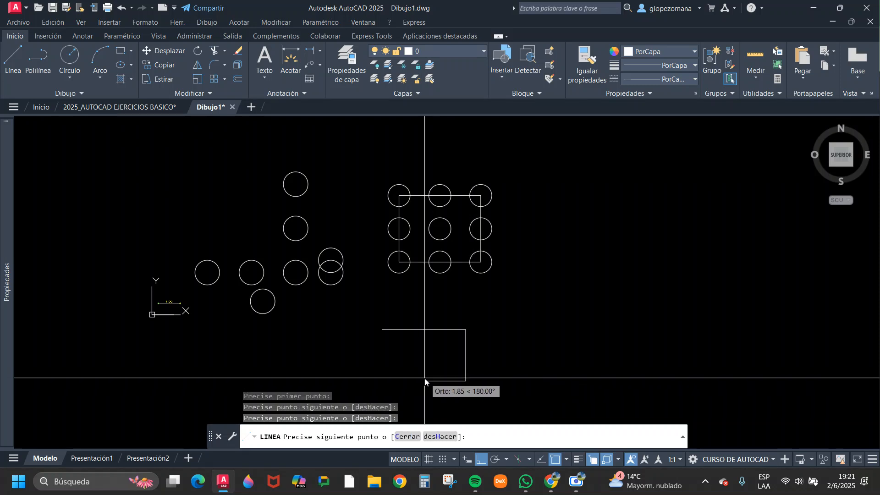
{"action": "left_click", "coordinate": [383, 329]}
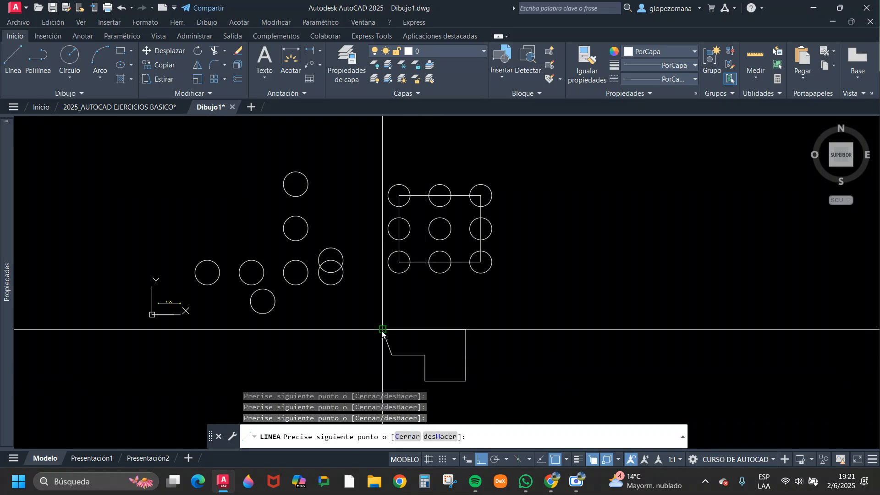
{"action": "key", "text": "Escape"}
Check whether the segments of the line-drawn outline are separate objects by selecting some of them, clearing the selection each time.
{"action": "middle_click_drag", "start_coordinate": [397, 325], "coordinate": [387, 269]}
{"action": "scroll", "coordinate": [389, 273], "scroll_direction": "up", "scroll_amount": 2}
{"action": "key", "text": "Escape"}
{"action": "left_click", "coordinate": [419, 273]}
{"action": "left_click", "coordinate": [409, 305]}
{"action": "left_click", "coordinate": [365, 295]}
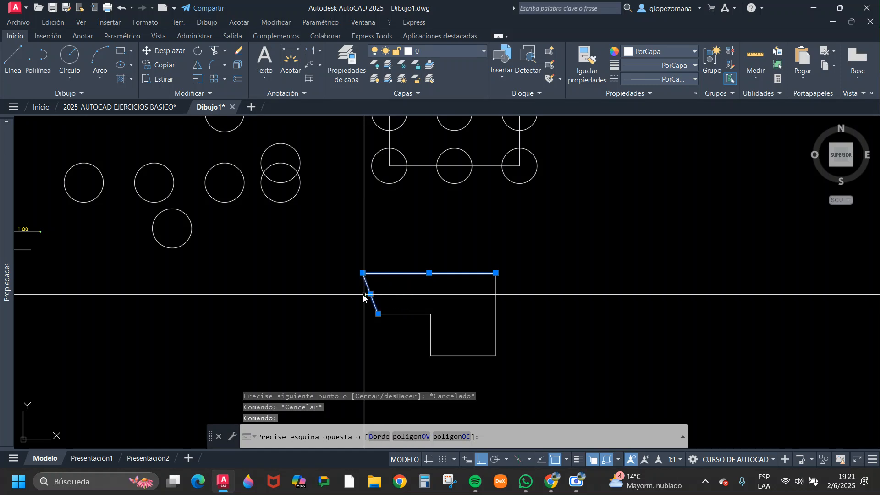
{"action": "key", "text": "Escape"}
{"action": "left_click", "coordinate": [422, 307]}
{"action": "left_click", "coordinate": [411, 335]}
{"action": "middle_click_drag", "start_coordinate": [464, 341], "coordinate": [316, 312]}
{"action": "key", "text": "Escape"}
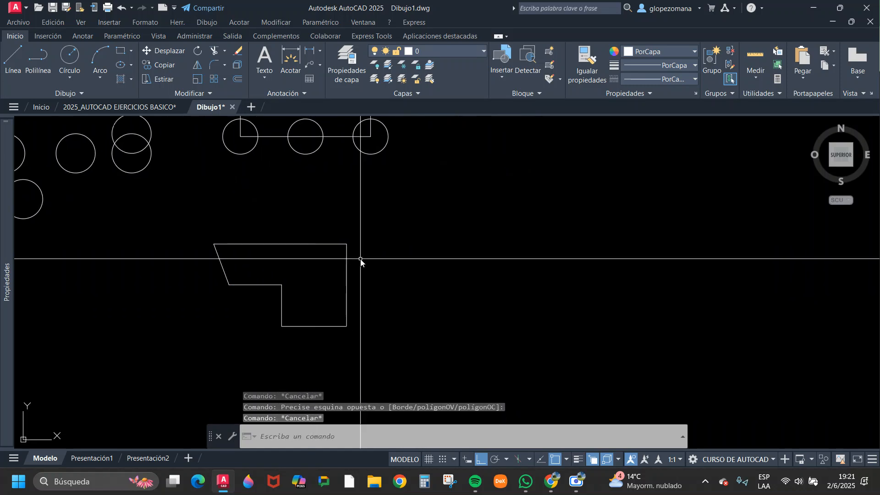
Draw a closed seven-sided polyline to the right of the line-drawn outline, with a slanted segment back to its start point.
{"action": "type", "text": "pol"}
{"action": "key", "text": "Return"}
{"action": "left_click", "coordinate": [424, 246]}
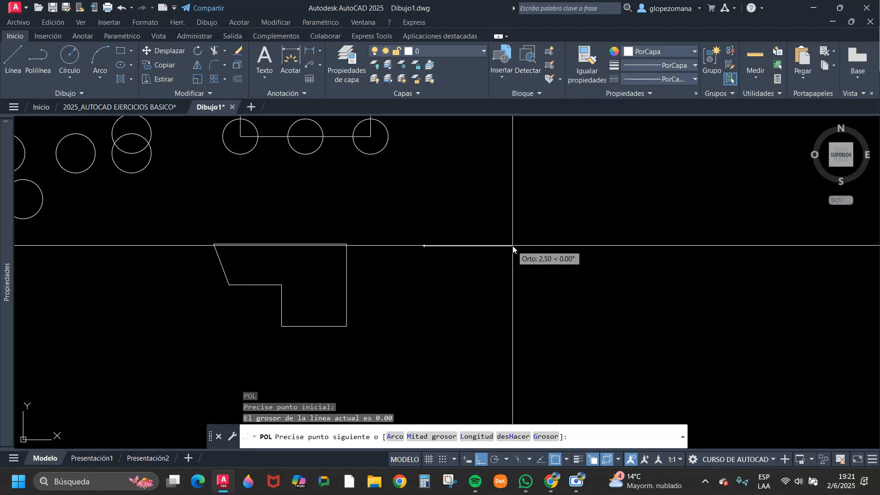
{"action": "left_click", "coordinate": [570, 246]}
{"action": "left_click", "coordinate": [571, 297]}
{"action": "left_click", "coordinate": [510, 297]}
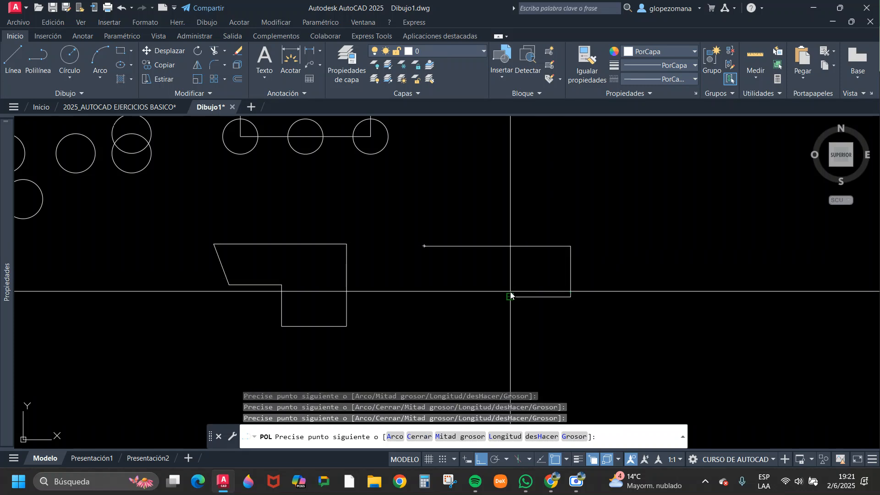
{"action": "left_click", "coordinate": [510, 344]}
{"action": "left_click", "coordinate": [475, 343]}
{"action": "left_click", "coordinate": [474, 291]}
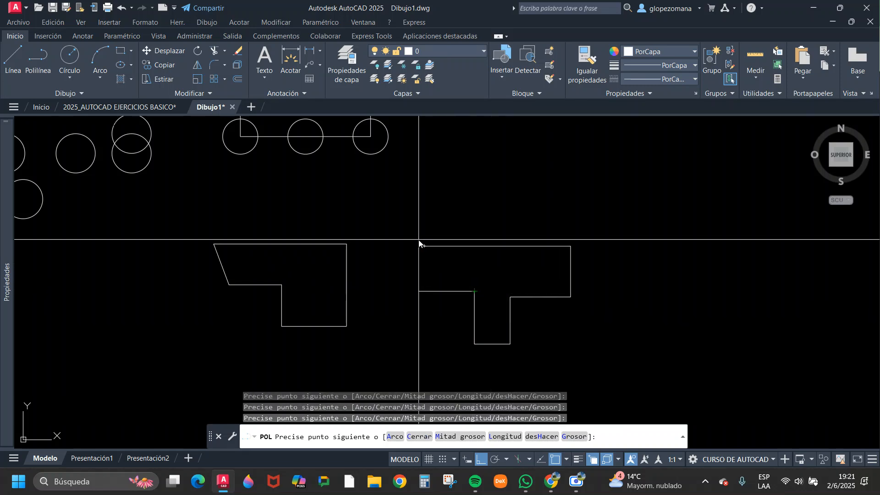
{"action": "left_click", "coordinate": [424, 246]}
{"action": "key", "text": "Escape"}
Compare how the polyline and the separate lines respond to selection, clearing the selection each time.
{"action": "left_click", "coordinate": [494, 251]}
{"action": "left_click", "coordinate": [478, 215]}
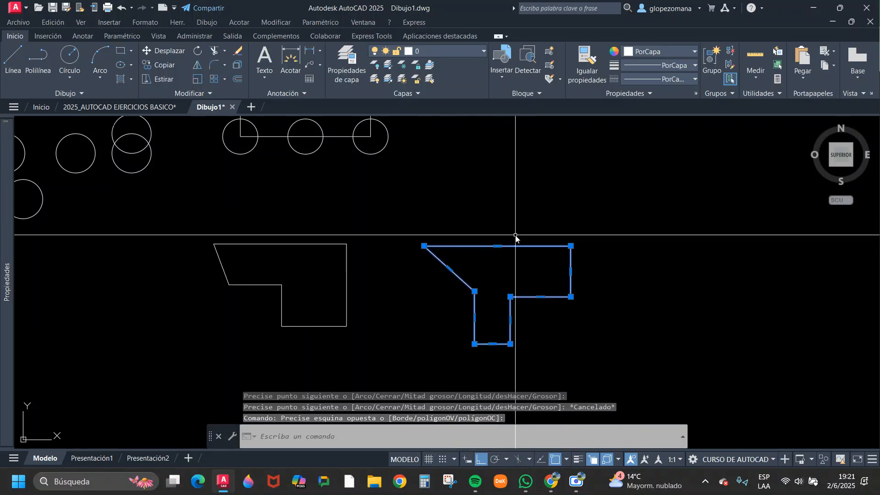
{"action": "key", "text": "Escape"}
{"action": "left_click", "coordinate": [366, 276]}
{"action": "left_click", "coordinate": [334, 301]}
{"action": "left_click", "coordinate": [330, 223]}
{"action": "left_click", "coordinate": [303, 264]}
{"action": "key", "text": "Escape"}
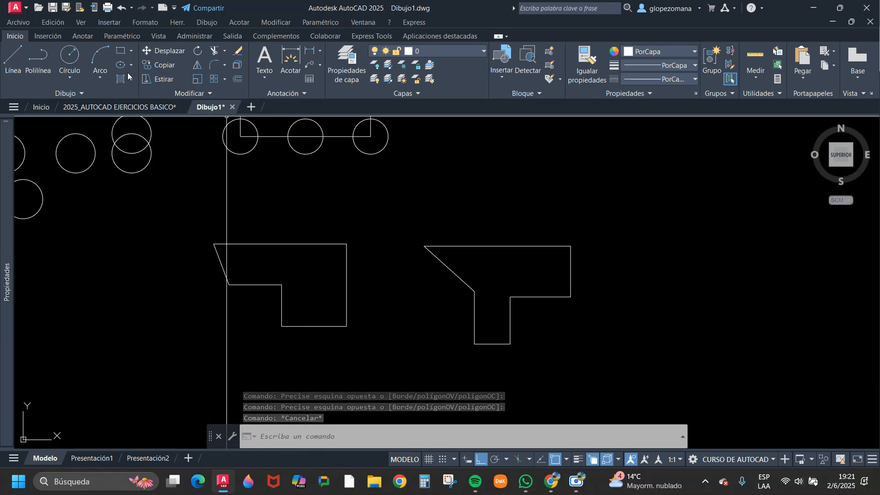
{"action": "left_click", "coordinate": [161, 67]}
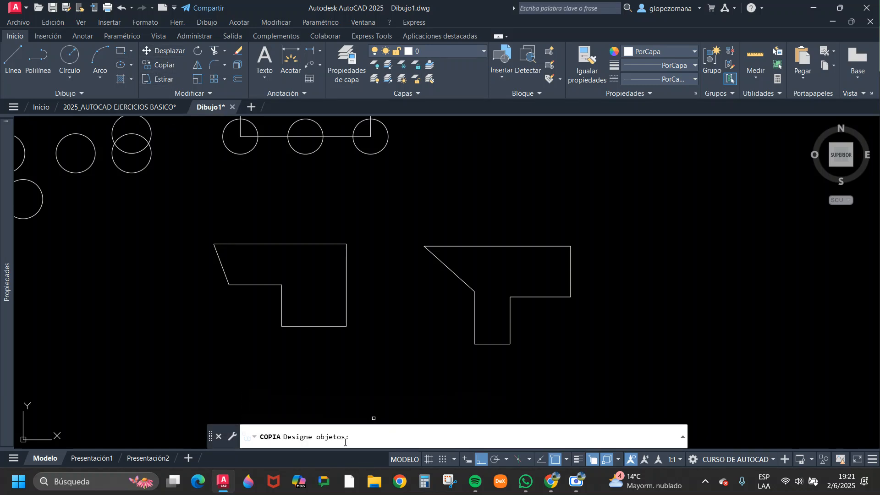
{"action": "left_click_drag", "start_coordinate": [183, 215], "coordinate": [390, 384]}
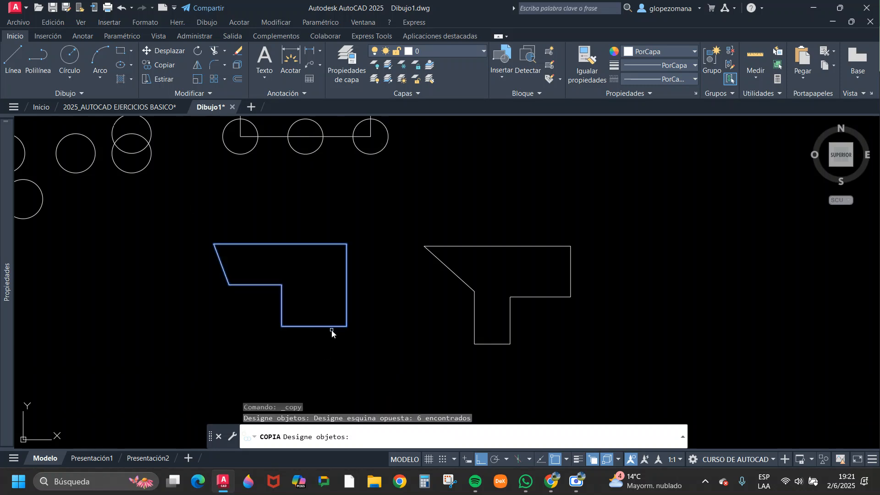
{"action": "key", "text": "Escape"}
Start the Copy command and select all six lines of the line-drawn outline, combining individual picks with crossing selections.
{"action": "key", "text": "Return"}
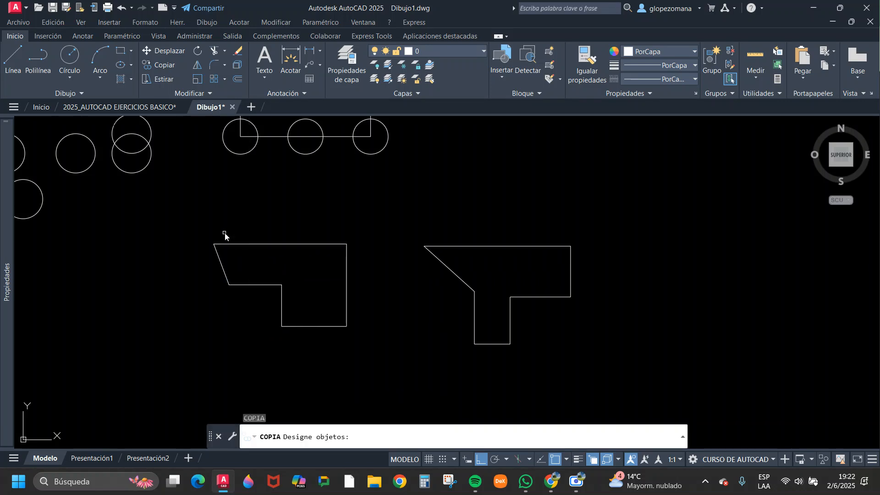
{"action": "left_click", "coordinate": [234, 245]}
{"action": "left_click", "coordinate": [219, 264]}
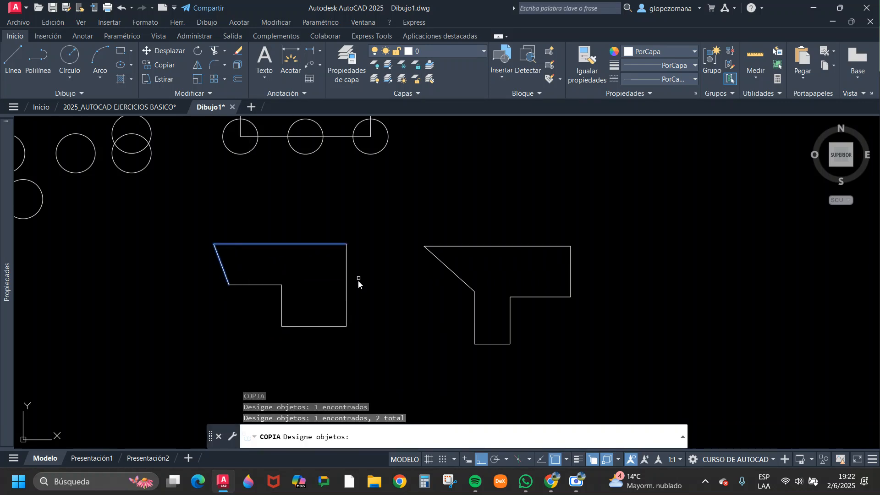
{"action": "left_click", "coordinate": [370, 260]}
{"action": "left_click", "coordinate": [266, 362]}
{"action": "left_click", "coordinate": [297, 278]}
{"action": "left_click", "coordinate": [215, 330]}
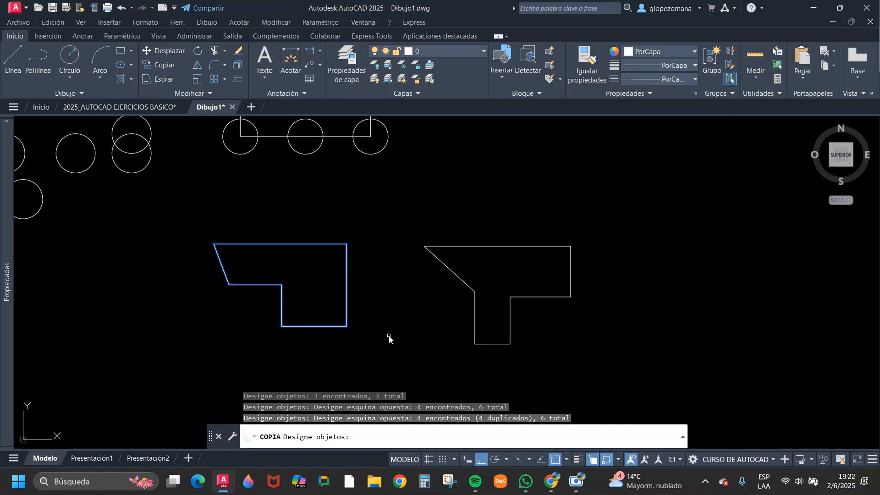
{"action": "key", "text": "Return"}
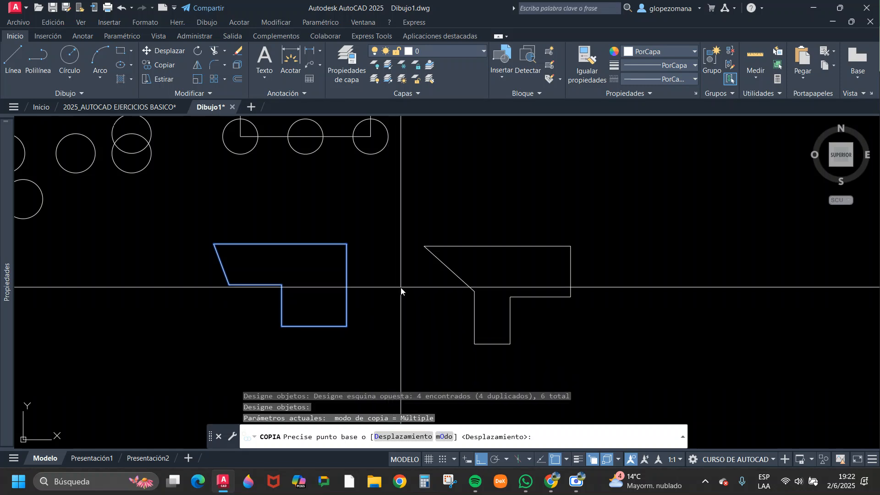
Place a copy of the line-drawn outline diagonally below and to the left of the original, with Ortho off.
{"action": "middle_click_drag", "start_coordinate": [409, 297], "coordinate": [461, 229]}
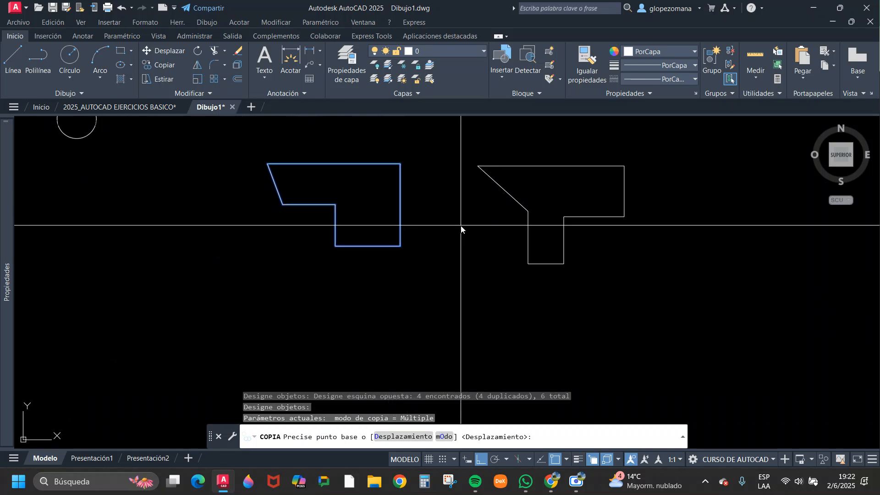
{"action": "left_click", "coordinate": [456, 259]}
{"action": "middle_click_drag", "start_coordinate": [480, 344], "coordinate": [477, 316]}
{"action": "scroll", "coordinate": [477, 316], "scroll_direction": "down", "scroll_amount": 2}
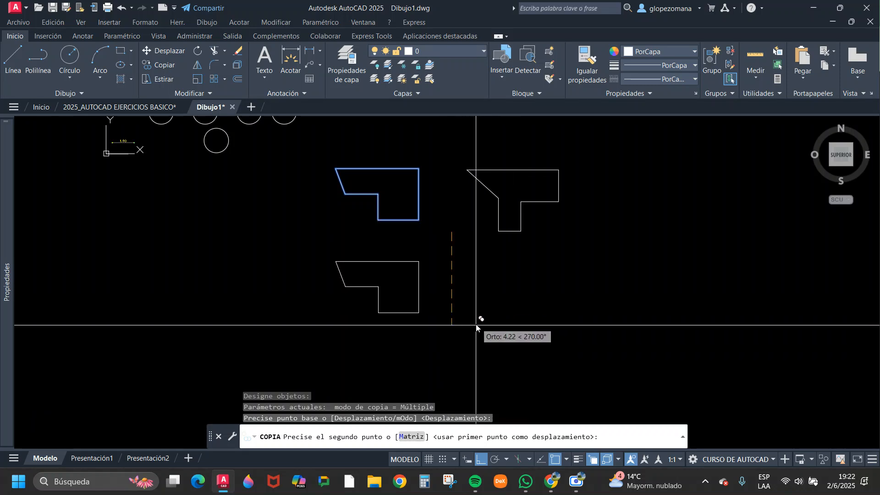
{"action": "key", "text": "F8"}
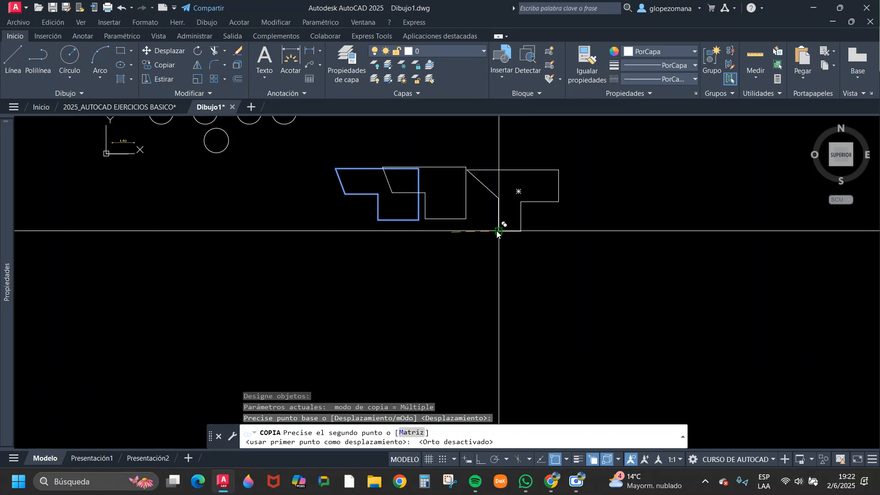
{"action": "scroll", "coordinate": [462, 230], "scroll_direction": "up", "scroll_amount": 3}
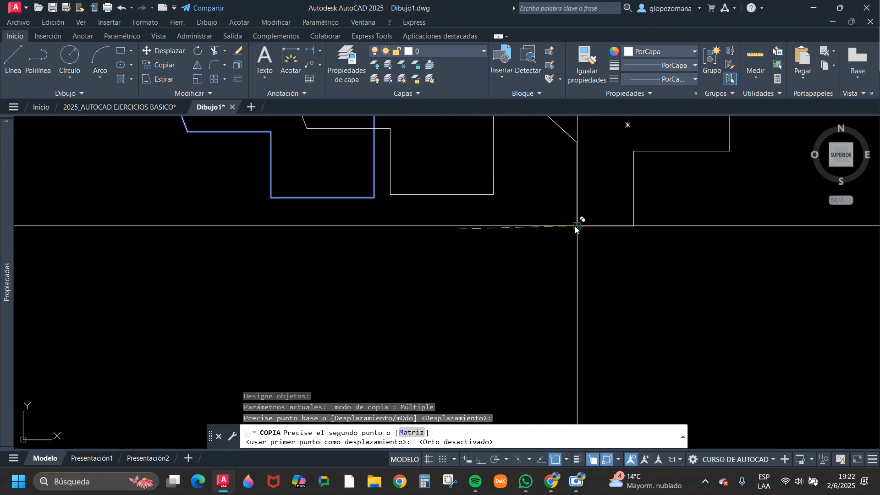
{"action": "scroll", "coordinate": [576, 227], "scroll_direction": "down", "scroll_amount": 3}
{"action": "scroll", "coordinate": [362, 198], "scroll_direction": "up", "scroll_amount": 4}
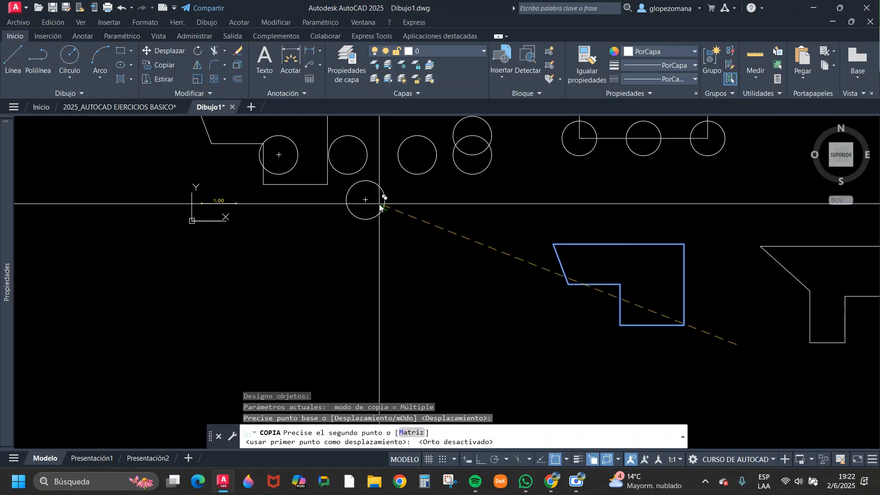
{"action": "scroll", "coordinate": [586, 322], "scroll_direction": "down", "scroll_amount": 2}
{"action": "middle_click_drag", "start_coordinate": [613, 339], "coordinate": [527, 269]}
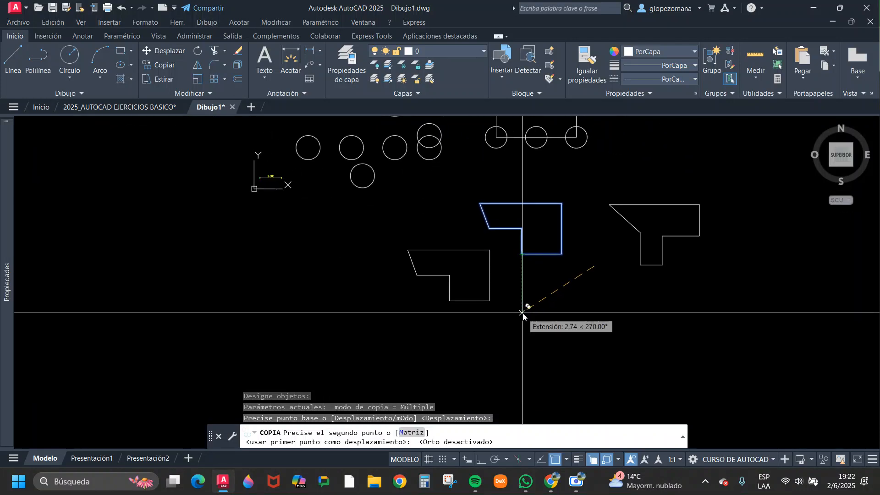
{"action": "left_click", "coordinate": [523, 314]}
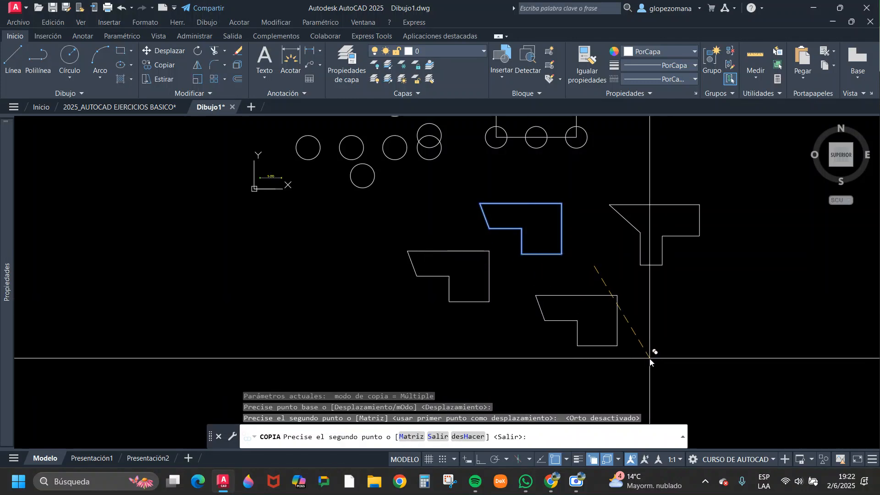
Place another copy of the outline 5 units directly below the original with Ortho on, and finish copying.
{"action": "key", "text": "F8"}
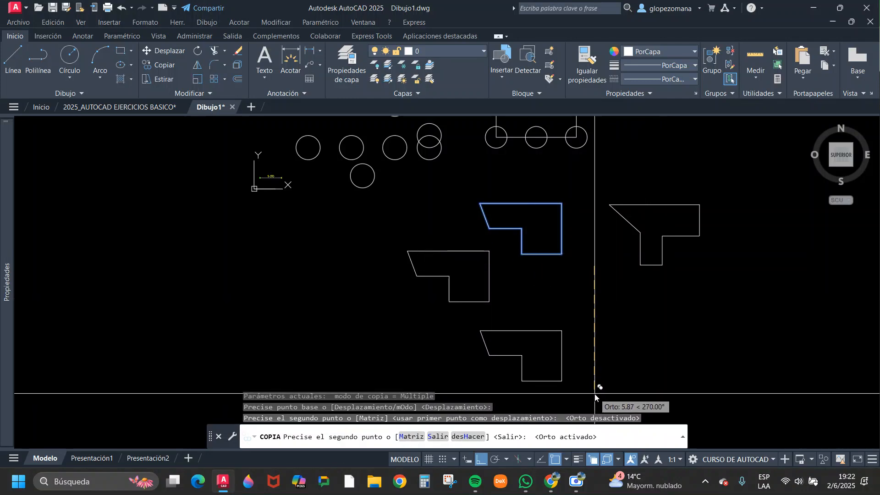
{"action": "type", "text": "5"}
{"action": "key", "text": "Return"}
{"action": "key", "text": "Return"}
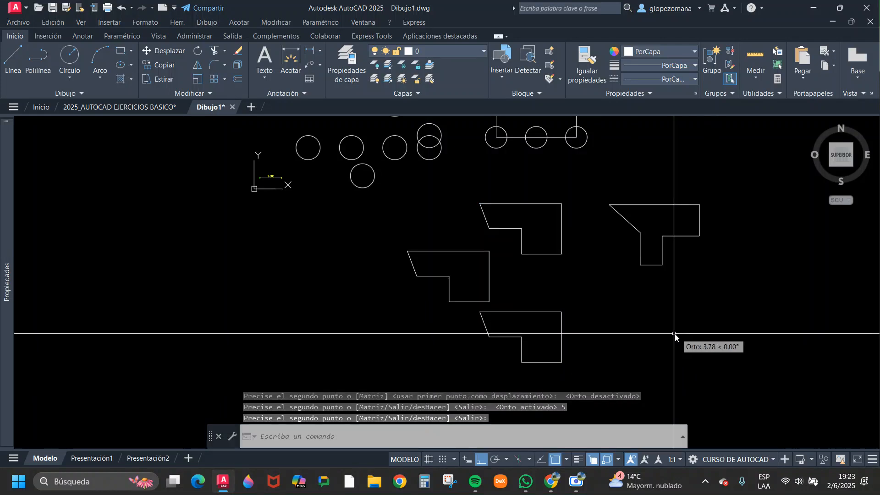
Check whether the lines of the lower outline copy are separate objects by selecting some of them, clearing the selection each time.
{"action": "left_click", "coordinate": [550, 323]}
{"action": "left_click", "coordinate": [535, 301]}
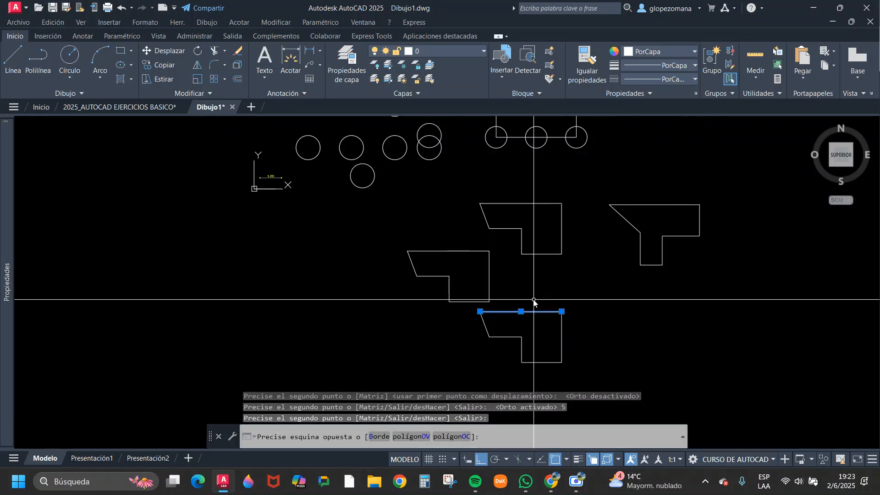
{"action": "left_click", "coordinate": [501, 324]}
{"action": "left_click", "coordinate": [485, 334]}
{"action": "key", "text": "Escape"}
{"action": "left_click", "coordinate": [509, 328]}
{"action": "left_click", "coordinate": [506, 346]}
{"action": "key", "text": "Escape"}
Copy the closed polyline once directly below the original with Ortho on and twice freely to its right with Ortho off.
{"action": "middle_click_drag", "start_coordinate": [621, 368], "coordinate": [468, 360]}
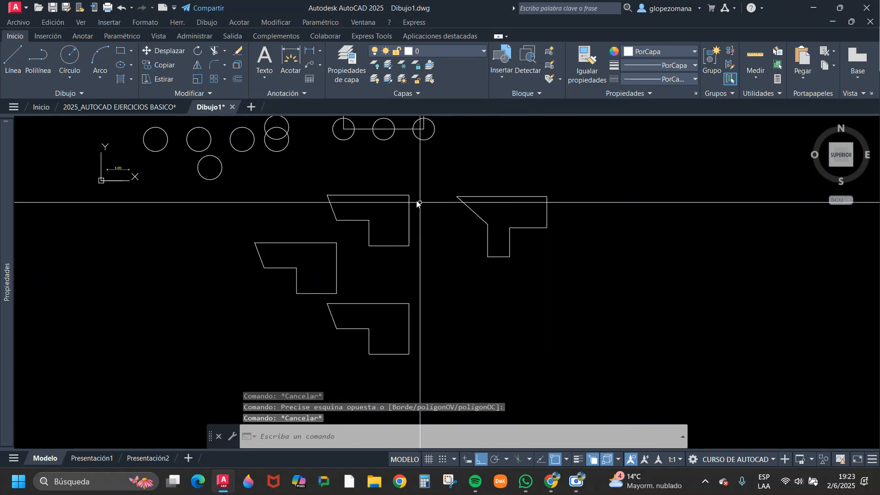
{"action": "left_click", "coordinate": [159, 65]}
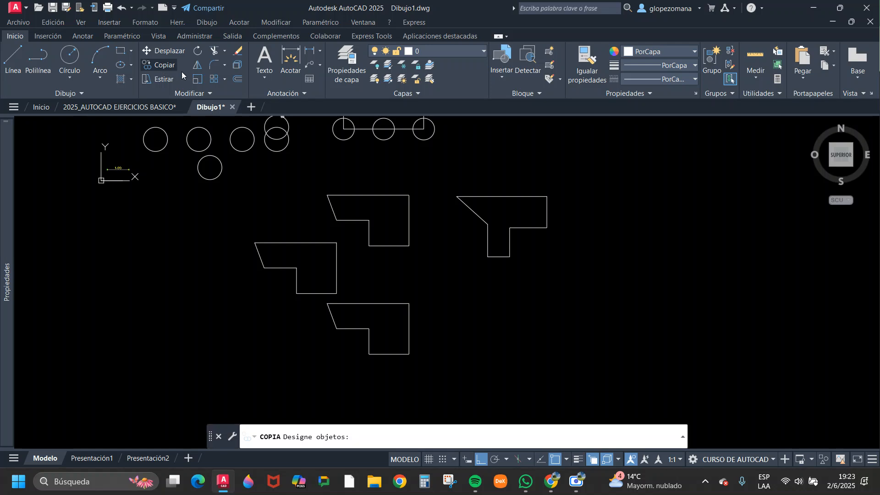
{"action": "left_click", "coordinate": [514, 197]}
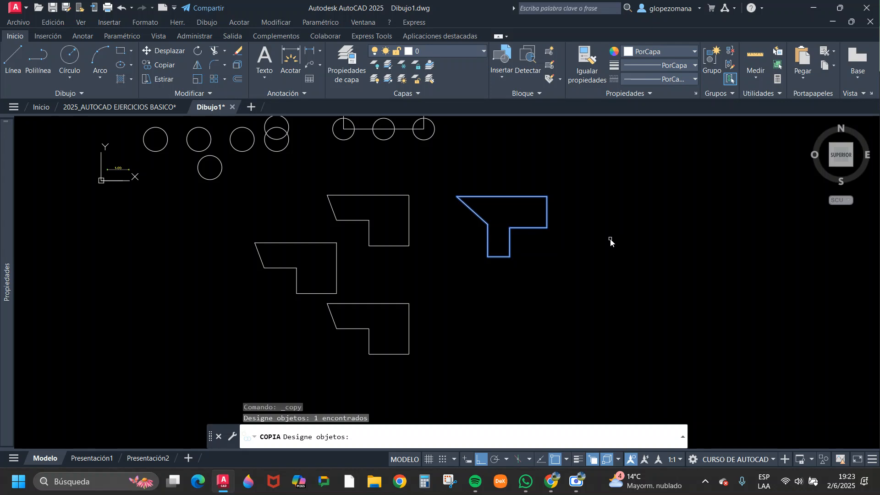
{"action": "key", "text": "Return"}
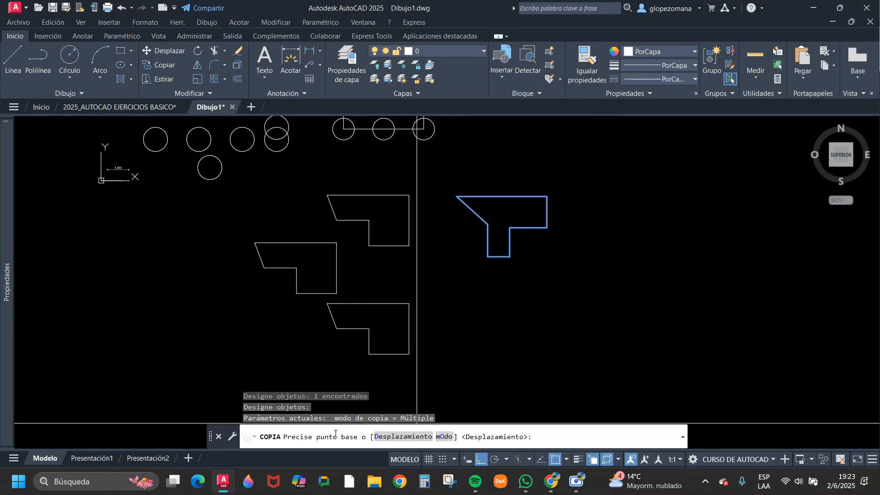
{"action": "left_click", "coordinate": [601, 178]}
{"action": "left_click", "coordinate": [603, 260]}
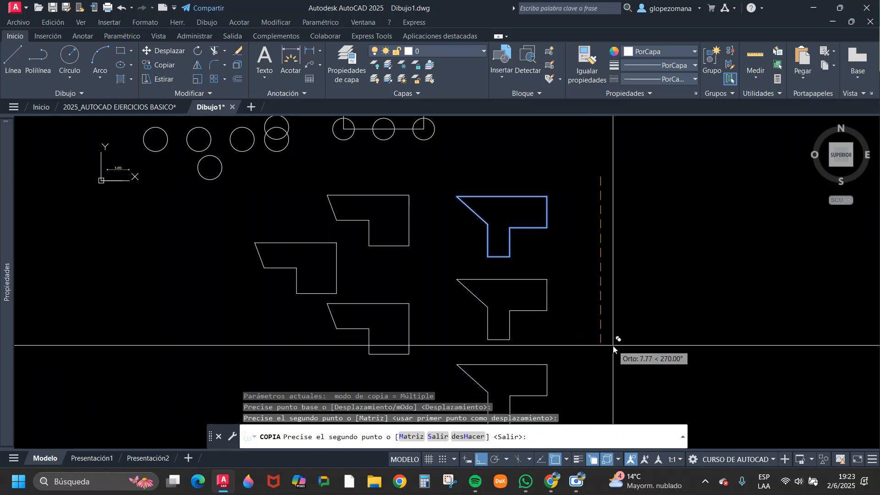
{"action": "key", "text": "F8"}
{"action": "left_click", "coordinate": [729, 284]}
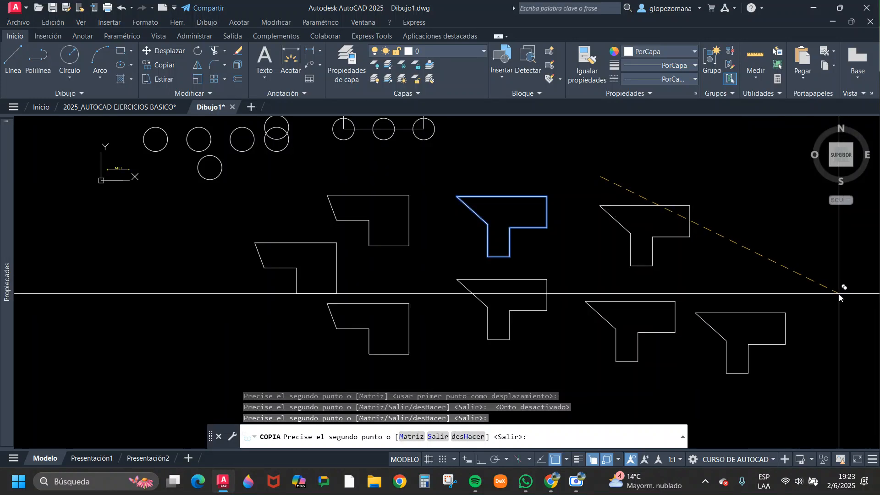
{"action": "key", "text": "Escape"}
Review the copied circles, the circle grid on the rectangle, and the copied outlines and polylines across the drawing.
{"action": "middle_click_drag", "start_coordinate": [711, 288], "coordinate": [601, 288]}
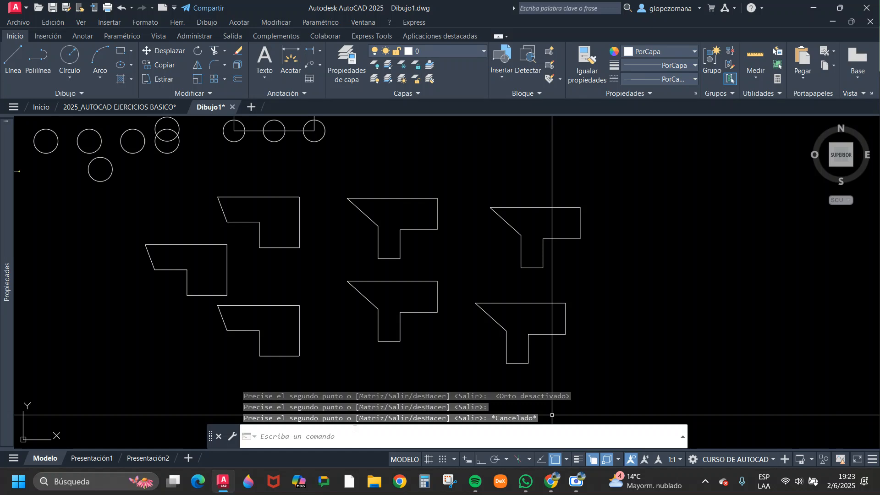
{"action": "scroll", "coordinate": [511, 304], "scroll_direction": "down", "scroll_amount": 2}
{"action": "scroll", "coordinate": [560, 271], "scroll_direction": "down", "scroll_amount": 2}
{"action": "key", "text": "Escape"}
{"action": "middle_click_drag", "start_coordinate": [560, 271], "coordinate": [350, 285]}
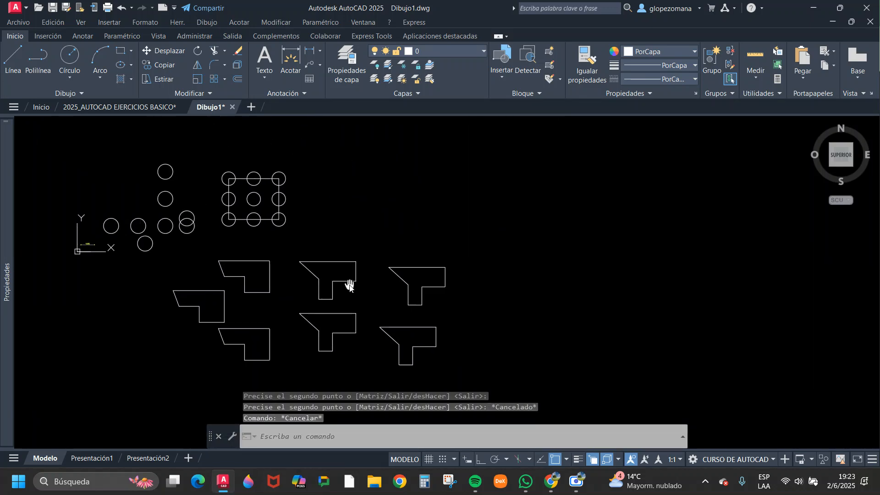
{"action": "scroll", "coordinate": [251, 221], "scroll_direction": "up", "scroll_amount": 4}
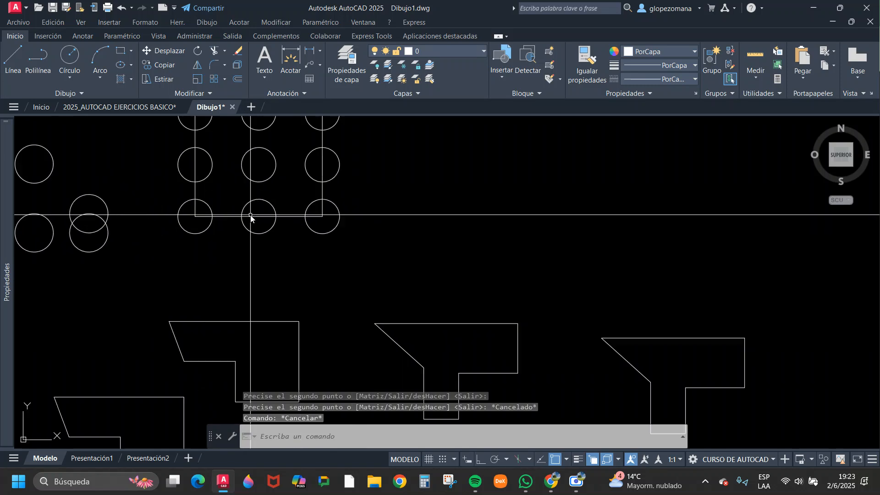
{"action": "middle_click_drag", "start_coordinate": [244, 206], "coordinate": [262, 317]}
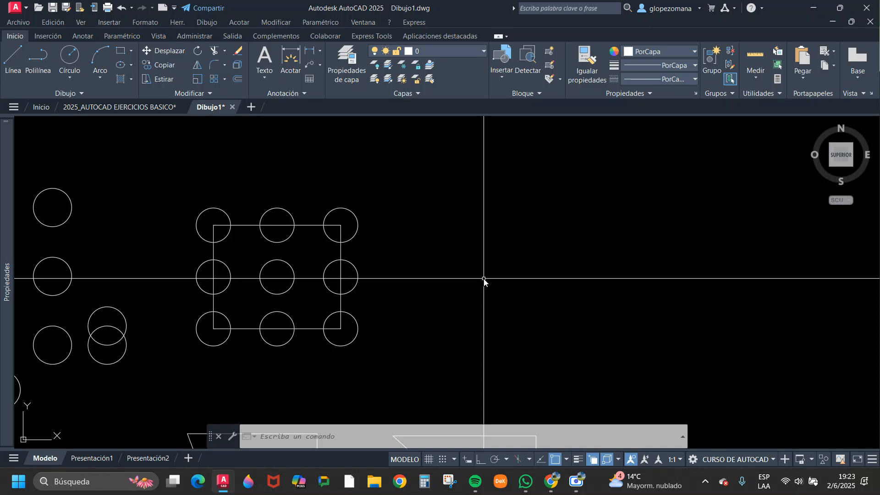
{"action": "scroll", "coordinate": [484, 278], "scroll_direction": "down", "scroll_amount": 4}
{"action": "middle_click_drag", "start_coordinate": [485, 280], "coordinate": [358, 202]}
{"action": "key", "text": "Escape"}
{"action": "key", "text": "Escape"}
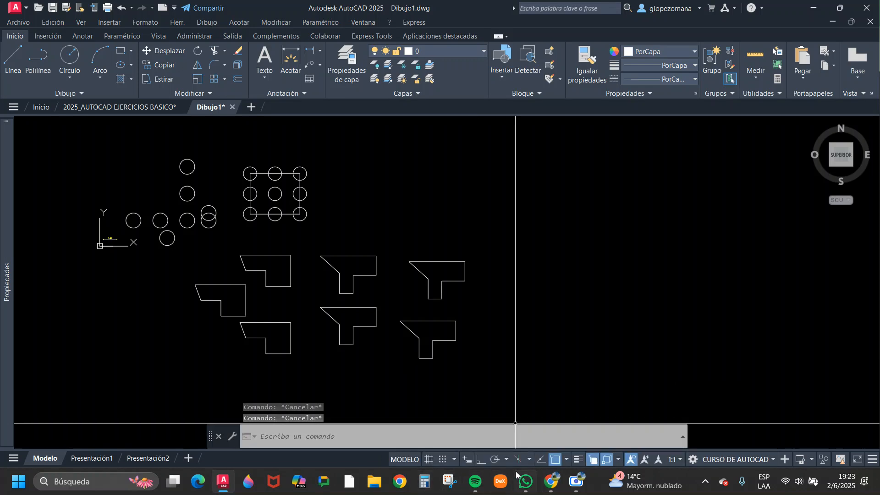
Switch to the editing commands PDF in Chrome and read the Mirror (Simetría) section, highlighting the word MIRROR.
{"action": "mouse_move", "coordinate": [551, 484]}
{"action": "left_click", "coordinate": [441, 427]}
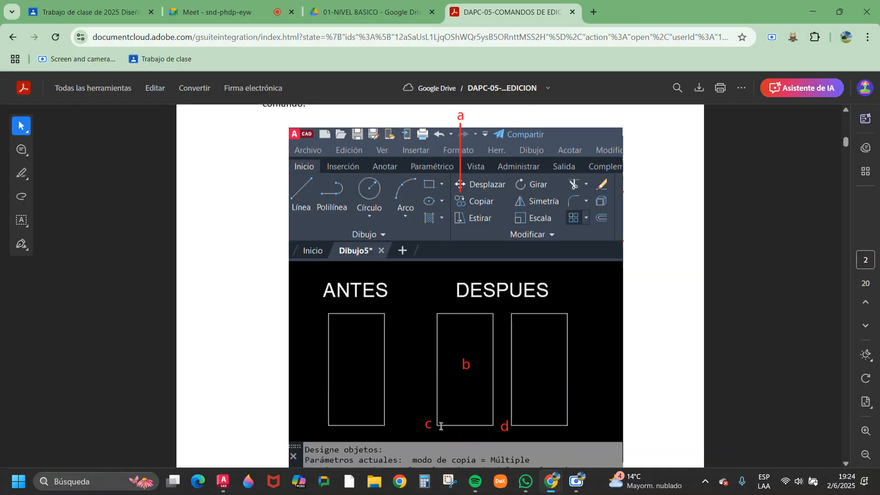
{"action": "scroll", "coordinate": [544, 268], "scroll_direction": "down", "scroll_amount": 8}
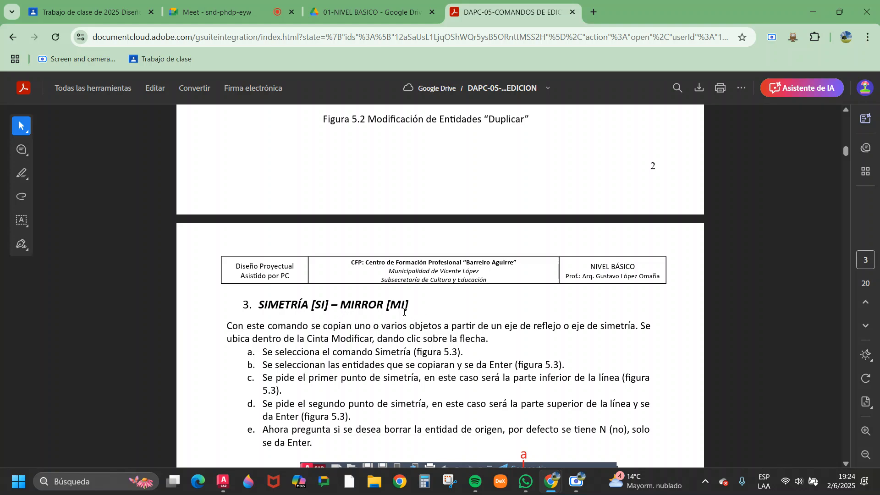
{"action": "scroll", "coordinate": [403, 312], "scroll_direction": "down", "scroll_amount": 3}
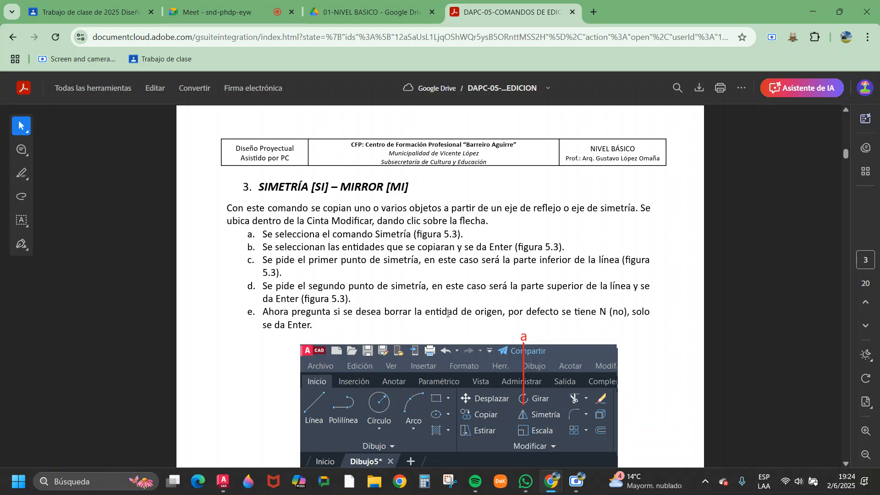
{"action": "scroll", "coordinate": [448, 313], "scroll_direction": "down", "scroll_amount": 4}
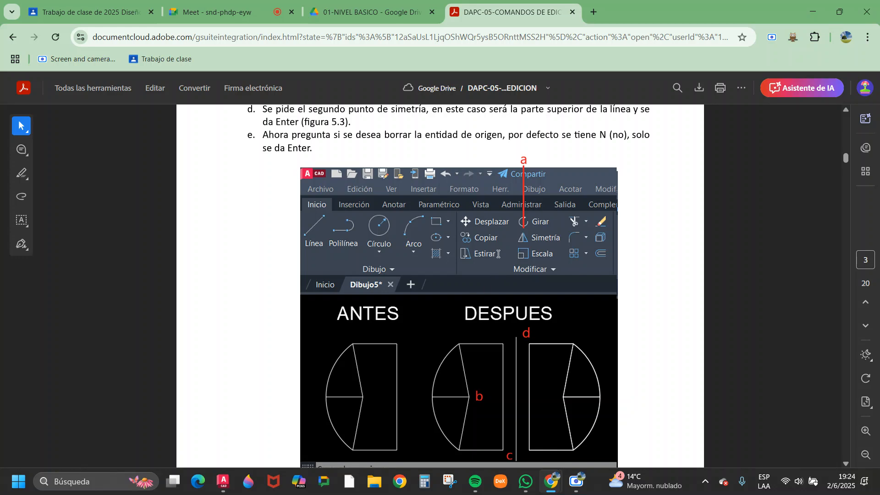
{"action": "scroll", "coordinate": [497, 254], "scroll_direction": "down", "scroll_amount": 1}
{"action": "scroll", "coordinate": [498, 253], "scroll_direction": "up", "scroll_amount": 4}
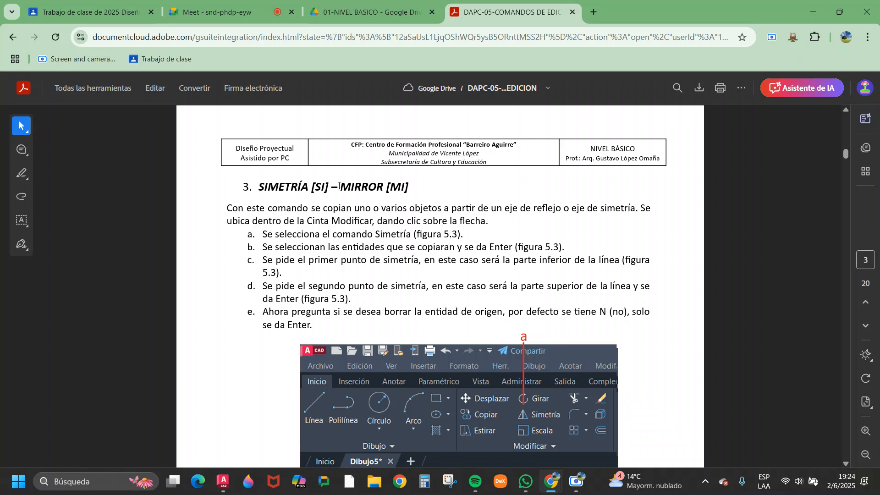
{"action": "left_click_drag", "start_coordinate": [366, 186], "coordinate": [388, 186]}
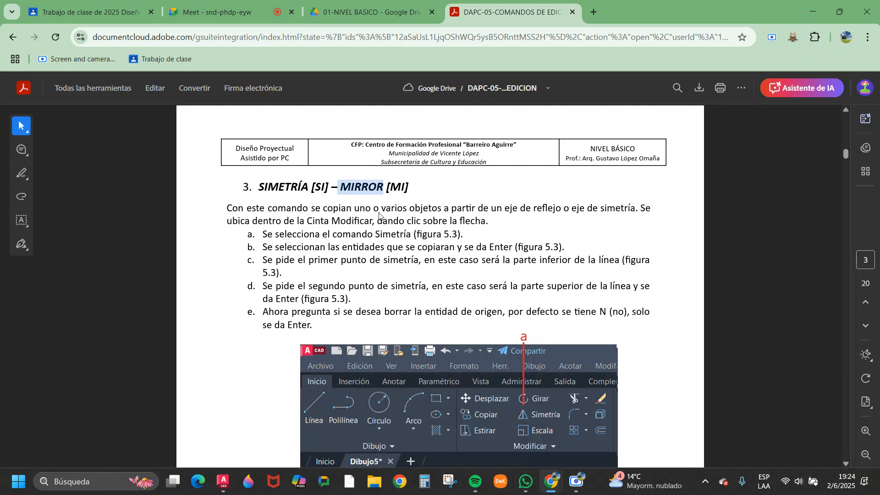
Switch to the Google Meet call in Chrome and stop presenting the screen.
{"action": "mouse_move", "coordinate": [551, 485]}
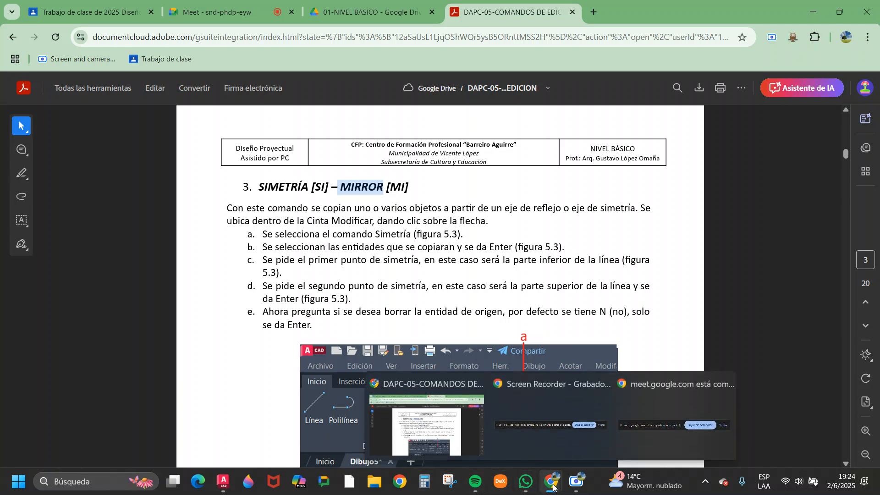
{"action": "left_click", "coordinate": [550, 485]}
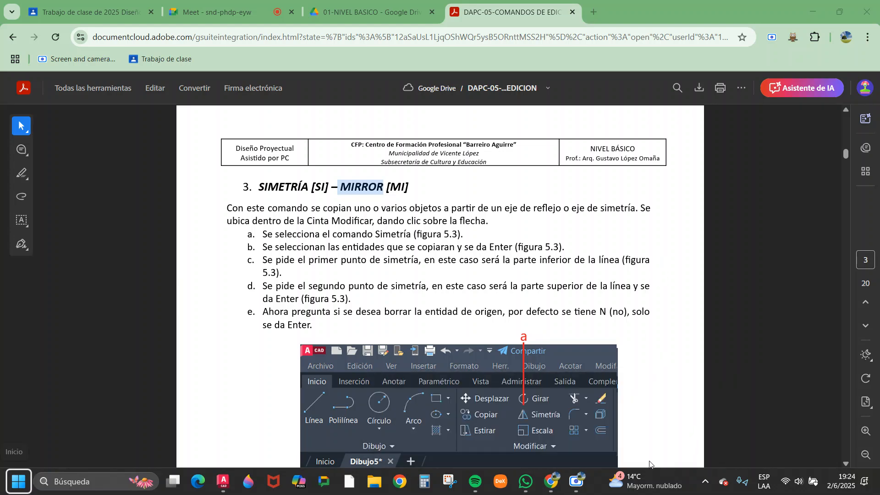
{"action": "left_click", "coordinate": [280, 17]}
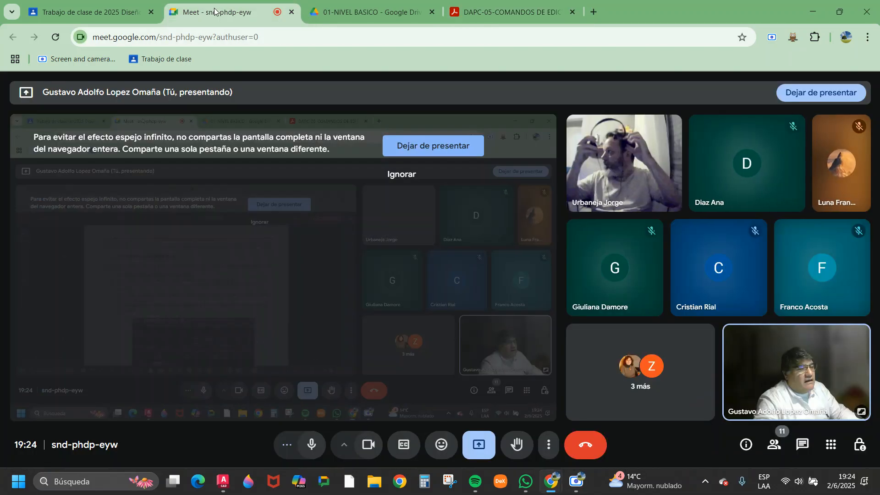
{"action": "left_click", "coordinate": [483, 452]}
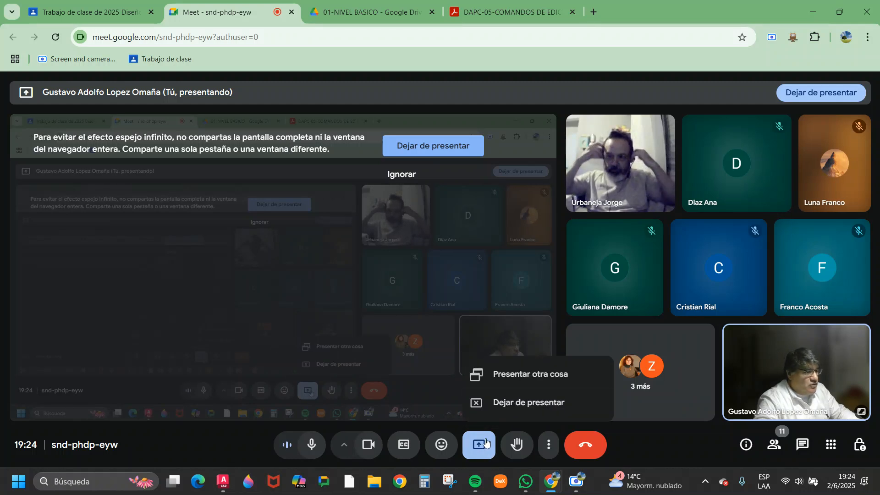
{"action": "left_click", "coordinate": [817, 95]}
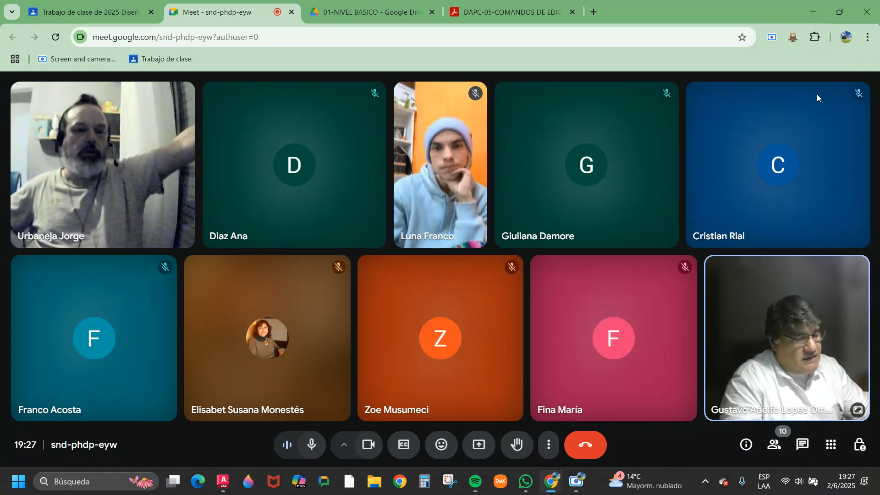
Start a new presentation in the Meet call that shares the entire screen.
{"action": "mouse_move", "coordinate": [761, 181]}
{"action": "left_click", "coordinate": [478, 445]}
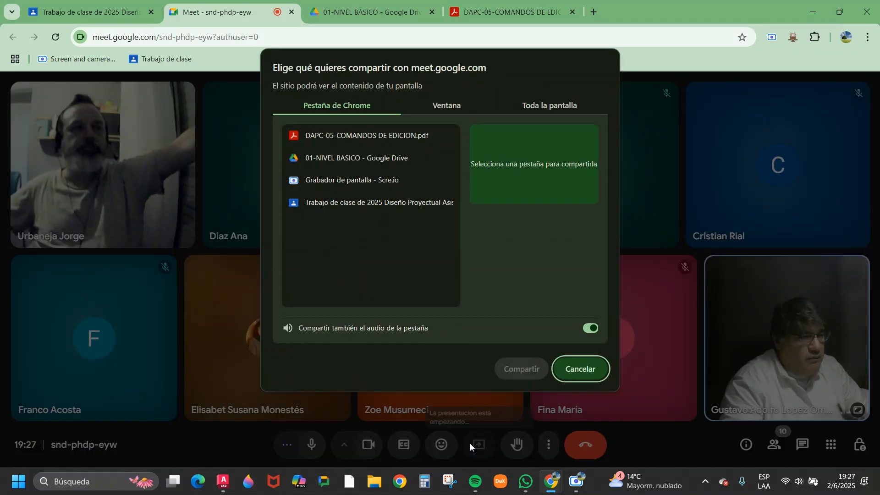
{"action": "left_click", "coordinate": [542, 105]}
{"action": "left_click", "coordinate": [362, 190]}
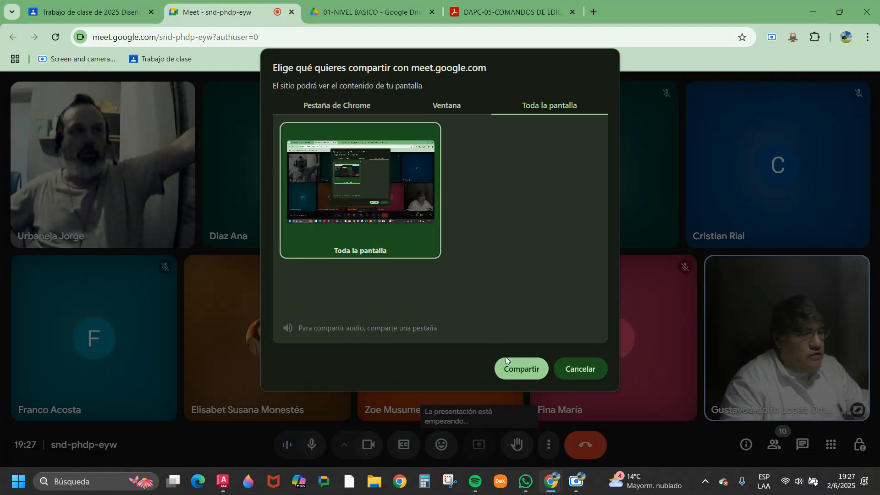
{"action": "left_click", "coordinate": [519, 369]}
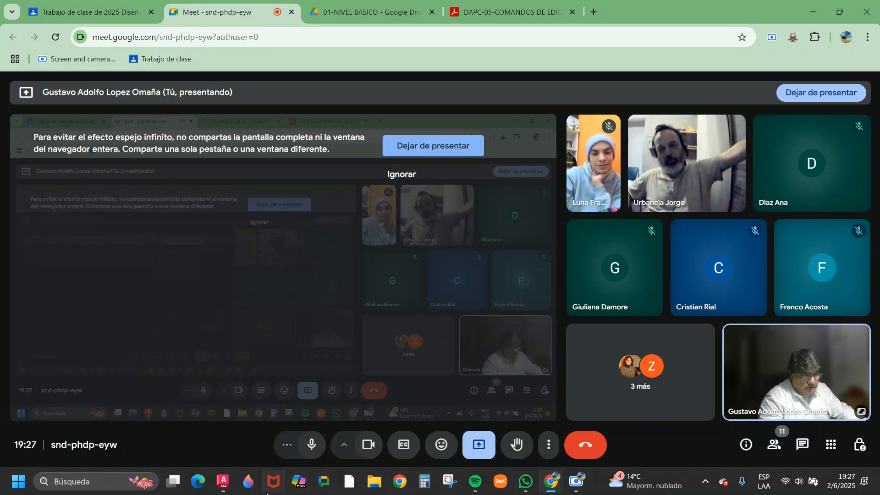
Switch to AutoCAD, bring all the copied circles and outlines into view, and show the additional Modify commands.
{"action": "left_click", "coordinate": [223, 481]}
{"action": "middle_click_drag", "start_coordinate": [422, 190], "coordinate": [261, 207]}
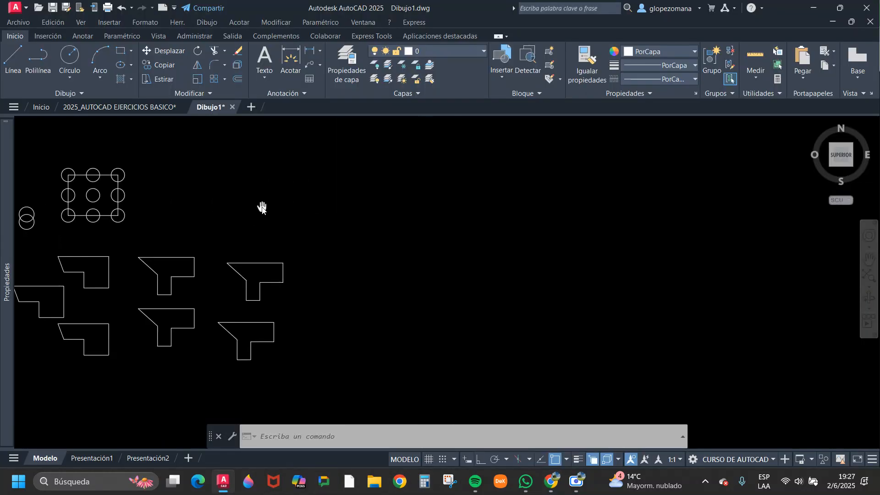
{"action": "scroll", "coordinate": [359, 188], "scroll_direction": "up", "scroll_amount": 2}
{"action": "scroll", "coordinate": [359, 188], "scroll_direction": "down", "scroll_amount": 3}
{"action": "key", "text": "Escape"}
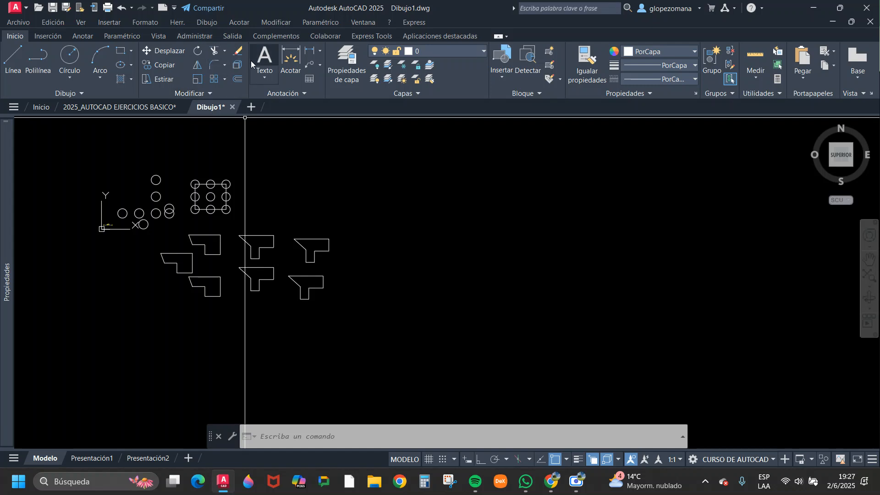
{"action": "left_click", "coordinate": [212, 93]}
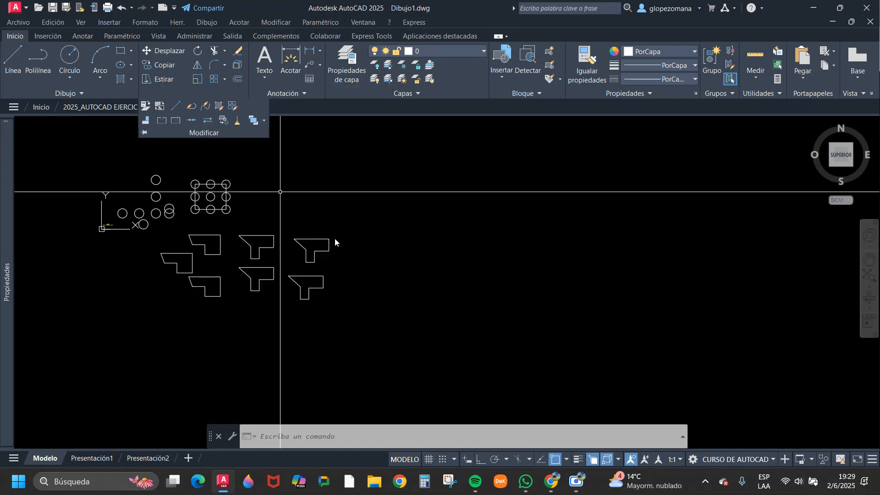
Draw an open zigzag polyline of eight segments running downward in the empty area beyond the copied polylines.
{"action": "scroll", "coordinate": [414, 248], "scroll_direction": "up", "scroll_amount": 2}
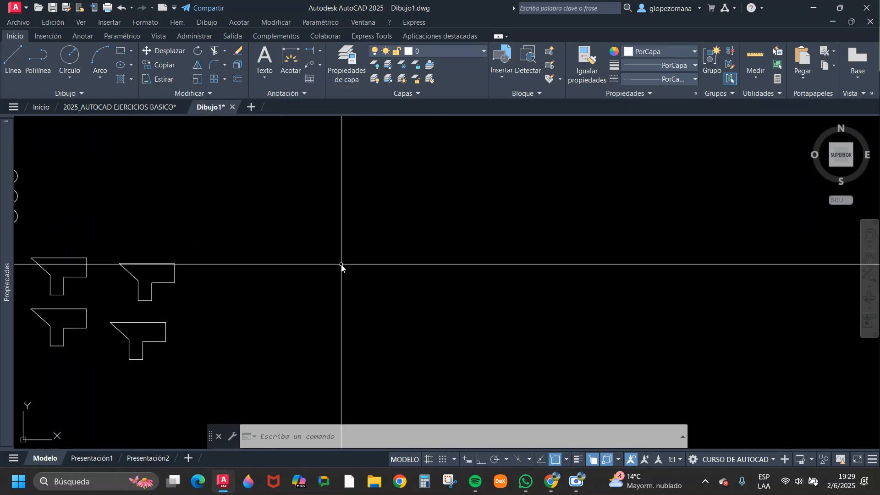
{"action": "scroll", "coordinate": [389, 242], "scroll_direction": "up", "scroll_amount": 2}
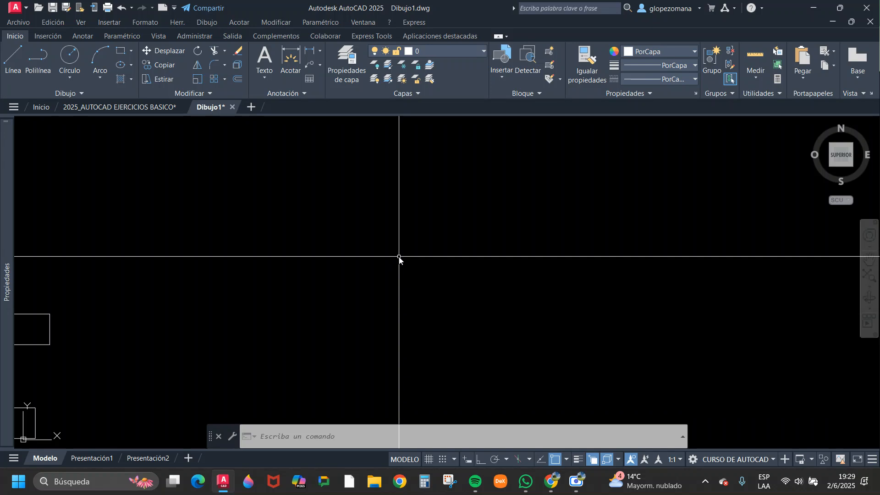
{"action": "type", "text": "p"}
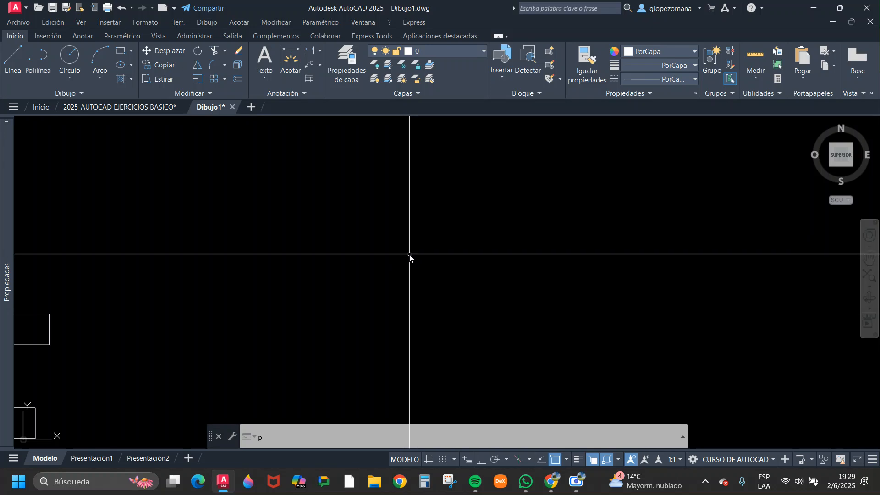
{"action": "key", "text": "Return"}
{"action": "left_click", "coordinate": [393, 195]}
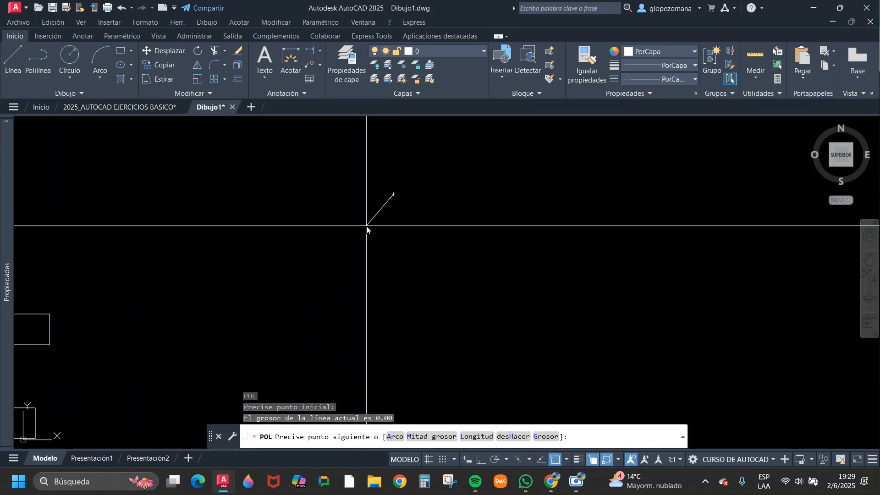
{"action": "left_click", "coordinate": [362, 223]}
{"action": "scroll", "coordinate": [382, 231], "scroll_direction": "up", "scroll_amount": 4}
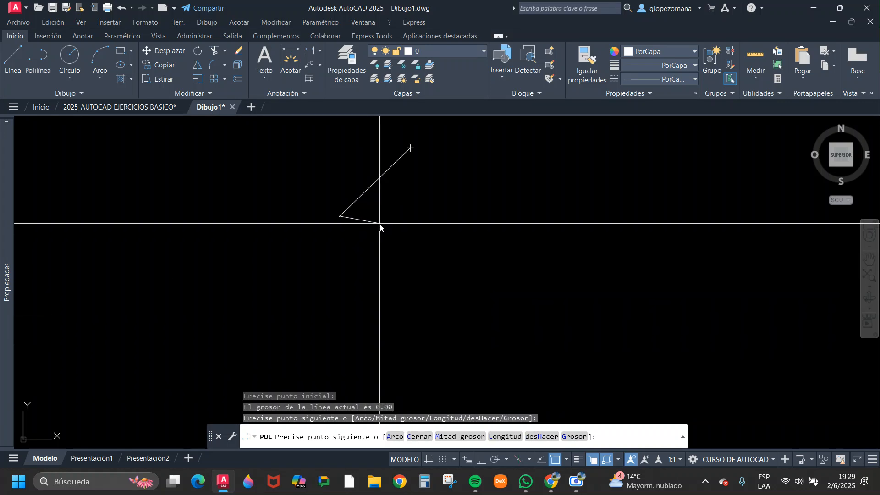
{"action": "left_click", "coordinate": [380, 224]}
{"action": "left_click", "coordinate": [392, 247]}
{"action": "left_click", "coordinate": [386, 266]}
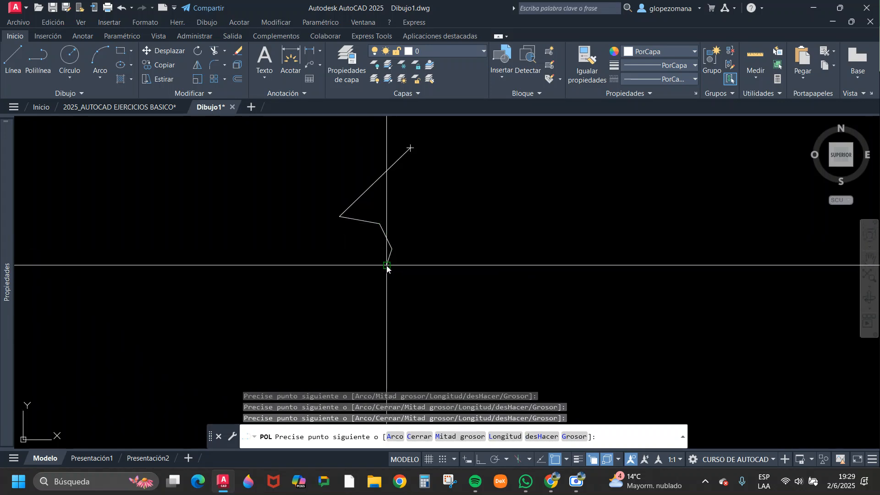
{"action": "middle_click_drag", "start_coordinate": [391, 286], "coordinate": [383, 236]}
{"action": "left_click", "coordinate": [369, 242]}
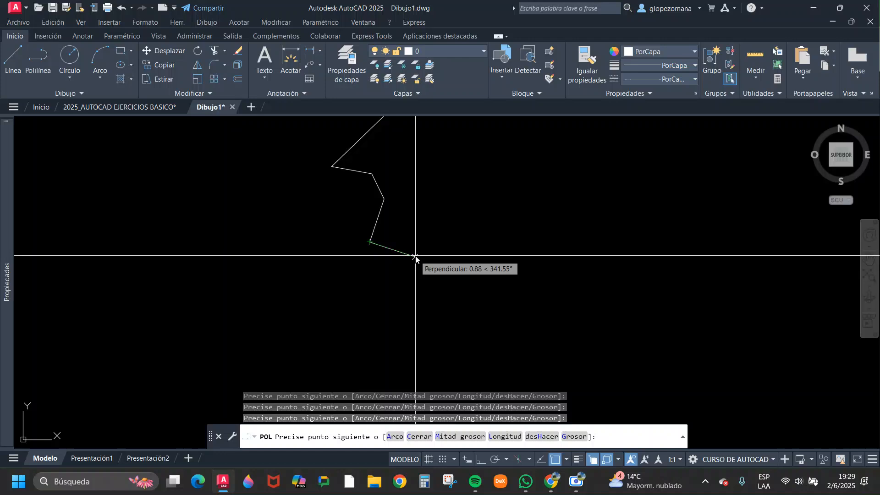
{"action": "left_click", "coordinate": [415, 257]}
{"action": "left_click", "coordinate": [393, 288]}
{"action": "scroll", "coordinate": [408, 303], "scroll_direction": "down", "scroll_amount": 5}
{"action": "scroll", "coordinate": [411, 302], "scroll_direction": "up", "scroll_amount": 3}
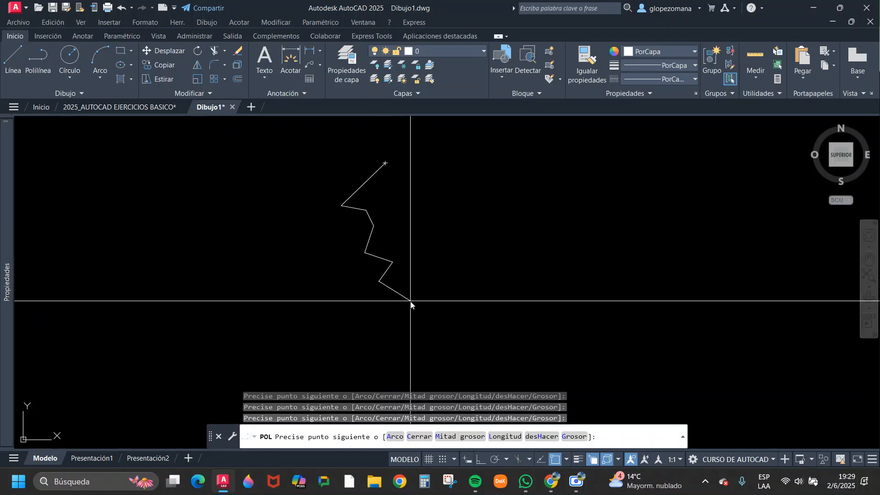
{"action": "left_click", "coordinate": [403, 302]}
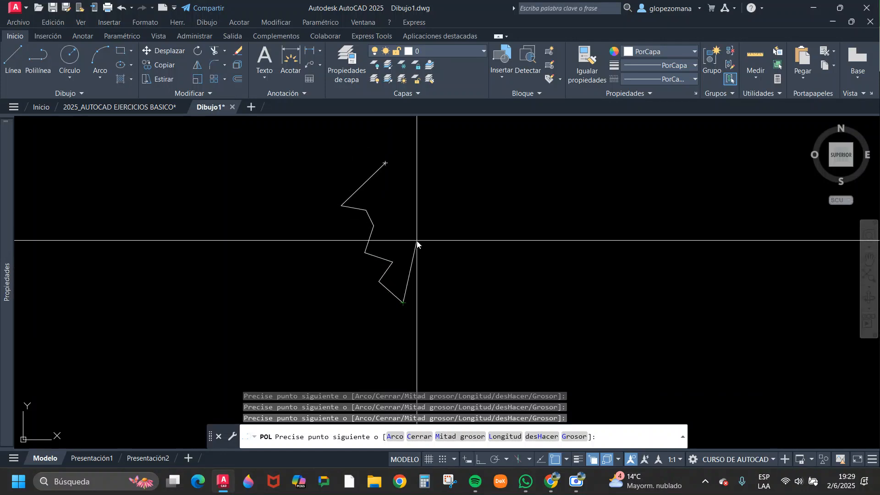
{"action": "key", "text": "Escape"}
Draw a straight line from the zigzag polyline's upper endpoint to its lower endpoint.
{"action": "middle_click_drag", "start_coordinate": [434, 283], "coordinate": [440, 285]}
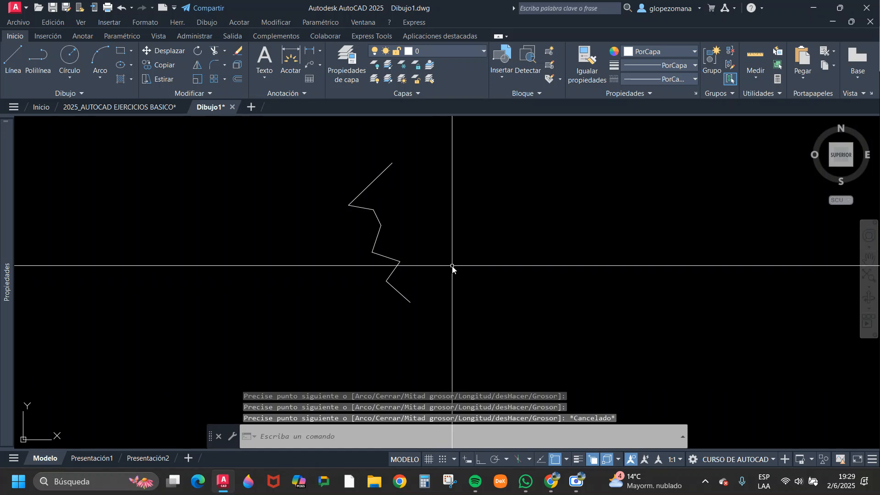
{"action": "type", "text": "l"}
{"action": "key", "text": "Return"}
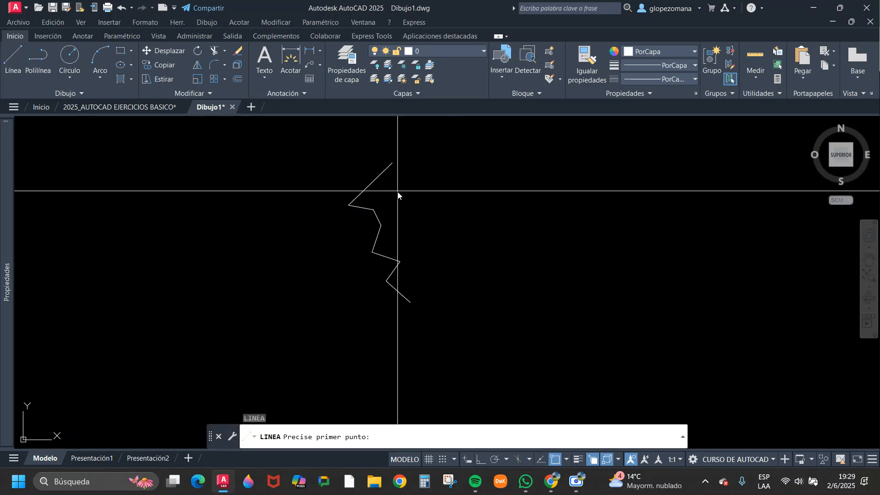
{"action": "mouse_move", "coordinate": [434, 210]}
{"action": "middle_mouse_down"}
{"action": "mouse_move", "coordinate": [387, 219]}
{"action": "mouse_move", "coordinate": [381, 188]}
{"action": "middle_mouse_up"}
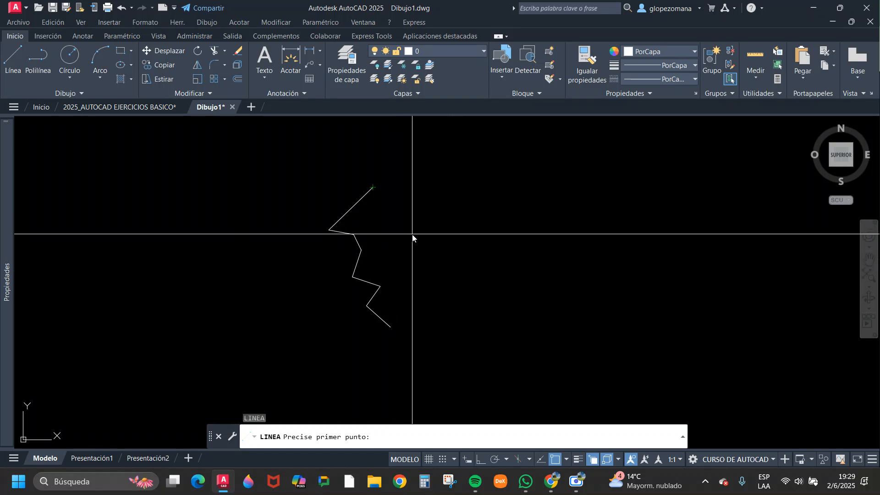
{"action": "type", "text": "l"}
{"action": "key", "text": "Return"}
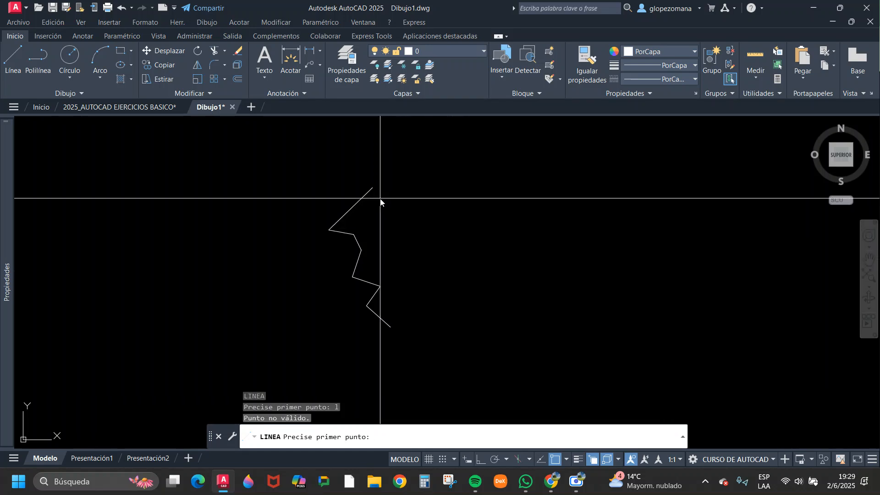
{"action": "left_click", "coordinate": [373, 188]}
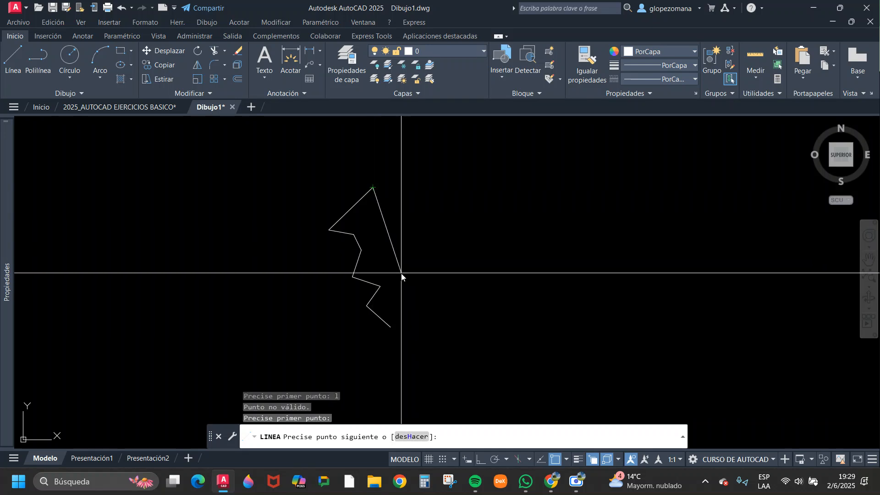
{"action": "left_click", "coordinate": [390, 327]}
{"action": "key", "text": "Escape"}
Change the colour of the straight line joining the polyline's ends to red (205,32,39).
{"action": "left_click", "coordinate": [383, 198]}
{"action": "left_click", "coordinate": [367, 210]}
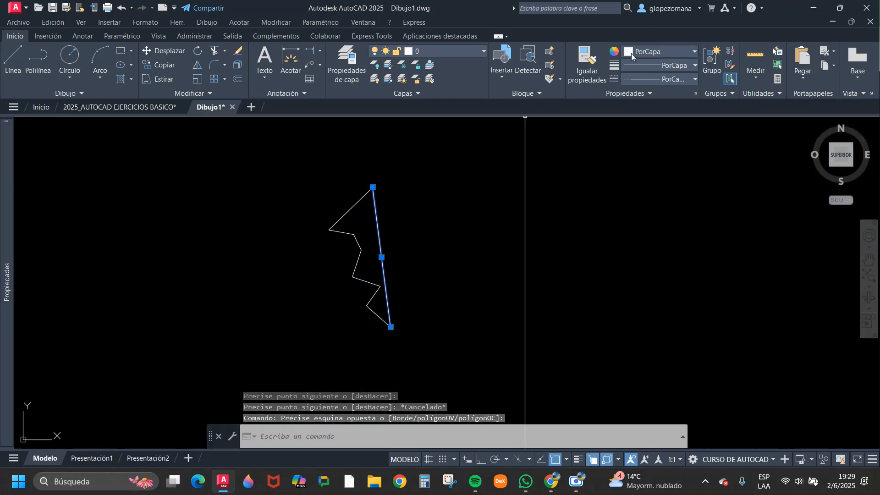
{"action": "left_click", "coordinate": [656, 54]}
{"action": "left_click", "coordinate": [664, 102]}
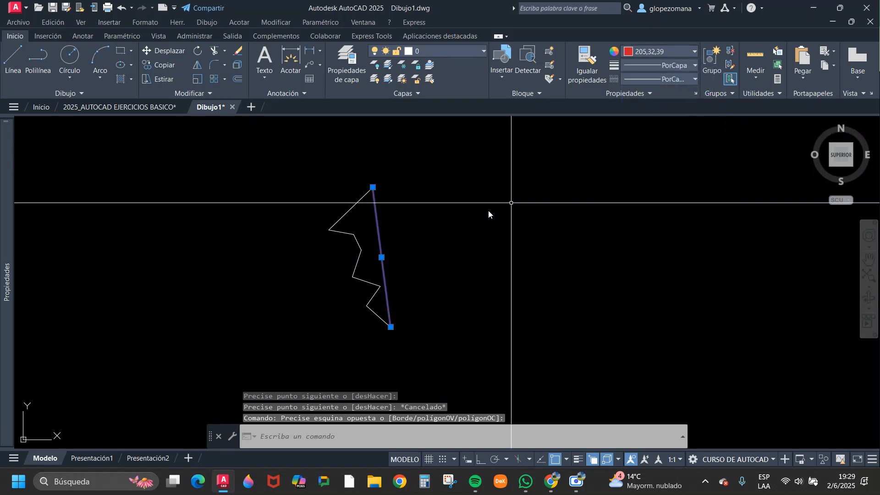
{"action": "key", "text": "Escape"}
Select the red line to point out the axis of symmetry and clear the selection.
{"action": "left_click", "coordinate": [384, 206]}
{"action": "left_click", "coordinate": [371, 218]}
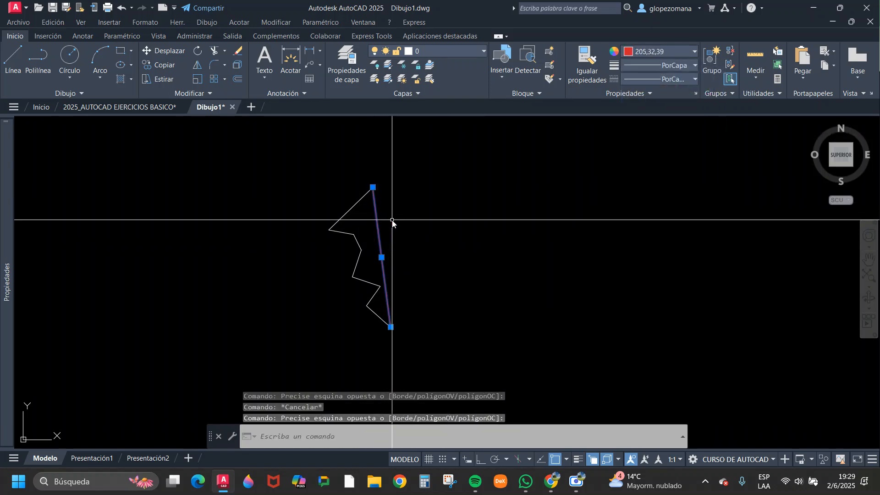
{"action": "key", "text": "Escape"}
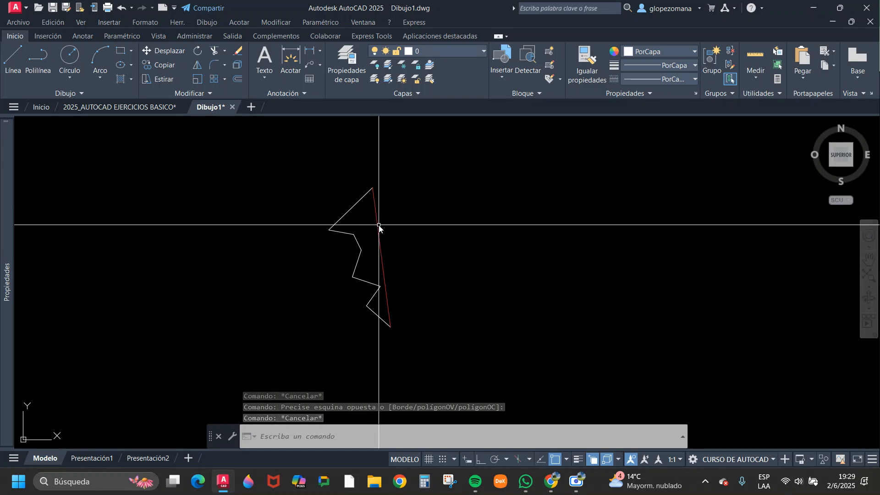
{"action": "left_click", "coordinate": [385, 221]}
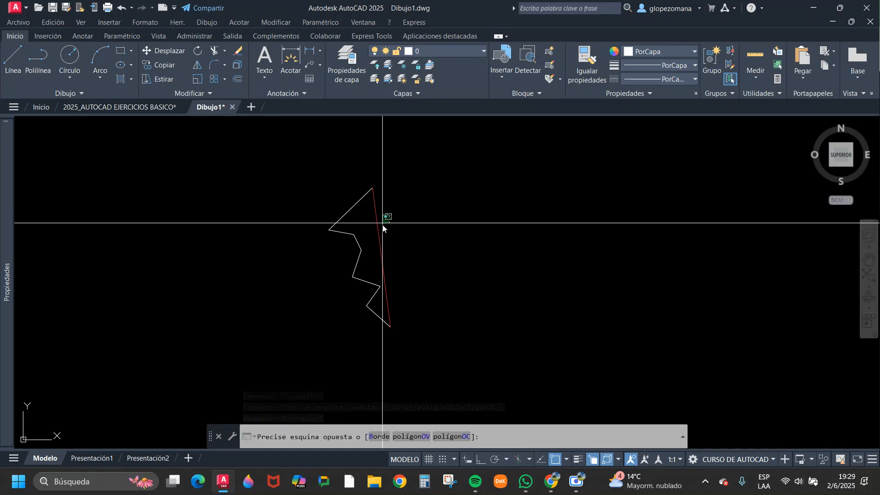
{"action": "key", "text": "Escape"}
Select the zigzag polyline to examine where its upper endpoint meets the red line, and clear the selection.
{"action": "scroll", "coordinate": [375, 213], "scroll_direction": "up", "scroll_amount": 2}
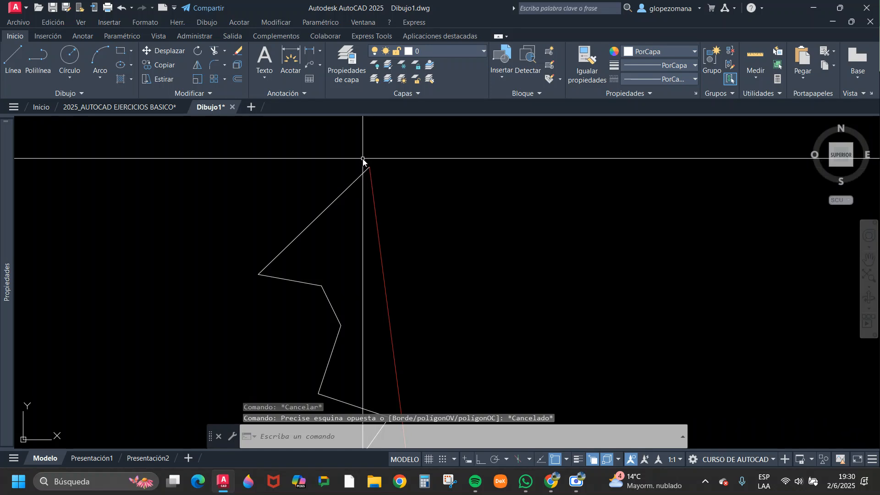
{"action": "scroll", "coordinate": [361, 235], "scroll_direction": "up", "scroll_amount": 3}
{"action": "left_click", "coordinate": [361, 236]}
{"action": "left_click", "coordinate": [338, 194]}
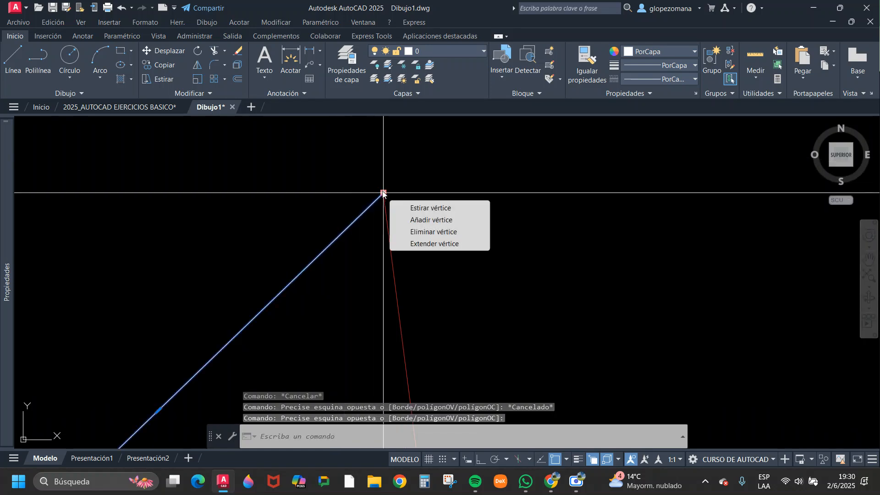
{"action": "key", "text": "Escape"}
{"action": "scroll", "coordinate": [380, 185], "scroll_direction": "down", "scroll_amount": 4}
{"action": "key", "text": "Escape"}
{"action": "scroll", "coordinate": [381, 184], "scroll_direction": "down", "scroll_amount": 4}
{"action": "middle_click_drag", "start_coordinate": [432, 274], "coordinate": [439, 185]}
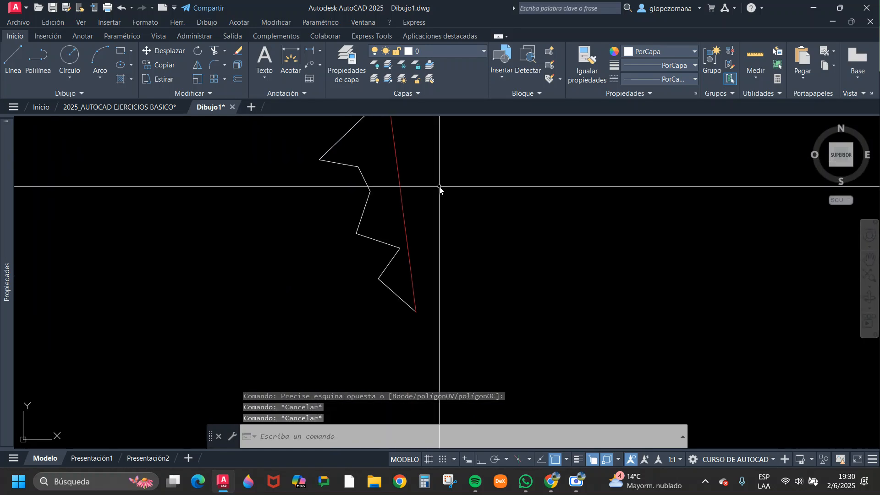
Select the zigzag polyline again and examine where its lower endpoint meets the red line.
{"action": "key", "text": "Escape"}
{"action": "scroll", "coordinate": [410, 293], "scroll_direction": "up", "scroll_amount": 4}
{"action": "left_click", "coordinate": [403, 299]}
{"action": "left_click", "coordinate": [369, 329]}
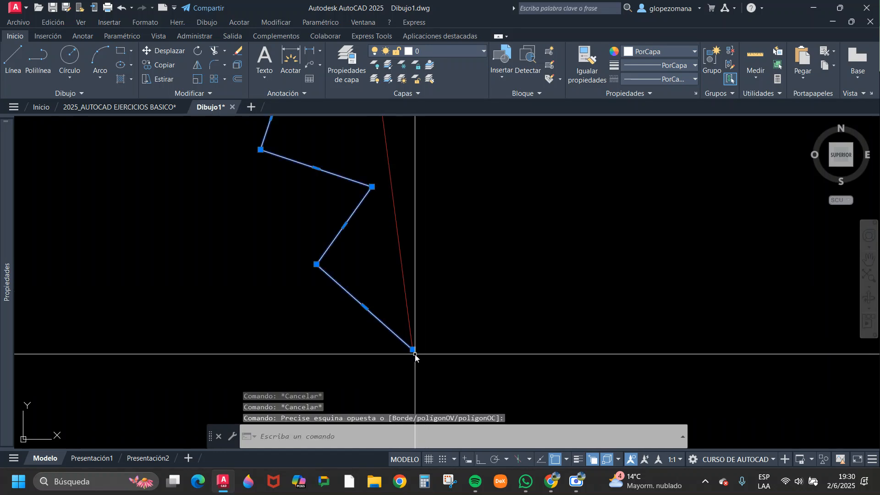
{"action": "scroll", "coordinate": [417, 354], "scroll_direction": "up", "scroll_amount": 5}
{"action": "scroll", "coordinate": [421, 338], "scroll_direction": "down", "scroll_amount": 8}
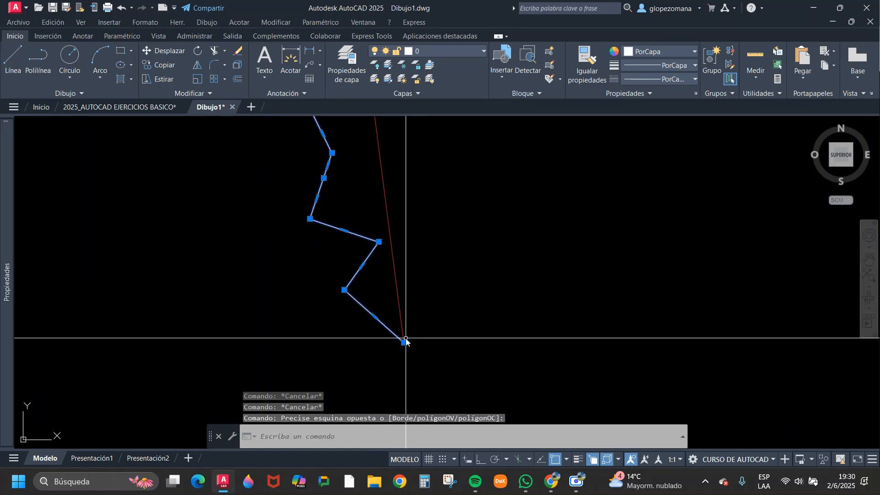
Select the zigzag polyline to examine it against the whole red line, and clear the selection.
{"action": "middle_click_drag", "start_coordinate": [426, 318], "coordinate": [391, 327]}
{"action": "key", "text": "Escape"}
{"action": "left_click", "coordinate": [324, 242]}
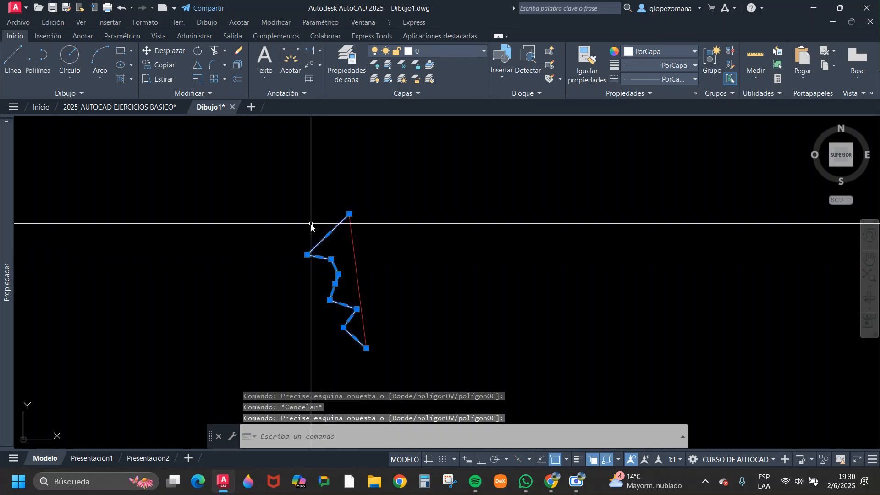
{"action": "key", "text": "Escape"}
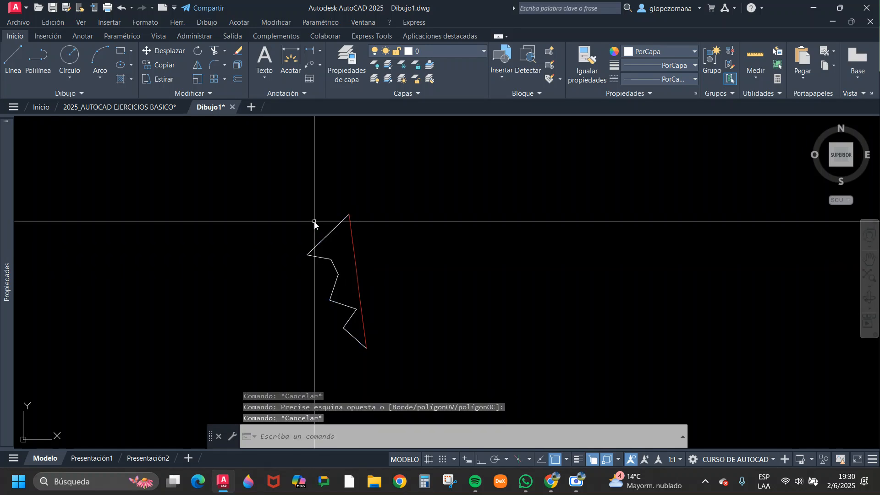
Mirror the zigzag polyline about the red line's two endpoints with the source object erased, and undo the operation.
{"action": "left_click", "coordinate": [197, 68]}
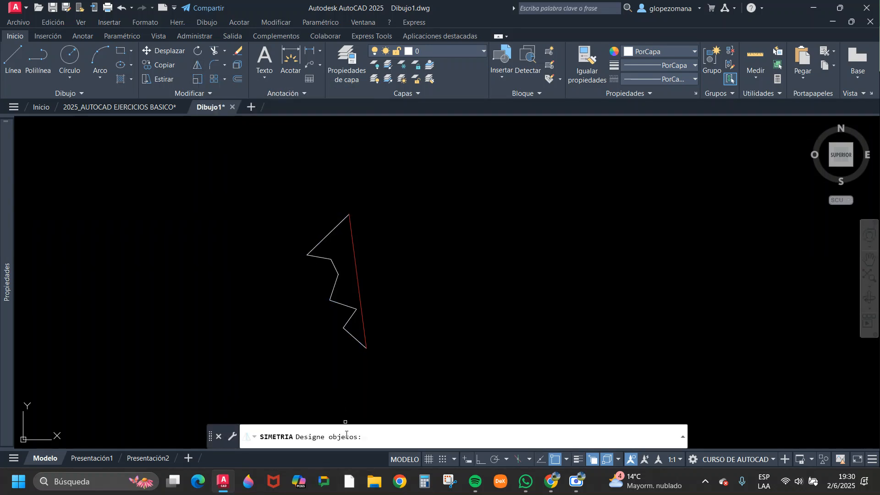
{"action": "left_click", "coordinate": [327, 258]}
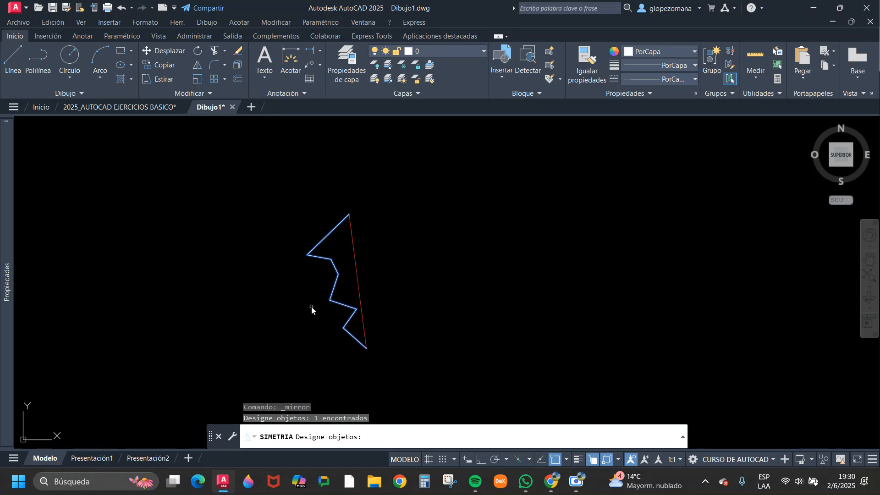
{"action": "key", "text": "Return"}
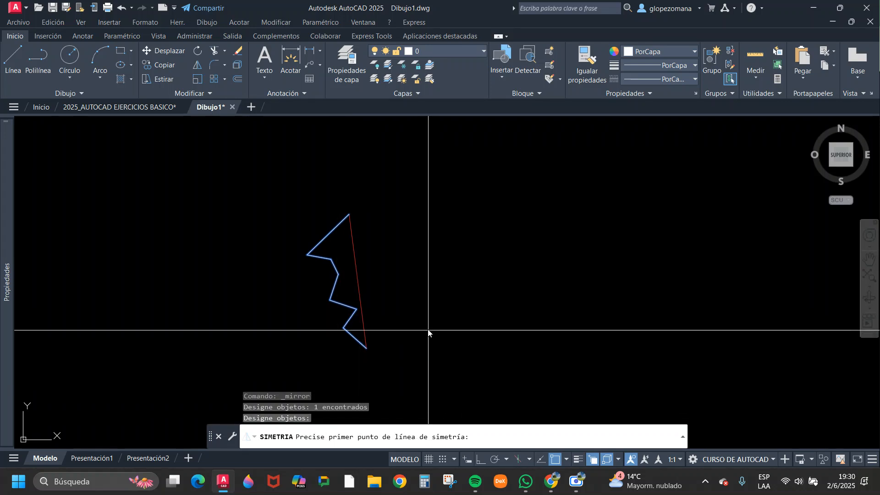
{"action": "left_click", "coordinate": [349, 213]}
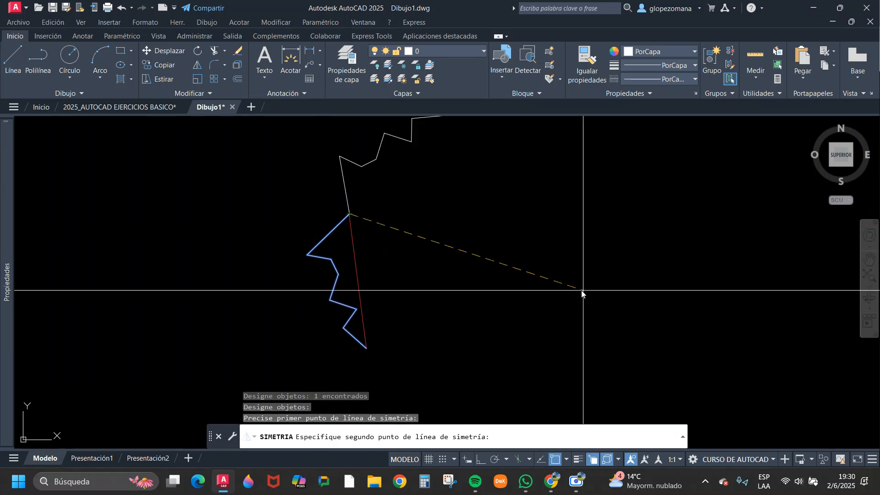
{"action": "left_click", "coordinate": [366, 349]}
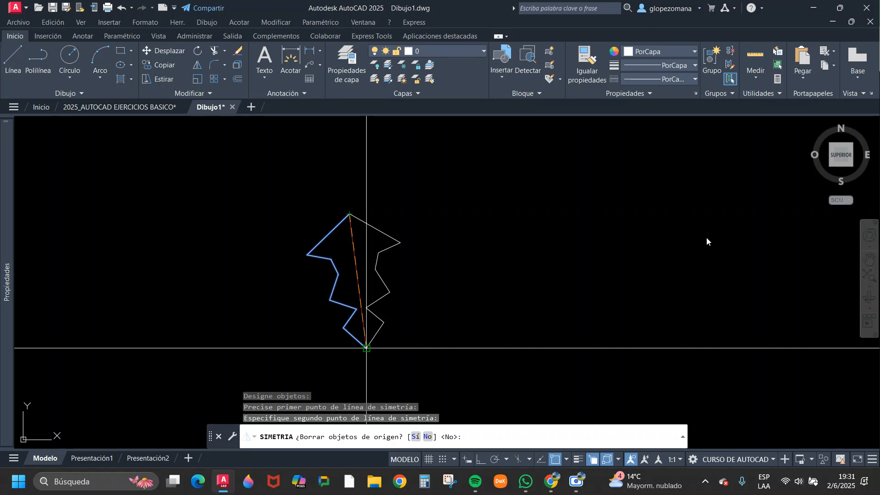
{"action": "type", "text": "i"}
{"action": "key", "text": "Return"}
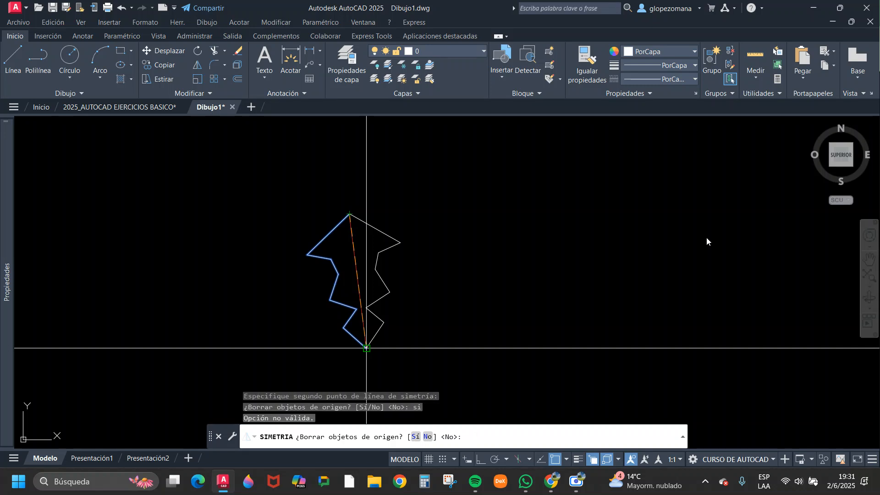
{"action": "type", "text": "s"}
{"action": "key", "text": "Return"}
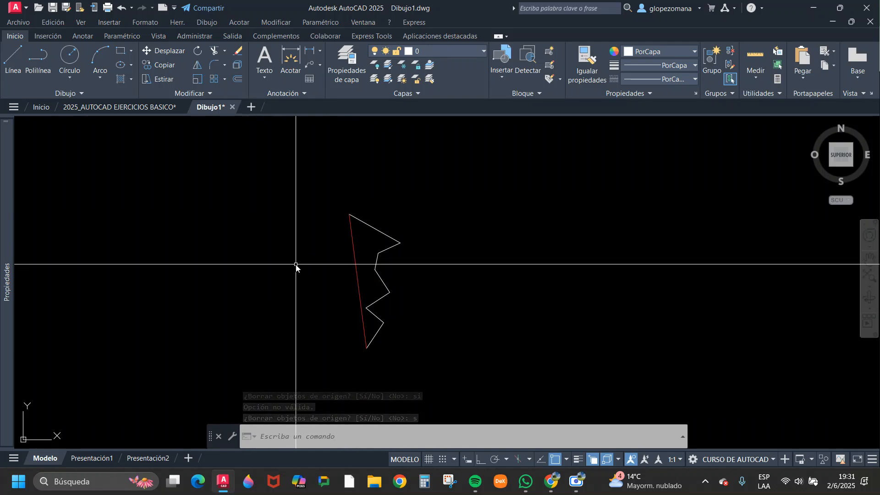
{"action": "left_click", "coordinate": [122, 8]}
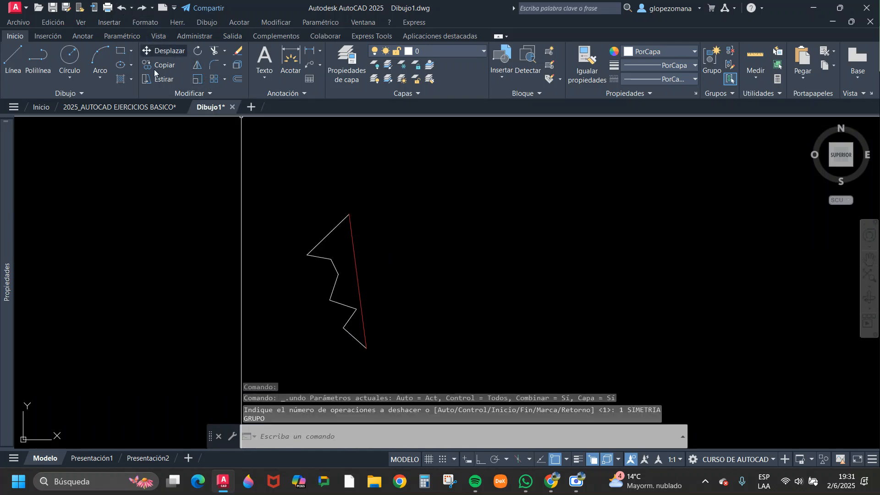
Mirror the zigzag polyline about the red line from its upper to its lower endpoint, keeping the source object.
{"action": "left_click", "coordinate": [197, 67]}
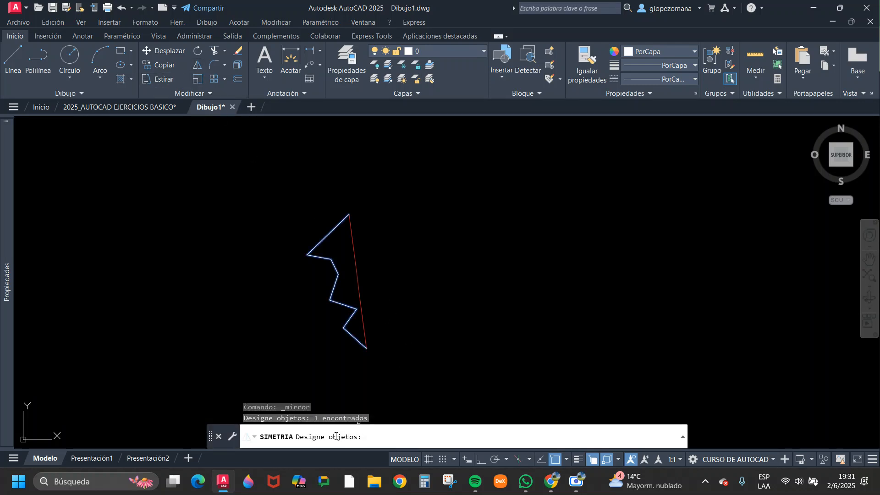
{"action": "key", "text": "Return"}
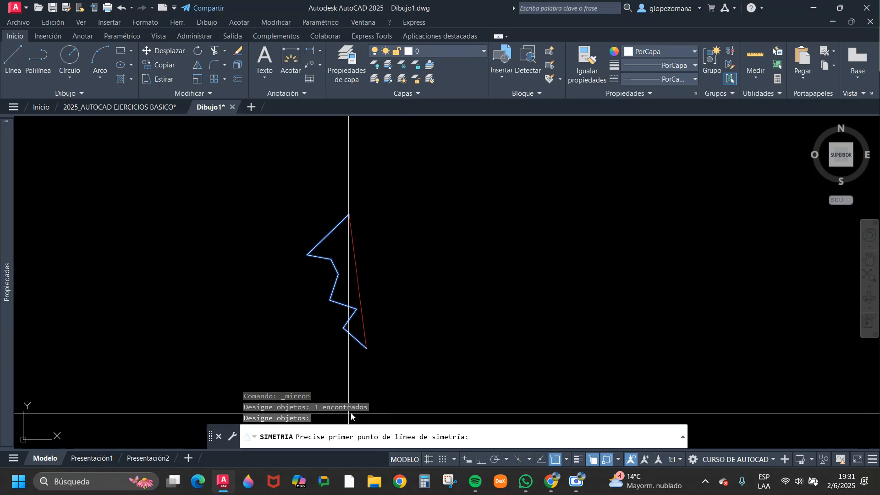
{"action": "left_click", "coordinate": [350, 214]}
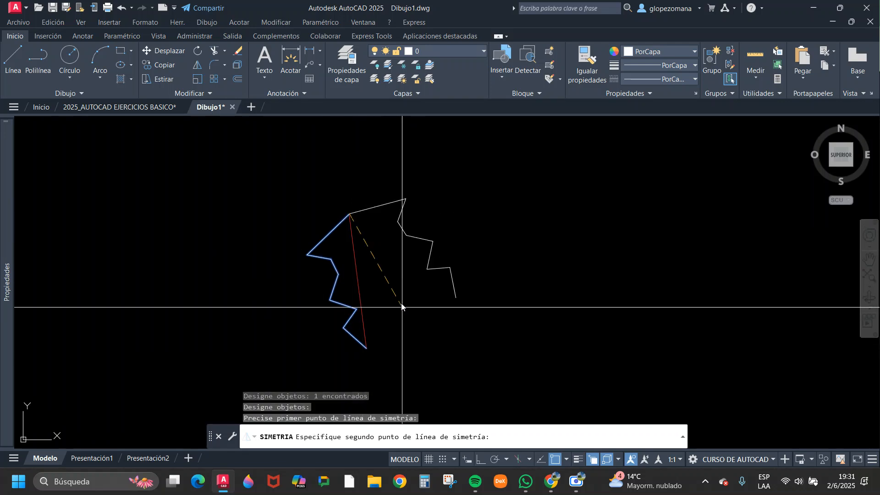
{"action": "left_click", "coordinate": [367, 349]}
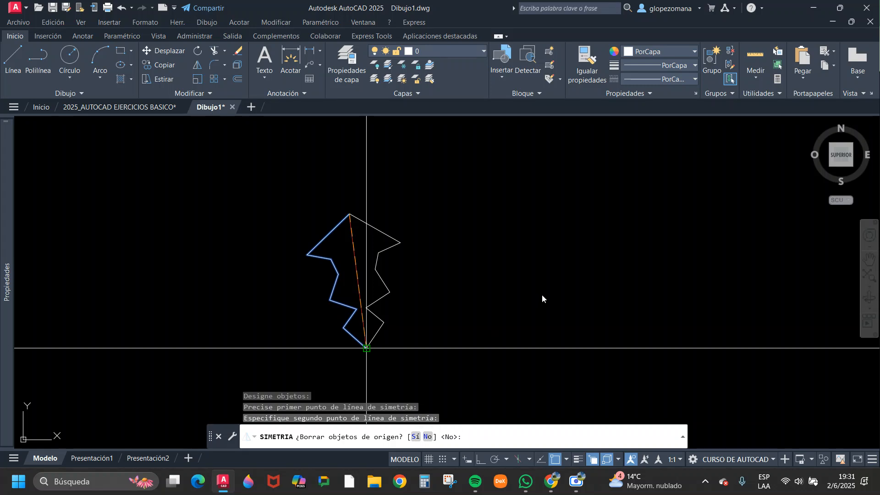
{"action": "key", "text": "Return"}
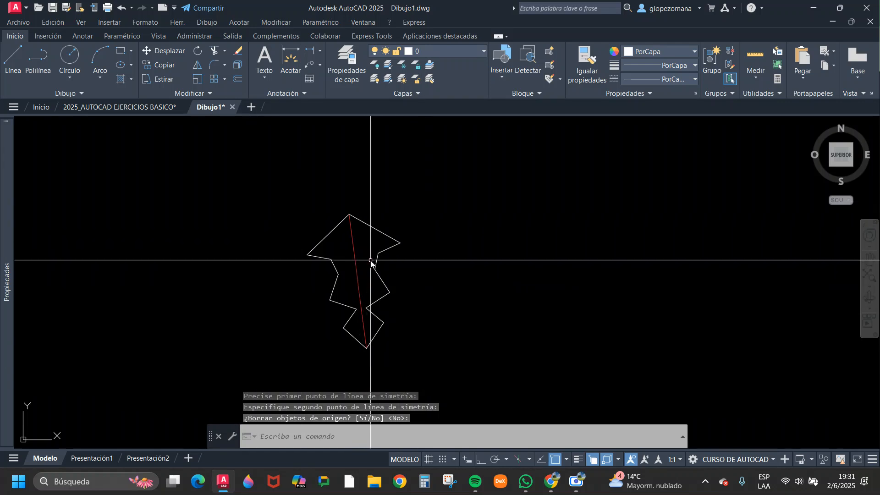
Select the original zigzag and its mirrored copy in turn to compare both halves, clearing the selection.
{"action": "scroll", "coordinate": [355, 279], "scroll_direction": "up", "scroll_amount": 2}
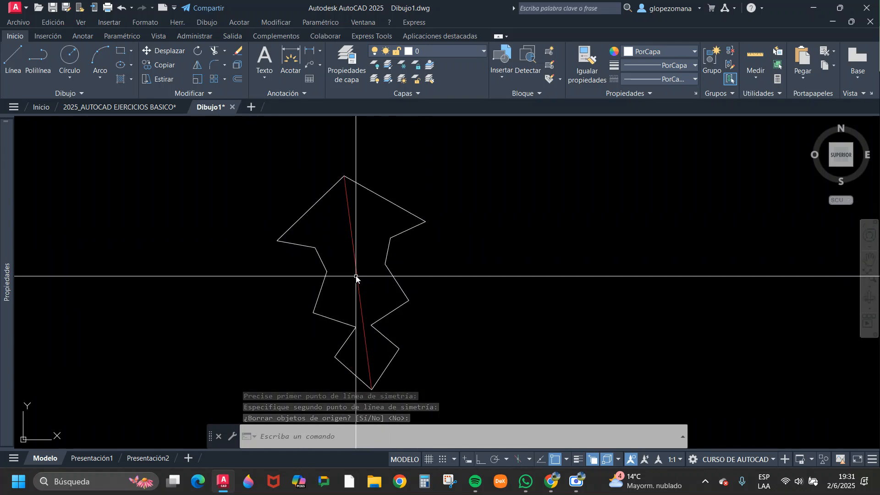
{"action": "left_click", "coordinate": [326, 216]}
{"action": "key", "text": "Escape"}
{"action": "left_click", "coordinate": [434, 183]}
{"action": "left_click", "coordinate": [403, 216]}
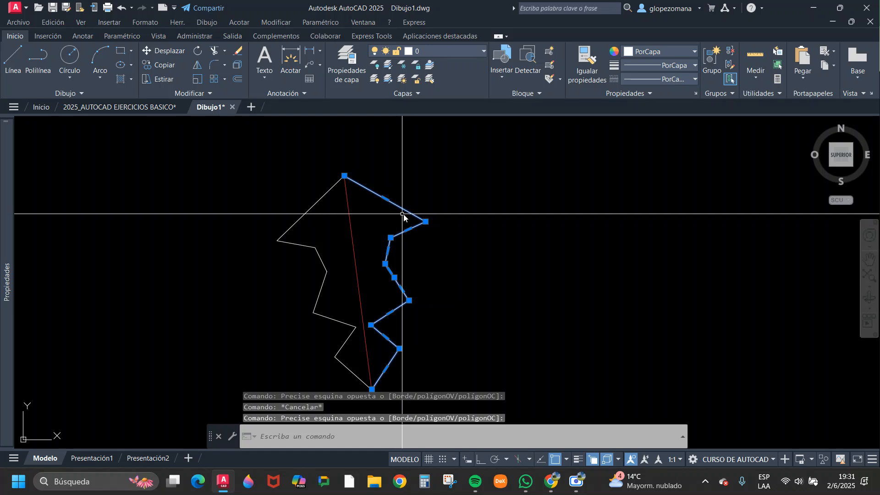
{"action": "key", "text": "Escape"}
Erase the red axis line between the two mirrored halves.
{"action": "left_click", "coordinate": [351, 236]}
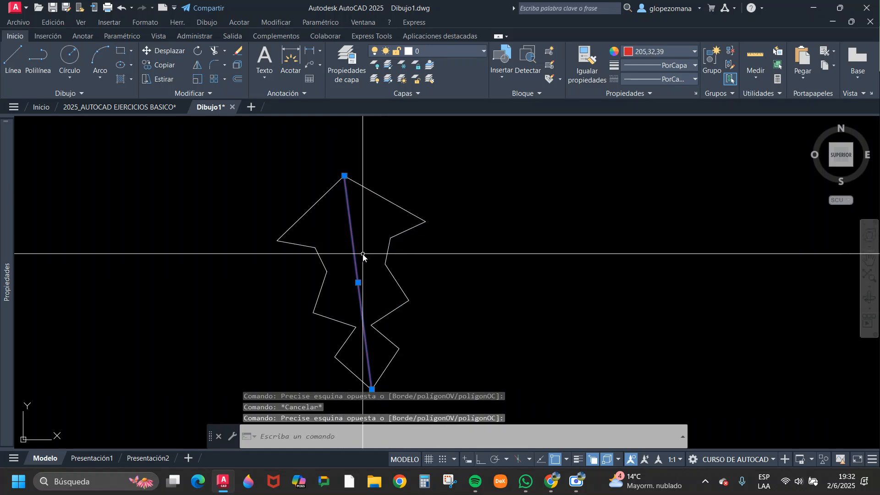
{"action": "scroll", "coordinate": [371, 238], "scroll_direction": "down", "scroll_amount": 2}
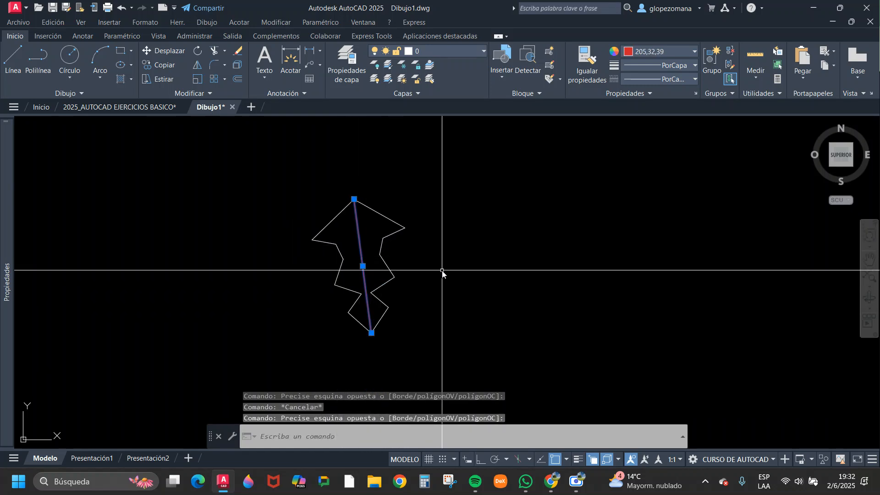
{"action": "key", "text": "Return"}
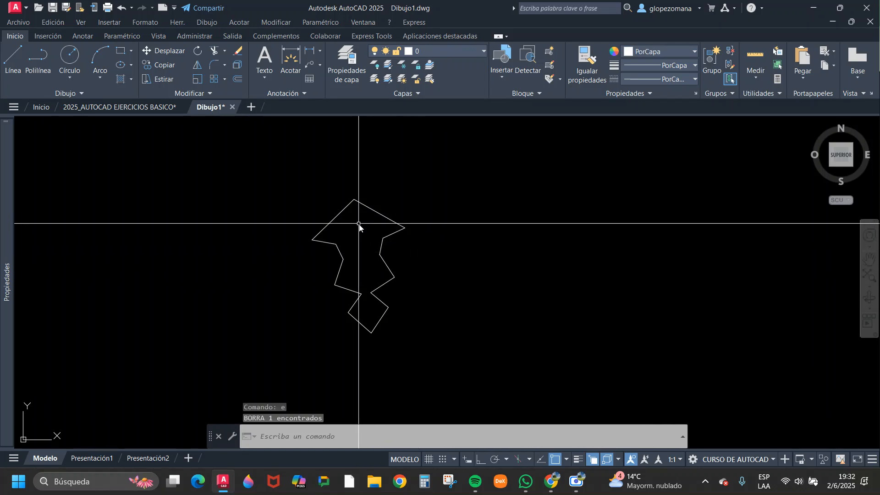
Select the original zigzag half to examine it without the axis line, and clear the selection.
{"action": "scroll", "coordinate": [353, 220], "scroll_direction": "up", "scroll_amount": 2}
{"action": "left_click", "coordinate": [347, 207]}
{"action": "left_click", "coordinate": [333, 200]}
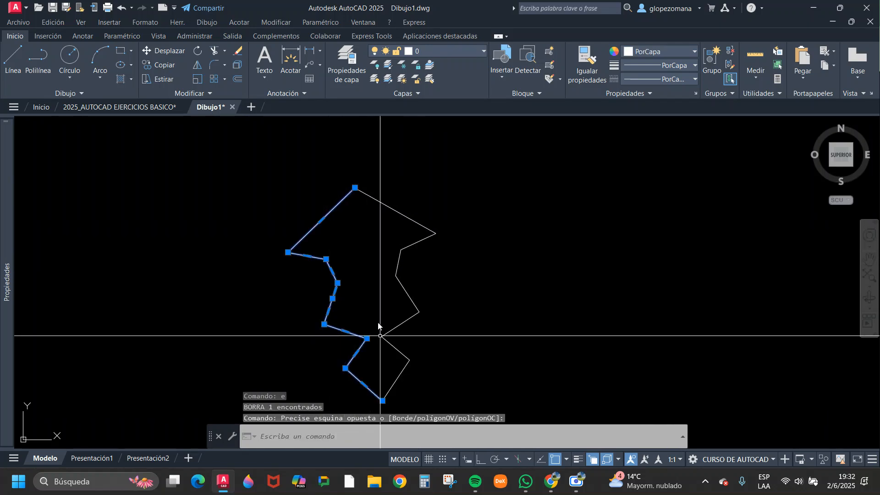
{"action": "scroll", "coordinate": [359, 249], "scroll_direction": "down", "scroll_amount": 2}
{"action": "key", "text": "Escape"}
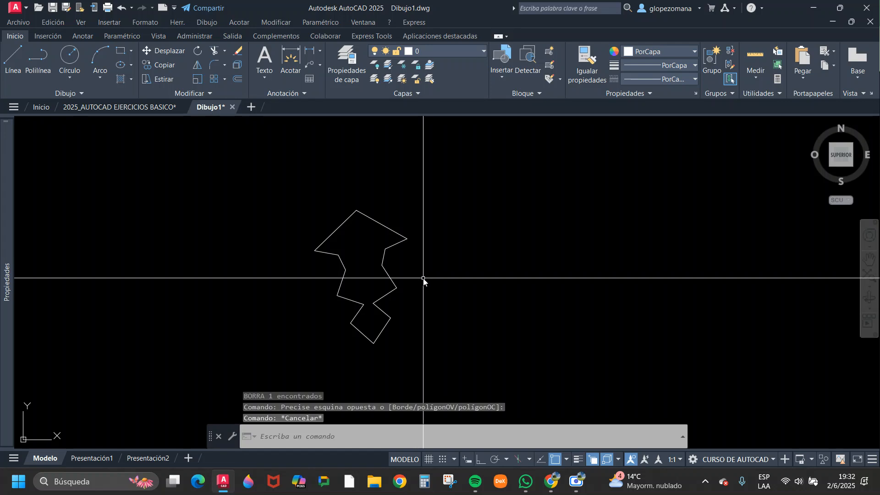
Draw a separate vertical line to the right of the zigzag shape with Ortho mode on.
{"action": "type", "text": "l"}
{"action": "key", "text": "Return"}
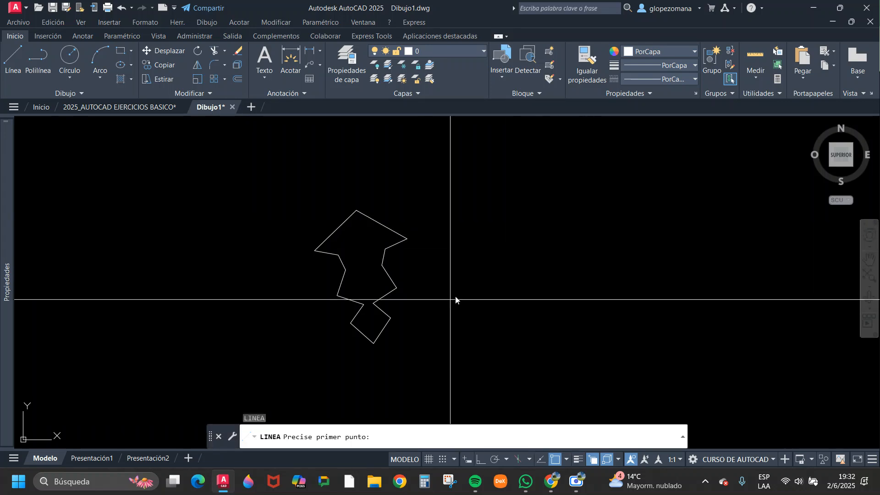
{"action": "left_click", "coordinate": [567, 192]}
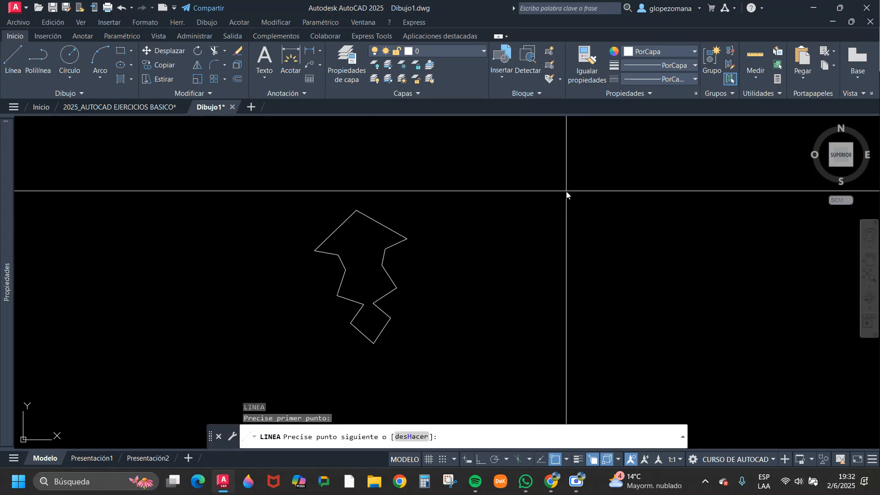
{"action": "key", "text": "F8"}
{"action": "left_click", "coordinate": [573, 363]}
{"action": "key", "text": "Escape"}
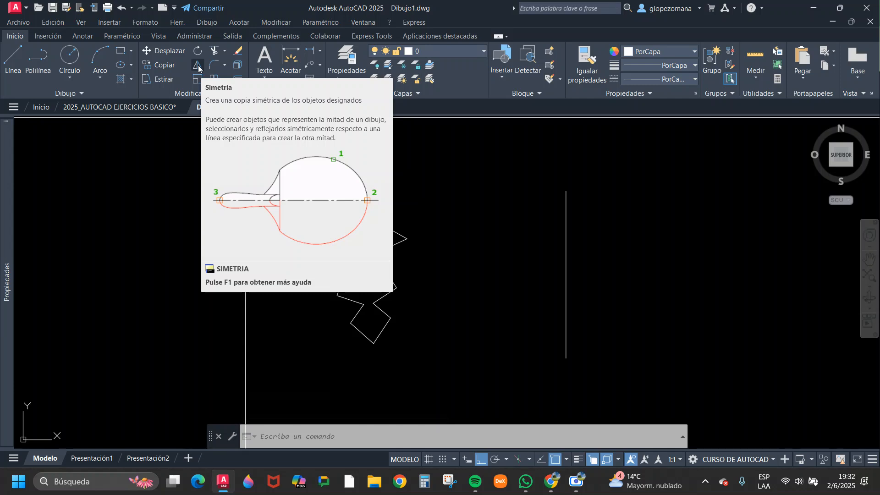
{"action": "key", "text": "Escape"}
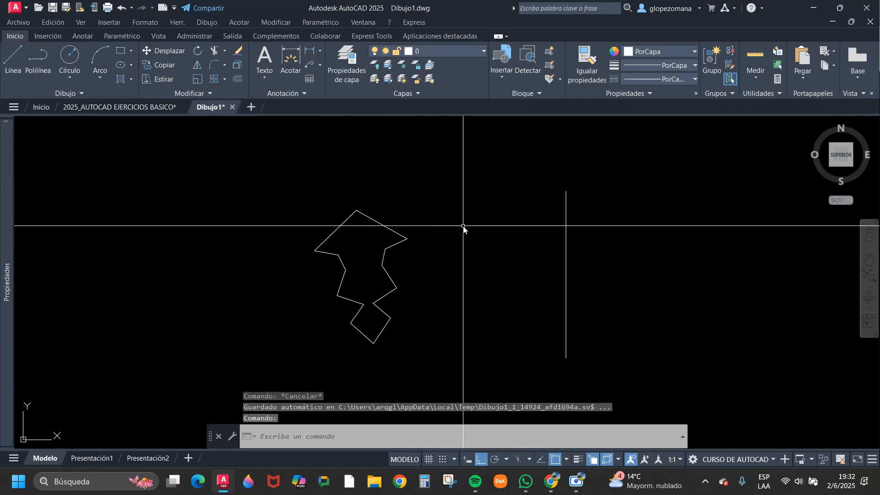
Change the colour of the vertical line to red (237,31,36).
{"action": "middle_click_drag", "start_coordinate": [485, 263], "coordinate": [406, 271]}
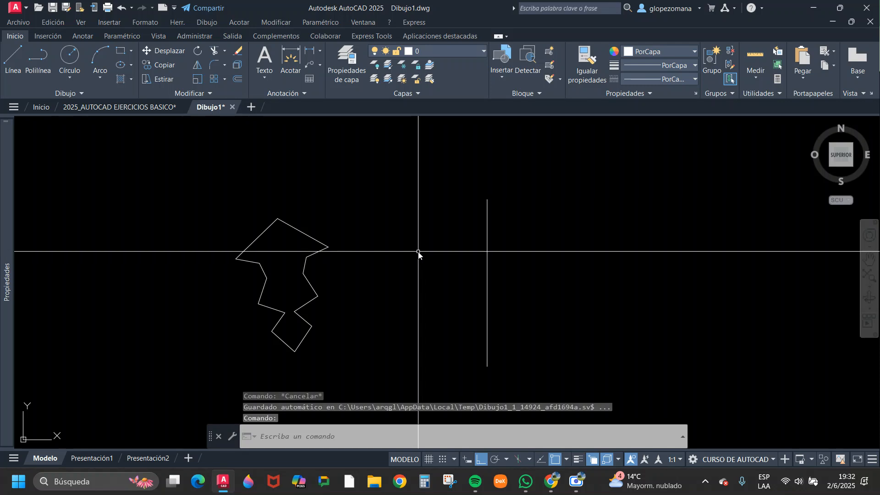
{"action": "key", "text": "Escape"}
{"action": "left_click", "coordinate": [493, 214]}
{"action": "left_click", "coordinate": [473, 223]}
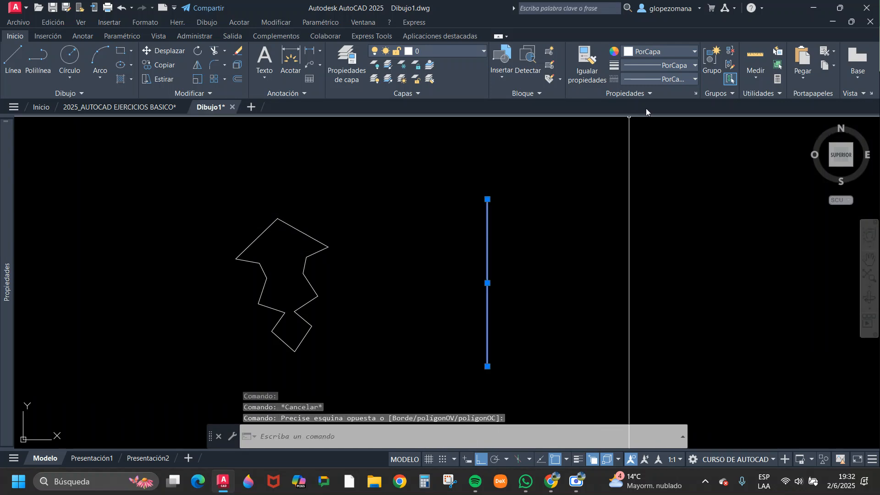
{"action": "left_click", "coordinate": [650, 66]}
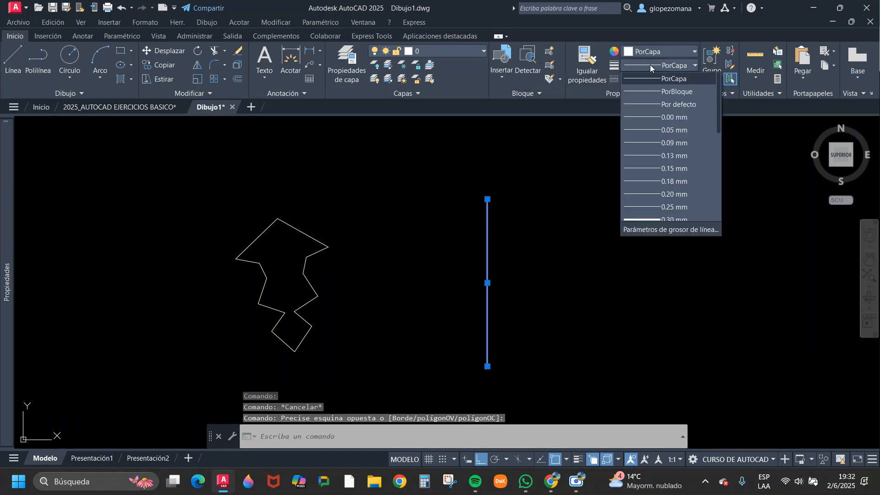
{"action": "left_click", "coordinate": [664, 53]}
{"action": "left_click", "coordinate": [664, 52]}
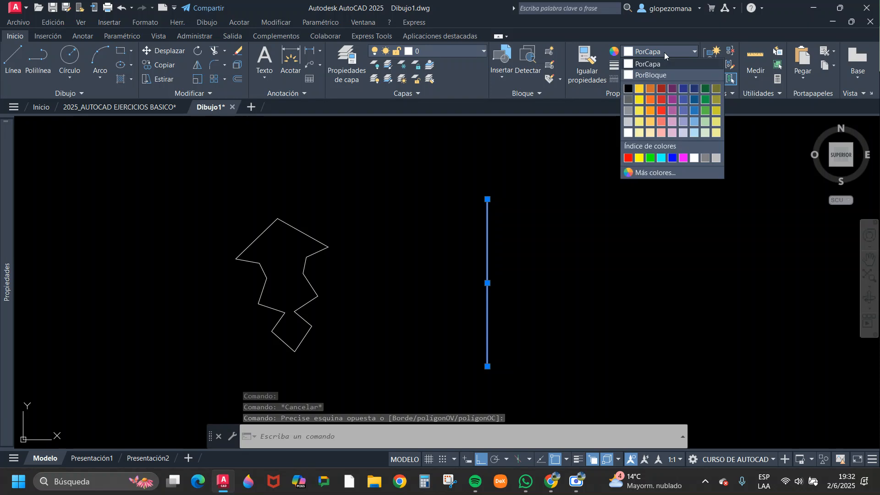
{"action": "left_click", "coordinate": [661, 112]}
{"action": "key", "text": "Escape"}
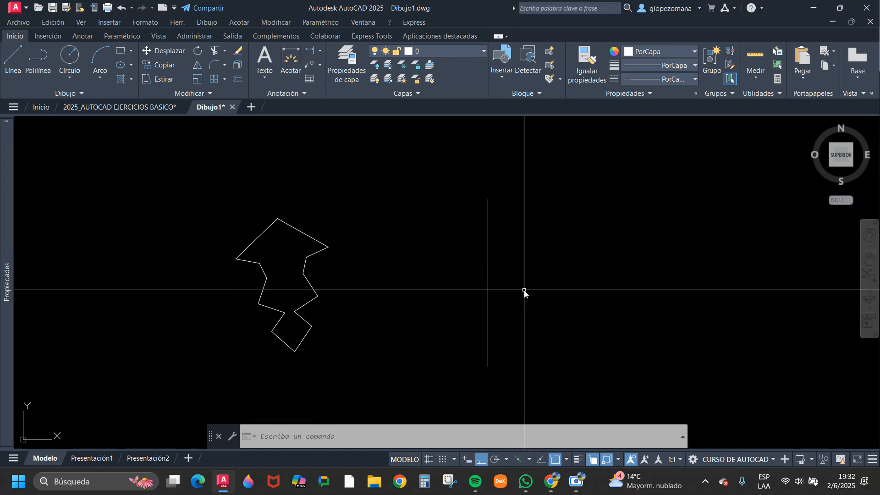
Draw a small circle between the zigzag shape and the upper part of the red vertical line.
{"action": "type", "text": "c"}
{"action": "key", "text": "Return"}
{"action": "left_click", "coordinate": [426, 238]}
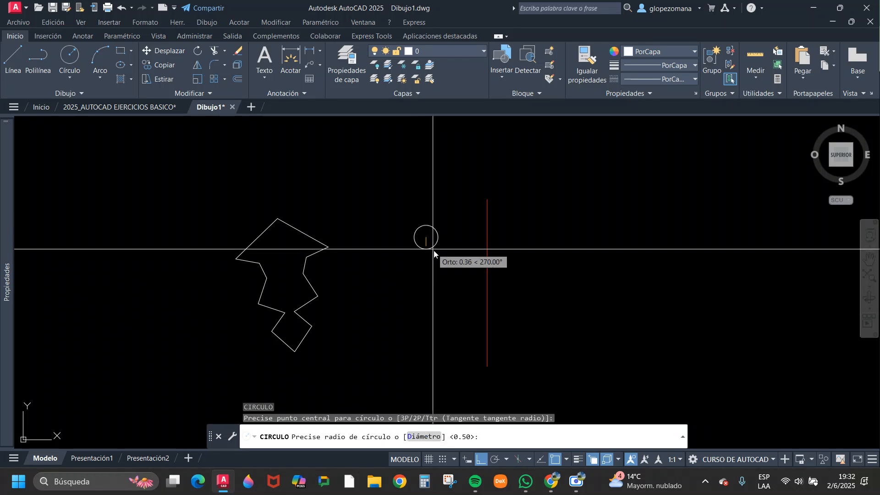
{"action": "key", "text": "Escape"}
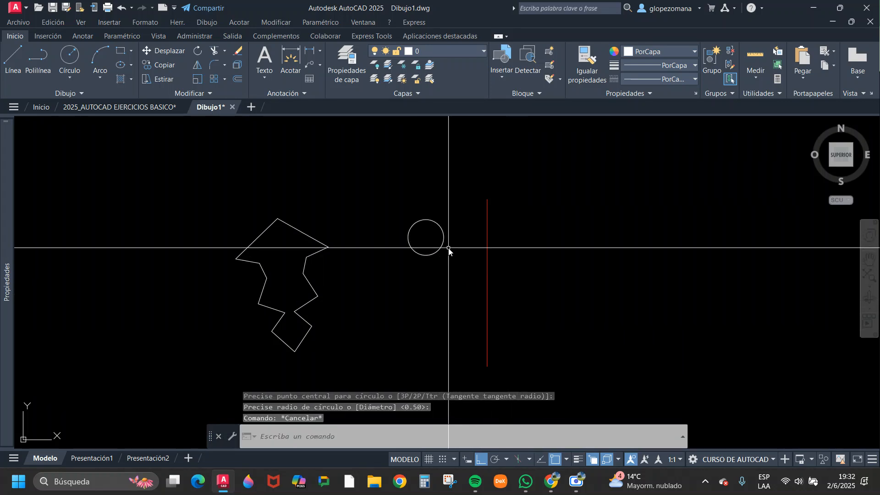
Select the red vertical line to point out the new axis of symmetry, and clear the selection.
{"action": "left_click", "coordinate": [503, 207]}
{"action": "left_click", "coordinate": [486, 255]}
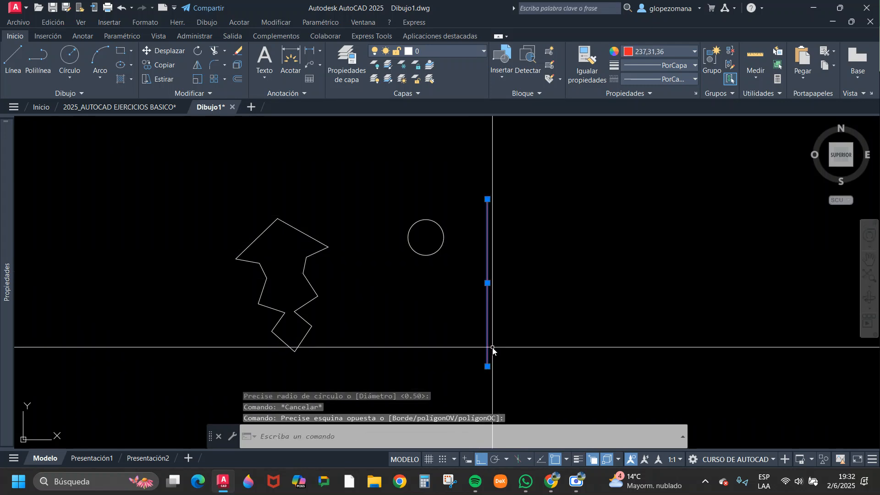
{"action": "key", "text": "Escape"}
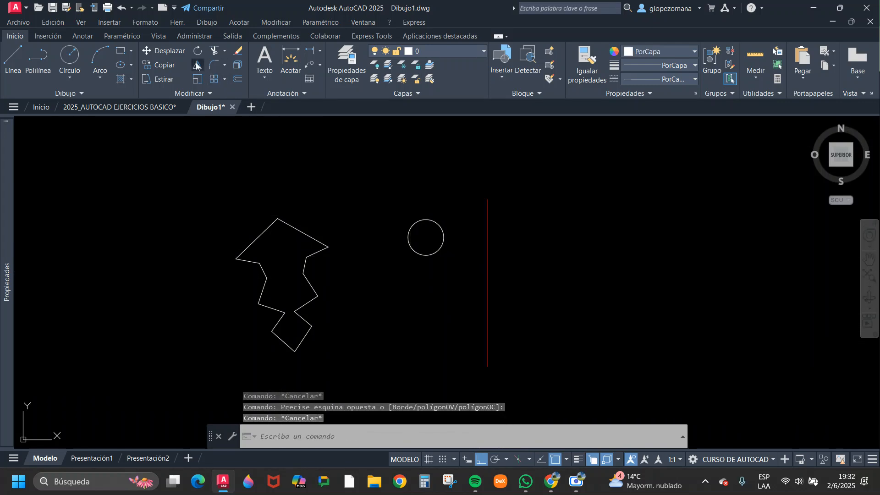
Mirror the small circle across the red vertical line, keeping the original circle.
{"action": "left_click", "coordinate": [197, 65]}
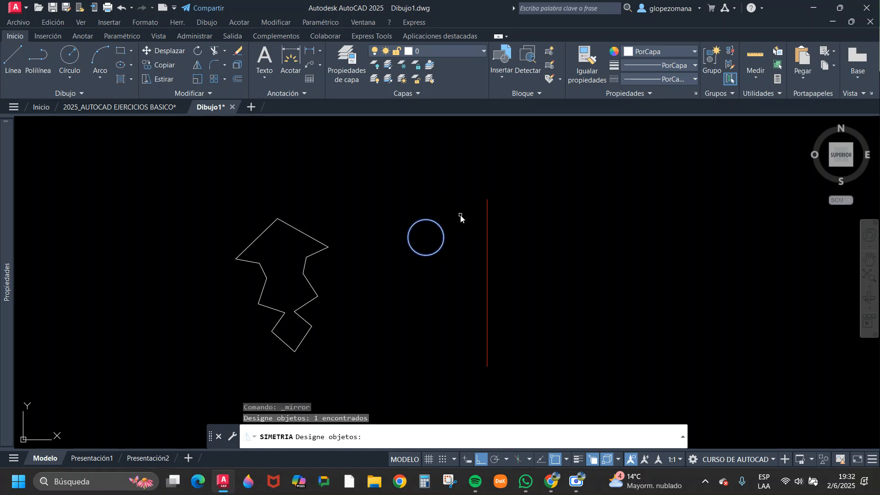
{"action": "key", "text": "Return"}
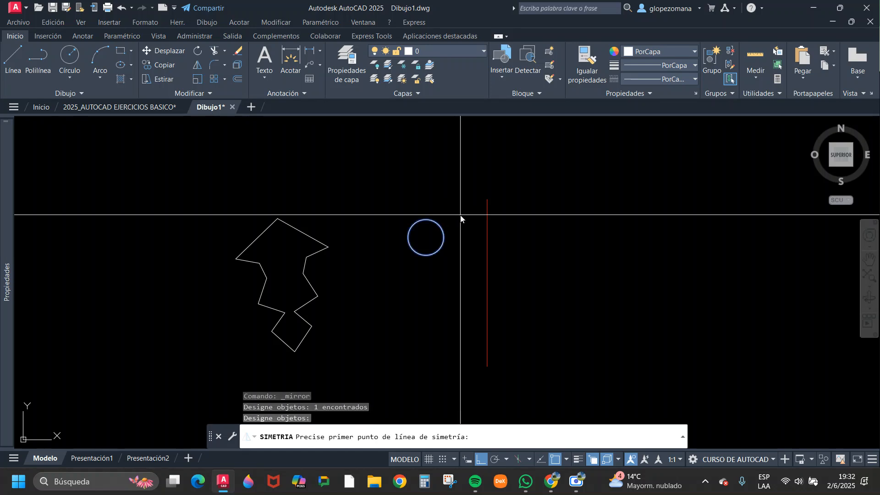
{"action": "left_click", "coordinate": [487, 200]}
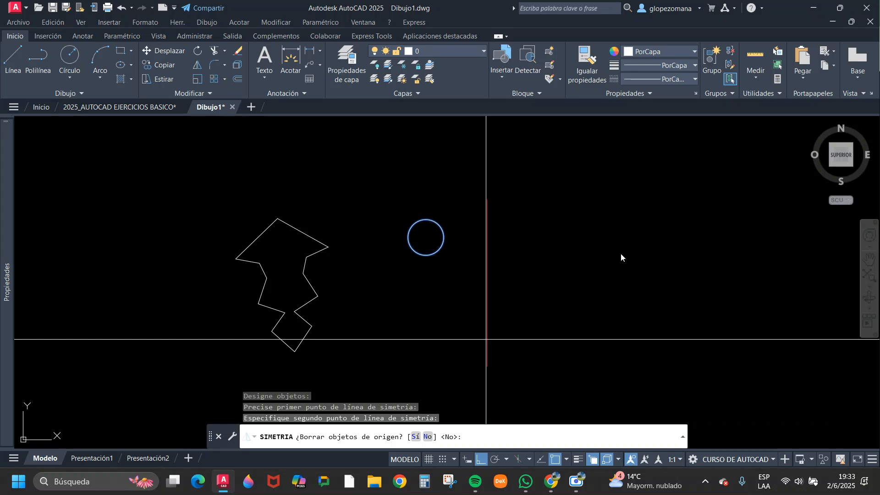
{"action": "key", "text": "Return"}
Select the original circle, its mirrored copy and the red axis to compare their positions, and clear the selection.
{"action": "scroll", "coordinate": [482, 232], "scroll_direction": "up", "scroll_amount": 3}
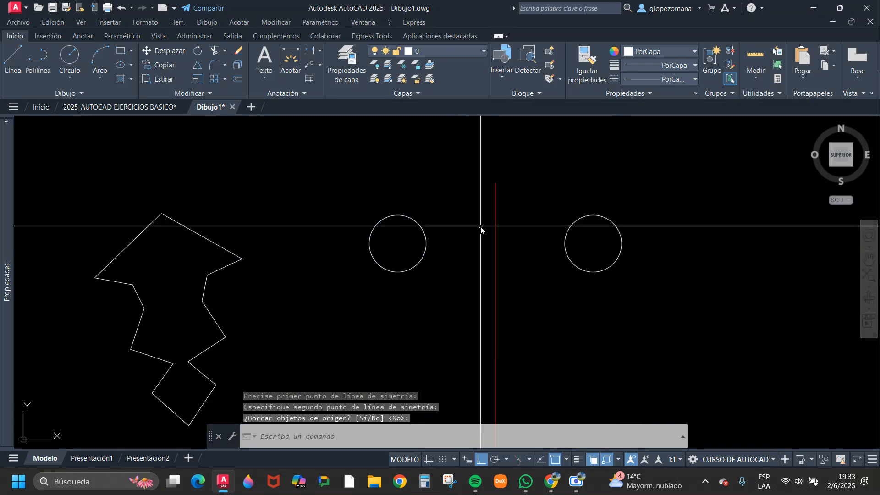
{"action": "scroll", "coordinate": [550, 240], "scroll_direction": "down", "scroll_amount": 4}
{"action": "scroll", "coordinate": [528, 243], "scroll_direction": "up", "scroll_amount": 2}
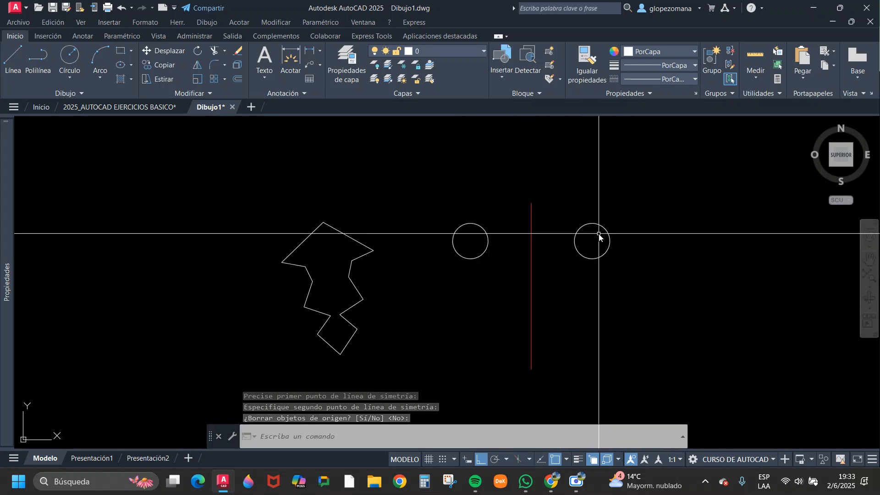
{"action": "left_click", "coordinate": [491, 214]}
{"action": "left_click", "coordinate": [471, 242]}
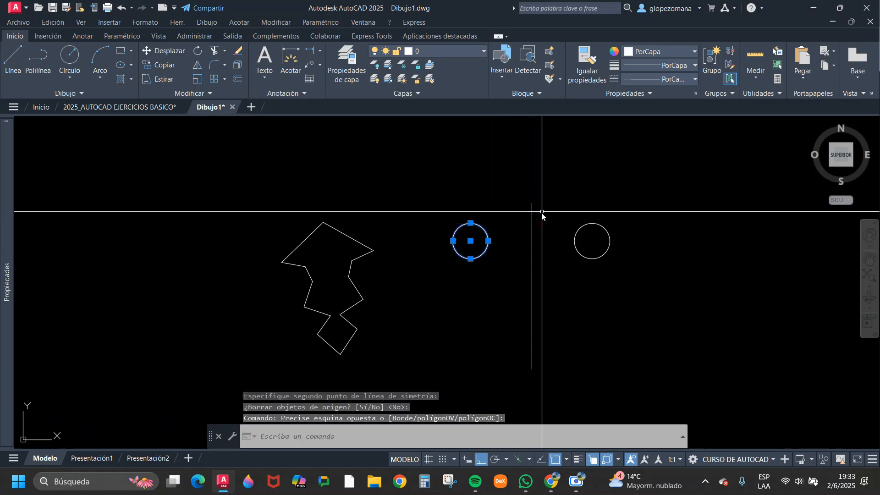
{"action": "left_click", "coordinate": [625, 205]}
{"action": "left_click", "coordinate": [590, 261]}
{"action": "key", "text": "Escape"}
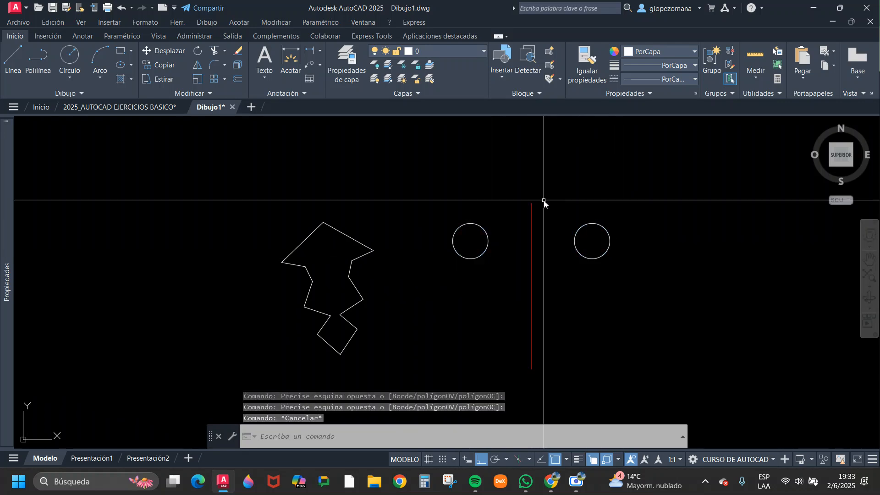
{"action": "left_click", "coordinate": [544, 199]}
{"action": "left_click", "coordinate": [514, 233]}
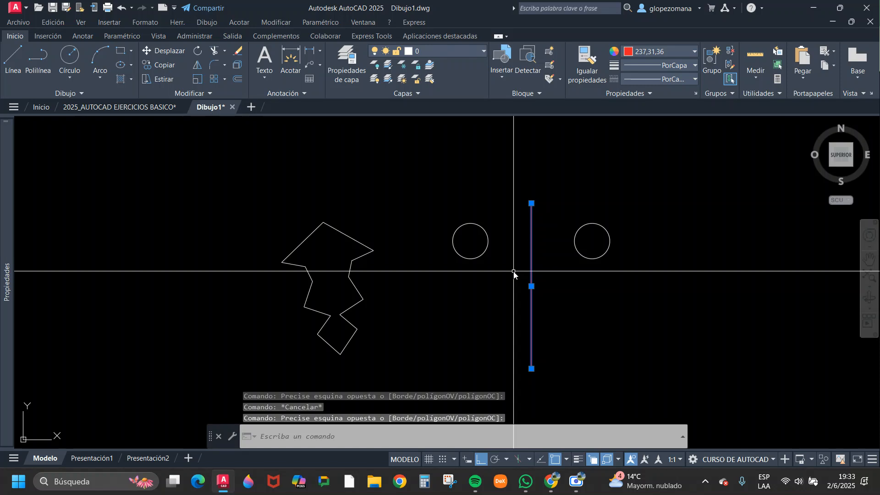
{"action": "key", "text": "Escape"}
Draw a wide, low rectangle below the original circle, with its far edge on the red vertical line.
{"action": "middle_click_drag", "start_coordinate": [518, 277], "coordinate": [487, 276]}
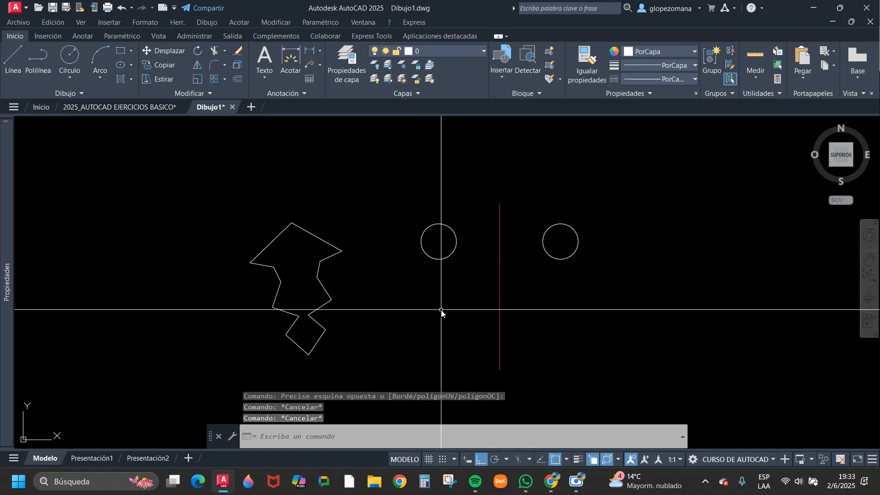
{"action": "type", "text": "re"}
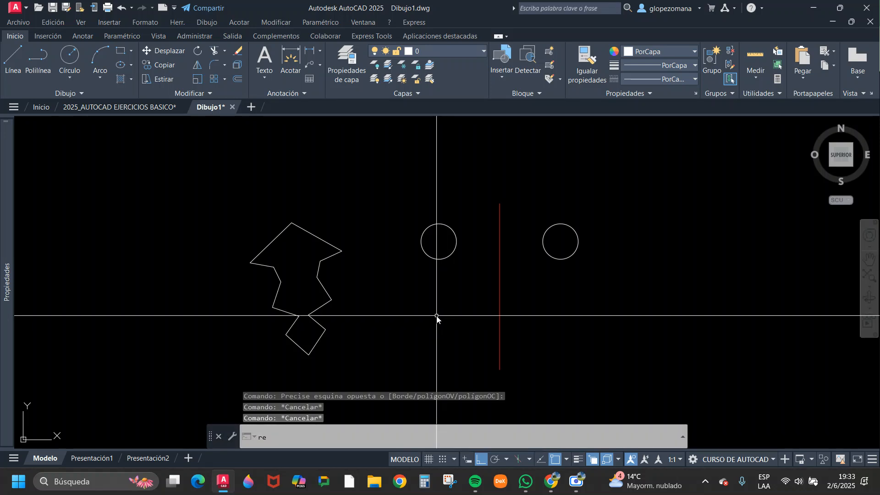
{"action": "type", "text": "c"}
{"action": "key", "text": "Return"}
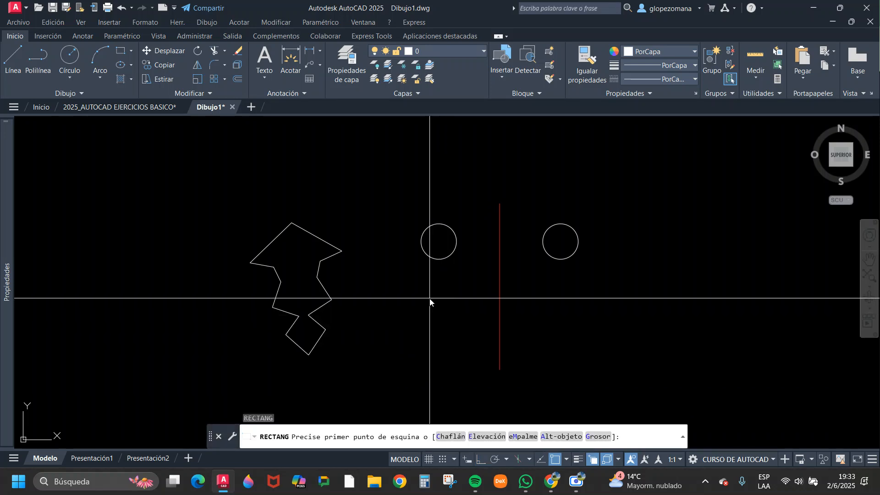
{"action": "left_click", "coordinate": [405, 295]}
{"action": "left_click", "coordinate": [496, 318]}
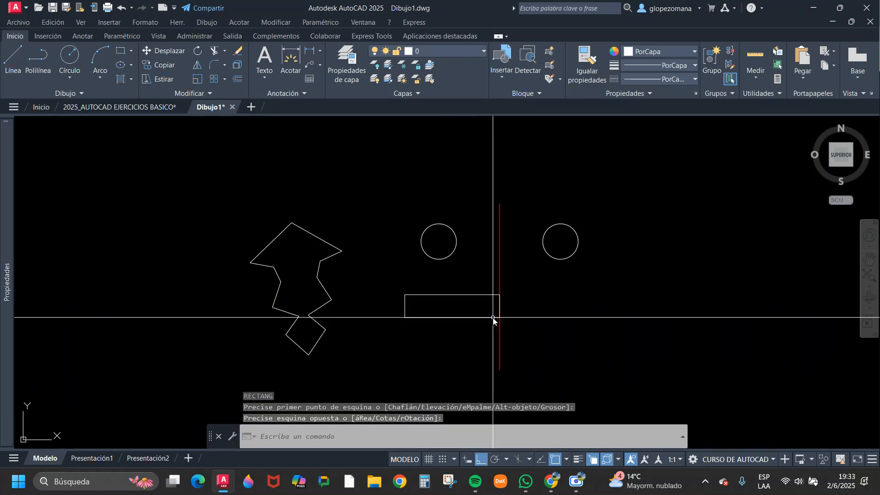
{"action": "key", "text": "Escape"}
Move the rectangle slightly away from the red axis so that a small gap separates them.
{"action": "scroll", "coordinate": [494, 286], "scroll_direction": "up", "scroll_amount": 6}
{"action": "left_click", "coordinate": [493, 285]}
{"action": "left_click", "coordinate": [461, 333]}
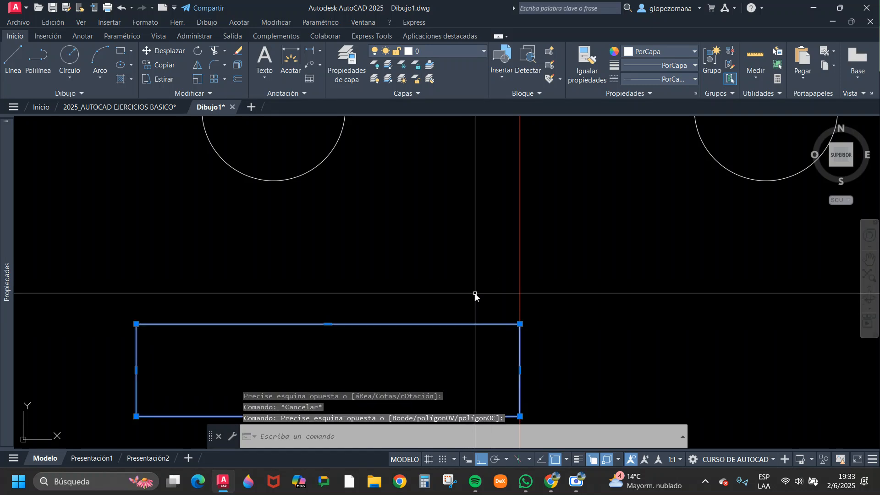
{"action": "type", "text": "m"}
{"action": "key", "text": "Return"}
{"action": "left_click", "coordinate": [477, 290]}
{"action": "key", "text": "Escape"}
{"action": "scroll", "coordinate": [508, 298], "scroll_direction": "down", "scroll_amount": 2}
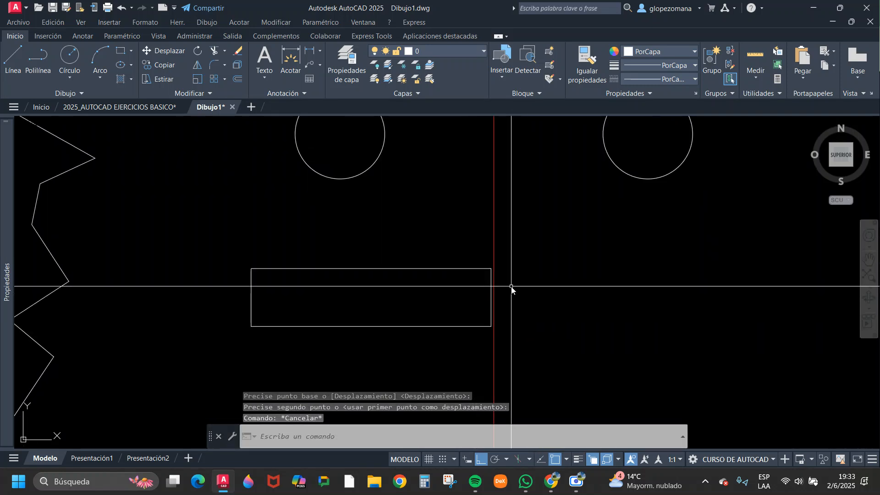
Examine the gap between the rectangle and the red axis, select the rectangle to point it out, and clear the selection.
{"action": "scroll", "coordinate": [509, 274], "scroll_direction": "up", "scroll_amount": 4}
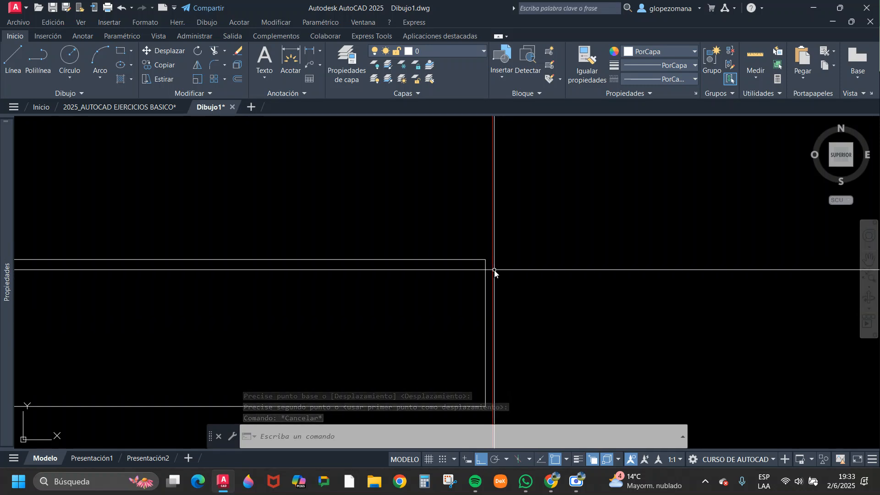
{"action": "scroll", "coordinate": [499, 270], "scroll_direction": "up", "scroll_amount": 1}
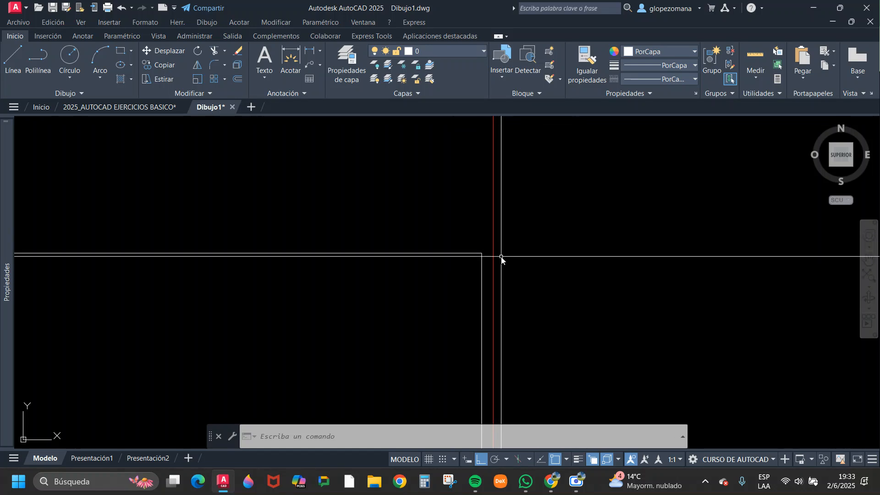
{"action": "scroll", "coordinate": [484, 274], "scroll_direction": "down", "scroll_amount": 3}
{"action": "left_click", "coordinate": [485, 257]}
{"action": "left_click", "coordinate": [468, 285]}
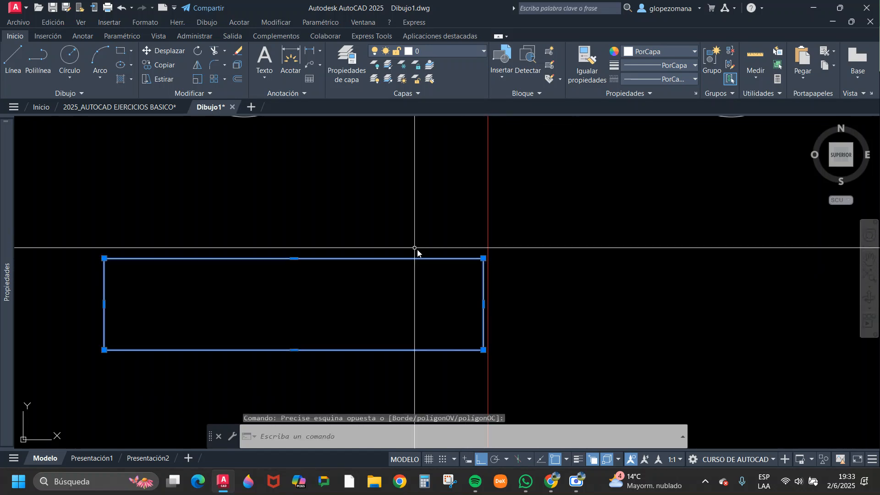
{"action": "key", "text": "Escape"}
{"action": "key", "text": "Escape"}
Mirror the rectangle across the red vertical line, keeping the original rectangle.
{"action": "left_click", "coordinate": [196, 66]}
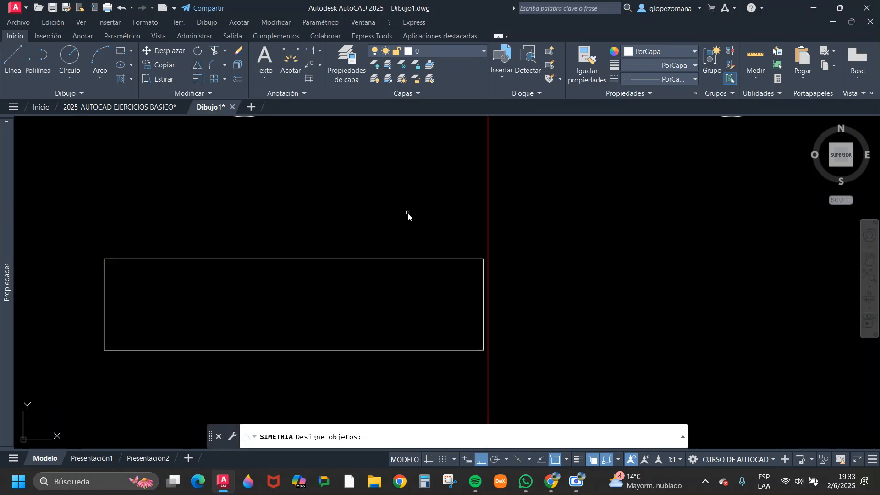
{"action": "left_click", "coordinate": [420, 238]}
{"action": "left_click", "coordinate": [385, 290]}
{"action": "key", "text": "Return"}
{"action": "left_click", "coordinate": [488, 191]}
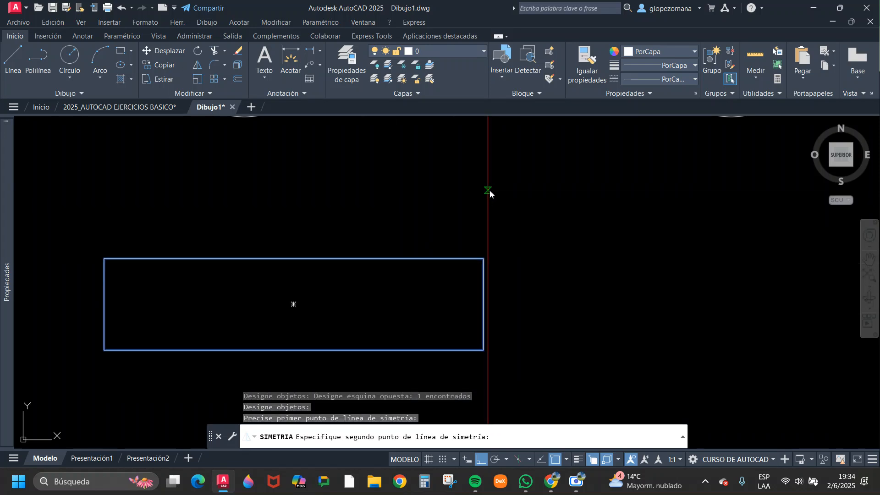
{"action": "left_click", "coordinate": [488, 380]}
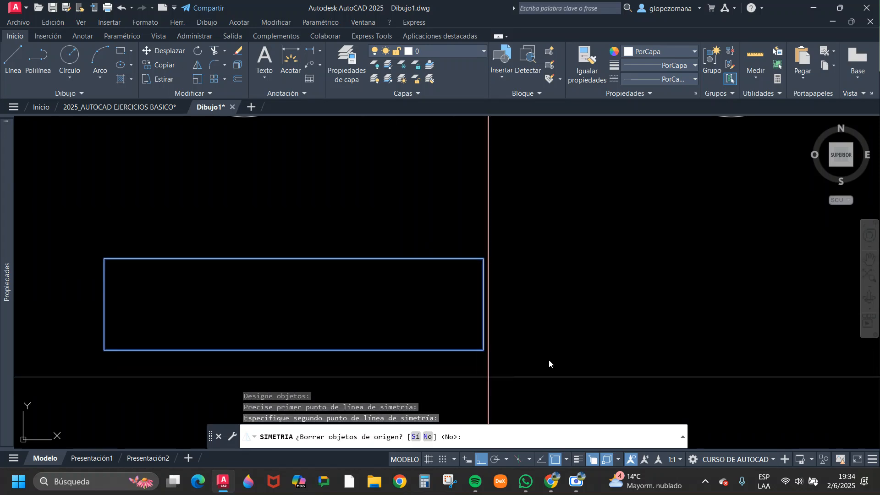
{"action": "key", "text": "Return"}
{"action": "middle_click_drag", "start_coordinate": [542, 273], "coordinate": [453, 250]}
{"action": "scroll", "coordinate": [458, 252], "scroll_direction": "down", "scroll_amount": 4}
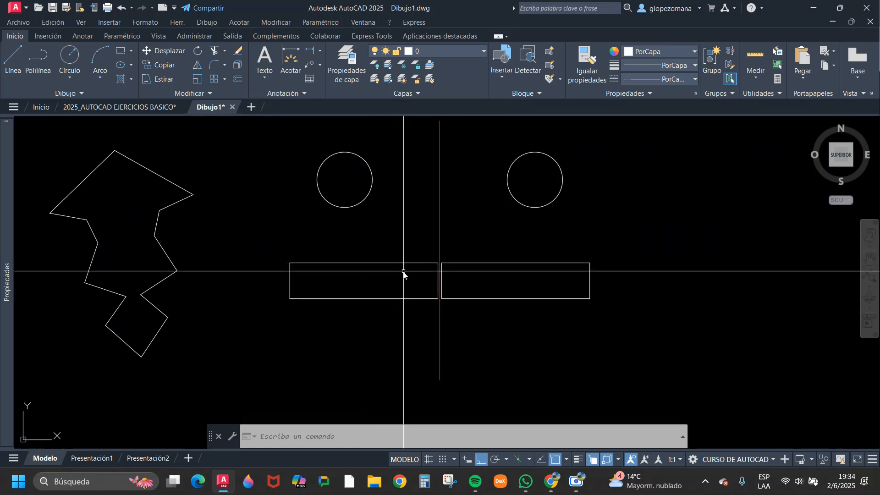
Select the original half of the zigzag shape to point out its end on the mirror axis, and clear the selection.
{"action": "middle_click_drag", "start_coordinate": [405, 273], "coordinate": [472, 298]}
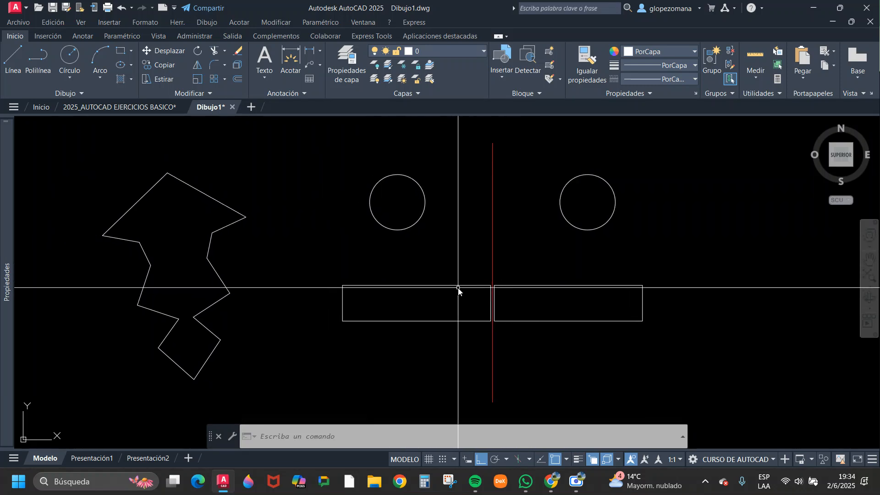
{"action": "left_click", "coordinate": [147, 257]}
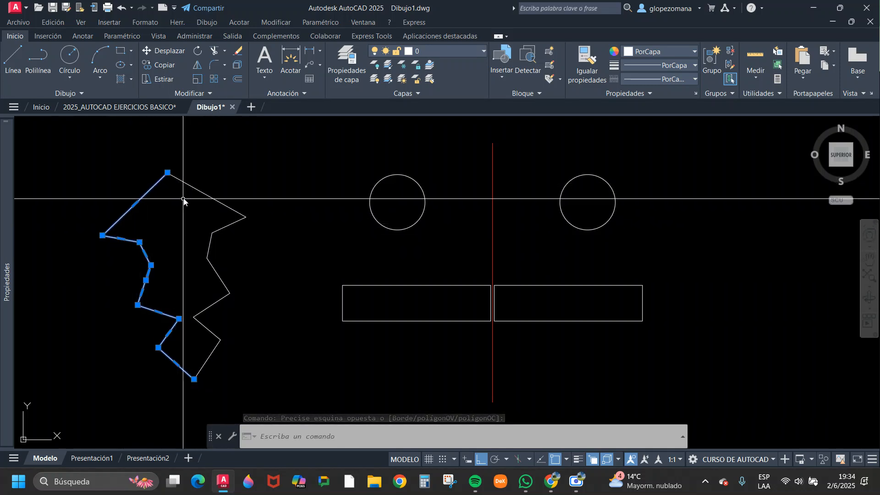
{"action": "scroll", "coordinate": [178, 183], "scroll_direction": "up", "scroll_amount": 2}
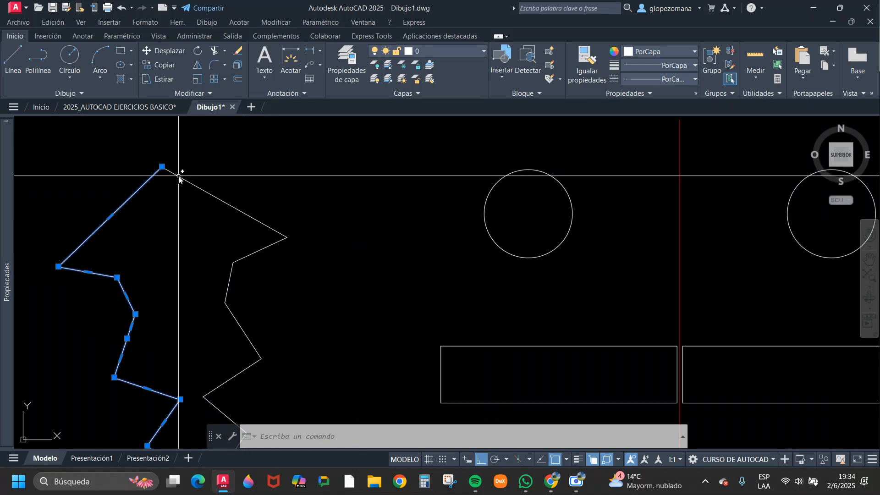
{"action": "mouse_move", "coordinate": [161, 166]}
{"action": "key", "text": "Escape"}
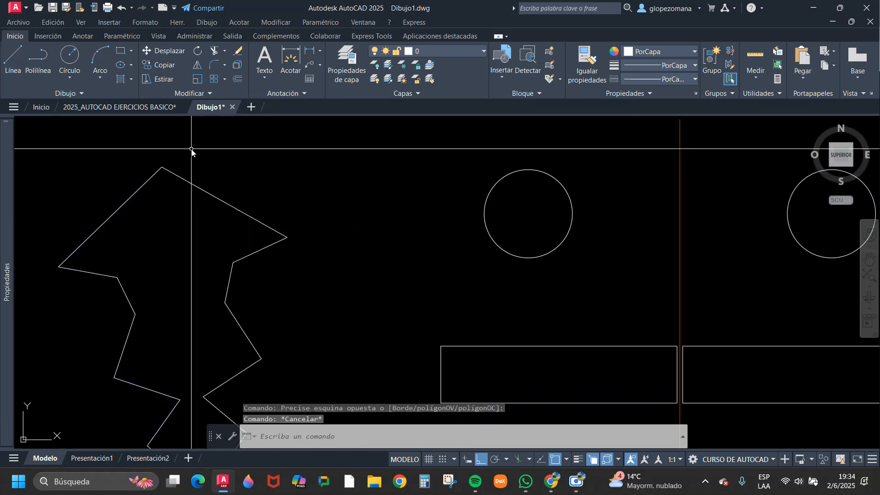
Select the original circle and the mirrored rectangle in turn to compare them with the separate red axis, clearing each selection.
{"action": "scroll", "coordinate": [191, 156], "scroll_direction": "down", "scroll_amount": 3}
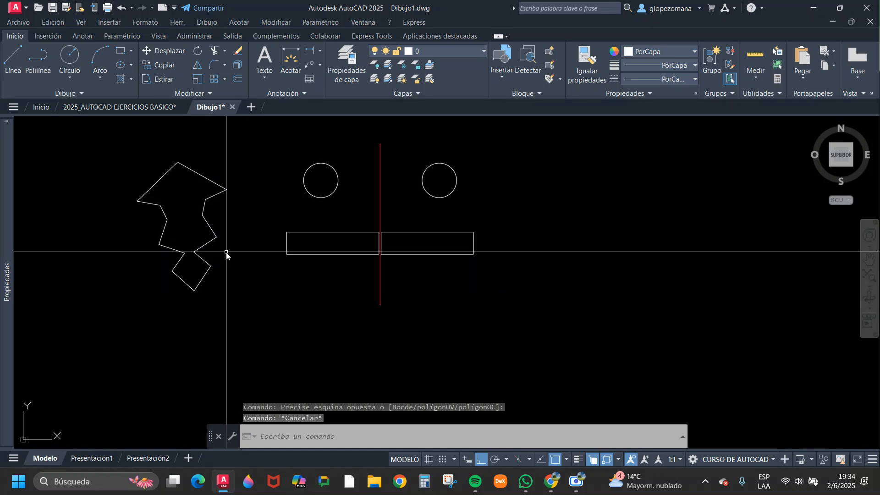
{"action": "scroll", "coordinate": [398, 230], "scroll_direction": "up", "scroll_amount": 2}
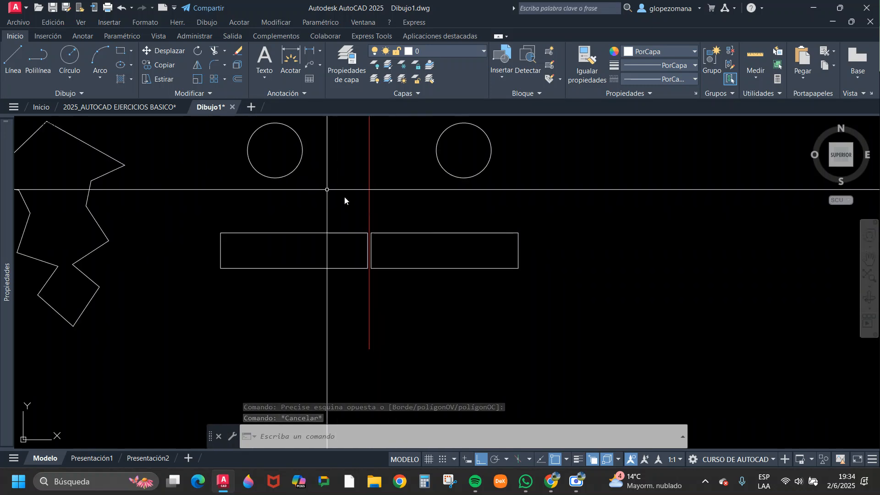
{"action": "left_click", "coordinate": [313, 141]}
{"action": "left_click", "coordinate": [291, 159]}
{"action": "key", "text": "Escape"}
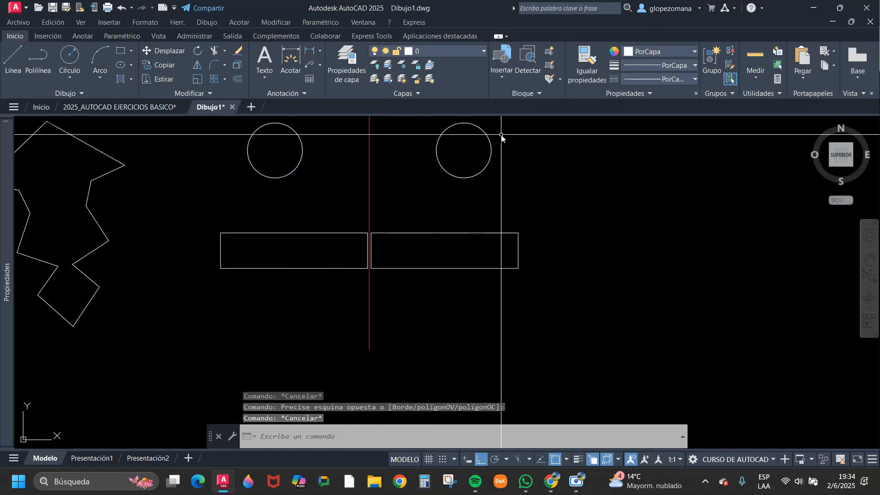
{"action": "left_click", "coordinate": [418, 252]}
{"action": "left_click", "coordinate": [405, 227]}
{"action": "key", "text": "Escape"}
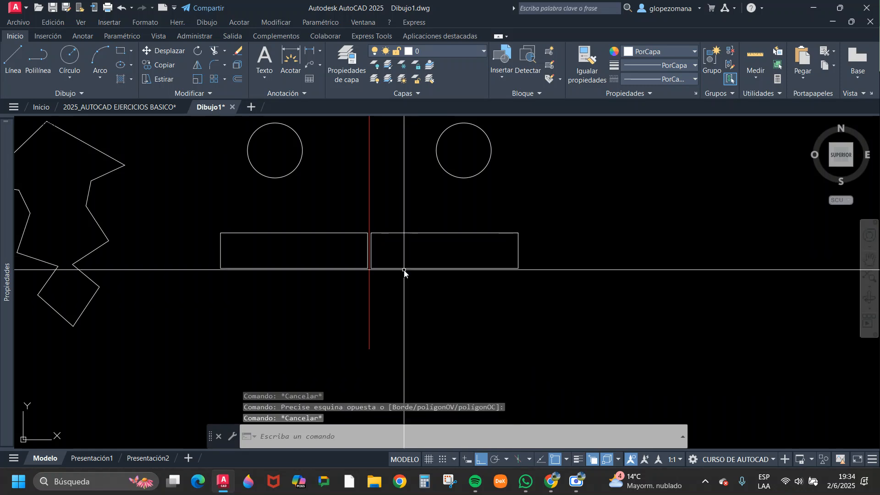
Copy the original rectangle straight down to just below itself, beside the red axis.
{"action": "scroll", "coordinate": [404, 272], "scroll_direction": "down", "scroll_amount": 2}
{"action": "left_click", "coordinate": [340, 276]}
{"action": "left_click", "coordinate": [321, 248]}
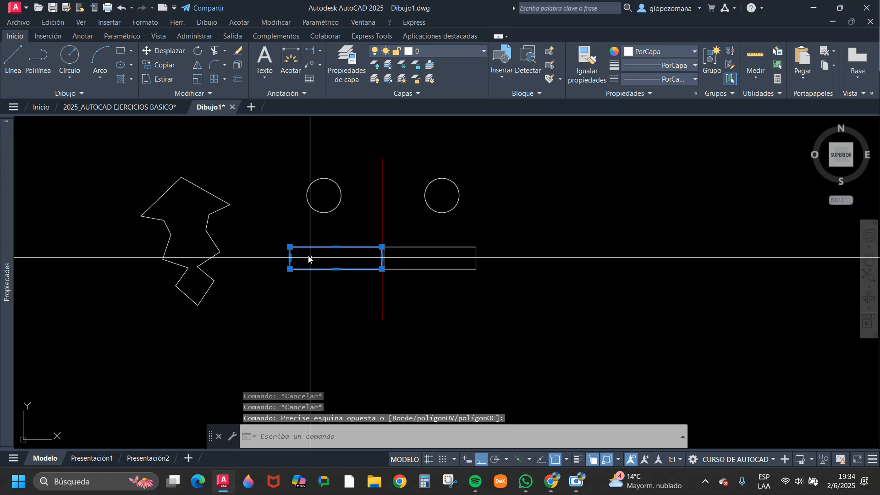
{"action": "type", "text": "co"}
{"action": "key", "text": "Return"}
{"action": "left_click", "coordinate": [315, 300]}
{"action": "left_click", "coordinate": [319, 336]}
{"action": "key", "text": "Return"}
{"action": "key", "text": "Return"}
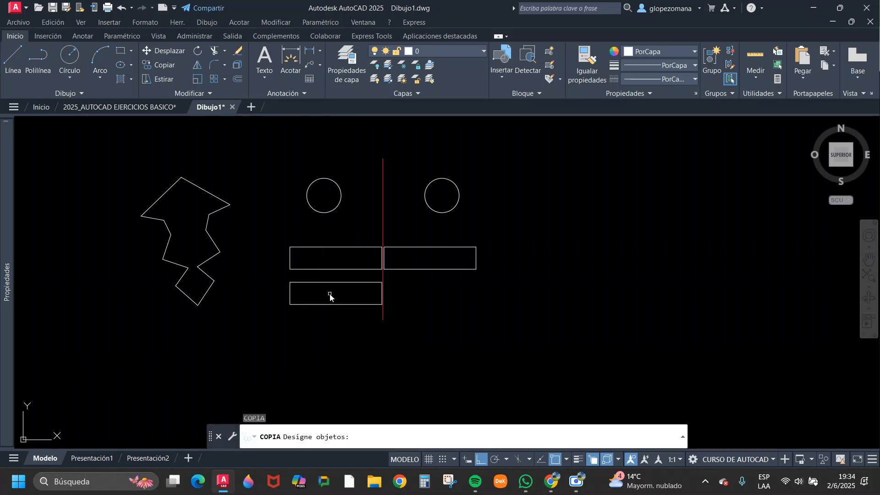
{"action": "left_click", "coordinate": [329, 293]}
{"action": "left_click", "coordinate": [311, 276]}
{"action": "key", "text": "Return"}
{"action": "scroll", "coordinate": [351, 281], "scroll_direction": "up", "scroll_amount": 4}
{"action": "scroll", "coordinate": [442, 195], "scroll_direction": "up", "scroll_amount": 4}
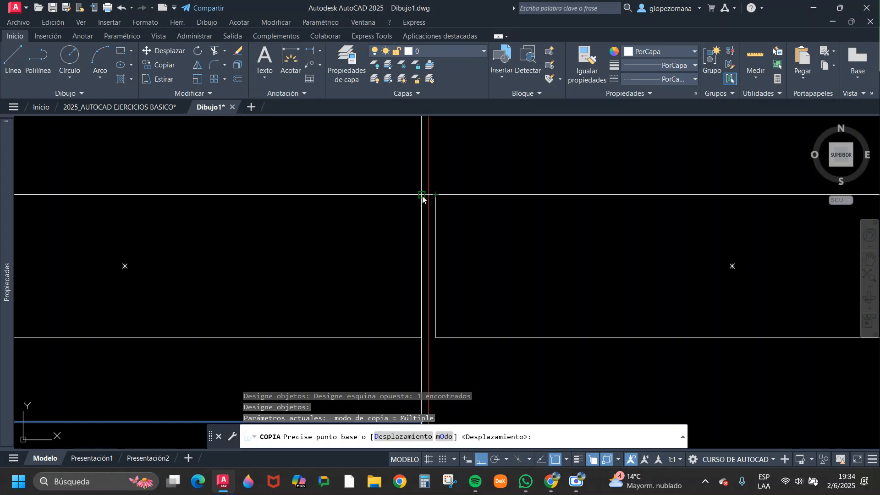
{"action": "scroll", "coordinate": [440, 196], "scroll_direction": "down", "scroll_amount": 2}
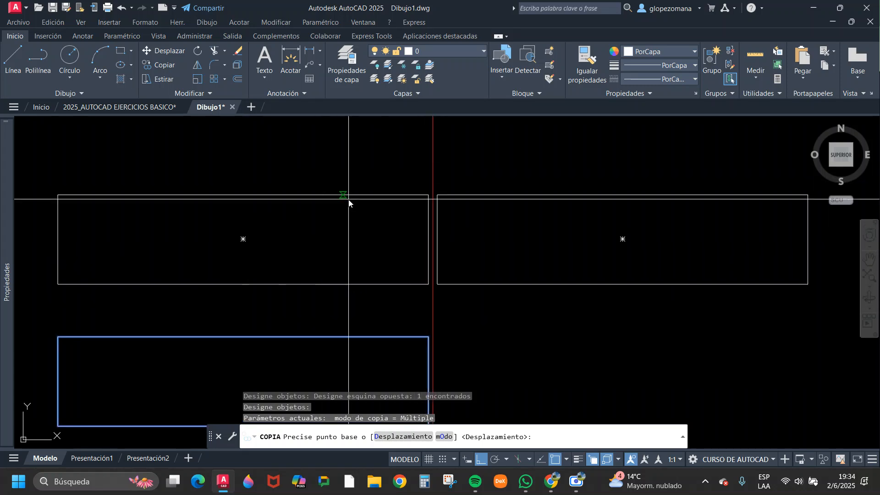
{"action": "key", "text": "Escape"}
{"action": "scroll", "coordinate": [435, 276], "scroll_direction": "up", "scroll_amount": 3}
{"action": "scroll", "coordinate": [440, 257], "scroll_direction": "down", "scroll_amount": 3}
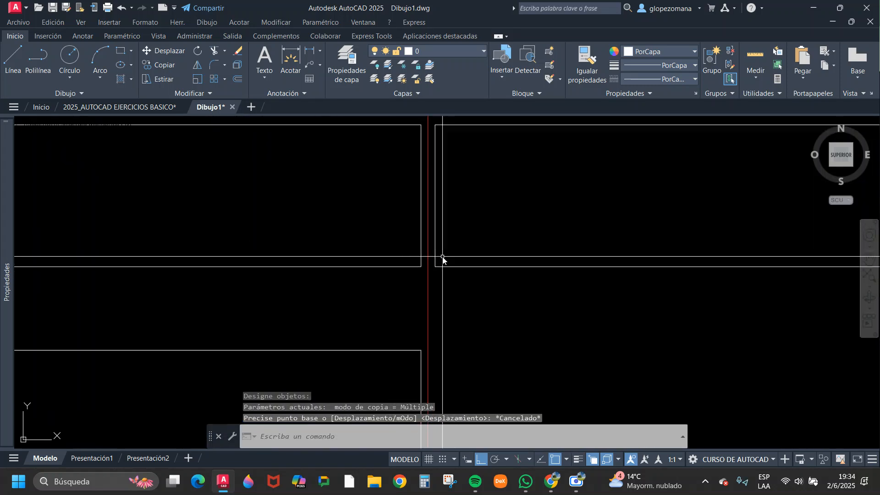
{"action": "scroll", "coordinate": [451, 273], "scroll_direction": "up", "scroll_amount": 4}
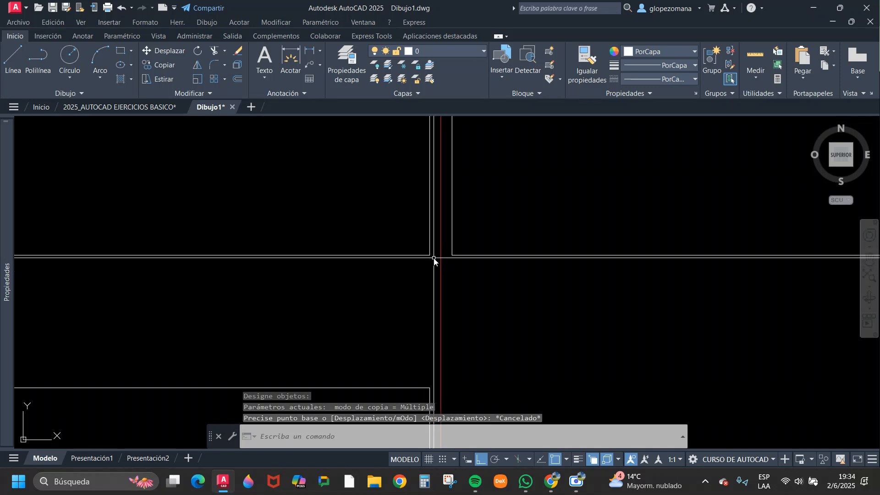
Draw a short horizontal line from the original upper rectangle's lower corner to the red vertical axis.
{"action": "type", "text": "l"}
{"action": "key", "text": "Return"}
{"action": "scroll", "coordinate": [436, 254], "scroll_direction": "up", "scroll_amount": 4}
{"action": "left_click", "coordinate": [420, 259]}
{"action": "left_click", "coordinate": [449, 259]}
{"action": "key", "text": "Escape"}
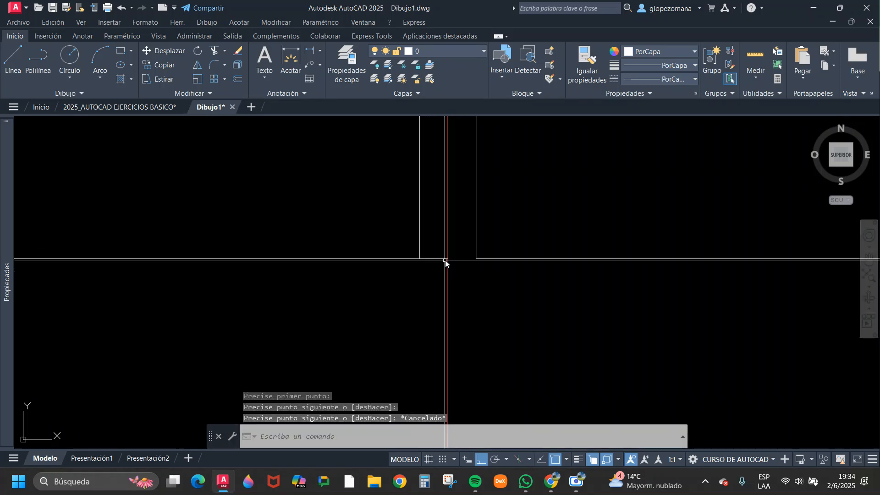
Copy the short gap line from its rectangle-corner end down to the red axis, near the lower rectangle's top edge.
{"action": "type", "text": "c"}
{"action": "key", "text": "Return"}
{"action": "left_click", "coordinate": [433, 259]}
{"action": "key", "text": "Return"}
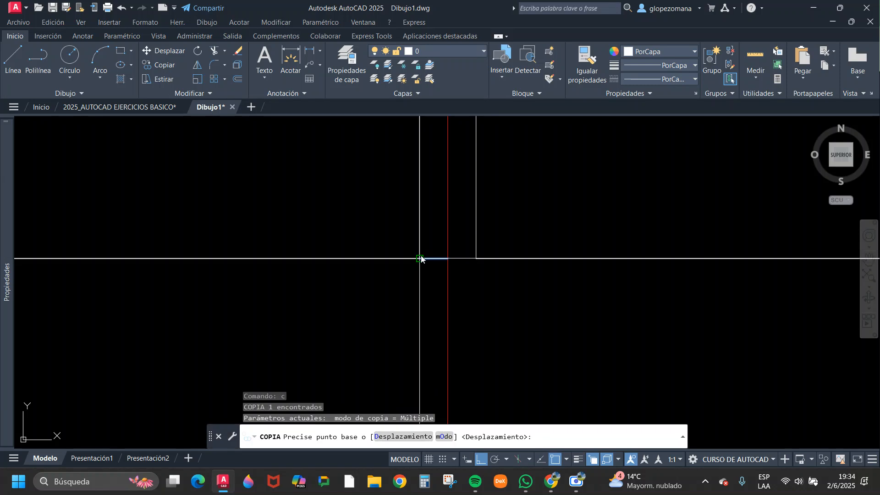
{"action": "left_click", "coordinate": [421, 259]}
{"action": "middle_click_drag", "start_coordinate": [468, 262], "coordinate": [421, 341]}
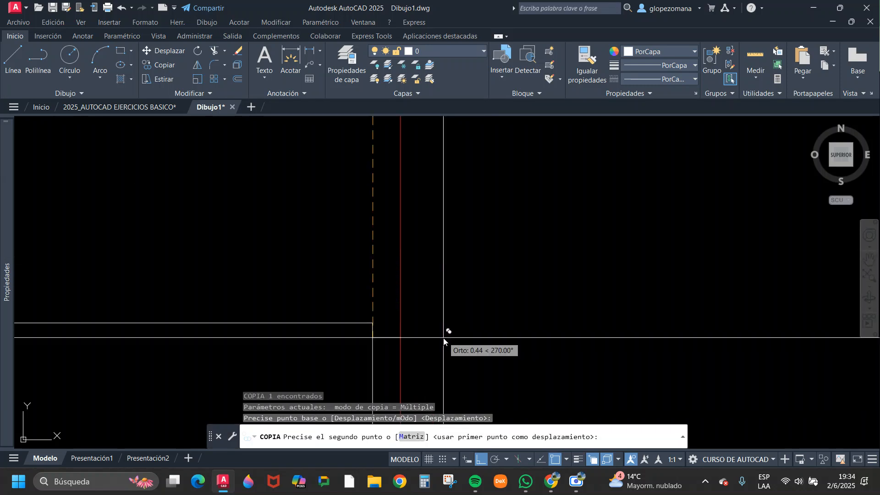
{"action": "left_click", "coordinate": [399, 334]}
{"action": "key", "text": "Escape"}
{"action": "scroll", "coordinate": [472, 306], "scroll_direction": "down", "scroll_amount": 4}
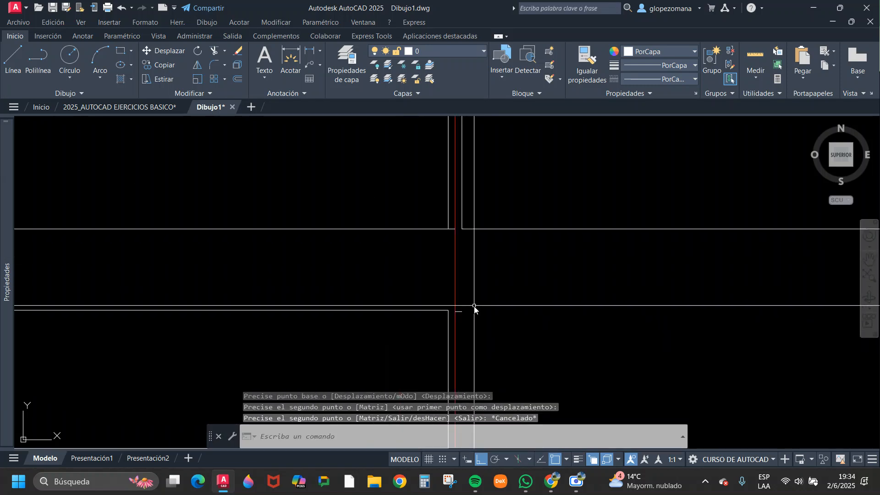
{"action": "scroll", "coordinate": [437, 320], "scroll_direction": "up", "scroll_amount": 4}
{"action": "type", "text": "l"}
{"action": "key", "text": "Return"}
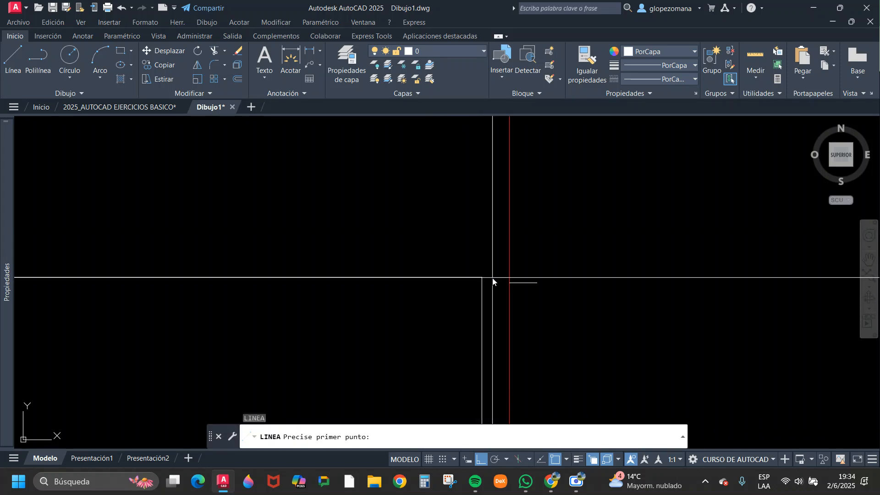
{"action": "key", "text": "Escape"}
Move the copied short line from its end on the red axis to align with the lower rectangle's top edge, using a Perpendicular snap.
{"action": "type", "text": "m"}
{"action": "key", "text": "Return"}
{"action": "left_click", "coordinate": [487, 246]}
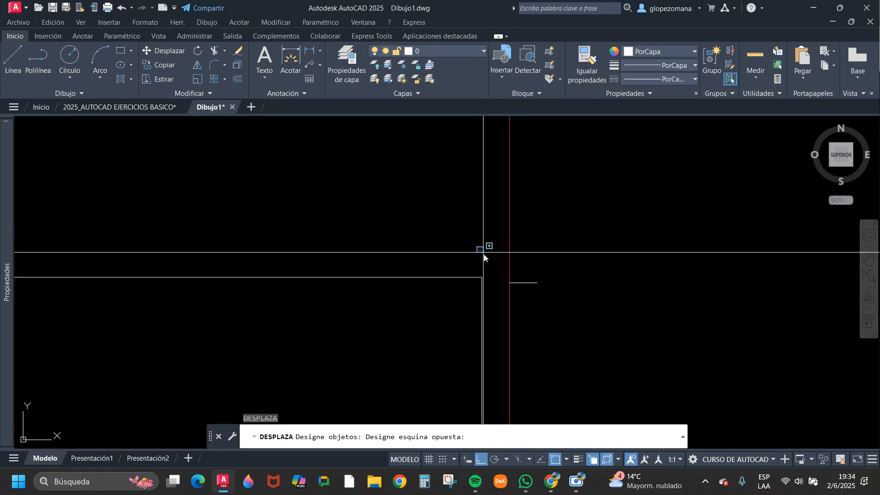
{"action": "left_click", "coordinate": [550, 294]}
{"action": "key", "text": "Return"}
{"action": "left_click", "coordinate": [510, 283]}
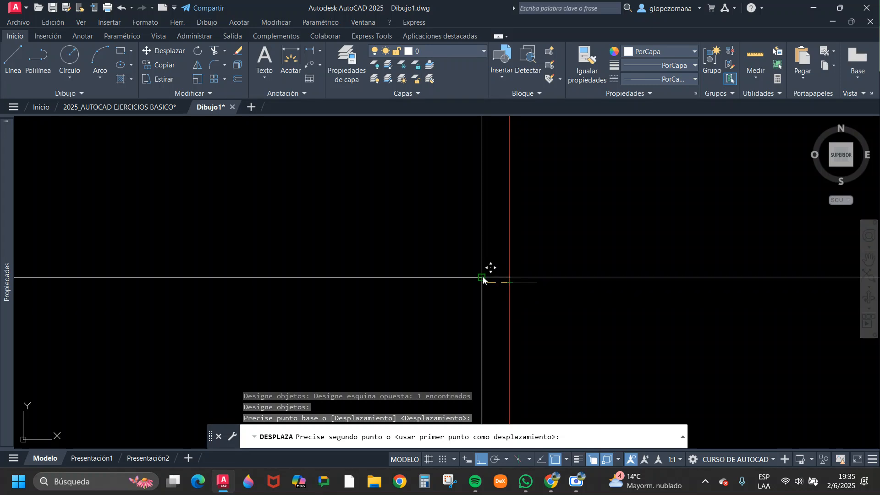
{"action": "right_click", "coordinate": [507, 277], "text": "shift"}
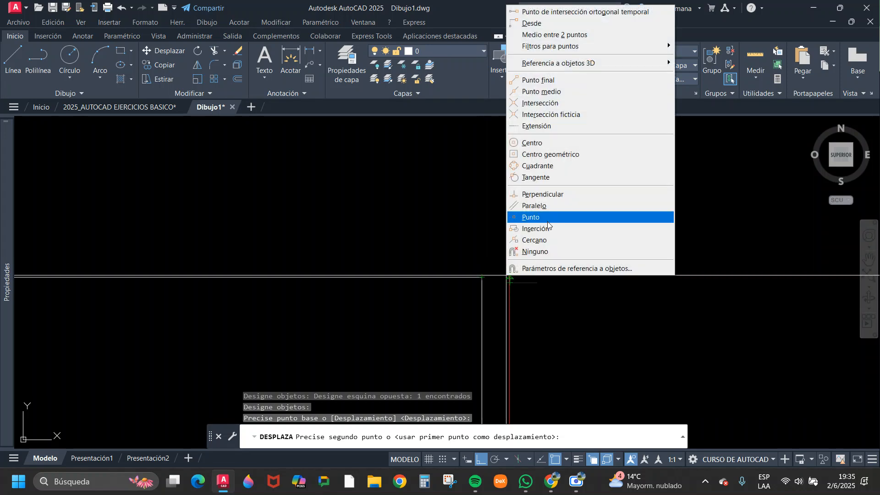
{"action": "left_click", "coordinate": [555, 194]}
{"action": "key", "text": "Escape"}
{"action": "key", "text": "Escape"}
{"action": "key", "text": "Escape"}
{"action": "scroll", "coordinate": [519, 275], "scroll_direction": "down", "scroll_amount": 5}
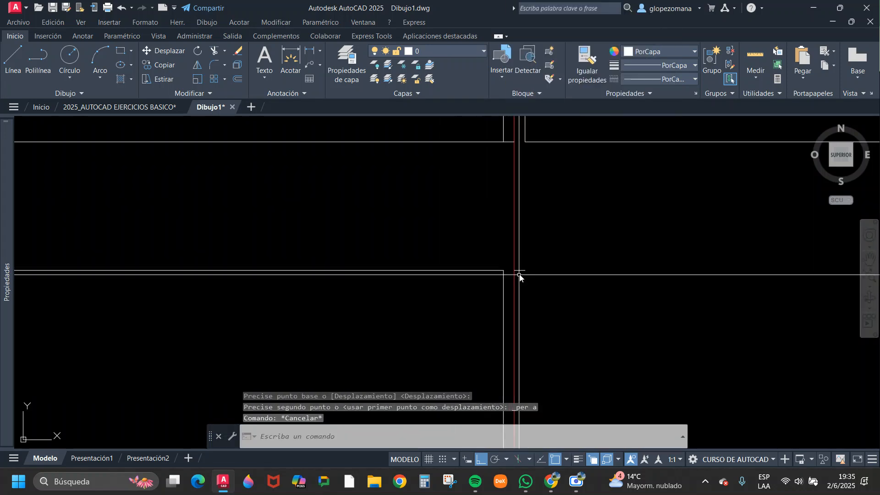
Copy the lower rectangle from its upper-left corner to the outer end of the short line, across the red axis.
{"action": "left_click", "coordinate": [164, 66]}
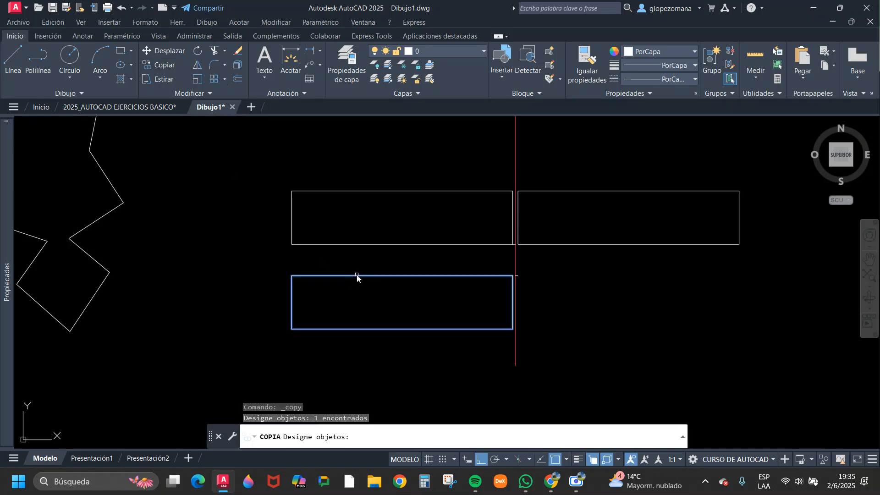
{"action": "key", "text": "Return"}
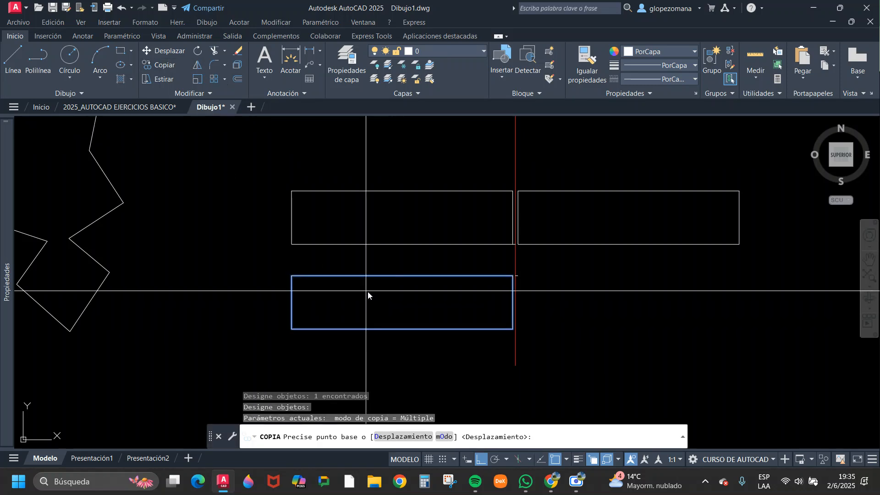
{"action": "left_click", "coordinate": [293, 276]}
{"action": "scroll", "coordinate": [452, 310], "scroll_direction": "up", "scroll_amount": 6}
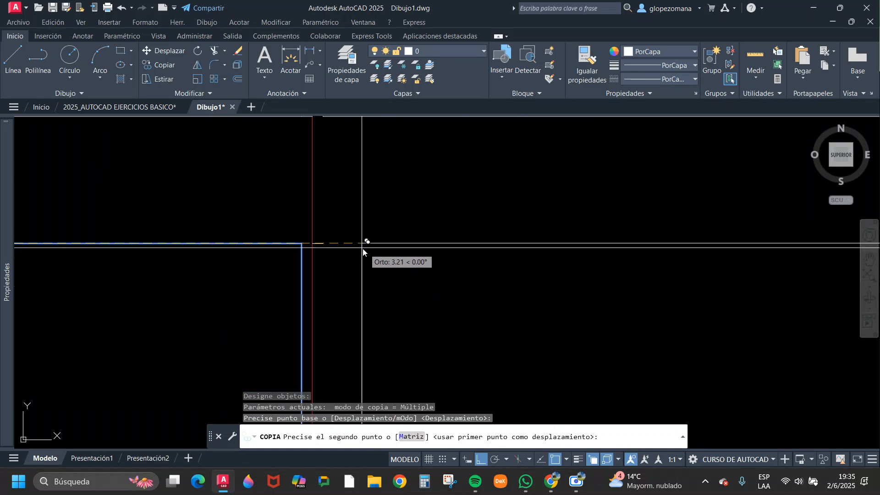
{"action": "left_click", "coordinate": [322, 245]}
{"action": "scroll", "coordinate": [325, 238], "scroll_direction": "up", "scroll_amount": 3}
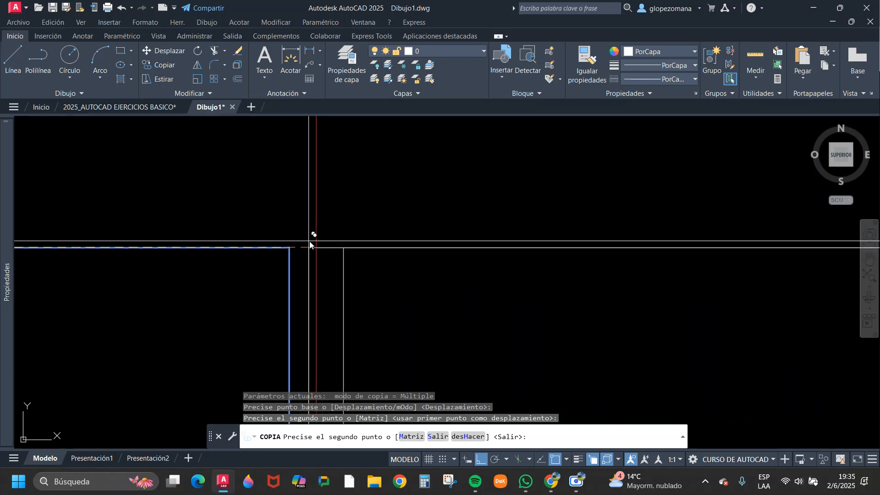
{"action": "key", "text": "Escape"}
Erase the short helper line between the red axis and the new lower rectangle.
{"action": "left_click", "coordinate": [335, 240]}
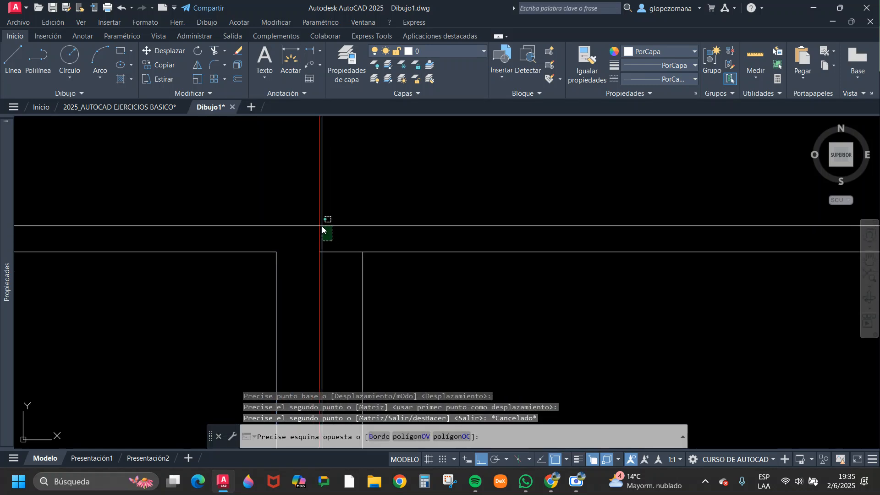
{"action": "key", "text": "Escape"}
{"action": "left_click", "coordinate": [346, 243]}
{"action": "left_click", "coordinate": [342, 269]}
{"action": "type", "text": "e"}
{"action": "key", "text": "space"}
{"action": "scroll", "coordinate": [448, 244], "scroll_direction": "down", "scroll_amount": 6}
{"action": "scroll", "coordinate": [449, 246], "scroll_direction": "down", "scroll_amount": 4}
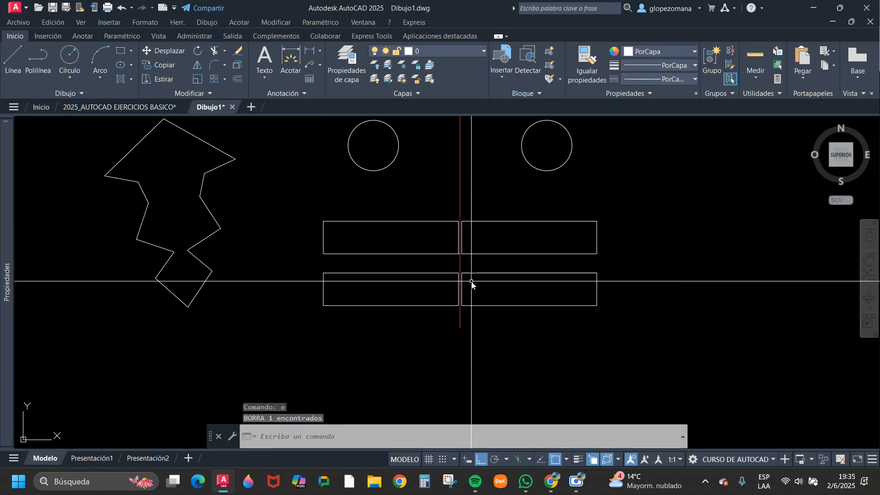
{"action": "scroll", "coordinate": [491, 252], "scroll_direction": "up", "scroll_amount": 2}
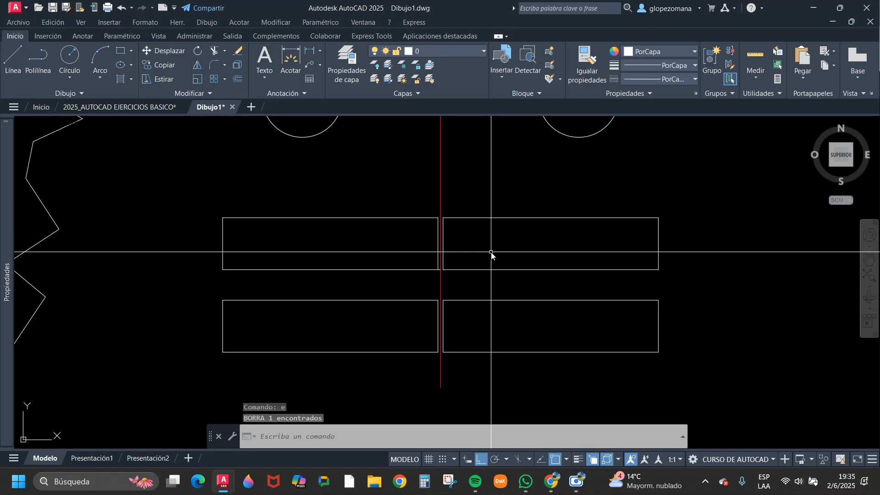
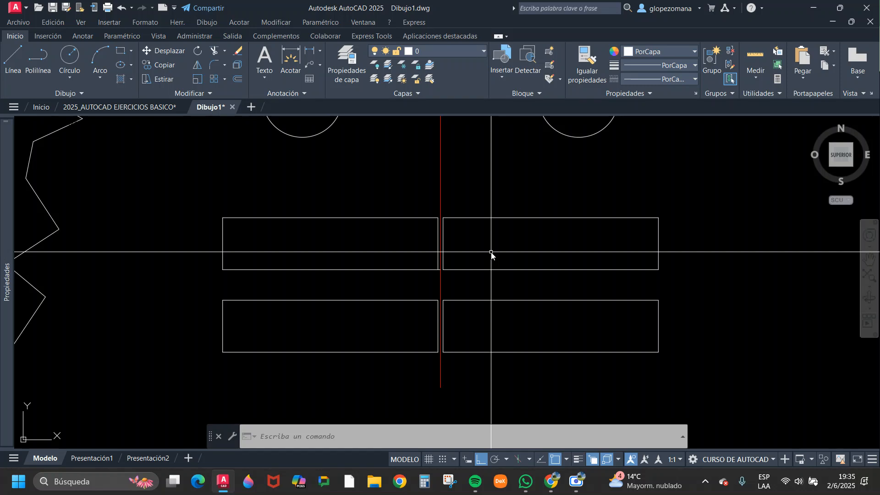
{"action": "scroll", "coordinate": [468, 274], "scroll_direction": "down", "scroll_amount": 4}
{"action": "middle_click_drag", "start_coordinate": [511, 275], "coordinate": [456, 285]}
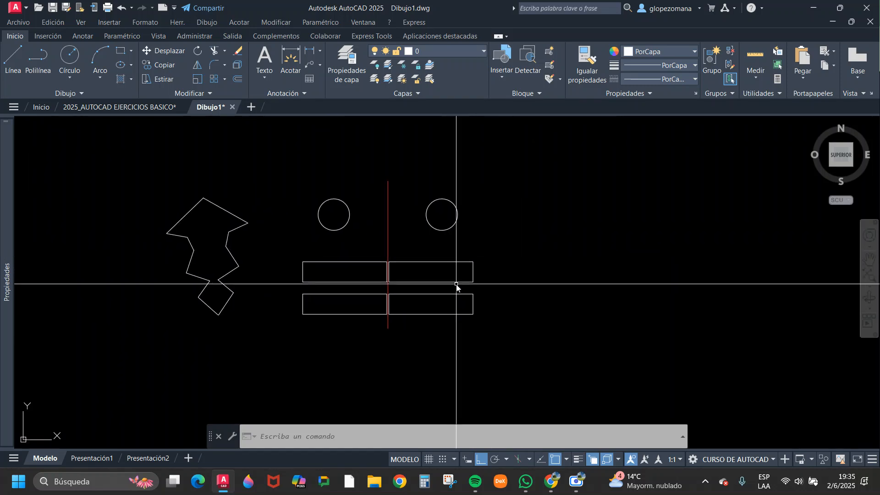
{"action": "scroll", "coordinate": [309, 334], "scroll_direction": "up", "scroll_amount": 2}
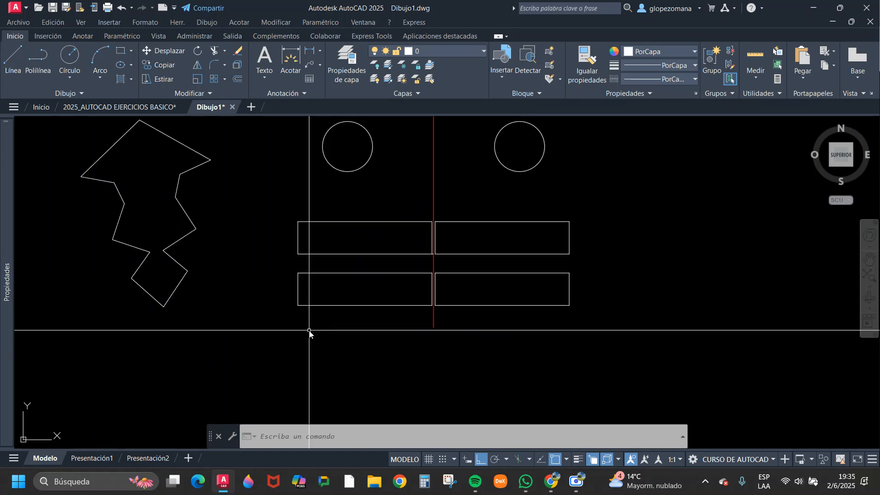
{"action": "scroll", "coordinate": [459, 332], "scroll_direction": "down", "scroll_amount": 2}
{"action": "middle_click_drag", "start_coordinate": [459, 332], "coordinate": [359, 350]}
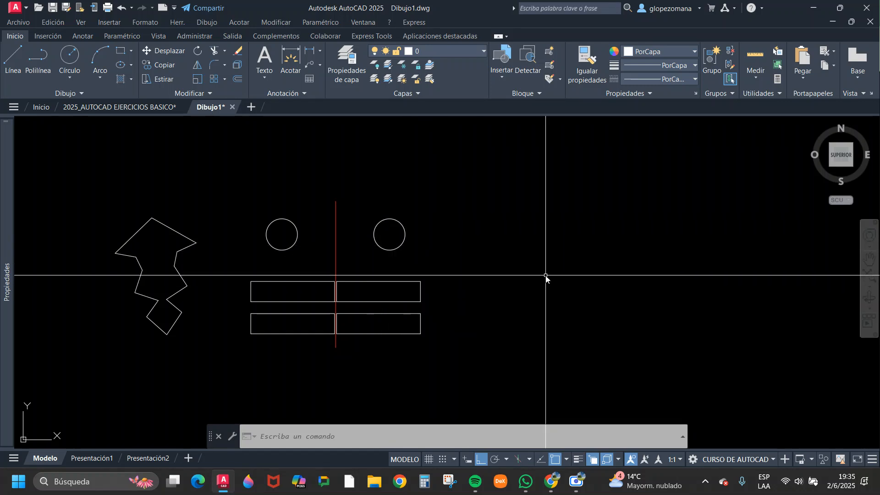
{"action": "key", "text": "Return"}
{"action": "left_click", "coordinate": [526, 258]}
{"action": "key", "text": "Escape"}
Draw a small upright rectangle in the empty area to the right of the mirrored circles and long rectangles.
{"action": "key", "text": "Escape"}
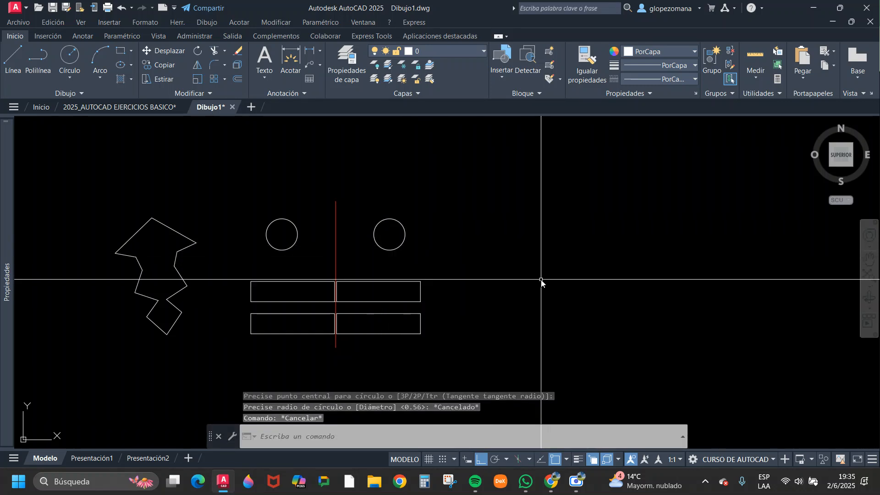
{"action": "type", "text": "re"}
{"action": "key", "text": "Return"}
{"action": "left_click", "coordinate": [524, 240]}
{"action": "left_click", "coordinate": [575, 304]}
{"action": "key", "text": "Escape"}
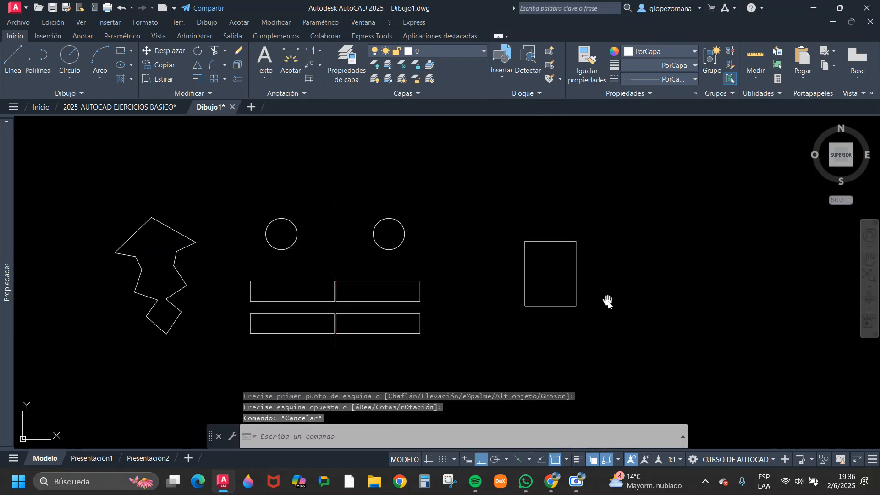
{"action": "key", "text": "Escape"}
Mirror the new rectangle about a freely slanted line on its right with Ortho off, keeping the source object.
{"action": "middle_click_drag", "start_coordinate": [612, 294], "coordinate": [469, 280]}
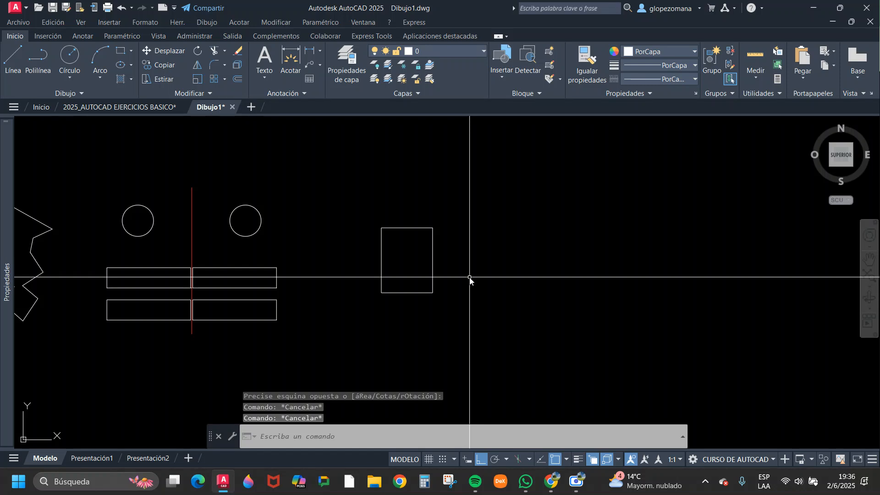
{"action": "left_click", "coordinate": [198, 65]}
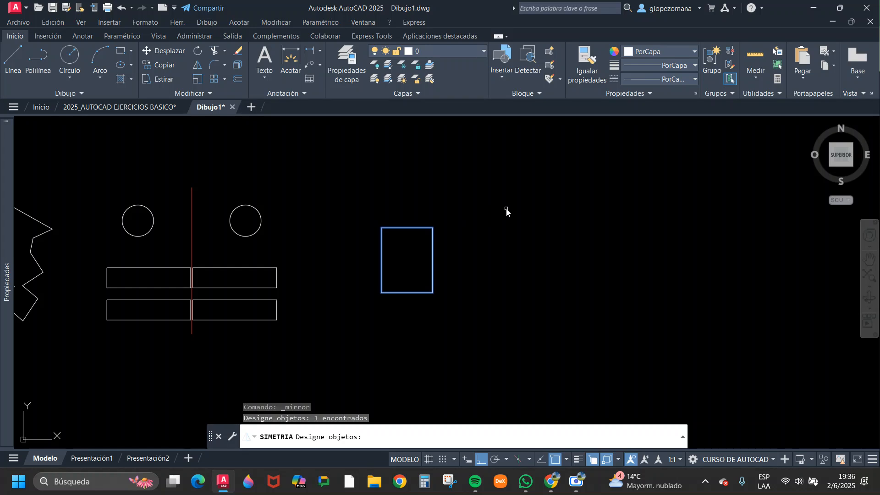
{"action": "key", "text": "Return"}
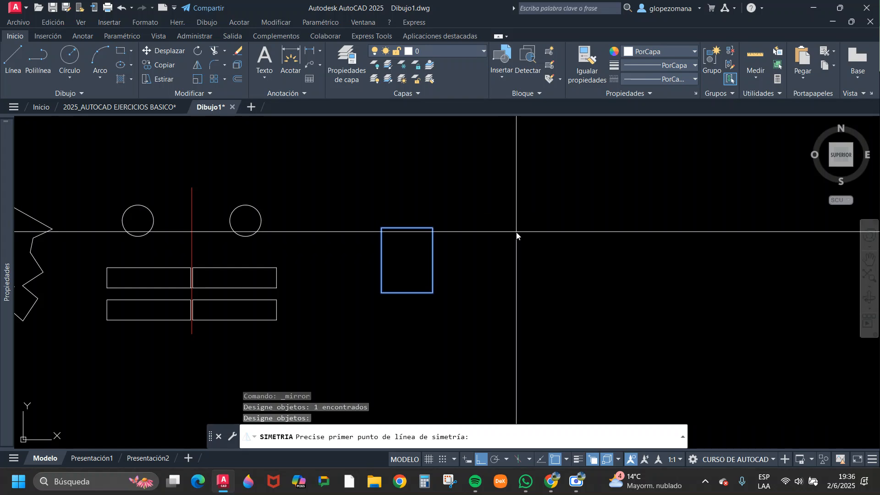
{"action": "left_click", "coordinate": [499, 160]}
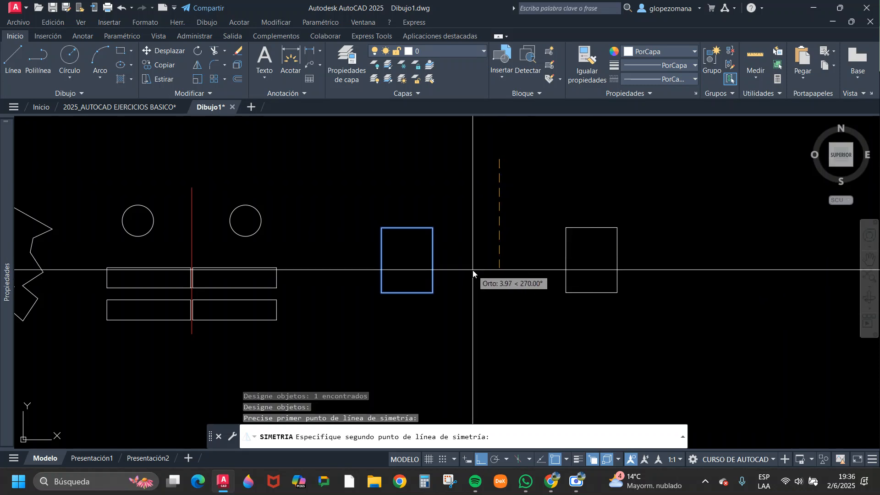
{"action": "left_click", "coordinate": [606, 348]}
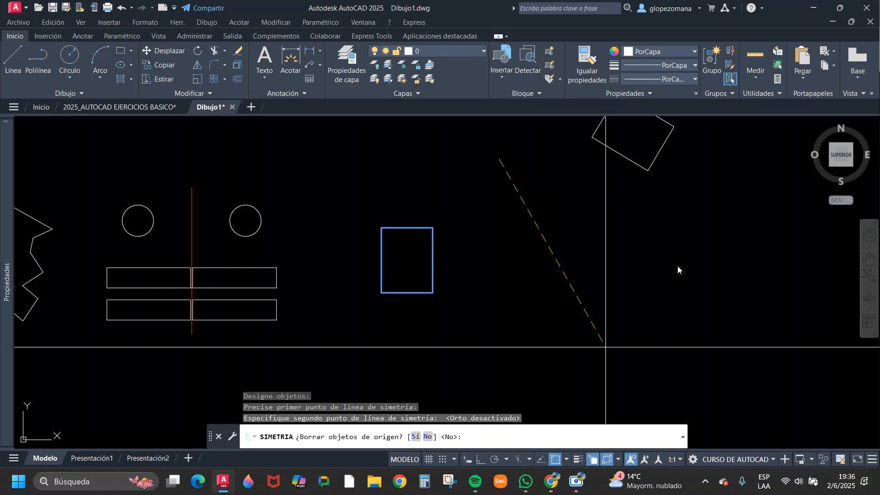
{"action": "key", "text": "Return"}
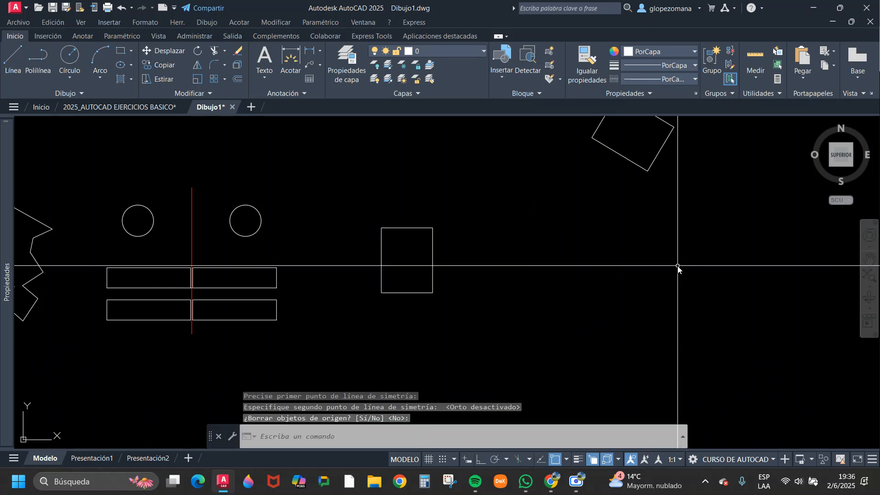
Draw two lines joining the upright rectangle's right-hand corners to the matching corners of its tilted mirrored copy.
{"action": "scroll", "coordinate": [710, 227], "scroll_direction": "down", "scroll_amount": 2}
{"action": "middle_click_drag", "start_coordinate": [696, 238], "coordinate": [588, 290]}
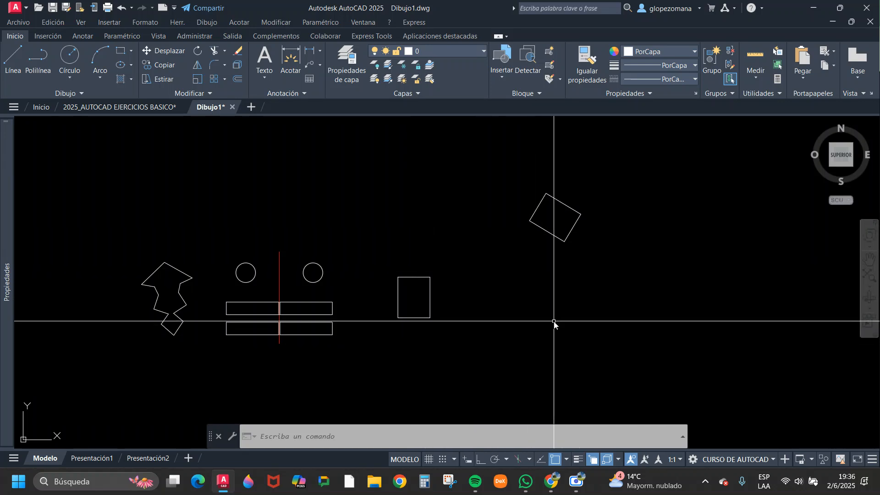
{"action": "type", "text": "l"}
{"action": "key", "text": "Return"}
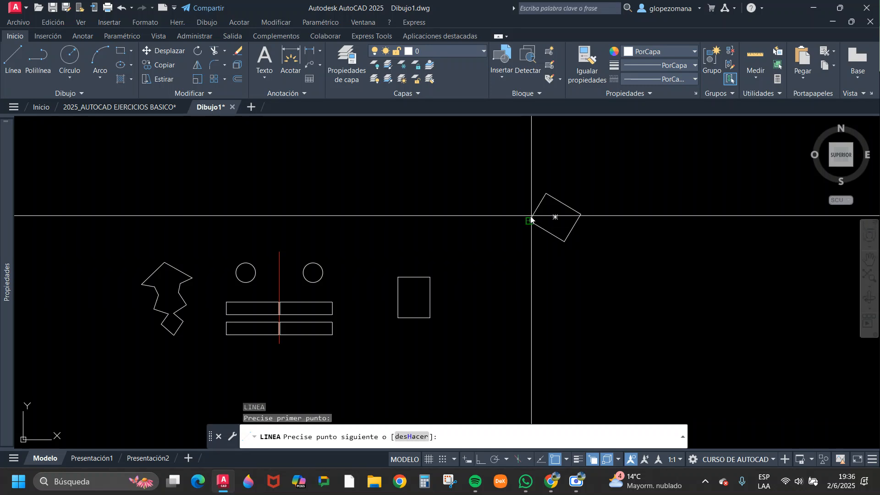
{"action": "left_click", "coordinate": [431, 278]}
{"action": "key", "text": "Return"}
{"action": "key", "text": "Return"}
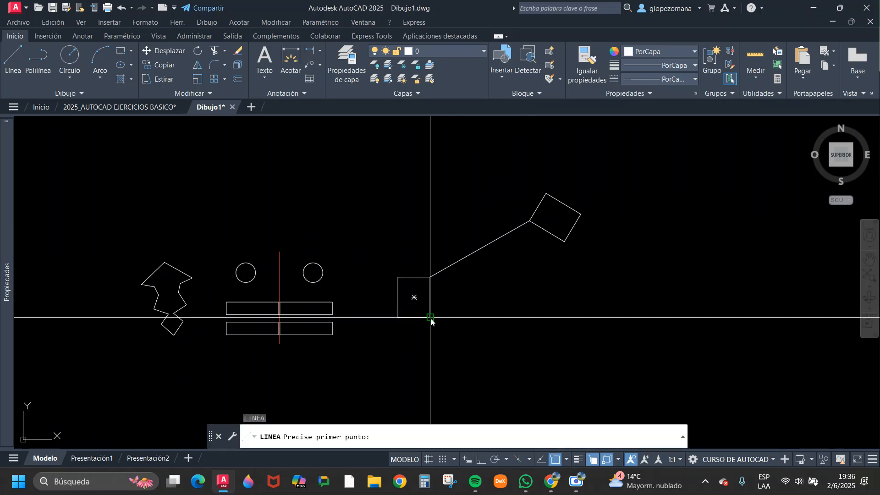
{"action": "left_click", "coordinate": [430, 318]}
{"action": "left_click", "coordinate": [564, 242]}
{"action": "key", "text": "Return"}
{"action": "key", "text": "Return"}
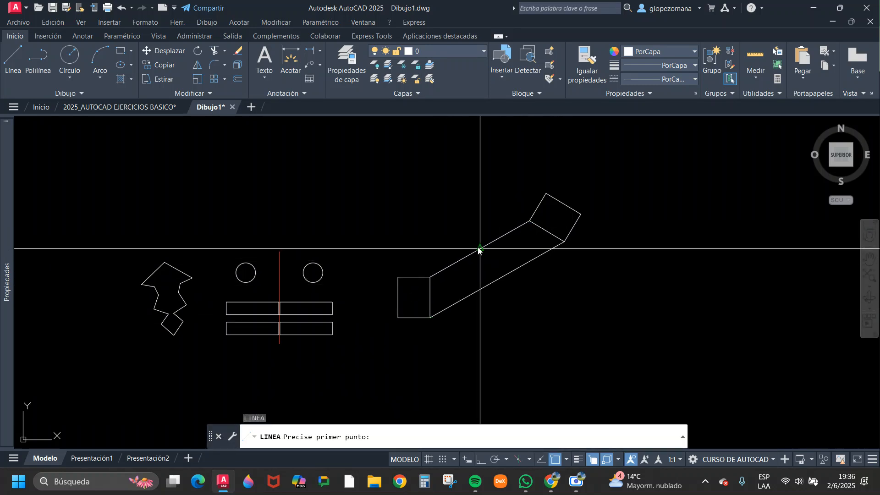
Draw a line between the midpoints of the two connecting lines to mark the symmetry axis.
{"action": "left_click", "coordinate": [480, 249]}
{"action": "left_click", "coordinate": [499, 279]}
{"action": "key", "text": "Escape"}
Erase all three construction lines between the two rectangles together and undo that erasure.
{"action": "left_click", "coordinate": [541, 277]}
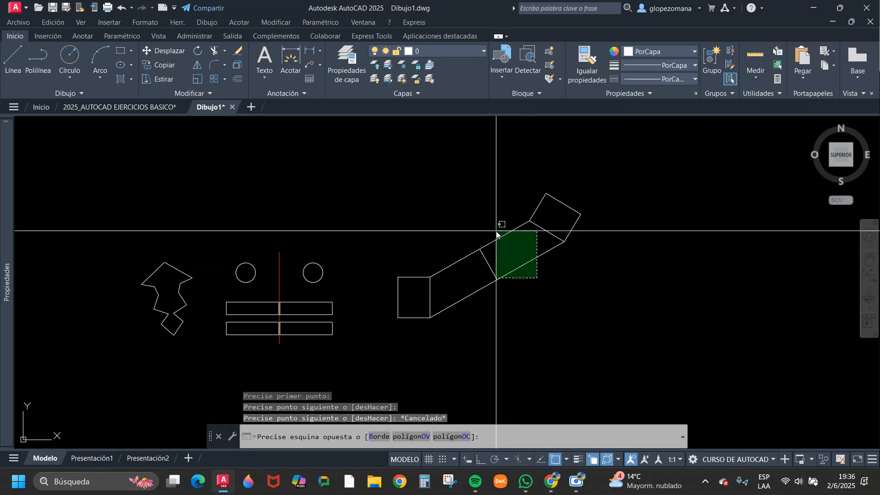
{"action": "left_click", "coordinate": [495, 232]}
{"action": "type", "text": "e"}
{"action": "key", "text": "Return"}
{"action": "key", "text": "Escape"}
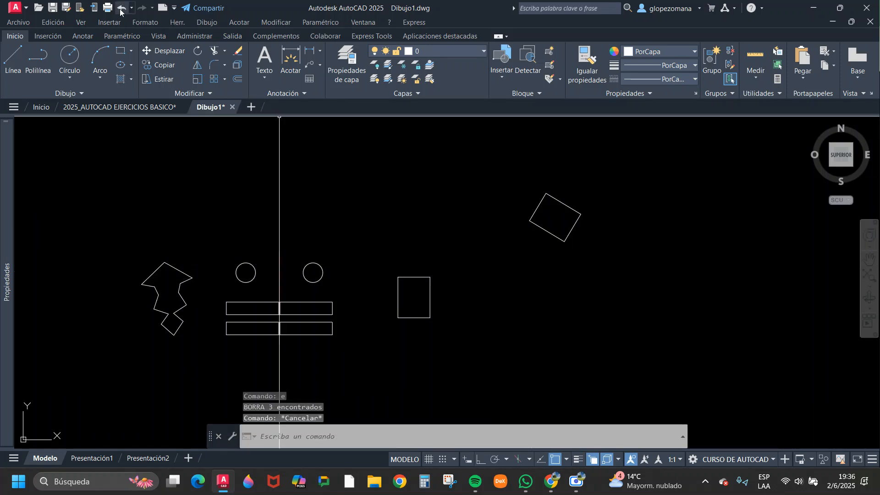
{"action": "left_click", "coordinate": [120, 9]}
{"action": "key", "text": "Escape"}
Erase the two lines connecting the rectangles' corners, one at a time, keeping the short axis line between them.
{"action": "left_click", "coordinate": [534, 276]}
{"action": "left_click", "coordinate": [516, 248]}
{"action": "type", "text": "e"}
{"action": "key", "text": "Return"}
{"action": "left_click", "coordinate": [520, 249]}
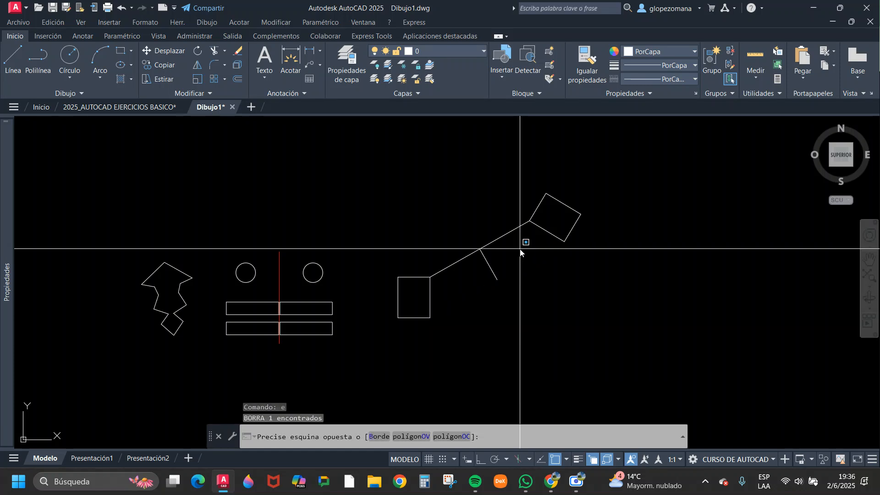
{"action": "left_click", "coordinate": [496, 220]}
{"action": "type", "text": "e"}
{"action": "key", "text": "Return"}
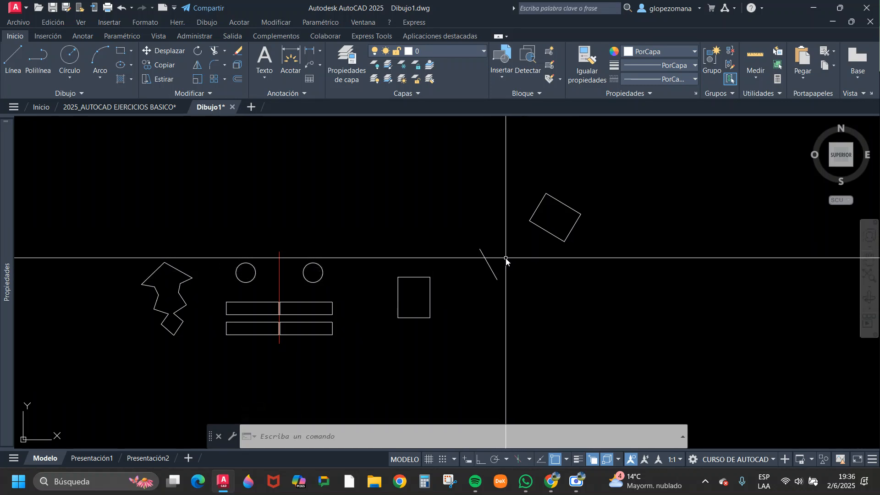
Erase the short slanted axis line between the upright rectangle and its tilted copy.
{"action": "left_click", "coordinate": [507, 243]}
{"action": "left_click", "coordinate": [477, 284]}
{"action": "type", "text": "e"}
{"action": "key", "text": "Return"}
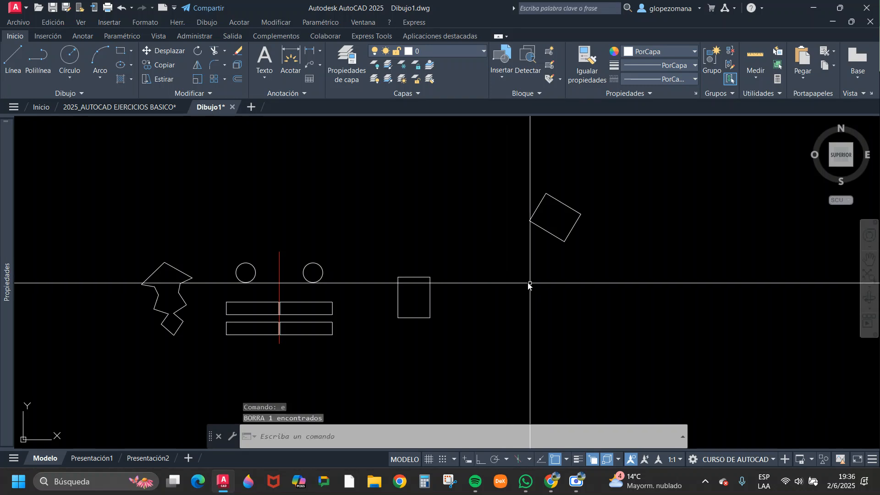
Copy the circle left of the red axis from its center into the empty area beside the rightmost upper polygon.
{"action": "scroll", "coordinate": [542, 299], "scroll_direction": "down", "scroll_amount": 4}
{"action": "middle_click_drag", "start_coordinate": [399, 356], "coordinate": [495, 300]}
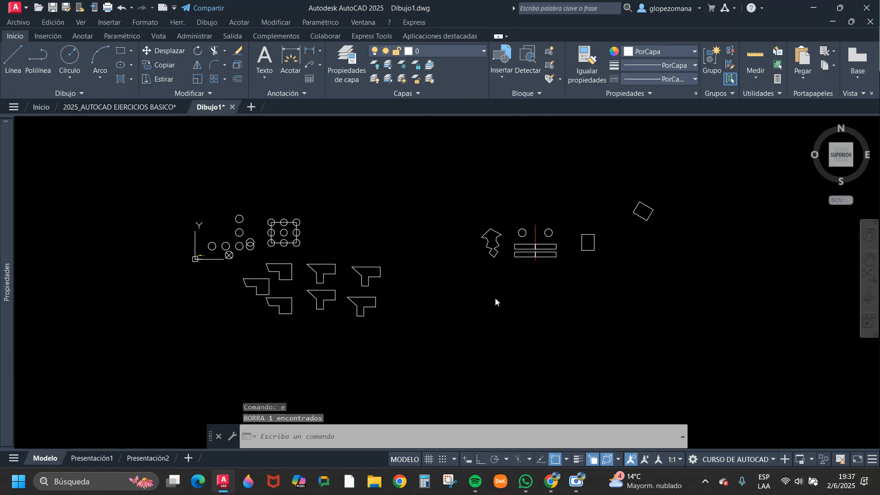
{"action": "scroll", "coordinate": [399, 272], "scroll_direction": "up", "scroll_amount": 2}
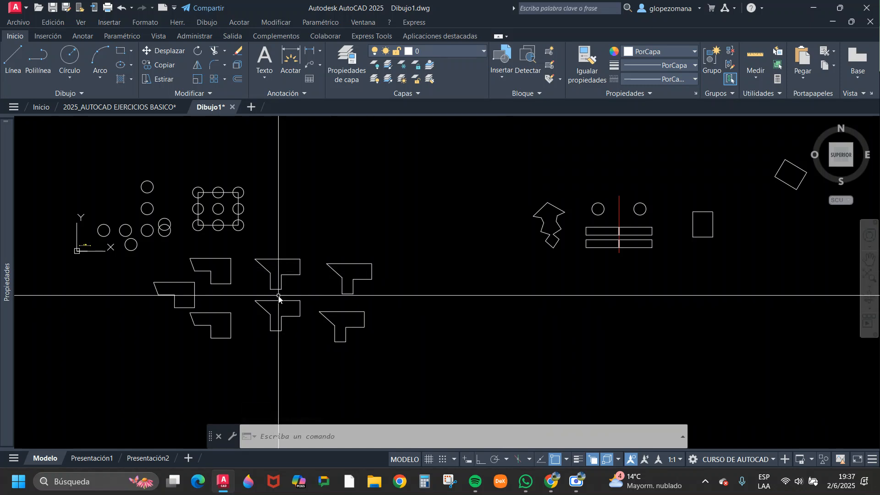
{"action": "middle_click_drag", "start_coordinate": [372, 290], "coordinate": [394, 285]}
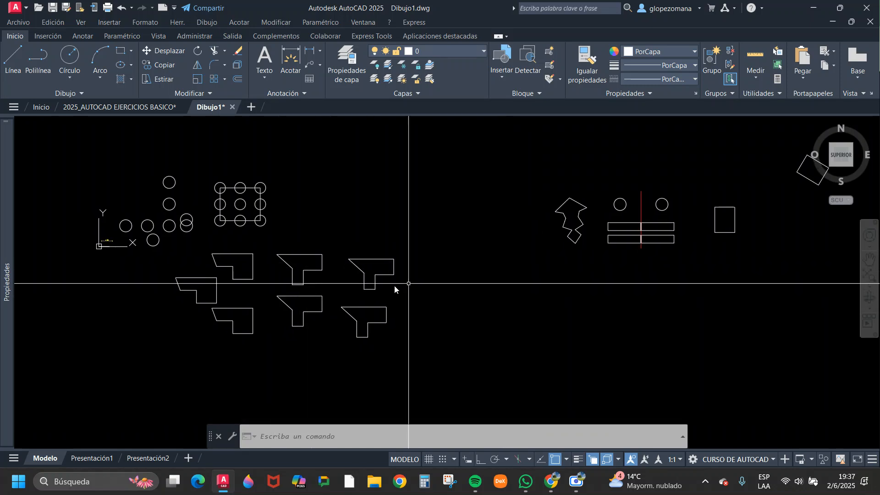
{"action": "left_click", "coordinate": [625, 206]}
{"action": "type", "text": "co"}
{"action": "key", "text": "Return"}
{"action": "left_click", "coordinate": [620, 204]}
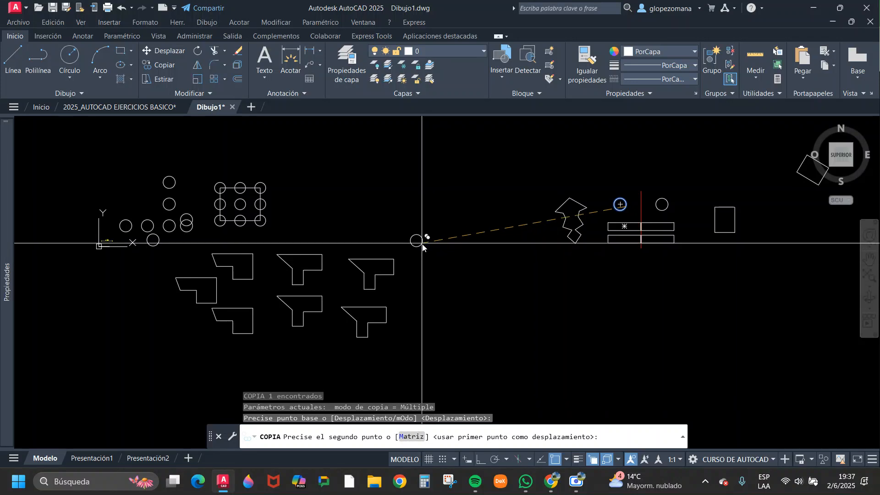
{"action": "scroll", "coordinate": [419, 242], "scroll_direction": "up", "scroll_amount": 2}
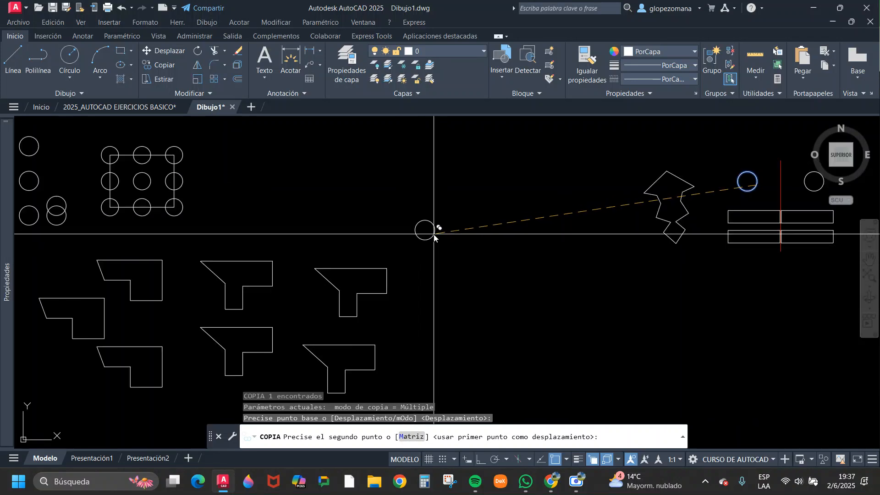
{"action": "left_click", "coordinate": [438, 248]}
{"action": "key", "text": "Escape"}
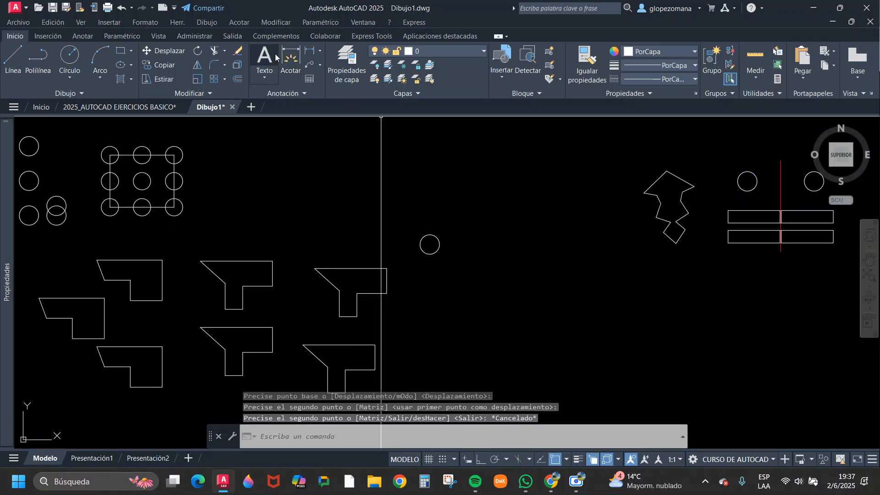
Mirror the copied circle about the slanted edge of the rightmost upper polygon, keeping the source circle.
{"action": "left_click", "coordinate": [197, 65]}
{"action": "left_click", "coordinate": [460, 217]}
{"action": "left_click", "coordinate": [424, 251]}
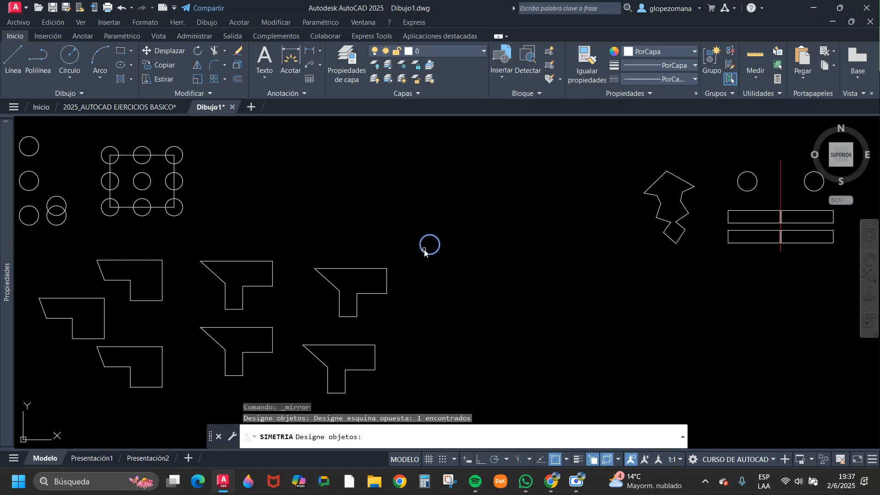
{"action": "scroll", "coordinate": [375, 259], "scroll_direction": "up", "scroll_amount": 4}
{"action": "key", "text": "Return"}
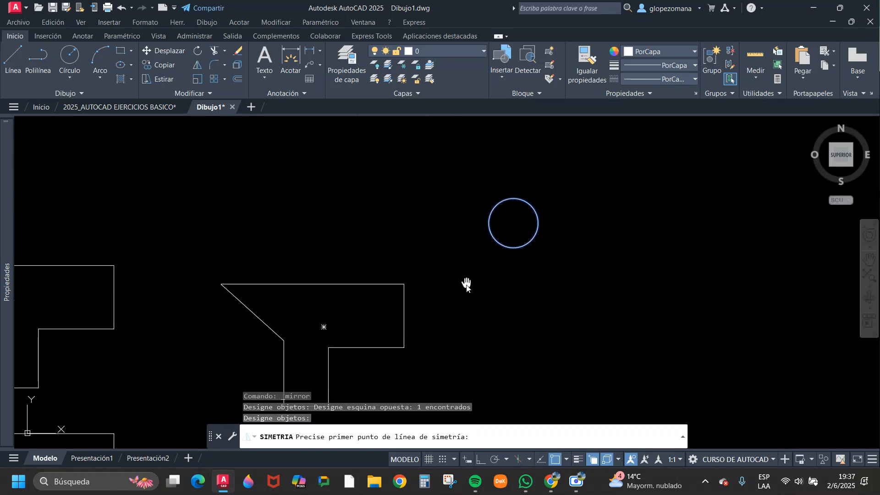
{"action": "middle_click_drag", "start_coordinate": [466, 284], "coordinate": [464, 222]}
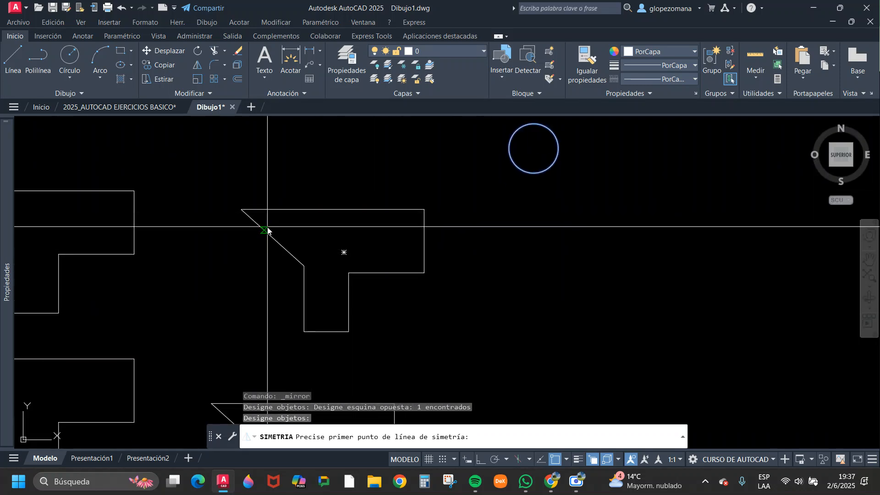
{"action": "left_click", "coordinate": [241, 210]}
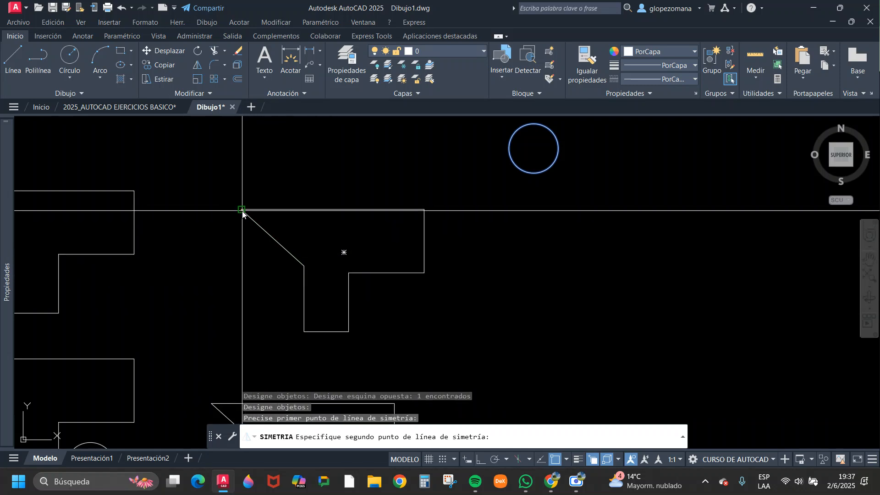
{"action": "left_click", "coordinate": [304, 267]}
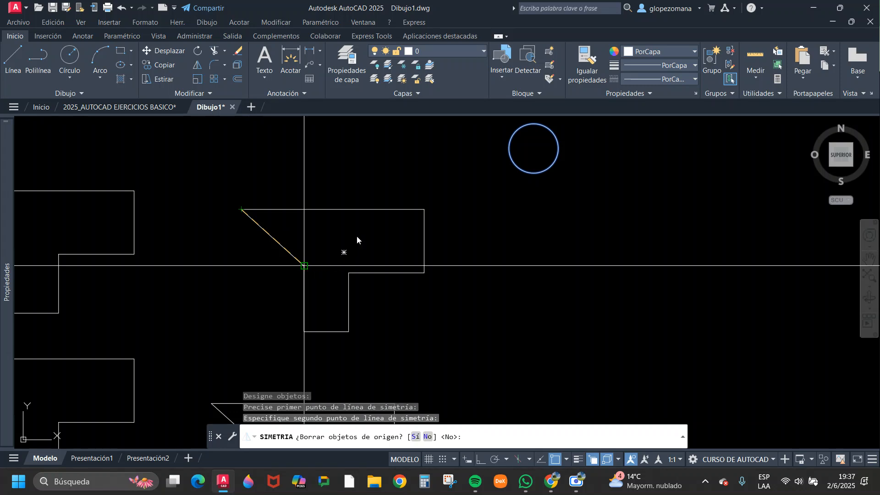
{"action": "key", "text": "Return"}
{"action": "scroll", "coordinate": [379, 232], "scroll_direction": "down", "scroll_amount": 4}
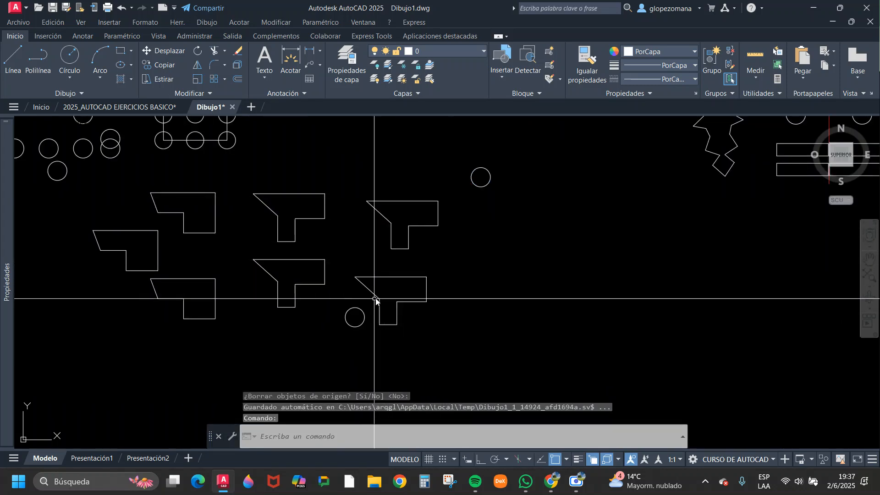
{"action": "left_click", "coordinate": [345, 319]}
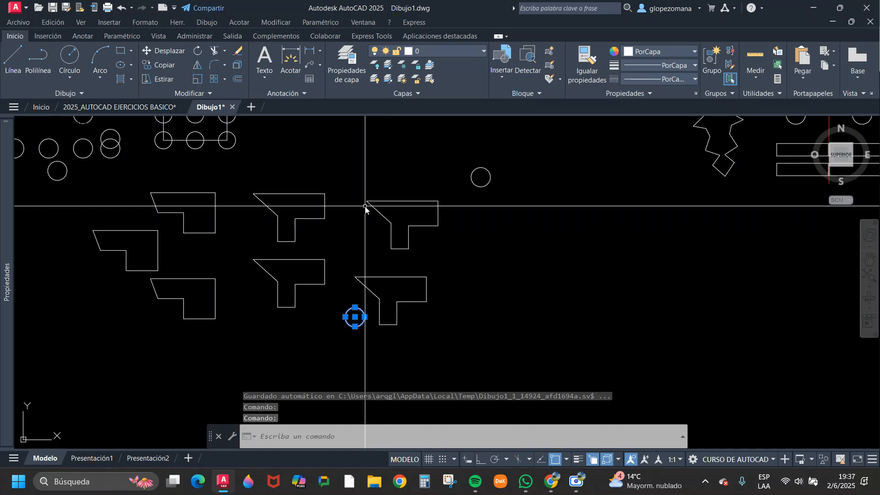
{"action": "key", "text": "Escape"}
Mirror the circle beside the rightmost upper polygon about the slanted line joining the midpoints of its top and lower-right edges, keeping the source.
{"action": "key", "text": "Return"}
{"action": "left_click", "coordinate": [523, 198]}
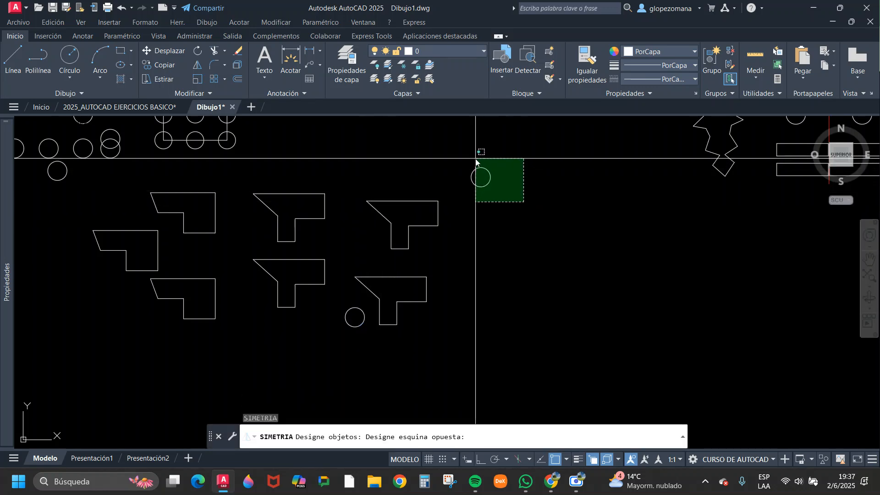
{"action": "left_click", "coordinate": [480, 160]}
{"action": "key", "text": "Return"}
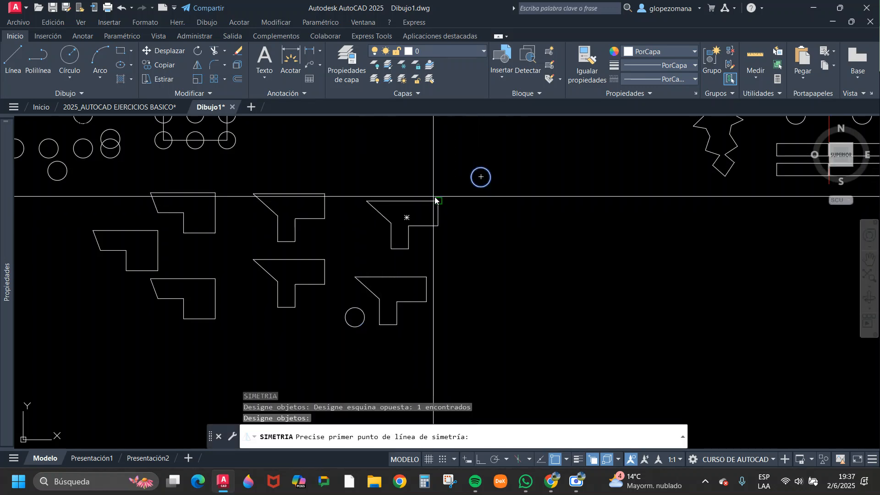
{"action": "left_click", "coordinate": [402, 201]}
{"action": "scroll", "coordinate": [403, 204], "scroll_direction": "up", "scroll_amount": 4}
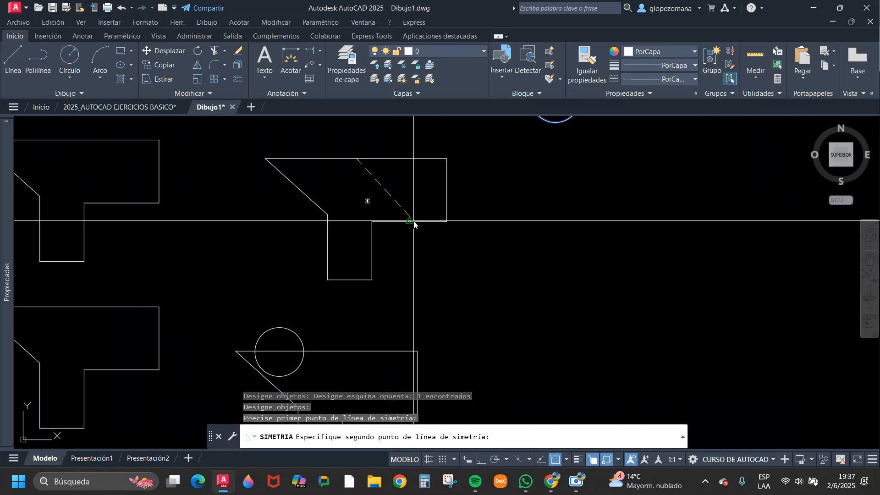
{"action": "left_click", "coordinate": [410, 221]}
{"action": "key", "text": "Return"}
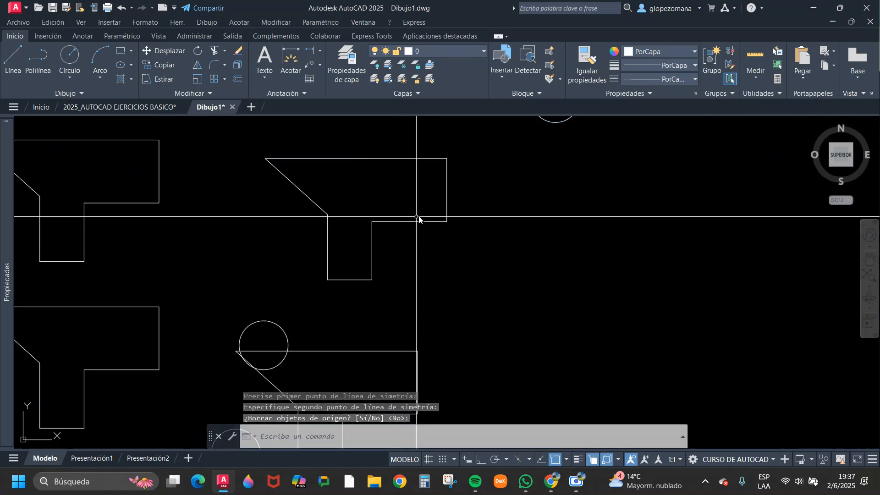
Erase the two mirrored circles beside the rightmost lower polygon, one after the other.
{"action": "middle_click_drag", "start_coordinate": [307, 301], "coordinate": [349, 237]}
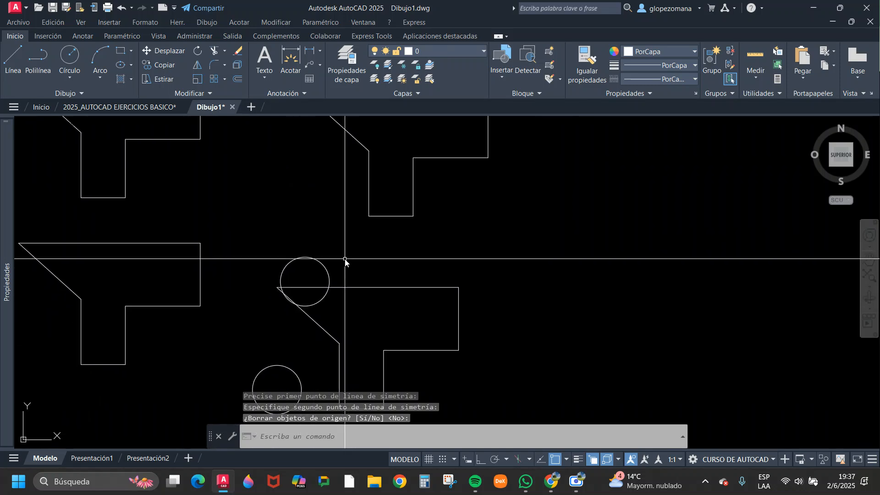
{"action": "left_click", "coordinate": [344, 259]}
{"action": "left_click", "coordinate": [310, 265]}
{"action": "scroll", "coordinate": [385, 228], "scroll_direction": "down", "scroll_amount": 3}
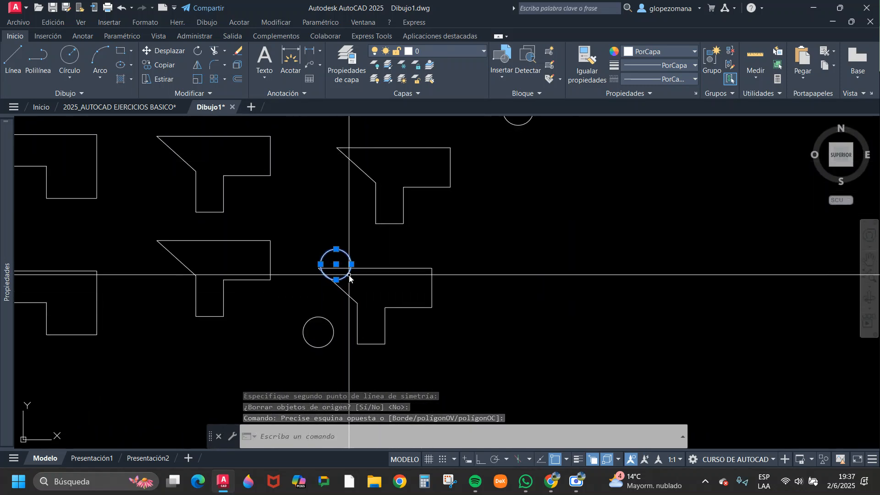
{"action": "type", "text": "b"}
{"action": "key", "text": "Return"}
{"action": "key", "text": "Return"}
{"action": "left_click", "coordinate": [323, 360]}
{"action": "left_click", "coordinate": [314, 340]}
{"action": "key", "text": "Escape"}
Mirror all the figures about a vertical axis just right of the tilted rectangle with ortho on, keeping the source objects.
{"action": "scroll", "coordinate": [339, 321], "scroll_direction": "down", "scroll_amount": 4}
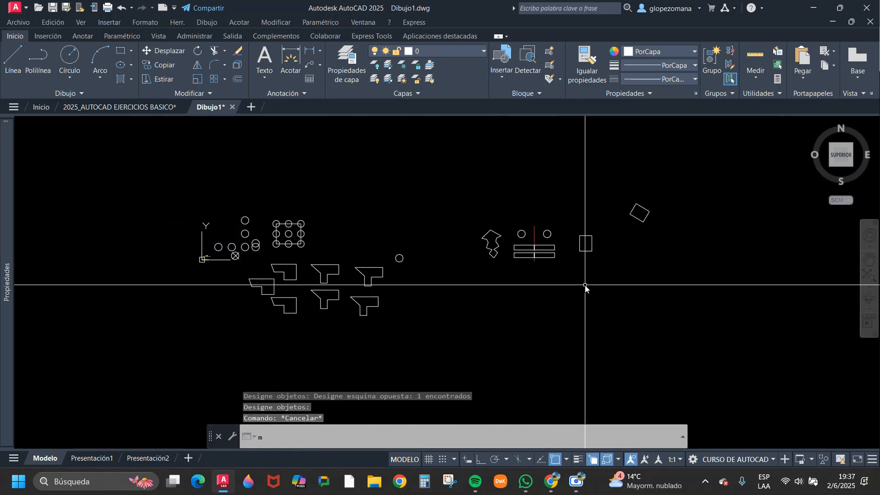
{"action": "type", "text": "i"}
{"action": "key", "text": "Return"}
{"action": "left_click", "coordinate": [707, 167]}
{"action": "left_click", "coordinate": [173, 345]}
{"action": "key", "text": "Return"}
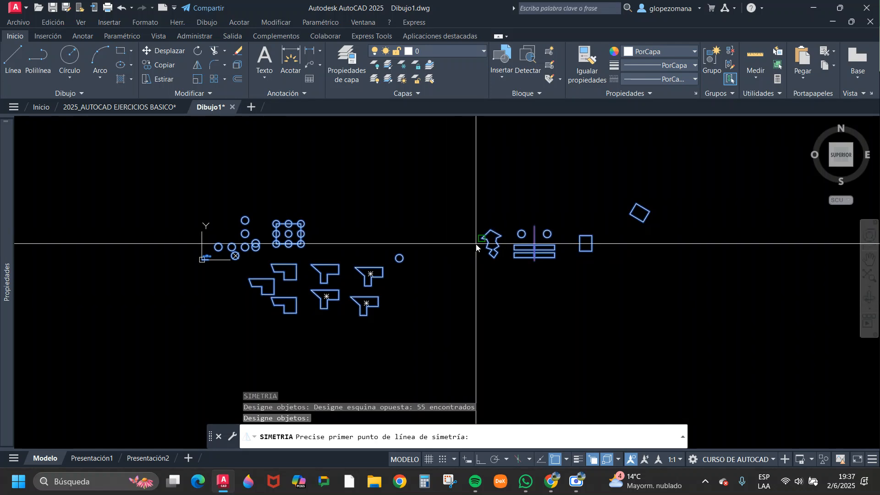
{"action": "left_click", "coordinate": [662, 180]}
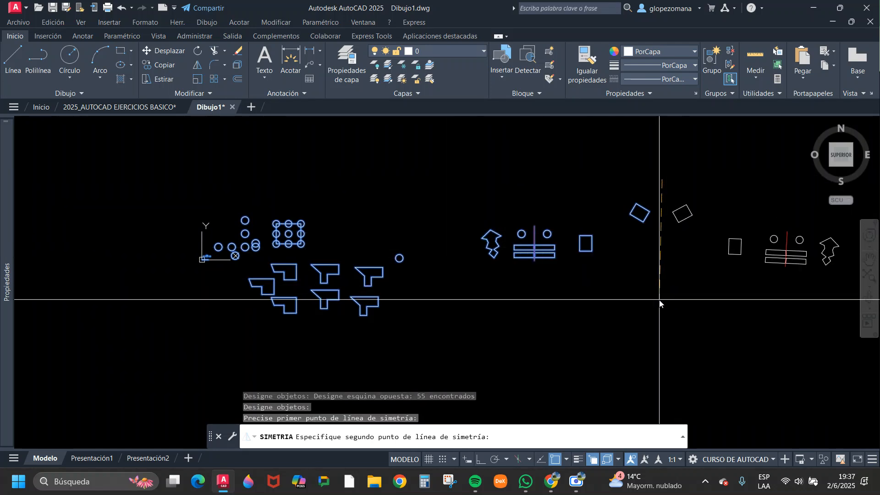
{"action": "key", "text": "F8"}
{"action": "scroll", "coordinate": [518, 293], "scroll_direction": "down", "scroll_amount": 3}
{"action": "scroll", "coordinate": [532, 310], "scroll_direction": "up", "scroll_amount": 2}
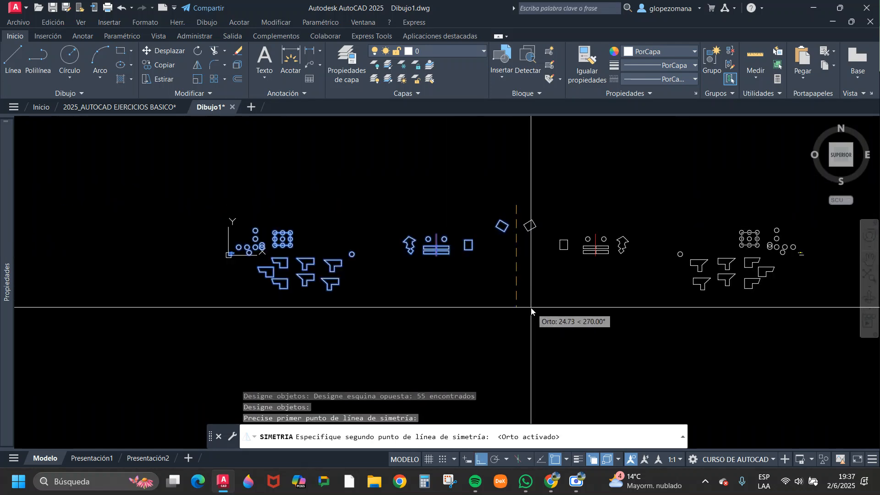
{"action": "middle_click_drag", "start_coordinate": [531, 309], "coordinate": [442, 297]}
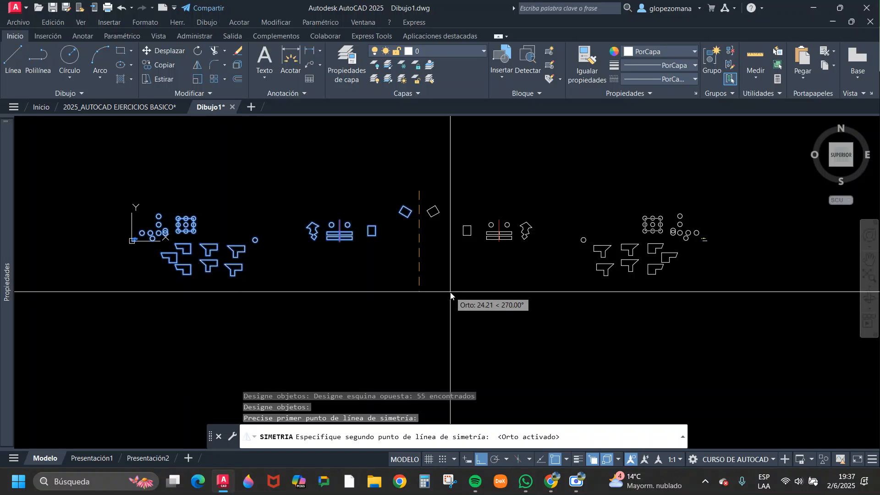
{"action": "left_click", "coordinate": [445, 294]}
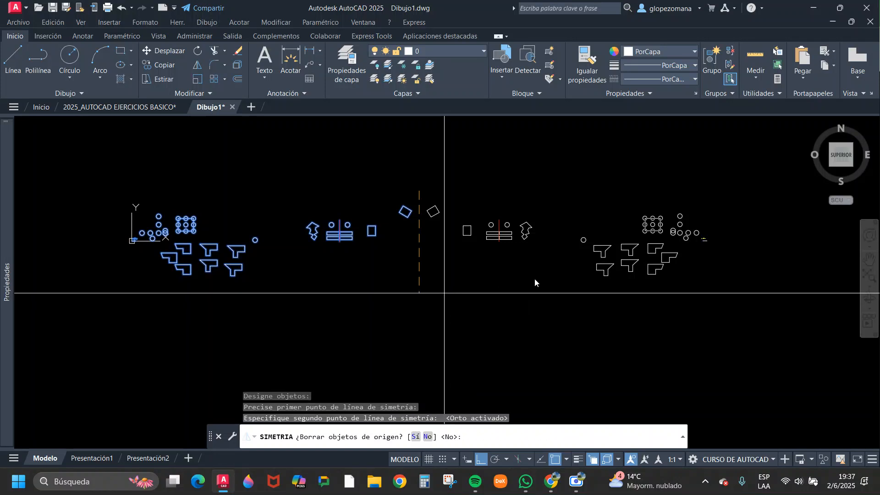
{"action": "key", "text": "Return"}
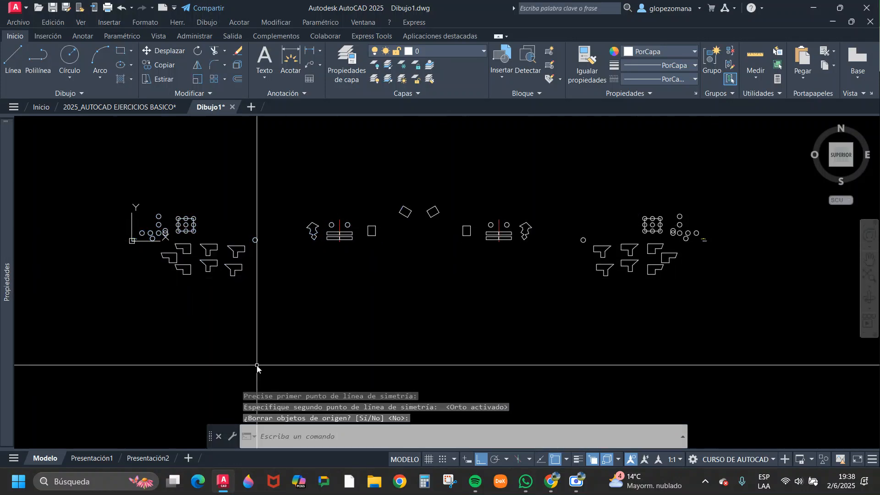
Mirror the whole drawing about a horizontal axis just above the figures, keeping the source objects.
{"action": "key", "text": "Return"}
{"action": "scroll", "coordinate": [706, 227], "scroll_direction": "down", "scroll_amount": 3}
{"action": "left_click", "coordinate": [722, 209]}
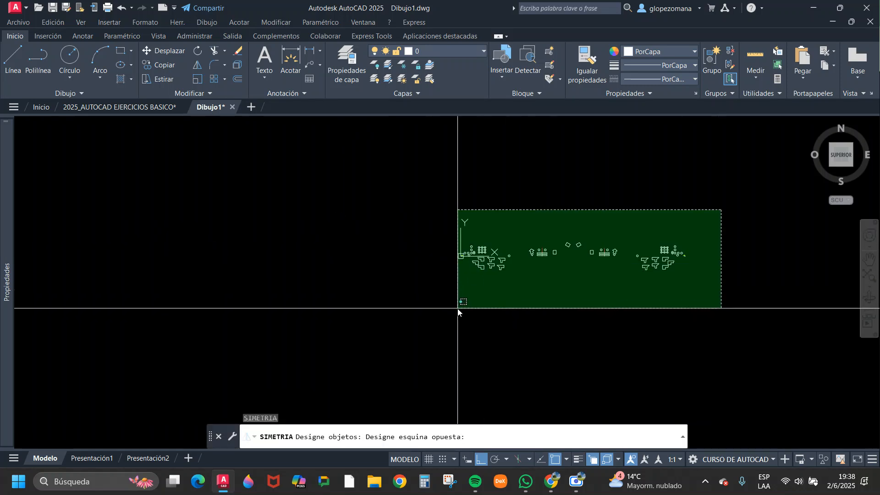
{"action": "left_click", "coordinate": [458, 308]}
{"action": "key", "text": "Return"}
{"action": "left_click", "coordinate": [430, 239]}
{"action": "left_click", "coordinate": [373, 230]}
{"action": "key", "text": "Return"}
{"action": "key", "text": "Return"}
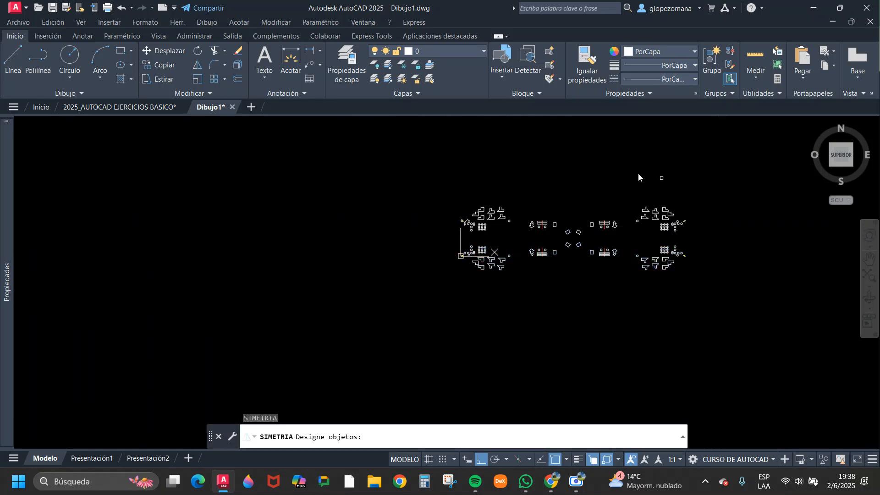
Mirror every figure except the leftmost group about a vertical axis just left of the drawing, keeping the source objects.
{"action": "left_click", "coordinate": [548, 311]}
{"action": "left_click", "coordinate": [571, 196]}
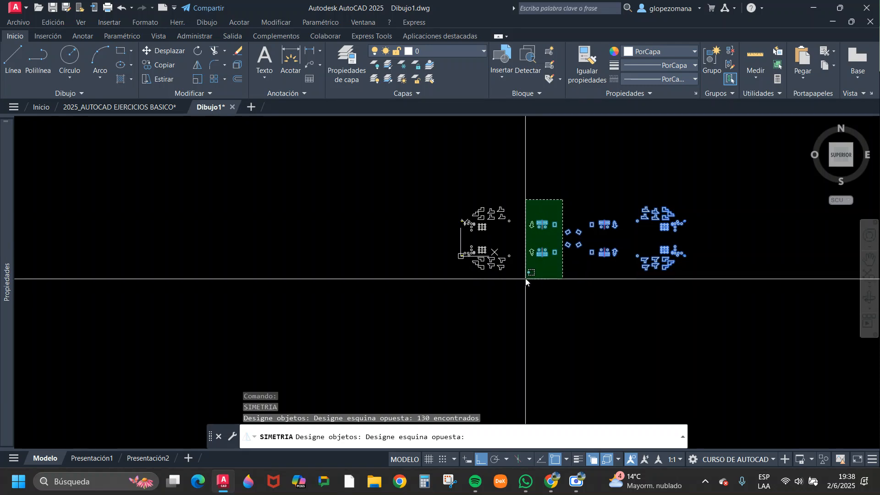
{"action": "left_click", "coordinate": [527, 280]}
{"action": "key", "text": "Return"}
{"action": "left_click", "coordinate": [450, 202]}
{"action": "left_click", "coordinate": [450, 285]}
{"action": "key", "text": "Return"}
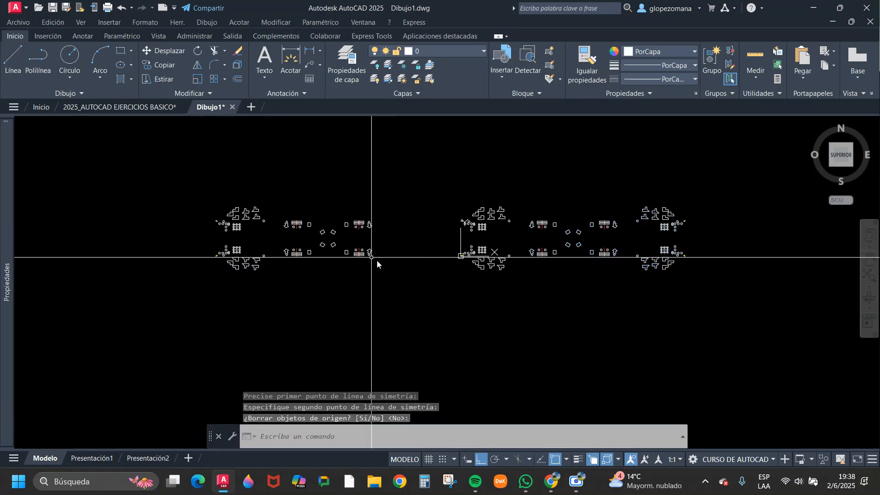
Mirror the right half of the left-hand copy about a vertical axis just beyond its right side, keeping the source objects.
{"action": "key", "text": "Return"}
{"action": "left_click", "coordinate": [392, 200]}
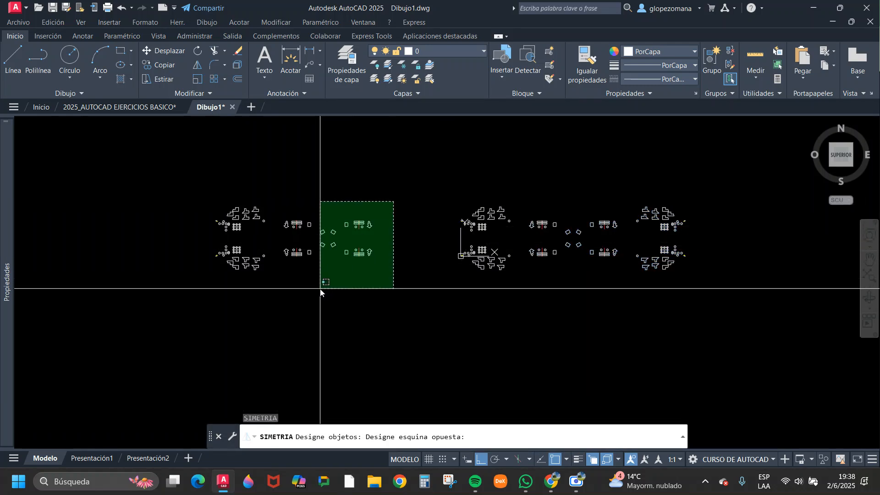
{"action": "left_click", "coordinate": [320, 295]}
{"action": "key", "text": "Return"}
{"action": "left_click", "coordinate": [380, 209]}
{"action": "key", "text": "Escape"}
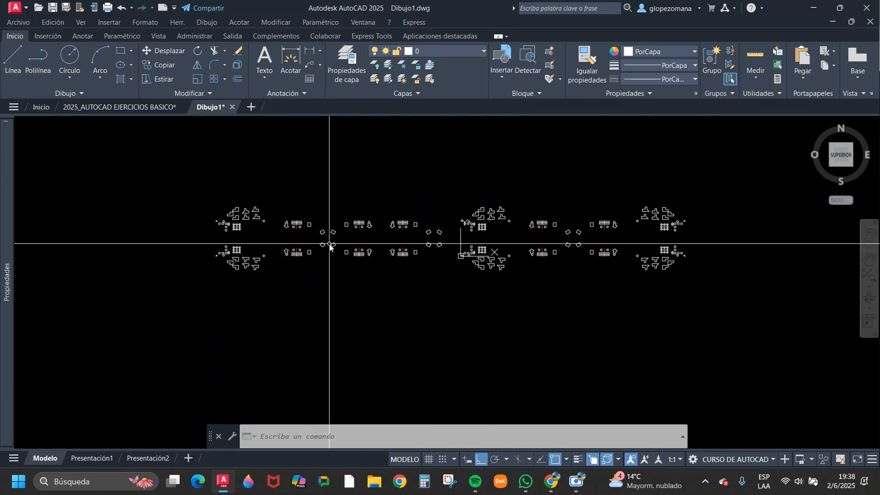
Examine the mirrored groups of figures across the drawing.
{"action": "scroll", "coordinate": [311, 206], "scroll_direction": "up", "scroll_amount": 2}
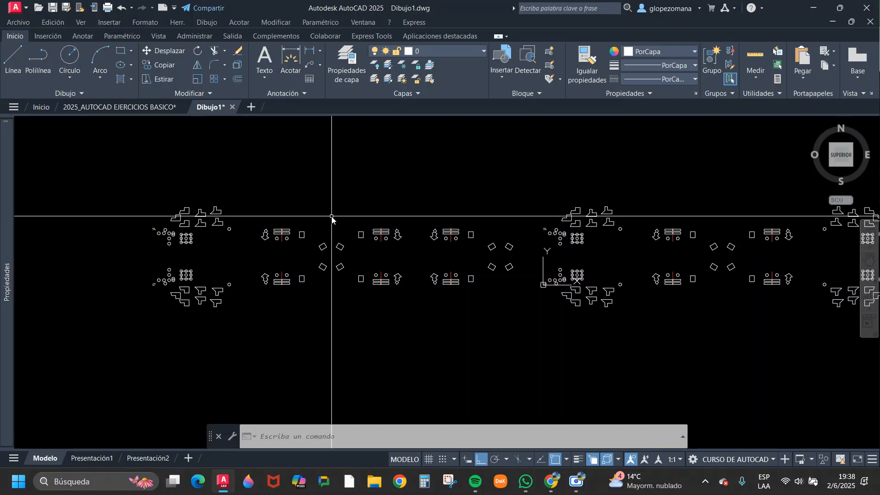
{"action": "mouse_move", "coordinate": [706, 294]}
{"action": "middle_mouse_down"}
{"action": "mouse_move", "coordinate": [426, 265]}
{"action": "mouse_move", "coordinate": [435, 246]}
{"action": "middle_mouse_up"}
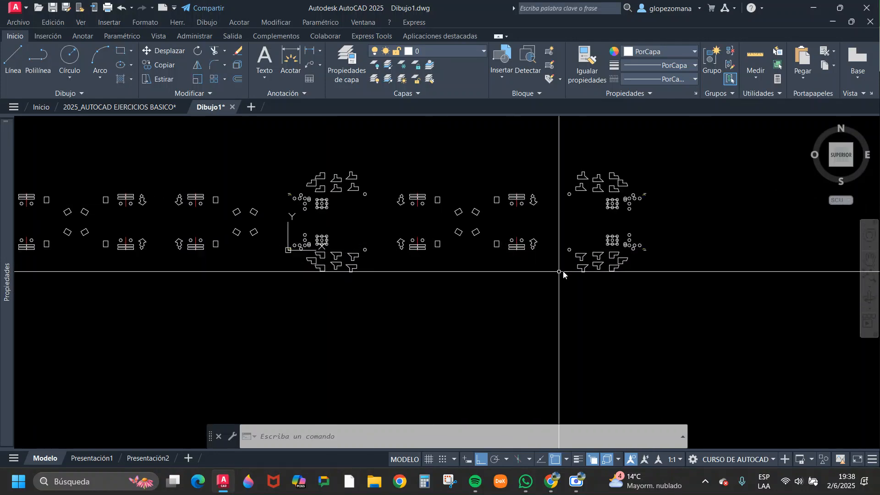
{"action": "scroll", "coordinate": [614, 214], "scroll_direction": "up", "scroll_amount": 2}
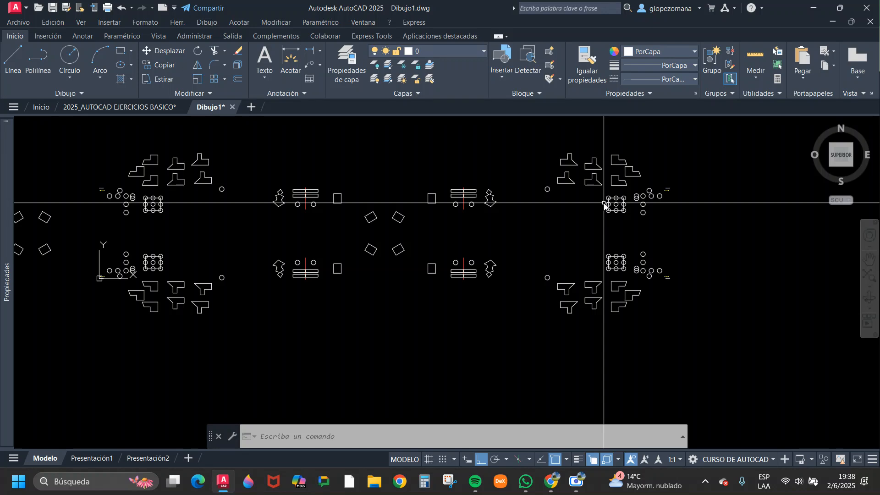
{"action": "scroll", "coordinate": [489, 267], "scroll_direction": "down", "scroll_amount": 4}
{"action": "scroll", "coordinate": [376, 253], "scroll_direction": "up", "scroll_amount": 4}
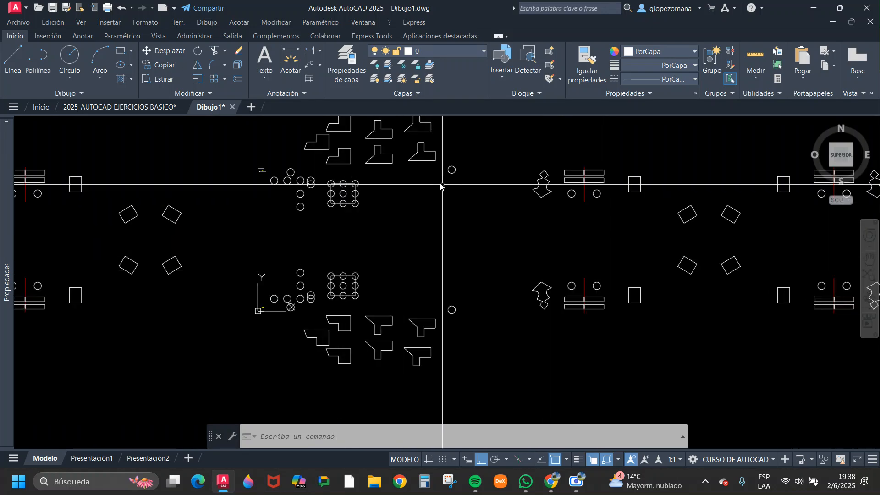
{"action": "scroll", "coordinate": [433, 181], "scroll_direction": "up", "scroll_amount": 2}
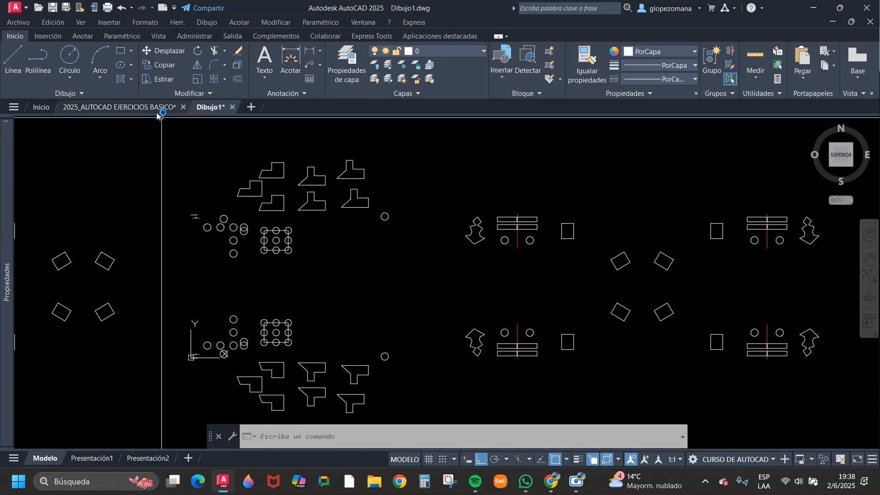
Switch to the drawing 2025_AUTOCAD EJERCICIOS BASICO and locate the Unidad 3 line exercise sheet.
{"action": "left_click", "coordinate": [143, 103]}
{"action": "scroll", "coordinate": [614, 250], "scroll_direction": "down", "scroll_amount": 6}
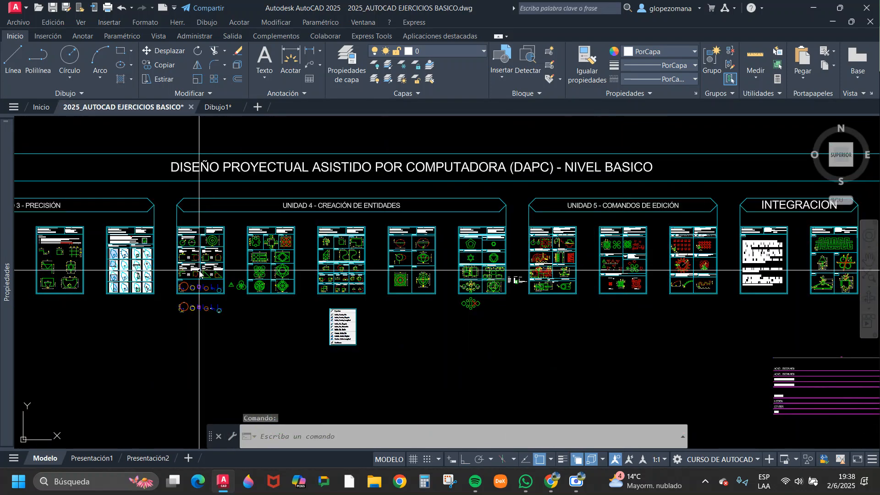
{"action": "middle_click_drag", "start_coordinate": [172, 271], "coordinate": [395, 271]}
{"action": "scroll", "coordinate": [275, 275], "scroll_direction": "up", "scroll_amount": 4}
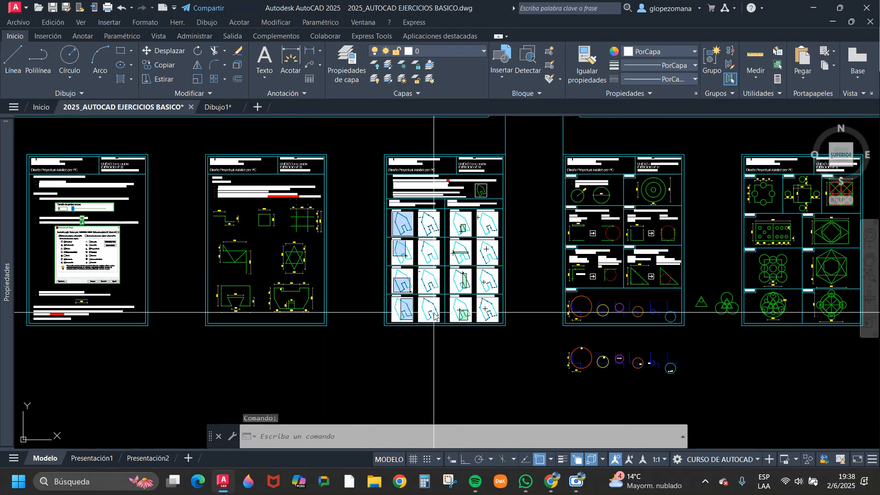
{"action": "middle_click_drag", "start_coordinate": [434, 316], "coordinate": [373, 310]}
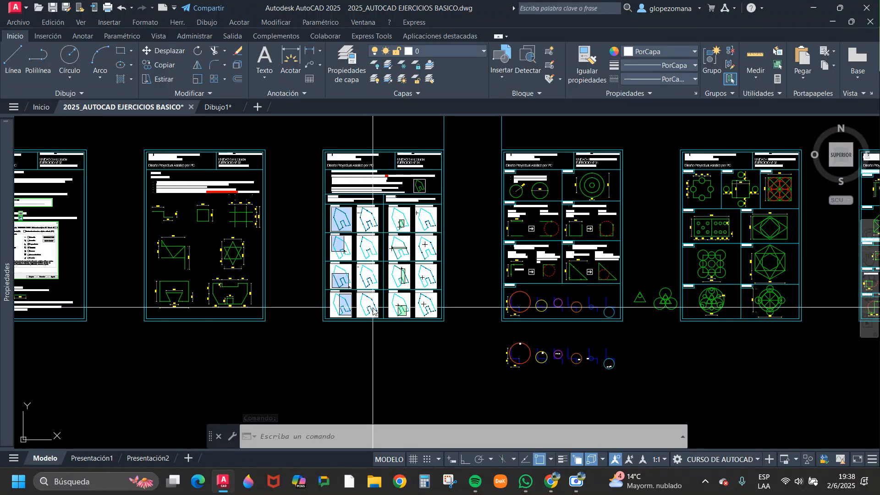
{"action": "scroll", "coordinate": [220, 205], "scroll_direction": "up", "scroll_amount": 8}
{"action": "scroll", "coordinate": [236, 204], "scroll_direction": "down", "scroll_amount": 2}
{"action": "middle_click_drag", "start_coordinate": [243, 204], "coordinate": [359, 206]}
{"action": "scroll", "coordinate": [360, 208], "scroll_direction": "down", "scroll_amount": 2}
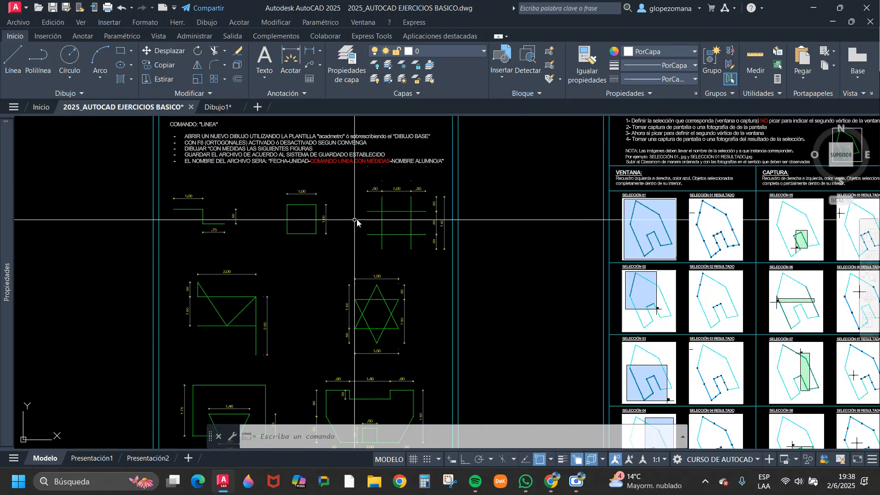
Examine the instructions and dimensioned figures of Unidad 3 Ejercicio Nº 03, Comando Linea con Medidas.
{"action": "scroll", "coordinate": [325, 221], "scroll_direction": "up", "scroll_amount": 2}
{"action": "scroll", "coordinate": [334, 227], "scroll_direction": "down", "scroll_amount": 4}
{"action": "middle_click_drag", "start_coordinate": [381, 263], "coordinate": [350, 355]}
{"action": "scroll", "coordinate": [337, 220], "scroll_direction": "up", "scroll_amount": 6}
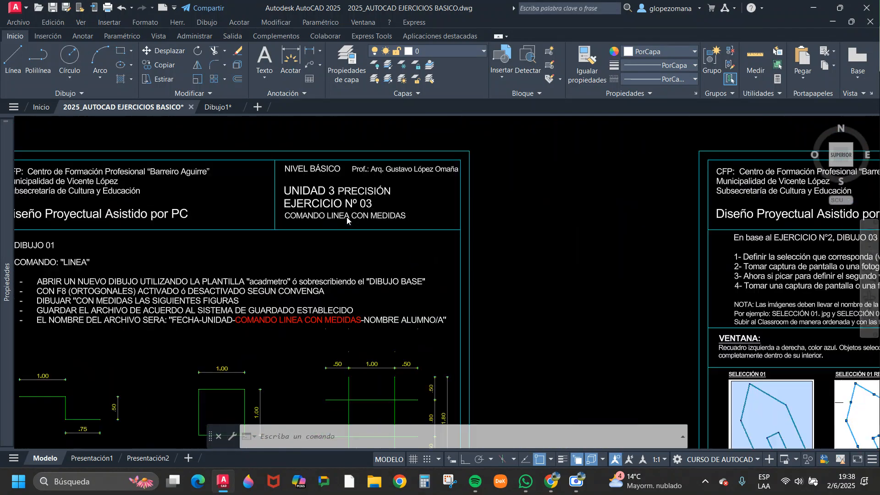
{"action": "middle_click_drag", "start_coordinate": [446, 284], "coordinate": [444, 264]}
{"action": "scroll", "coordinate": [444, 268], "scroll_direction": "down", "scroll_amount": 5}
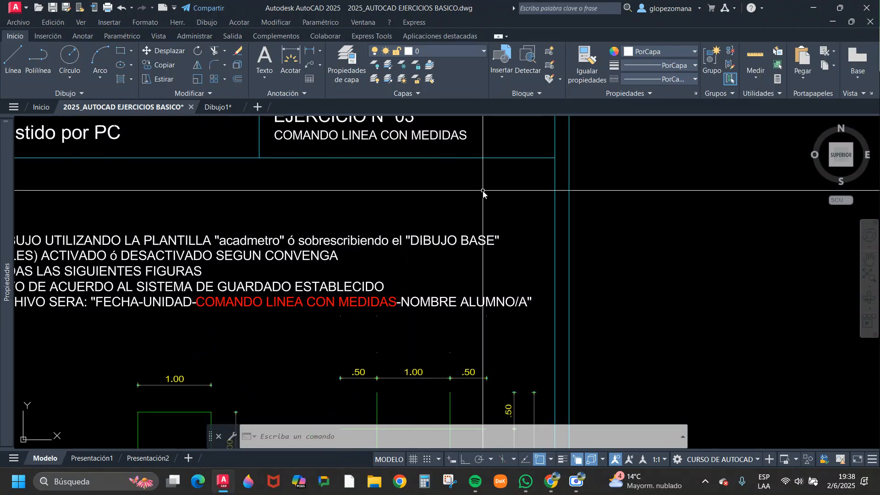
{"action": "scroll", "coordinate": [492, 302], "scroll_direction": "up", "scroll_amount": 3}
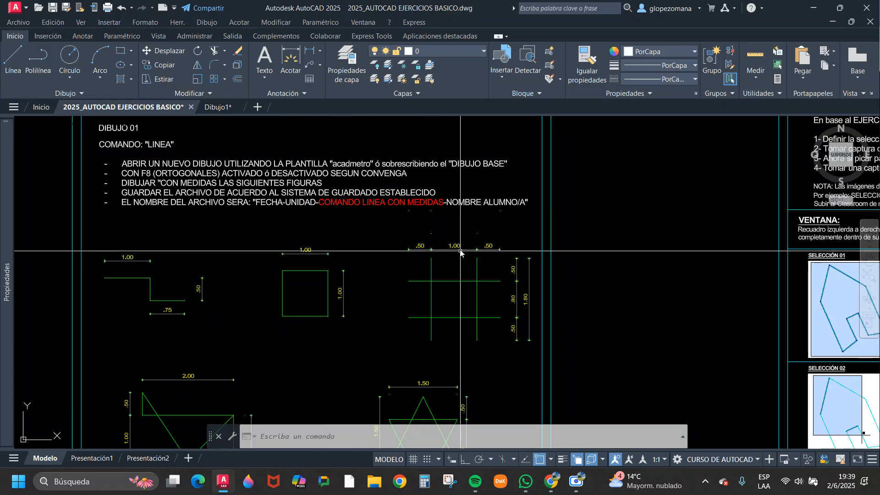
{"action": "scroll", "coordinate": [407, 187], "scroll_direction": "down", "scroll_amount": 3}
{"action": "middle_click_drag", "start_coordinate": [430, 229], "coordinate": [330, 246]}
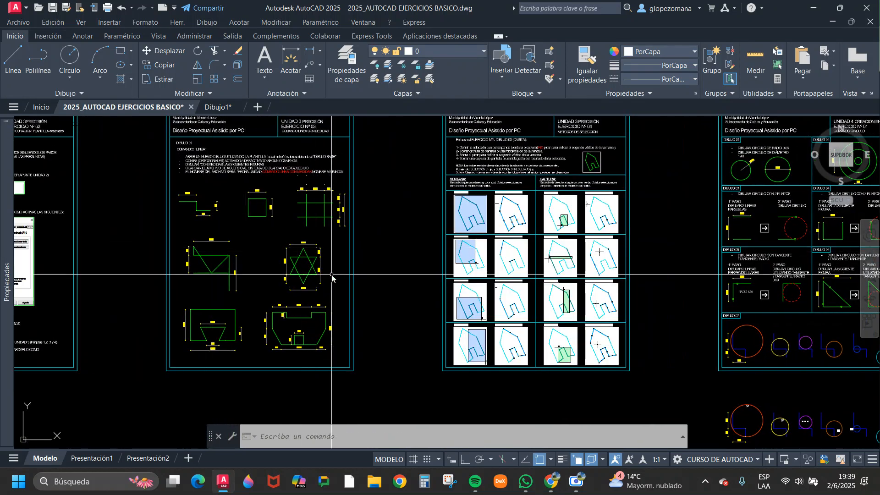
Examine the Unidad 4 circle exercise sheet, focusing on the two-point circle of Dibujo 03.
{"action": "middle_click_drag", "start_coordinate": [428, 278], "coordinate": [304, 265]}
{"action": "scroll", "coordinate": [609, 156], "scroll_direction": "up", "scroll_amount": 2}
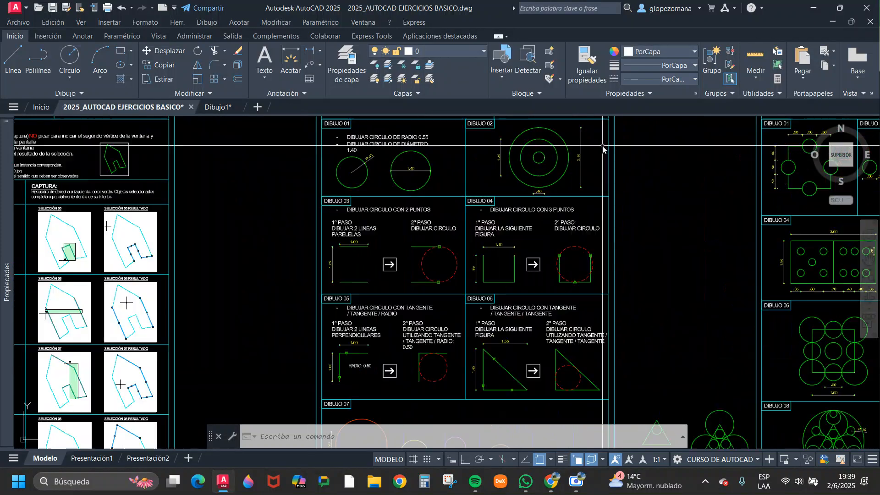
{"action": "middle_click_drag", "start_coordinate": [511, 273], "coordinate": [336, 224]}
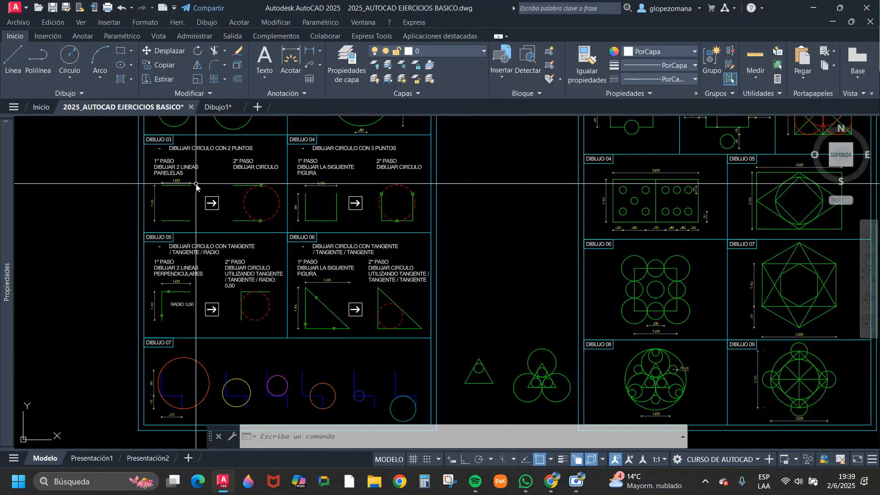
{"action": "scroll", "coordinate": [174, 183], "scroll_direction": "up", "scroll_amount": 4}
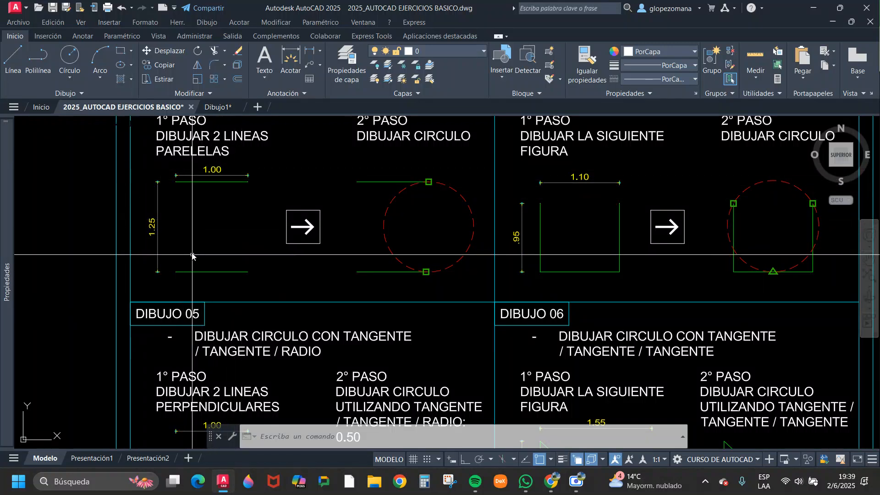
Examine the remaining Unidad 4 circle figures and the Ejercicio Nº 02 Comando Linea - Circulo sheet.
{"action": "scroll", "coordinate": [321, 254], "scroll_direction": "down", "scroll_amount": 5}
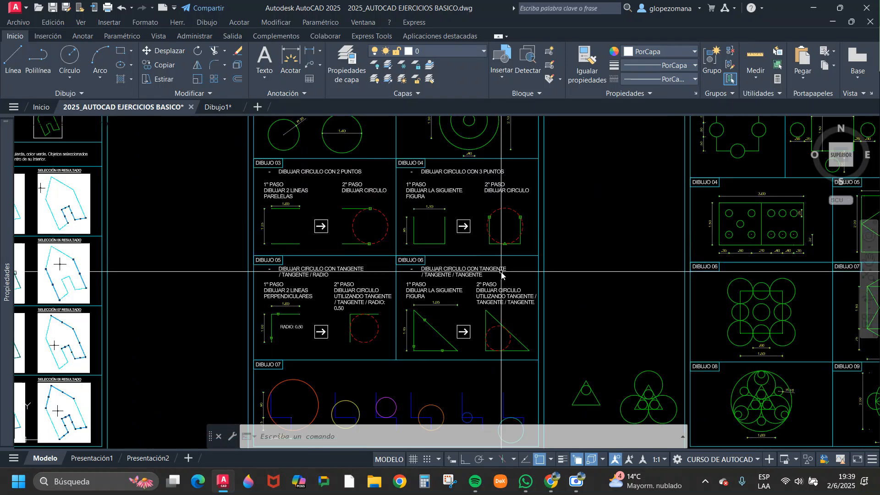
{"action": "scroll", "coordinate": [371, 262], "scroll_direction": "up", "scroll_amount": 1}
{"action": "scroll", "coordinate": [579, 261], "scroll_direction": "up", "scroll_amount": 5}
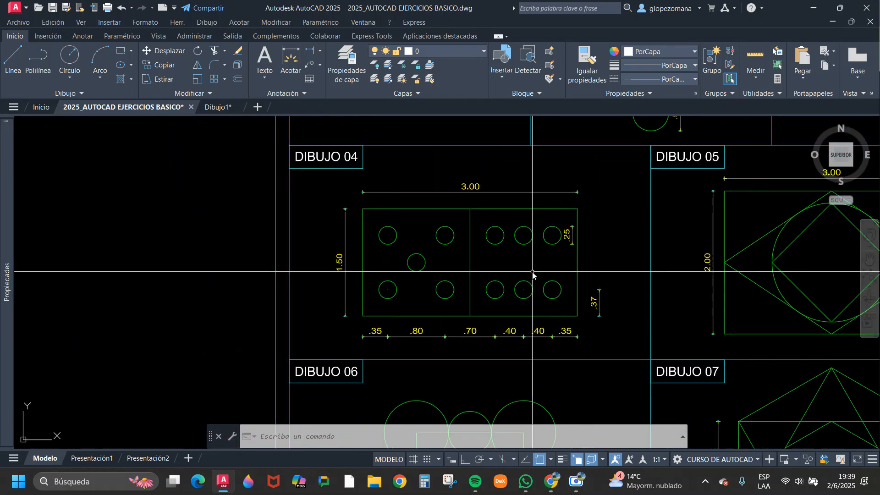
{"action": "scroll", "coordinate": [516, 269], "scroll_direction": "down", "scroll_amount": 5}
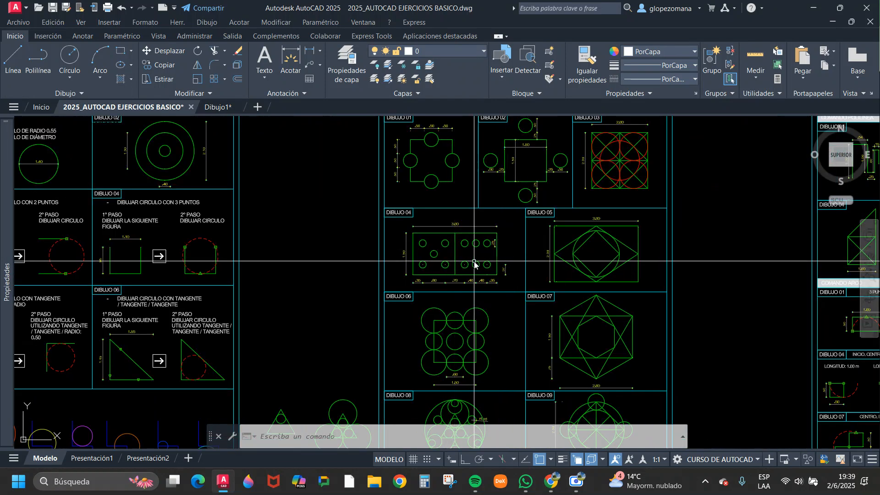
{"action": "scroll", "coordinate": [482, 259], "scroll_direction": "up", "scroll_amount": 3}
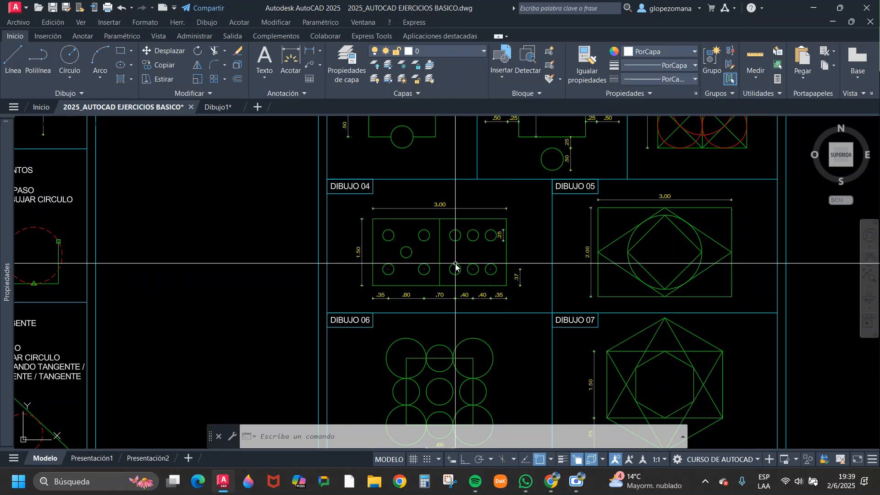
{"action": "middle_click_drag", "start_coordinate": [531, 206], "coordinate": [487, 346]}
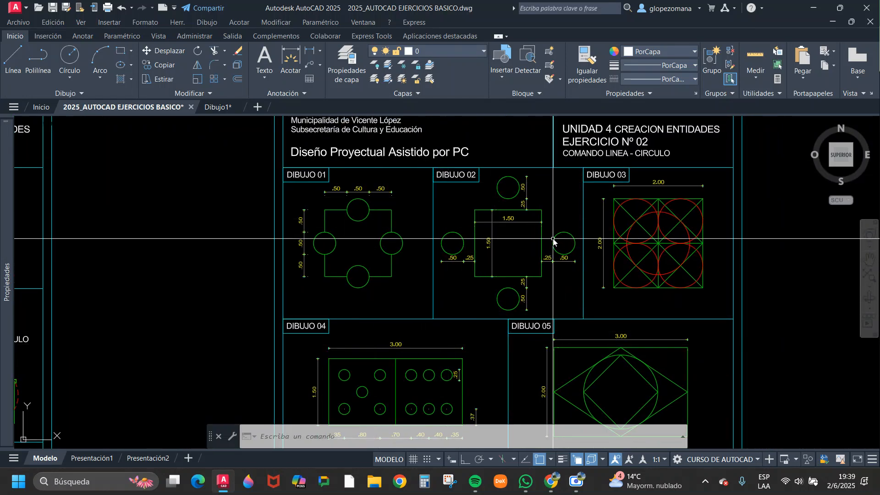
{"action": "scroll", "coordinate": [564, 246], "scroll_direction": "down", "scroll_amount": 4}
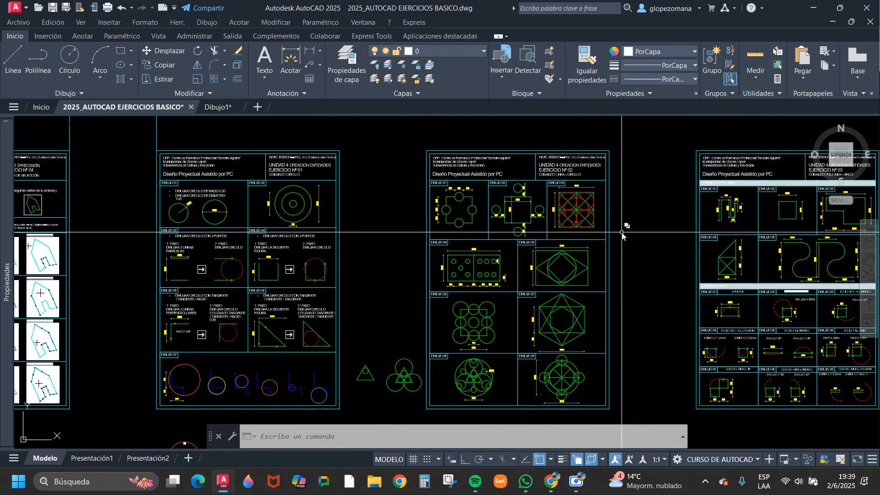
Locate the Unidad 5 - Comandos de Edición exercise sheets, focusing on Ejercicio N°1.
{"action": "scroll", "coordinate": [390, 208], "scroll_direction": "down", "scroll_amount": 5}
{"action": "middle_click_drag", "start_coordinate": [515, 229], "coordinate": [389, 229]}
{"action": "middle_click_drag", "start_coordinate": [603, 230], "coordinate": [501, 252]}
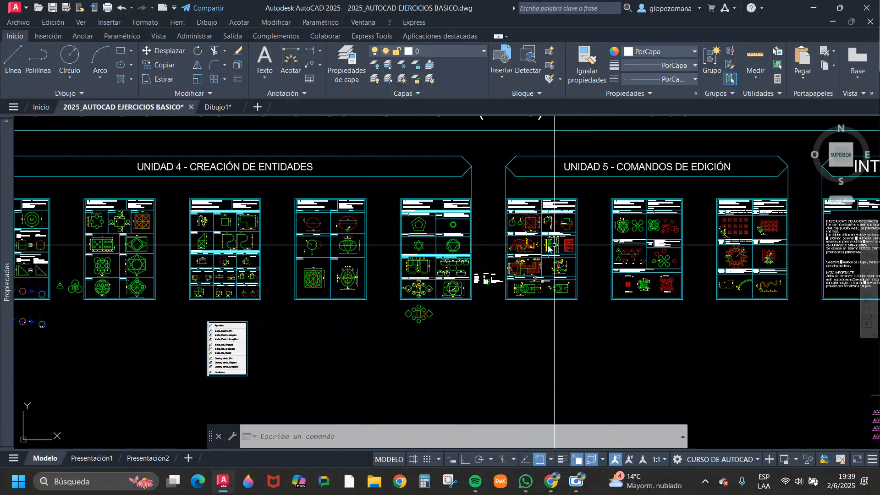
{"action": "scroll", "coordinate": [600, 264], "scroll_direction": "up", "scroll_amount": 2}
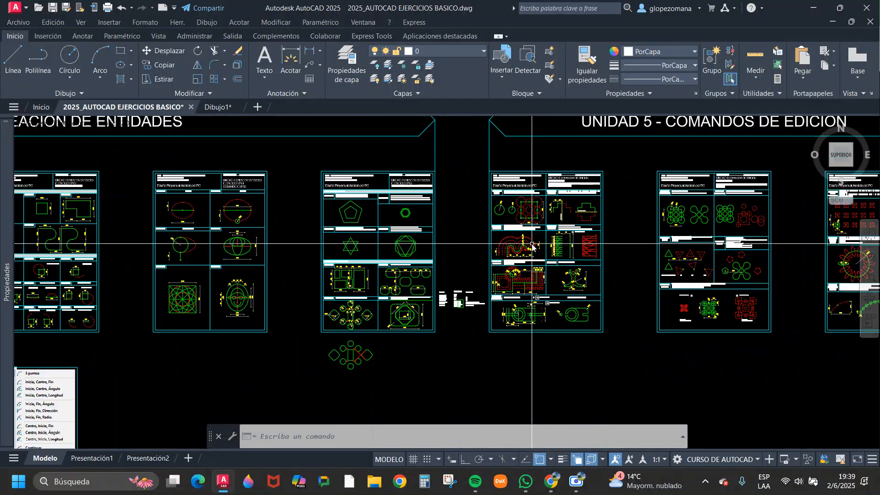
{"action": "middle_click_drag", "start_coordinate": [547, 302], "coordinate": [517, 248]}
{"action": "scroll", "coordinate": [517, 248], "scroll_direction": "up", "scroll_amount": 2}
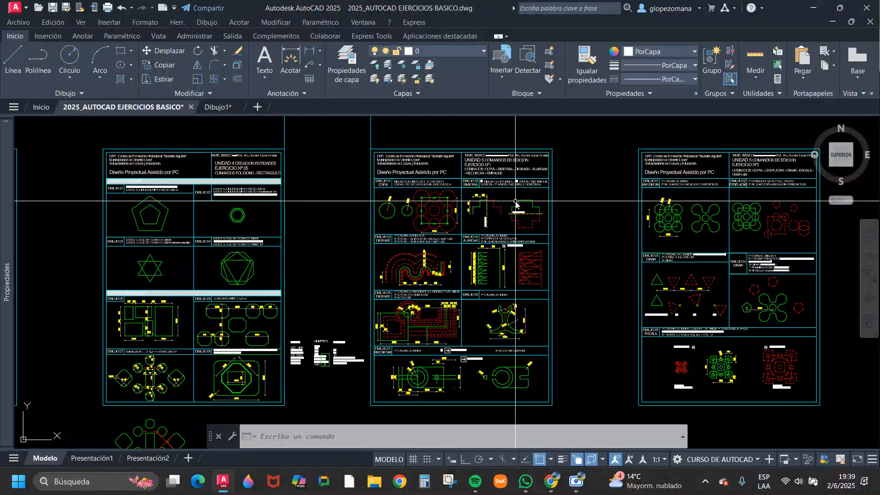
Switch to the drawing Dibujo1 and bring the mirrored groups of figures into view.
{"action": "left_click", "coordinate": [219, 106]}
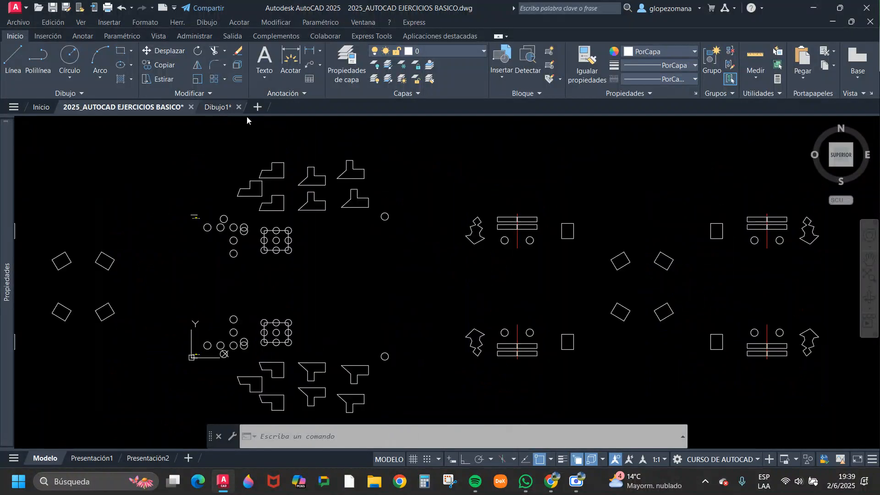
{"action": "scroll", "coordinate": [529, 244], "scroll_direction": "down", "scroll_amount": 5}
{"action": "middle_click_drag", "start_coordinate": [617, 258], "coordinate": [507, 254]}
{"action": "scroll", "coordinate": [508, 251], "scroll_direction": "up", "scroll_amount": 4}
{"action": "key", "text": "Escape"}
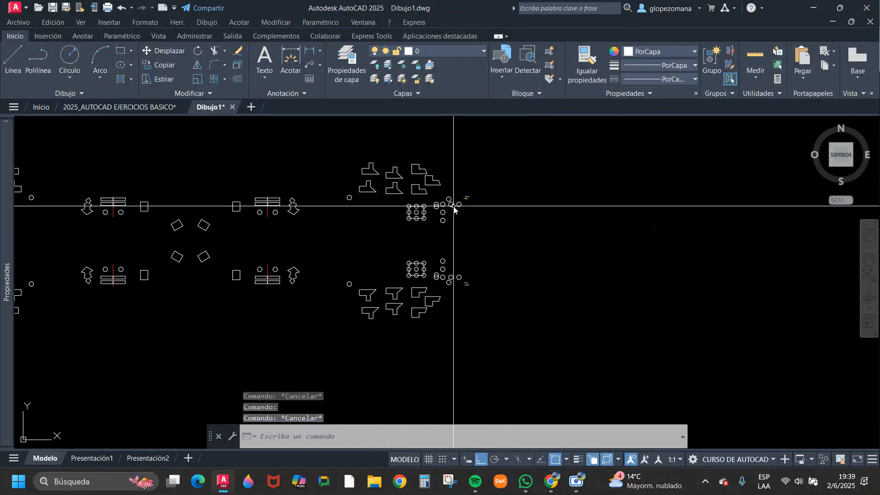
{"action": "scroll", "coordinate": [457, 207], "scroll_direction": "up", "scroll_amount": 1}
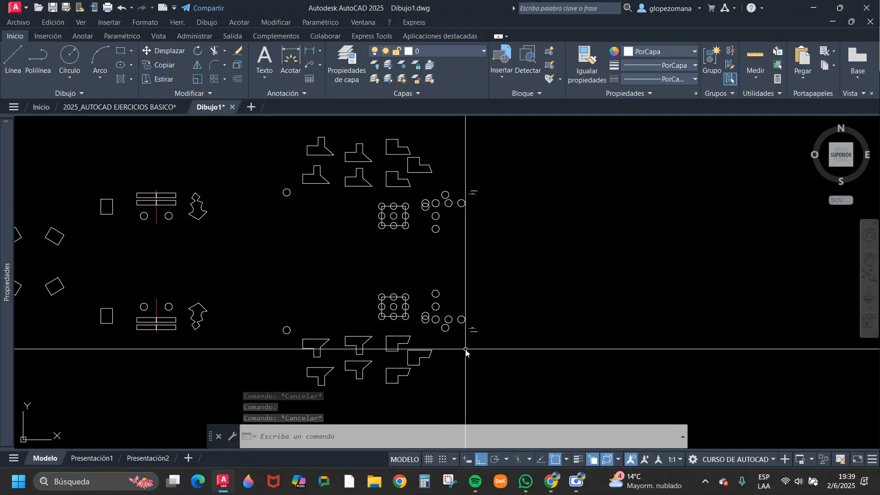
Switch to Chrome, open the DAPC-05-COMANDOS DE EDICION PDF and find section 4, Desfase – Offset.
{"action": "left_click", "coordinate": [554, 486]}
{"action": "left_click", "coordinate": [426, 420]}
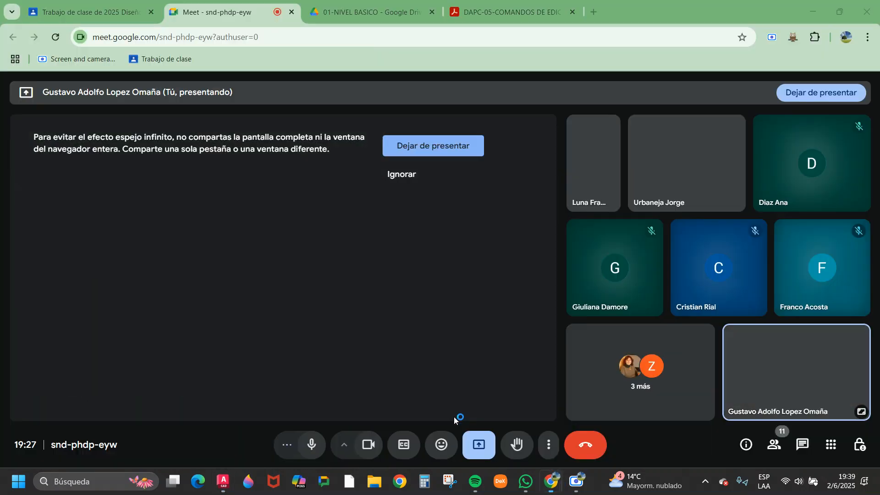
{"action": "left_click", "coordinate": [385, 13]}
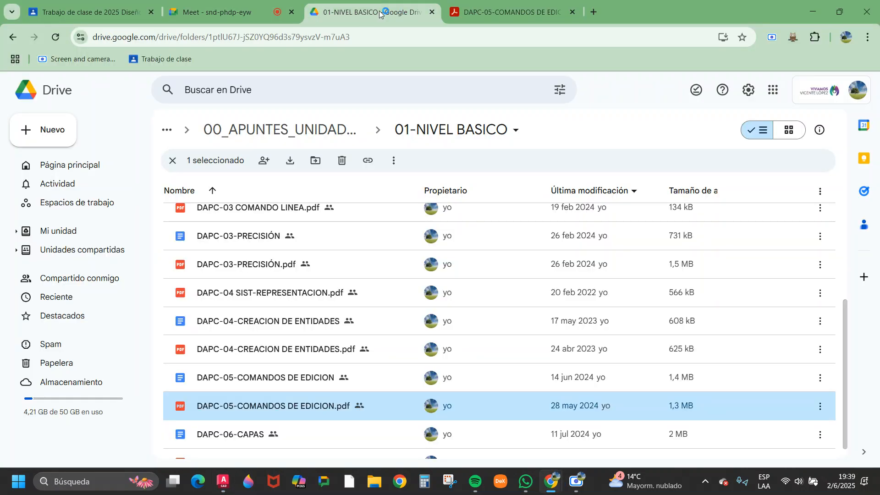
{"action": "left_click", "coordinate": [497, 6]}
{"action": "scroll", "coordinate": [451, 250], "scroll_direction": "down", "scroll_amount": 10}
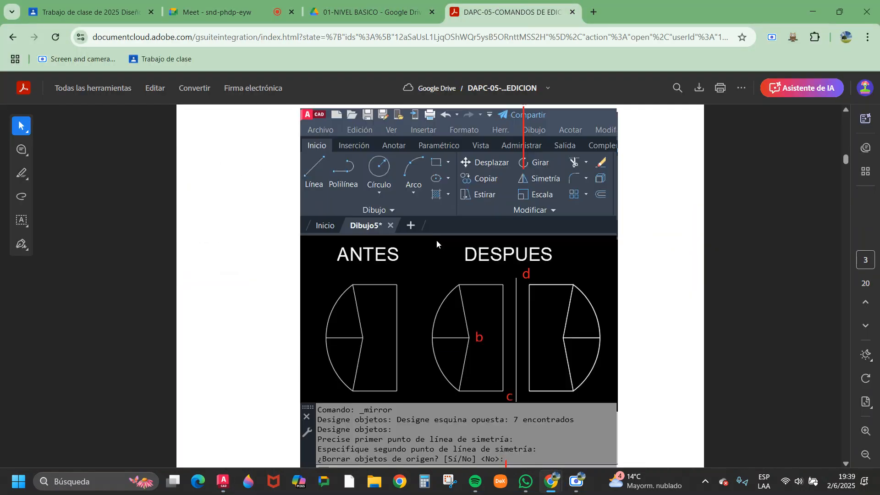
{"action": "scroll", "coordinate": [439, 241], "scroll_direction": "down", "scroll_amount": 3}
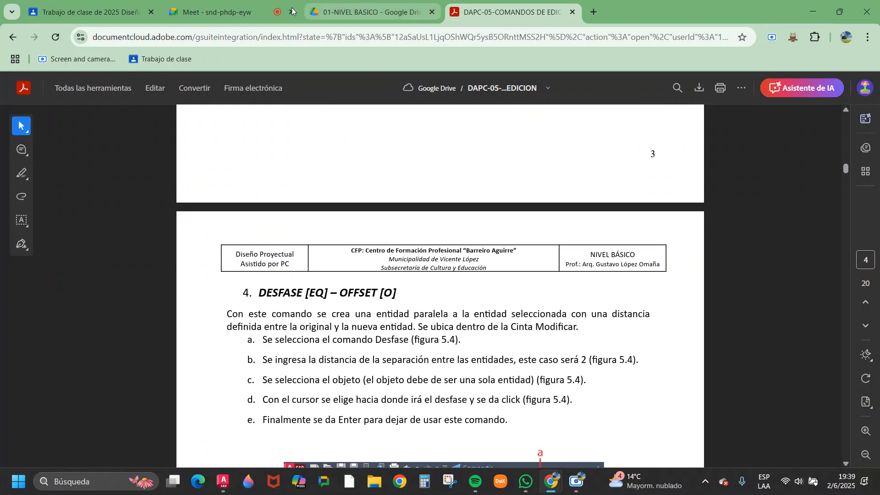
Switch to AutoCAD's 2025_AUTOCAD EJERCICIOS BASICO drawing and read the command list of Unidad 5 Ejercicio N°1.
{"action": "left_click", "coordinate": [223, 481]}
{"action": "left_click", "coordinate": [133, 108]}
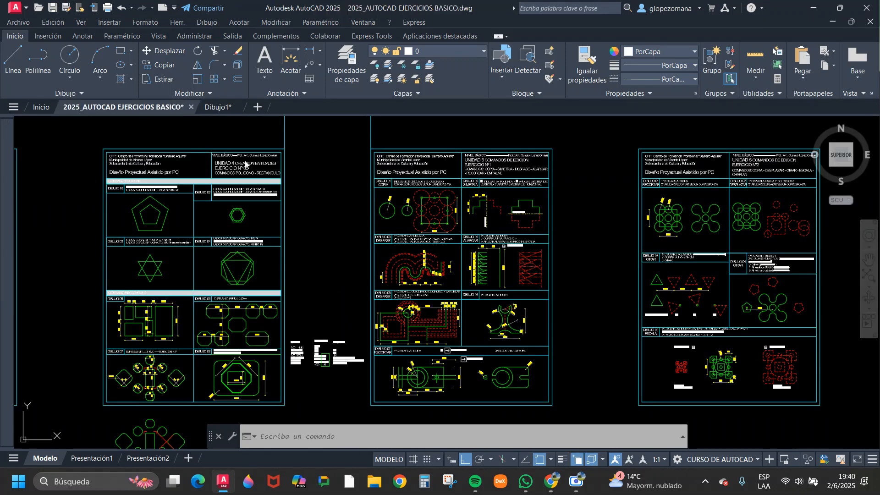
{"action": "scroll", "coordinate": [508, 158], "scroll_direction": "up", "scroll_amount": 8}
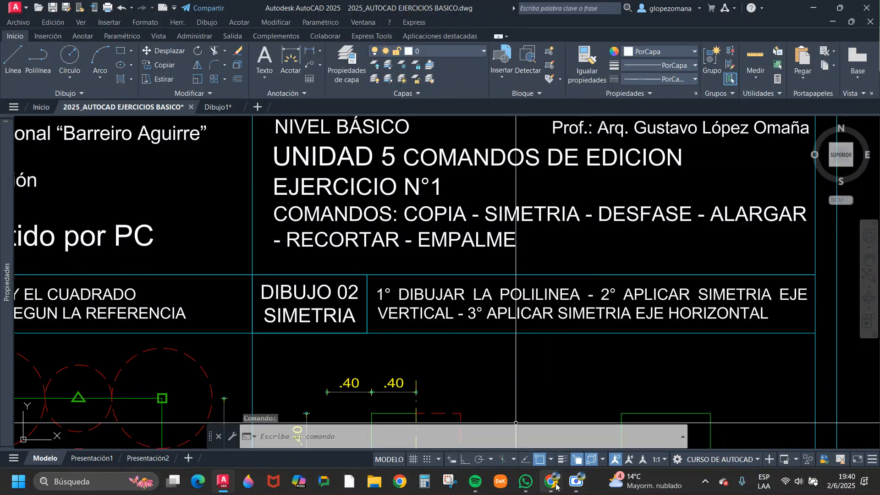
Return to the PDF in Chrome and highlight the Spanish name, English name and alias in the Desfase – Offset heading.
{"action": "mouse_move", "coordinate": [556, 486]}
{"action": "left_click", "coordinate": [426, 422]}
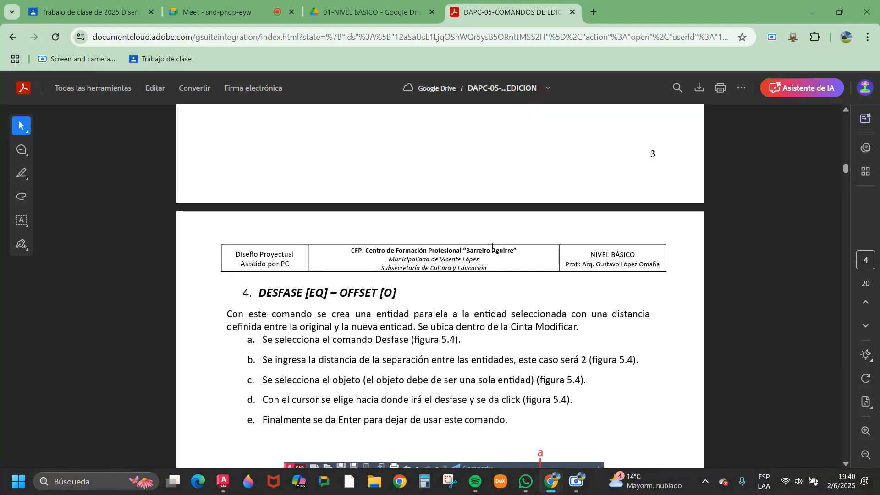
{"action": "scroll", "coordinate": [492, 246], "scroll_direction": "down", "scroll_amount": 3}
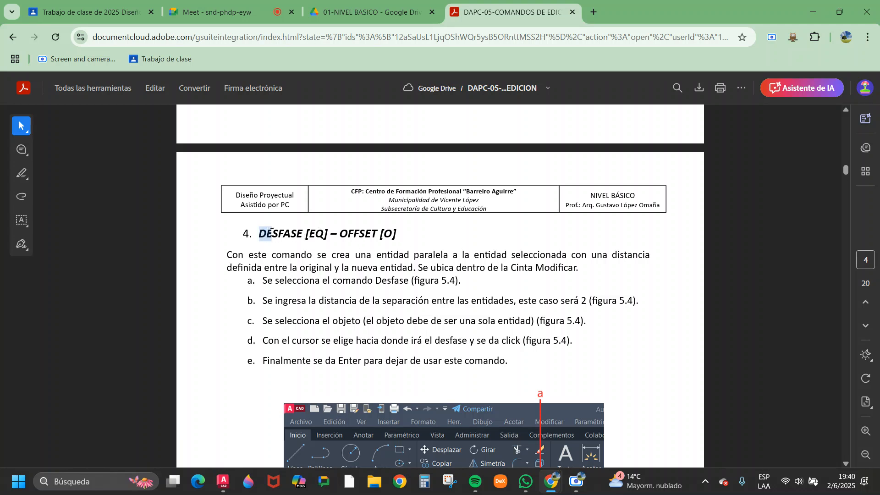
{"action": "scroll", "coordinate": [300, 232], "scroll_direction": "down", "scroll_amount": 3}
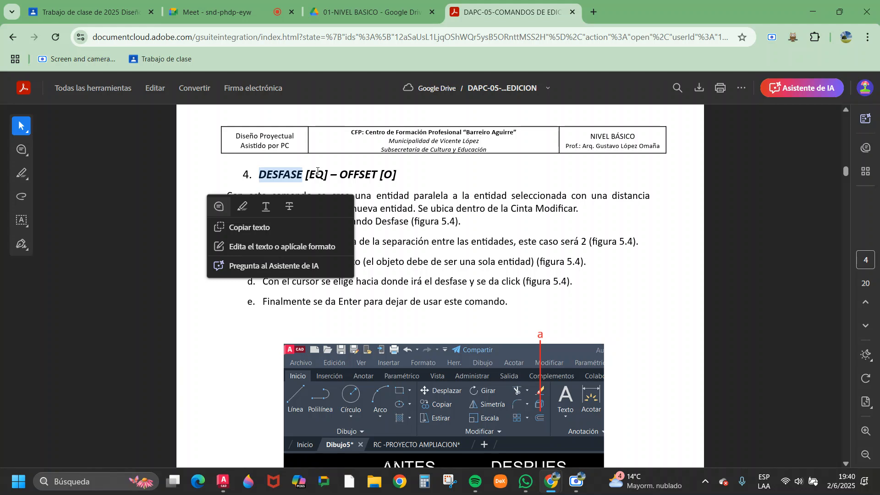
{"action": "left_click", "coordinate": [367, 173]}
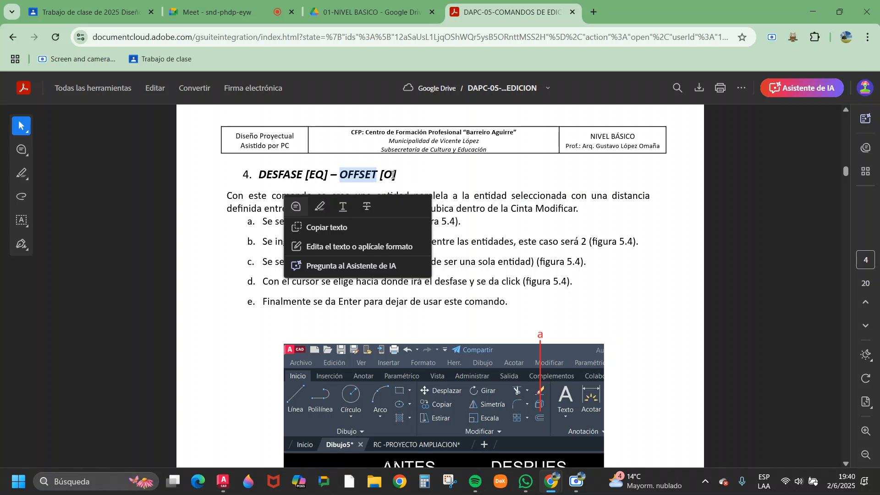
{"action": "left_click_drag", "start_coordinate": [394, 175], "coordinate": [384, 175]}
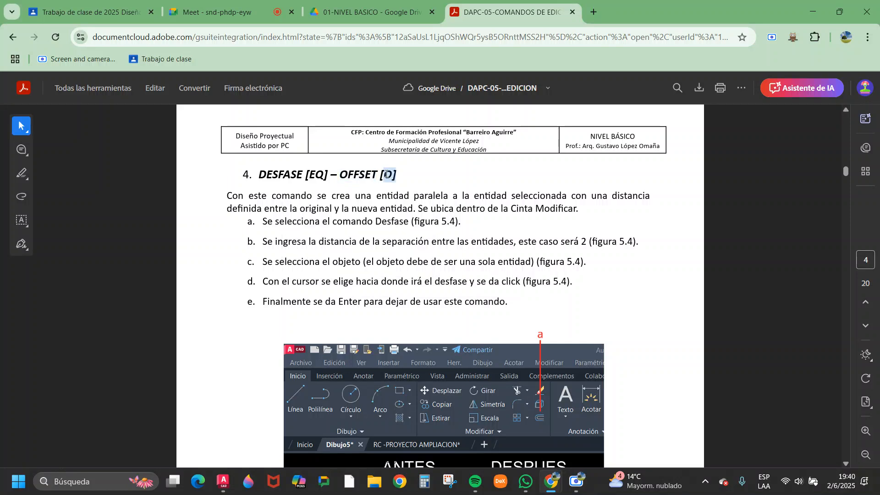
{"action": "left_click", "coordinate": [515, 183]}
Examine the Desfase procedure and the before-and-after example in Figura 5.4.
{"action": "scroll", "coordinate": [513, 184], "scroll_direction": "down", "scroll_amount": 4}
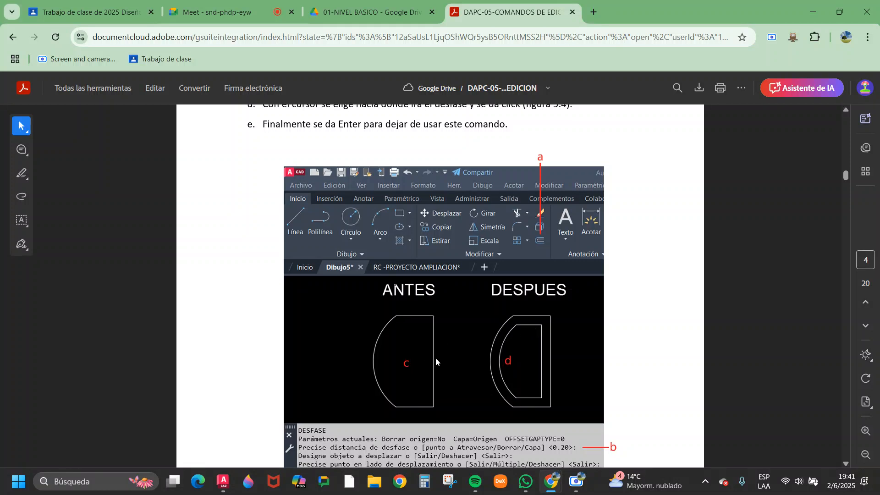
{"action": "scroll", "coordinate": [451, 348], "scroll_direction": "down", "scroll_amount": 1}
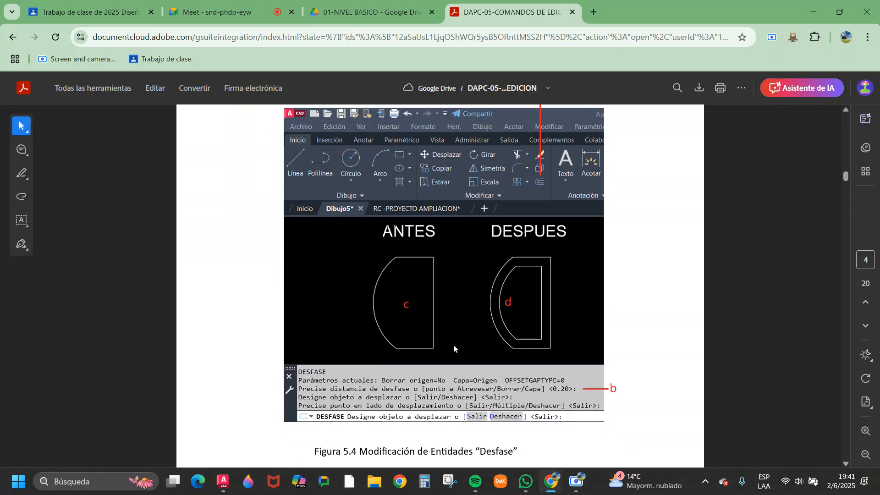
{"action": "scroll", "coordinate": [453, 344], "scroll_direction": "up", "scroll_amount": 2}
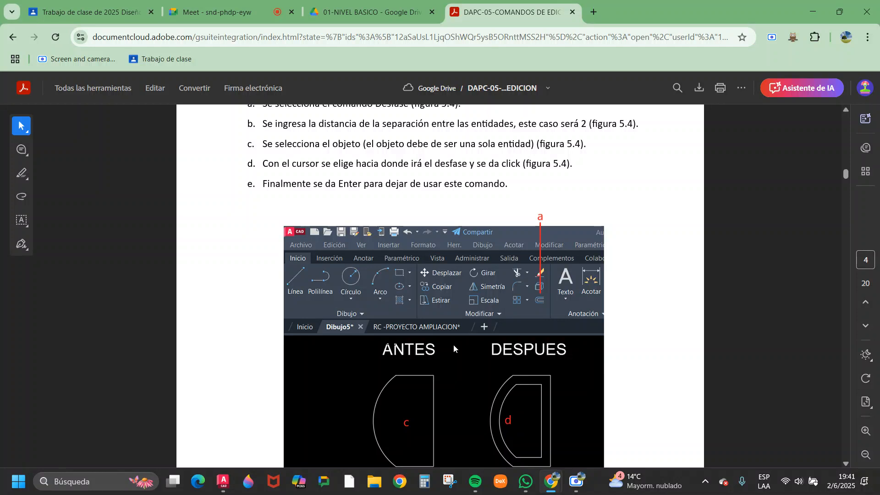
{"action": "scroll", "coordinate": [411, 277], "scroll_direction": "up", "scroll_amount": 1}
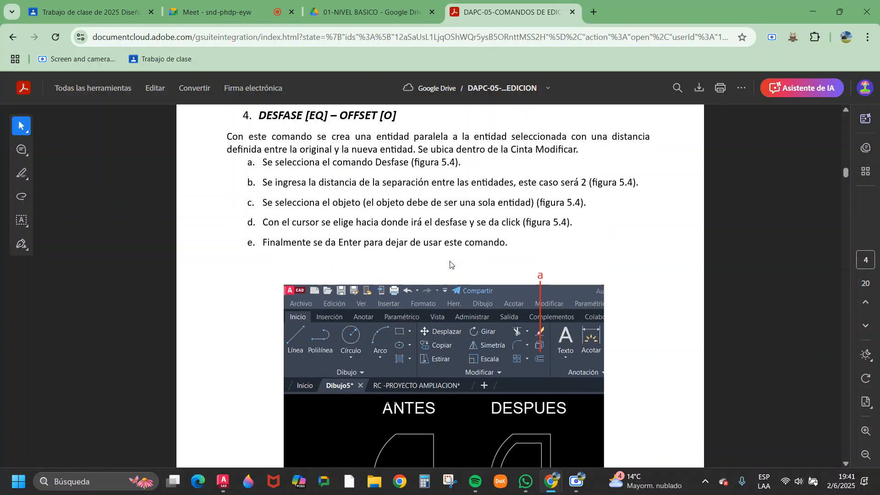
{"action": "scroll", "coordinate": [463, 237], "scroll_direction": "down", "scroll_amount": 1}
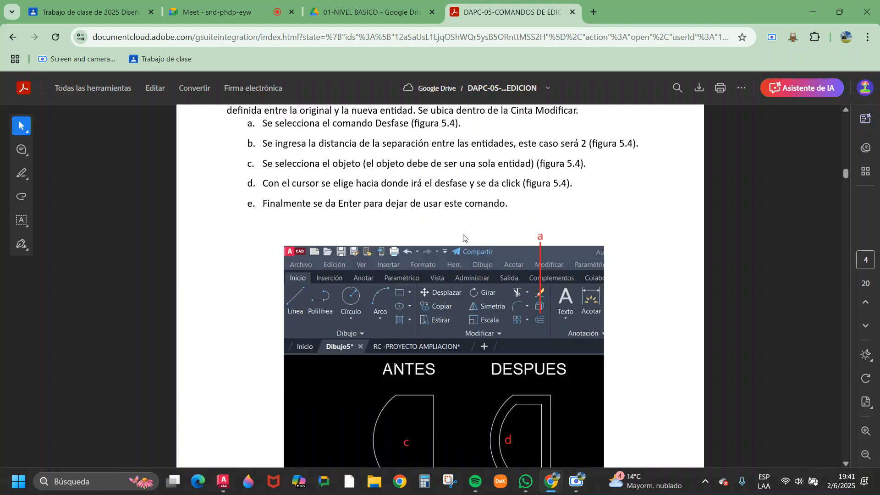
Switch back to AutoCAD and locate the stepped outlines in the drawing Dibujo1.
{"action": "left_click", "coordinate": [224, 481]}
{"action": "scroll", "coordinate": [458, 239], "scroll_direction": "down", "scroll_amount": 3}
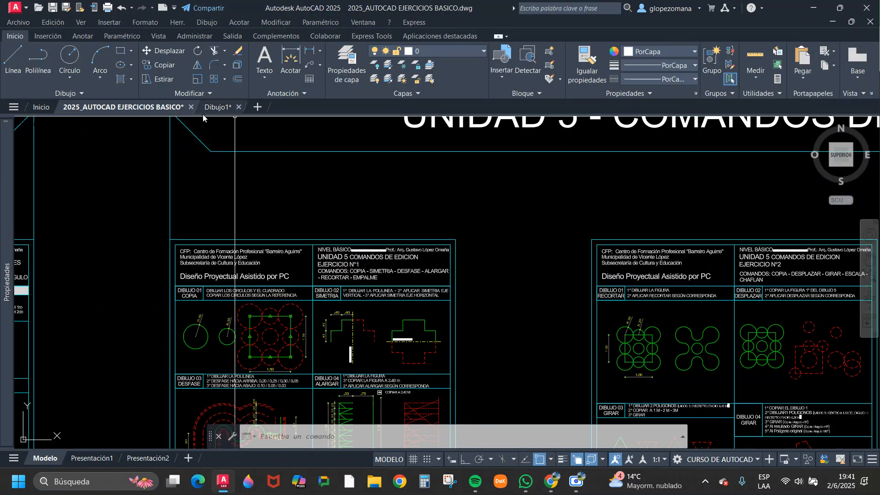
{"action": "left_click", "coordinate": [221, 109]}
{"action": "scroll", "coordinate": [395, 275], "scroll_direction": "up", "scroll_amount": 6}
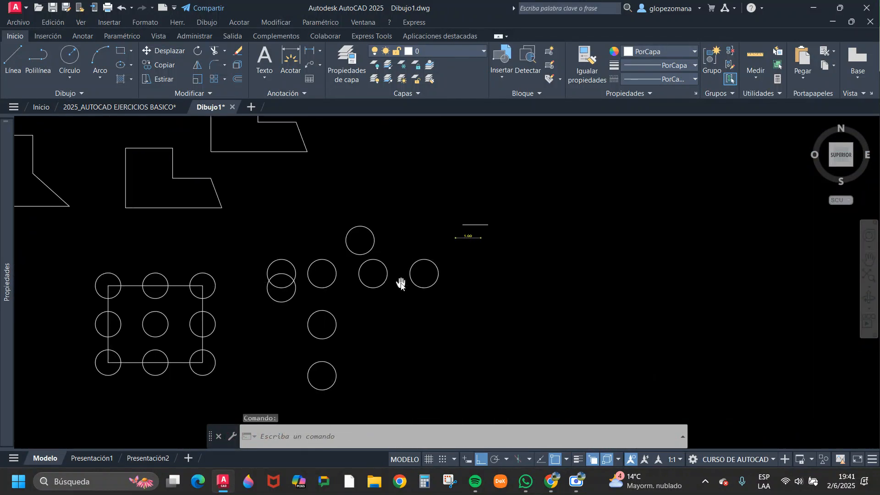
{"action": "scroll", "coordinate": [377, 298], "scroll_direction": "down", "scroll_amount": 5}
{"action": "scroll", "coordinate": [252, 202], "scroll_direction": "up", "scroll_amount": 5}
{"action": "left_click", "coordinate": [257, 189]}
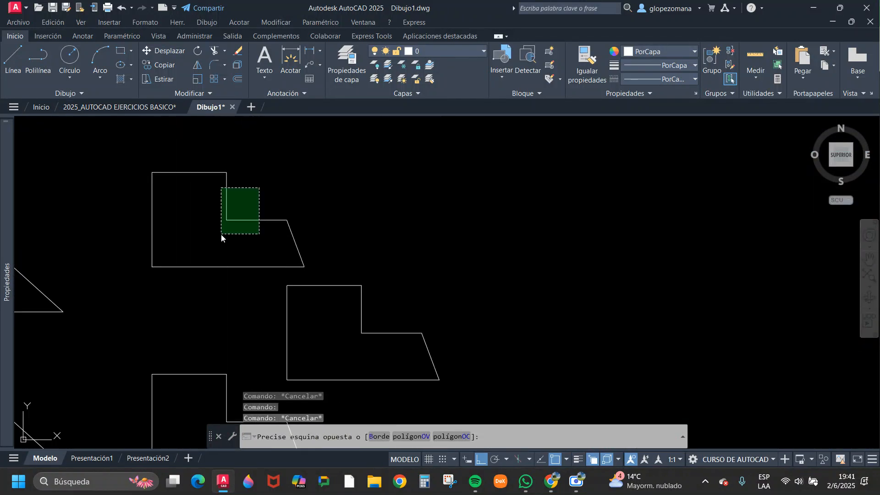
{"action": "left_click", "coordinate": [224, 234]}
{"action": "key", "text": "Escape"}
{"action": "scroll", "coordinate": [298, 257], "scroll_direction": "down", "scroll_amount": 6}
{"action": "scroll", "coordinate": [324, 232], "scroll_direction": "up", "scroll_amount": 5}
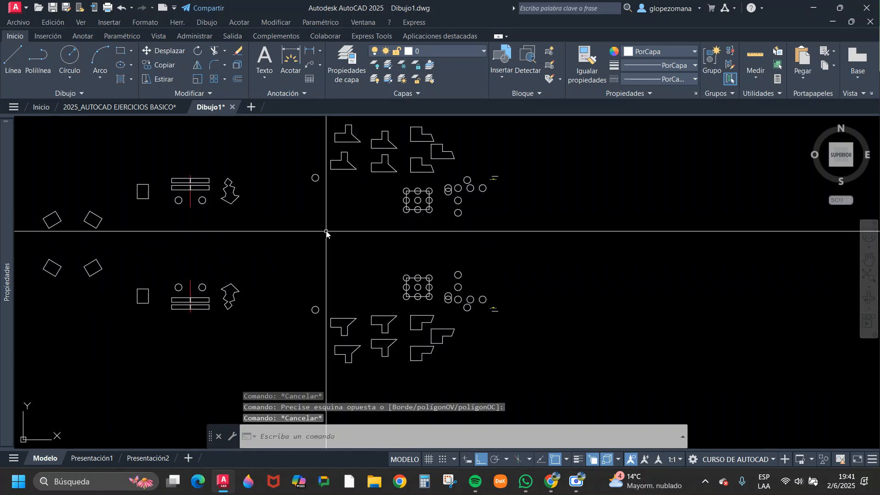
{"action": "left_click", "coordinate": [388, 148]}
{"action": "left_click", "coordinate": [384, 143]}
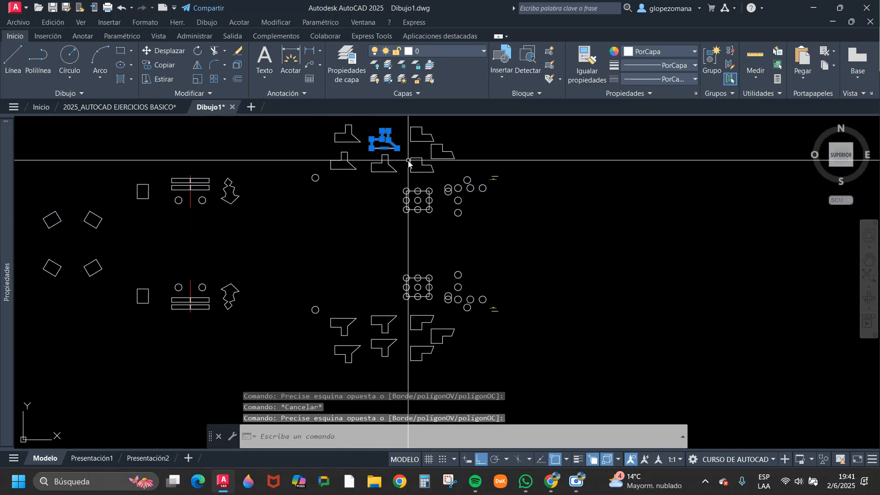
{"action": "type", "text": "co"}
{"action": "key", "text": "space"}
{"action": "left_click", "coordinate": [383, 154]}
{"action": "middle_click_drag", "start_coordinate": [697, 246], "coordinate": [544, 359]}
{"action": "key", "text": "Escape"}
Copy one T-shaped stepped outline and one L-shaped outline horizontally into the empty space to their right.
{"action": "key", "text": "space"}
{"action": "scroll", "coordinate": [251, 258], "scroll_direction": "up", "scroll_amount": 3}
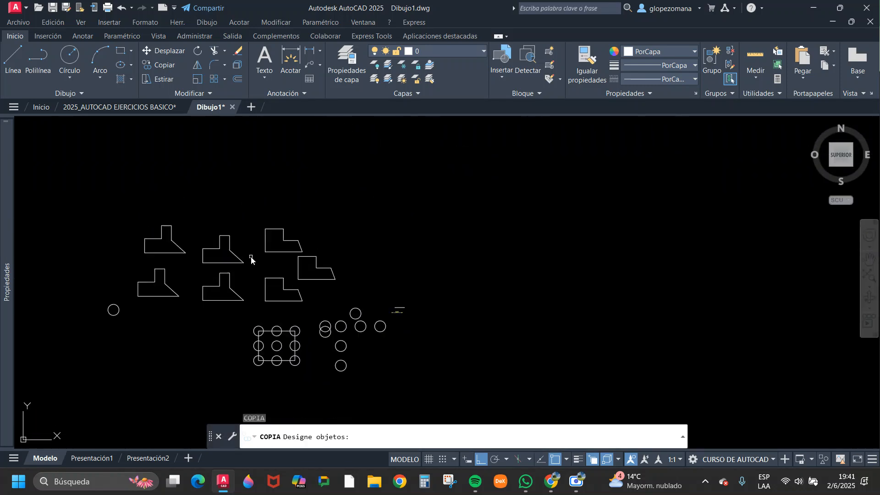
{"action": "left_click", "coordinate": [282, 264]}
{"action": "left_click", "coordinate": [213, 227]}
{"action": "scroll", "coordinate": [270, 239], "scroll_direction": "up", "scroll_amount": 8}
{"action": "left_click", "coordinate": [512, 190]}
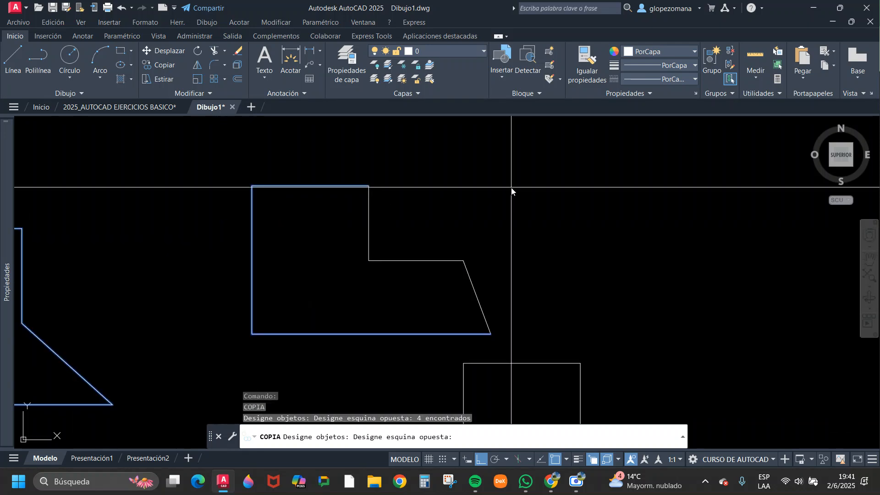
{"action": "left_click", "coordinate": [348, 316]}
{"action": "key", "text": "space"}
{"action": "left_click", "coordinate": [337, 278]}
{"action": "scroll", "coordinate": [413, 296], "scroll_direction": "down", "scroll_amount": 10}
{"action": "middle_click_drag", "start_coordinate": [687, 351], "coordinate": [494, 322]}
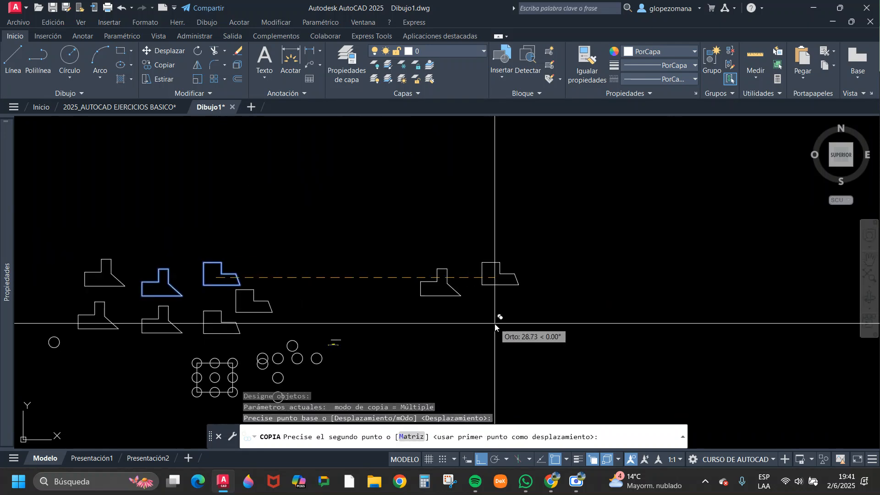
{"action": "left_click", "coordinate": [508, 324]}
{"action": "key", "text": "Escape"}
Copy one circle horizontally about 20.6 units so it sits below the two copied outlines.
{"action": "scroll", "coordinate": [345, 352], "scroll_direction": "up", "scroll_amount": 5}
{"action": "scroll", "coordinate": [345, 353], "scroll_direction": "up", "scroll_amount": 2}
{"action": "left_click", "coordinate": [208, 284]}
{"action": "type", "text": "c"}
{"action": "key", "text": "space"}
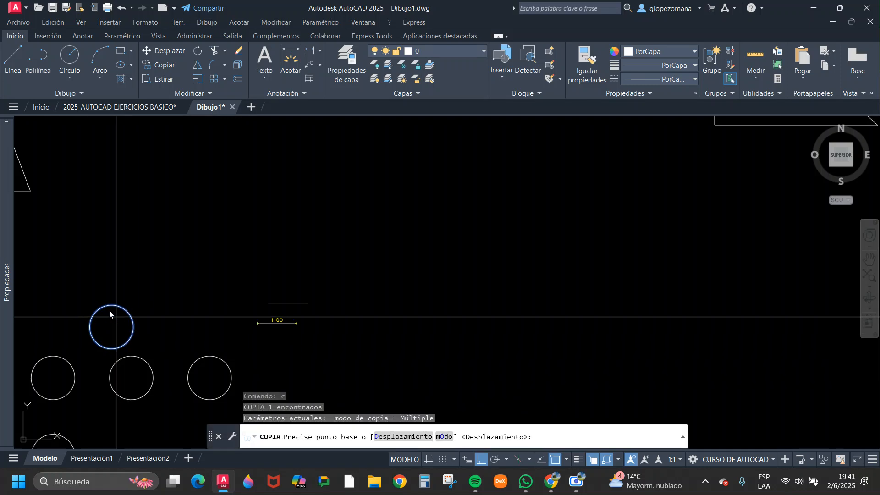
{"action": "left_click", "coordinate": [111, 306]}
{"action": "scroll", "coordinate": [309, 304], "scroll_direction": "down", "scroll_amount": 8}
{"action": "scroll", "coordinate": [407, 306], "scroll_direction": "up", "scroll_amount": 6}
{"action": "left_click", "coordinate": [397, 297]}
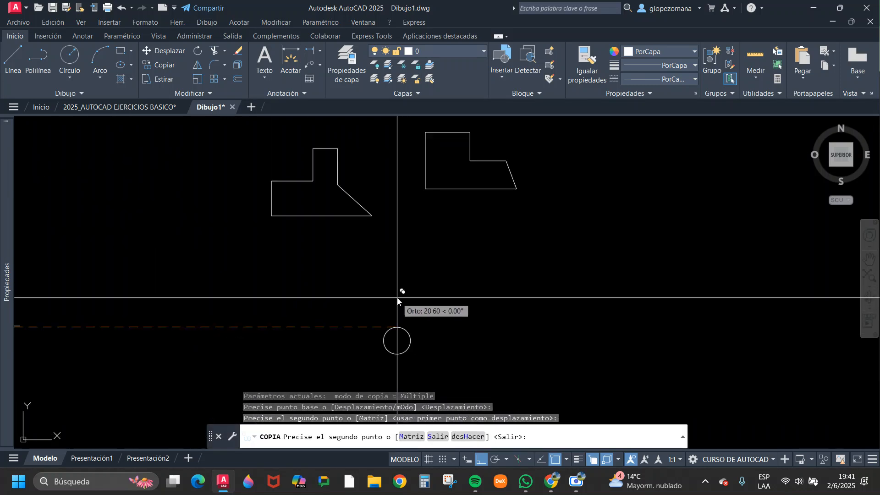
{"action": "middle_click_drag", "start_coordinate": [415, 286], "coordinate": [375, 303]}
{"action": "key", "text": "Escape"}
Draw a single horizontal line below the copied L-shaped outline, to the upper right of the circle.
{"action": "type", "text": "l"}
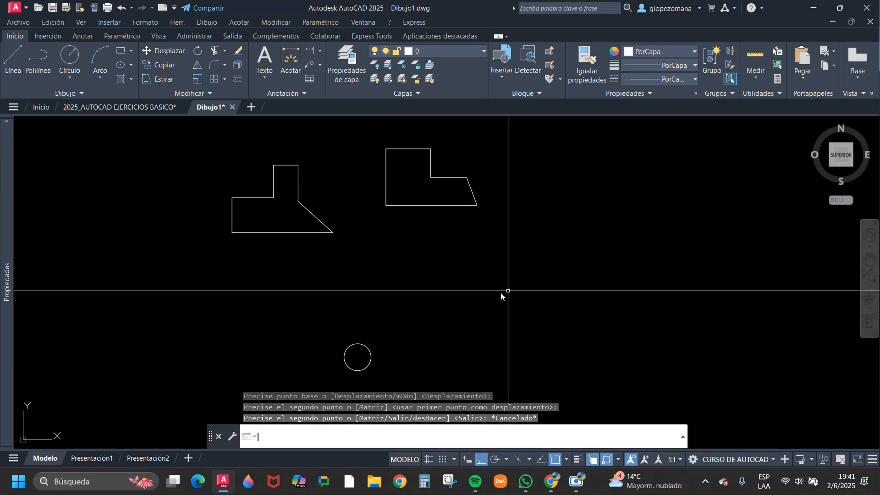
{"action": "key", "text": "space"}
{"action": "left_click", "coordinate": [405, 306]}
{"action": "left_click", "coordinate": [521, 305]}
{"action": "key", "text": "Escape"}
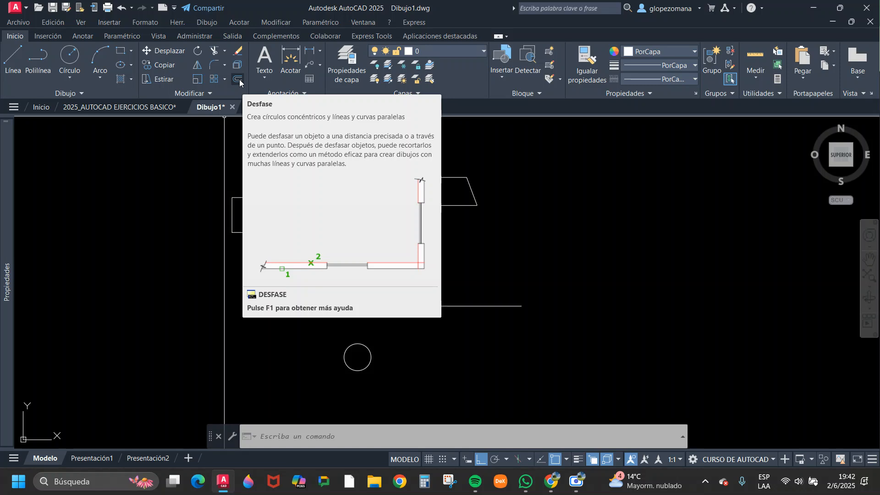
Offset the horizontal line upward by 0.5 three times, using each new copy as the next source.
{"action": "left_click", "coordinate": [240, 79]}
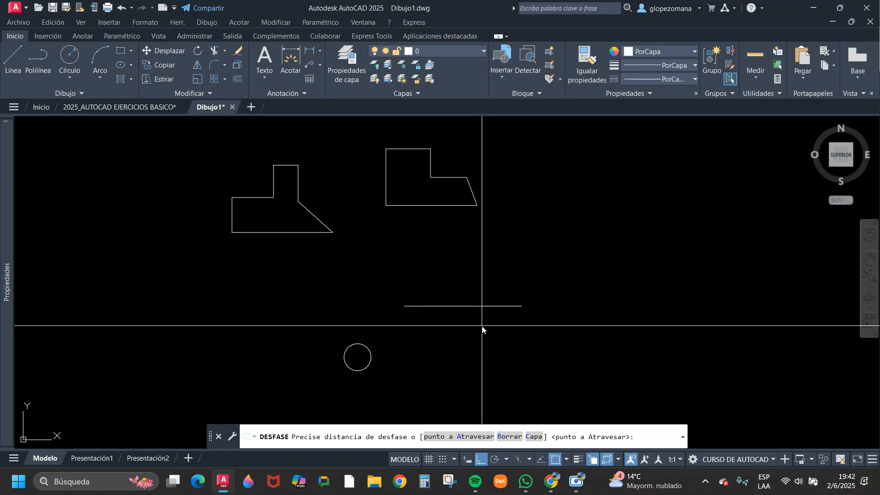
{"action": "type", "text": "5"}
{"action": "key", "text": "Return"}
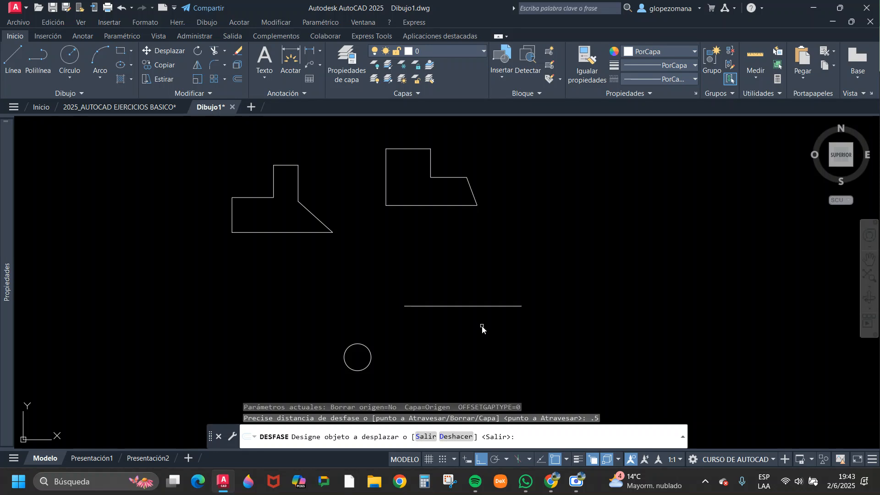
{"action": "left_click", "coordinate": [445, 306]}
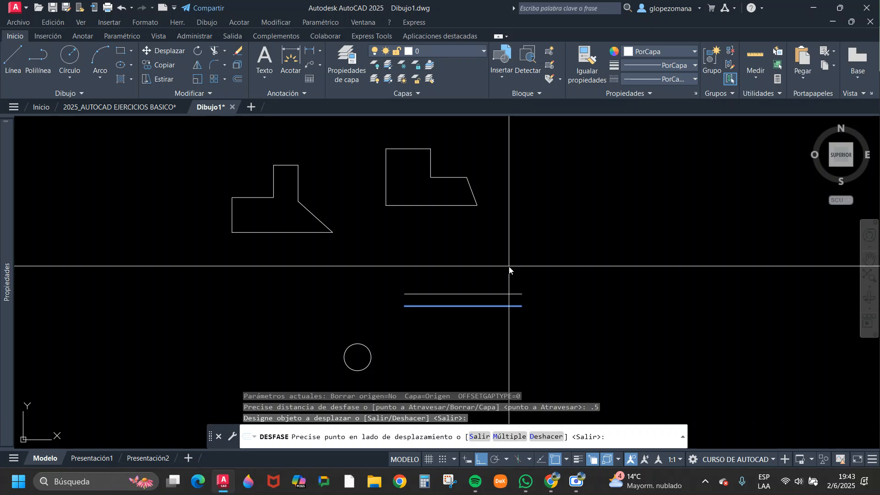
{"action": "left_click", "coordinate": [572, 241]}
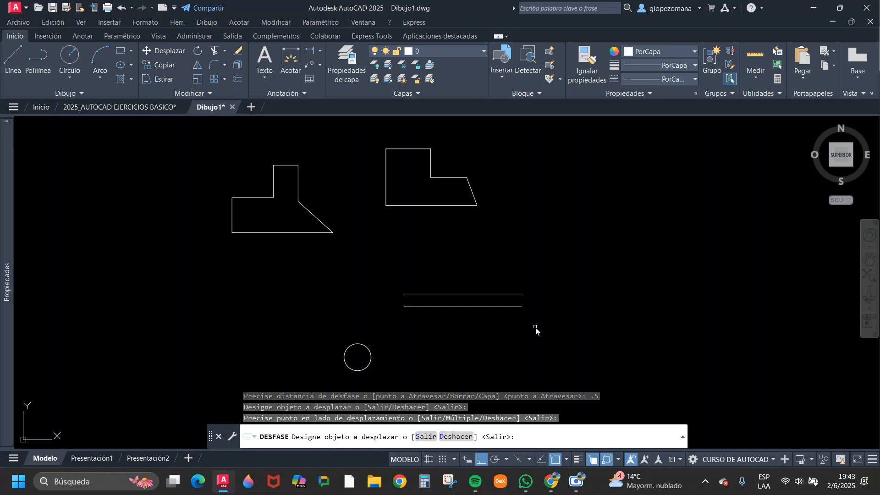
{"action": "left_click", "coordinate": [509, 295]}
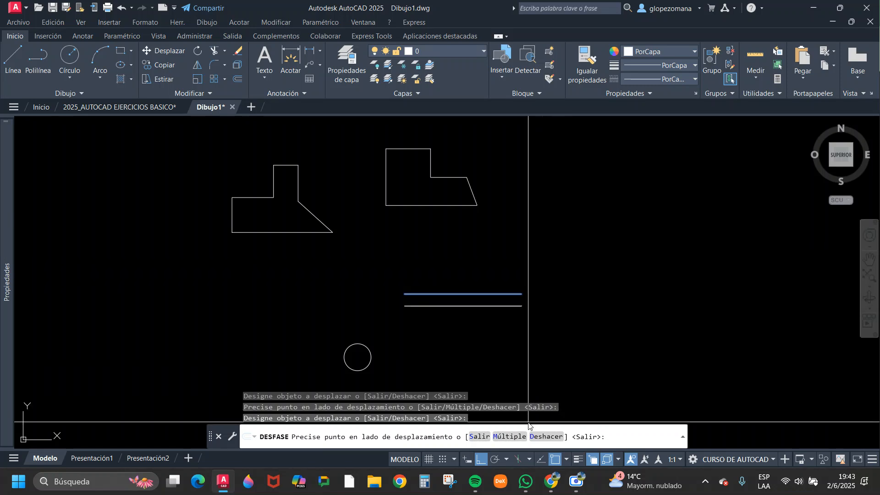
{"action": "left_click", "coordinate": [598, 230]}
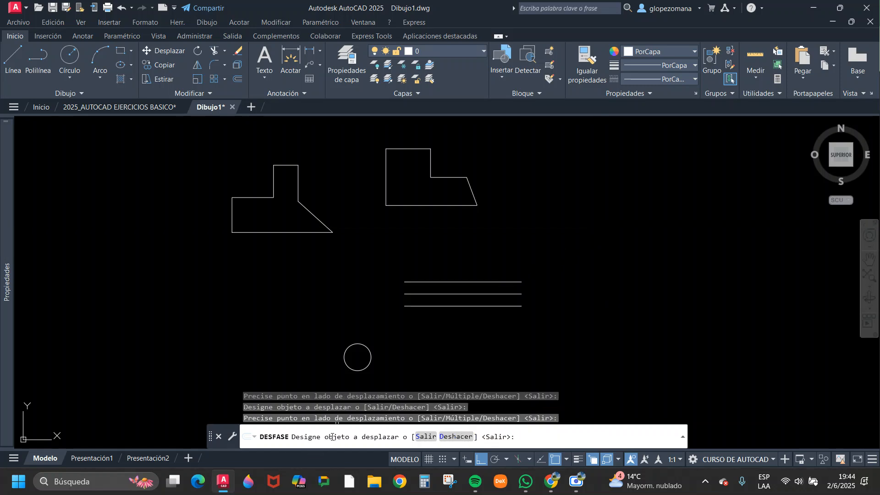
{"action": "left_click", "coordinate": [505, 282]}
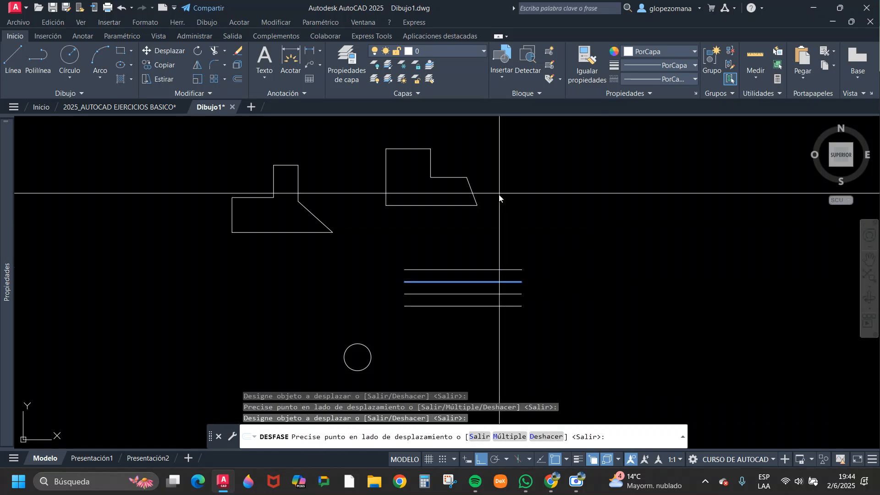
{"action": "left_click", "coordinate": [557, 179]}
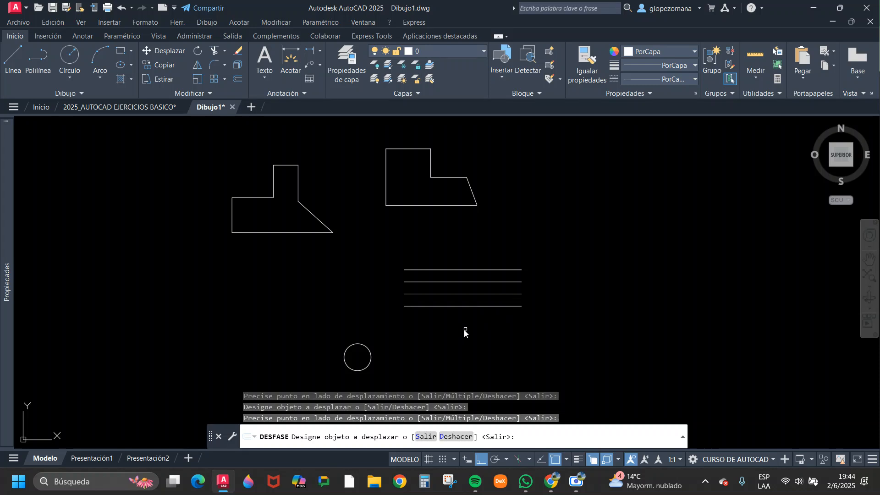
Offset the lowest horizontal line downward by 0.5 twice, each time from the newest bottom line.
{"action": "left_click", "coordinate": [504, 305]}
{"action": "left_click", "coordinate": [500, 354]}
{"action": "left_click", "coordinate": [505, 318]}
{"action": "left_click", "coordinate": [497, 361]}
{"action": "key", "text": "Escape"}
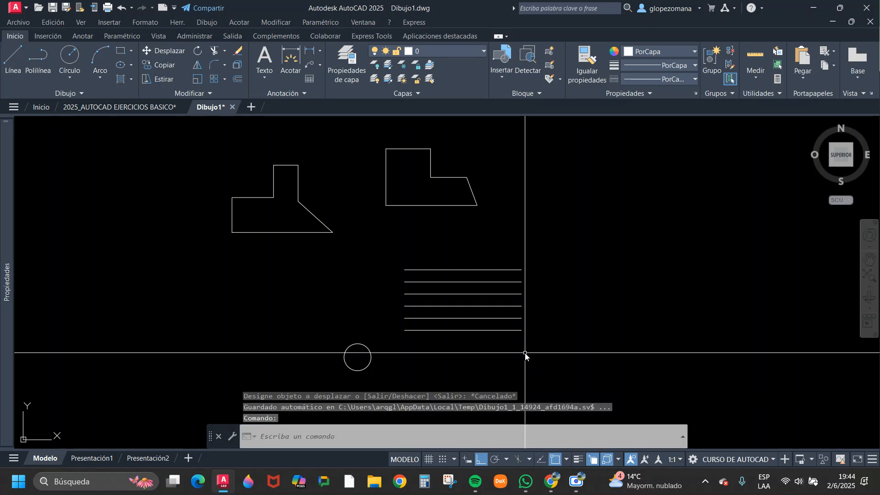
Offset the copied T-shaped outline outward by 0.5.
{"action": "key", "text": "Return"}
{"action": "key", "text": "Return"}
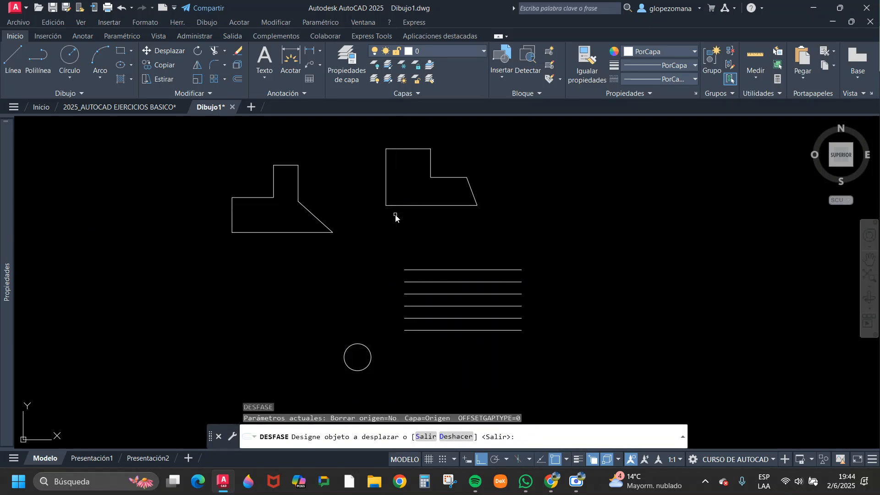
{"action": "left_click", "coordinate": [318, 222]}
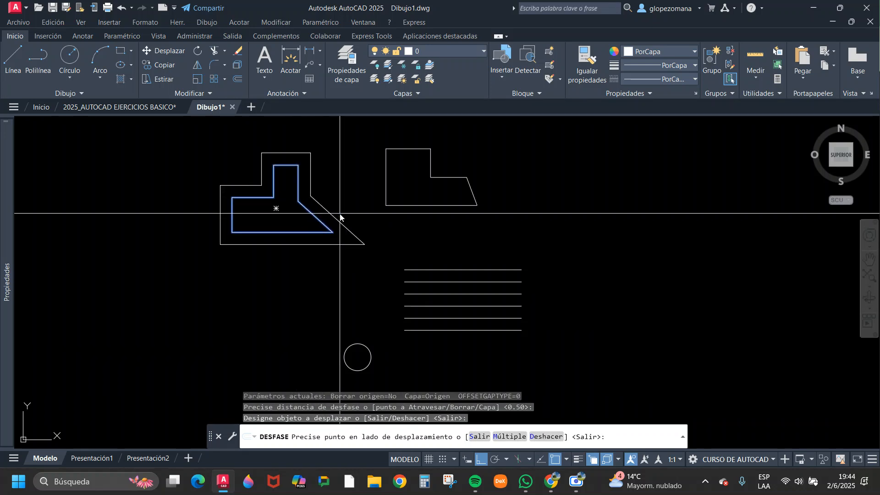
{"action": "mouse_move", "coordinate": [350, 212]}
{"action": "middle_mouse_down"}
{"action": "mouse_move", "coordinate": [389, 238]}
{"action": "mouse_move", "coordinate": [416, 243]}
{"action": "middle_mouse_up"}
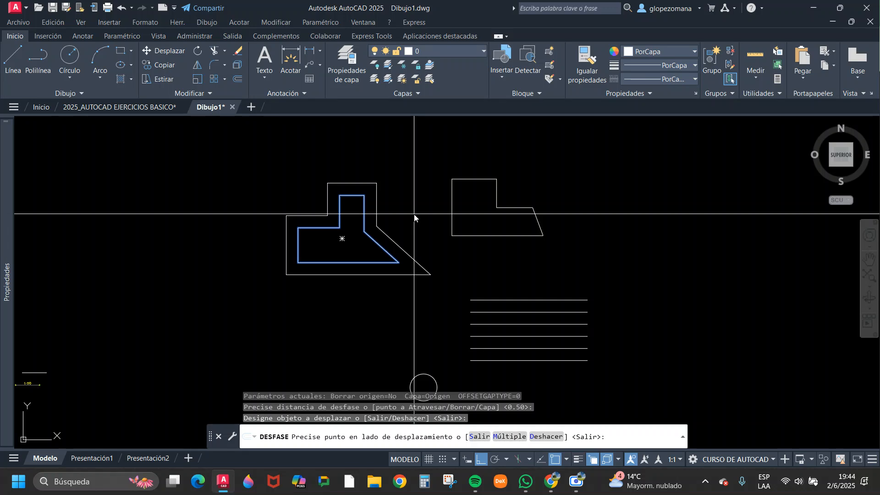
{"action": "left_click", "coordinate": [415, 218]}
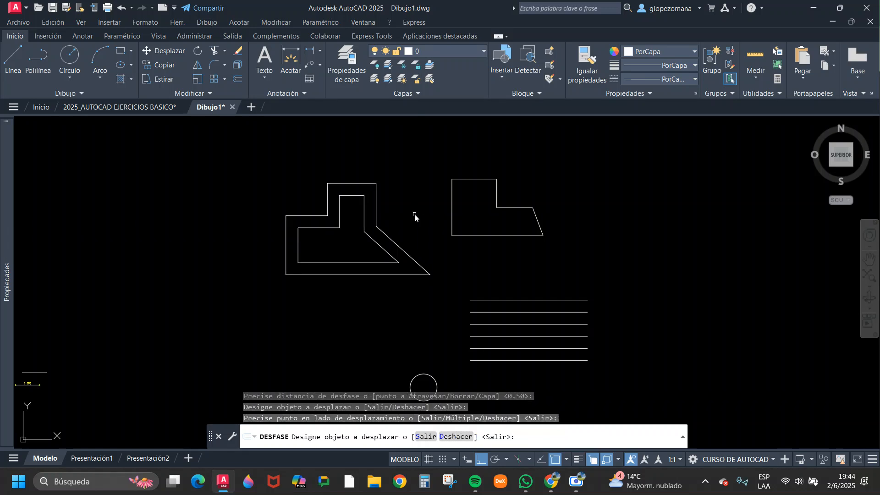
{"action": "key", "text": "Return"}
{"action": "key", "text": "Return"}
{"action": "key", "text": "Return"}
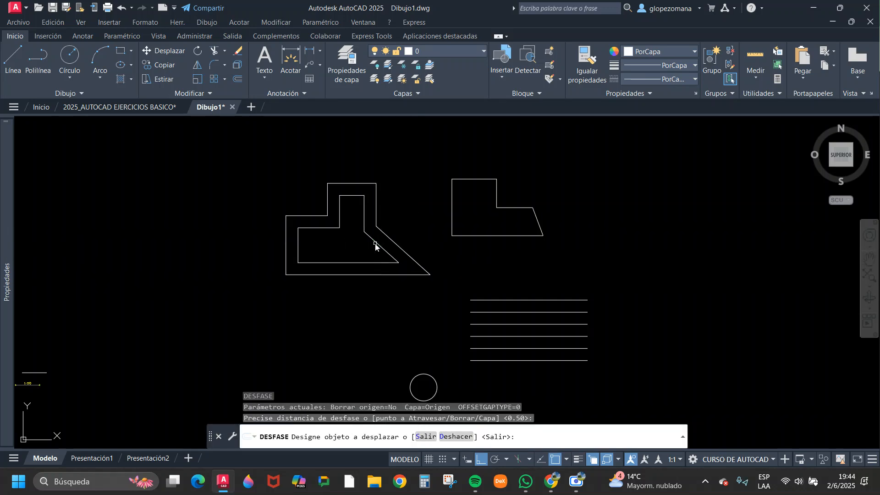
Offset the original T-shaped outline inward by 0.5.
{"action": "left_click", "coordinate": [377, 244]}
{"action": "scroll", "coordinate": [373, 249], "scroll_direction": "up", "scroll_amount": 6}
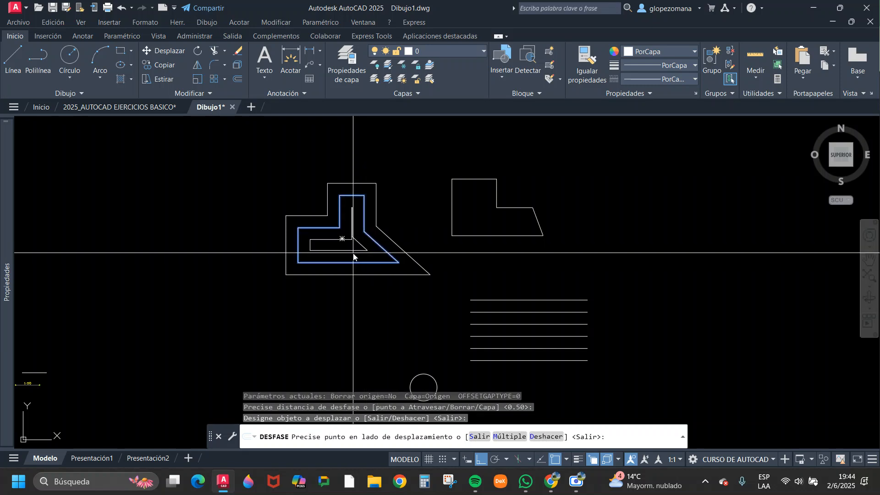
{"action": "scroll", "coordinate": [395, 288], "scroll_direction": "down", "scroll_amount": 2}
{"action": "left_click", "coordinate": [394, 288]}
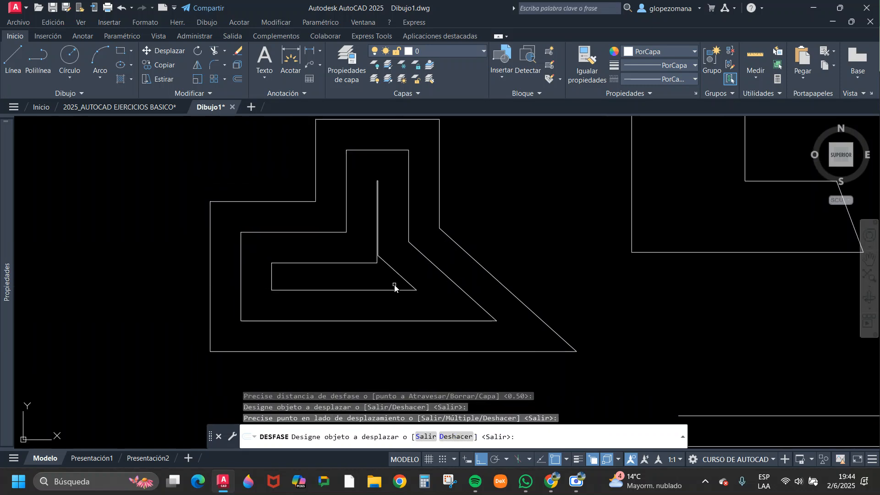
{"action": "key", "text": "Return"}
Try to offset the innermost T-shaped outline another 0.5 inward.
{"action": "scroll", "coordinate": [377, 258], "scroll_direction": "up", "scroll_amount": 5}
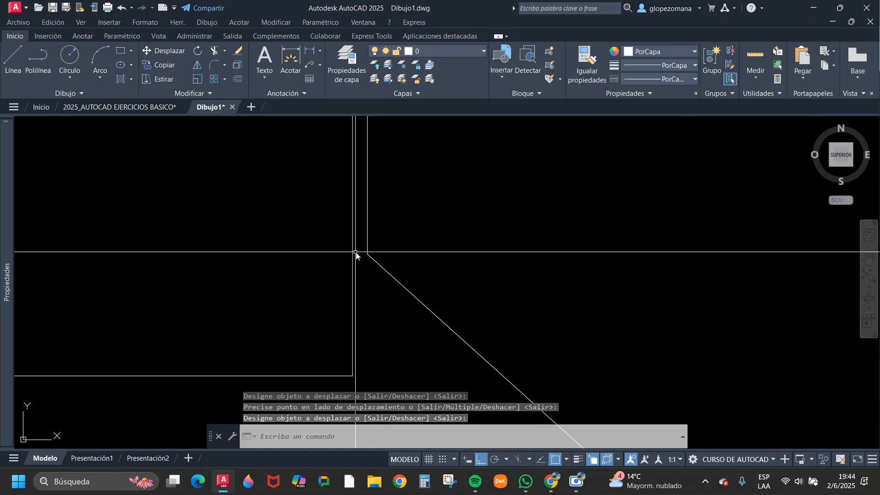
{"action": "scroll", "coordinate": [397, 255], "scroll_direction": "down", "scroll_amount": 4}
{"action": "key", "text": "Return"}
{"action": "key", "text": "Return"}
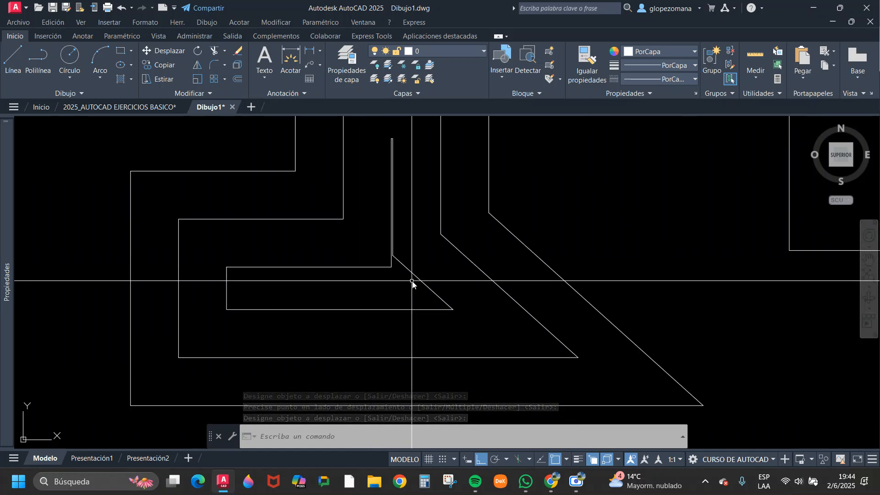
{"action": "key", "text": "Return"}
{"action": "left_click", "coordinate": [417, 277]}
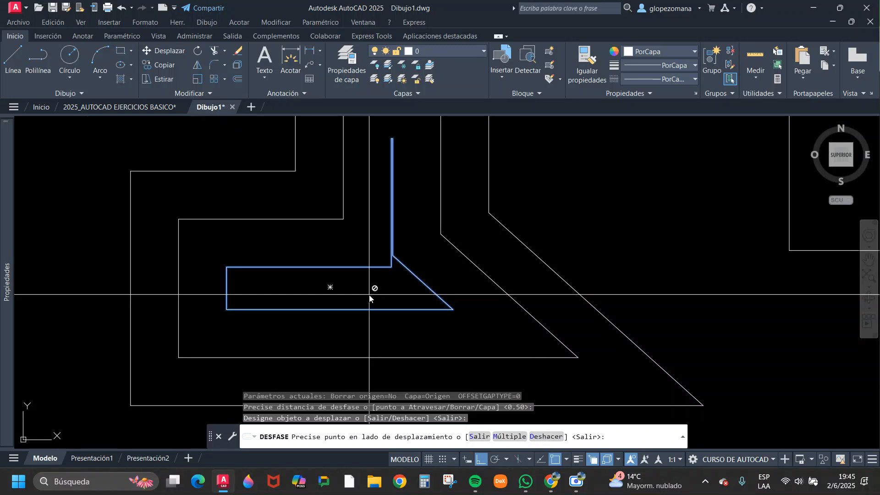
{"action": "key", "text": "Return"}
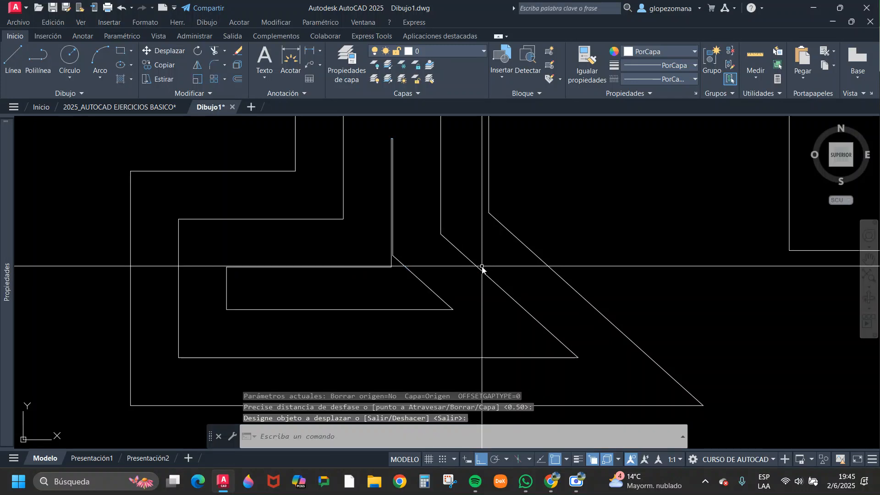
{"action": "key", "text": "Escape"}
{"action": "scroll", "coordinate": [500, 248], "scroll_direction": "down", "scroll_amount": 6}
{"action": "middle_click_drag", "start_coordinate": [586, 295], "coordinate": [466, 307]}
{"action": "key", "text": "Return"}
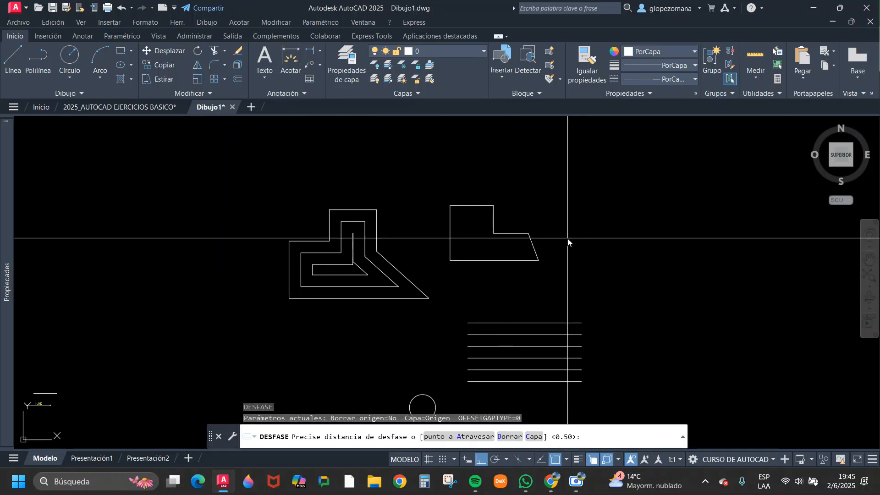
{"action": "key", "text": "Escape"}
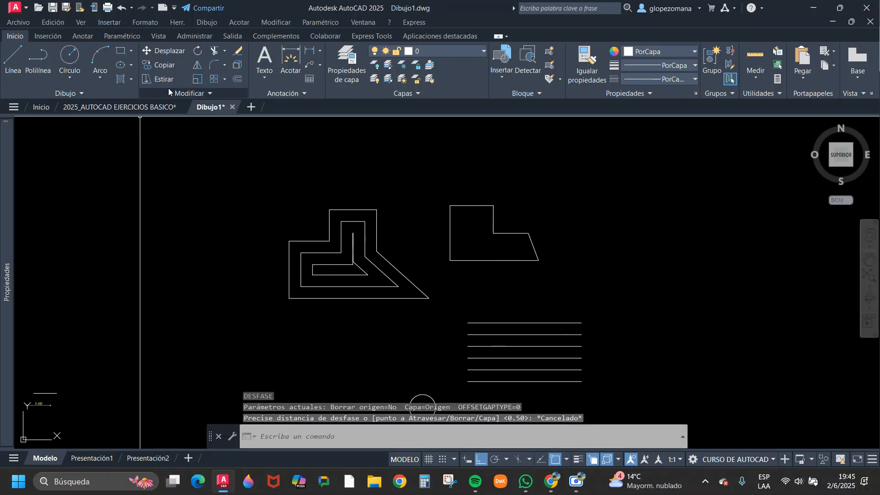
{"action": "key", "text": "Escape"}
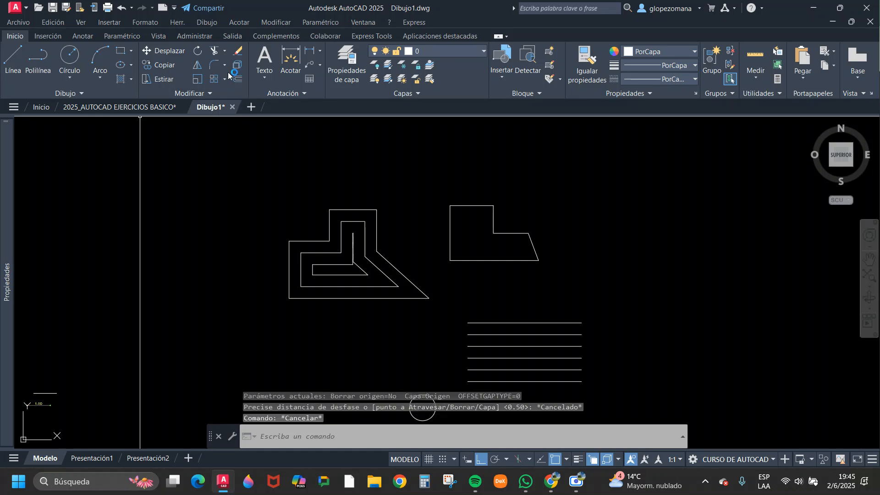
{"action": "left_click", "coordinate": [238, 81]}
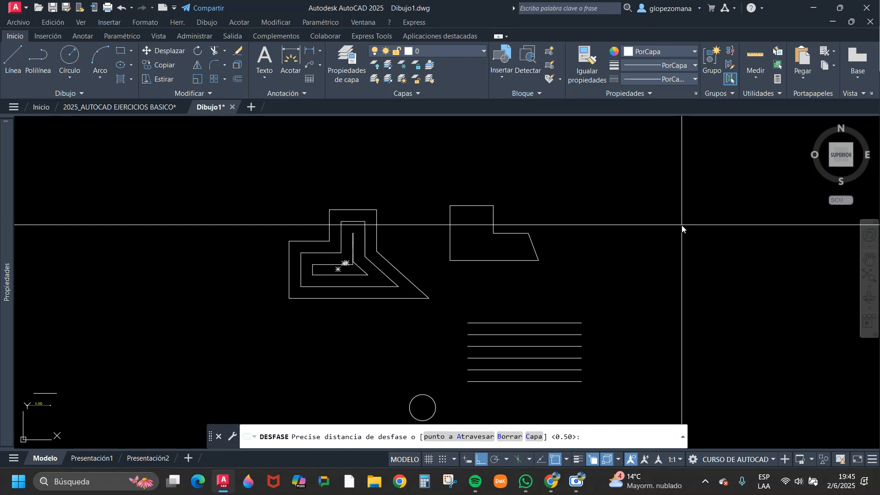
{"action": "key", "text": "Escape"}
Draw a horizontal line 1 unit long in the empty area to the right of the L-shaped outline.
{"action": "middle_click_drag", "start_coordinate": [691, 180], "coordinate": [447, 184]}
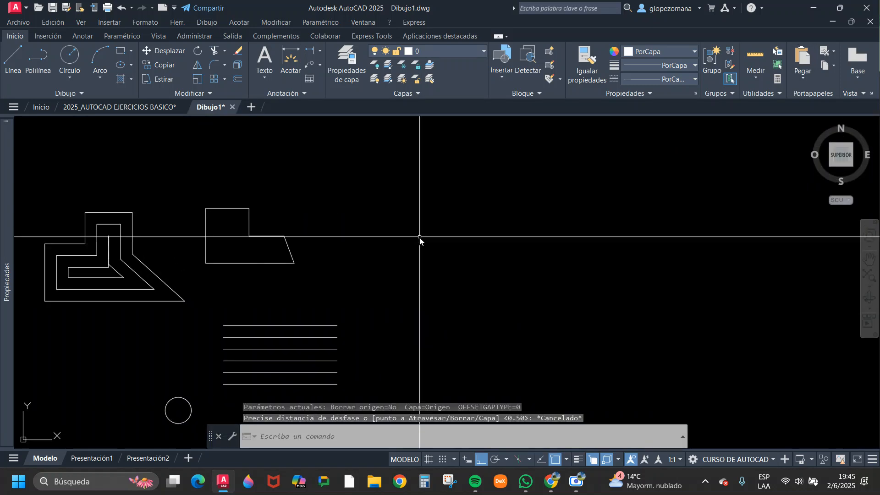
{"action": "type", "text": "l"}
{"action": "key", "text": "Return"}
{"action": "left_click", "coordinate": [444, 204]}
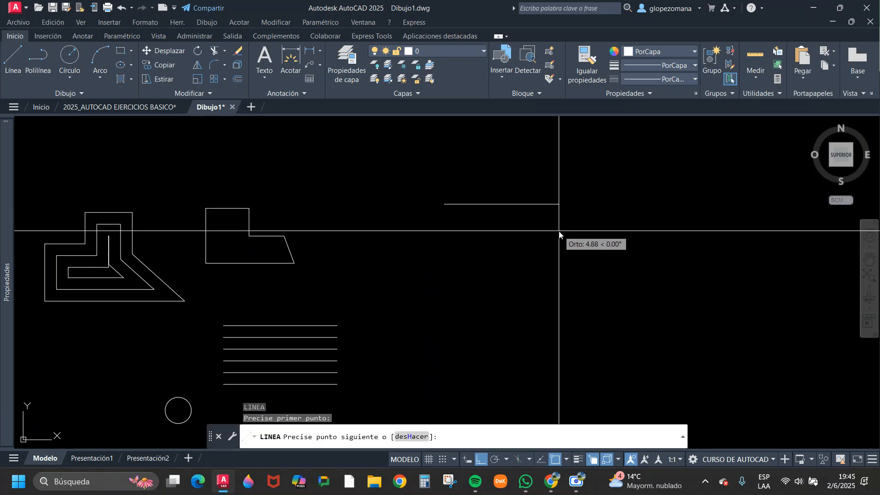
{"action": "key", "text": "Return"}
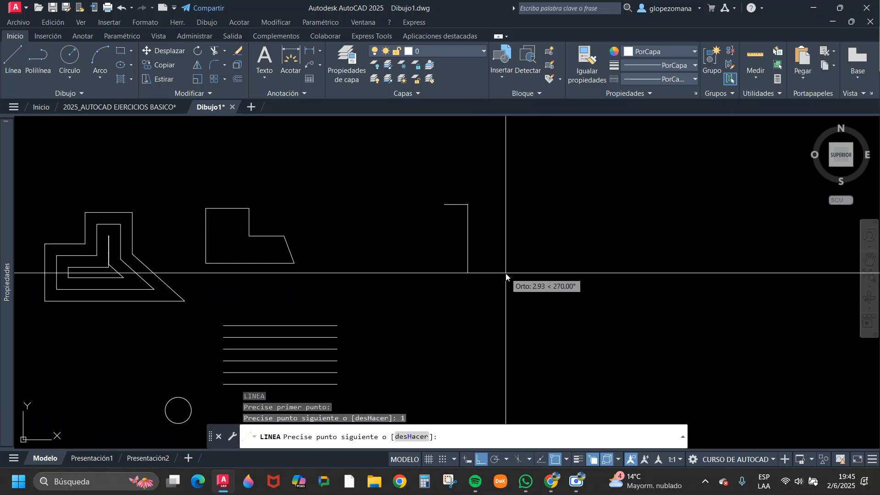
{"action": "key", "text": "Return"}
{"action": "key", "text": "Return"}
Draw a closed rectangle 2 units wide and 1 unit high from four separate lines below the short horizontal line.
{"action": "left_click", "coordinate": [452, 277]}
{"action": "type", "text": "2"}
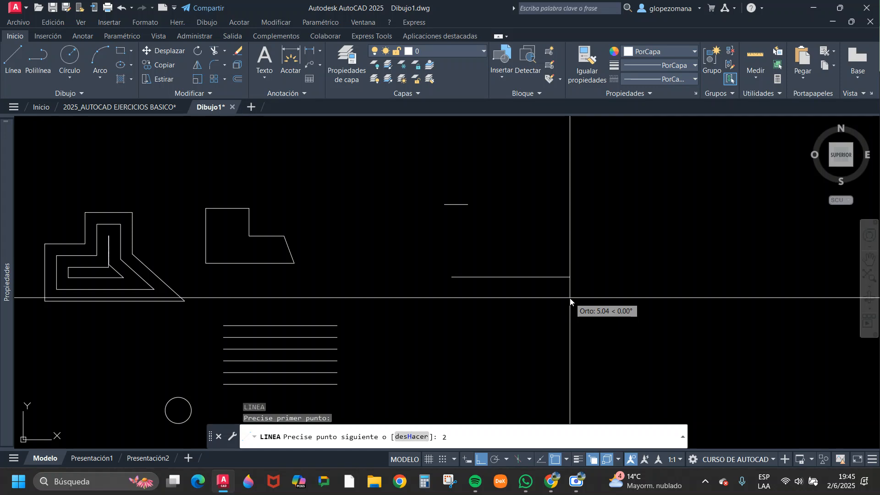
{"action": "key", "text": "Return"}
{"action": "type", "text": "1"}
{"action": "key", "text": "Return"}
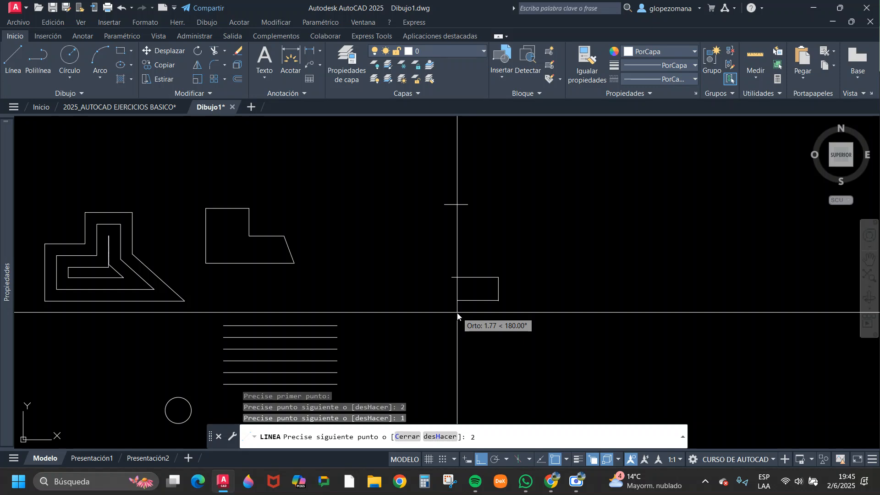
{"action": "type", "text": "2"}
{"action": "key", "text": "Return"}
{"action": "left_click", "coordinate": [451, 277]}
{"action": "key", "text": "Escape"}
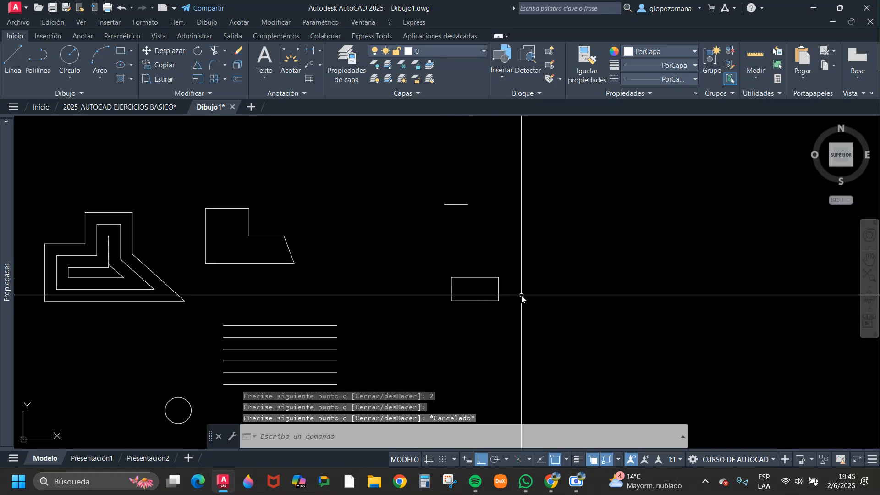
Draw a similar-sized rectangle with the Rectangle command just to the right of the four-line rectangle.
{"action": "type", "text": "rec"}
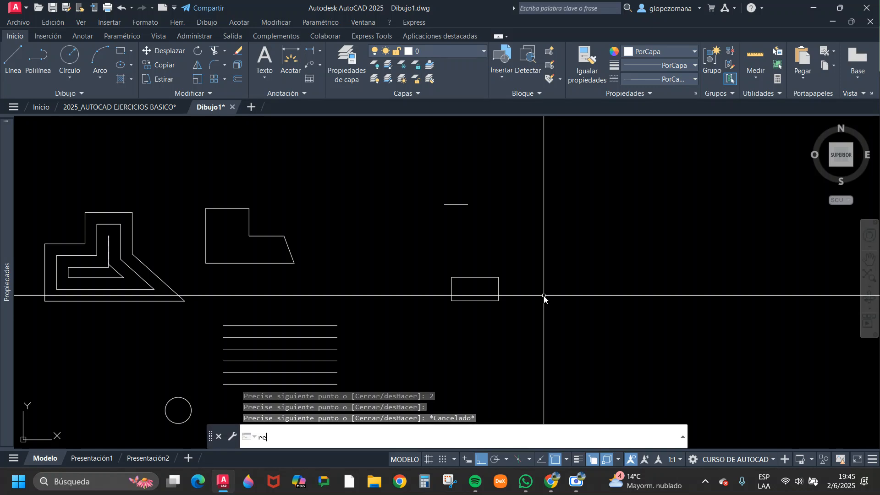
{"action": "key", "text": "Return"}
{"action": "left_click", "coordinate": [533, 275]}
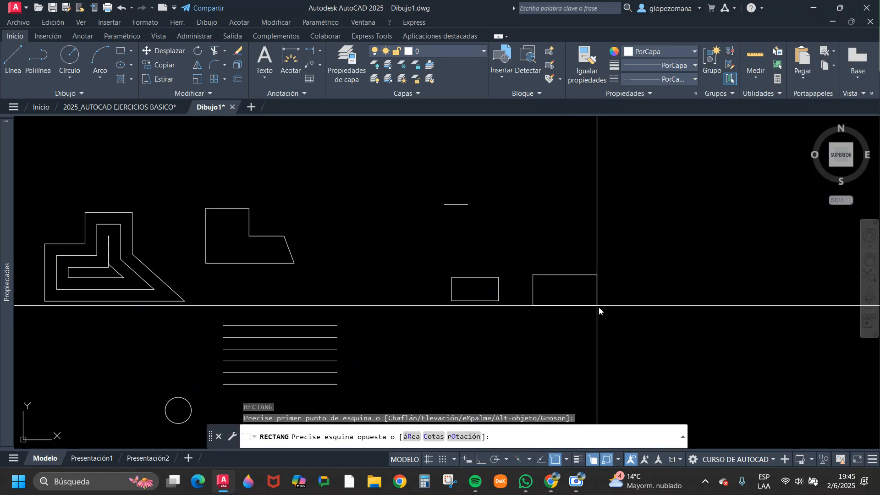
{"action": "left_click", "coordinate": [575, 301]}
{"action": "key", "text": "Escape"}
{"action": "key", "text": "Escape"}
Offset each of the four separate sides of the line-drawn rectangle outward by 0.5.
{"action": "middle_click_drag", "start_coordinate": [534, 283], "coordinate": [461, 295]}
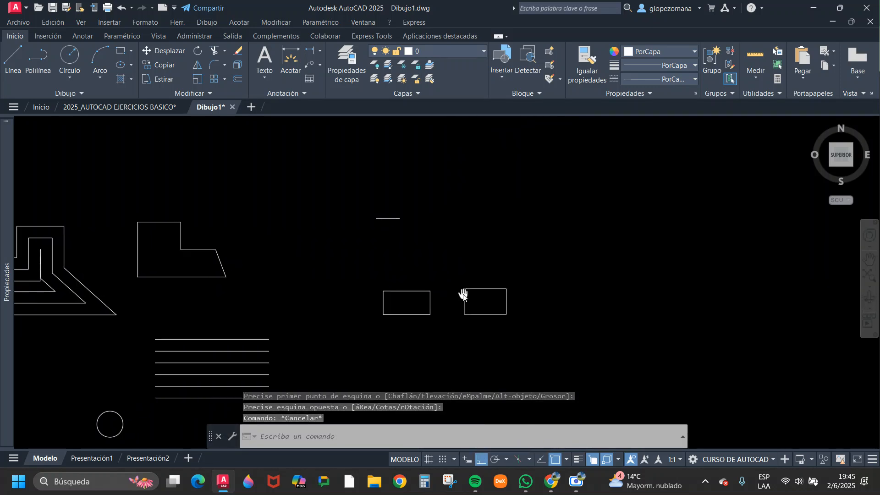
{"action": "left_click", "coordinate": [236, 79]}
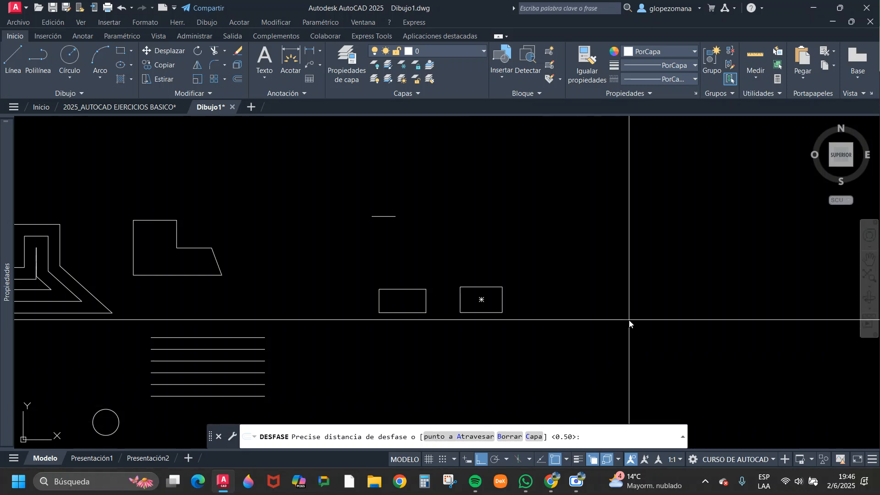
{"action": "key", "text": "Return"}
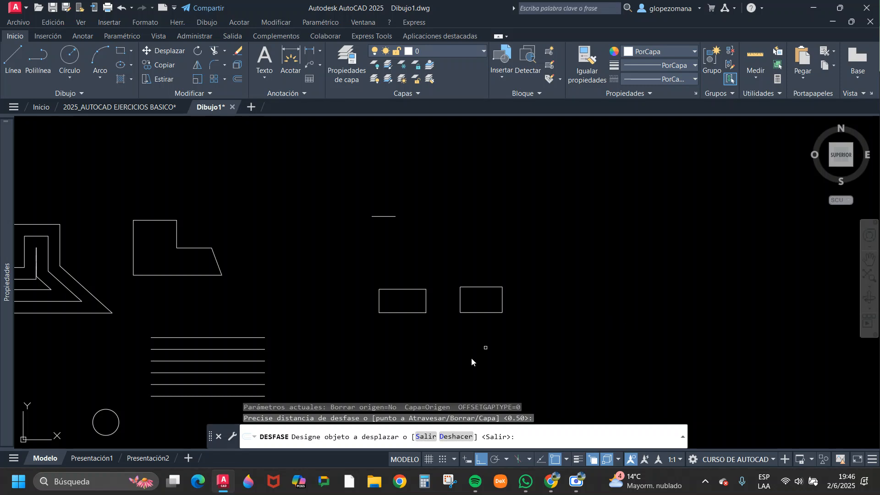
{"action": "left_click", "coordinate": [401, 290]}
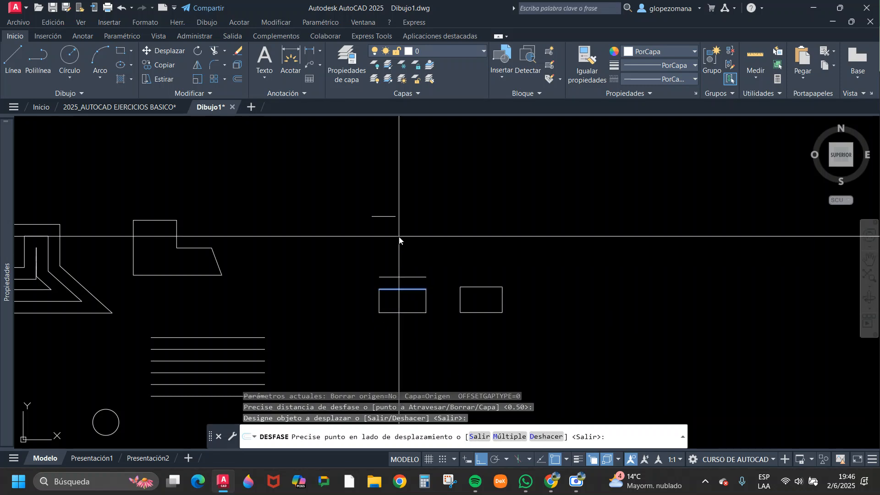
{"action": "left_click", "coordinate": [399, 251]}
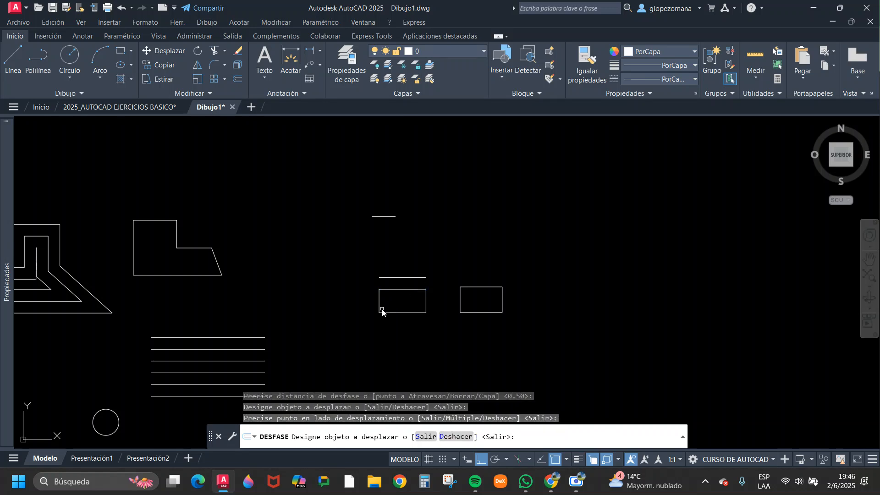
{"action": "scroll", "coordinate": [411, 292], "scroll_direction": "up", "scroll_amount": 4}
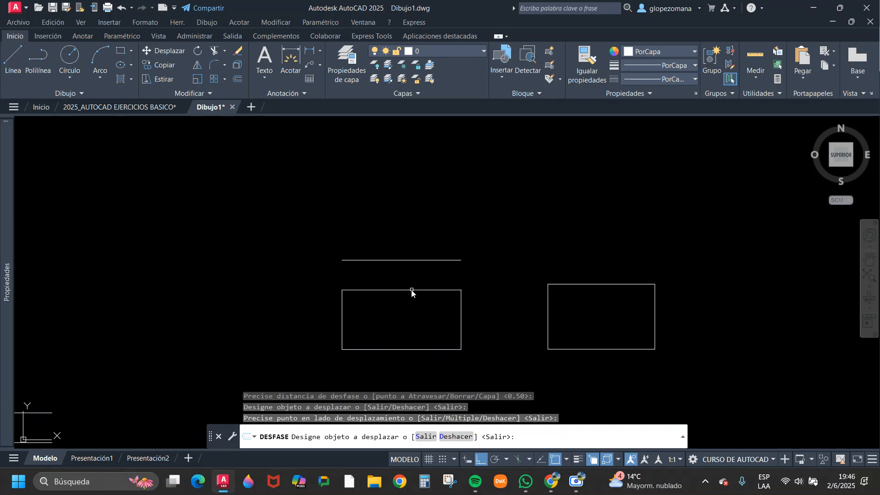
{"action": "left_click", "coordinate": [343, 315]}
{"action": "left_click", "coordinate": [262, 316]}
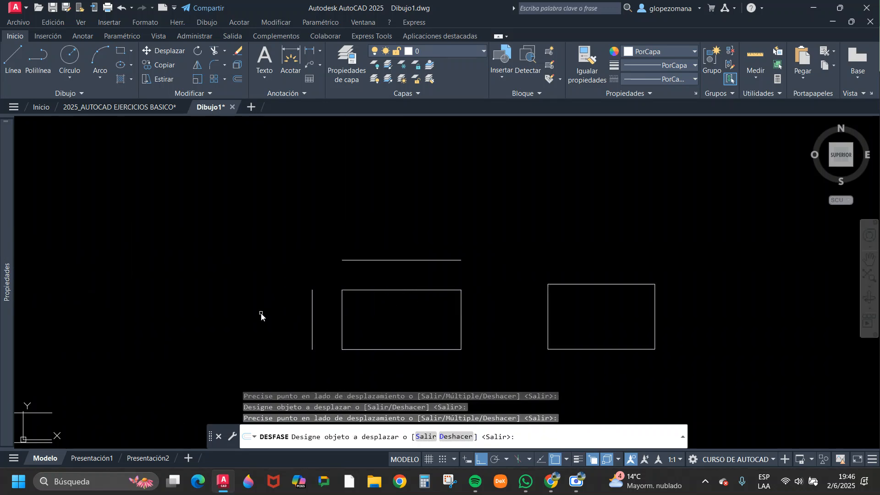
{"action": "left_click", "coordinate": [378, 350]}
{"action": "left_click", "coordinate": [409, 381]}
{"action": "left_click", "coordinate": [462, 320]}
{"action": "left_click", "coordinate": [497, 321]}
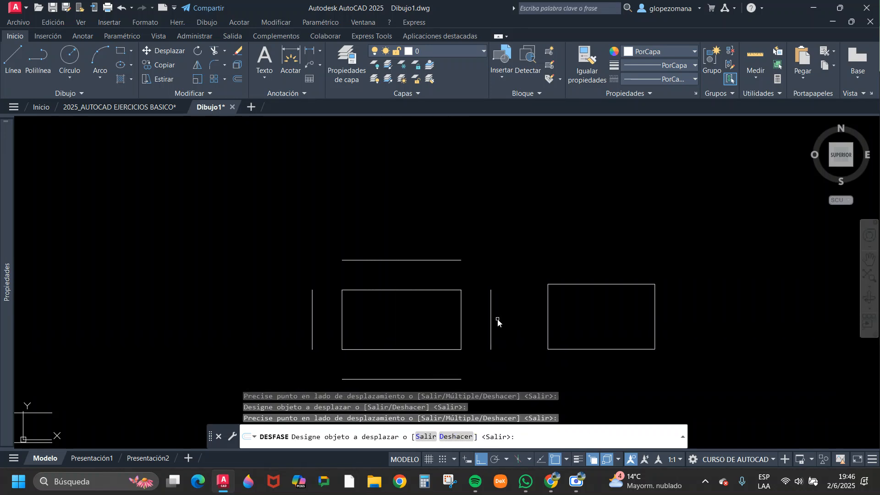
Offset the single-object rectangle outward by 0.5.
{"action": "left_click", "coordinate": [619, 285]}
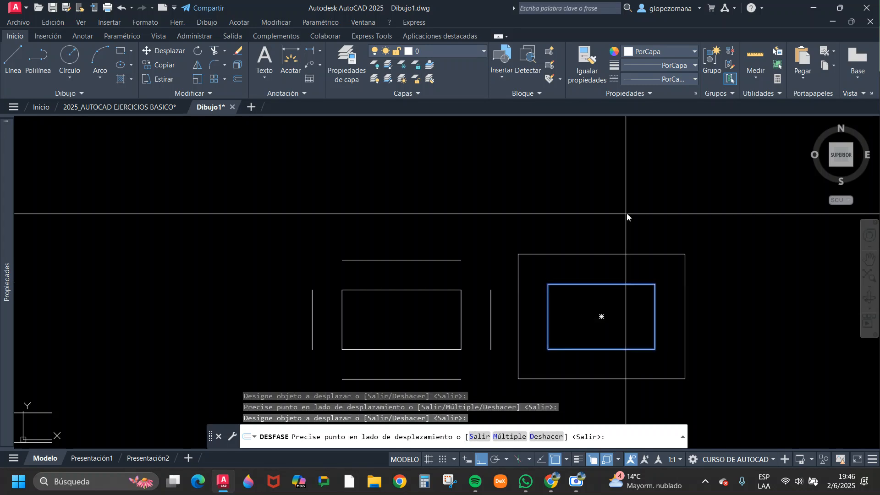
{"action": "left_click", "coordinate": [626, 215]}
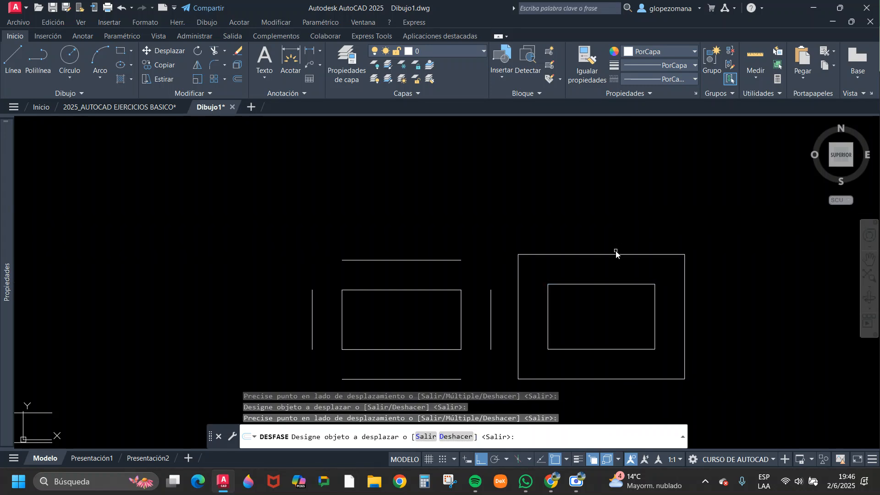
{"action": "key", "text": "Escape"}
Copy the four-line rectangle without its offset lines horizontally into the empty area to the right of the nested rectangles.
{"action": "scroll", "coordinate": [477, 281], "scroll_direction": "down", "scroll_amount": 5}
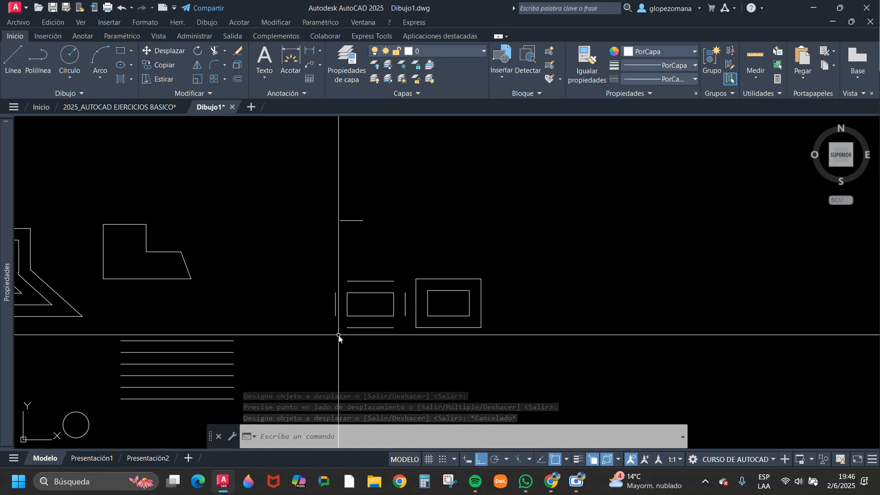
{"action": "scroll", "coordinate": [351, 297], "scroll_direction": "up", "scroll_amount": 4}
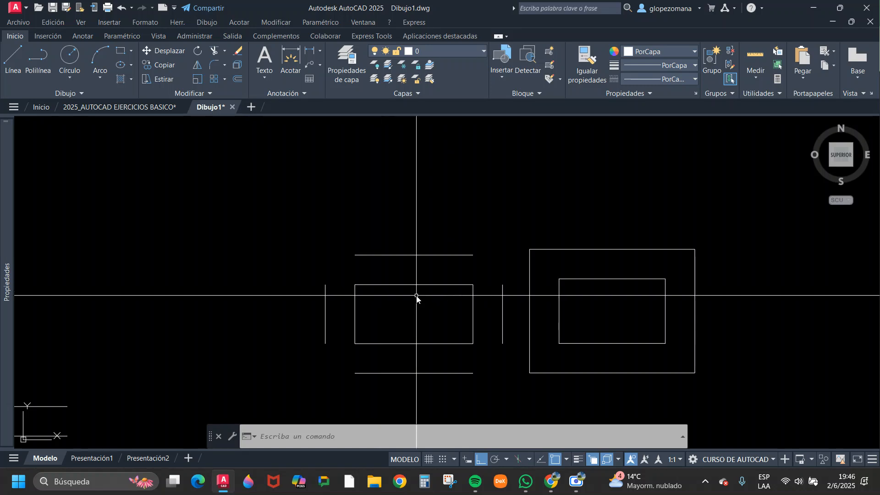
{"action": "scroll", "coordinate": [416, 297], "scroll_direction": "down", "scroll_amount": 2}
{"action": "scroll", "coordinate": [401, 282], "scroll_direction": "up", "scroll_amount": 2}
{"action": "left_click", "coordinate": [400, 281]}
{"action": "left_click", "coordinate": [534, 367]}
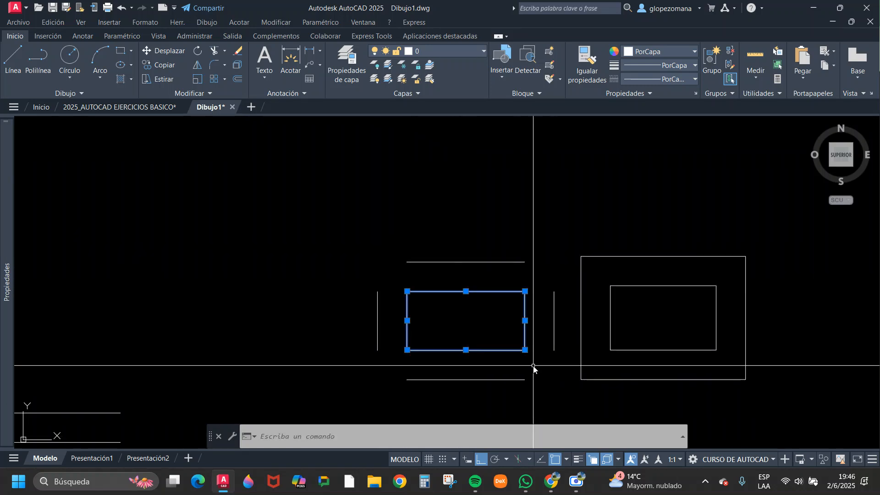
{"action": "type", "text": "co"}
{"action": "key", "text": "Return"}
{"action": "left_click", "coordinate": [456, 334]}
{"action": "scroll", "coordinate": [477, 320], "scroll_direction": "down", "scroll_amount": 6}
{"action": "scroll", "coordinate": [641, 321], "scroll_direction": "up", "scroll_amount": 4}
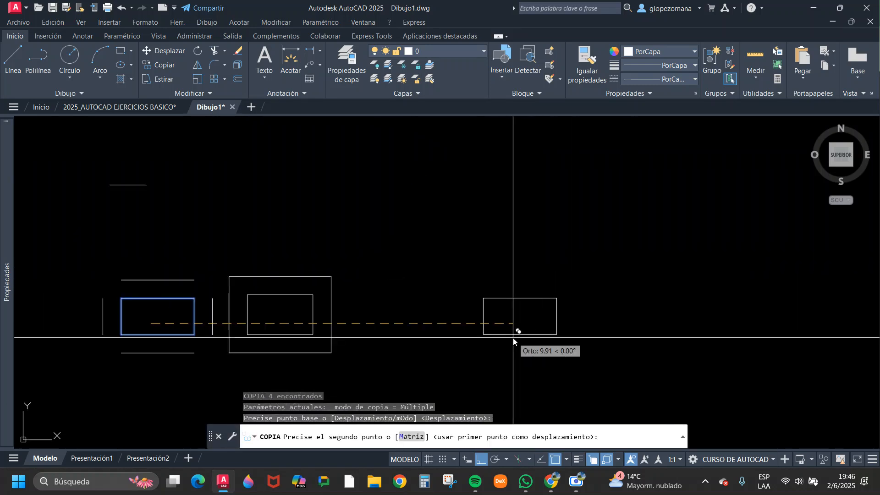
{"action": "left_click", "coordinate": [497, 338]}
{"action": "key", "text": "Escape"}
{"action": "scroll", "coordinate": [507, 316], "scroll_direction": "up", "scroll_amount": 4}
{"action": "scroll", "coordinate": [528, 315], "scroll_direction": "down", "scroll_amount": 2}
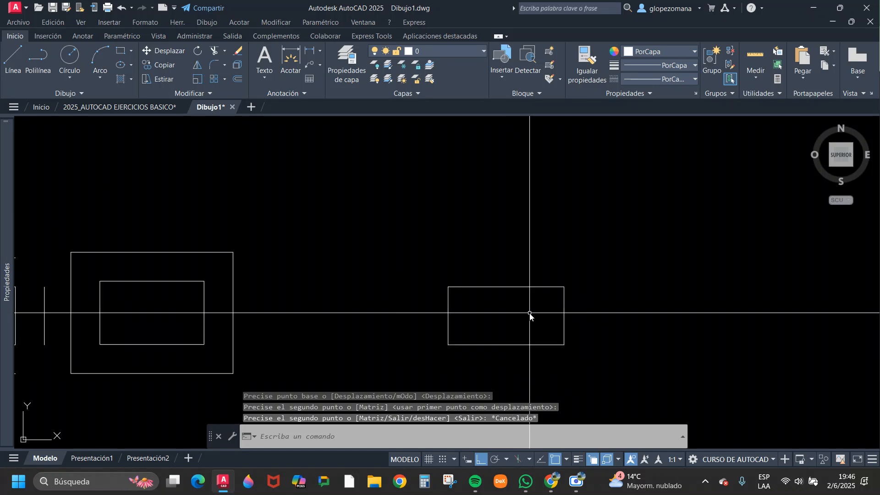
{"action": "left_click", "coordinate": [164, 295]}
{"action": "left_click", "coordinate": [143, 269]}
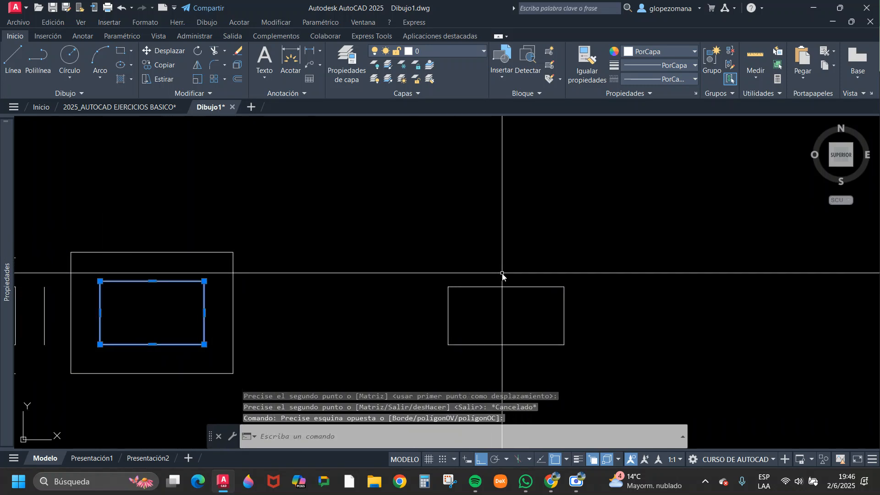
{"action": "key", "text": "Escape"}
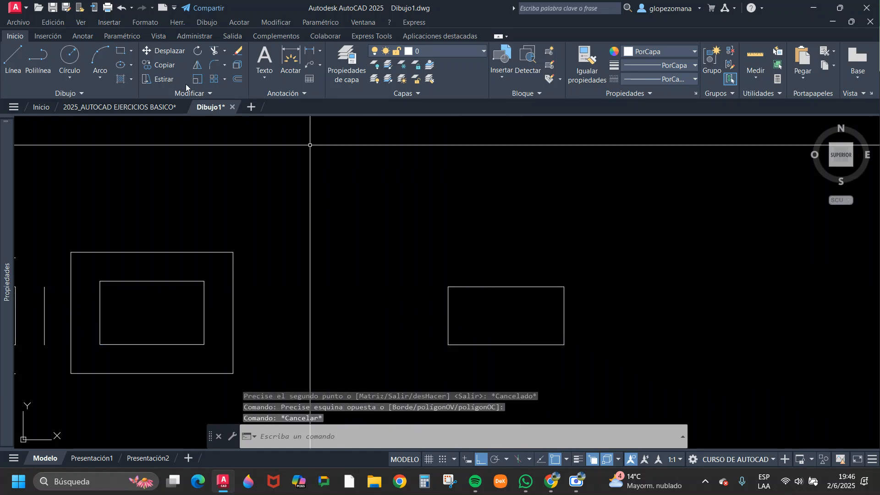
{"action": "left_click", "coordinate": [238, 78]}
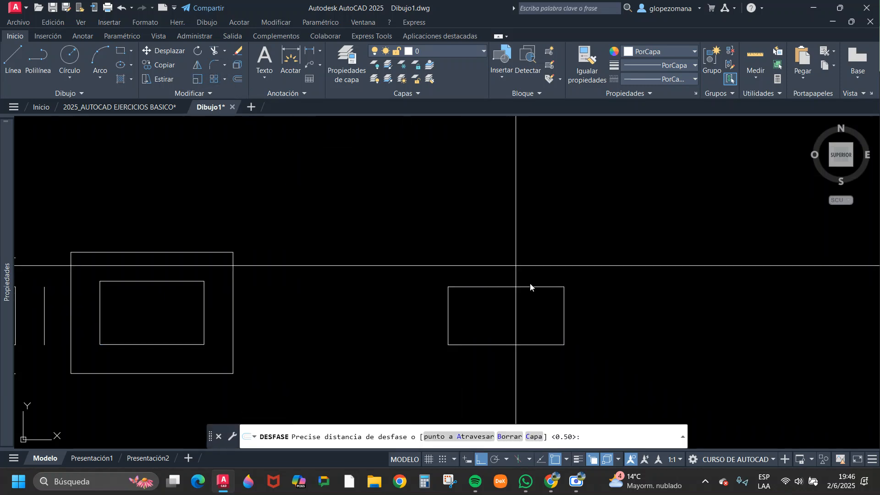
{"action": "left_click", "coordinate": [422, 259]}
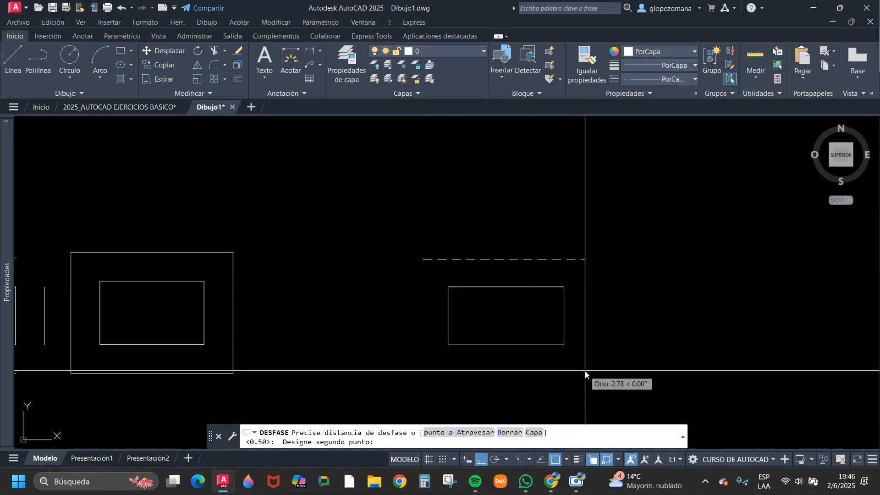
{"action": "left_click", "coordinate": [421, 271]}
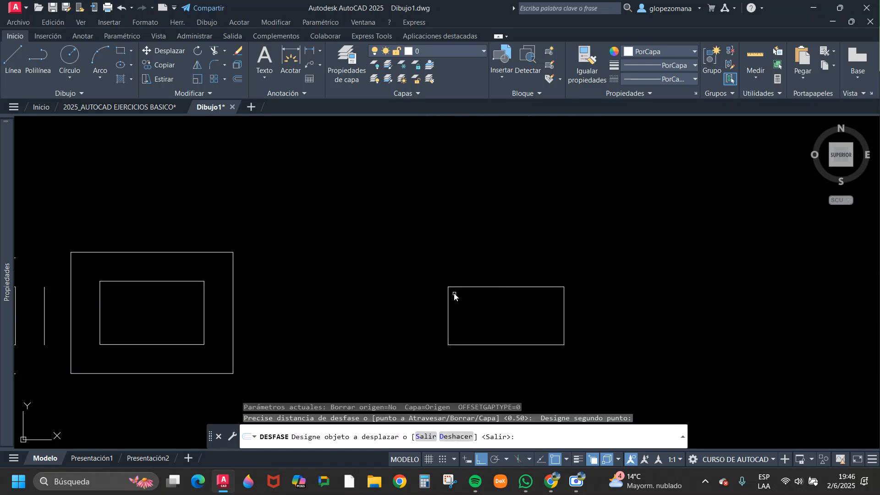
{"action": "key", "text": "Escape"}
Offset each of the four sides of the copied rectangle outward by 0.5.
{"action": "left_click", "coordinate": [238, 78]}
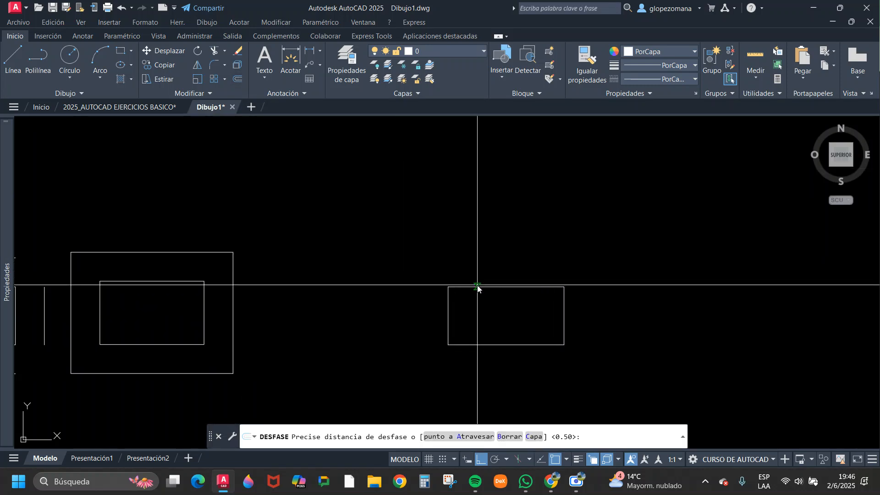
{"action": "key", "text": "Return"}
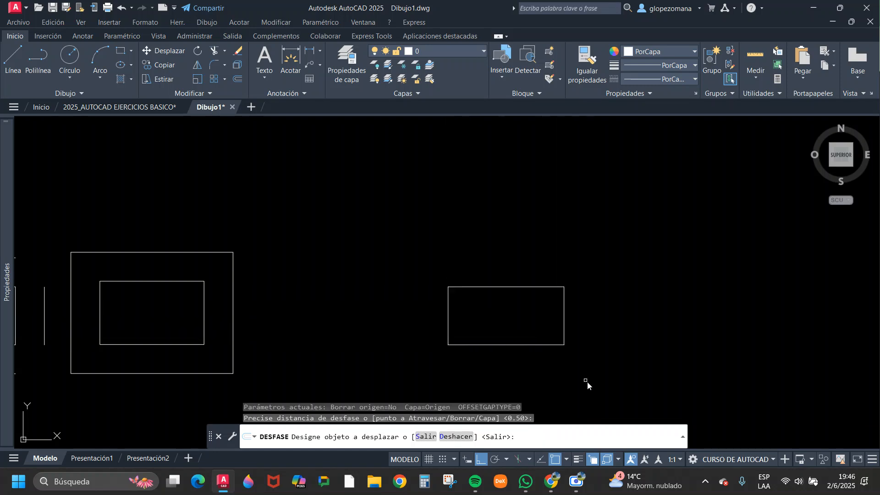
{"action": "left_click", "coordinate": [596, 385]}
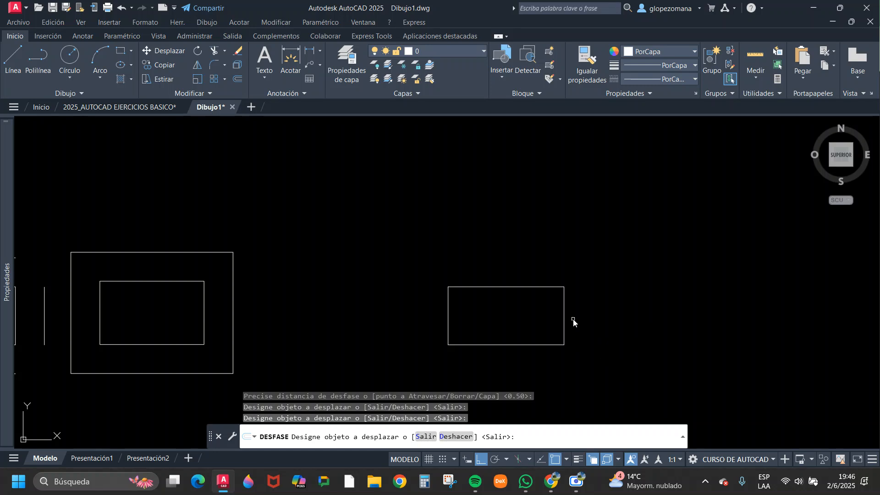
{"action": "left_click", "coordinate": [599, 385]}
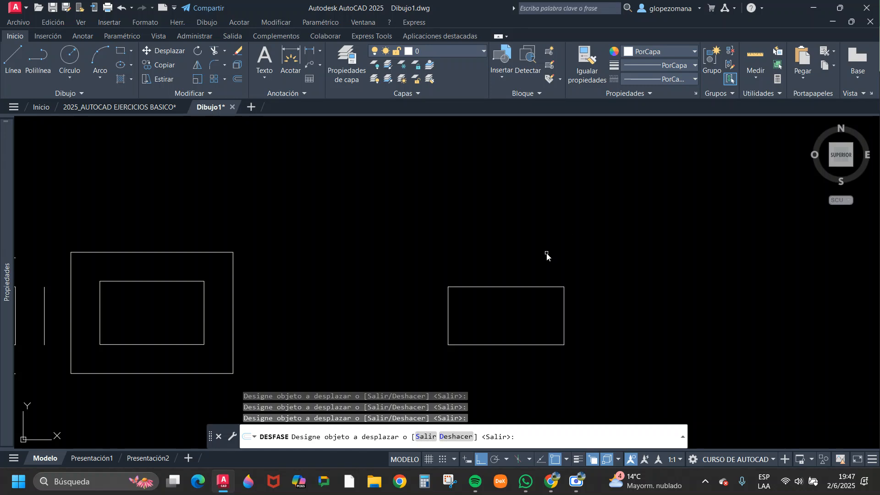
{"action": "left_click", "coordinate": [534, 287]}
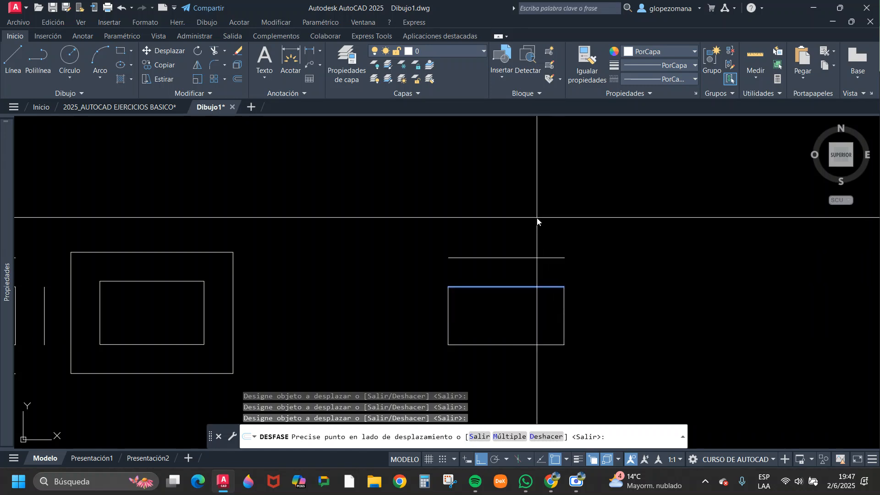
{"action": "left_click", "coordinate": [538, 220]}
{"action": "left_click", "coordinate": [564, 308]}
{"action": "left_click", "coordinate": [653, 321]}
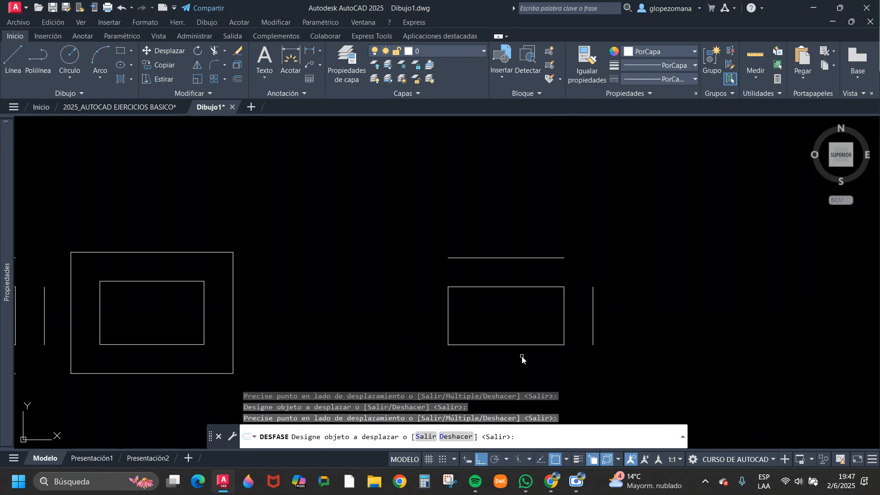
{"action": "left_click", "coordinate": [532, 345]}
{"action": "left_click", "coordinate": [532, 350]}
{"action": "key", "text": "Escape"}
Offset the circle outward by 0.5 three times, each time from the newest outer circle, to build concentric circles.
{"action": "scroll", "coordinate": [519, 301], "scroll_direction": "down", "scroll_amount": 5}
{"action": "scroll", "coordinate": [393, 289], "scroll_direction": "up", "scroll_amount": 2}
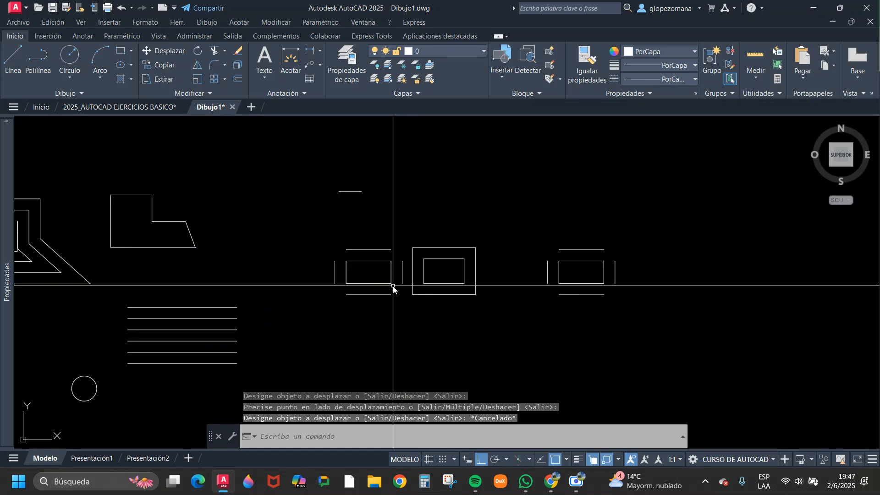
{"action": "scroll", "coordinate": [397, 294], "scroll_direction": "down", "scroll_amount": 1}
{"action": "scroll", "coordinate": [397, 293], "scroll_direction": "down", "scroll_amount": 4}
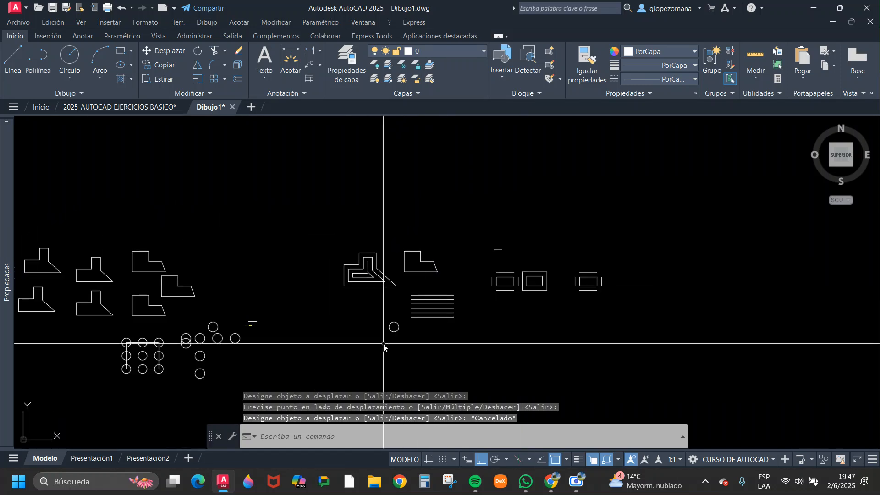
{"action": "scroll", "coordinate": [383, 346], "scroll_direction": "up", "scroll_amount": 3}
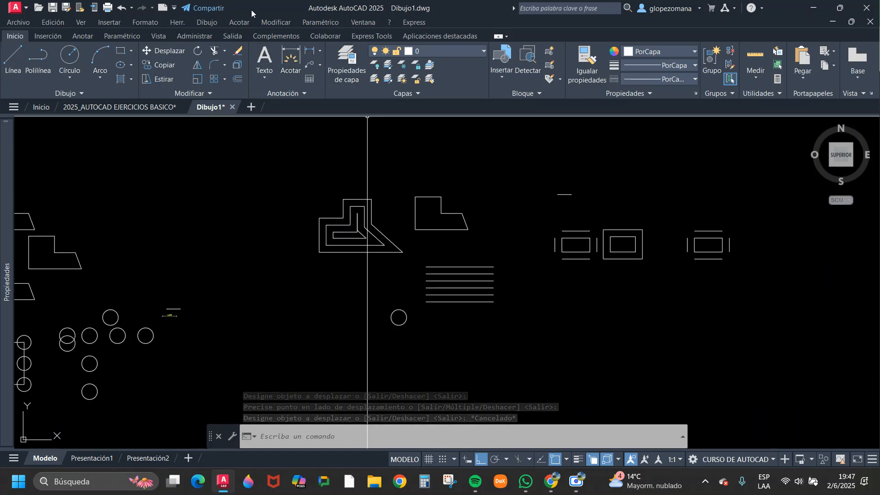
{"action": "left_click", "coordinate": [238, 80]}
{"action": "scroll", "coordinate": [387, 353], "scroll_direction": "up", "scroll_amount": 3}
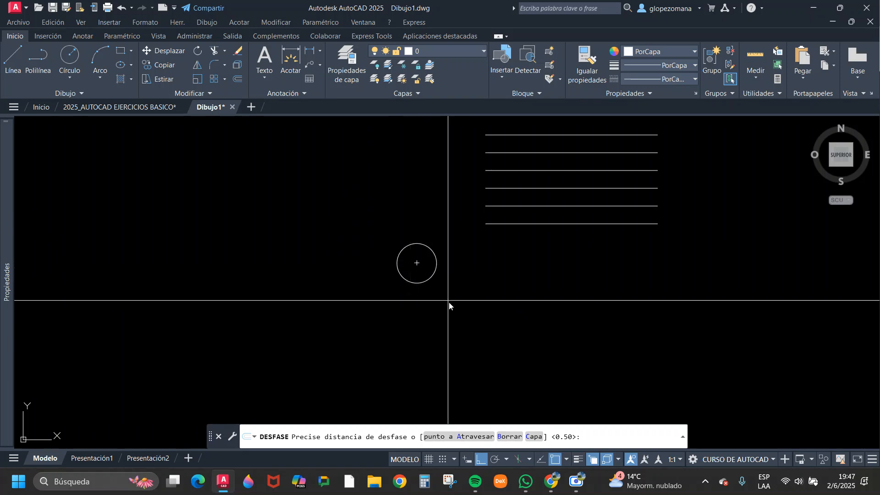
{"action": "key", "text": "Return"}
{"action": "left_click", "coordinate": [425, 248]}
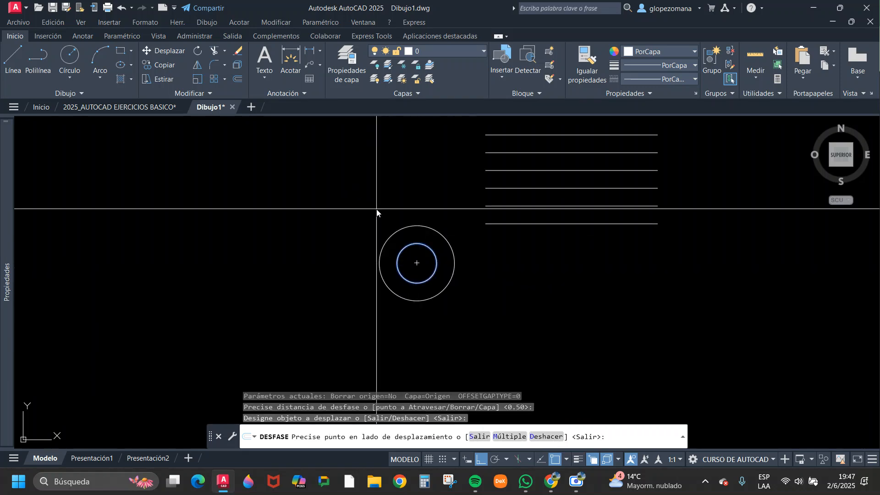
{"action": "left_click", "coordinate": [378, 212]}
{"action": "left_click", "coordinate": [391, 230]}
{"action": "left_click", "coordinate": [392, 235]}
{"action": "left_click", "coordinate": [380, 234]}
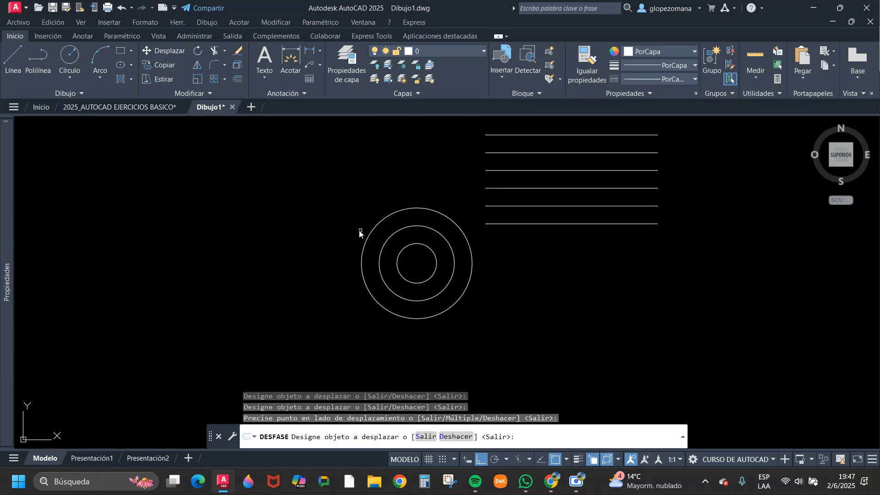
{"action": "left_click", "coordinate": [367, 238]}
{"action": "left_click", "coordinate": [348, 237]}
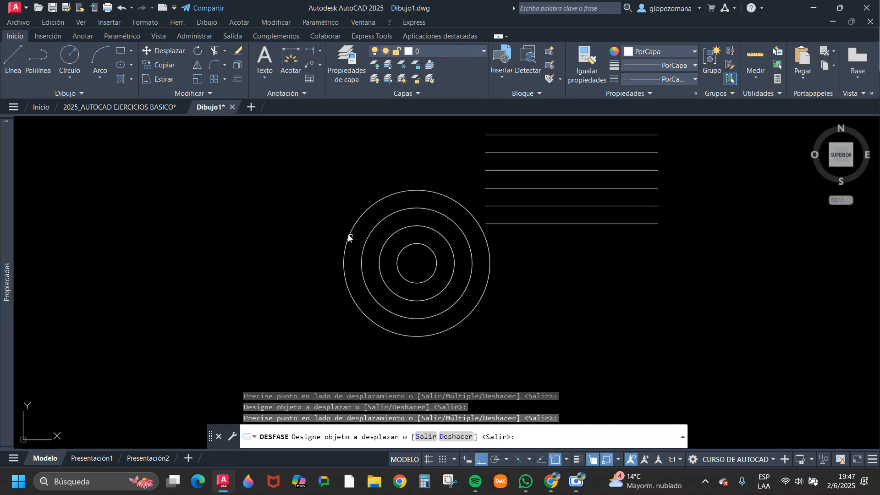
Offset the original circle inward by 0.5, and try to offset the tiny inner circle inward by the same distance.
{"action": "left_click", "coordinate": [419, 248]}
{"action": "left_click", "coordinate": [417, 268]}
{"action": "scroll", "coordinate": [418, 266], "scroll_direction": "up", "scroll_amount": 5}
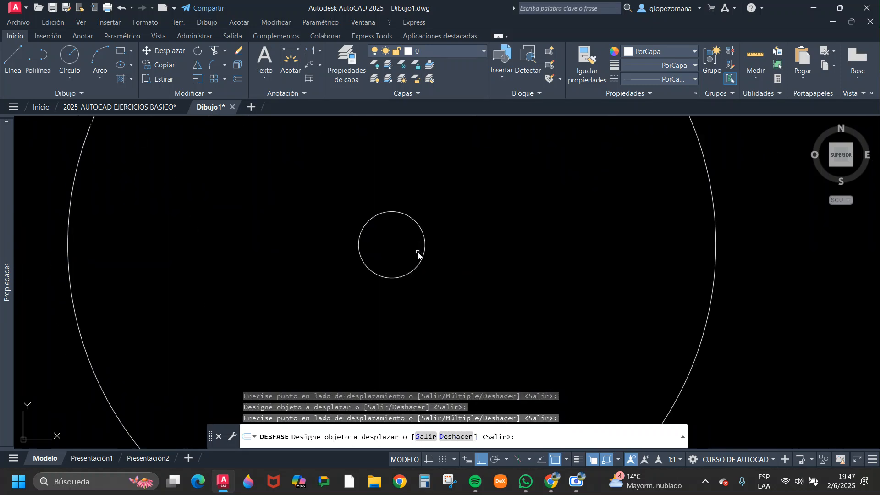
{"action": "left_click", "coordinate": [414, 209]}
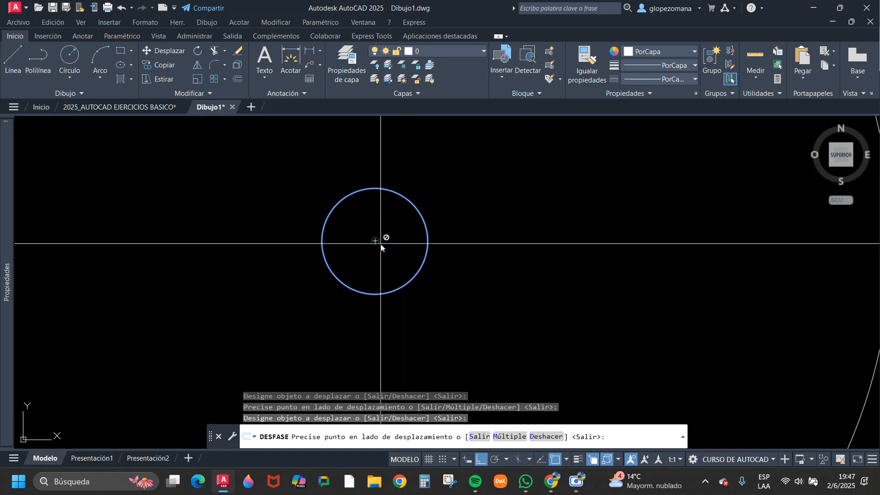
{"action": "left_click", "coordinate": [377, 248]}
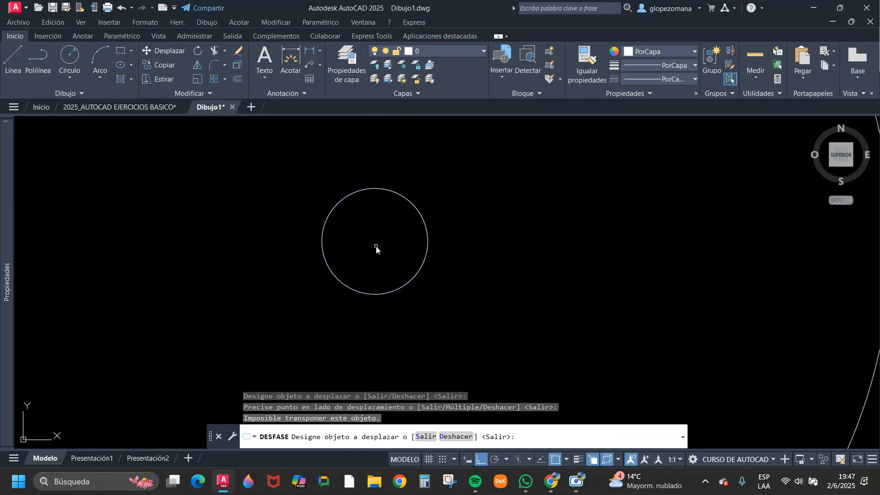
{"action": "key", "text": "Return"}
{"action": "scroll", "coordinate": [408, 239], "scroll_direction": "down", "scroll_amount": 6}
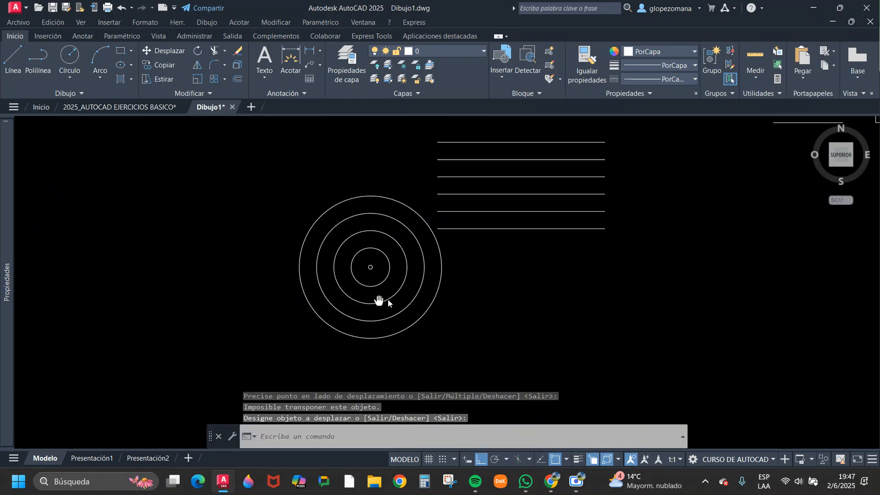
Switch to the 2025_AUTOCAD EJERCICIOS BASICO drawing and examine the concentric circles of Dibujo 02 in Unidad 4, Ejercicio Nº 01.
{"action": "left_click", "coordinate": [118, 106]}
{"action": "scroll", "coordinate": [560, 268], "scroll_direction": "down", "scroll_amount": 3}
{"action": "middle_click_drag", "start_coordinate": [277, 303], "coordinate": [564, 301]}
{"action": "middle_click_drag", "start_coordinate": [375, 328], "coordinate": [789, 299]}
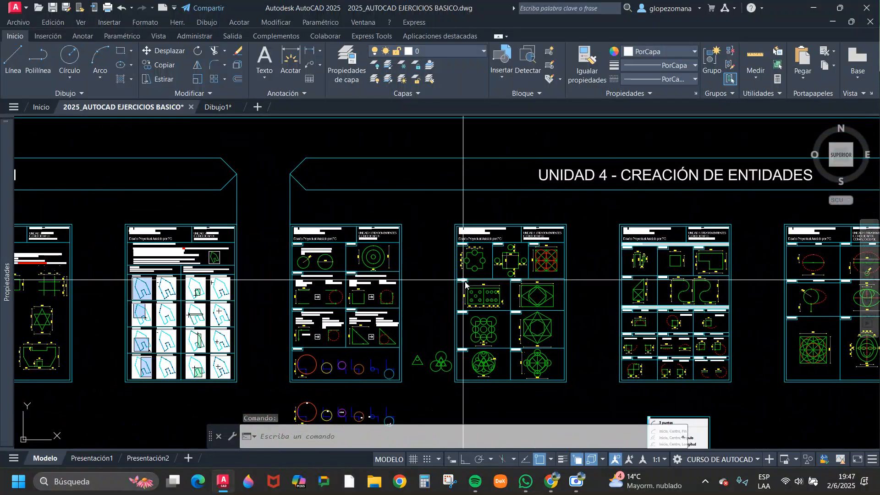
{"action": "scroll", "coordinate": [564, 252], "scroll_direction": "up", "scroll_amount": 5}
{"action": "scroll", "coordinate": [421, 264], "scroll_direction": "up", "scroll_amount": 4}
{"action": "scroll", "coordinate": [527, 274], "scroll_direction": "down", "scroll_amount": 2}
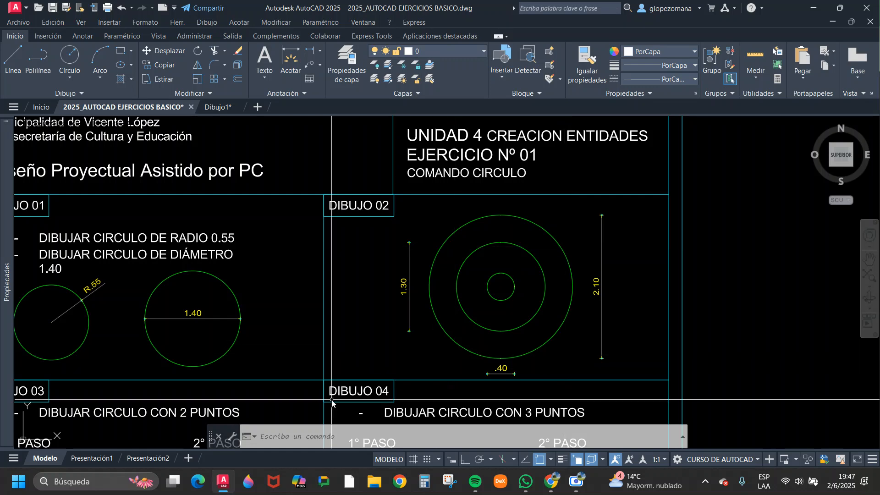
Return to the Dibujo1 drawing and review the offset lines, outlines, rectangles and concentric circles.
{"action": "left_click", "coordinate": [217, 107]}
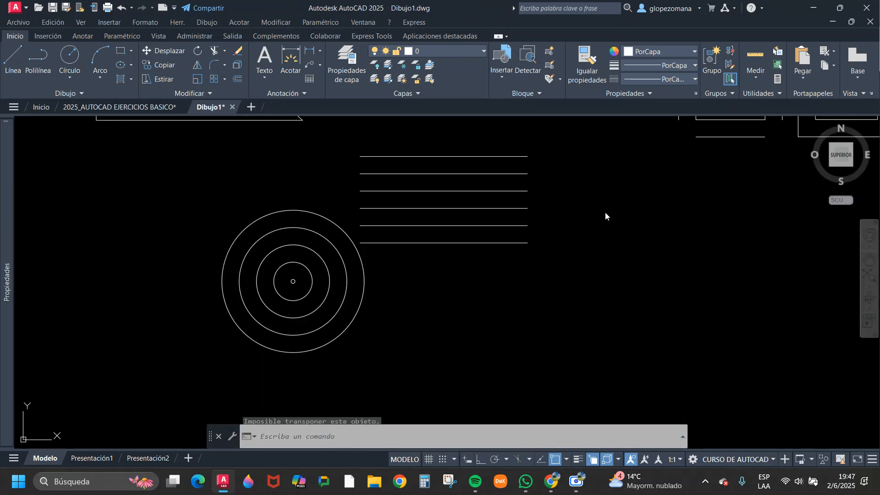
{"action": "scroll", "coordinate": [605, 216], "scroll_direction": "down", "scroll_amount": 4}
{"action": "middle_click_drag", "start_coordinate": [530, 236], "coordinate": [449, 263]}
{"action": "key", "text": "Escape"}
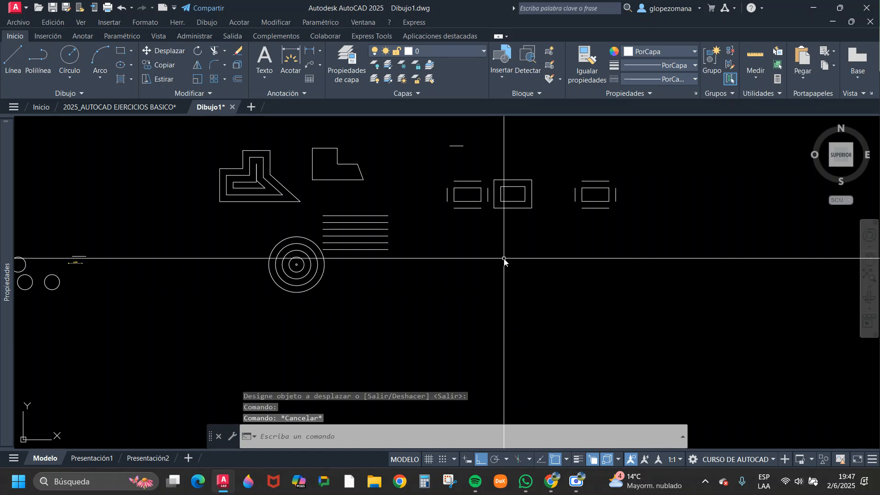
{"action": "mouse_move", "coordinate": [353, 289]}
{"action": "middle_mouse_down"}
{"action": "mouse_move", "coordinate": [439, 311]}
{"action": "mouse_move", "coordinate": [621, 264]}
{"action": "middle_mouse_up"}
{"action": "middle_click_drag", "start_coordinate": [532, 323], "coordinate": [327, 346]}
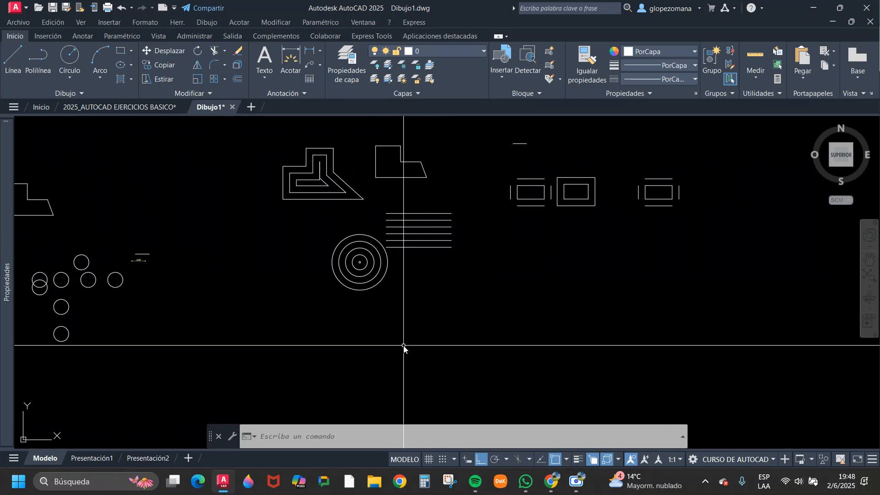
{"action": "scroll", "coordinate": [379, 353], "scroll_direction": "up", "scroll_amount": 2}
{"action": "scroll", "coordinate": [361, 364], "scroll_direction": "down", "scroll_amount": 4}
{"action": "middle_click_drag", "start_coordinate": [432, 320], "coordinate": [377, 342]}
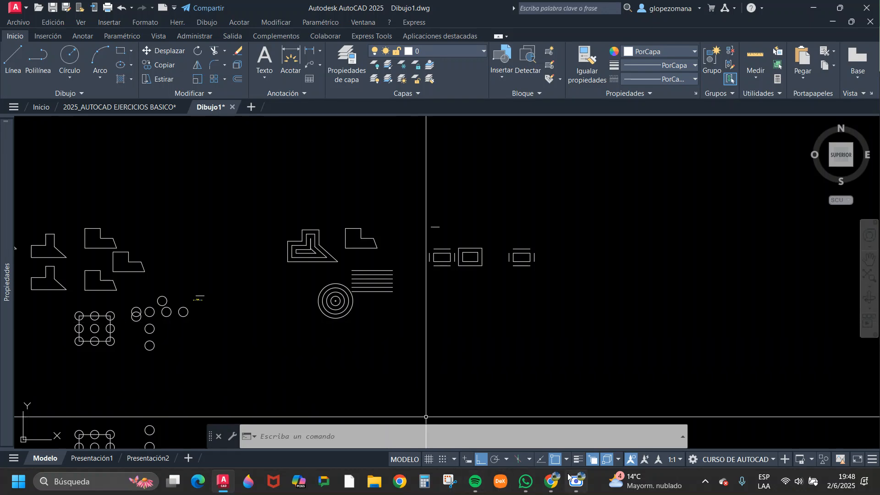
Switch to the DAPC-05 editing commands PDF in Chrome and go to section 5, Alargar (Extend).
{"action": "mouse_move", "coordinate": [557, 484]}
{"action": "left_click", "coordinate": [437, 434]}
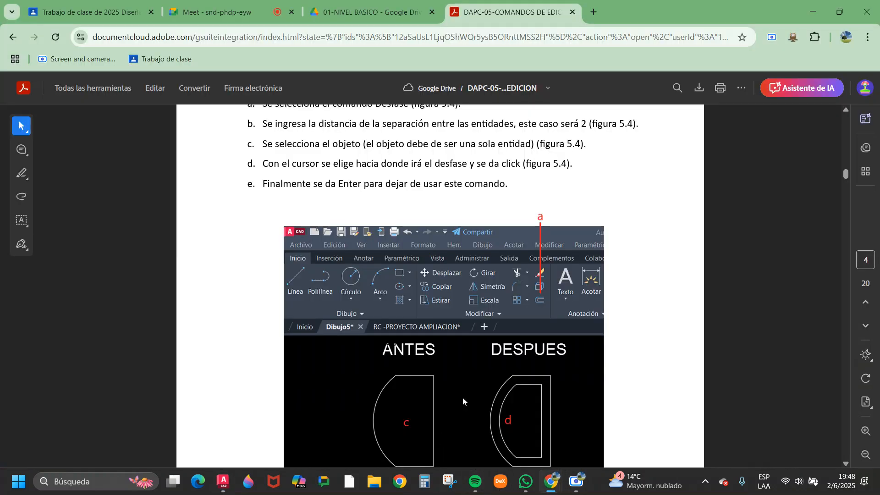
{"action": "scroll", "coordinate": [476, 246], "scroll_direction": "down", "scroll_amount": 10}
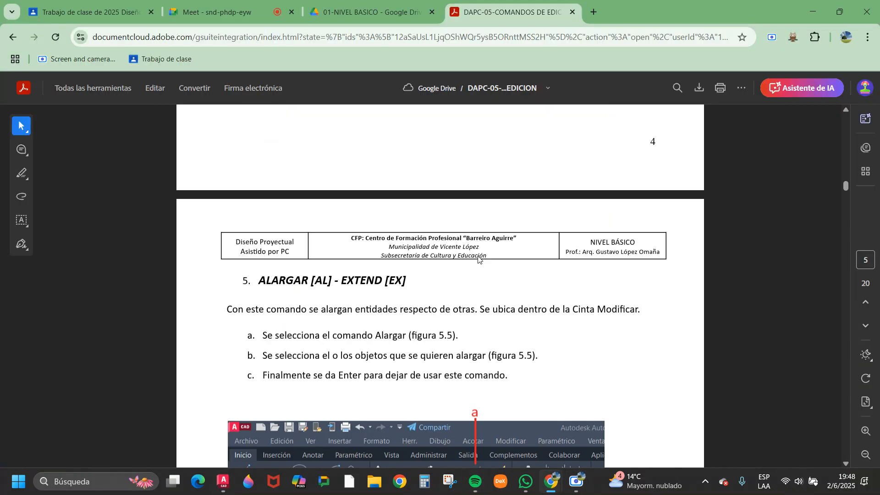
{"action": "scroll", "coordinate": [479, 259], "scroll_direction": "down", "scroll_amount": 3}
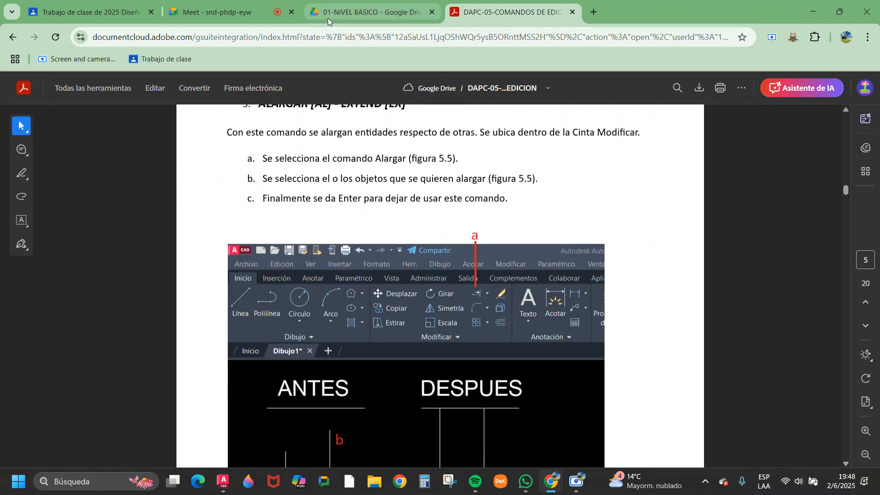
Switch to AutoCAD's 2025_AUTOCAD EJERCICIOS BASICO drawing and examine the command list of Unidad 5, Ejercicio N°1.
{"action": "left_click", "coordinate": [223, 481]}
{"action": "left_click", "coordinate": [139, 109]}
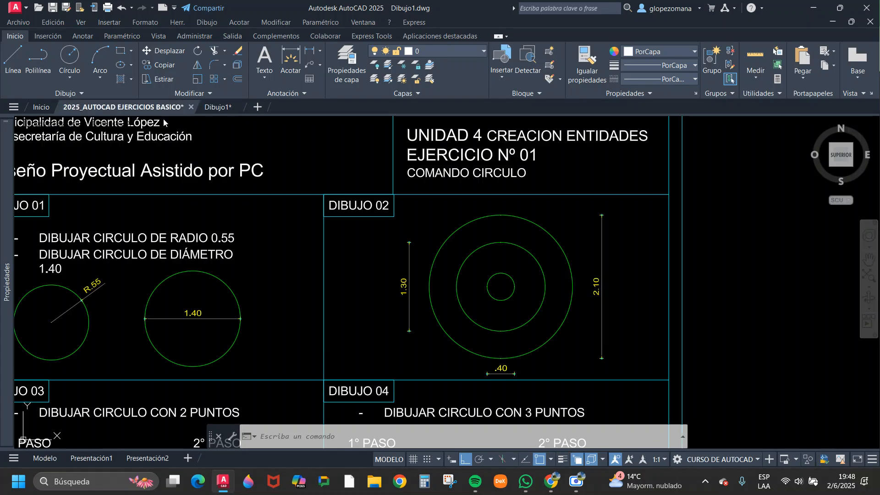
{"action": "mouse_move", "coordinate": [438, 214]}
{"action": "middle_mouse_down"}
{"action": "mouse_move", "coordinate": [571, 338]}
{"action": "mouse_move", "coordinate": [450, 238]}
{"action": "middle_mouse_up"}
{"action": "scroll", "coordinate": [450, 238], "scroll_direction": "down", "scroll_amount": 6}
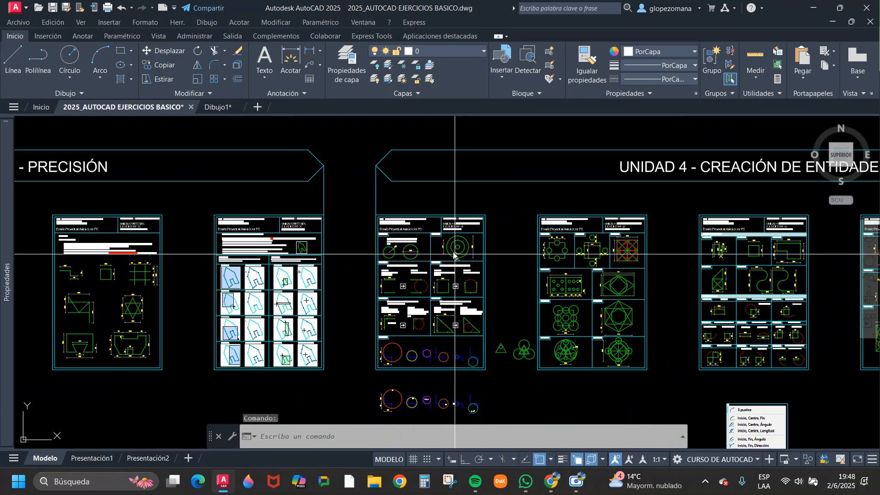
{"action": "middle_click_drag", "start_coordinate": [614, 276], "coordinate": [209, 256]}
{"action": "middle_click_drag", "start_coordinate": [679, 238], "coordinate": [397, 246]}
{"action": "scroll", "coordinate": [616, 224], "scroll_direction": "up", "scroll_amount": 6}
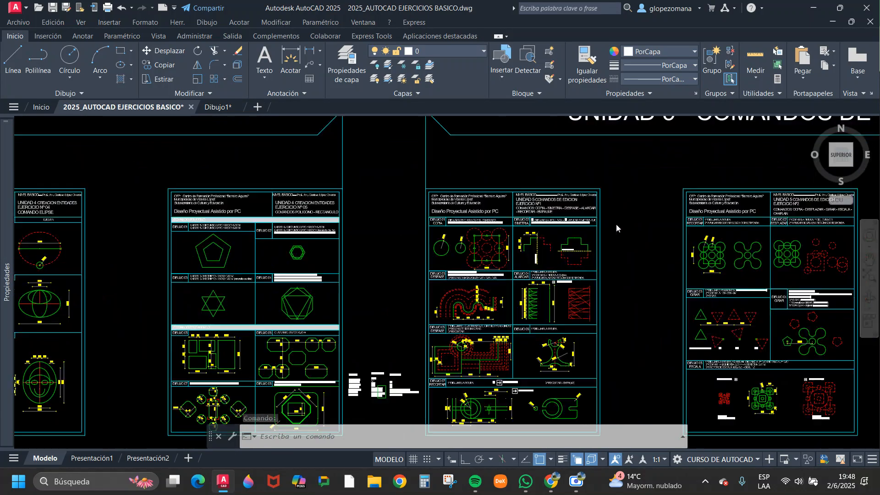
{"action": "scroll", "coordinate": [506, 187], "scroll_direction": "up", "scroll_amount": 2}
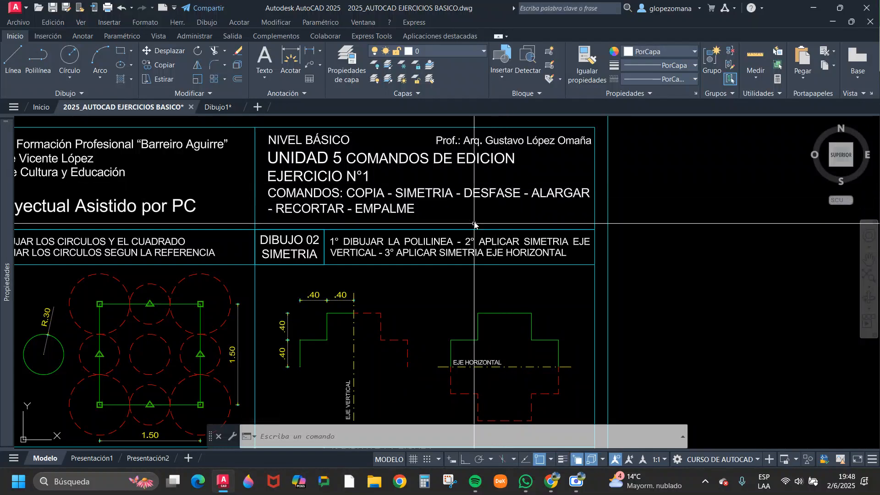
Switch back to the PDF guide in Chrome and read the Alargar instructions and the before-and-after example in figure 5.5.
{"action": "mouse_move", "coordinate": [559, 482]}
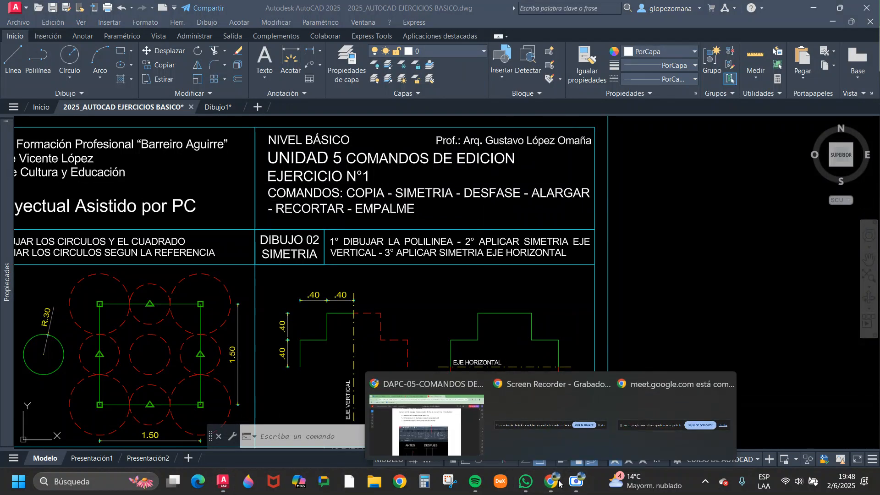
{"action": "left_click", "coordinate": [422, 438]}
{"action": "scroll", "coordinate": [472, 331], "scroll_direction": "up", "scroll_amount": 3}
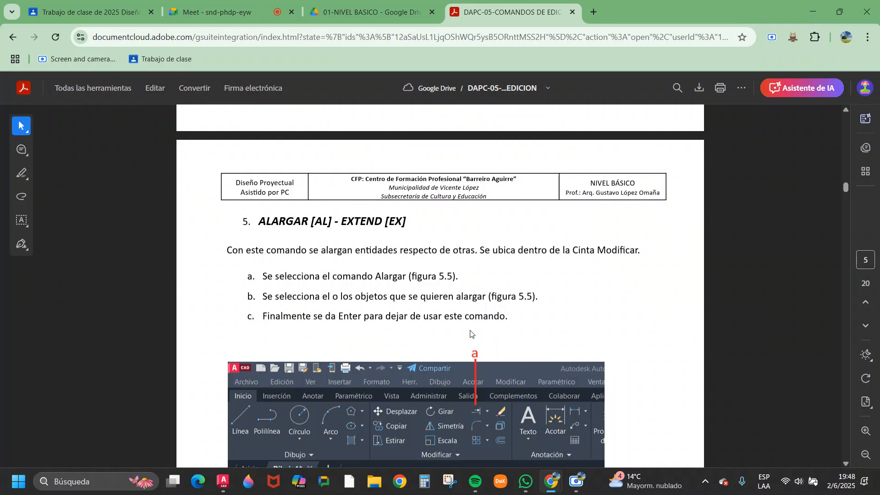
{"action": "scroll", "coordinate": [453, 308], "scroll_direction": "down", "scroll_amount": 3}
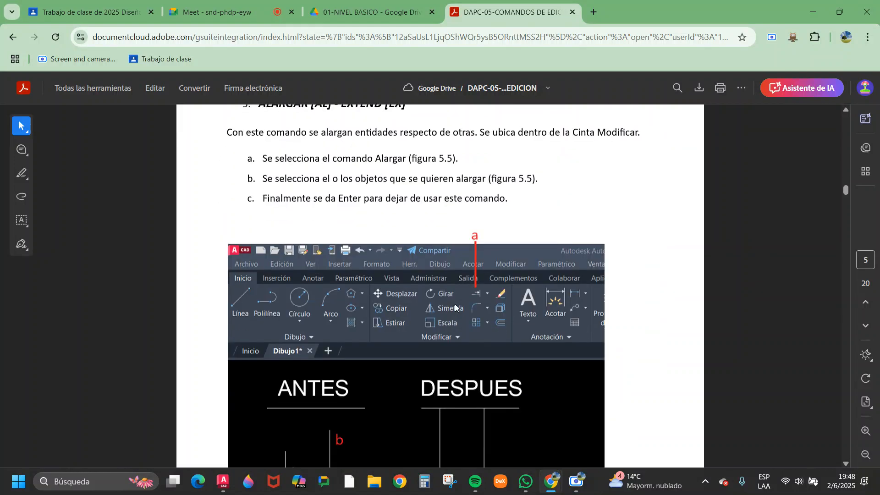
{"action": "scroll", "coordinate": [456, 305], "scroll_direction": "down", "scroll_amount": 3}
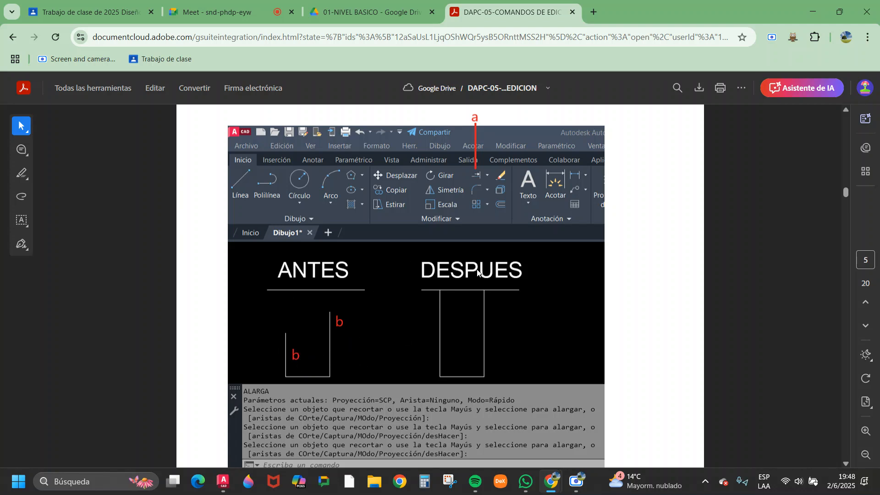
{"action": "scroll", "coordinate": [408, 312], "scroll_direction": "down", "scroll_amount": 1}
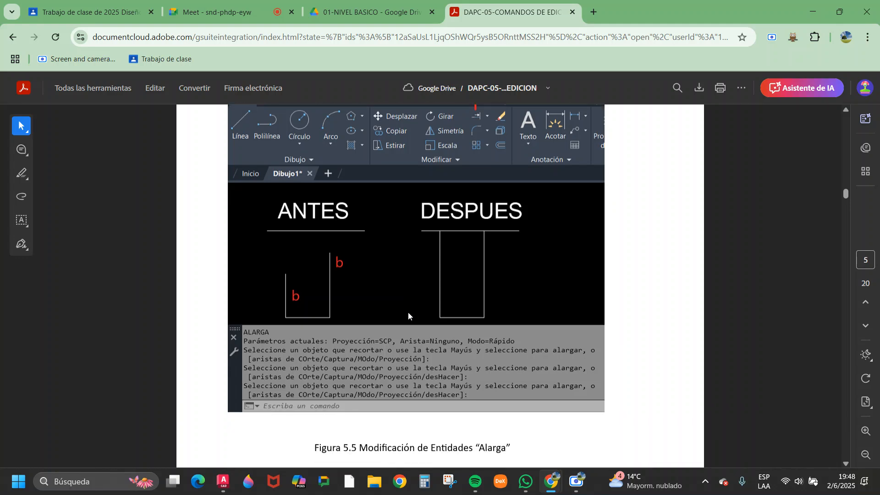
{"action": "scroll", "coordinate": [408, 312], "scroll_direction": "up", "scroll_amount": 3}
{"action": "scroll", "coordinate": [319, 403], "scroll_direction": "down", "scroll_amount": 1}
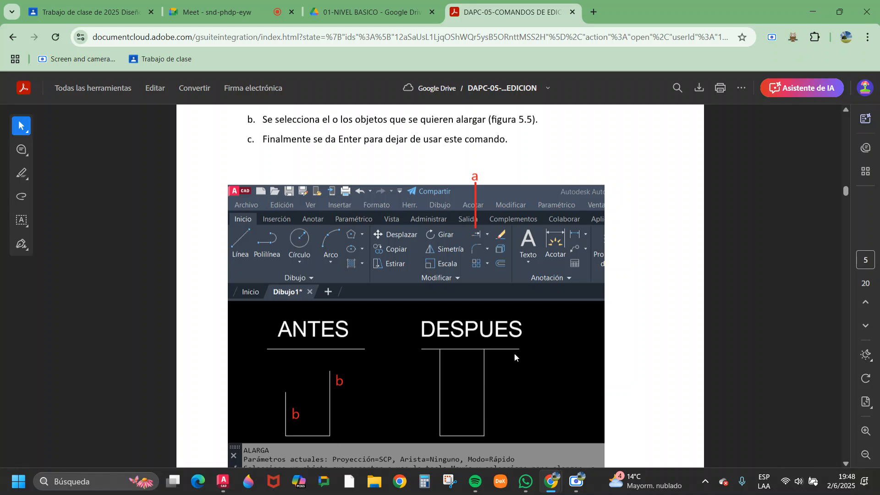
{"action": "scroll", "coordinate": [508, 372], "scroll_direction": "up", "scroll_amount": 2}
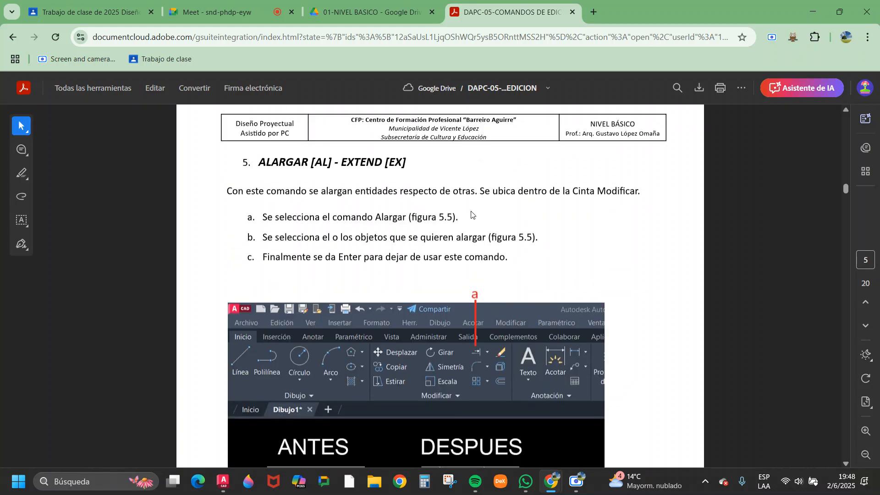
{"action": "scroll", "coordinate": [472, 211], "scroll_direction": "down", "scroll_amount": 5}
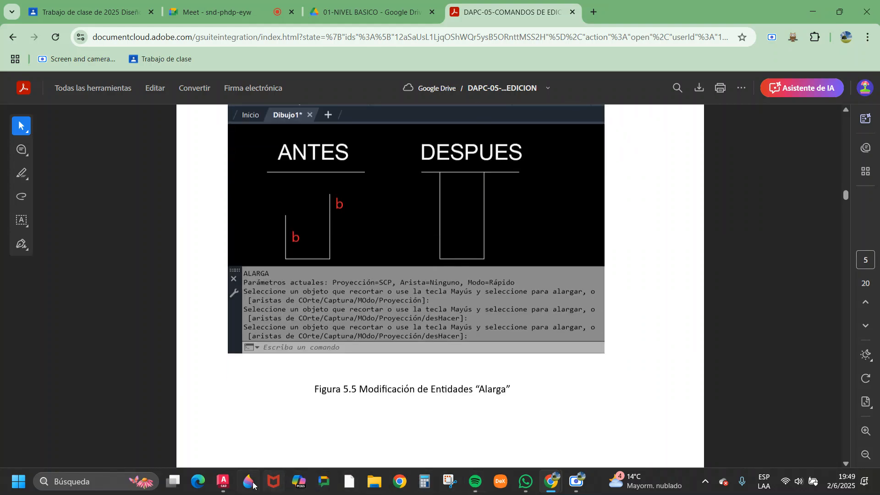
Switch to the Dibujo1 drawing in AutoCAD and draw a short horizontal line below the offset rectangles.
{"action": "left_click", "coordinate": [223, 482]}
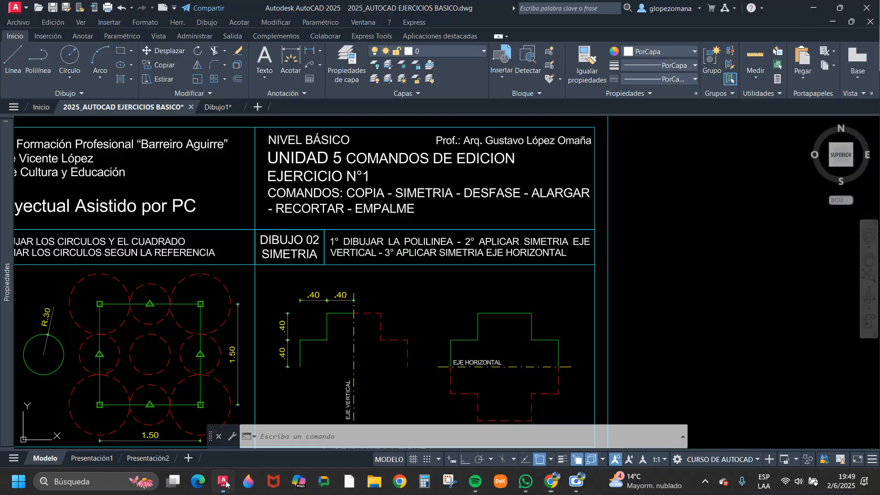
{"action": "left_click", "coordinate": [217, 106]}
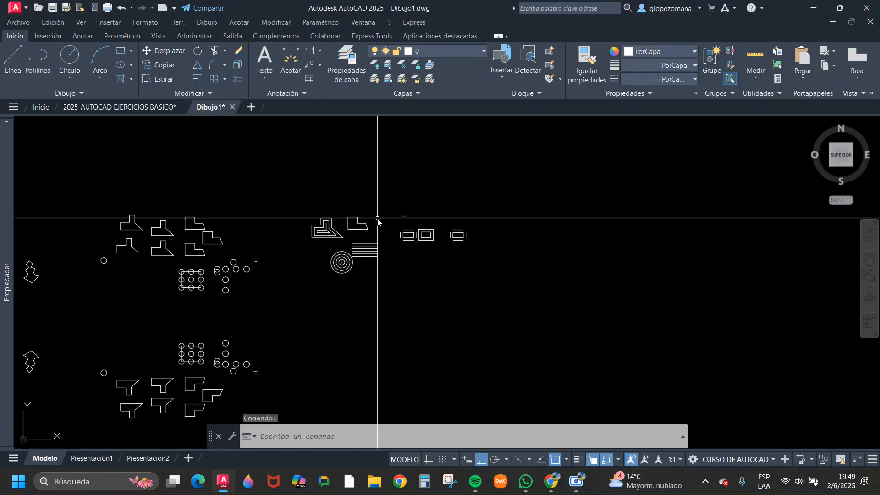
{"action": "scroll", "coordinate": [419, 243], "scroll_direction": "up", "scroll_amount": 3}
{"action": "type", "text": "l"}
{"action": "key", "text": "Return"}
{"action": "scroll", "coordinate": [357, 315], "scroll_direction": "up", "scroll_amount": 4}
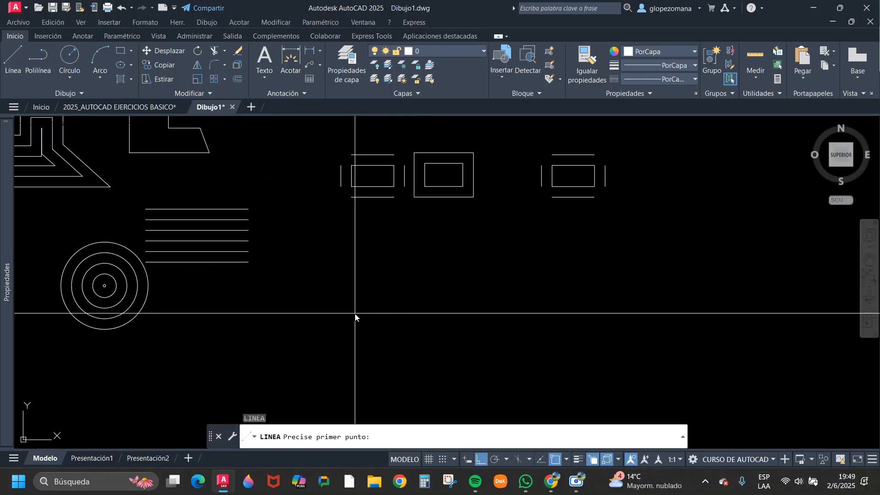
{"action": "left_click", "coordinate": [362, 298]}
{"action": "left_click", "coordinate": [465, 310]}
{"action": "key", "text": "Return"}
{"action": "key", "text": "Return"}
Draw a vertical line to the right of the new horizontal line, spanning above and below its level.
{"action": "left_click", "coordinate": [537, 217]}
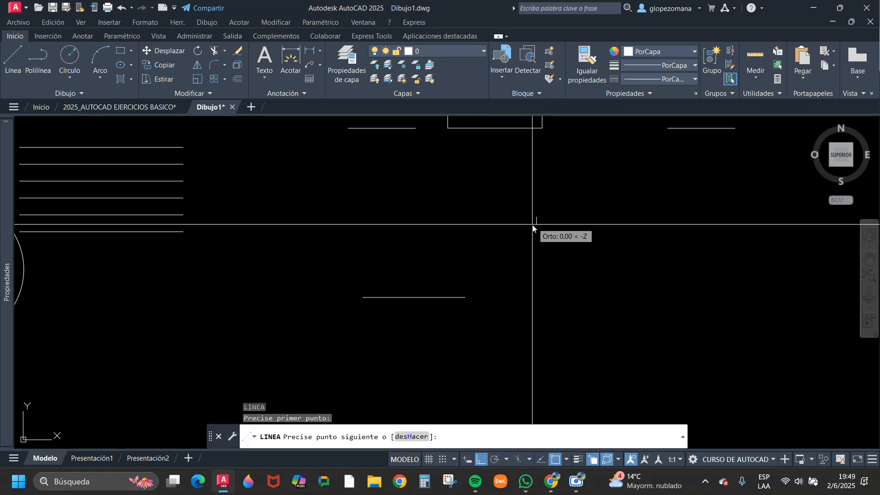
{"action": "left_click", "coordinate": [530, 361]}
{"action": "key", "text": "Escape"}
{"action": "middle_click_drag", "start_coordinate": [496, 359], "coordinate": [538, 289]}
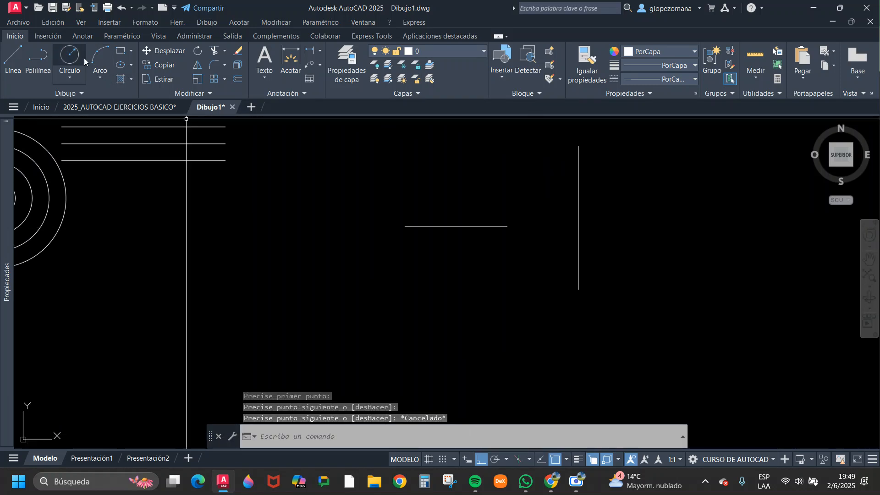
Draw a three-point arc curving upward above the horizontal line, ending short of the vertical line.
{"action": "left_click", "coordinate": [100, 58]}
{"action": "left_click", "coordinate": [407, 187]}
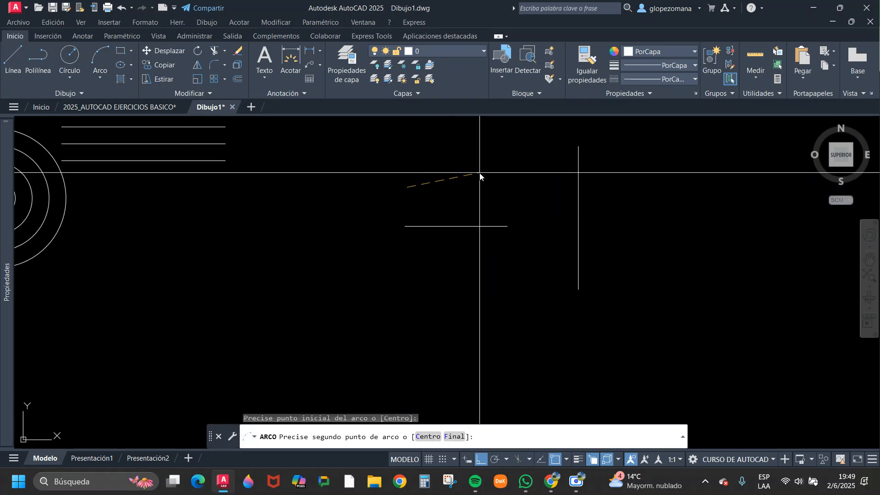
{"action": "left_click", "coordinate": [469, 172]}
{"action": "left_click", "coordinate": [531, 191]}
Draw a small rectangle below the horizontal line, to the left of the vertical line.
{"action": "type", "text": "rec"}
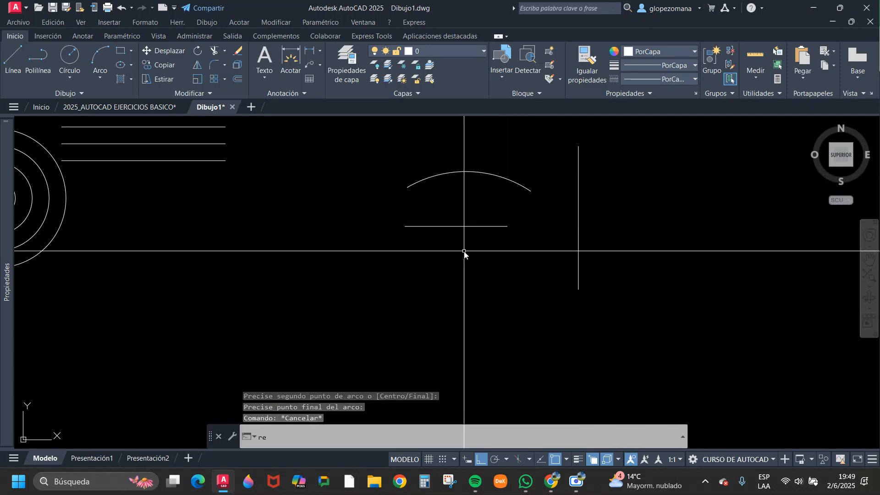
{"action": "key", "text": "Return"}
{"action": "left_click", "coordinate": [433, 251]}
{"action": "left_click", "coordinate": [509, 281]}
{"action": "key", "text": "Escape"}
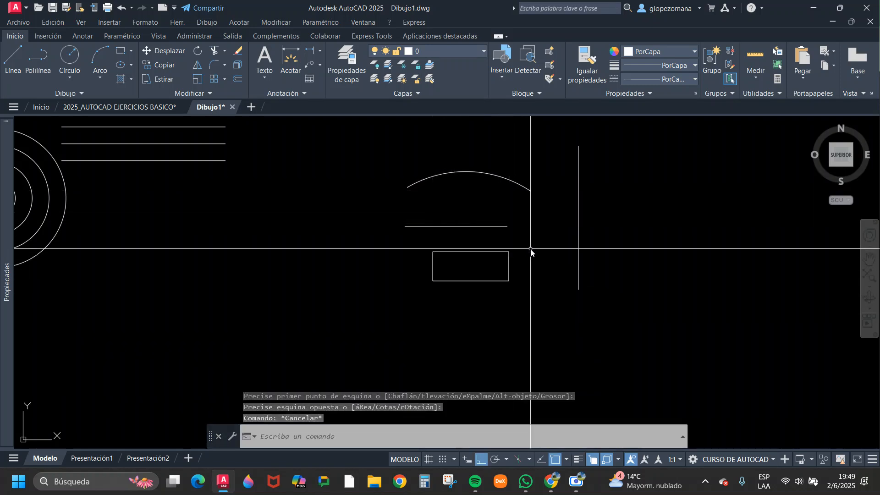
Select the horizontal line and the rectangle in turn to examine each as an object.
{"action": "key", "text": "Escape"}
{"action": "middle_click_drag", "start_coordinate": [501, 201], "coordinate": [426, 246]}
{"action": "left_click", "coordinate": [426, 246]}
{"action": "left_click", "coordinate": [384, 194]}
{"action": "key", "text": "Escape"}
{"action": "left_click", "coordinate": [399, 234]}
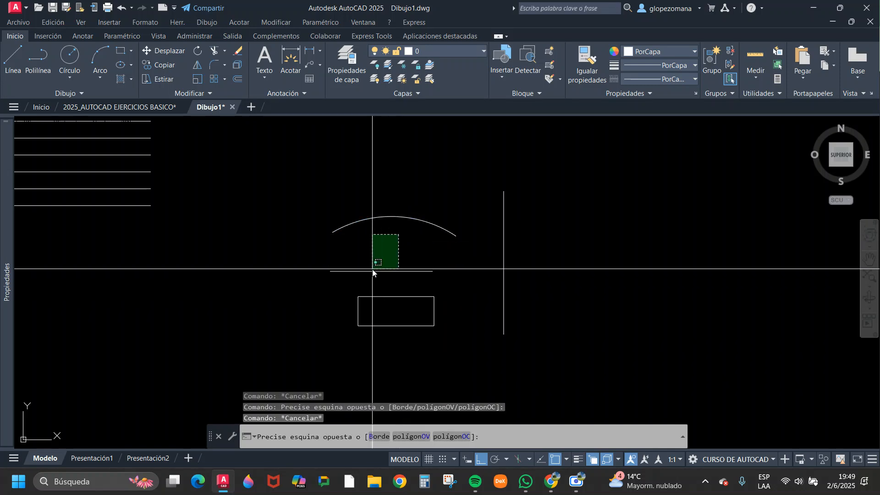
{"action": "left_click", "coordinate": [374, 279]}
{"action": "key", "text": "Escape"}
{"action": "left_click", "coordinate": [406, 302]}
{"action": "left_click", "coordinate": [399, 289]}
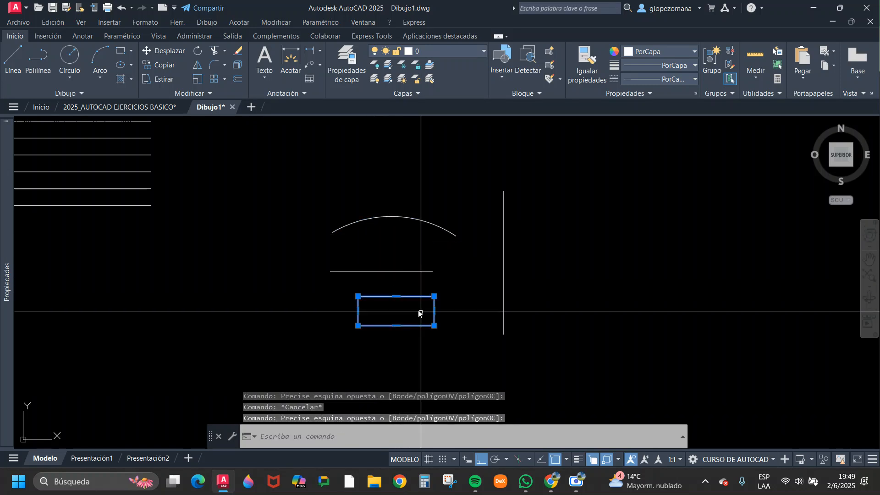
{"action": "key", "text": "Escape"}
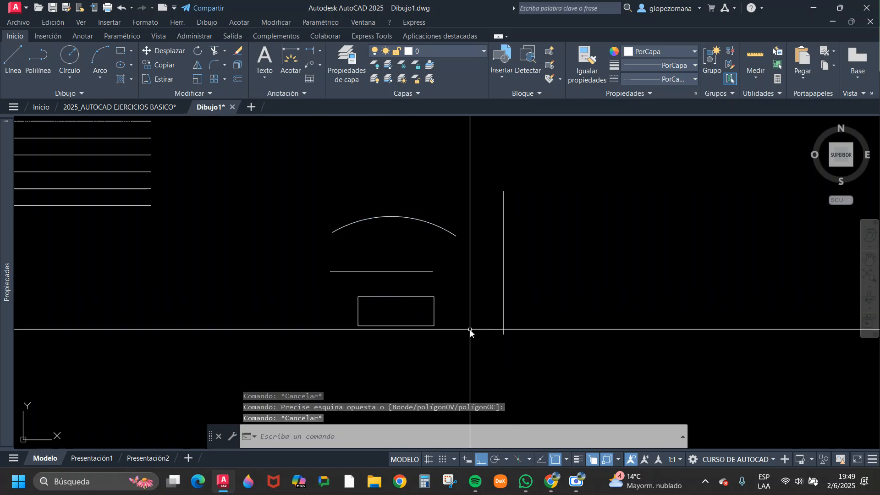
{"action": "left_click", "coordinate": [441, 320]}
{"action": "left_click", "coordinate": [417, 314]}
{"action": "middle_click_drag", "start_coordinate": [444, 338], "coordinate": [311, 342]}
{"action": "key", "text": "Escape"}
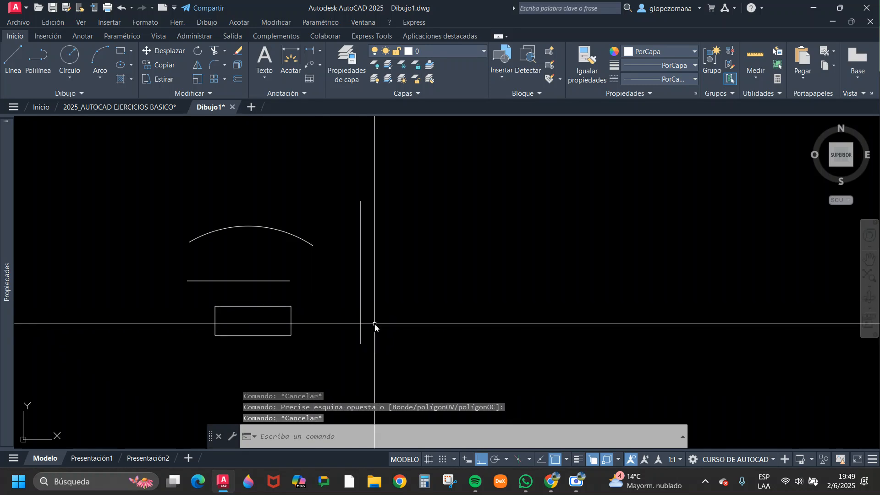
Stretch the lower end of the vertical line downward, well below the rectangle.
{"action": "left_click", "coordinate": [429, 332]}
{"action": "left_click", "coordinate": [356, 338]}
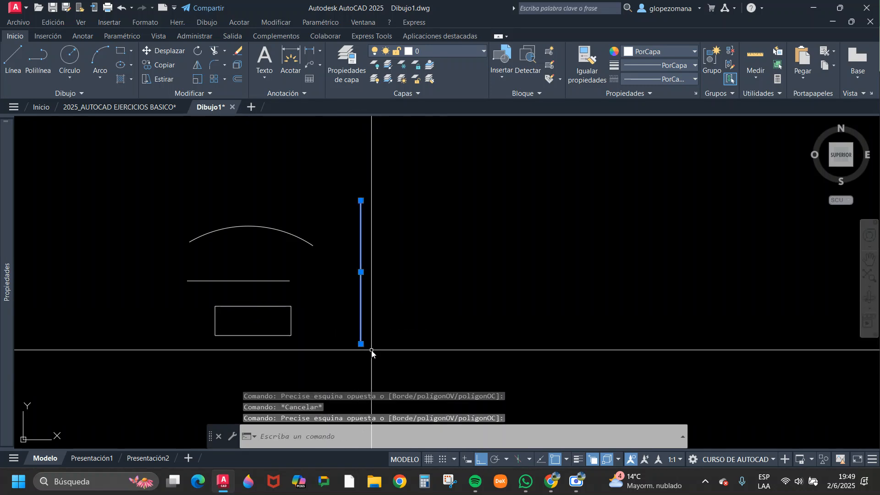
{"action": "left_click", "coordinate": [361, 344]}
{"action": "middle_click_drag", "start_coordinate": [342, 384], "coordinate": [438, 310]}
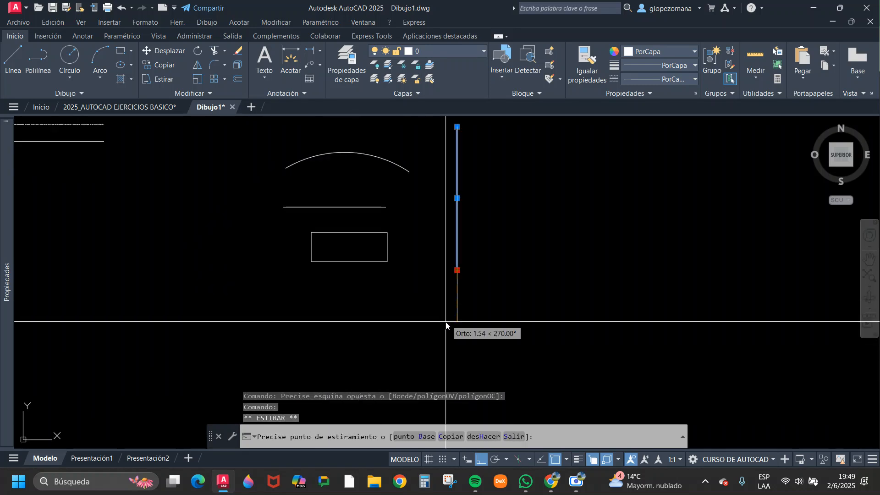
{"action": "left_click", "coordinate": [444, 331]}
{"action": "key", "text": "Escape"}
{"action": "type", "text": "l"}
{"action": "key", "text": "Return"}
{"action": "left_click", "coordinate": [314, 293]}
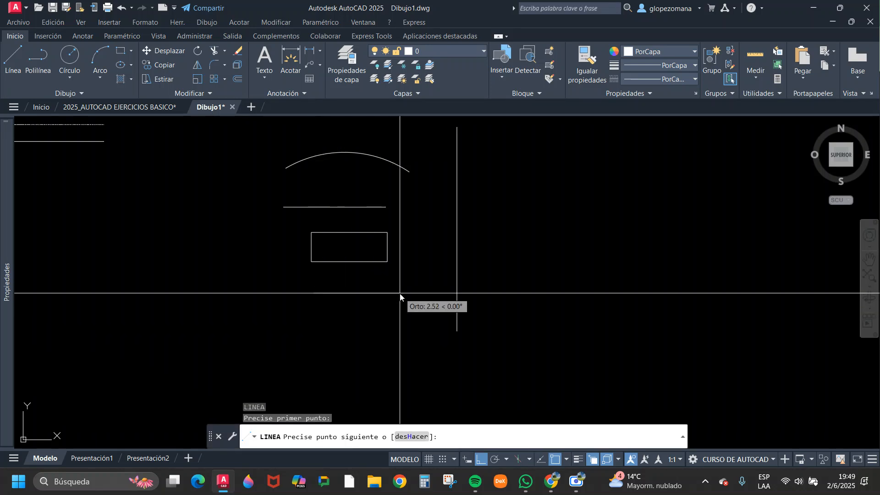
{"action": "left_click", "coordinate": [389, 293]}
{"action": "key", "text": "Escape"}
{"action": "left_click", "coordinate": [383, 310]}
{"action": "left_click", "coordinate": [346, 291]}
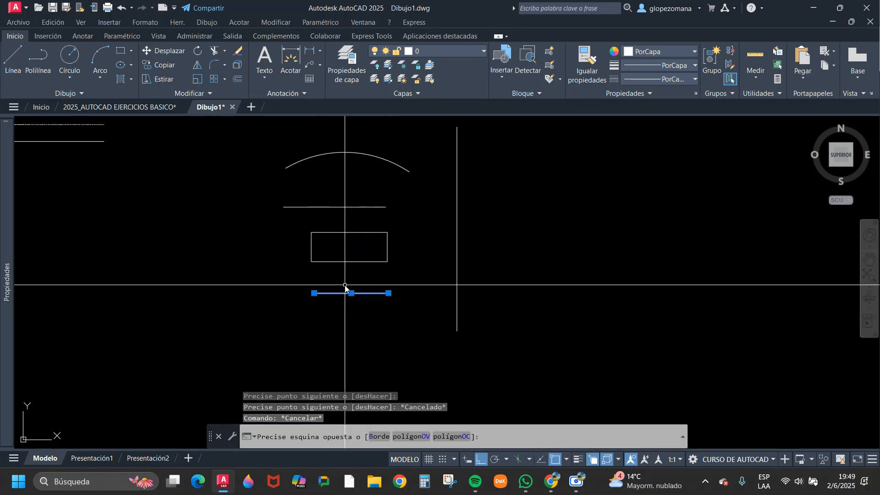
{"action": "key", "text": "Delete"}
Draw the top, right and bottom sides of a second rectangle as connected lines below the first, ending short of the left side.
{"action": "type", "text": "l"}
{"action": "key", "text": "Return"}
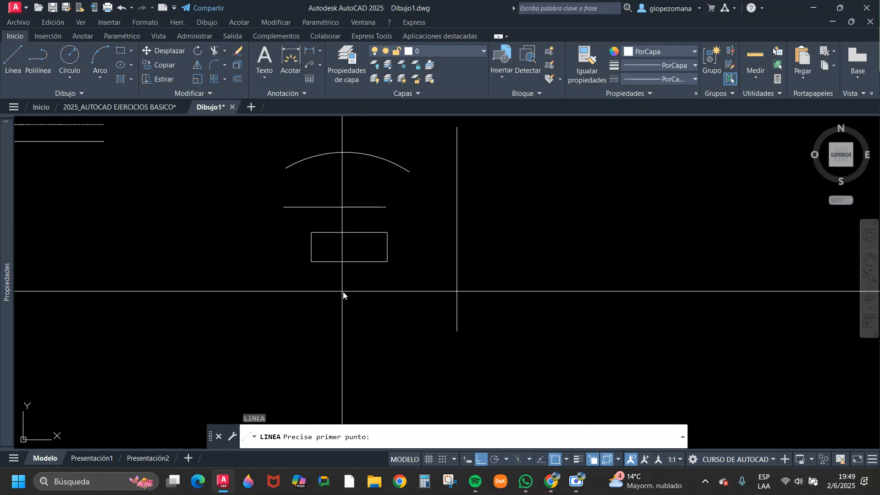
{"action": "left_click", "coordinate": [316, 289]}
{"action": "left_click", "coordinate": [389, 288]}
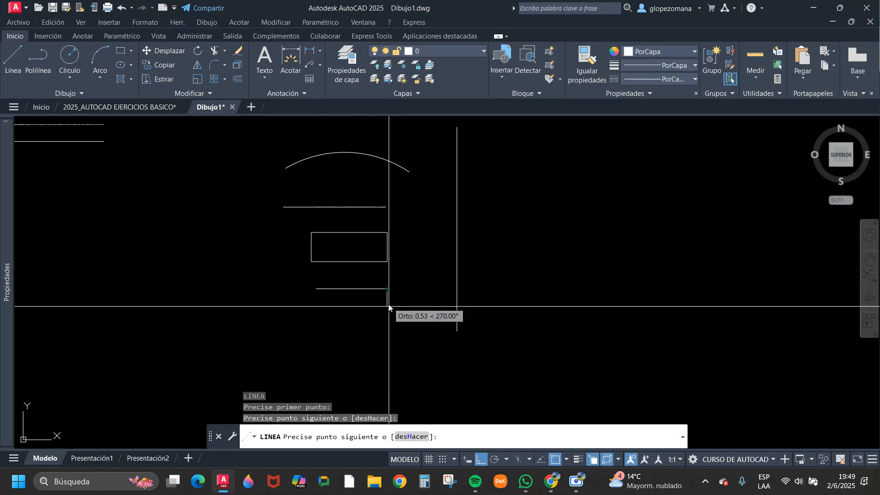
{"action": "left_click", "coordinate": [388, 317]}
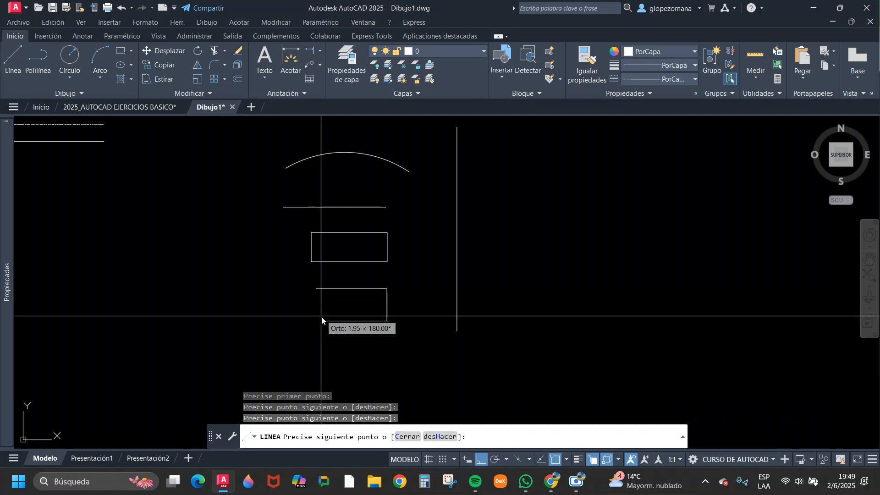
{"action": "scroll", "coordinate": [315, 316], "scroll_direction": "up", "scroll_amount": 4}
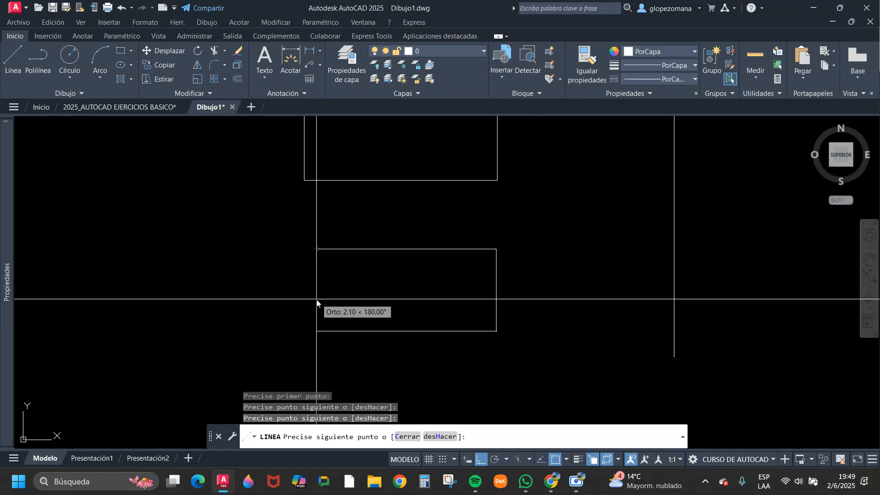
{"action": "left_click", "coordinate": [326, 322]}
{"action": "key", "text": "Escape"}
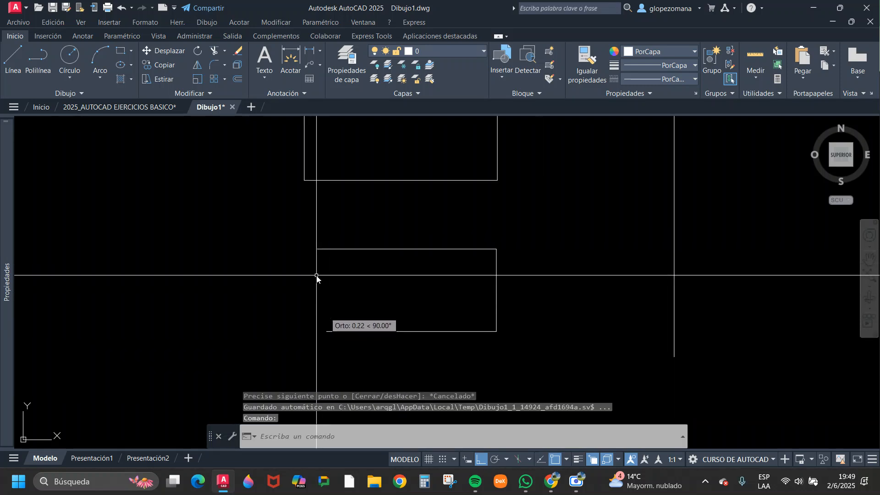
Draw the second rectangle's left side as a vertical line from its upper-left corner past the bottom line.
{"action": "key", "text": "Return"}
{"action": "left_click", "coordinate": [316, 248]}
{"action": "left_click", "coordinate": [295, 349]}
{"action": "key", "text": "Escape"}
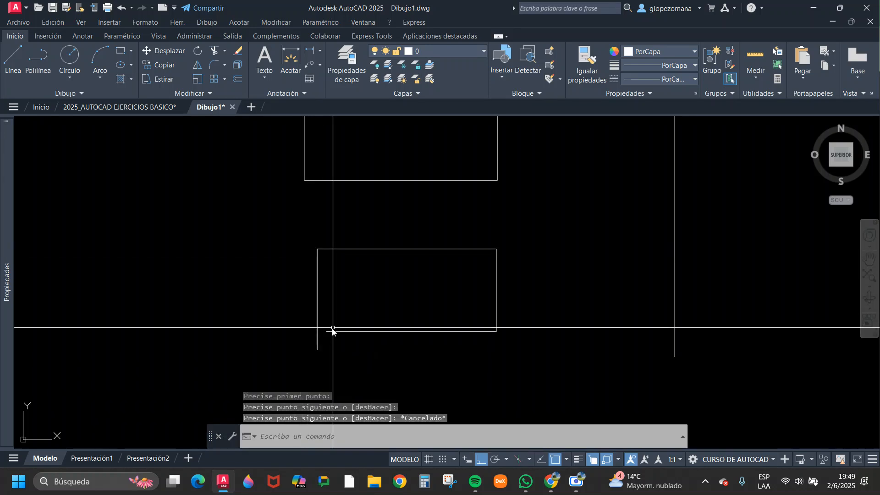
Close the second rectangle's lower-left corner so that its left and bottom lines meet exactly.
{"action": "type", "text": "al"}
{"action": "key", "text": "Return"}
{"action": "key", "text": "Escape"}
{"action": "mouse_move", "coordinate": [367, 297]}
{"action": "left_mouse_down"}
{"action": "mouse_move", "coordinate": [339, 348]}
{"action": "mouse_move", "coordinate": [299, 345]}
{"action": "left_mouse_up"}
{"action": "type", "text": "rr"}
{"action": "key", "text": "Return"}
{"action": "key", "text": "Escape"}
Select sides of both rectangles to compare the one built from separate lines with the one drawn as a single object.
{"action": "left_click", "coordinate": [406, 308]}
{"action": "left_click", "coordinate": [366, 343]}
{"action": "left_click", "coordinate": [411, 283]}
{"action": "left_click", "coordinate": [392, 229]}
{"action": "key", "text": "Escape"}
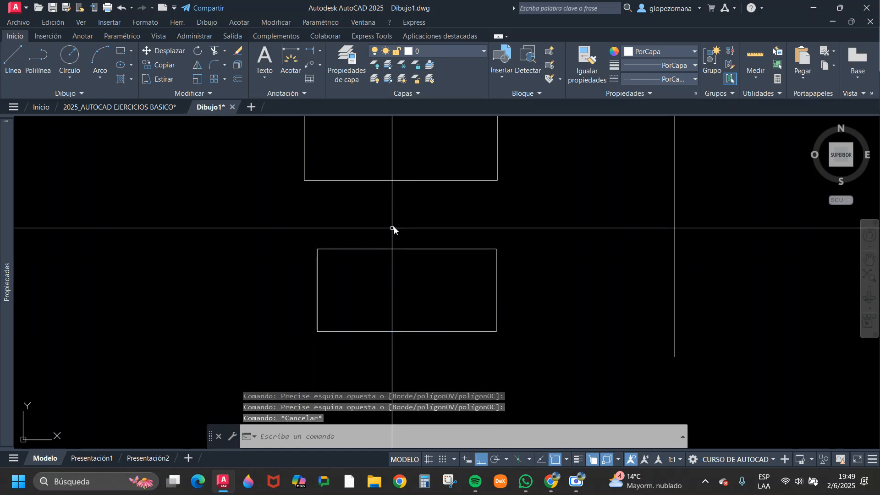
{"action": "left_click", "coordinate": [431, 202]}
{"action": "left_click", "coordinate": [421, 178]}
{"action": "scroll", "coordinate": [435, 210], "scroll_direction": "down", "scroll_amount": 6}
{"action": "middle_click_drag", "start_coordinate": [465, 221], "coordinate": [422, 271]}
{"action": "scroll", "coordinate": [399, 234], "scroll_direction": "up", "scroll_amount": 3}
{"action": "middle_click_drag", "start_coordinate": [399, 234], "coordinate": [310, 234]}
{"action": "key", "text": "Escape"}
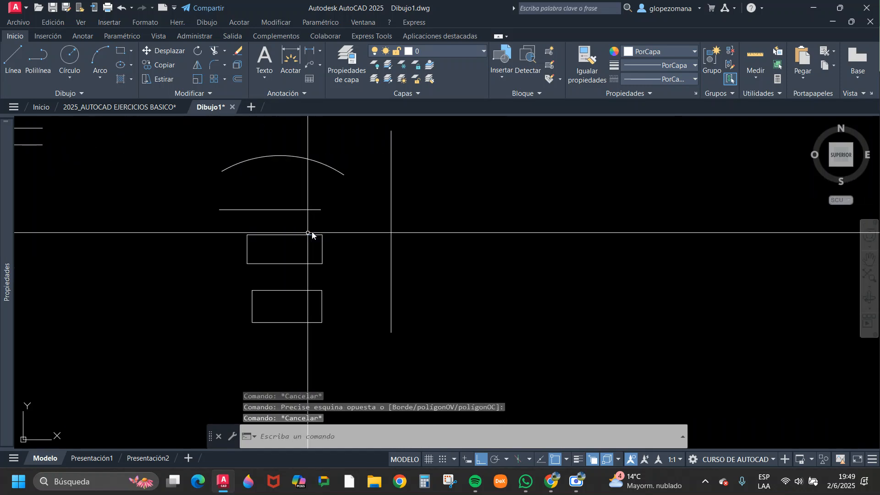
{"action": "mouse_move", "coordinate": [2, 144]}
{"action": "key", "text": "Escape"}
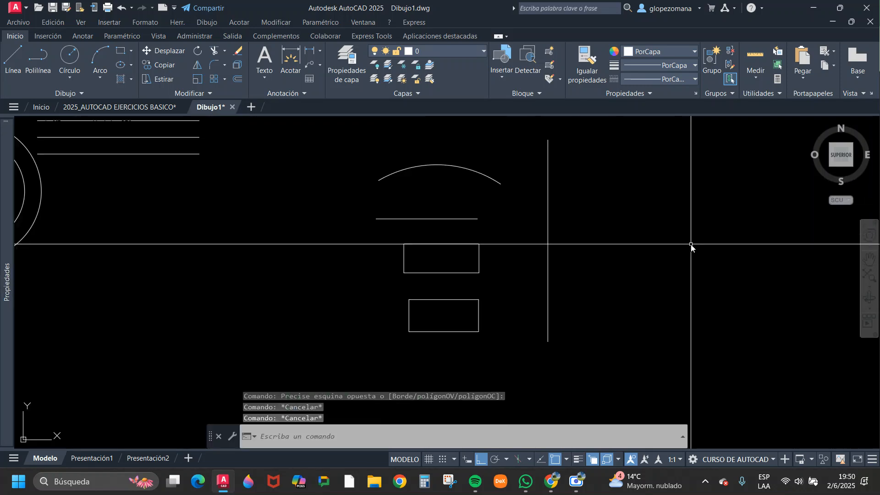
{"action": "scroll", "coordinate": [484, 199], "scroll_direction": "up", "scroll_amount": 2}
{"action": "middle_click_drag", "start_coordinate": [484, 199], "coordinate": [370, 206]}
{"action": "scroll", "coordinate": [387, 226], "scroll_direction": "down", "scroll_amount": 2}
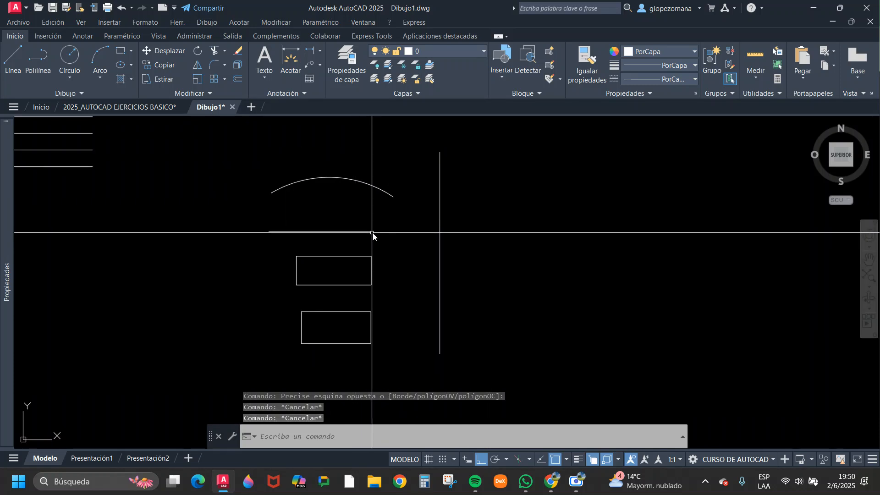
{"action": "left_click", "coordinate": [358, 239]}
{"action": "left_click", "coordinate": [344, 190]}
{"action": "key", "text": "Escape"}
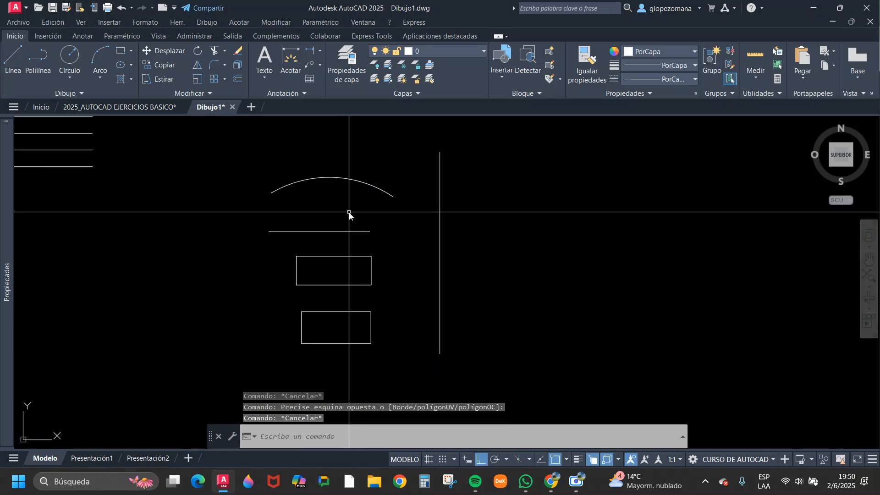
Switch to the DAPC-05 PDF guide in Chrome and review the Alargar steps and the command's location in figure 5.5.
{"action": "left_click", "coordinate": [205, 93]}
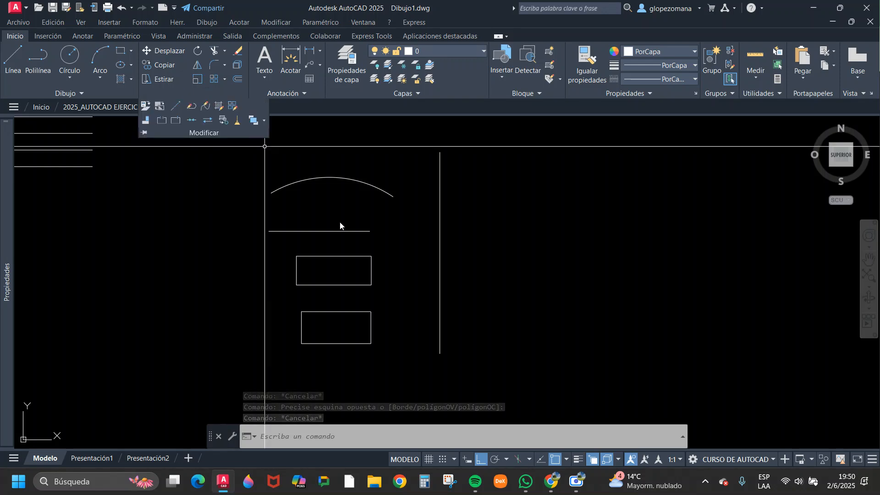
{"action": "mouse_move", "coordinate": [555, 484]}
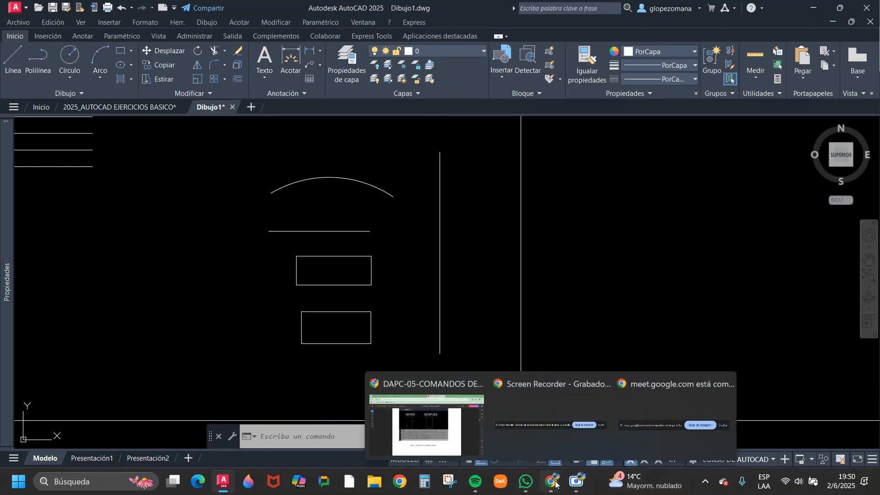
{"action": "left_click", "coordinate": [423, 427]}
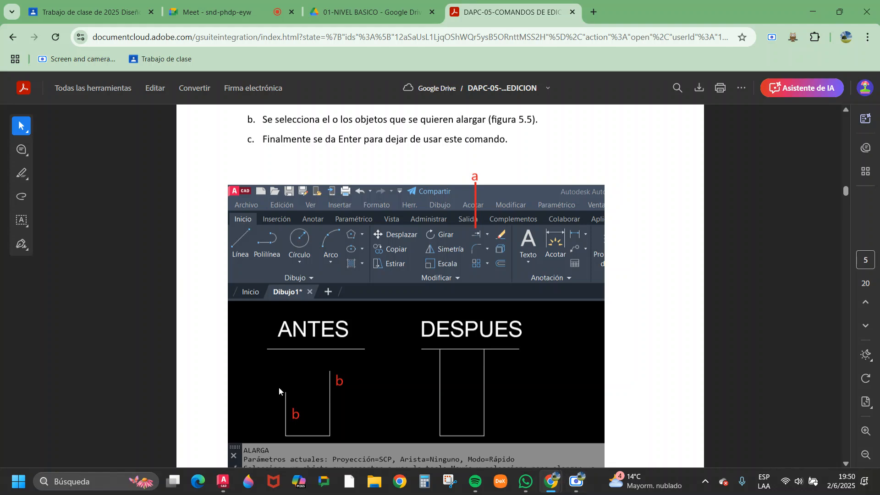
Switch back to the Dibujo1 drawing in AutoCAD and start the Extend (Alargar) command.
{"action": "left_click", "coordinate": [223, 482]}
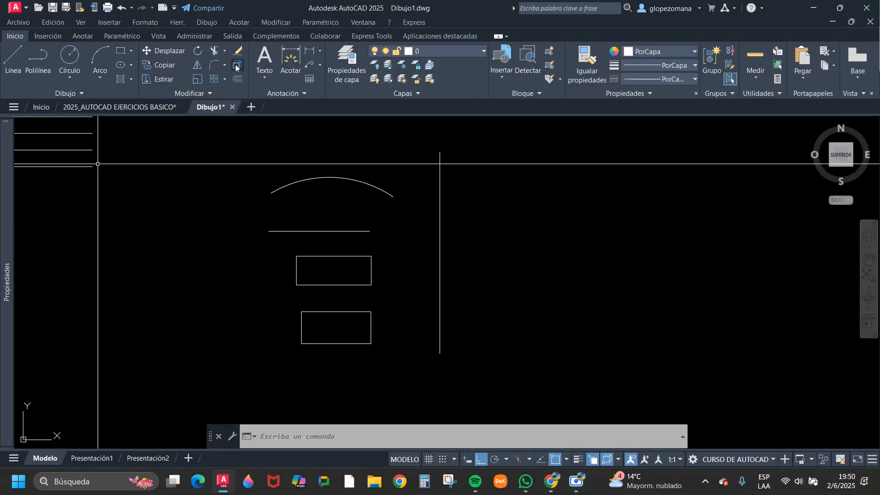
{"action": "left_click", "coordinate": [225, 51]}
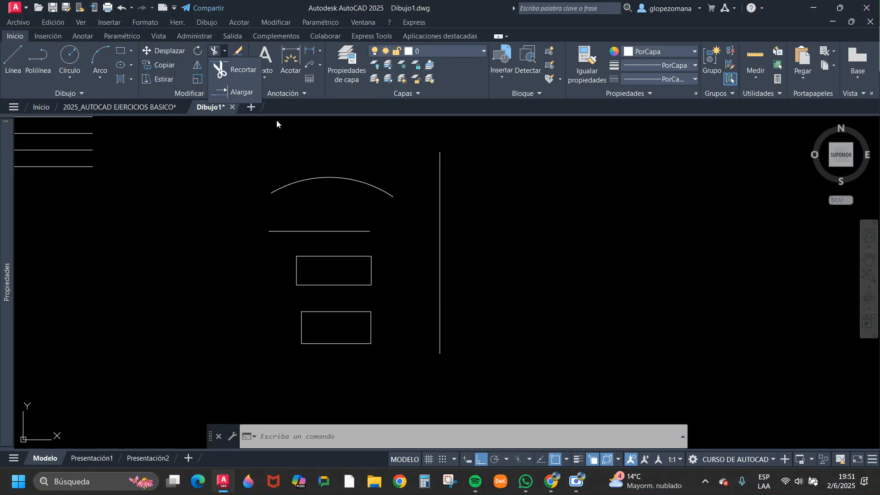
{"action": "left_click", "coordinate": [242, 92]}
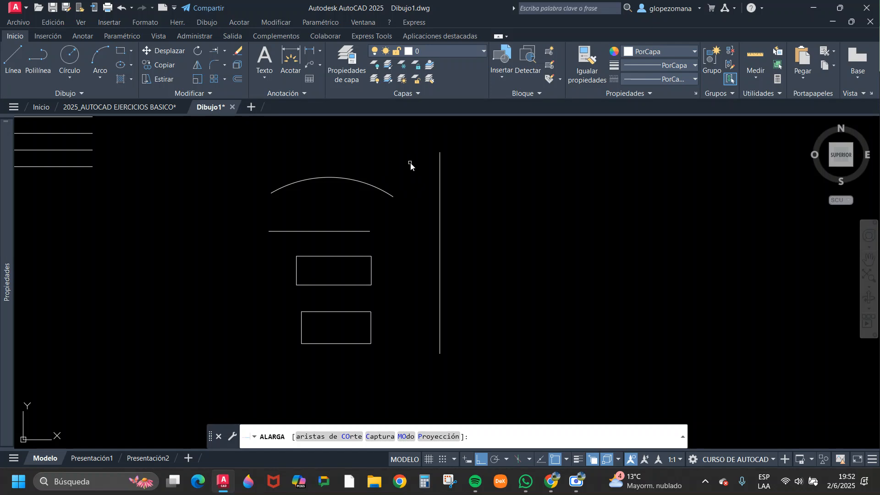
Try to extend the upper end of the vertical boundary line and preview extending the horizontal line toward the concentric circles.
{"action": "left_click", "coordinate": [440, 176]}
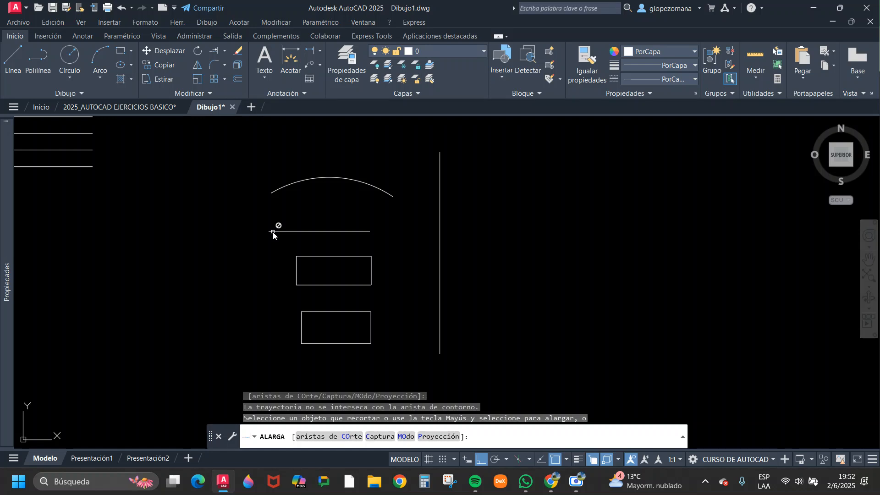
{"action": "scroll", "coordinate": [275, 234], "scroll_direction": "down", "scroll_amount": 5}
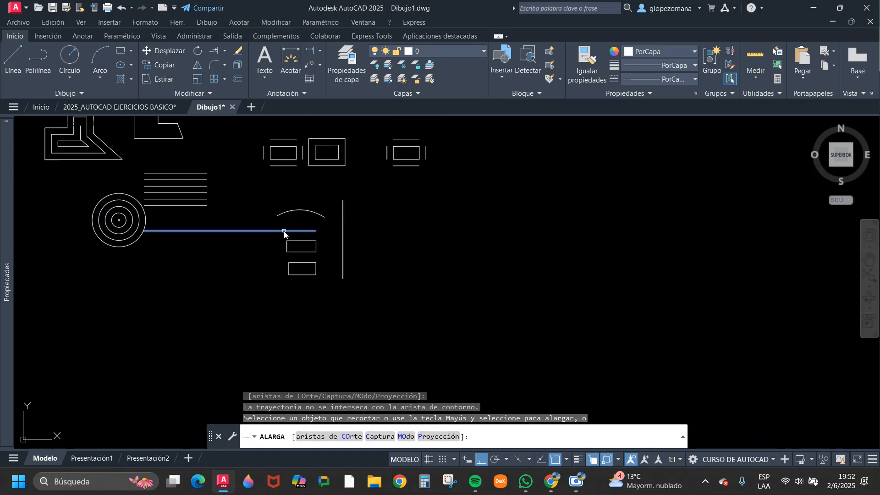
{"action": "scroll", "coordinate": [282, 234], "scroll_direction": "up", "scroll_amount": 2}
{"action": "scroll", "coordinate": [285, 233], "scroll_direction": "up", "scroll_amount": 2}
{"action": "scroll", "coordinate": [290, 216], "scroll_direction": "down", "scroll_amount": 2}
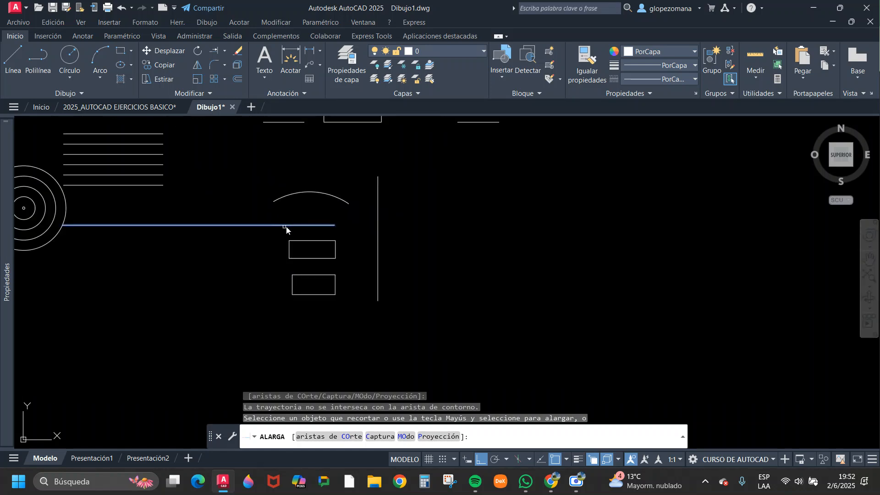
{"action": "left_click", "coordinate": [54, 205]}
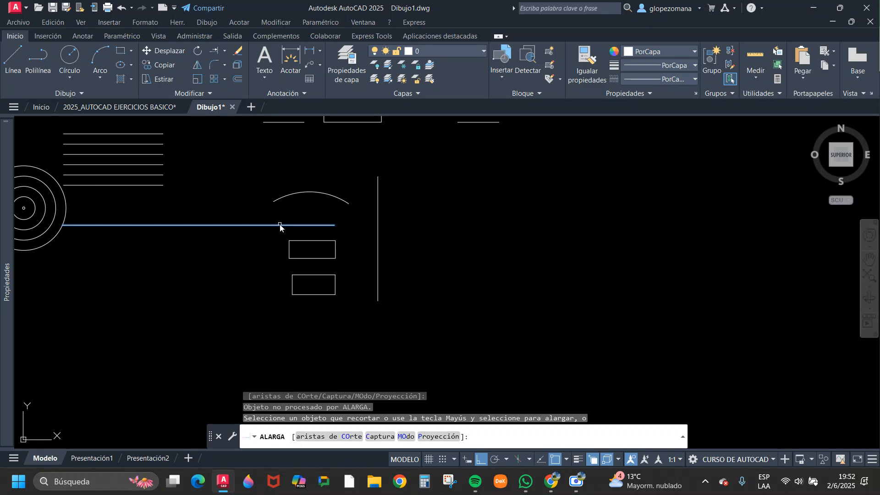
Try to extend the upper rectangle's top side and the lower end of the lower rectangle's right side.
{"action": "scroll", "coordinate": [280, 225], "scroll_direction": "up", "scroll_amount": 5}
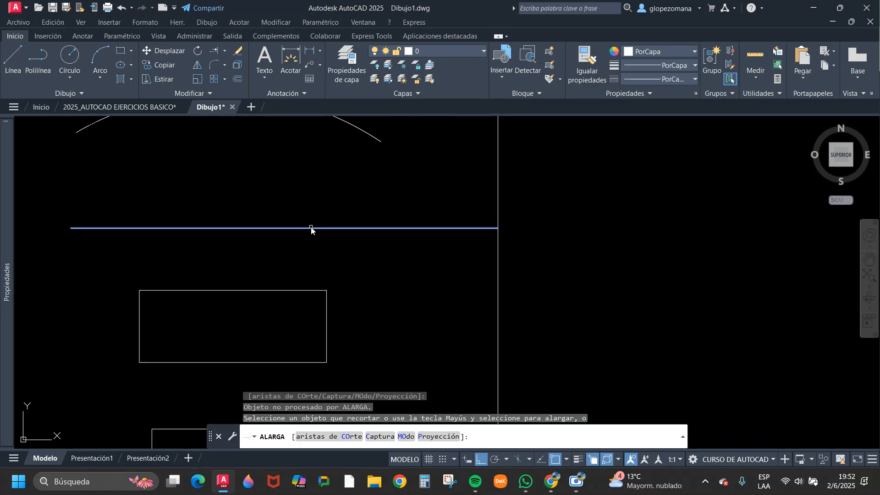
{"action": "scroll", "coordinate": [311, 229], "scroll_direction": "down", "scroll_amount": 2}
{"action": "left_click", "coordinate": [303, 267]}
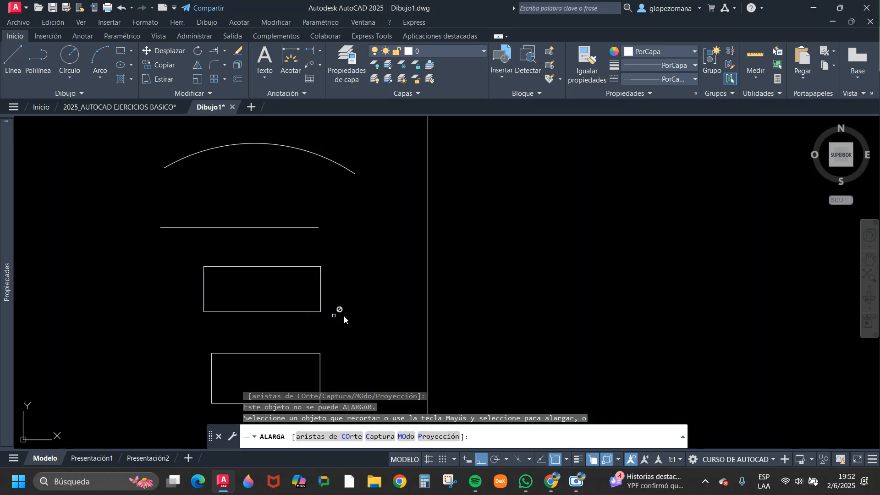
{"action": "middle_click_drag", "start_coordinate": [332, 327], "coordinate": [308, 264]}
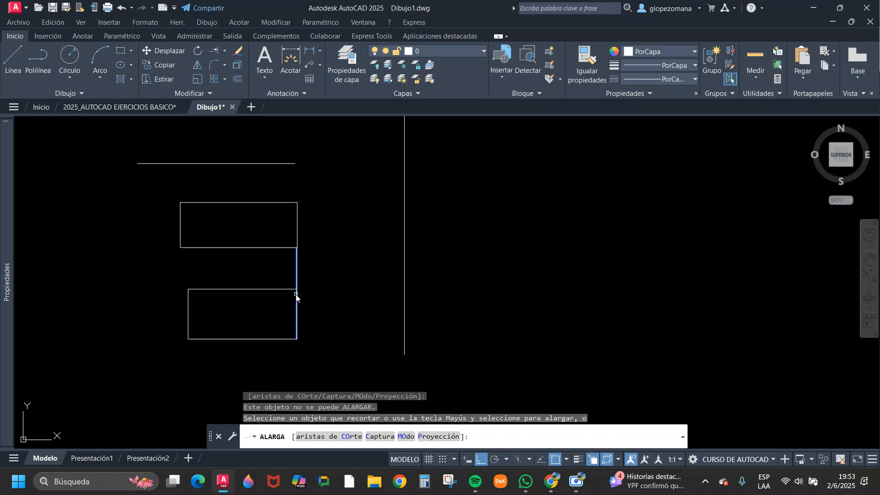
{"action": "left_click", "coordinate": [297, 336]}
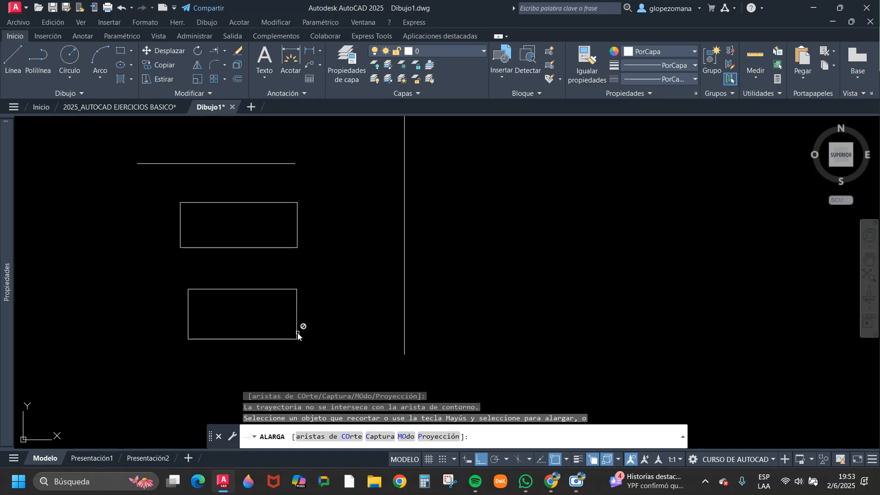
Extend the arc's right end to the vertical boundary line and the horizontal line's right end to the arc.
{"action": "scroll", "coordinate": [297, 336], "scroll_direction": "down", "scroll_amount": 5}
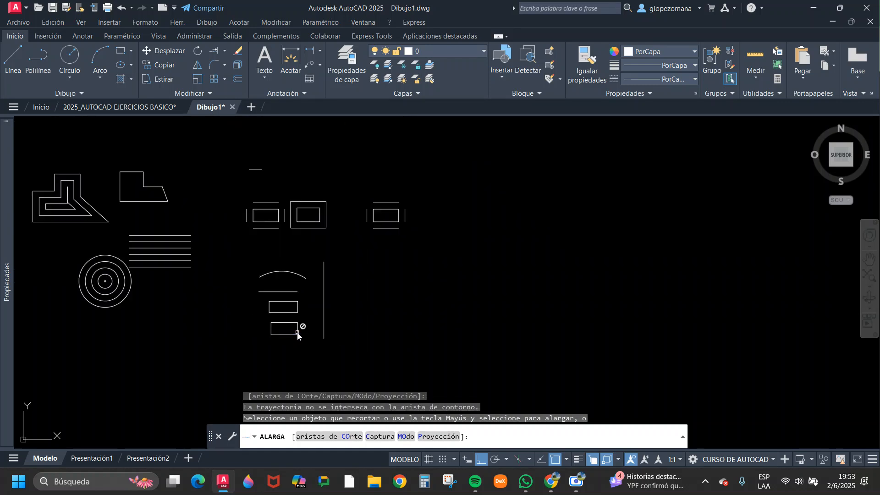
{"action": "scroll", "coordinate": [297, 336], "scroll_direction": "down", "scroll_amount": 2}
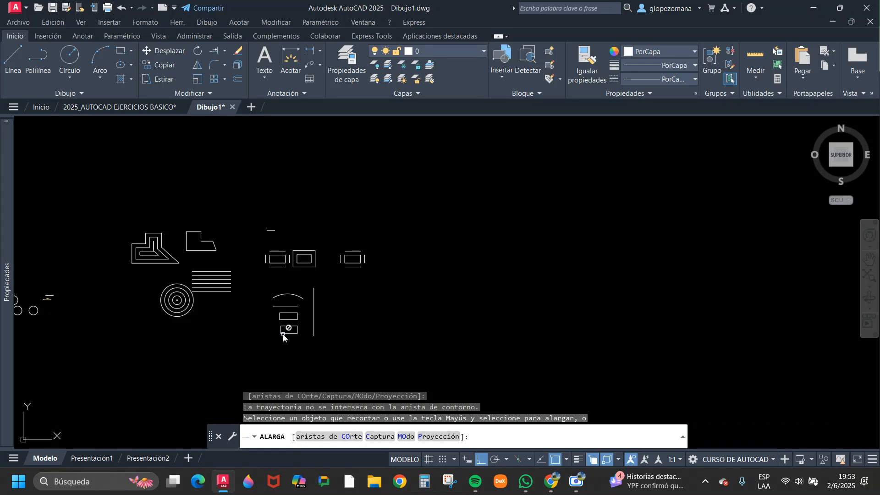
{"action": "scroll", "coordinate": [285, 338], "scroll_direction": "down", "scroll_amount": 2}
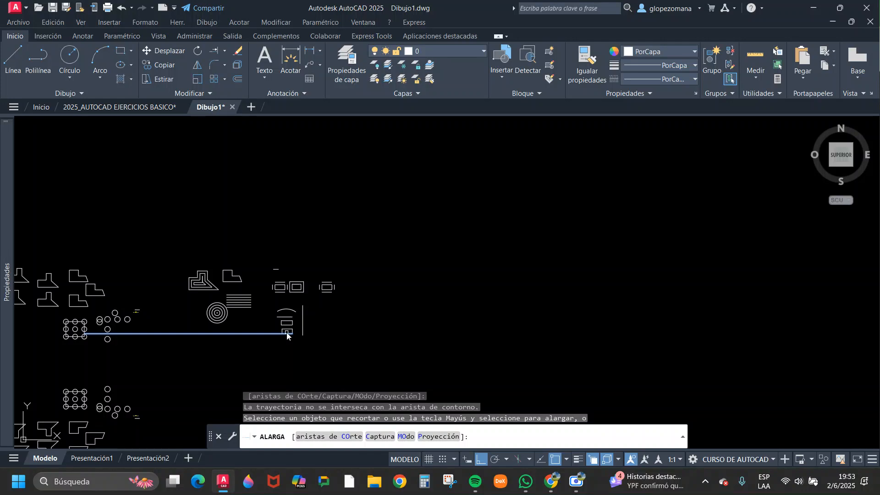
{"action": "left_click", "coordinate": [288, 335]}
{"action": "scroll", "coordinate": [287, 336], "scroll_direction": "up", "scroll_amount": 8}
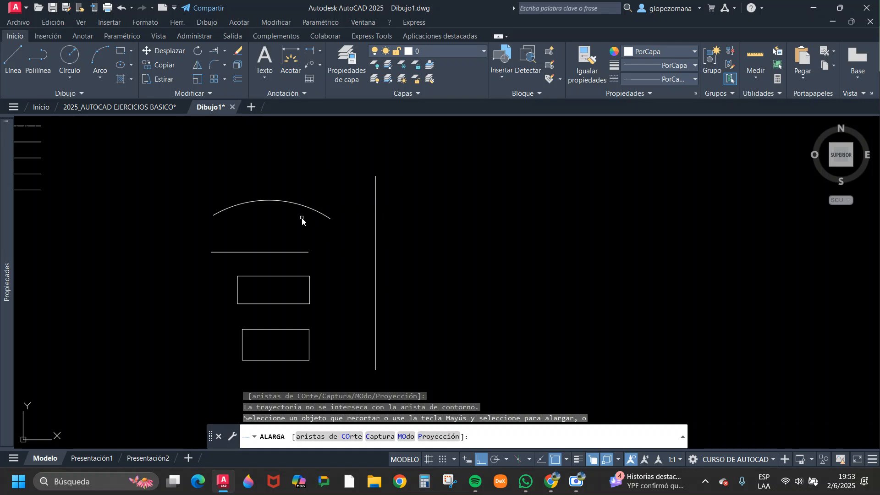
{"action": "left_click", "coordinate": [326, 216]}
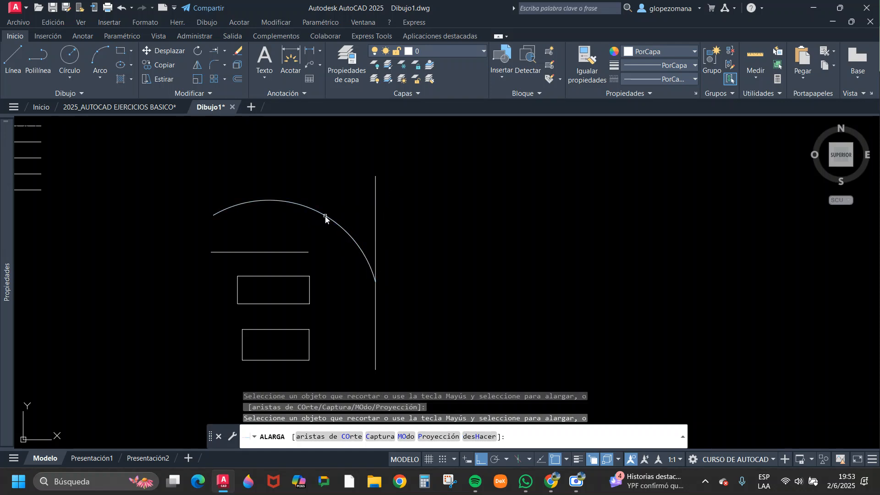
{"action": "left_click", "coordinate": [307, 253]}
Extend the lower rectangle's top and bottom sides to the vertical boundary line and its right side up to the upper rectangle.
{"action": "left_click", "coordinate": [304, 277]}
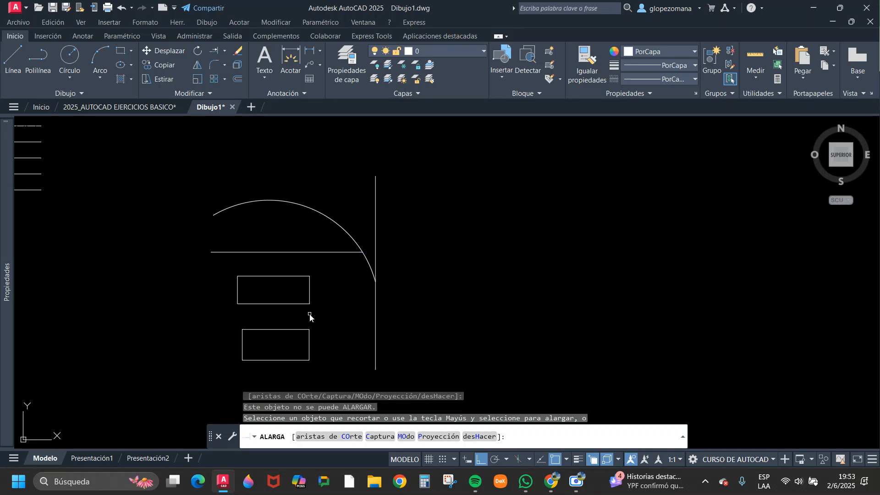
{"action": "left_click", "coordinate": [300, 329]}
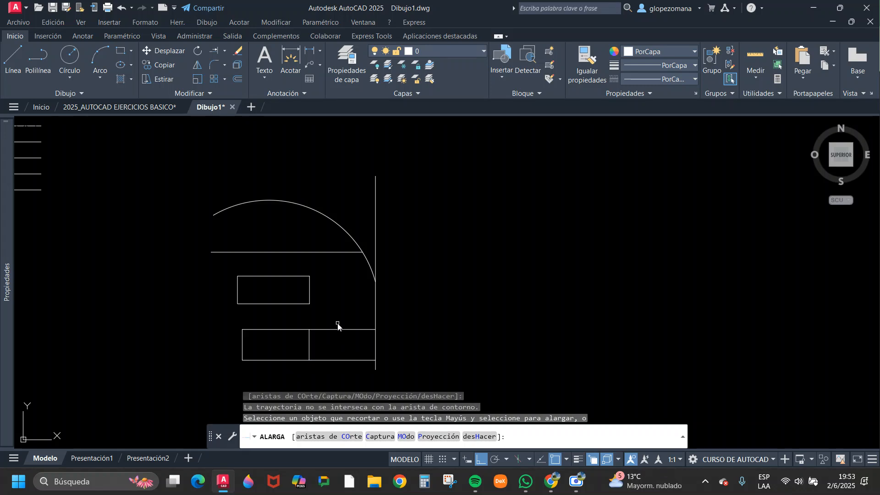
{"action": "left_click", "coordinate": [308, 336]}
{"action": "left_click", "coordinate": [308, 336]}
{"action": "middle_click_drag", "start_coordinate": [275, 330], "coordinate": [468, 306]}
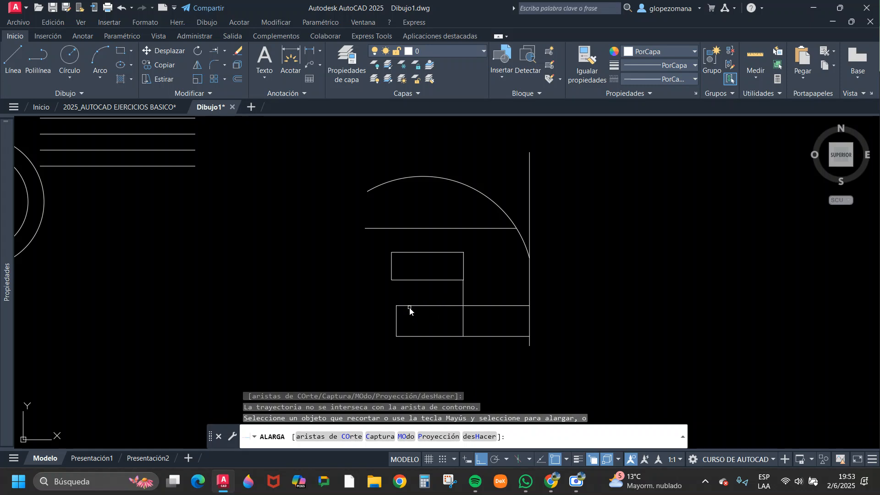
Extend the horizontal line's left end through the concentric circles to the far side of the outermost circle.
{"action": "scroll", "coordinate": [413, 303], "scroll_direction": "down", "scroll_amount": 3}
{"action": "left_click", "coordinate": [411, 287]}
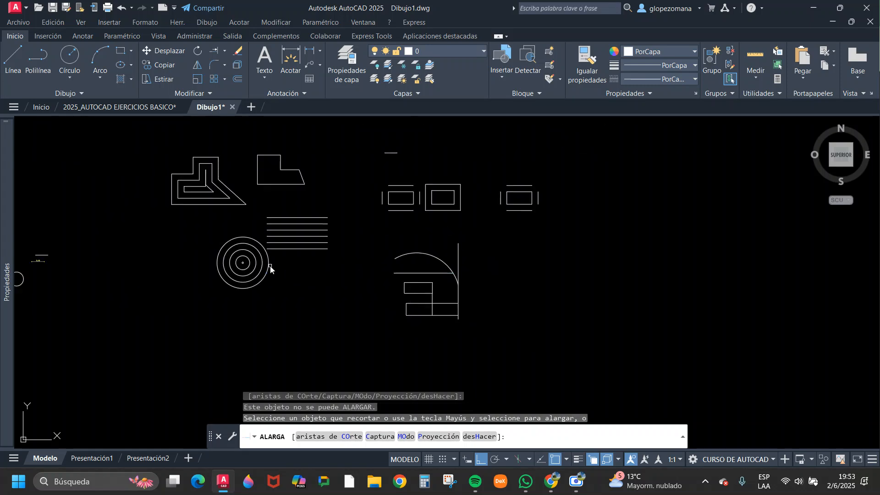
{"action": "left_click", "coordinate": [399, 274]}
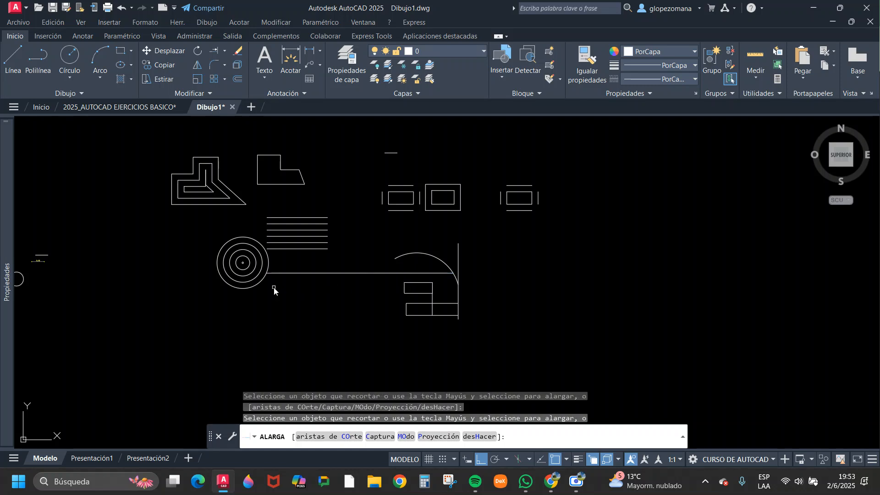
{"action": "scroll", "coordinate": [256, 270], "scroll_direction": "up", "scroll_amount": 4}
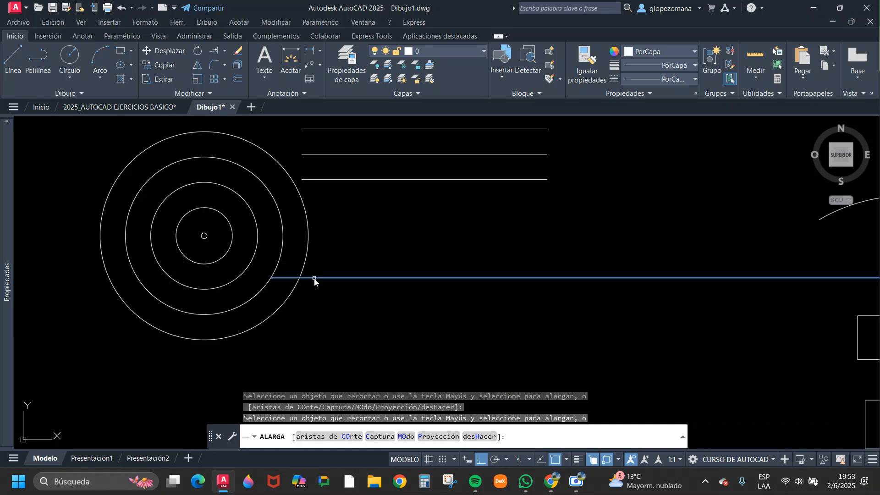
{"action": "left_click", "coordinate": [284, 278]}
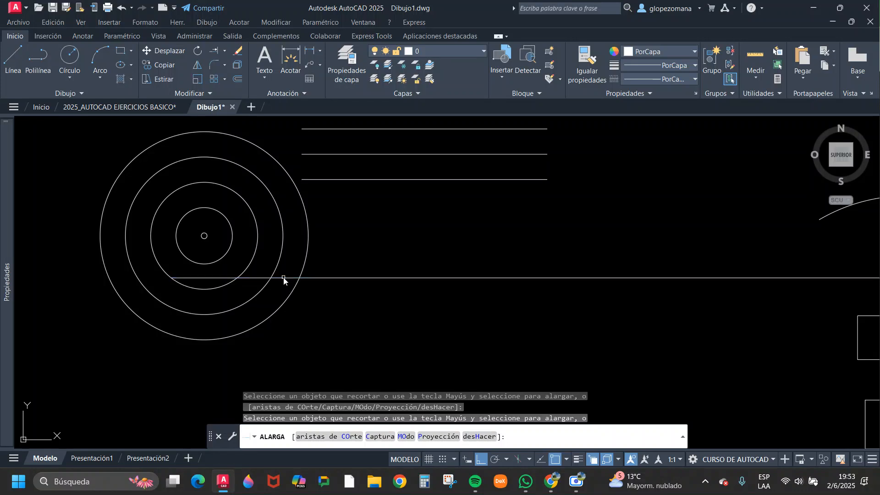
{"action": "left_click", "coordinate": [167, 273]}
{"action": "left_click", "coordinate": [189, 279]}
{"action": "left_click", "coordinate": [160, 278]}
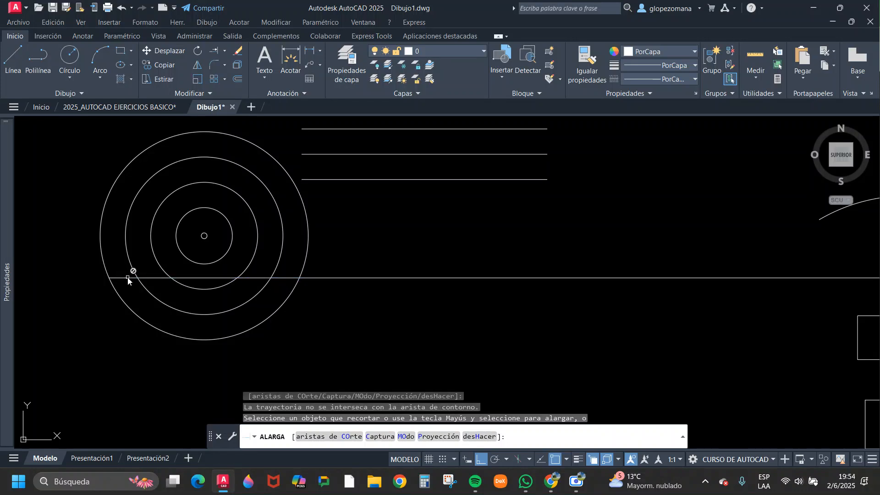
{"action": "left_click", "coordinate": [137, 271]}
Extend the same horizontal line farther left across the row of small circles and end the command.
{"action": "scroll", "coordinate": [141, 271], "scroll_direction": "down", "scroll_amount": 6}
{"action": "middle_click_drag", "start_coordinate": [147, 274], "coordinate": [370, 307]}
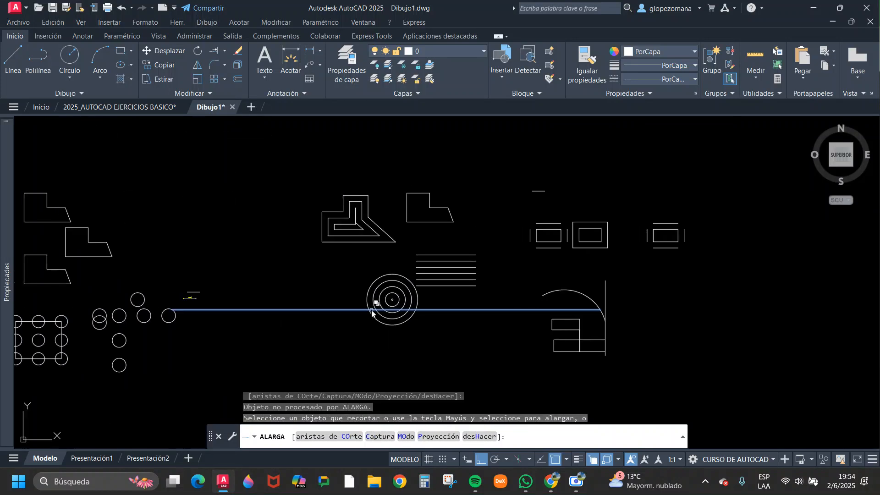
{"action": "left_click", "coordinate": [371, 313]}
{"action": "scroll", "coordinate": [160, 316], "scroll_direction": "up", "scroll_amount": 5}
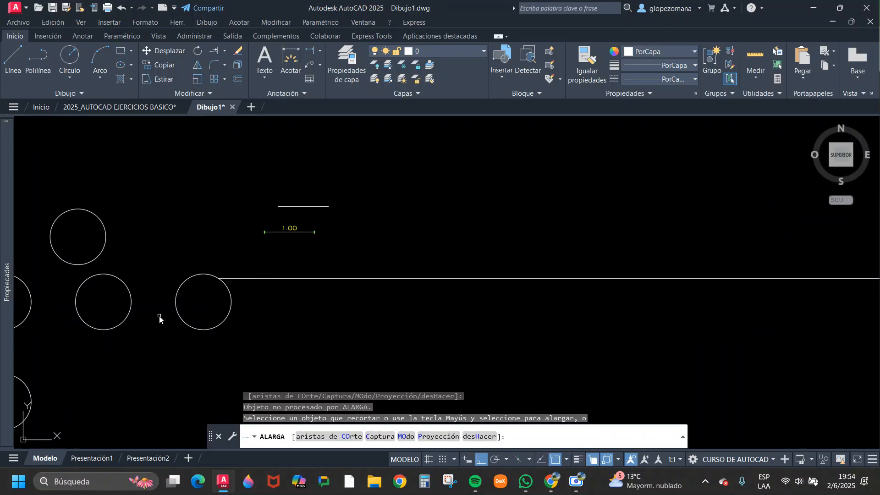
{"action": "left_click", "coordinate": [266, 279]}
{"action": "left_click", "coordinate": [266, 279]}
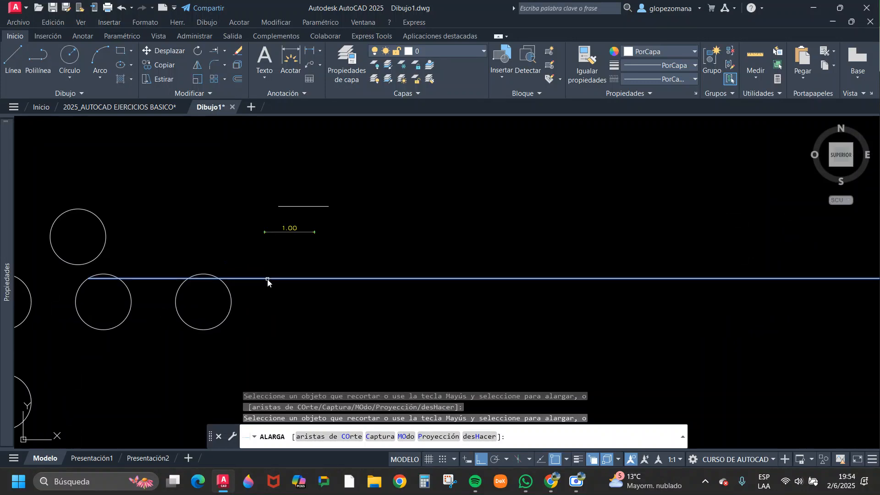
{"action": "left_click", "coordinate": [268, 279]}
{"action": "left_click", "coordinate": [100, 277]}
{"action": "left_click", "coordinate": [102, 278]}
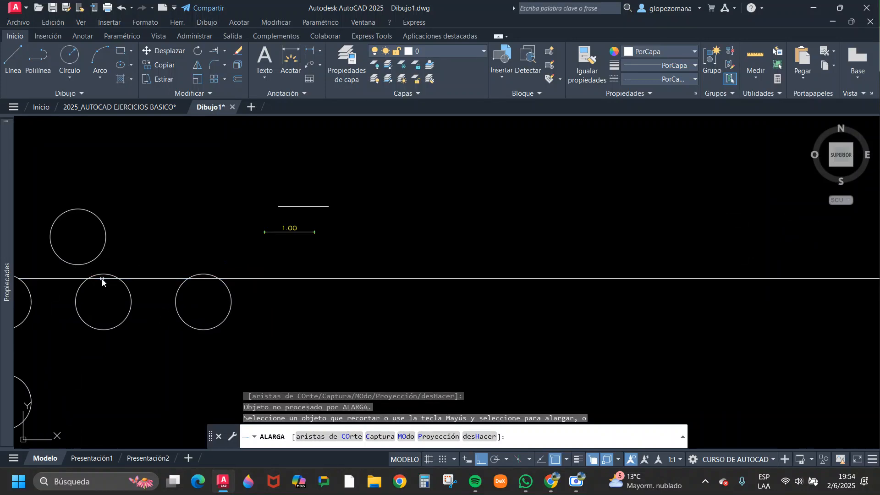
{"action": "middle_click_drag", "start_coordinate": [116, 290], "coordinate": [375, 299]}
{"action": "scroll", "coordinate": [394, 303], "scroll_direction": "down", "scroll_amount": 5}
{"action": "key", "text": "Escape"}
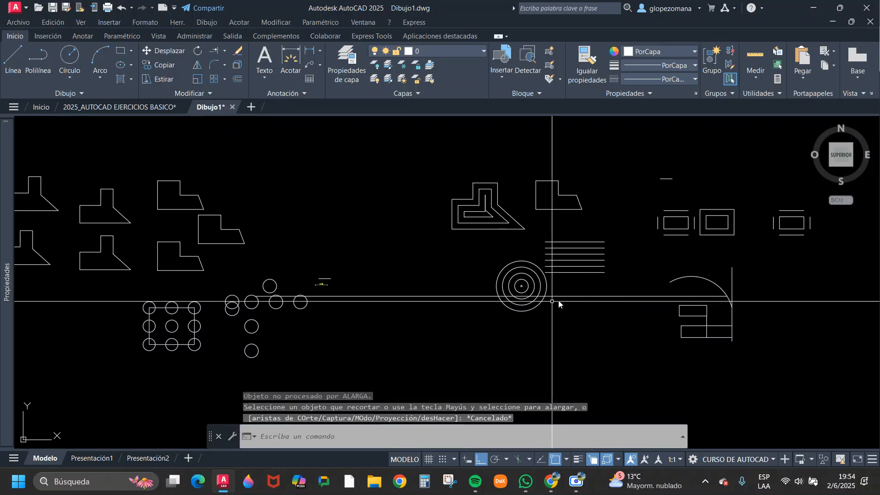
Extend the L-shaped figure's base line leftward through the nested offset polygons to their outer left side.
{"action": "middle_click_drag", "start_coordinate": [557, 305], "coordinate": [454, 310]}
{"action": "key", "text": "Escape"}
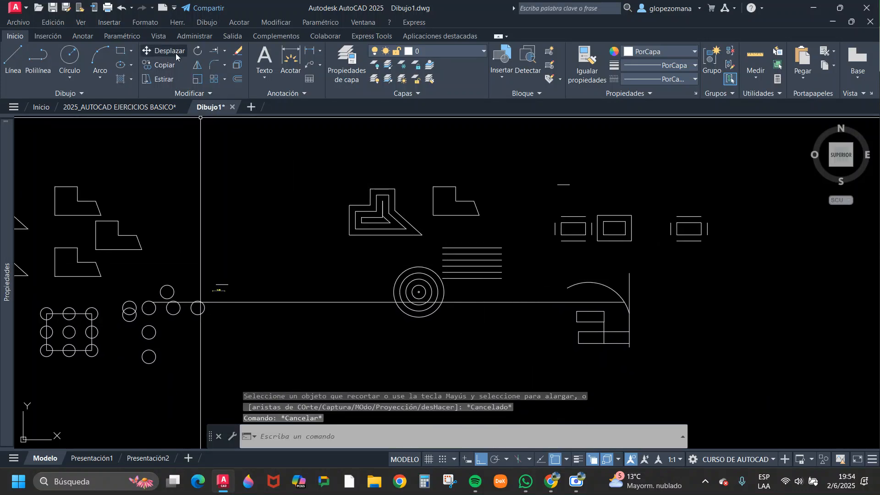
{"action": "left_click", "coordinate": [219, 50]}
{"action": "left_click", "coordinate": [471, 201]}
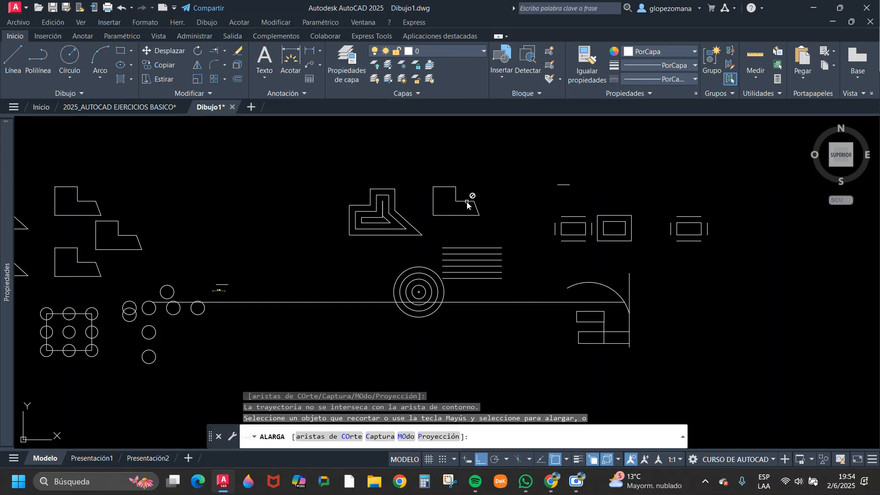
{"action": "left_click", "coordinate": [444, 215]}
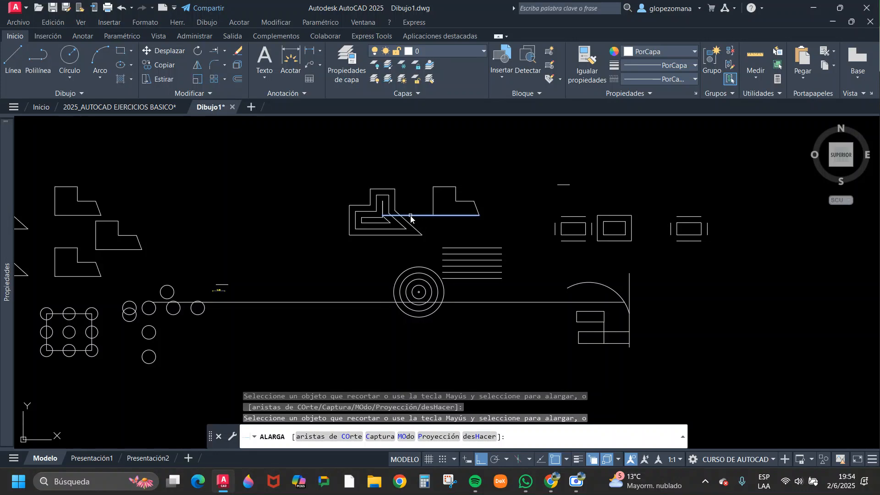
{"action": "left_click", "coordinate": [389, 216]}
{"action": "left_click", "coordinate": [388, 220]}
{"action": "key", "text": "Escape"}
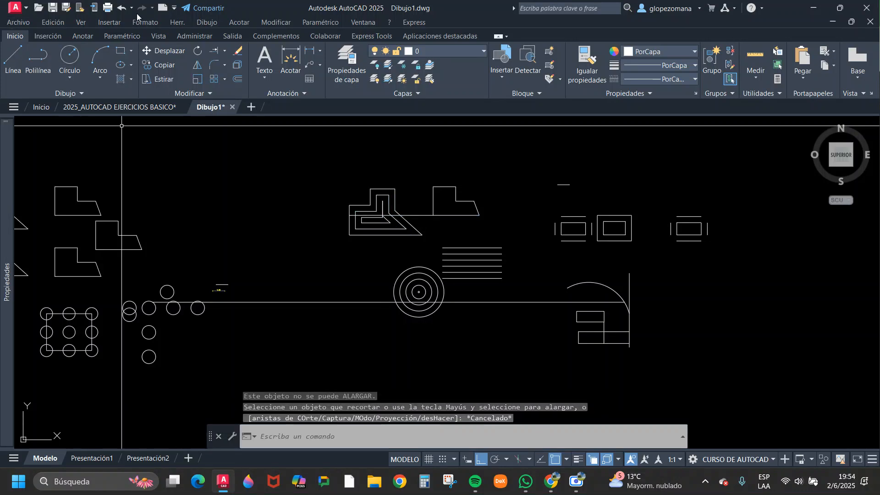
Extend the left side of the small rectangle beside the nested pair to the horizontal lines above and below it.
{"action": "middle_click_drag", "start_coordinate": [501, 232], "coordinate": [347, 264]}
{"action": "scroll", "coordinate": [403, 257], "scroll_direction": "up", "scroll_amount": 6}
{"action": "key", "text": "Return"}
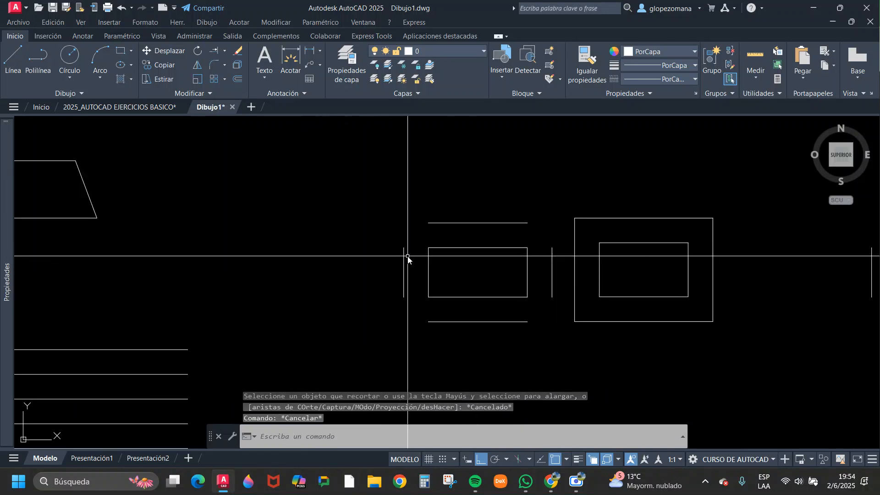
{"action": "left_click", "coordinate": [405, 254]}
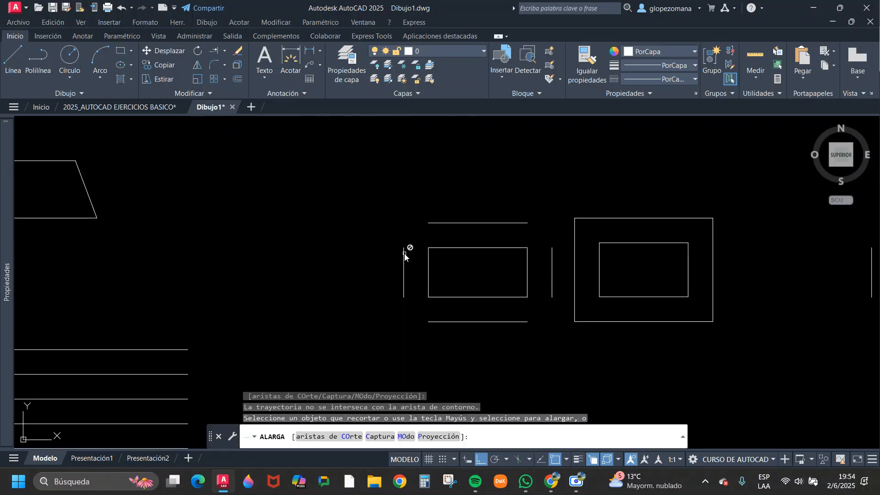
{"action": "scroll", "coordinate": [405, 254], "scroll_direction": "down", "scroll_amount": 6}
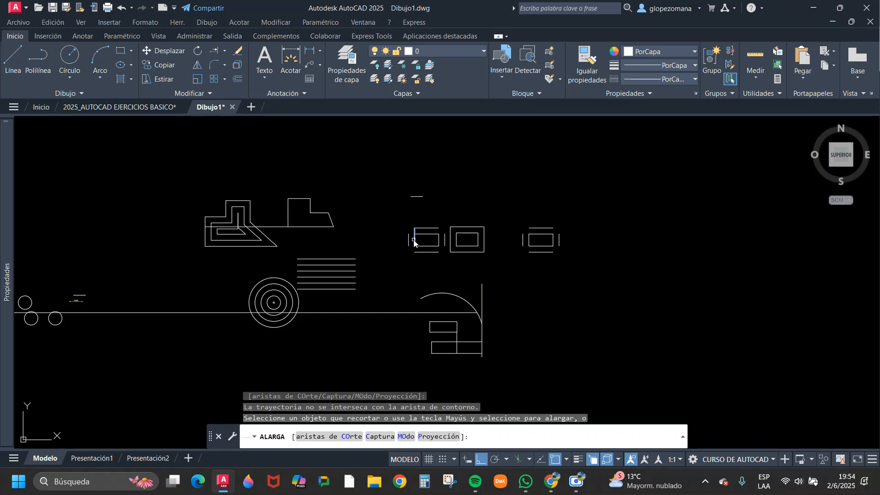
{"action": "scroll", "coordinate": [414, 243], "scroll_direction": "up", "scroll_amount": 4}
{"action": "left_click", "coordinate": [414, 242]}
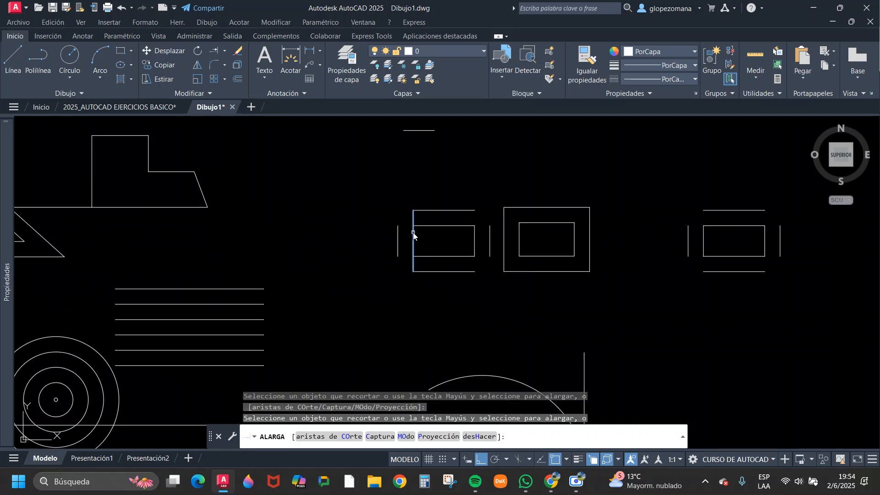
{"action": "left_click", "coordinate": [414, 234]}
Extend the same rectangle's right side up and down to the two horizontal lines.
{"action": "left_click", "coordinate": [491, 224]}
{"action": "left_click", "coordinate": [477, 233]}
{"action": "left_click", "coordinate": [478, 233]}
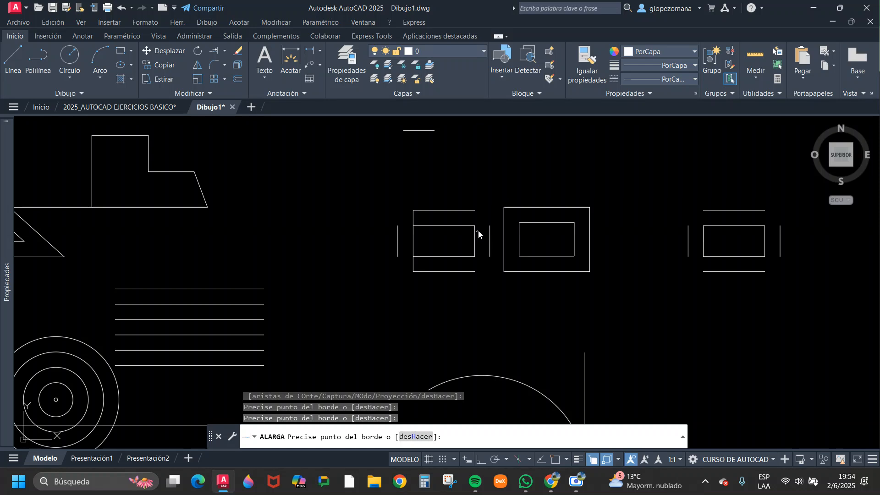
{"action": "left_click", "coordinate": [474, 232]}
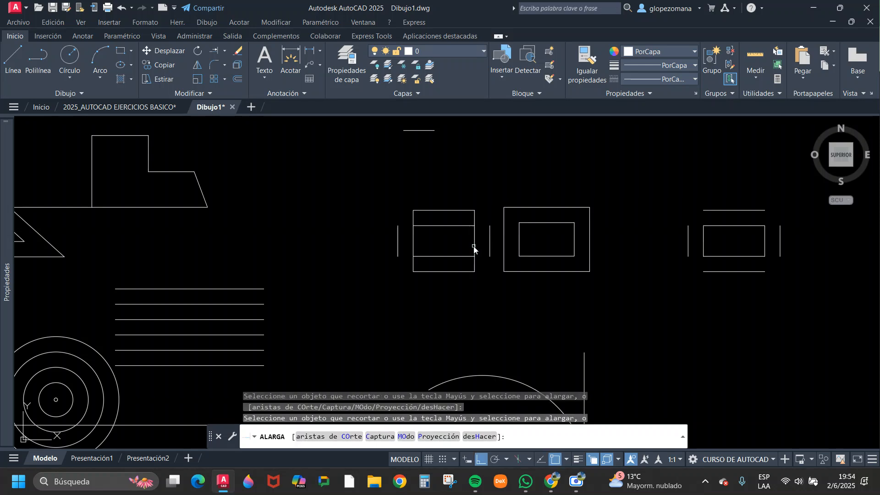
{"action": "left_click", "coordinate": [465, 236]}
Extend the rectangle's top and bottom sides to the short vertical lines on both flanks and end the command.
{"action": "scroll", "coordinate": [463, 227], "scroll_direction": "up", "scroll_amount": 4}
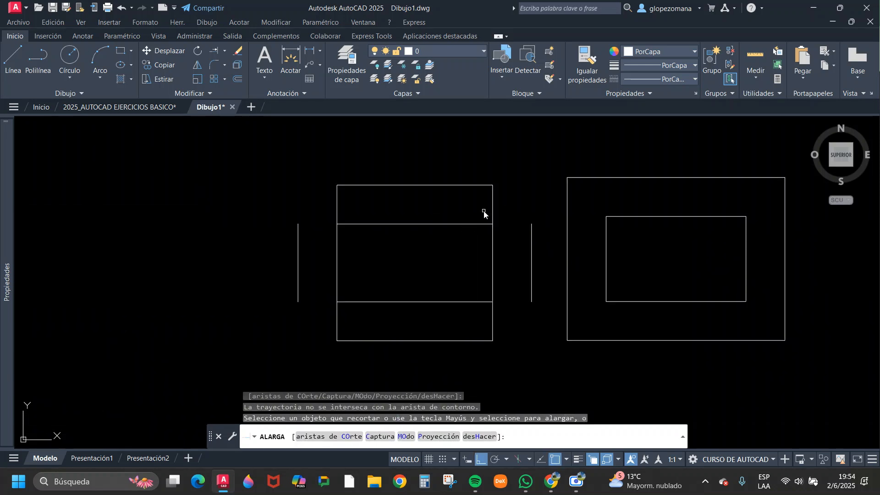
{"action": "left_click", "coordinate": [480, 225]}
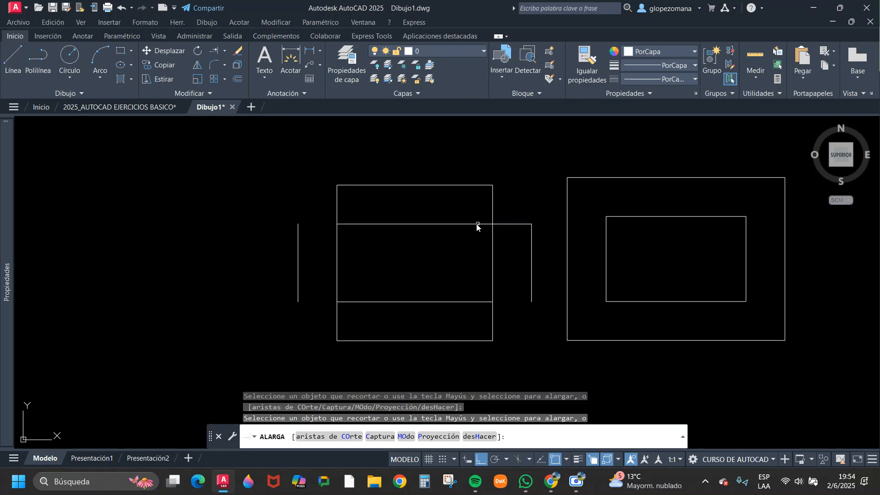
{"action": "left_click", "coordinate": [360, 224]}
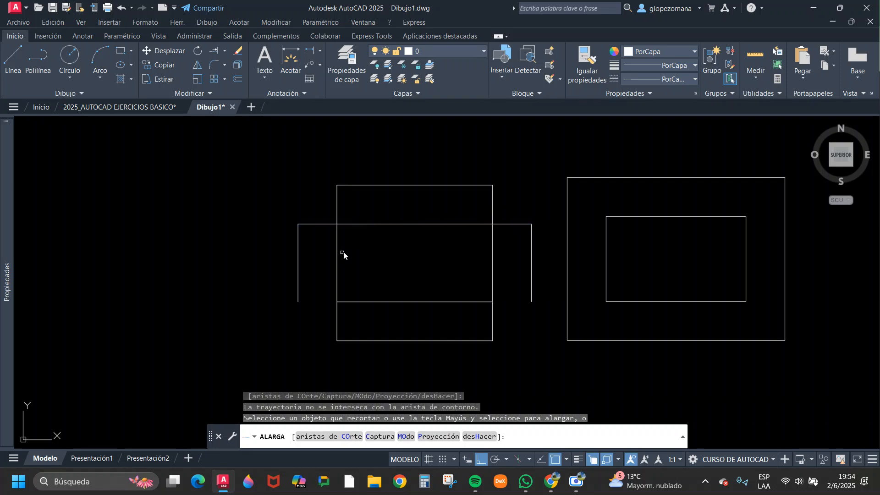
{"action": "left_click", "coordinate": [441, 303]}
{"action": "key", "text": "Return"}
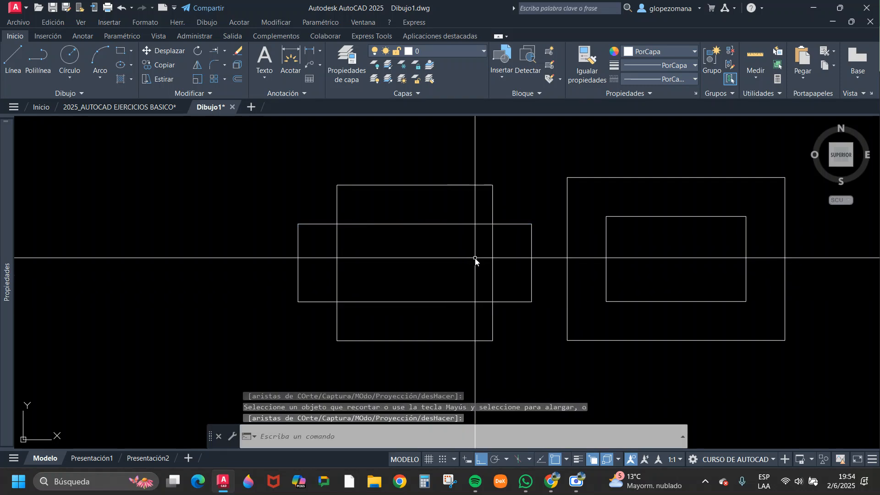
{"action": "middle_click_drag", "start_coordinate": [474, 260], "coordinate": [368, 246]}
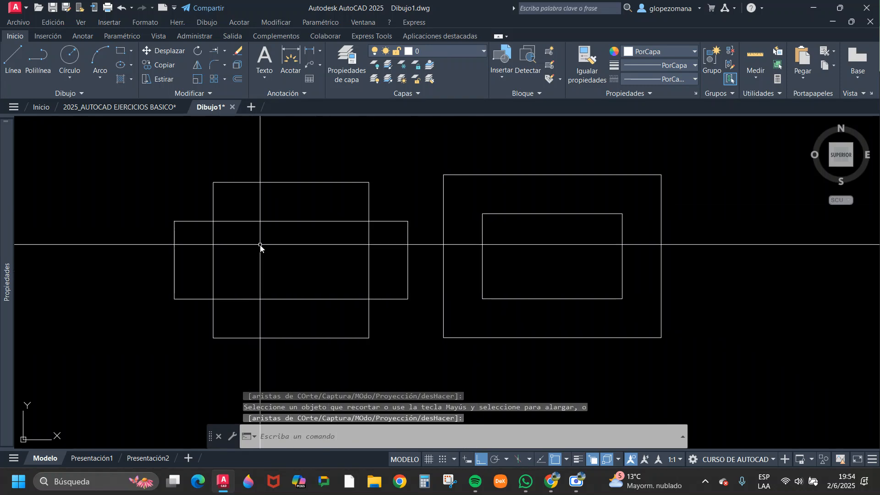
{"action": "left_click", "coordinate": [202, 202]}
{"action": "left_click", "coordinate": [197, 318]}
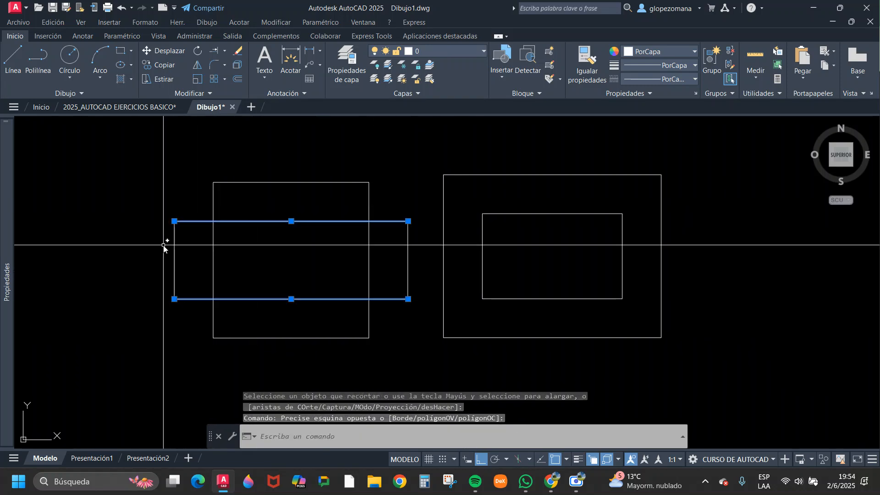
{"action": "key", "text": "Escape"}
Try to extend the top side of the inner closed rectangle in the nested pair.
{"action": "scroll", "coordinate": [486, 251], "scroll_direction": "down", "scroll_amount": 4}
{"action": "middle_click_drag", "start_coordinate": [544, 292], "coordinate": [481, 288]}
{"action": "type", "text": "al"}
{"action": "key", "text": "Return"}
{"action": "left_click", "coordinate": [469, 235]}
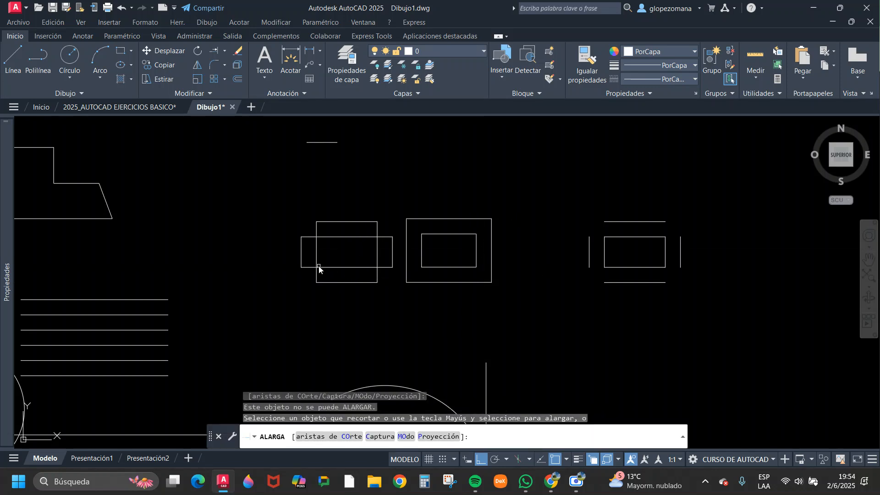
{"action": "key", "text": "Escape"}
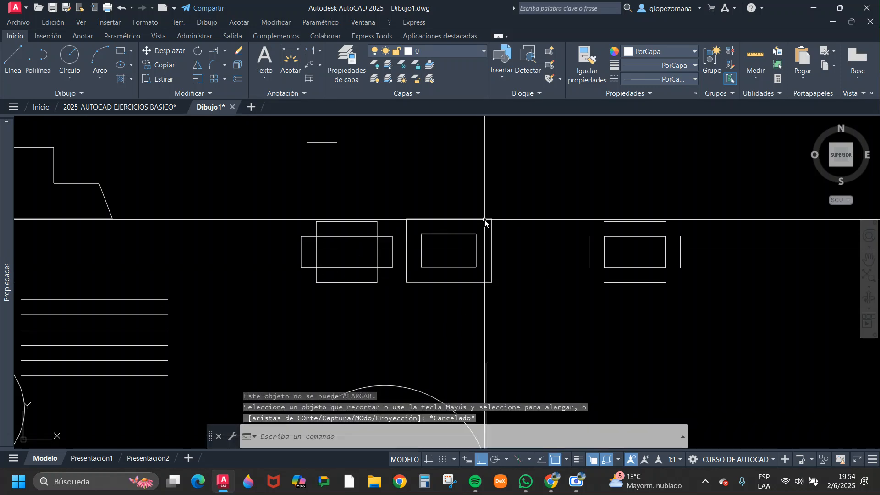
Select the outer and inner rectangles of the nested pair in turn to inspect whether each is a single object.
{"action": "left_click", "coordinate": [483, 220]}
{"action": "key", "text": "Escape"}
{"action": "left_click", "coordinate": [469, 234]}
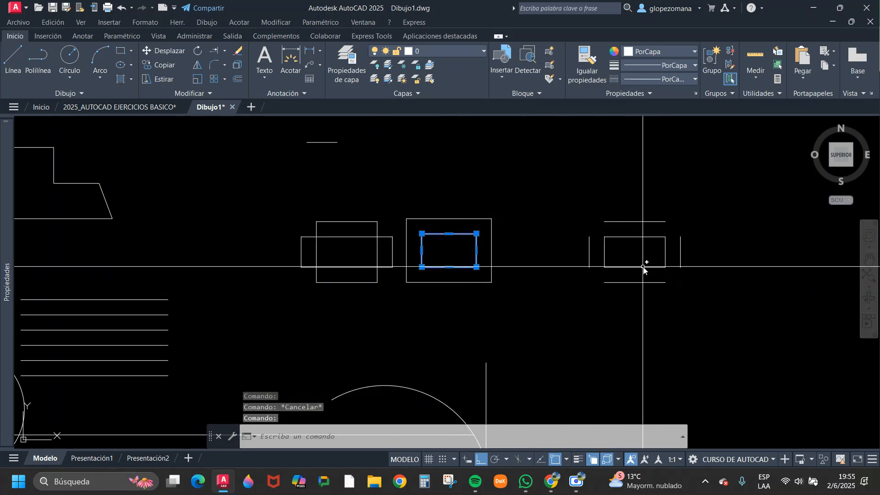
{"action": "key", "text": "Escape"}
Draw two parallel horizontal lines, one below the other, in the empty area to the right of the arc figure.
{"action": "scroll", "coordinate": [667, 255], "scroll_direction": "down", "scroll_amount": 3}
{"action": "middle_click_drag", "start_coordinate": [582, 219], "coordinate": [554, 221]}
{"action": "key", "text": "Escape"}
{"action": "scroll", "coordinate": [516, 268], "scroll_direction": "up", "scroll_amount": 2}
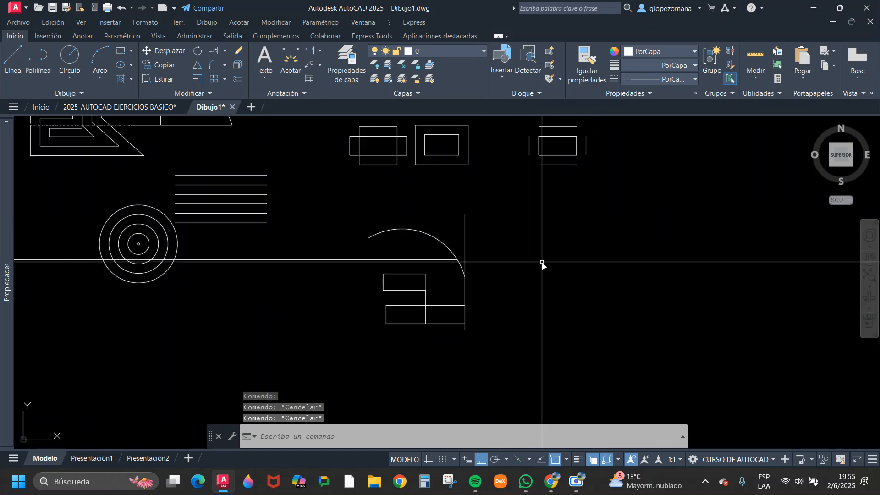
{"action": "type", "text": "l"}
{"action": "key", "text": "Return"}
{"action": "left_click", "coordinate": [547, 280]}
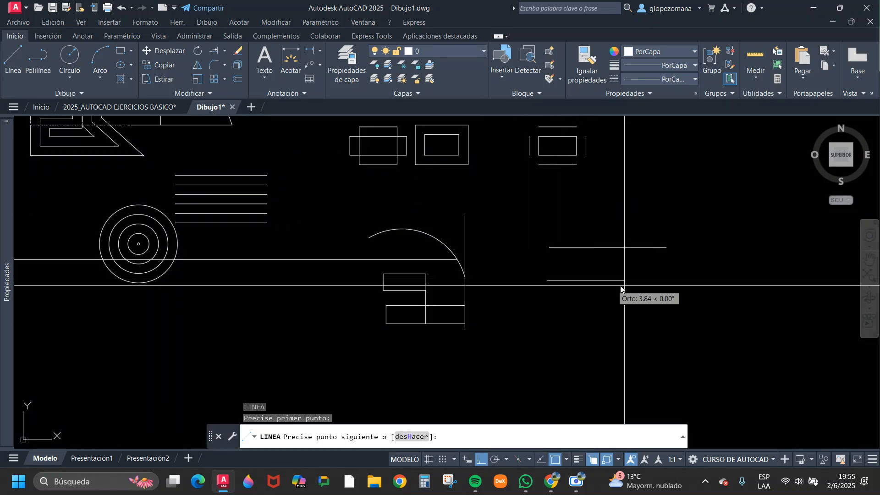
{"action": "left_click", "coordinate": [650, 280]}
{"action": "key", "text": "Return"}
{"action": "key", "text": "Return"}
Draw two more horizontal lines below the first pair, making the lowest one the longest at about 8 units.
{"action": "left_click", "coordinate": [551, 313]}
{"action": "left_click", "coordinate": [637, 313]}
{"action": "key", "text": "Return"}
{"action": "key", "text": "Return"}
{"action": "left_click", "coordinate": [535, 338]}
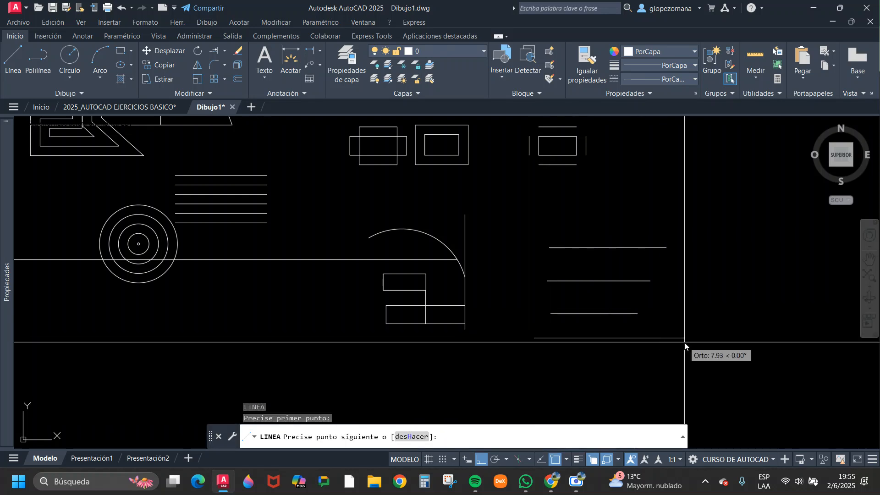
{"action": "left_click", "coordinate": [689, 338]}
{"action": "key", "text": "Escape"}
{"action": "key", "text": "Escape"}
Draw a vertical boundary line to the right of the four horizontal lines, reaching above and below all of them.
{"action": "middle_click_drag", "start_coordinate": [745, 304], "coordinate": [630, 301]}
{"action": "key", "text": "Return"}
{"action": "left_click", "coordinate": [644, 166]}
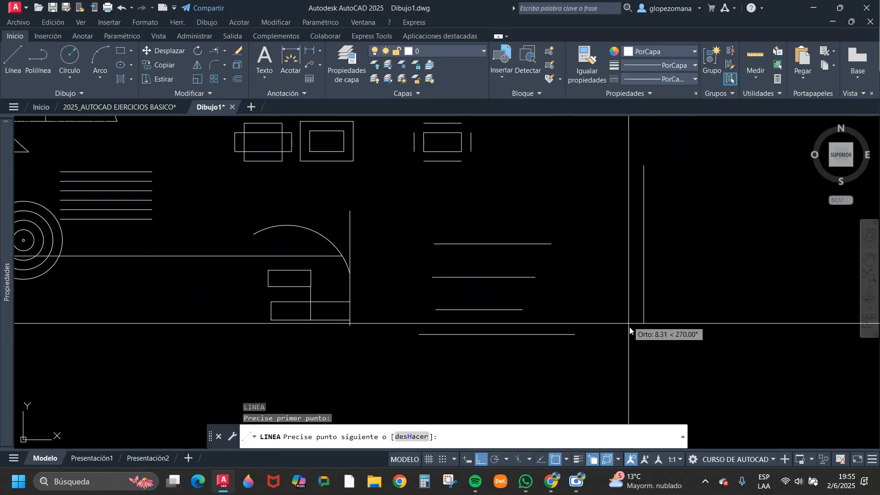
{"action": "left_click", "coordinate": [635, 382]}
{"action": "key", "text": "Escape"}
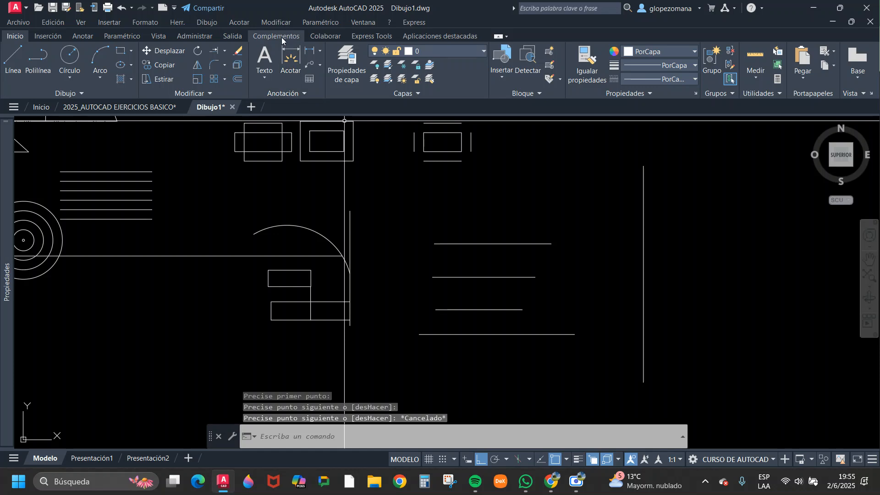
Try to extend the horizontal lines to the vertical boundary with a diagonal fence from below the lowest line.
{"action": "left_click", "coordinate": [211, 49]}
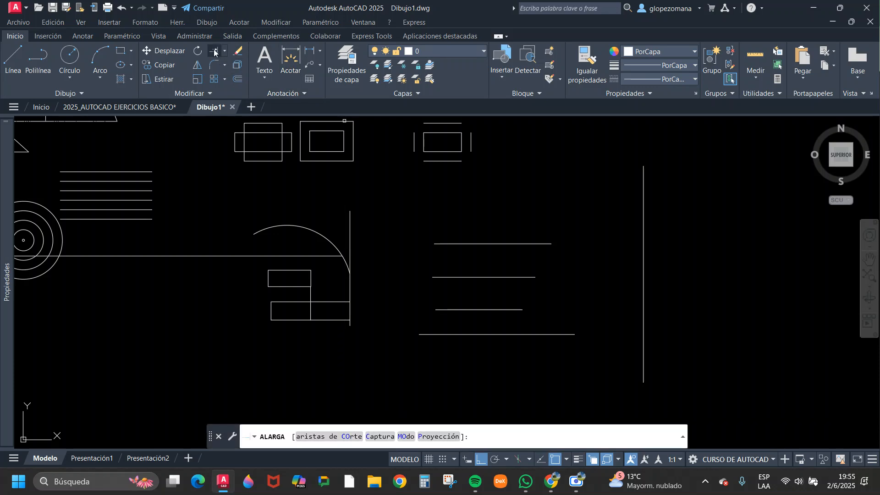
{"action": "left_click", "coordinate": [593, 370]}
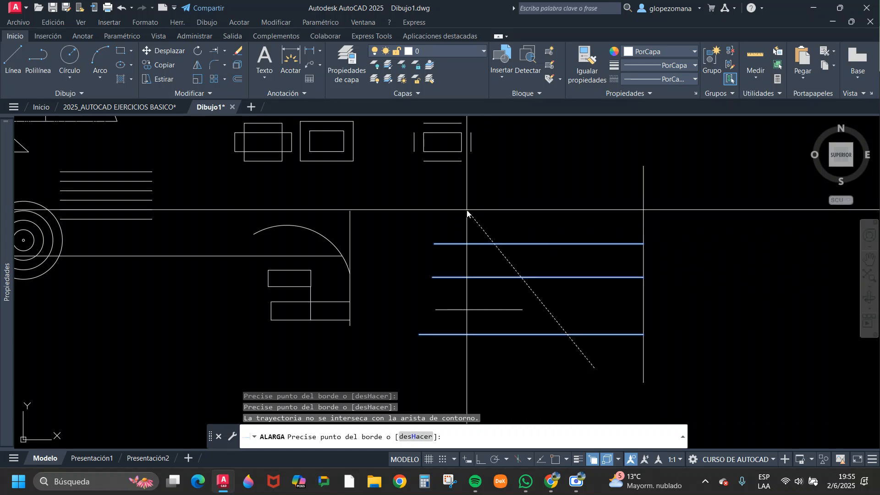
{"action": "key", "text": "Escape"}
{"action": "key", "text": "F8"}
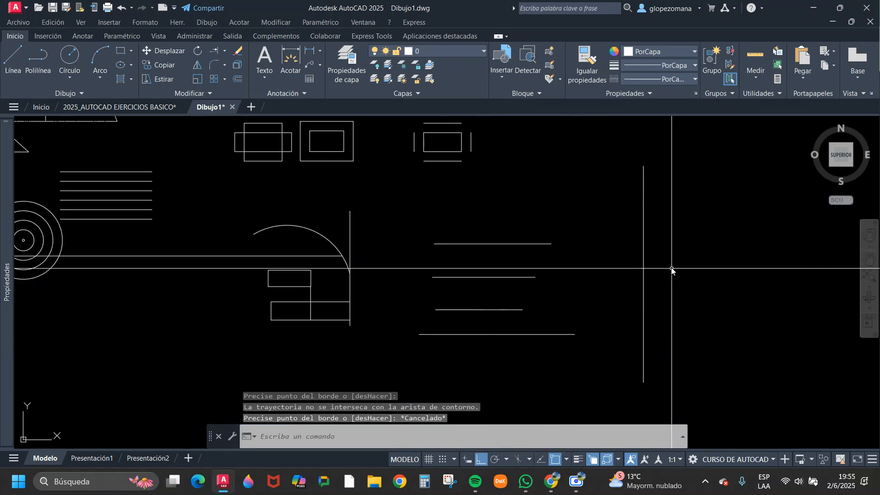
{"action": "left_click", "coordinate": [663, 235]}
{"action": "key", "text": "Escape"}
{"action": "left_click", "coordinate": [678, 246]}
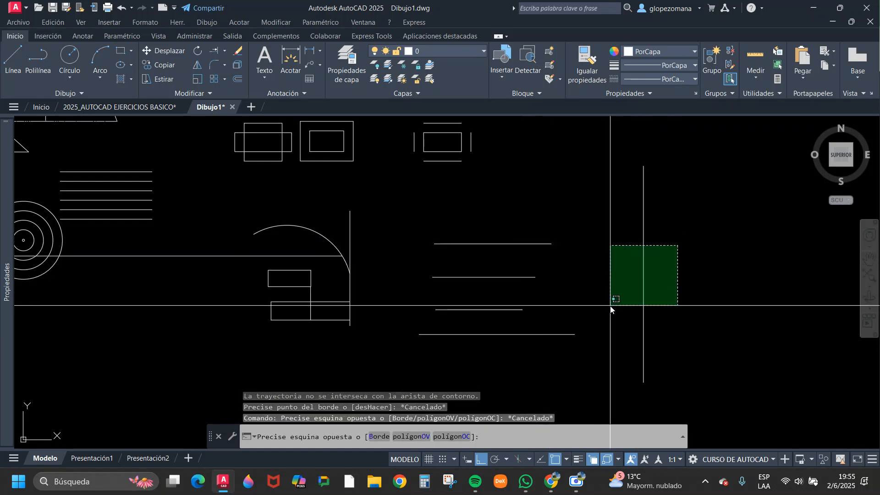
{"action": "key", "text": "Escape"}
{"action": "key", "text": "Escape"}
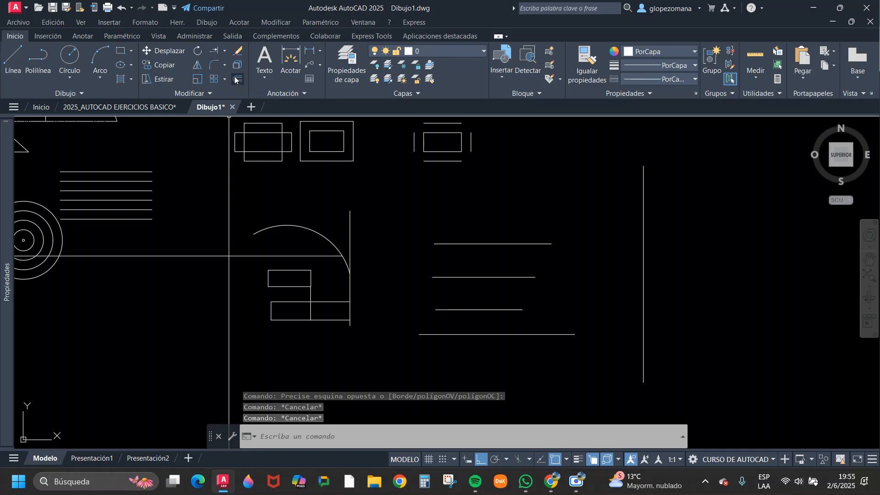
Extend all four horizontal lines to the vertical boundary with one fence across them, and undo that extension.
{"action": "left_click", "coordinate": [215, 51]}
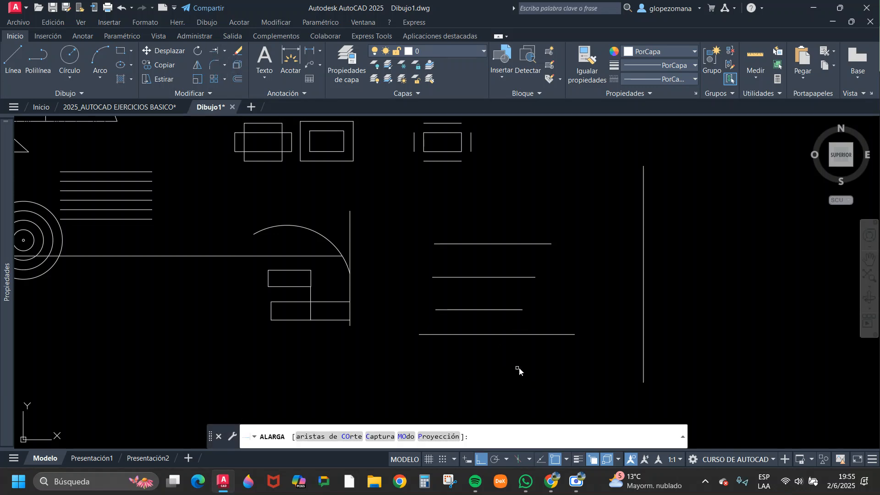
{"action": "left_click", "coordinate": [506, 369]}
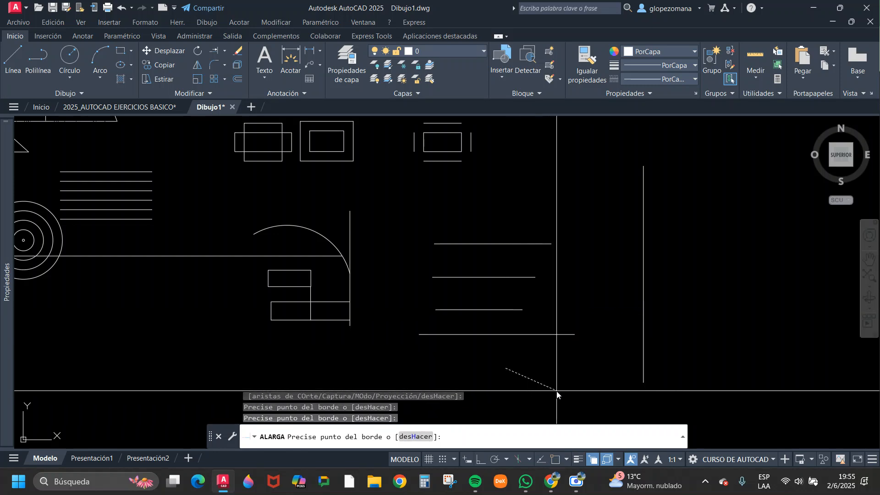
{"action": "left_click", "coordinate": [522, 221]}
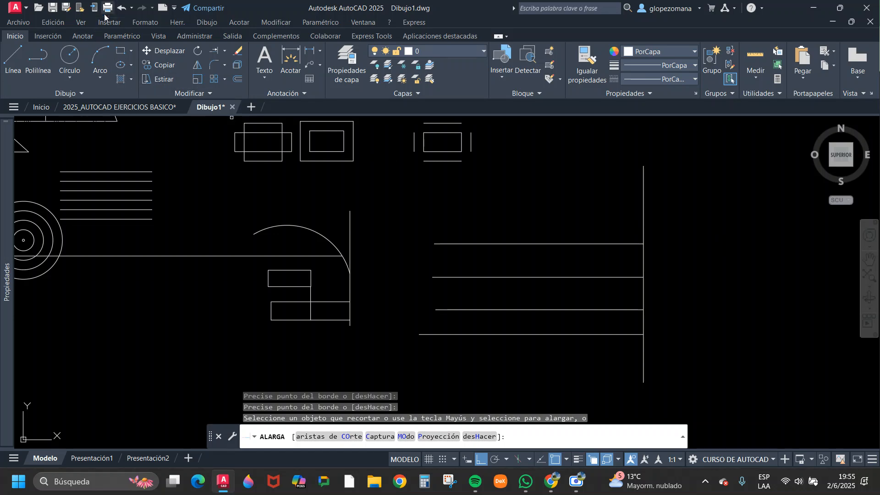
{"action": "left_click", "coordinate": [120, 8]}
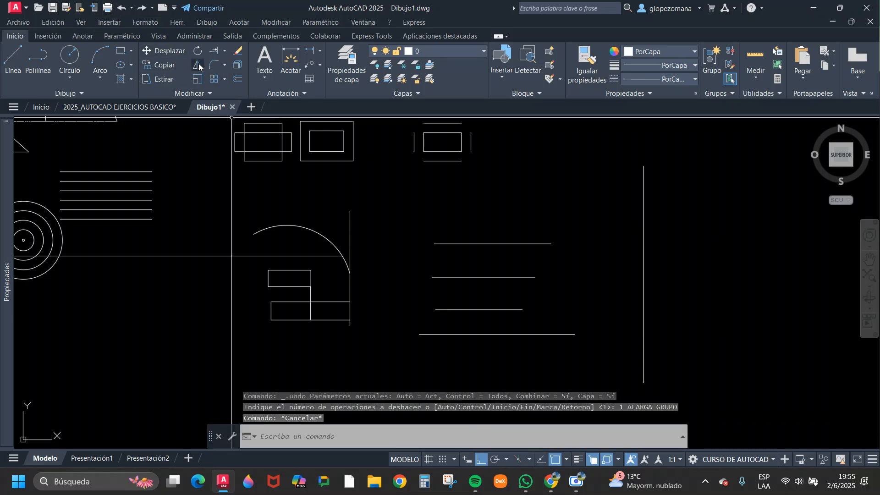
Extend the four horizontal lines to the vertical boundary one by one from the lowest up, and undo the extensions.
{"action": "left_click", "coordinate": [220, 50]}
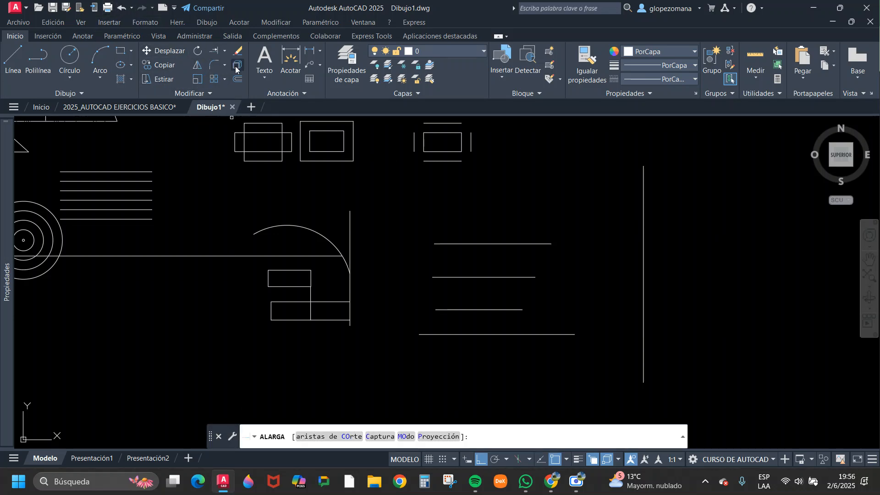
{"action": "left_click", "coordinate": [563, 337]}
{"action": "left_click", "coordinate": [526, 310]}
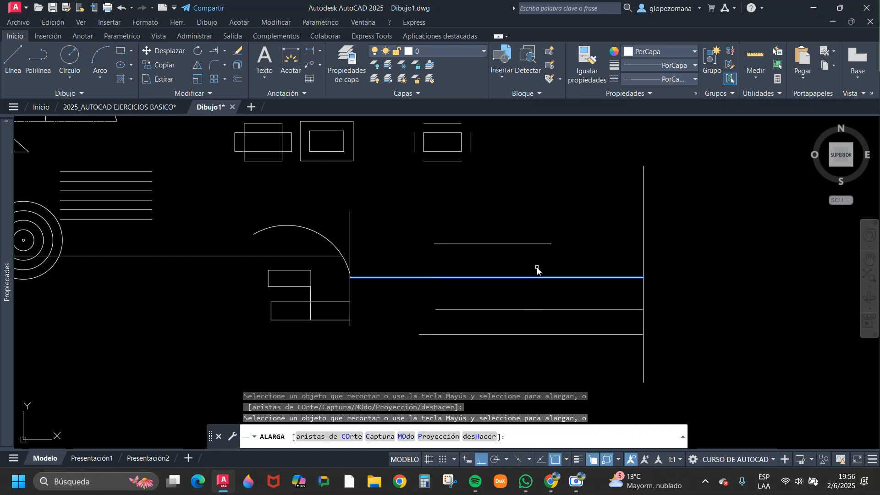
{"action": "left_click", "coordinate": [538, 277]}
{"action": "left_click", "coordinate": [545, 244]}
{"action": "key", "text": "Escape"}
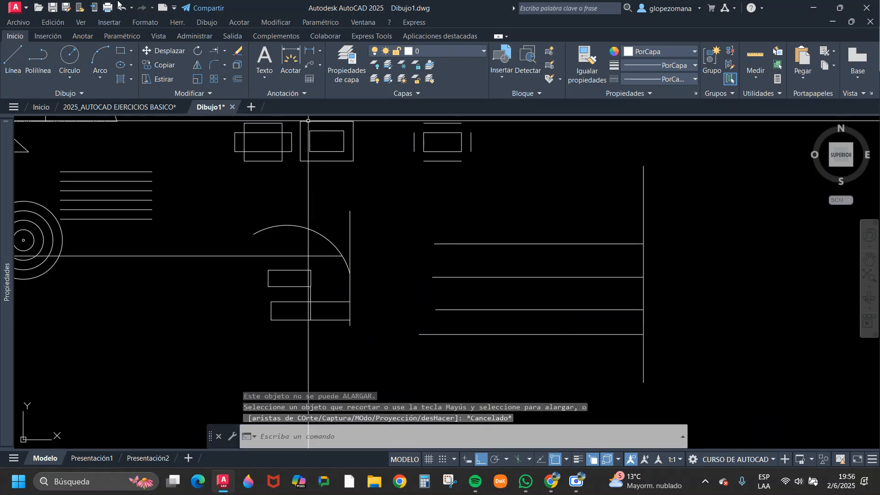
{"action": "left_click", "coordinate": [130, 7]}
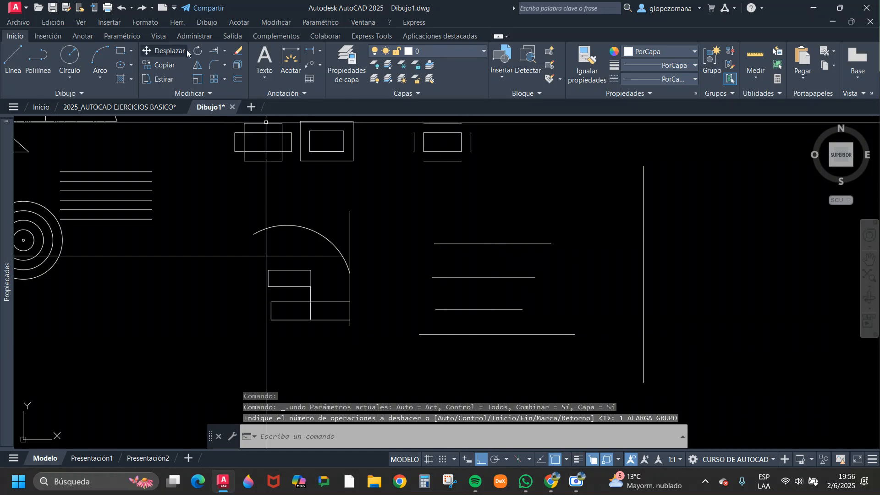
{"action": "left_click", "coordinate": [214, 51]}
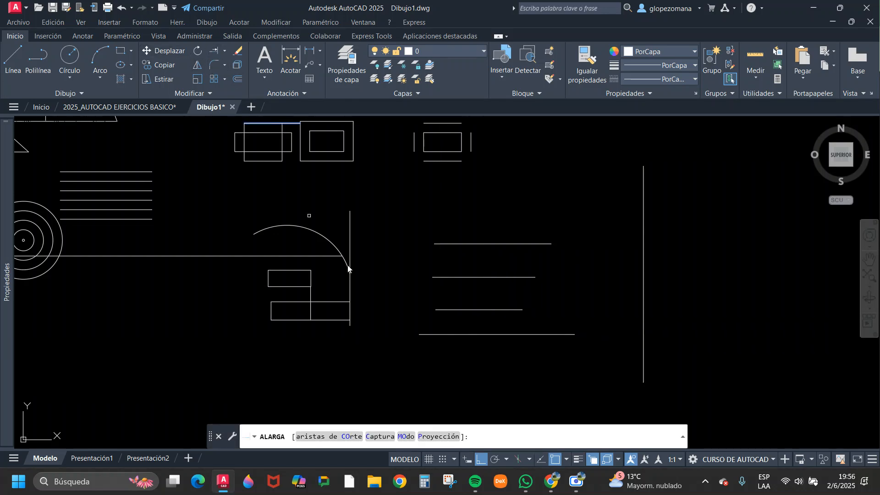
{"action": "left_click", "coordinate": [538, 349]}
{"action": "left_click", "coordinate": [499, 359]}
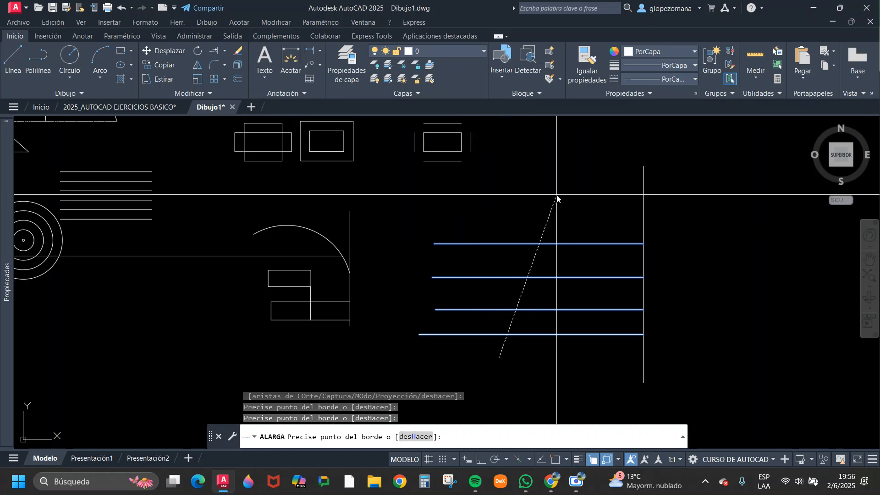
{"action": "key", "text": "Escape"}
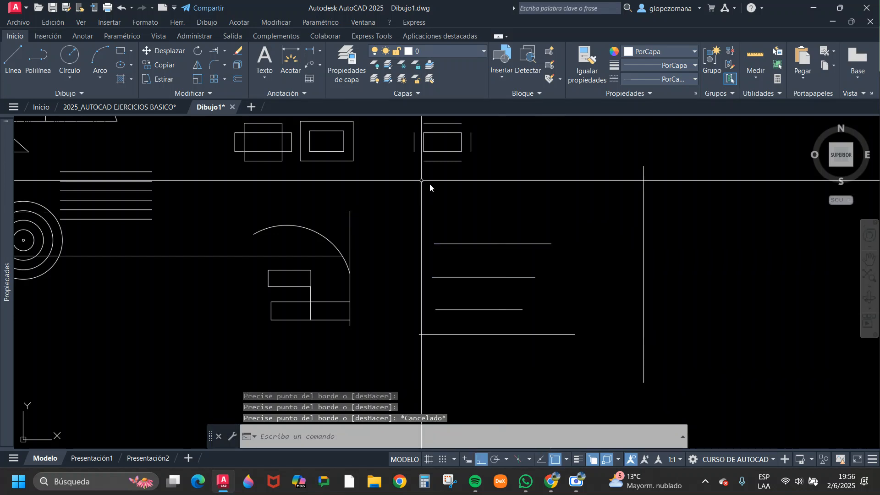
{"action": "left_click", "coordinate": [213, 52]}
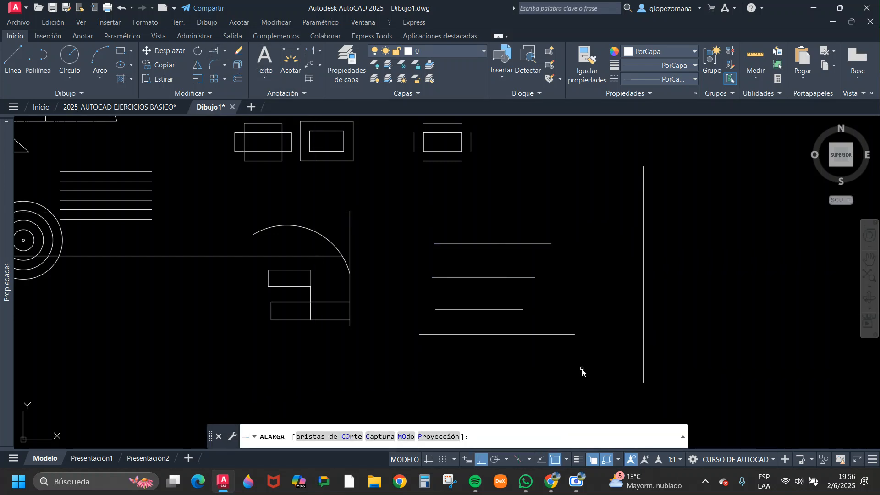
{"action": "left_click", "coordinate": [594, 381]}
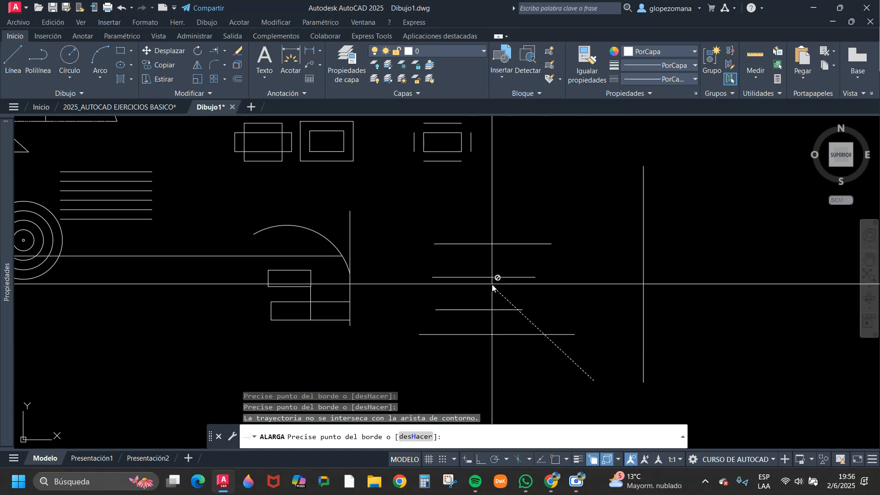
{"action": "key", "text": "Escape"}
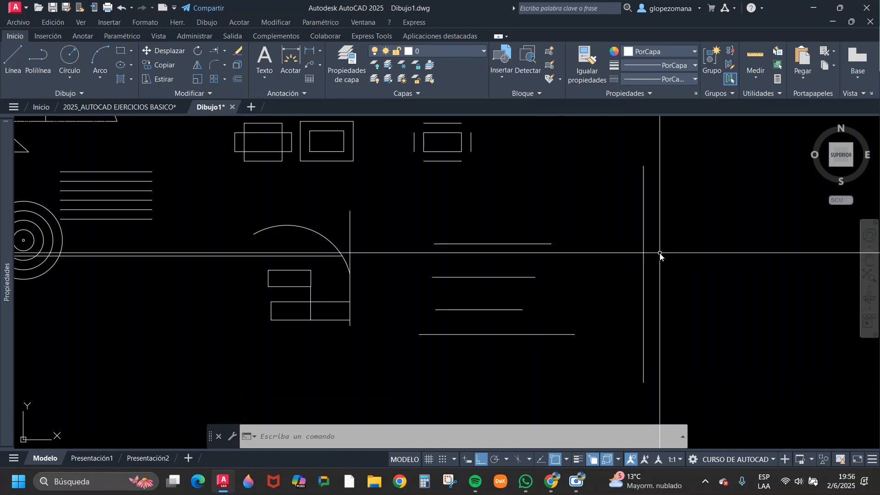
Copy the vertical line beside the arc horizontally so it stands just left of the four horizontal lines.
{"action": "type", "text": "c"}
{"action": "key", "text": "space"}
{"action": "left_click", "coordinate": [388, 213]}
{"action": "left_click", "coordinate": [347, 219]}
{"action": "left_click", "coordinate": [384, 211]}
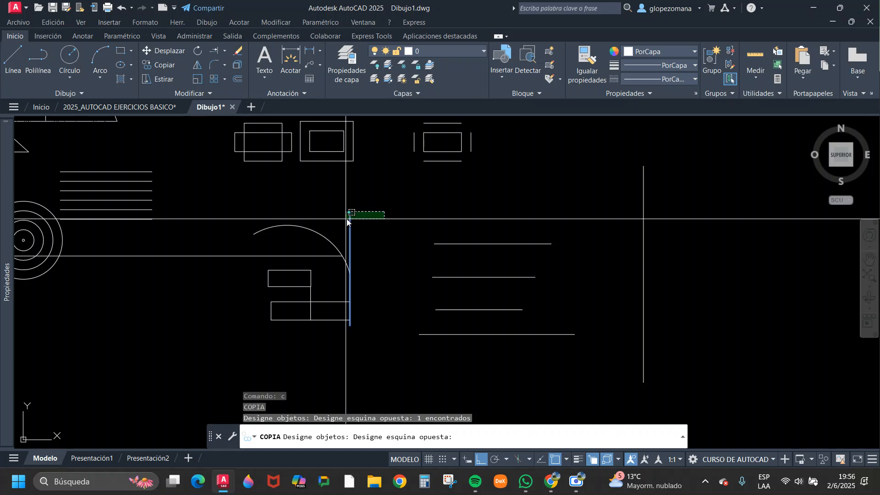
{"action": "left_click", "coordinate": [347, 221]}
{"action": "key", "text": "space"}
{"action": "left_click", "coordinate": [390, 197]}
{"action": "left_click", "coordinate": [457, 198]}
{"action": "key", "text": "Escape"}
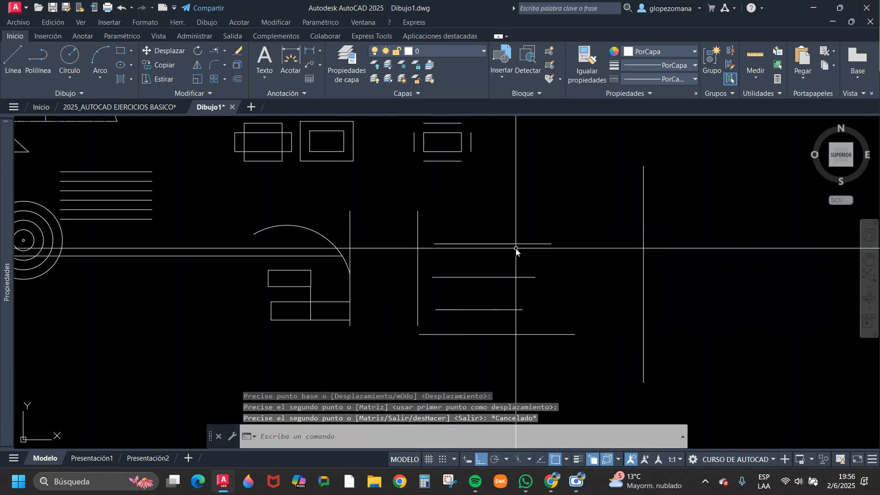
{"action": "left_click", "coordinate": [499, 220]}
{"action": "left_click", "coordinate": [479, 259]}
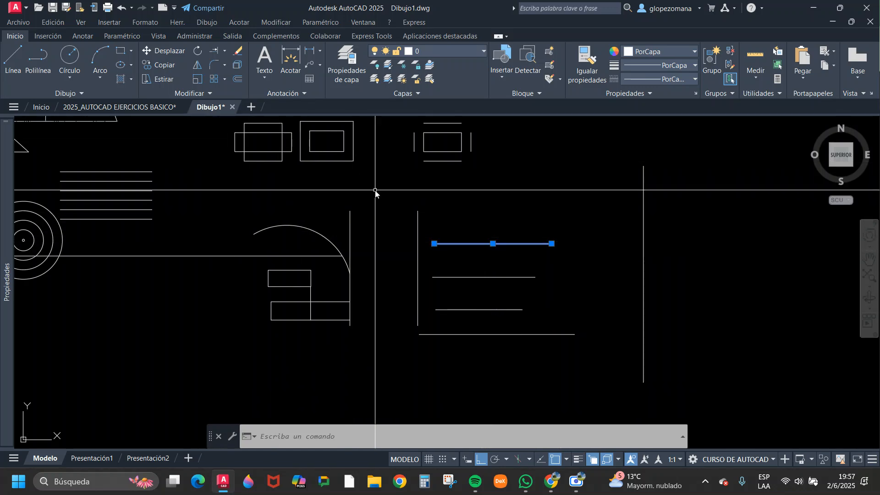
{"action": "left_click", "coordinate": [276, 119]}
{"action": "key", "text": "Escape"}
Extend all four horizontal lines to the right vertical boundary with a fence from above the top line, and undo it.
{"action": "left_click", "coordinate": [214, 50]}
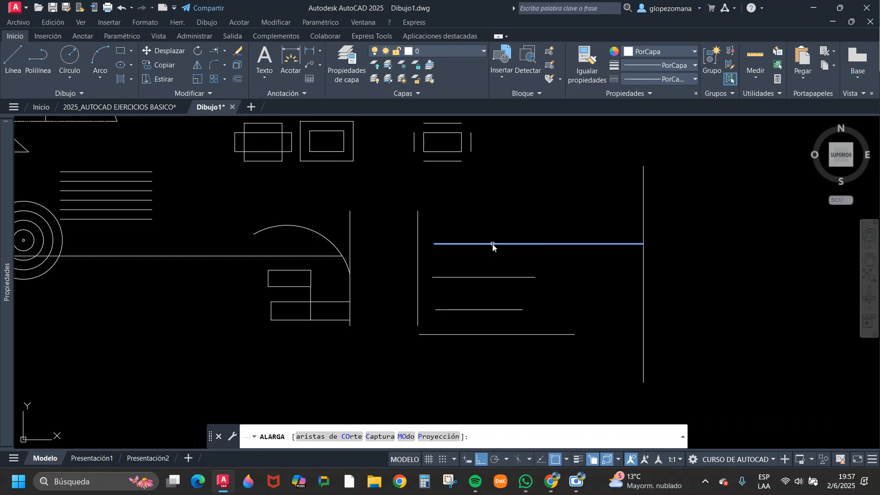
{"action": "left_click", "coordinate": [540, 210]}
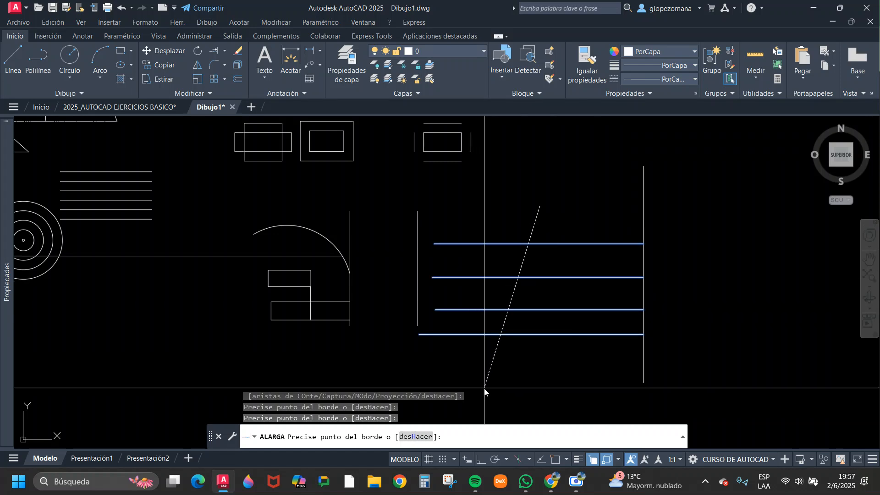
{"action": "key", "text": "Return"}
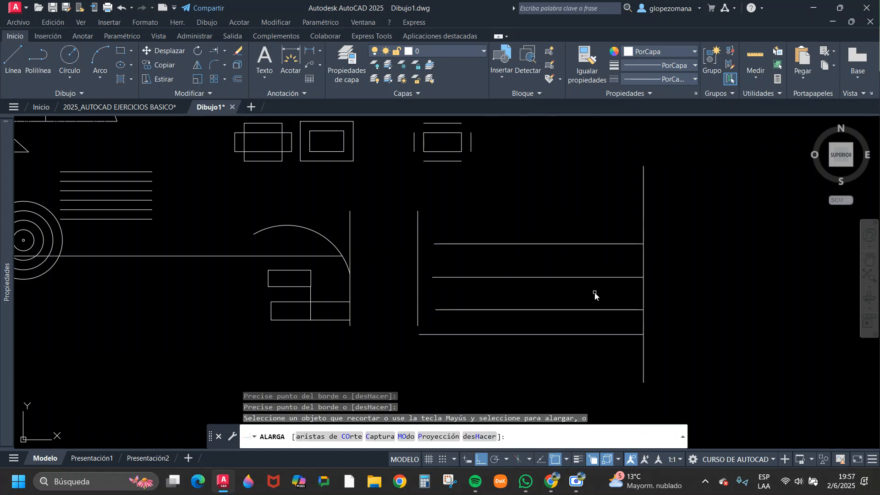
{"action": "key", "text": "Escape"}
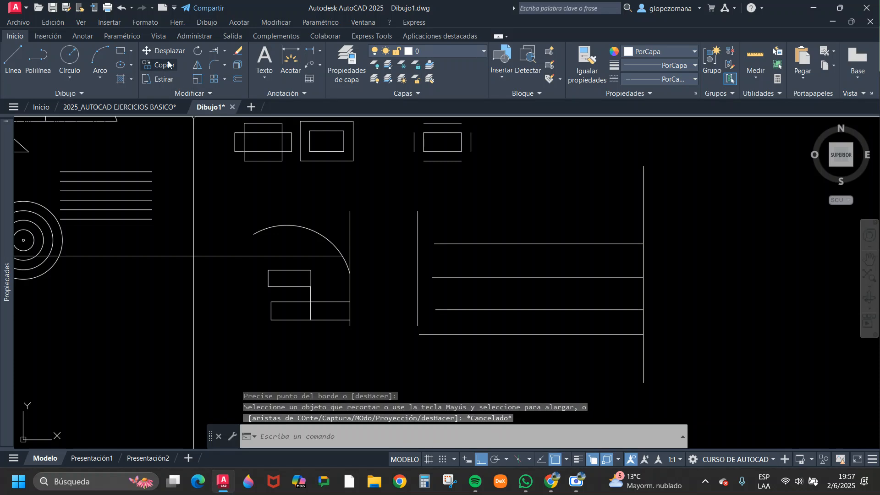
{"action": "left_click", "coordinate": [120, 7]}
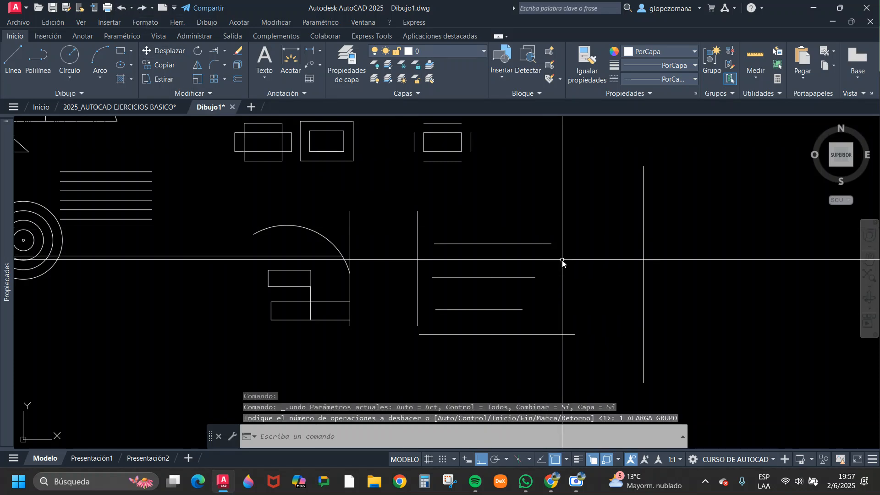
{"action": "mouse_move", "coordinate": [563, 262]}
{"action": "middle_mouse_down"}
{"action": "mouse_move", "coordinate": [429, 238]}
{"action": "mouse_move", "coordinate": [440, 223]}
{"action": "middle_mouse_up"}
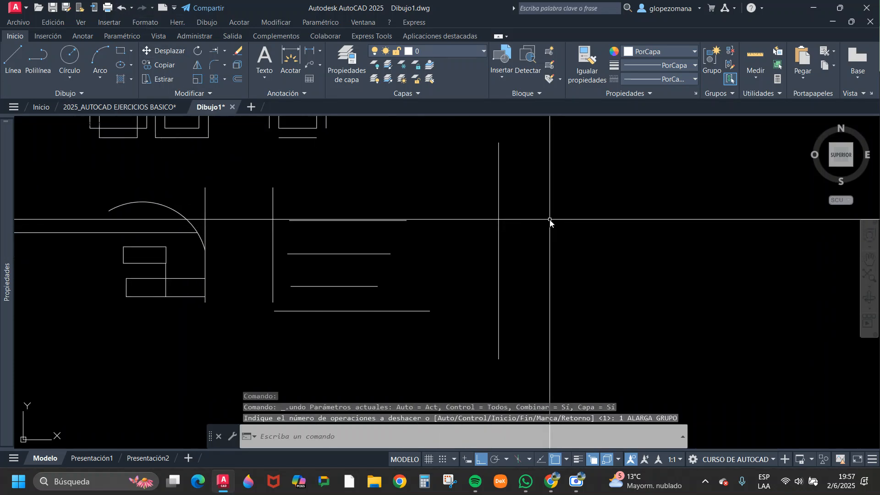
{"action": "middle_click_drag", "start_coordinate": [545, 238], "coordinate": [425, 246]}
{"action": "key", "text": "Escape"}
{"action": "type", "text": "co"}
{"action": "key", "text": "Return"}
{"action": "left_click", "coordinate": [380, 197]}
{"action": "key", "text": "Return"}
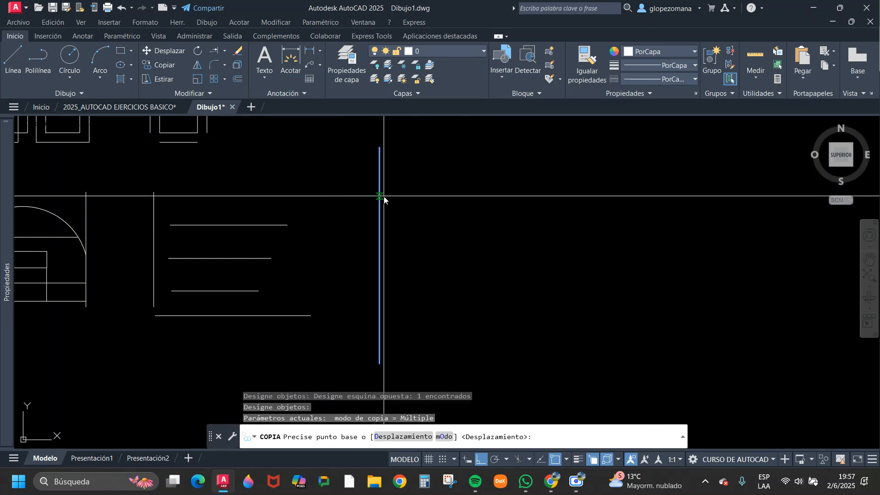
{"action": "left_click", "coordinate": [455, 189]}
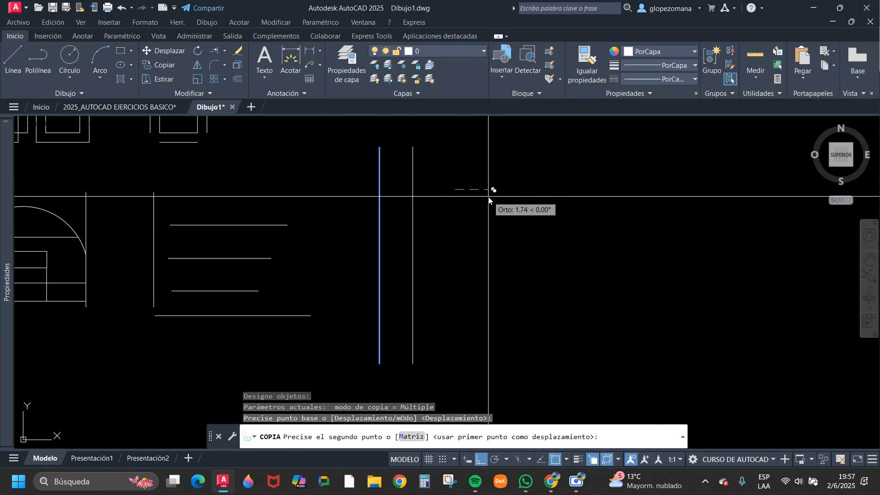
{"action": "key", "text": "Escape"}
{"action": "middle_click_drag", "start_coordinate": [429, 222], "coordinate": [479, 225]}
{"action": "middle_click_drag", "start_coordinate": [354, 241], "coordinate": [463, 232]}
{"action": "key", "text": "Escape"}
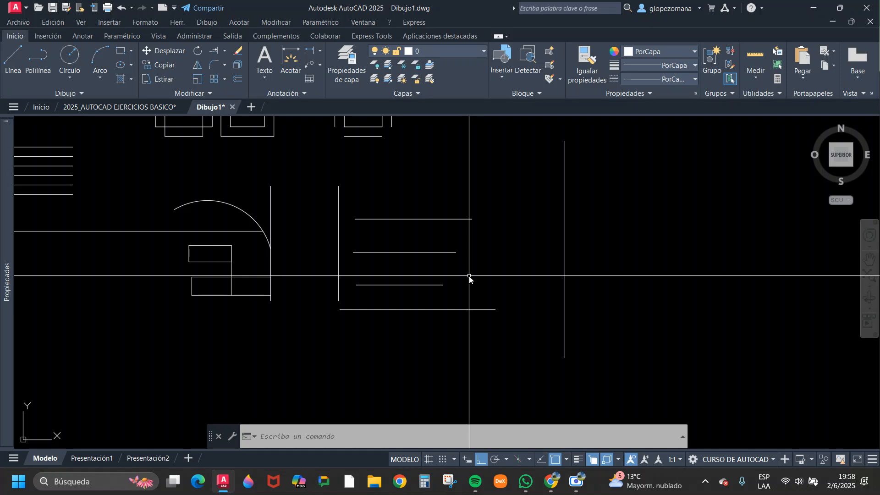
{"action": "key", "text": "Escape"}
{"action": "key", "text": "Escape"}
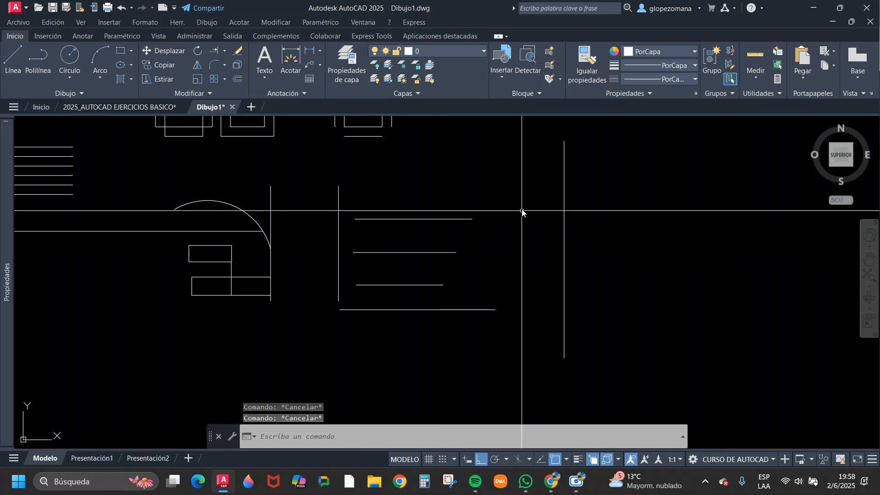
Try to extend the horizontal lines by picking near the lowest one and fencing above the top one.
{"action": "left_click", "coordinate": [237, 79]}
{"action": "left_click", "coordinate": [523, 342]}
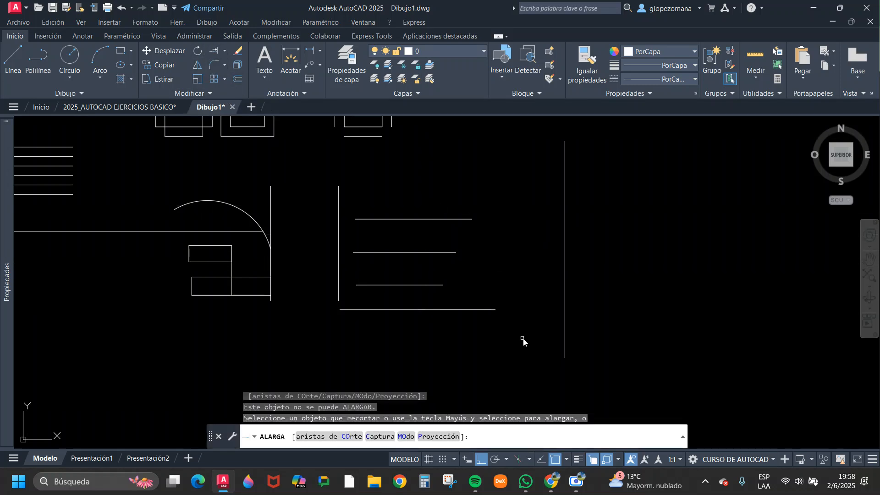
{"action": "left_click", "coordinate": [489, 310]}
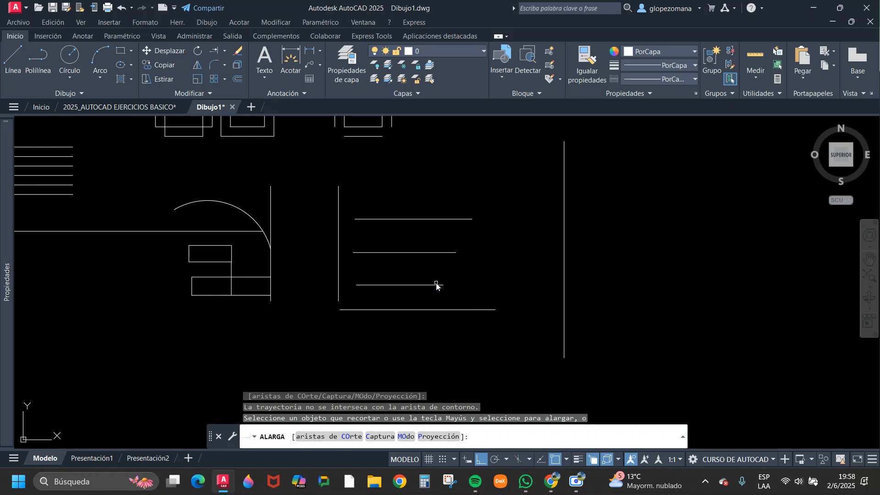
{"action": "mouse_move", "coordinate": [544, 175]}
{"action": "left_mouse_down"}
{"action": "mouse_move", "coordinate": [500, 233]}
{"action": "mouse_move", "coordinate": [507, 191]}
{"action": "mouse_move", "coordinate": [484, 161]}
{"action": "mouse_move", "coordinate": [459, 181]}
{"action": "mouse_move", "coordinate": [450, 210]}
{"action": "mouse_move", "coordinate": [479, 214]}
{"action": "left_mouse_up"}
{"action": "left_click_drag", "start_coordinate": [461, 174], "coordinate": [442, 205]}
{"action": "left_click", "coordinate": [456, 160]}
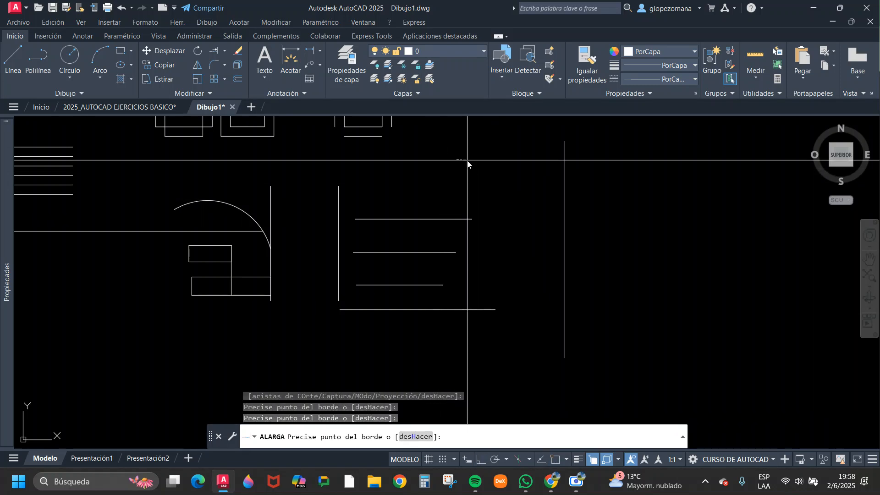
{"action": "left_click", "coordinate": [496, 178]}
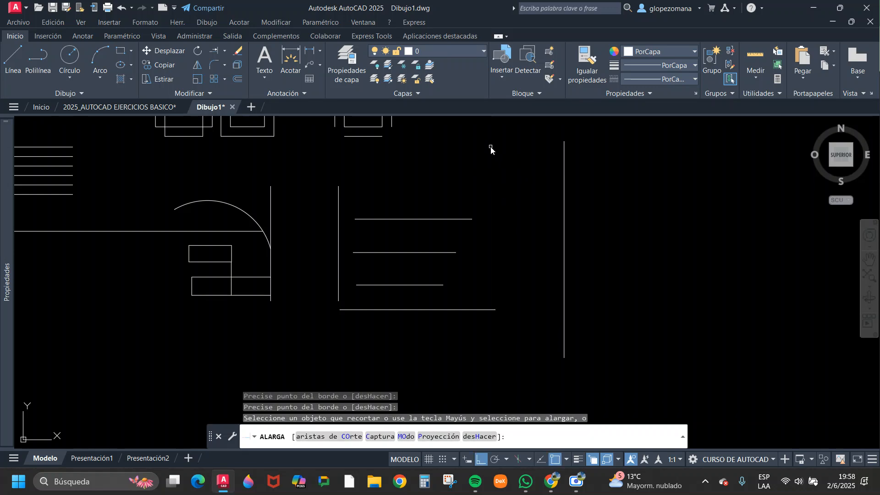
Extend the top and third lines to the right boundary and the second to the left with a fence, and undo it.
{"action": "mouse_move", "coordinate": [490, 148]}
{"action": "left_mouse_down"}
{"action": "mouse_move", "coordinate": [507, 172]}
{"action": "mouse_move", "coordinate": [463, 188]}
{"action": "mouse_move", "coordinate": [436, 232]}
{"action": "mouse_move", "coordinate": [440, 244]}
{"action": "mouse_move", "coordinate": [370, 255]}
{"action": "mouse_move", "coordinate": [431, 287]}
{"action": "mouse_move", "coordinate": [423, 295]}
{"action": "mouse_move", "coordinate": [367, 299]}
{"action": "mouse_move", "coordinate": [343, 325]}
{"action": "mouse_move", "coordinate": [391, 356]}
{"action": "left_mouse_up"}
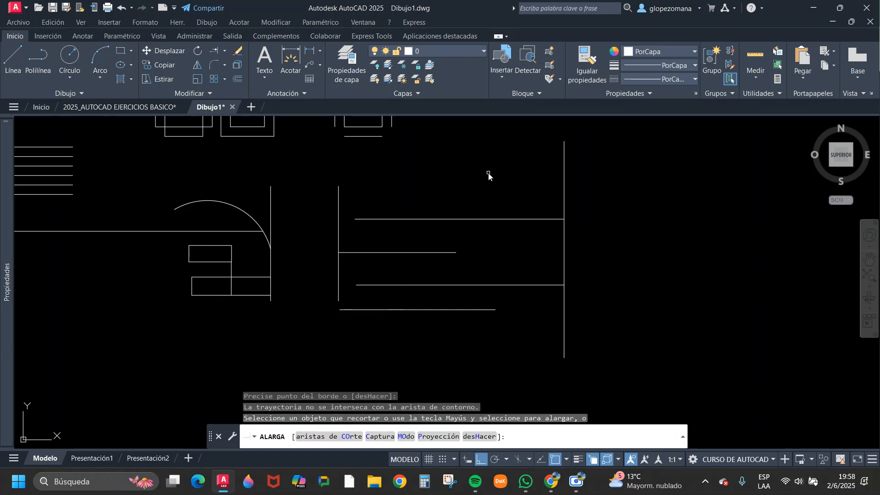
{"action": "mouse_move", "coordinate": [495, 165]}
{"action": "left_mouse_down"}
{"action": "mouse_move", "coordinate": [458, 208]}
{"action": "mouse_move", "coordinate": [448, 187]}
{"action": "left_mouse_up"}
{"action": "key", "text": "Return"}
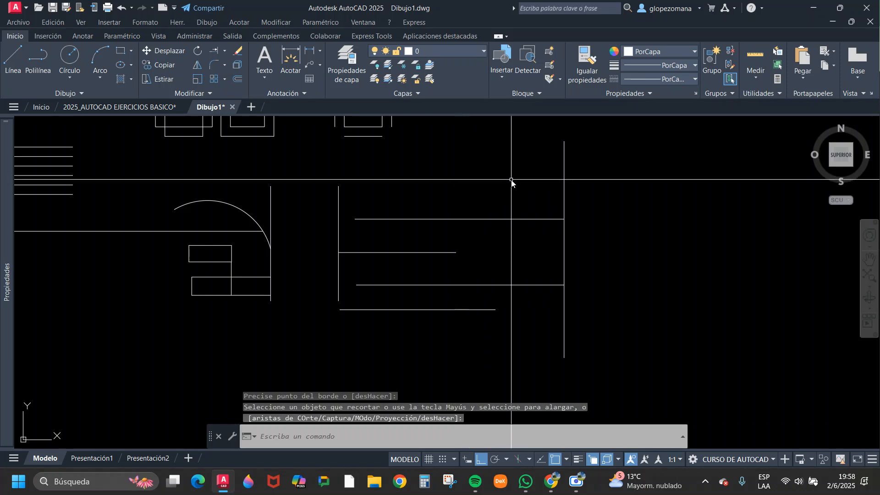
{"action": "mouse_move", "coordinate": [590, 170]}
{"action": "left_mouse_down"}
{"action": "mouse_move", "coordinate": [671, 228]}
{"action": "mouse_move", "coordinate": [654, 254]}
{"action": "mouse_move", "coordinate": [709, 225]}
{"action": "mouse_move", "coordinate": [650, 127]}
{"action": "mouse_move", "coordinate": [736, 148]}
{"action": "mouse_move", "coordinate": [657, 152]}
{"action": "left_mouse_up"}
{"action": "key", "text": "Escape"}
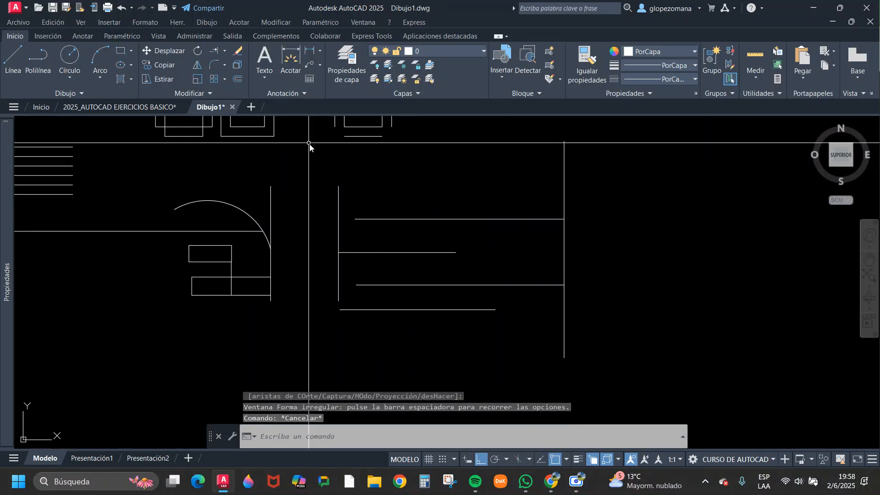
{"action": "left_click", "coordinate": [124, 8]}
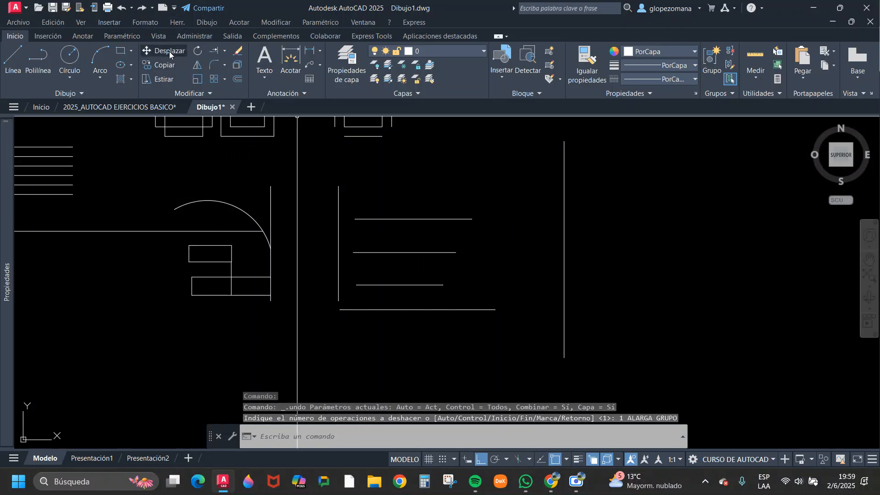
{"action": "left_click", "coordinate": [213, 51]}
{"action": "left_click", "coordinate": [453, 163]}
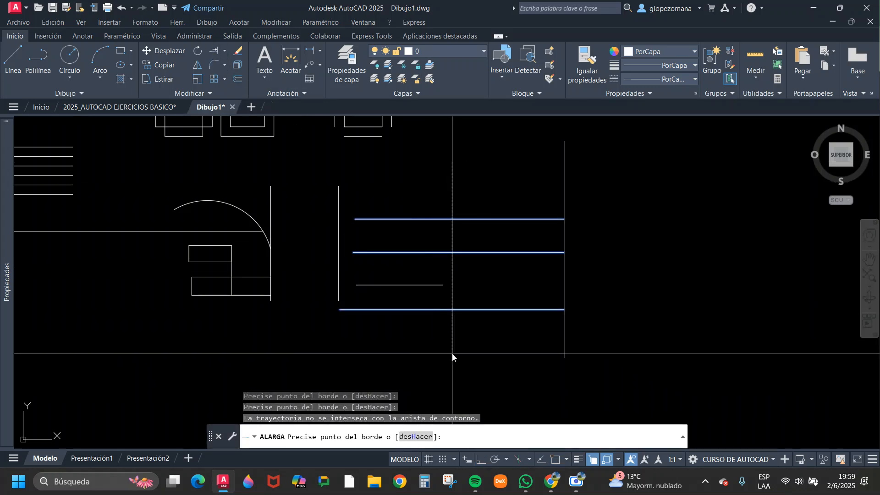
{"action": "key", "text": "Escape"}
{"action": "key", "text": "Return"}
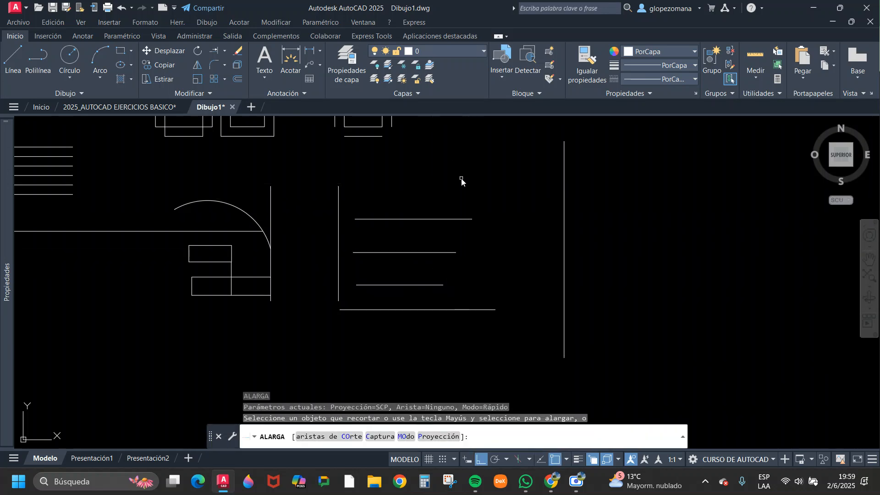
{"action": "left_click", "coordinate": [460, 171]}
{"action": "key", "text": "Escape"}
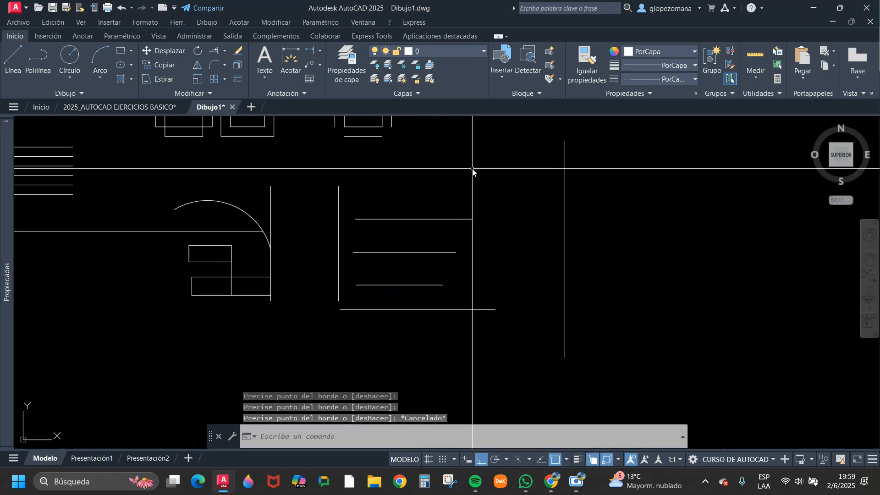
{"action": "key", "text": "Escape"}
{"action": "key", "text": "Escape"}
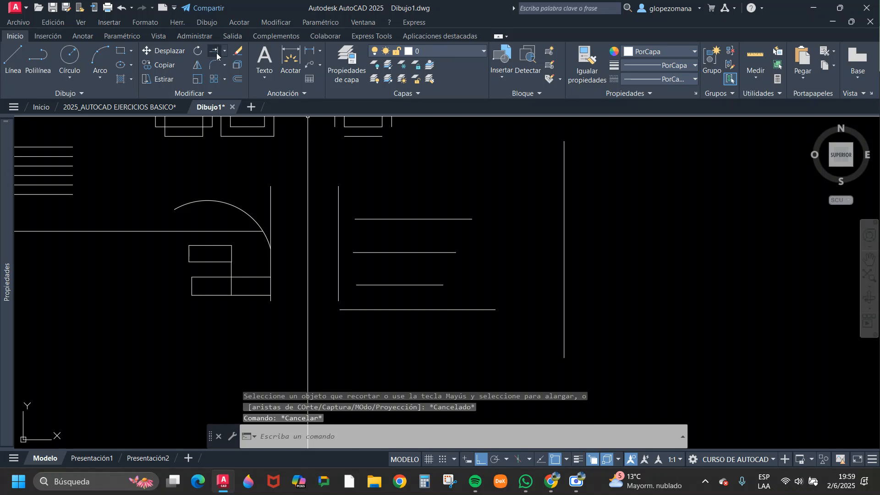
Extend the top and third horizontal lines to the right boundary and the second to the left boundary with a fence across the lines.
{"action": "left_click", "coordinate": [217, 54]}
{"action": "mouse_move", "coordinate": [452, 164]}
{"action": "left_mouse_down"}
{"action": "mouse_move", "coordinate": [466, 190]}
{"action": "mouse_move", "coordinate": [417, 226]}
{"action": "mouse_move", "coordinate": [463, 246]}
{"action": "mouse_move", "coordinate": [372, 241]}
{"action": "mouse_move", "coordinate": [360, 252]}
{"action": "mouse_move", "coordinate": [432, 285]}
{"action": "mouse_move", "coordinate": [425, 304]}
{"action": "mouse_move", "coordinate": [362, 314]}
{"action": "mouse_move", "coordinate": [450, 330]}
{"action": "mouse_move", "coordinate": [485, 300]}
{"action": "mouse_move", "coordinate": [515, 350]}
{"action": "left_mouse_up"}
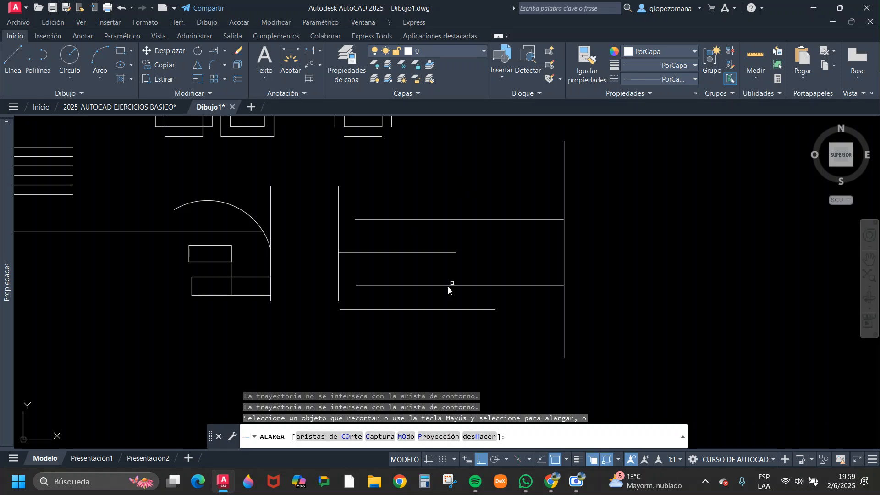
{"action": "key", "text": "Escape"}
{"action": "scroll", "coordinate": [358, 255], "scroll_direction": "down", "scroll_amount": 5}
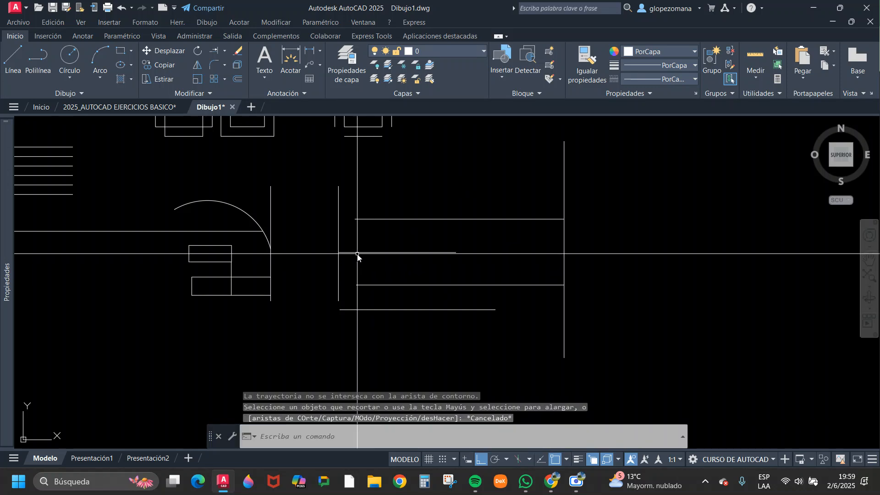
{"action": "scroll", "coordinate": [257, 220], "scroll_direction": "up", "scroll_amount": 5}
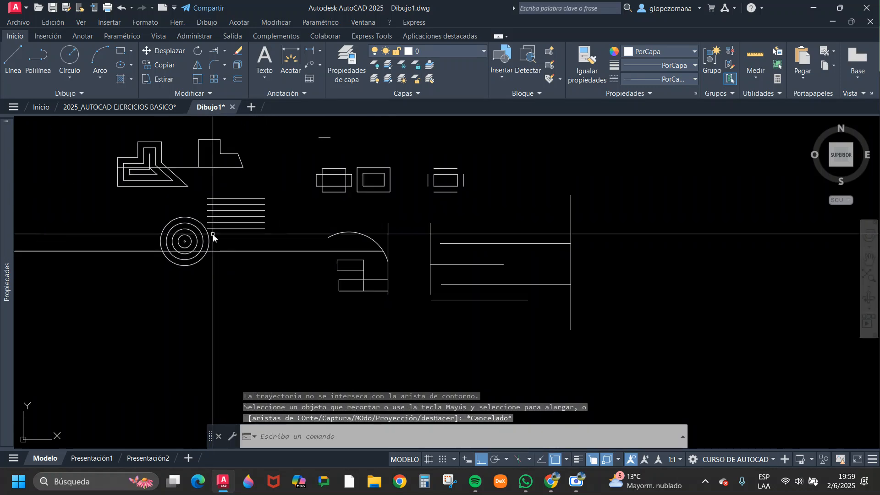
{"action": "scroll", "coordinate": [293, 240], "scroll_direction": "down", "scroll_amount": 2}
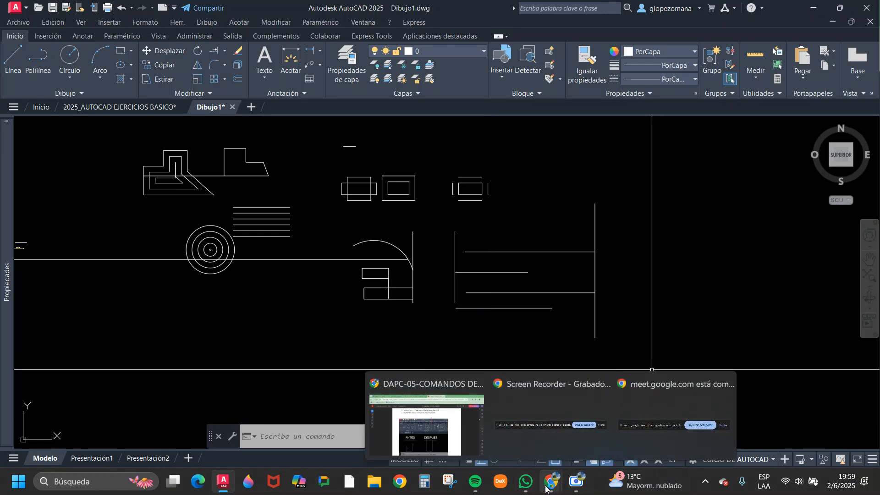
Switch to the PDF of editing commands and read the Recortar (Trim) section with its before-and-after figure.
{"action": "left_click", "coordinate": [450, 434]}
{"action": "scroll", "coordinate": [437, 254], "scroll_direction": "down", "scroll_amount": 9}
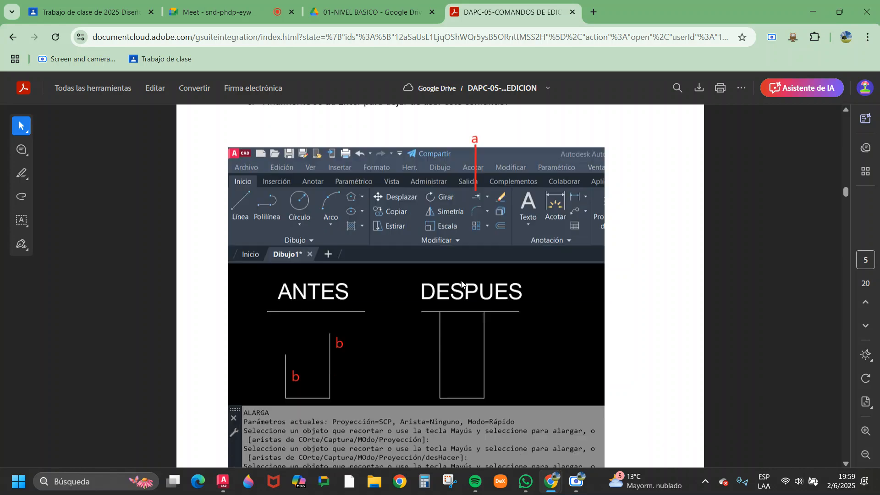
{"action": "scroll", "coordinate": [463, 290], "scroll_direction": "down", "scroll_amount": 4}
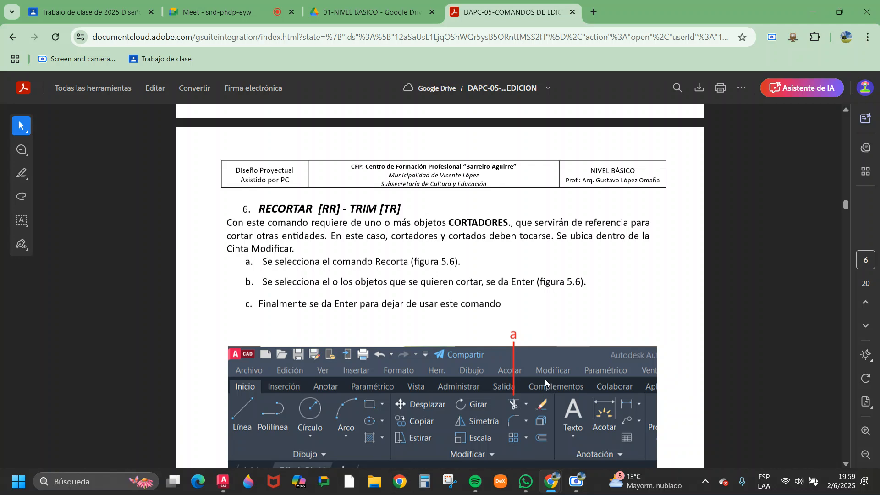
{"action": "scroll", "coordinate": [515, 386], "scroll_direction": "down", "scroll_amount": 1}
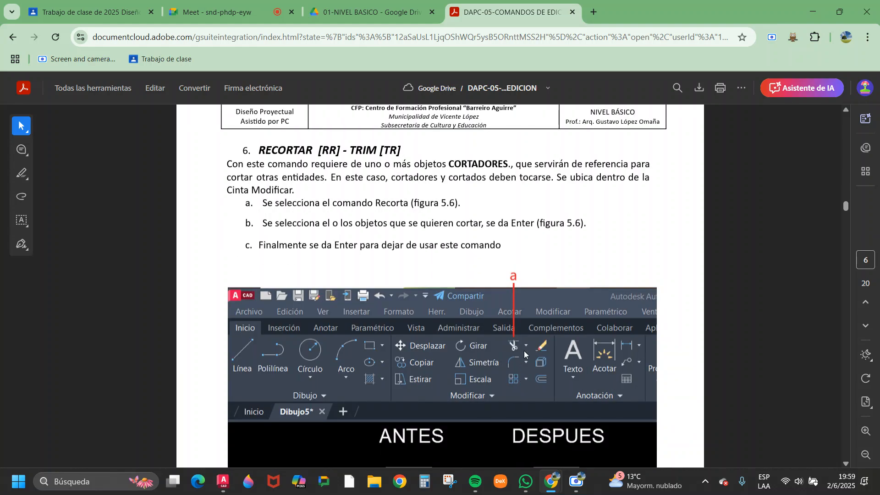
{"action": "scroll", "coordinate": [524, 351], "scroll_direction": "down", "scroll_amount": 2}
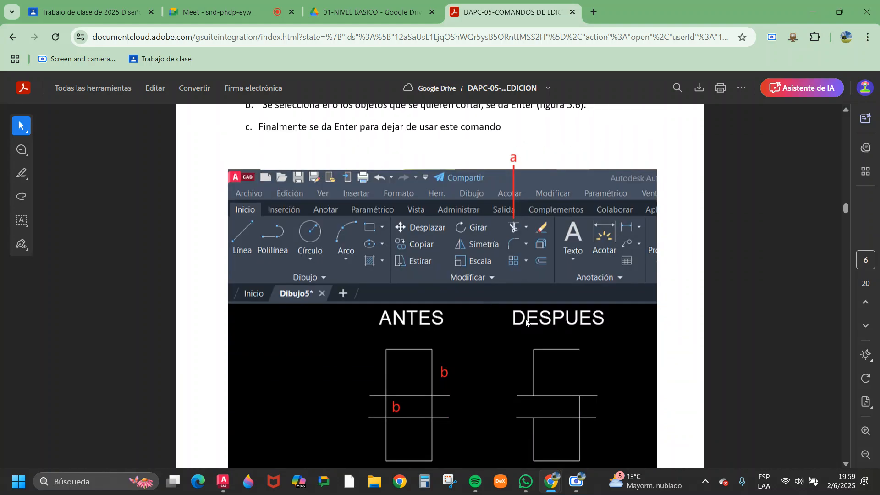
{"action": "scroll", "coordinate": [404, 321], "scroll_direction": "down", "scroll_amount": 1}
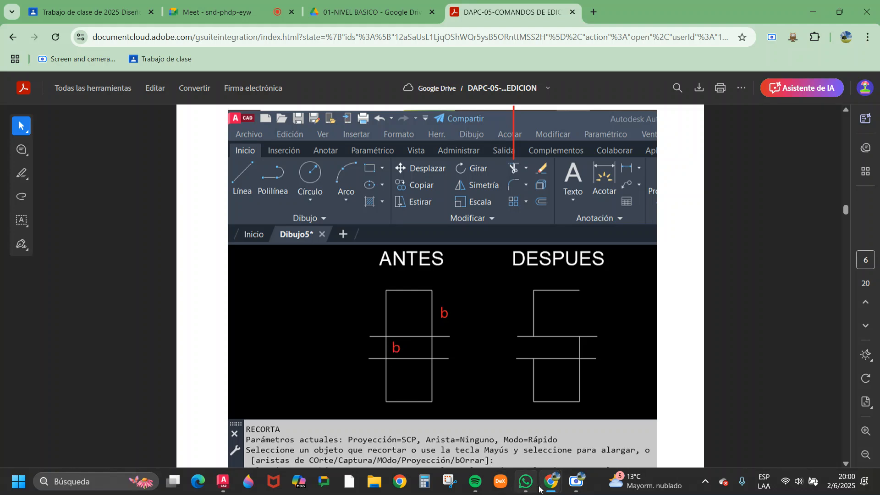
Switch to AutoCAD and trim away the bottom side of the inner rectangle in the nested pair.
{"action": "left_click", "coordinate": [223, 482]}
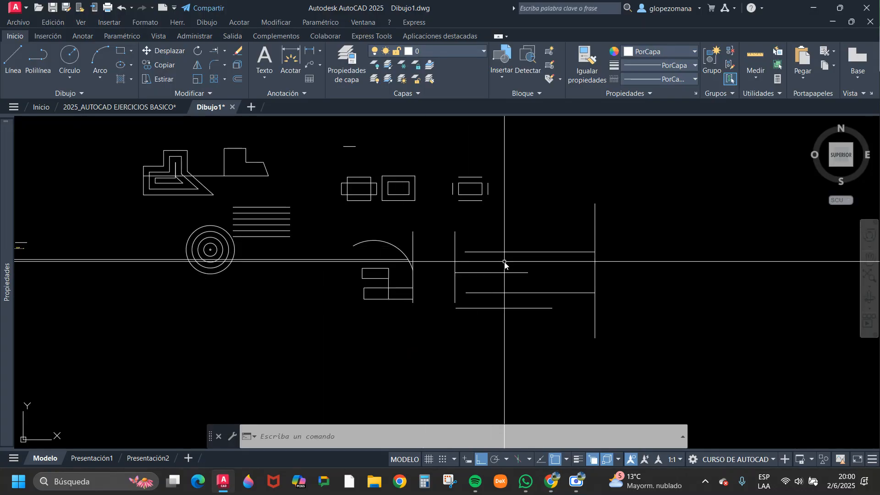
{"action": "scroll", "coordinate": [503, 273], "scroll_direction": "up", "scroll_amount": 2}
{"action": "scroll", "coordinate": [383, 242], "scroll_direction": "down", "scroll_amount": 2}
{"action": "scroll", "coordinate": [387, 223], "scroll_direction": "up", "scroll_amount": 2}
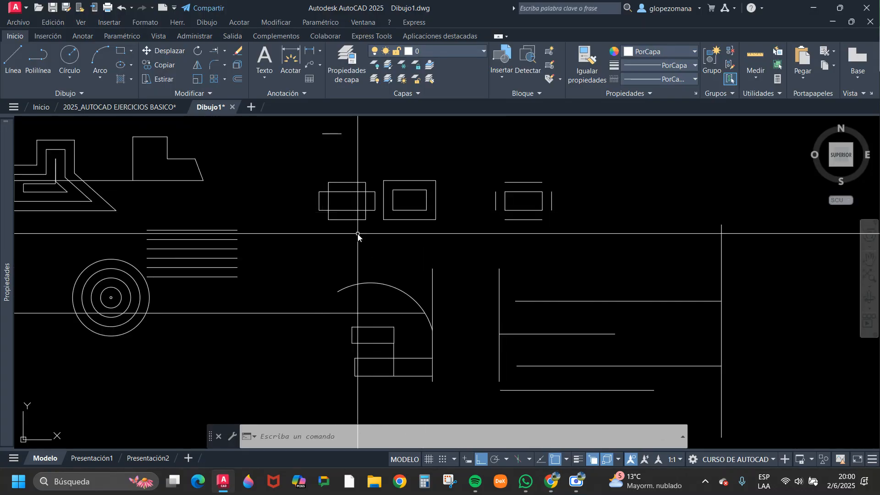
{"action": "scroll", "coordinate": [428, 246], "scroll_direction": "up", "scroll_amount": 4}
{"action": "middle_click_drag", "start_coordinate": [399, 259], "coordinate": [360, 233]}
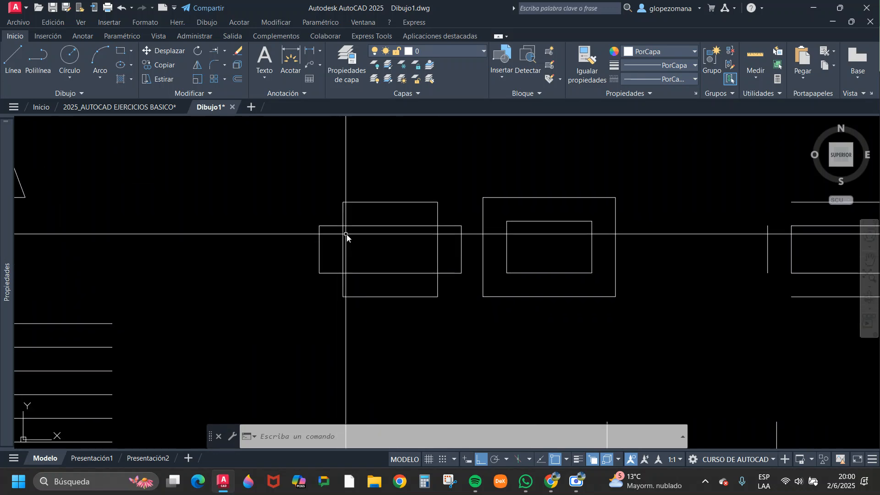
{"action": "left_click", "coordinate": [225, 53]}
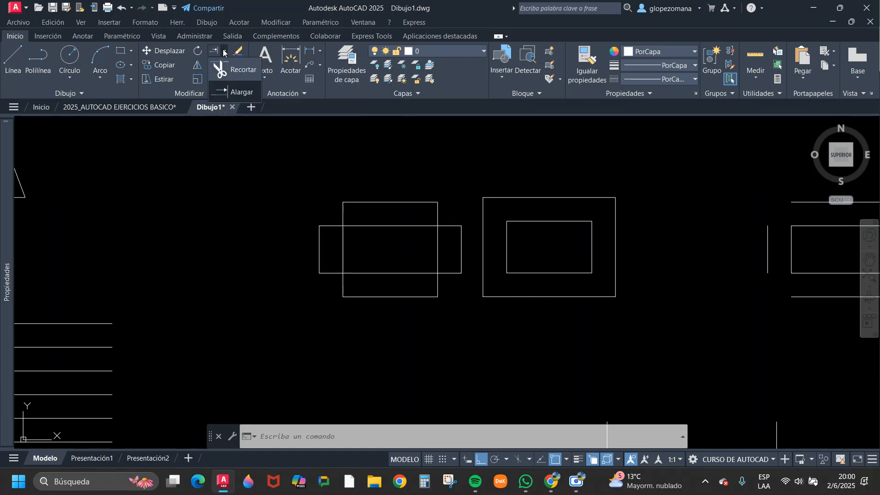
{"action": "left_click", "coordinate": [220, 71]}
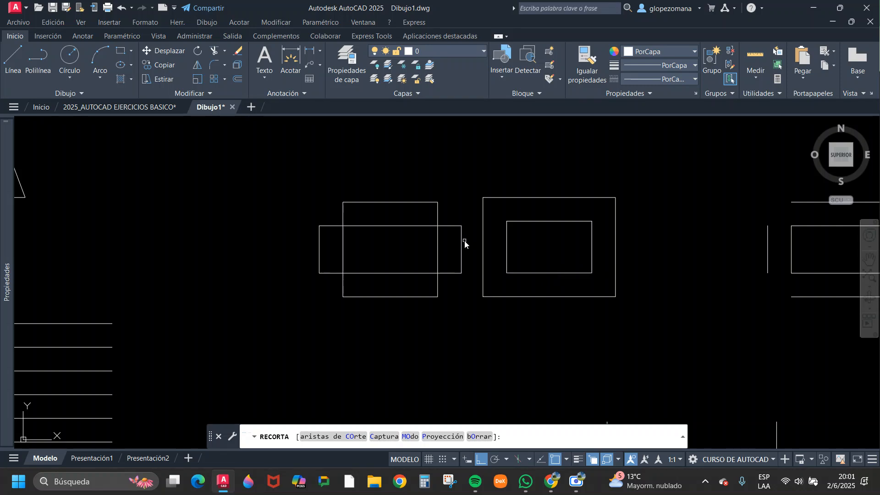
{"action": "middle_click_drag", "start_coordinate": [667, 249], "coordinate": [508, 249]}
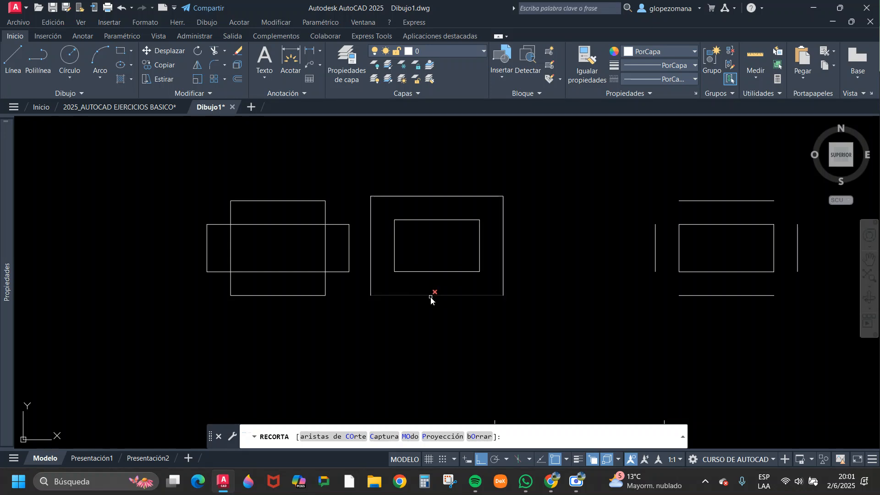
{"action": "left_click", "coordinate": [447, 271]}
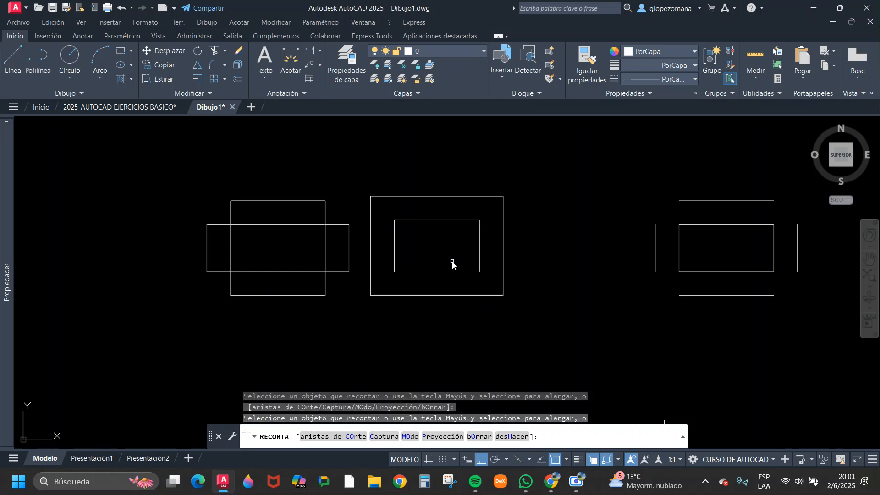
{"action": "key", "text": "Return"}
Select the trimmed inner rectangle to examine whether its remaining sides form one object, and clear the selection.
{"action": "left_click", "coordinate": [451, 224]}
{"action": "left_click", "coordinate": [450, 212]}
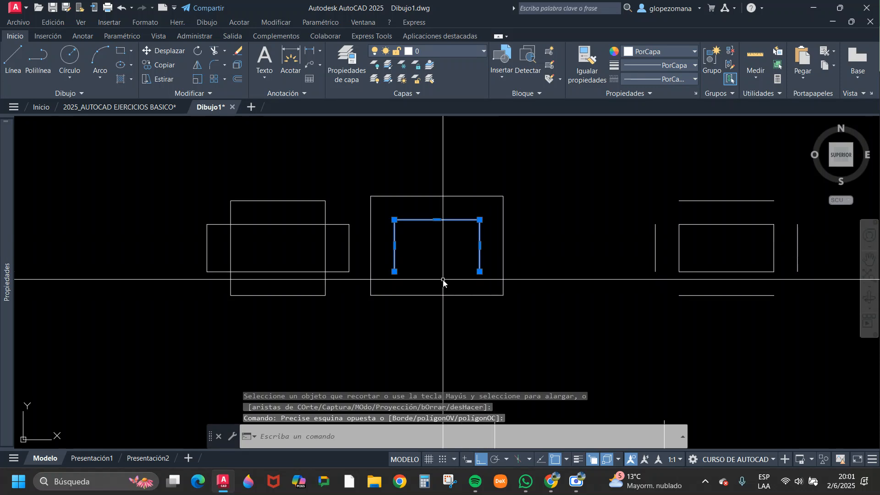
{"action": "key", "text": "Escape"}
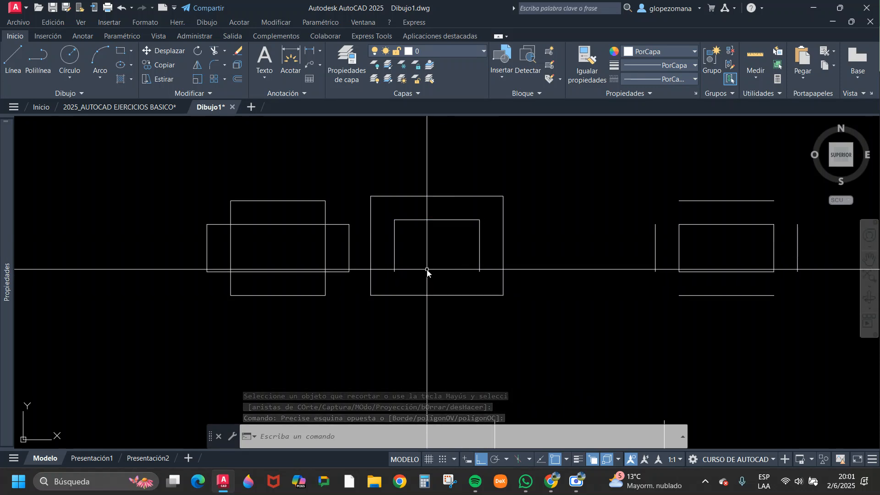
Trim the wide rectangle's upper-right and lower-left horizontal segments where they project beyond the tall rectangle.
{"action": "left_click", "coordinate": [214, 51]}
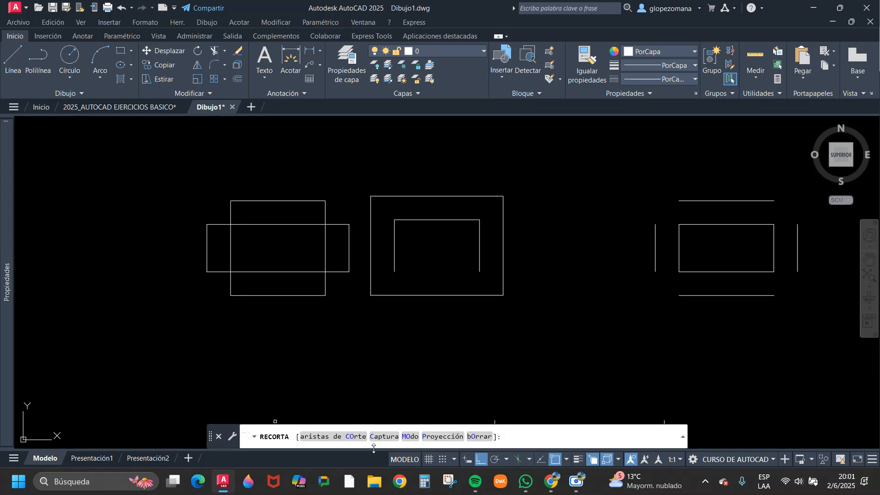
{"action": "left_click", "coordinate": [335, 226]}
{"action": "key", "text": "Return"}
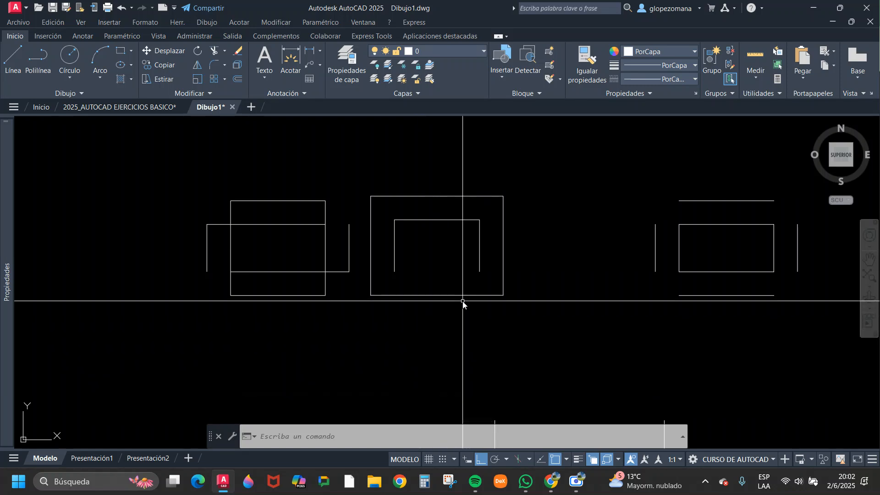
Extend the second horizontal line to the right vertical boundary with a fence across its right part.
{"action": "scroll", "coordinate": [461, 307], "scroll_direction": "down", "scroll_amount": 2}
{"action": "middle_click_drag", "start_coordinate": [422, 308], "coordinate": [283, 283]}
{"action": "scroll", "coordinate": [420, 284], "scroll_direction": "down", "scroll_amount": 2}
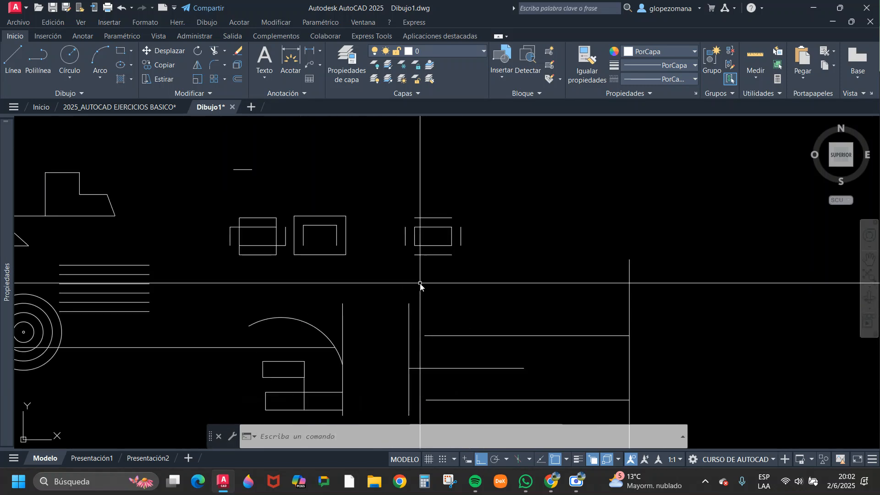
{"action": "middle_click_drag", "start_coordinate": [444, 290], "coordinate": [416, 220]}
{"action": "middle_click_drag", "start_coordinate": [490, 275], "coordinate": [429, 261]}
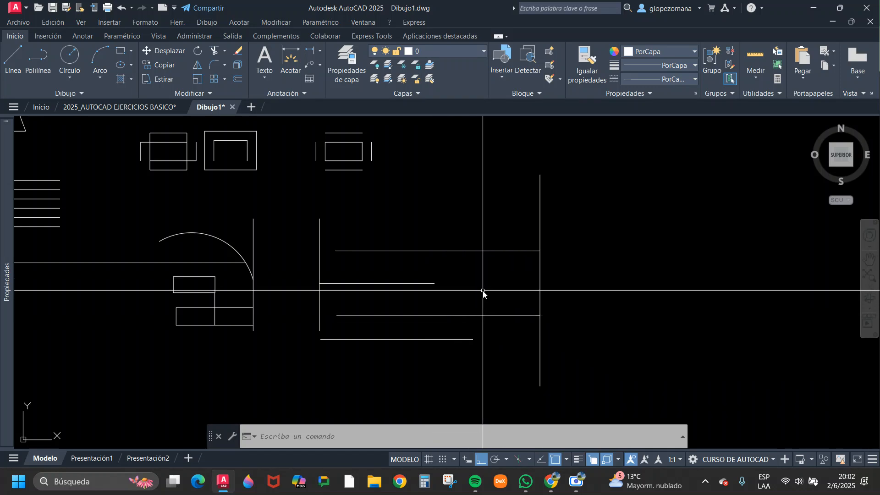
{"action": "key", "text": "Return"}
{"action": "left_click", "coordinate": [431, 271]}
{"action": "left_click", "coordinate": [418, 301]}
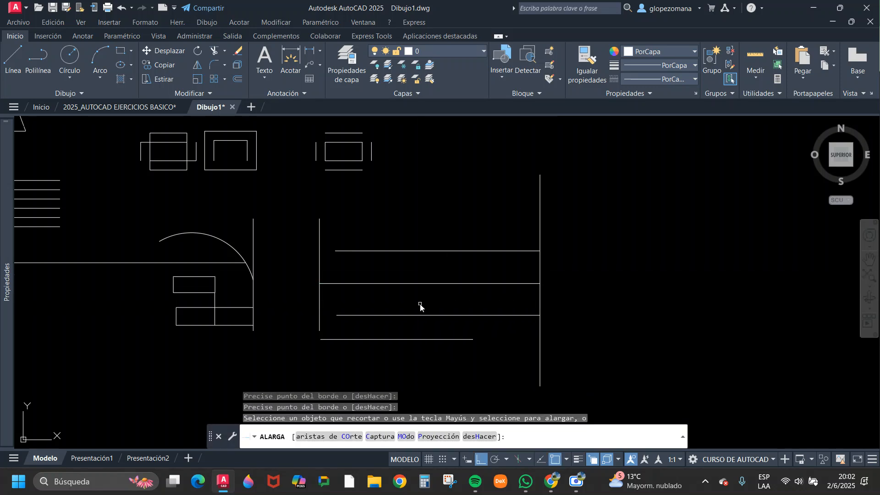
Extend the top and third horizontal lines to the left boundary and the lowest line to the right boundary with fences.
{"action": "left_click", "coordinate": [418, 303]}
{"action": "left_click", "coordinate": [436, 347]}
{"action": "left_click", "coordinate": [369, 256]}
{"action": "left_click", "coordinate": [363, 226]}
{"action": "key", "text": "Escape"}
Stretch the lower end of the left vertical boundary straight down past the lowest horizontal line.
{"action": "left_click", "coordinate": [341, 322]}
{"action": "left_click", "coordinate": [312, 327]}
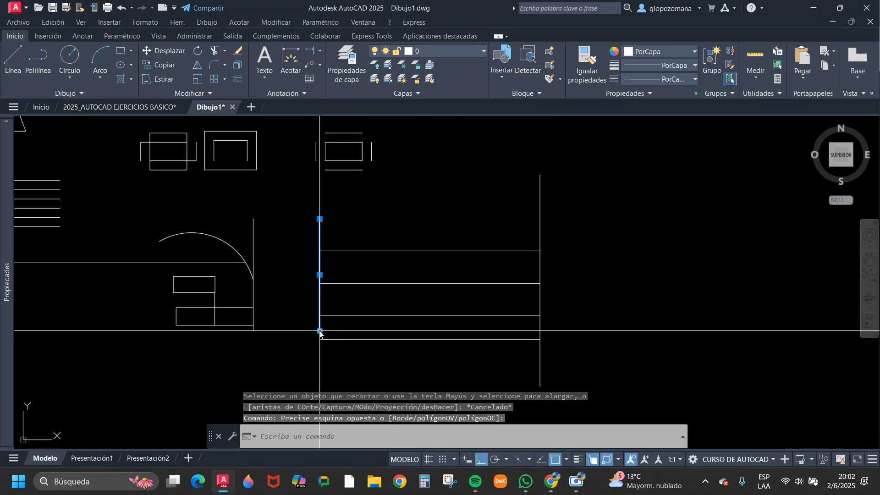
{"action": "left_click", "coordinate": [319, 331]}
{"action": "left_click", "coordinate": [350, 361]}
{"action": "key", "text": "Escape"}
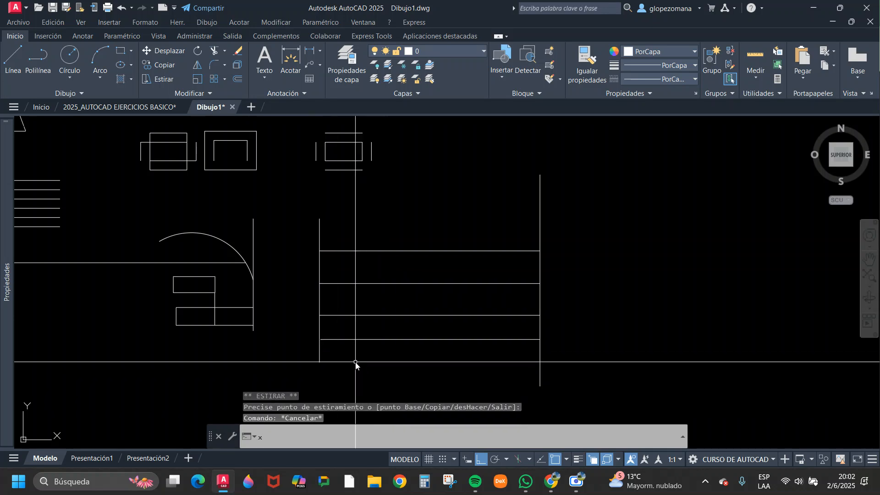
Extend the lowest horizontal line to the lengthened left vertical boundary with a fence.
{"action": "key", "text": "Return"}
{"action": "left_click", "coordinate": [352, 358]}
{"action": "left_click", "coordinate": [335, 332]}
{"action": "left_click", "coordinate": [334, 330]}
{"action": "left_click", "coordinate": [320, 350]}
{"action": "key", "text": "Escape"}
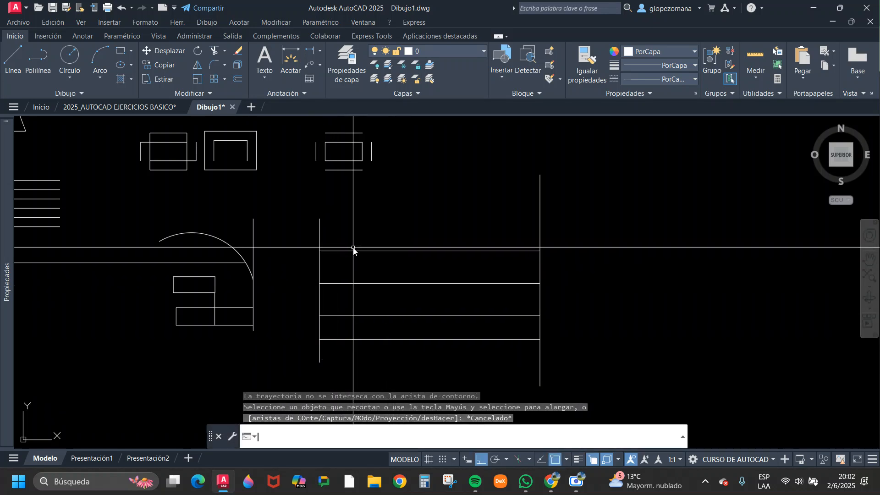
Copy the left vertical boundary three times to the right, spacing the copies across the horizontal lines as a grid.
{"action": "type", "text": "co"}
{"action": "key", "text": "Return"}
{"action": "left_click", "coordinate": [291, 236]}
{"action": "left_click", "coordinate": [377, 218]}
{"action": "left_click", "coordinate": [374, 221]}
{"action": "left_click", "coordinate": [305, 240]}
{"action": "key", "text": "Return"}
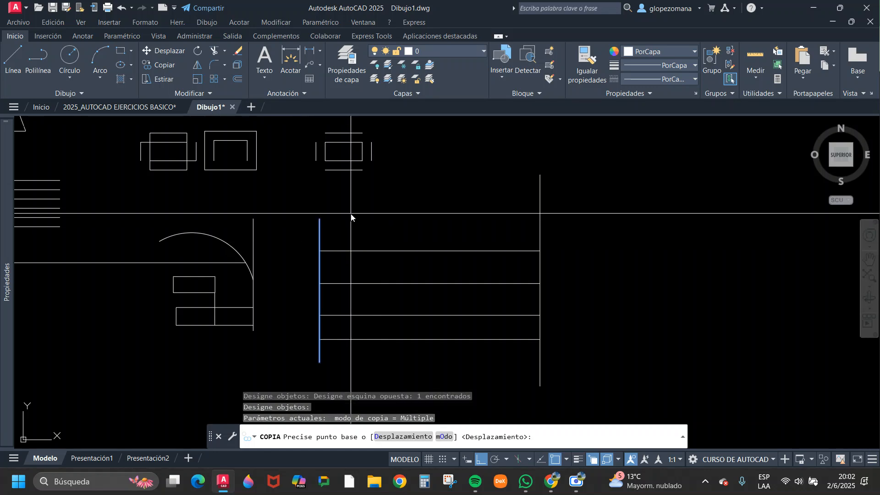
{"action": "left_click", "coordinate": [365, 216]}
{"action": "left_click", "coordinate": [413, 218]}
{"action": "left_click", "coordinate": [467, 214]}
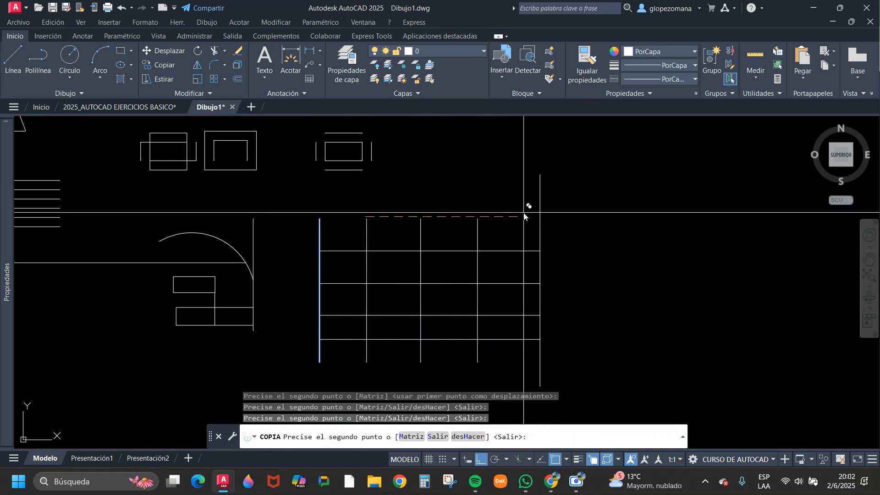
{"action": "key", "text": "Escape"}
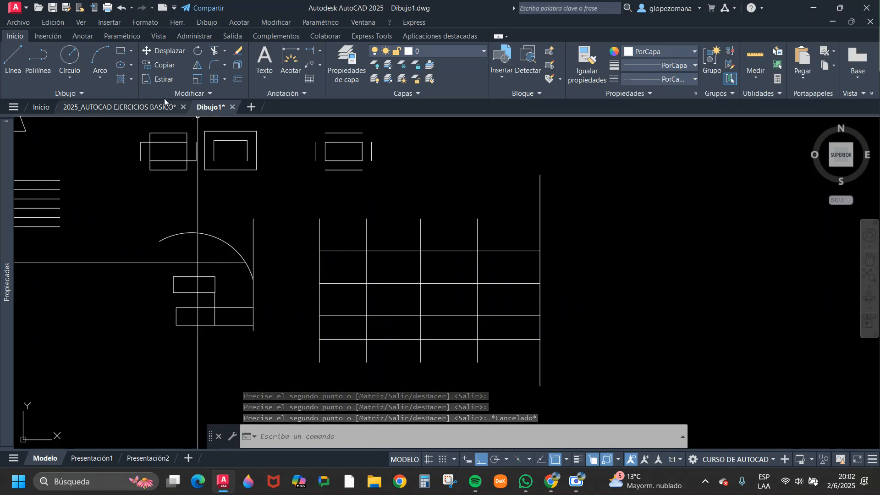
Trim segments in the grid's middle columns with a freehand fence running from above to below the grid, and undo it.
{"action": "left_click", "coordinate": [215, 51]}
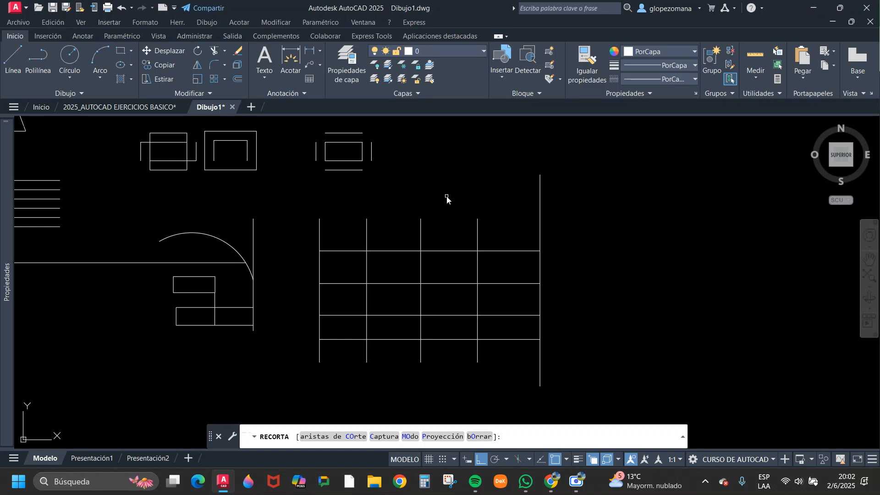
{"action": "mouse_move", "coordinate": [447, 198]}
{"action": "left_mouse_down"}
{"action": "mouse_move", "coordinate": [454, 235]}
{"action": "mouse_move", "coordinate": [401, 271]}
{"action": "mouse_move", "coordinate": [387, 300]}
{"action": "mouse_move", "coordinate": [351, 303]}
{"action": "mouse_move", "coordinate": [352, 321]}
{"action": "mouse_move", "coordinate": [383, 328]}
{"action": "mouse_move", "coordinate": [393, 364]}
{"action": "left_mouse_up"}
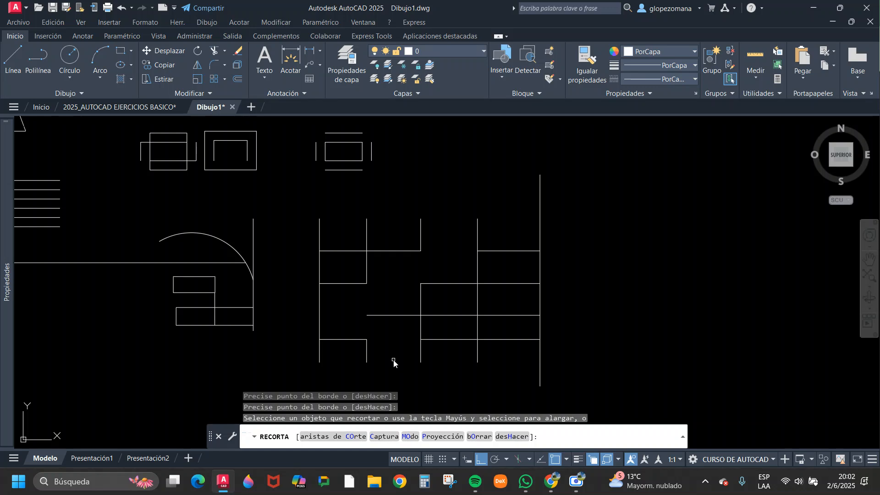
{"action": "left_click", "coordinate": [121, 8]}
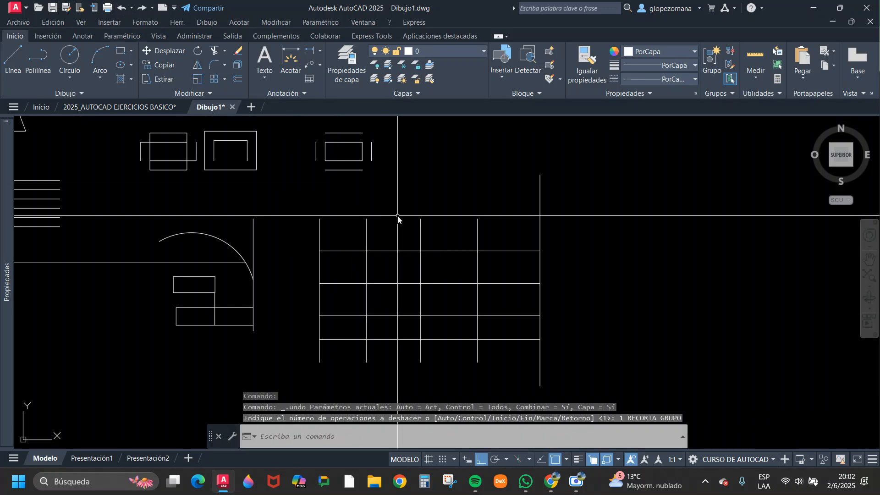
{"action": "left_click", "coordinate": [216, 51]}
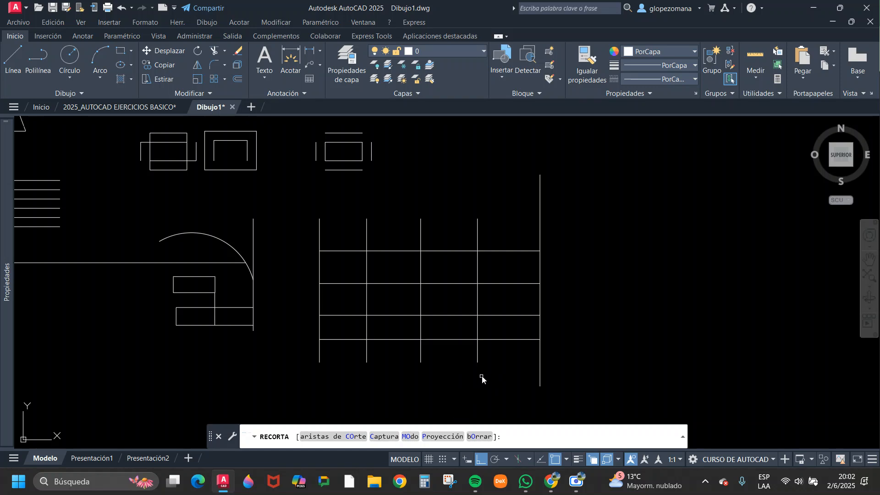
{"action": "left_click", "coordinate": [452, 187]}
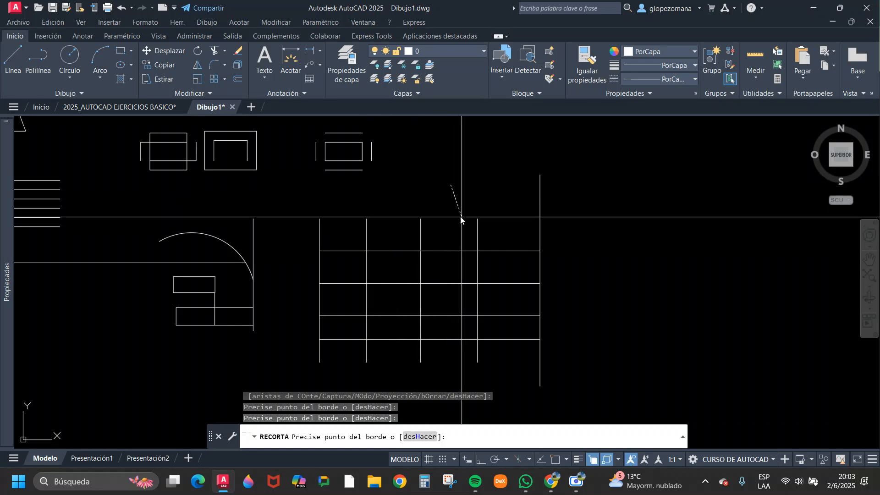
{"action": "key", "text": "Escape"}
{"action": "scroll", "coordinate": [511, 240], "scroll_direction": "up", "scroll_amount": 2}
{"action": "scroll", "coordinate": [422, 235], "scroll_direction": "down", "scroll_amount": 2}
{"action": "key", "text": "Escape"}
Copy the grid's top horizontal line about 1.6 units straight up, near the upper ends of the shorter vertical lines.
{"action": "left_click", "coordinate": [415, 216]}
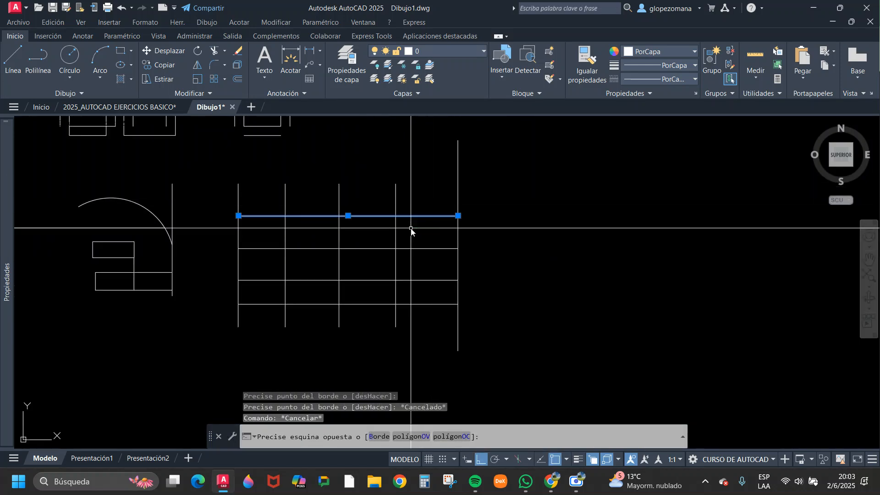
{"action": "left_click", "coordinate": [518, 253]}
{"action": "type", "text": "co"}
{"action": "key", "text": "space"}
{"action": "left_click", "coordinate": [541, 259]}
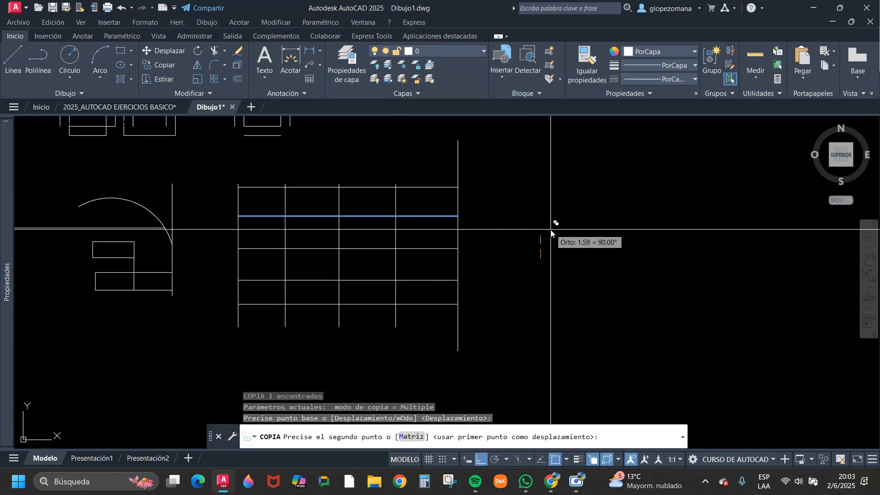
{"action": "left_click", "coordinate": [552, 229]}
{"action": "key", "text": "Escape"}
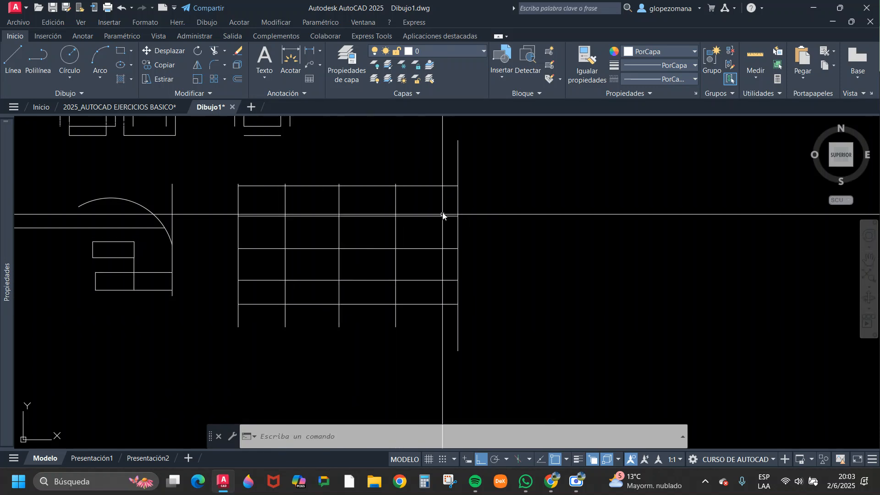
{"action": "left_click", "coordinate": [403, 304]}
{"action": "left_click", "coordinate": [559, 307]}
{"action": "type", "text": "al"}
{"action": "key", "text": "Return"}
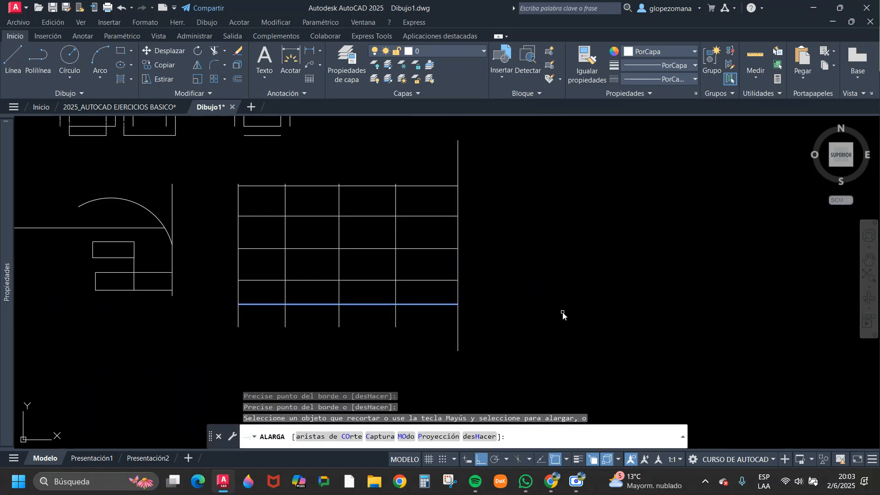
{"action": "key", "text": "Escape"}
Copy the grid's lowest horizontal line about 1.5 units straight down, just beyond the lower ends of the shorter vertical lines.
{"action": "left_click", "coordinate": [440, 304]}
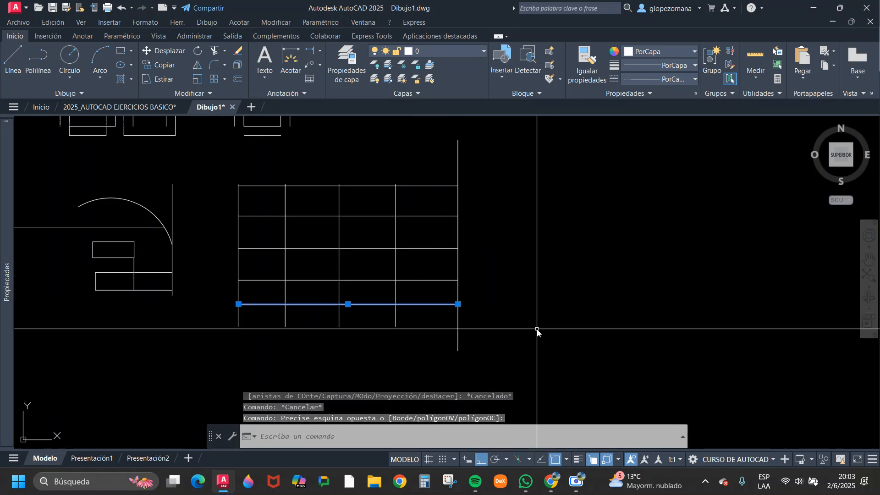
{"action": "type", "text": "c"}
{"action": "key", "text": "Return"}
{"action": "left_click", "coordinate": [570, 278]}
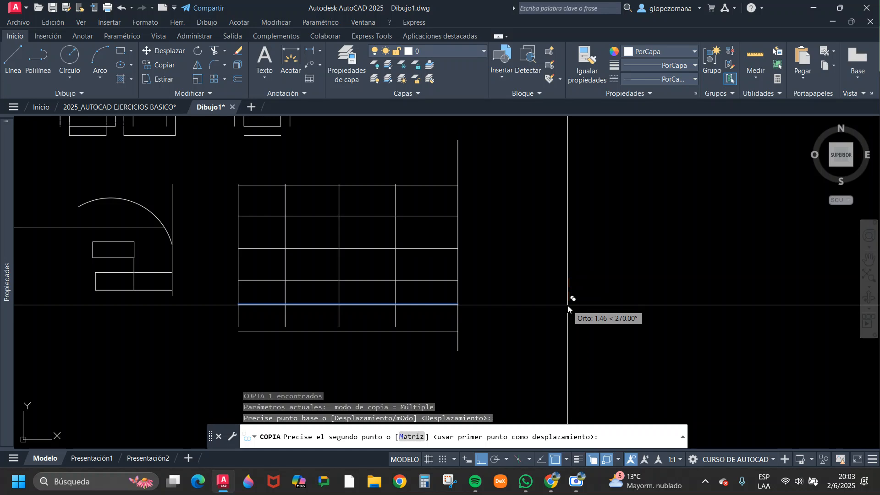
{"action": "left_click", "coordinate": [568, 306]}
{"action": "key", "text": "Escape"}
Extend the shorter vertical lines down to the grid's new lowest horizontal line with a fence across their lower ends.
{"action": "type", "text": "al"}
{"action": "key", "text": "Return"}
{"action": "left_click", "coordinate": [430, 317]}
{"action": "left_click", "coordinate": [222, 316]}
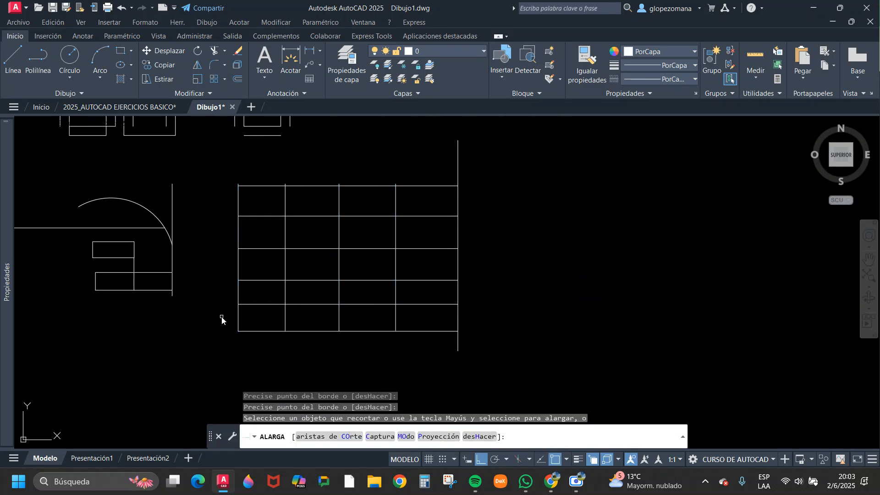
{"action": "key", "text": "Escape"}
Trim the grid segments along a freehand diagonal fence rising from the lower-left corner toward the right column.
{"action": "middle_click_drag", "start_coordinate": [348, 304], "coordinate": [420, 324]}
{"action": "key", "text": "Escape"}
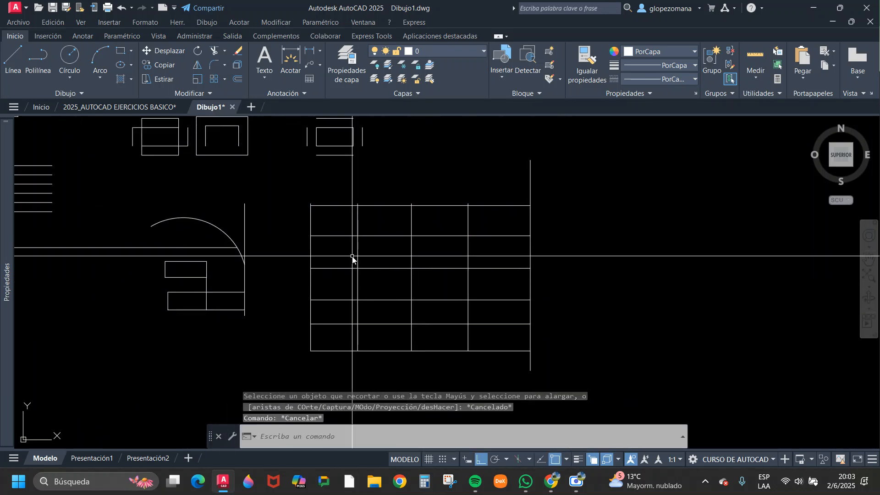
{"action": "left_click", "coordinate": [216, 51]}
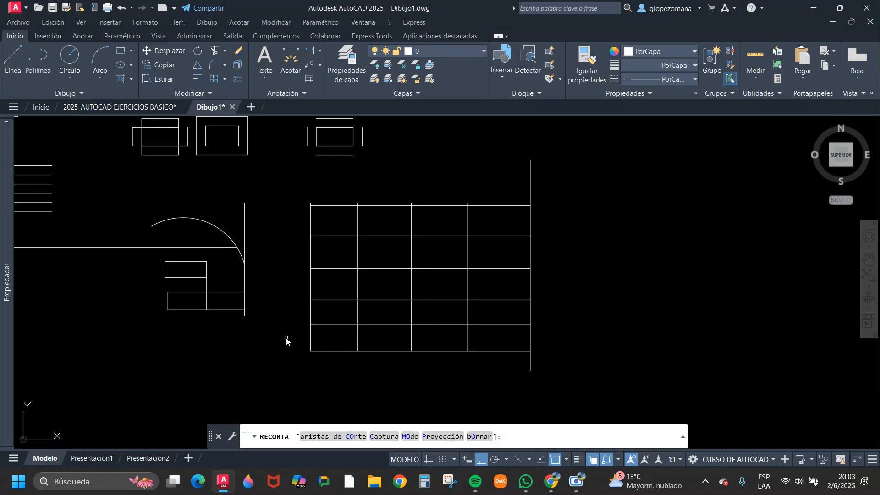
{"action": "mouse_move", "coordinate": [287, 340]}
{"action": "left_mouse_down"}
{"action": "mouse_move", "coordinate": [321, 338]}
{"action": "mouse_move", "coordinate": [339, 315]}
{"action": "mouse_move", "coordinate": [411, 291]}
{"action": "mouse_move", "coordinate": [480, 253]}
{"action": "mouse_move", "coordinate": [499, 222]}
{"action": "mouse_move", "coordinate": [502, 255]}
{"action": "left_mouse_up"}
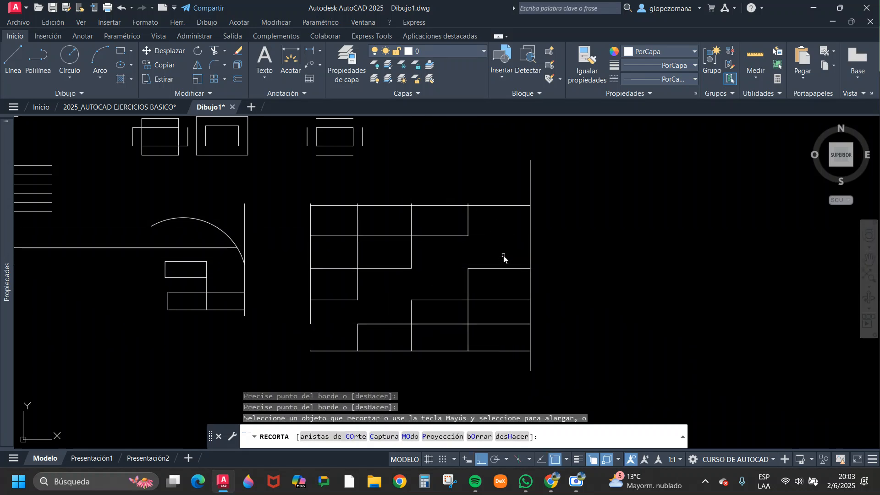
{"action": "key", "text": "Return"}
Erase the grid's right boundary and all leftover lines above the diagonal cut, keeping the lower stepped part.
{"action": "left_click", "coordinate": [519, 238]}
{"action": "left_click", "coordinate": [466, 228]}
{"action": "type", "text": "e"}
{"action": "key", "text": "Return"}
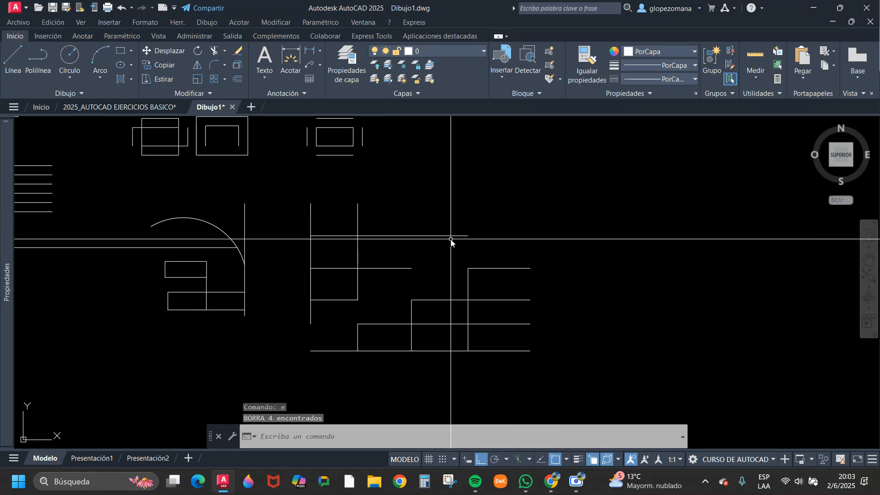
{"action": "left_click", "coordinate": [439, 284]}
{"action": "left_click", "coordinate": [292, 193]}
{"action": "type", "text": "e"}
{"action": "key", "text": "Return"}
{"action": "left_click", "coordinate": [335, 300]}
{"action": "left_click", "coordinate": [334, 281]}
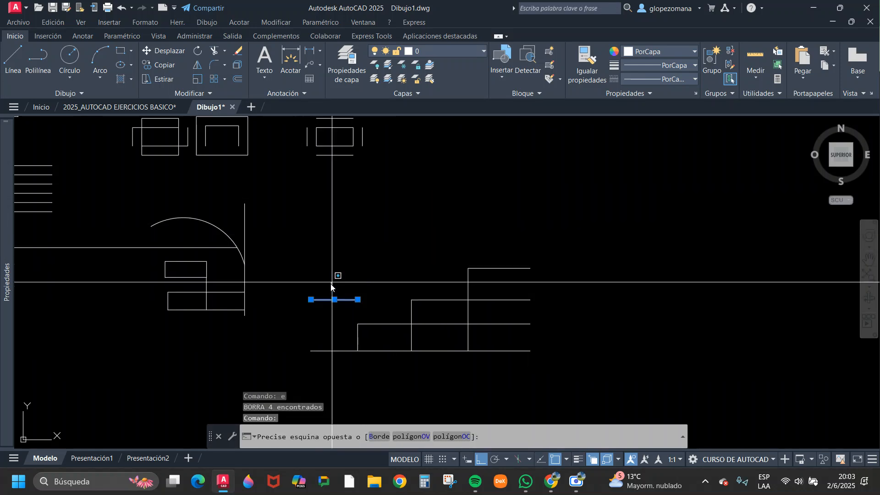
{"action": "type", "text": "e"}
{"action": "key", "text": "Return"}
{"action": "key", "text": "Escape"}
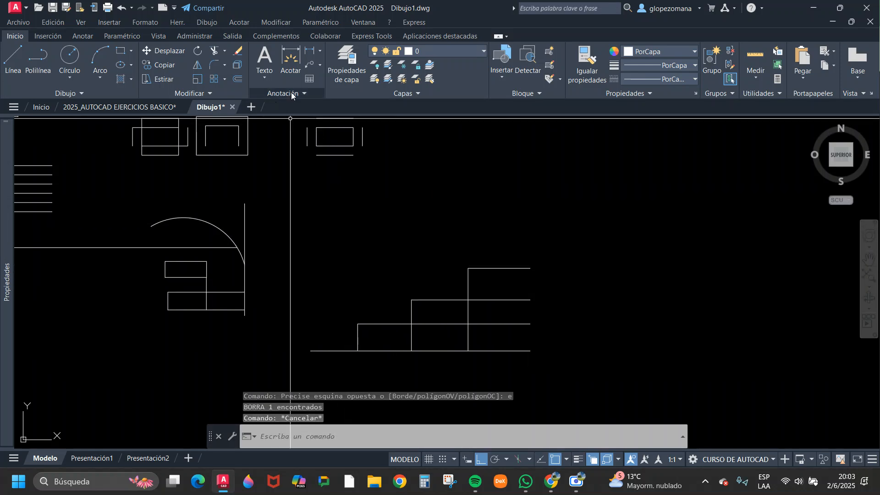
Trim the line segments beneath the steps with a freehand fence sweeping across the lower right of the grid.
{"action": "left_click", "coordinate": [214, 52]}
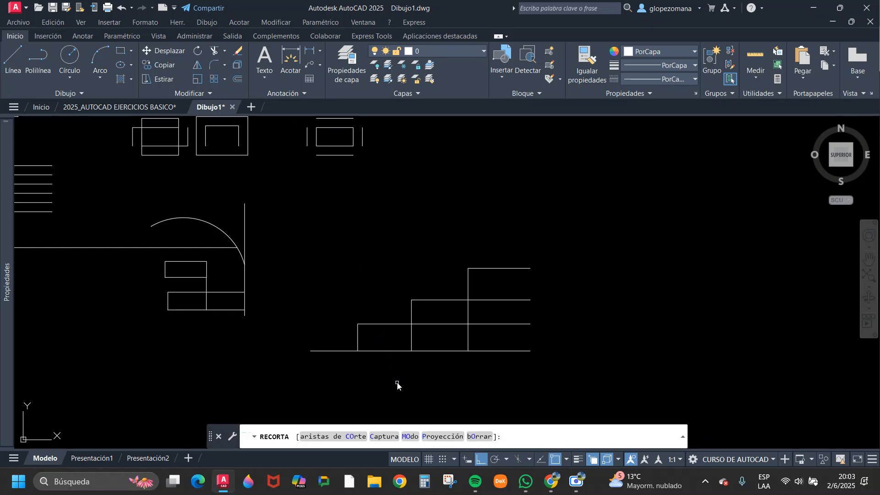
{"action": "mouse_move", "coordinate": [385, 380]}
{"action": "left_mouse_down"}
{"action": "mouse_move", "coordinate": [385, 357]}
{"action": "mouse_move", "coordinate": [458, 320]}
{"action": "mouse_move", "coordinate": [542, 295]}
{"action": "left_mouse_up"}
{"action": "left_click", "coordinate": [481, 358]}
{"action": "key", "text": "Escape"}
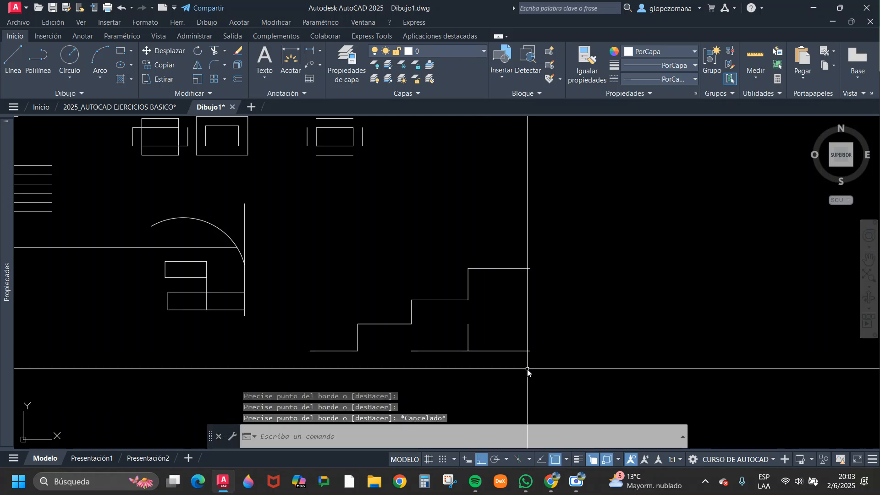
Erase the two leftover lines under the staircase so that only the stepped outline remains.
{"action": "left_click", "coordinate": [527, 372]}
{"action": "left_click", "coordinate": [464, 338]}
{"action": "type", "text": "e"}
{"action": "key", "text": "Return"}
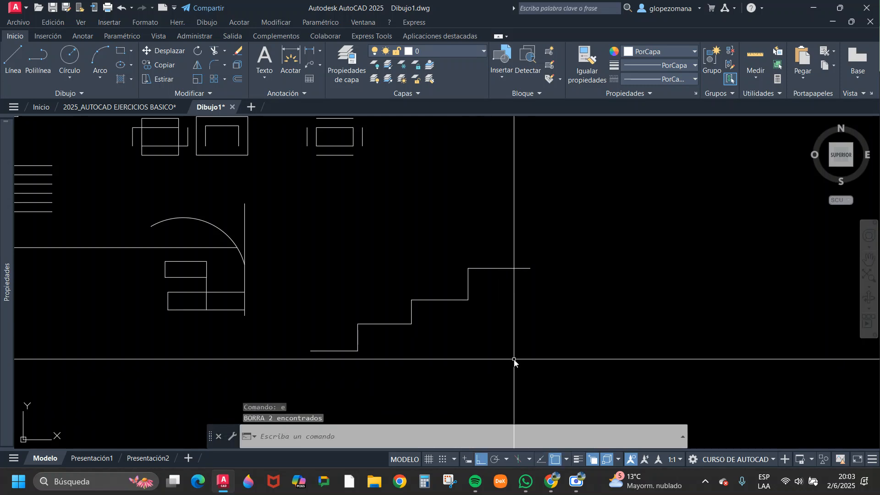
Draw a second ascending staircase of four treads and three risers with orthogonal lines, to the right of the first.
{"action": "type", "text": "l"}
{"action": "key", "text": "Return"}
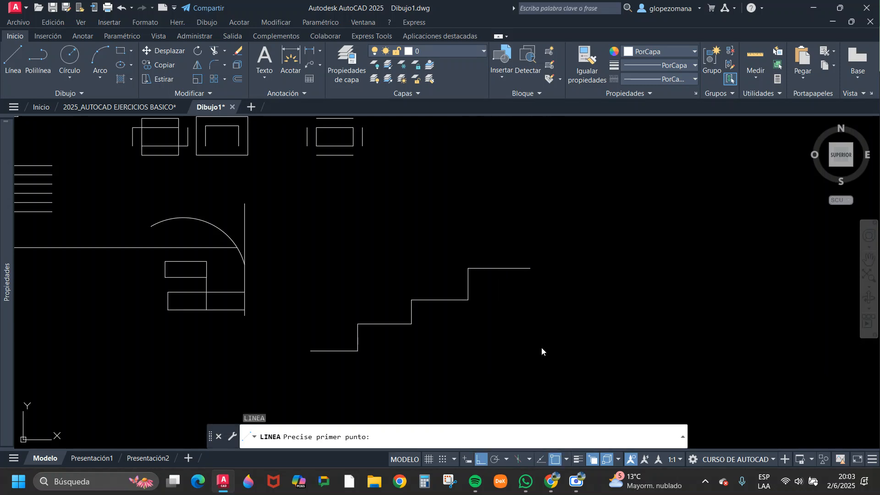
{"action": "left_click", "coordinate": [542, 348]}
{"action": "left_click", "coordinate": [610, 347]}
{"action": "left_click", "coordinate": [609, 314]}
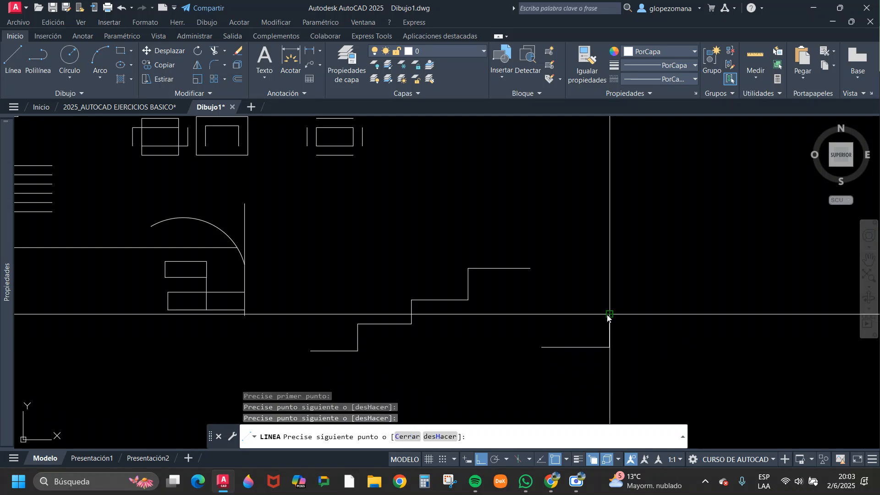
{"action": "left_click", "coordinate": [658, 315]}
{"action": "left_click", "coordinate": [657, 278]}
{"action": "left_click", "coordinate": [753, 278]}
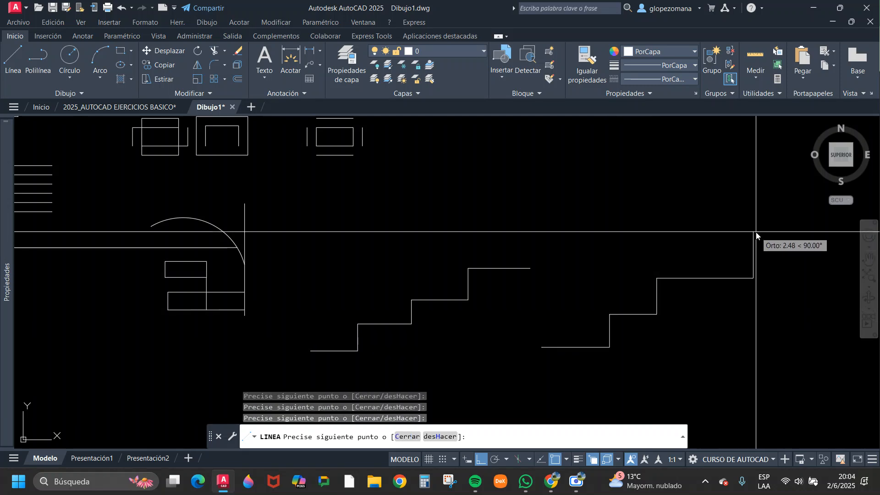
{"action": "left_click", "coordinate": [753, 232]}
{"action": "left_click", "coordinate": [817, 232]}
{"action": "key", "text": "Escape"}
{"action": "middle_click_drag", "start_coordinate": [806, 284], "coordinate": [692, 285]}
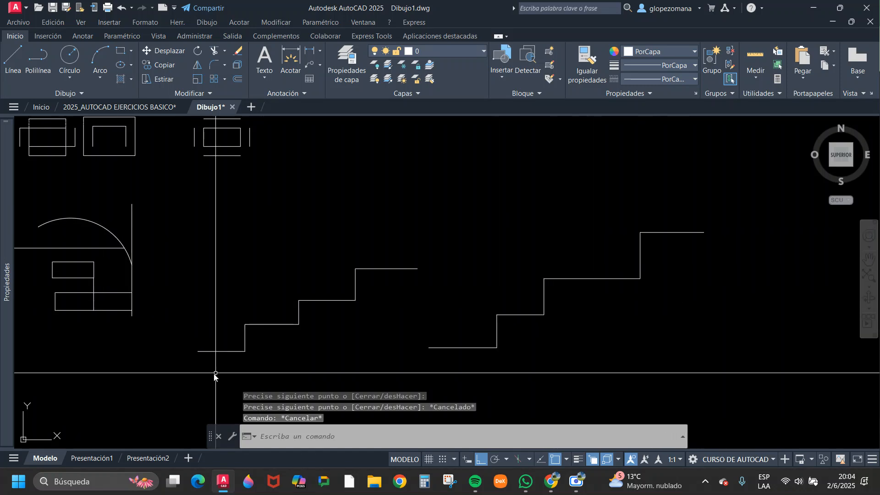
{"action": "left_click", "coordinate": [720, 214]}
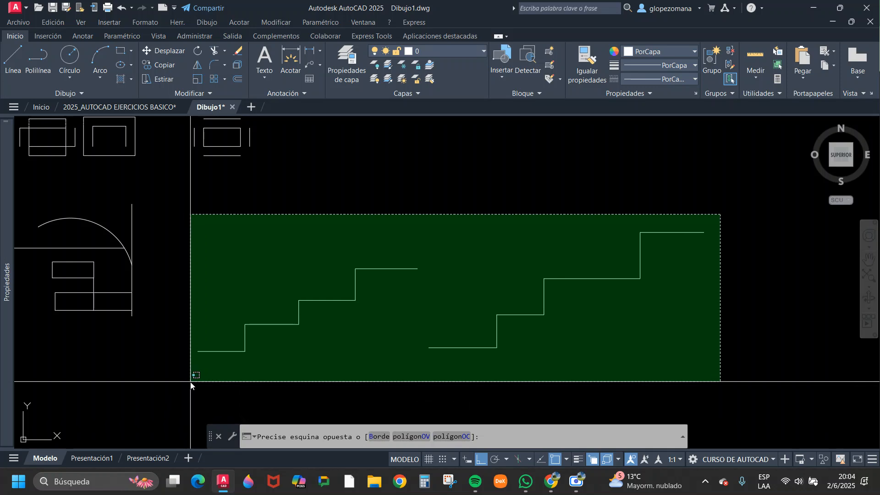
{"action": "key", "text": "Escape"}
{"action": "type", "text": "c"}
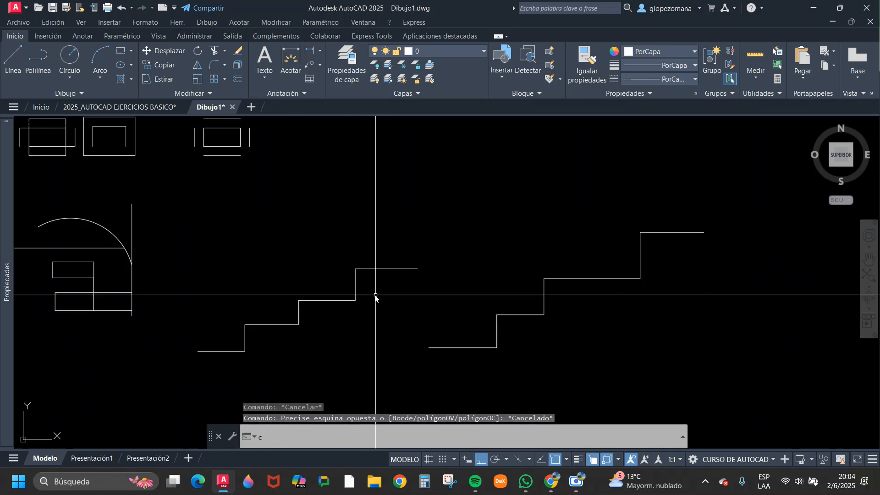
{"action": "key", "text": "Escape"}
Copy the first staircase's top riser and tread four times, joining each copy's riser foot to the previous tread's end.
{"action": "left_click", "coordinate": [159, 65]}
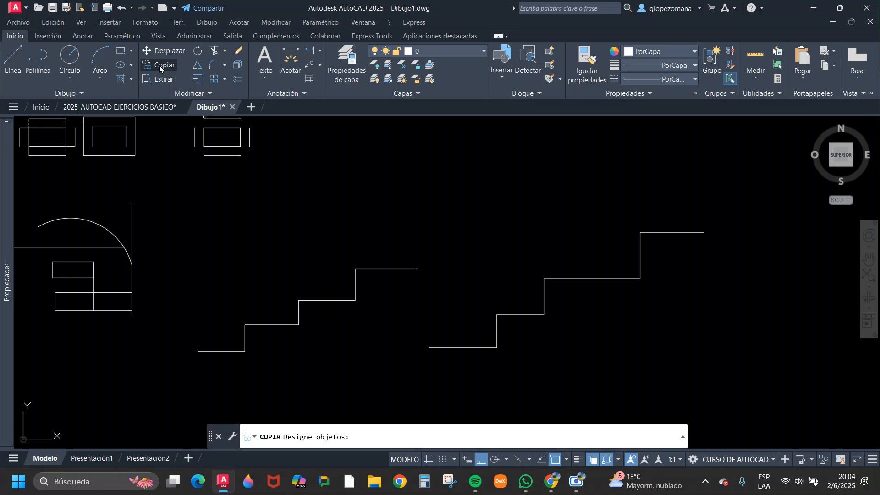
{"action": "left_click", "coordinate": [436, 247]}
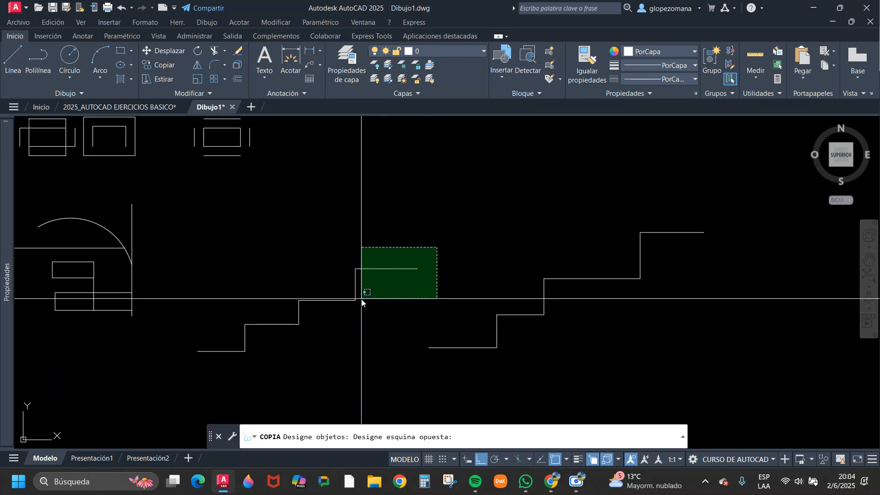
{"action": "left_click", "coordinate": [350, 295]}
{"action": "key", "text": "Return"}
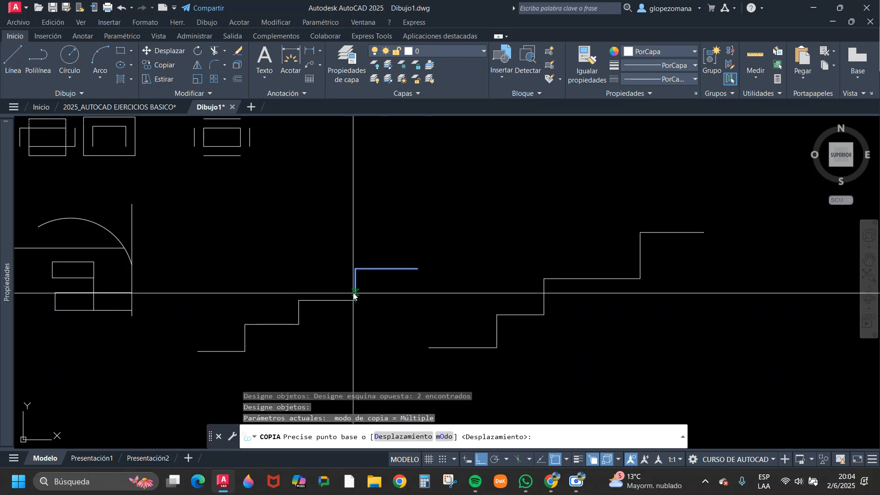
{"action": "left_click", "coordinate": [355, 300]}
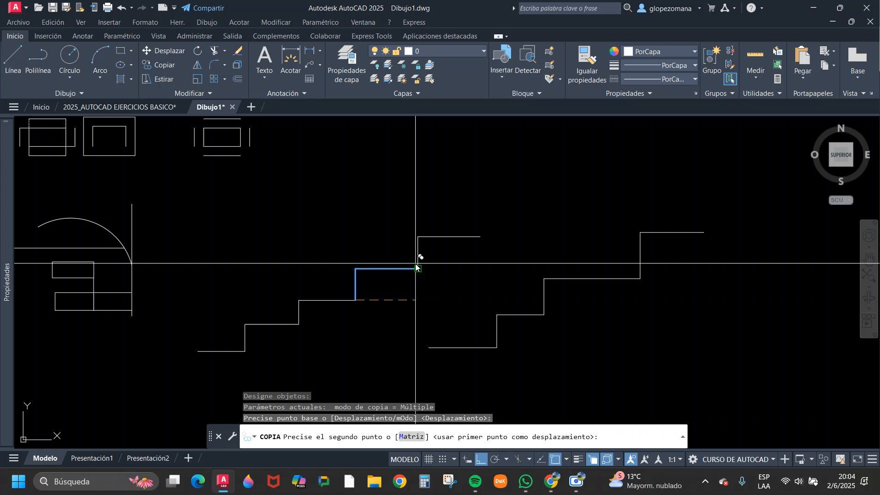
{"action": "left_click", "coordinate": [480, 237]}
{"action": "left_click", "coordinate": [543, 205]}
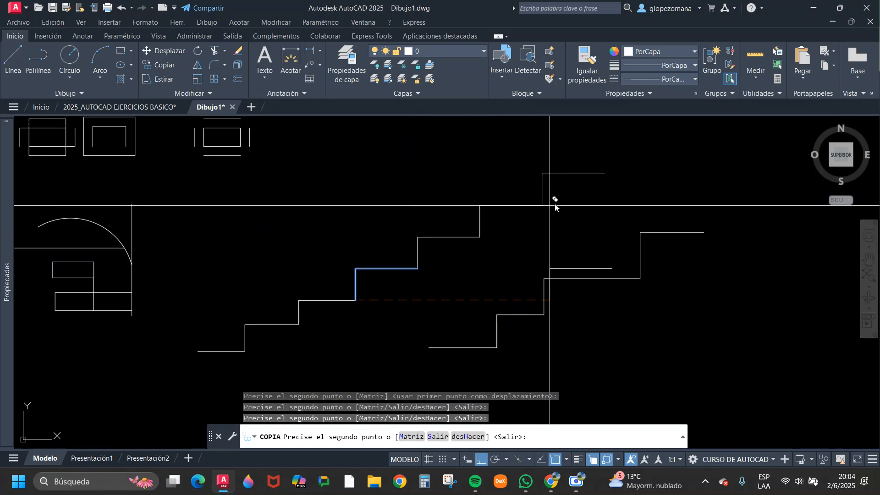
{"action": "left_click", "coordinate": [604, 174]}
{"action": "key", "text": "Escape"}
Draw a horizontal line across the upper half of the concentric circles, reaching beyond the outer circle on both sides.
{"action": "middle_click_drag", "start_coordinate": [521, 282], "coordinate": [433, 282]}
{"action": "scroll", "coordinate": [421, 289], "scroll_direction": "down", "scroll_amount": 4}
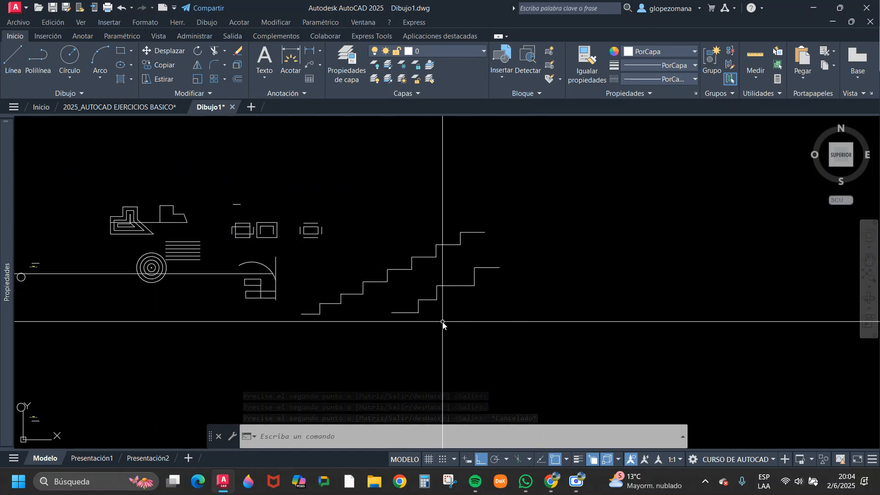
{"action": "key", "text": "Escape"}
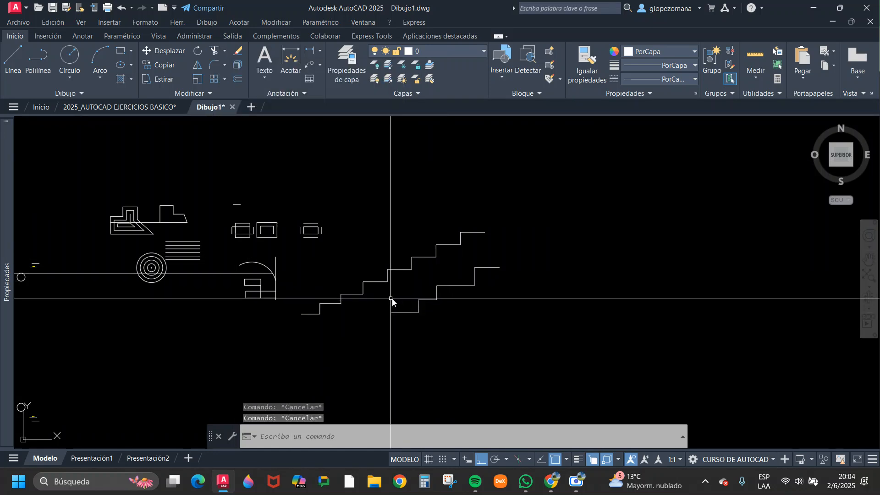
{"action": "middle_click_drag", "start_coordinate": [392, 299], "coordinate": [733, 349]}
{"action": "scroll", "coordinate": [541, 330], "scroll_direction": "up", "scroll_amount": 6}
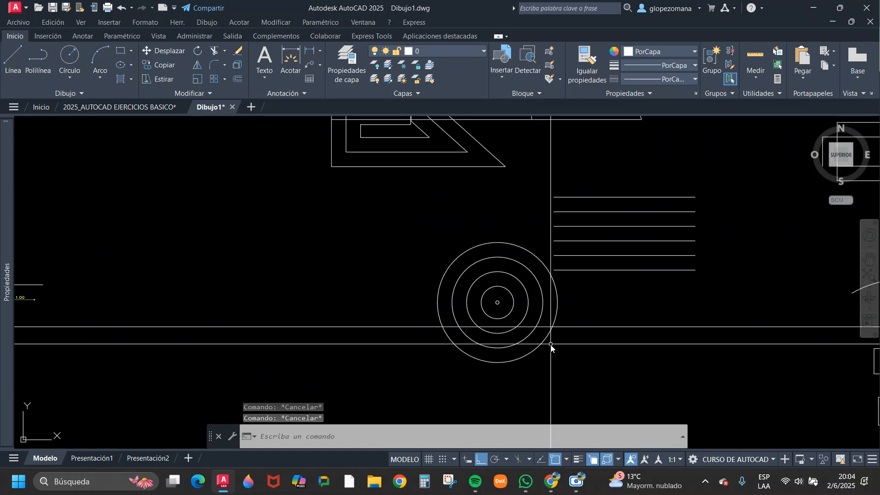
{"action": "type", "text": "l"}
{"action": "key", "text": "Return"}
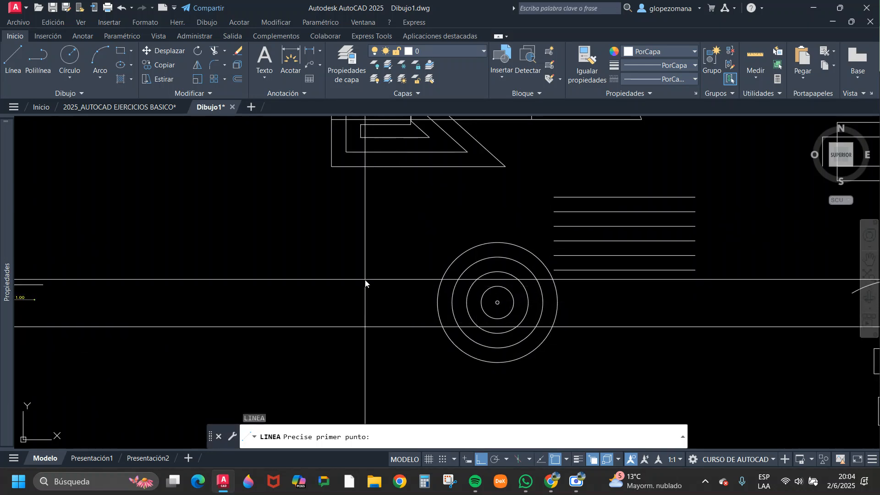
{"action": "left_click", "coordinate": [604, 305]}
{"action": "key", "text": "Escape"}
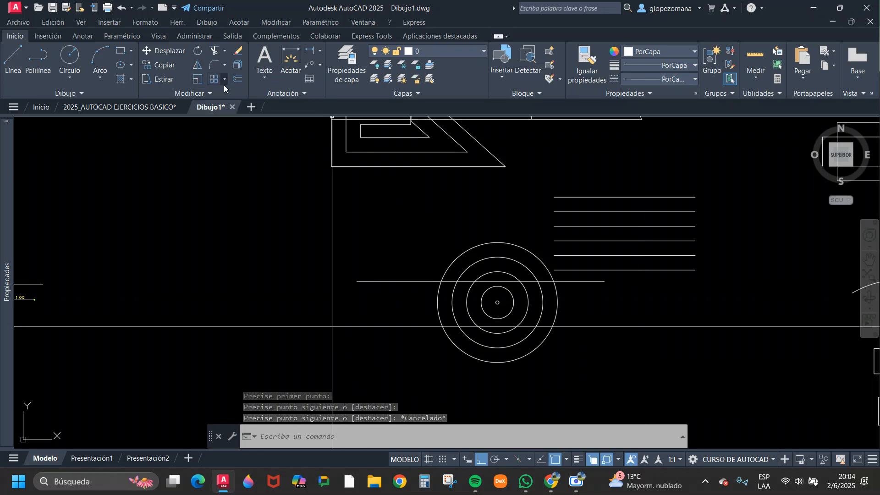
{"action": "left_click", "coordinate": [212, 50]}
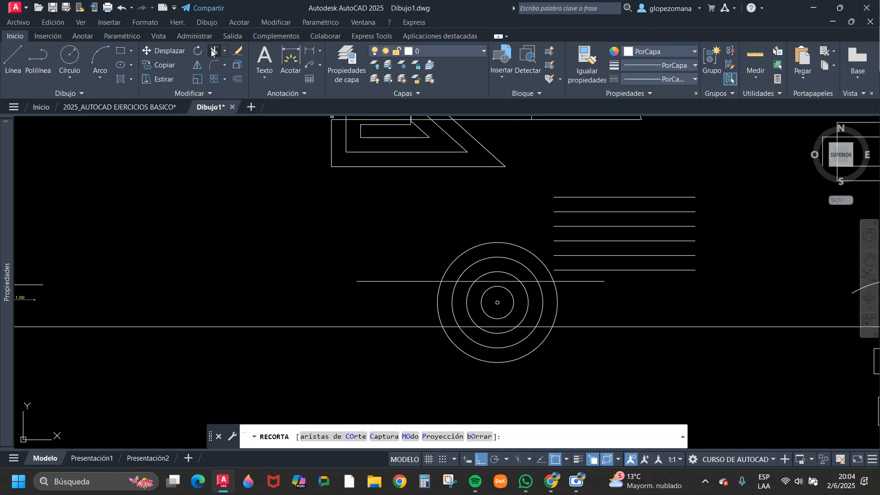
{"action": "scroll", "coordinate": [499, 305], "scroll_direction": "up", "scroll_amount": 4}
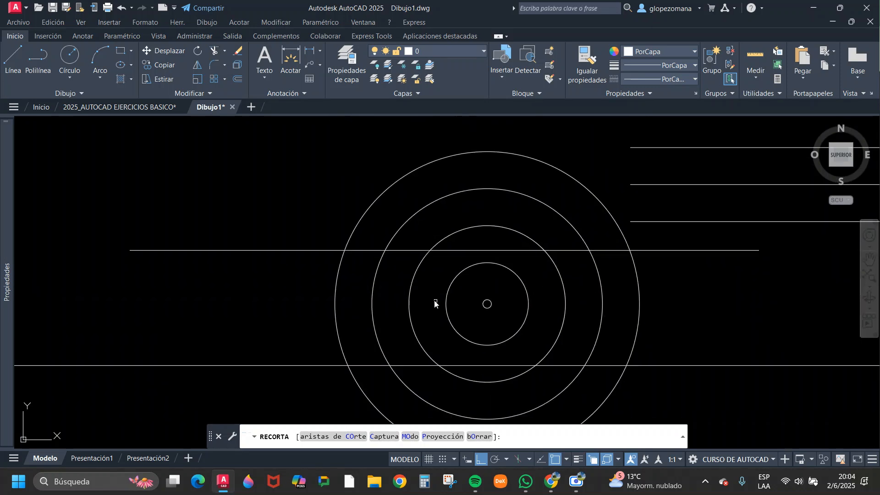
{"action": "key", "text": "Escape"}
{"action": "scroll", "coordinate": [406, 206], "scroll_direction": "down", "scroll_amount": 8}
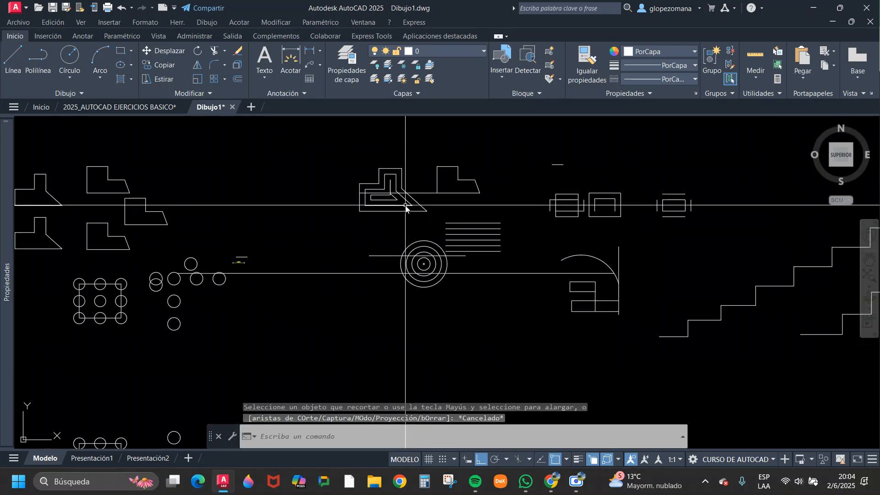
Switch to the 2025_AUTOCAD EJERCICIOS BASICO drawing and examine the Unidad 5 exercise sheets, up to Ejercicio N°3.
{"action": "left_click", "coordinate": [134, 108]}
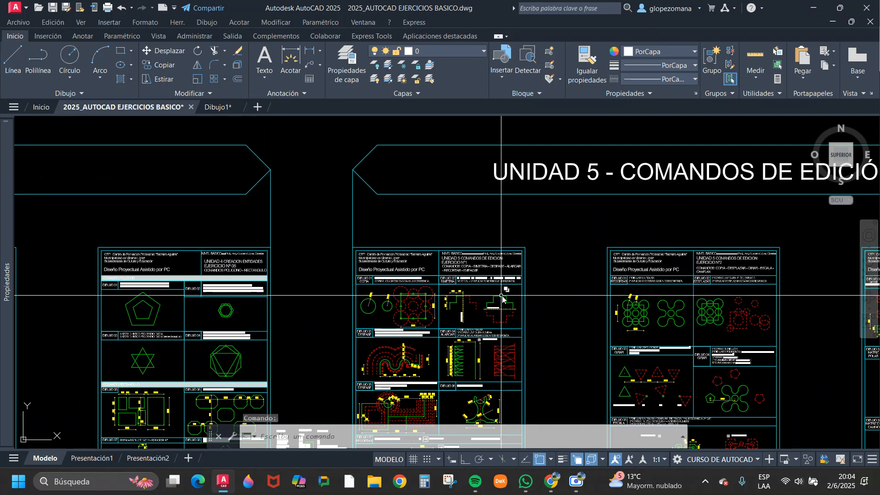
{"action": "middle_click_drag", "start_coordinate": [537, 322], "coordinate": [491, 212]}
{"action": "middle_click_drag", "start_coordinate": [499, 329], "coordinate": [361, 328]}
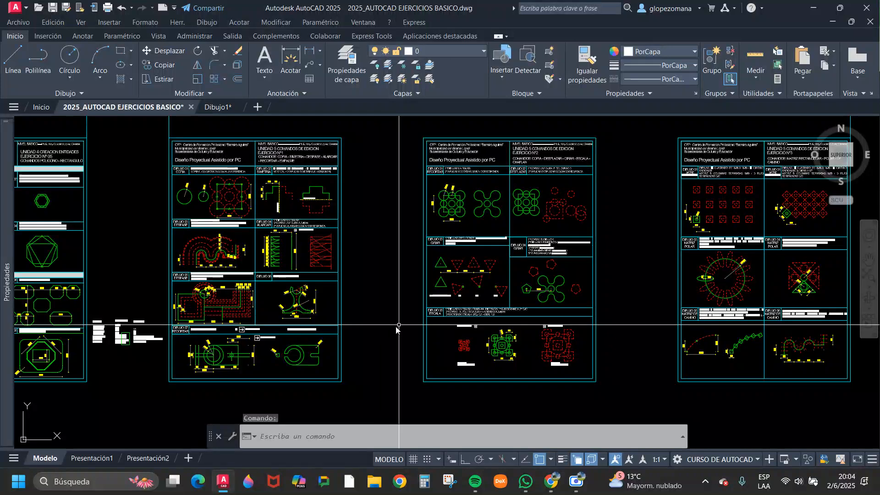
{"action": "middle_click_drag", "start_coordinate": [463, 241], "coordinate": [197, 259]}
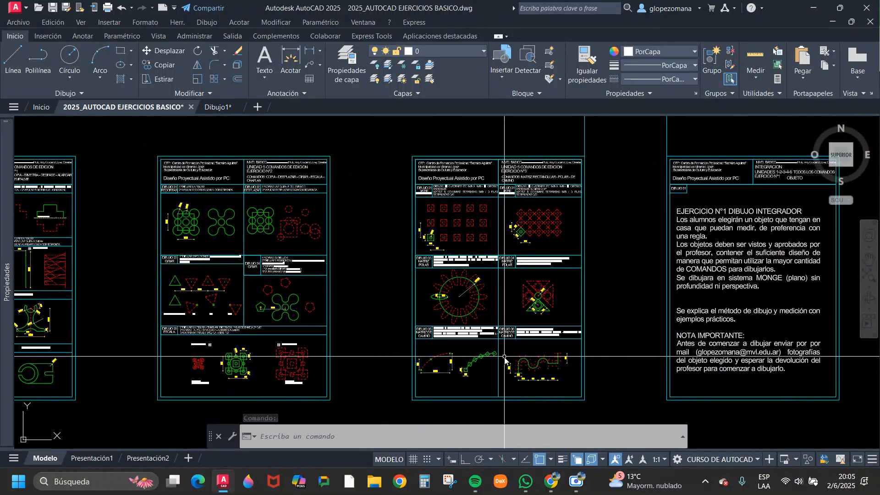
{"action": "scroll", "coordinate": [508, 139], "scroll_direction": "up", "scroll_amount": 4}
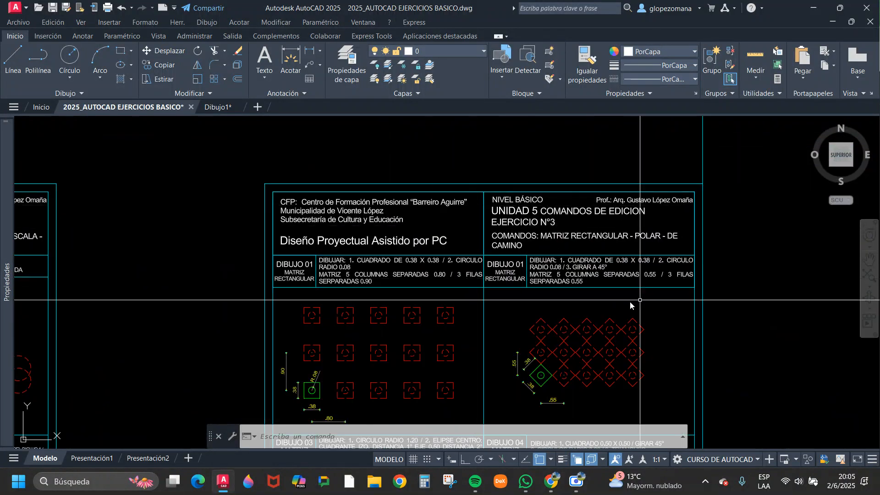
Look over the Unidad 5 exercise sheets and switch back to the Dibujo1 drawing.
{"action": "scroll", "coordinate": [614, 253], "scroll_direction": "down", "scroll_amount": 4}
{"action": "middle_click_drag", "start_coordinate": [372, 316], "coordinate": [510, 265]}
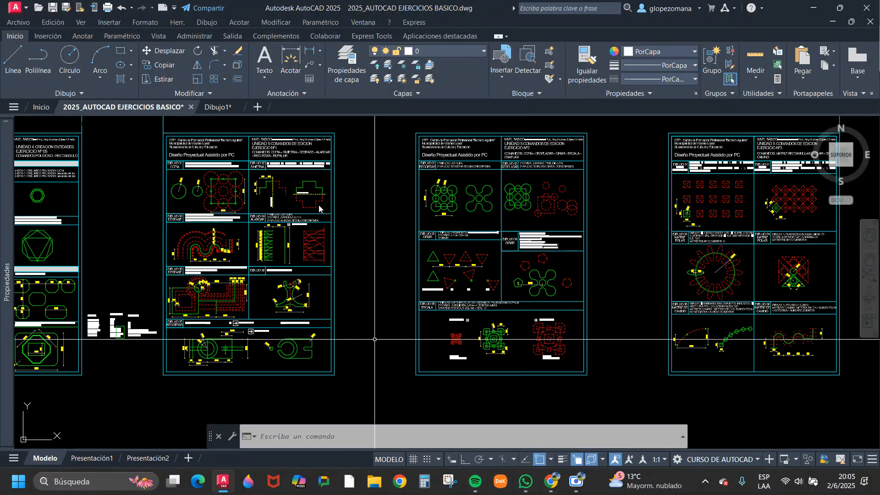
{"action": "left_click", "coordinate": [219, 107]}
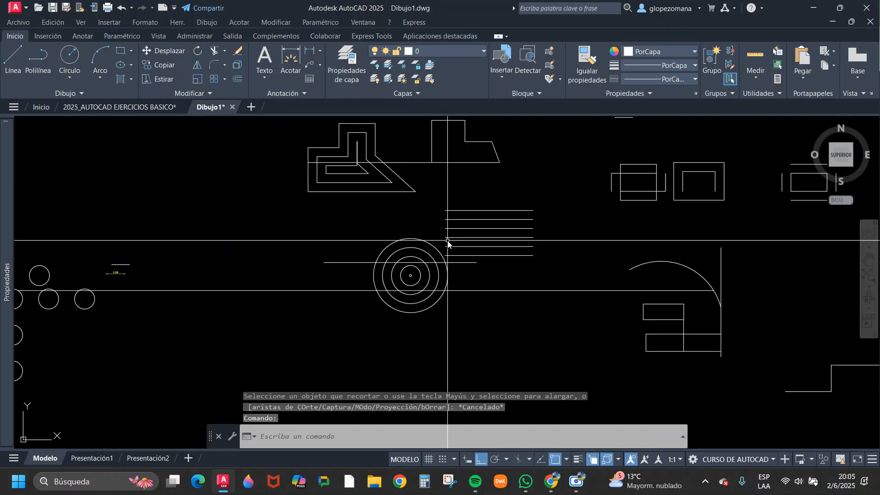
Draw a horizontal line in the empty area below and to the right of the concentric circles.
{"action": "scroll", "coordinate": [344, 275], "scroll_direction": "up", "scroll_amount": 3}
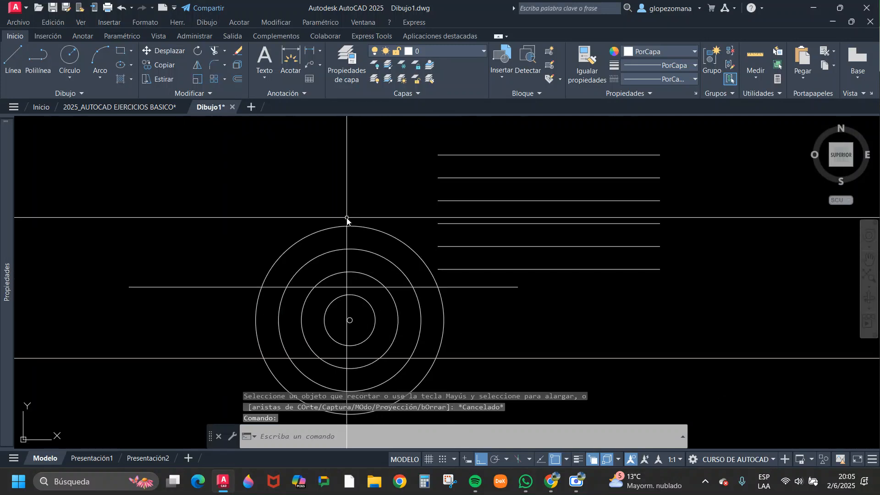
{"action": "scroll", "coordinate": [369, 269], "scroll_direction": "down", "scroll_amount": 4}
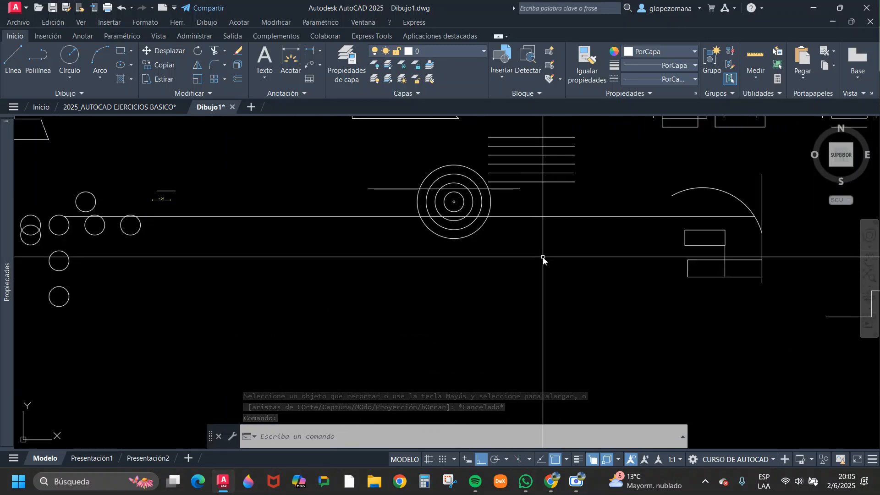
{"action": "type", "text": "l"}
{"action": "key", "text": "Return"}
{"action": "scroll", "coordinate": [497, 307], "scroll_direction": "up", "scroll_amount": 5}
{"action": "left_click", "coordinate": [378, 261]}
{"action": "left_click", "coordinate": [550, 263]}
{"action": "key", "text": "Escape"}
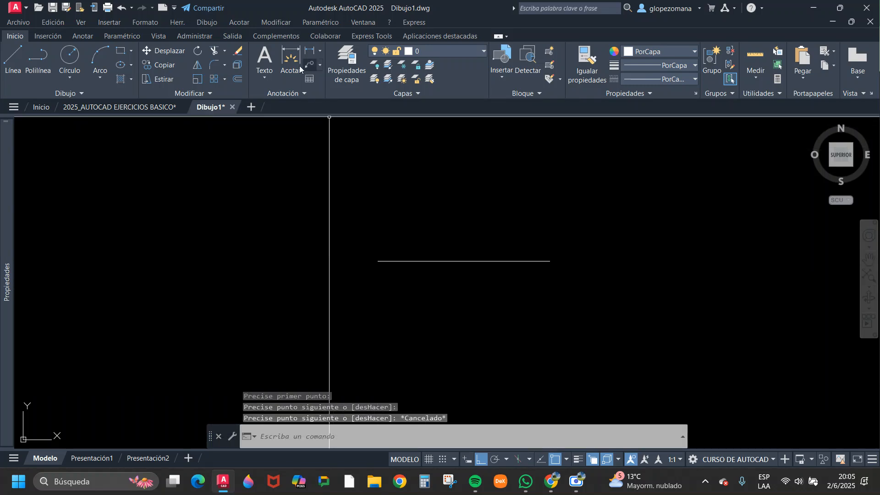
Trim the isolated horizontal line and undo the trim.
{"action": "left_click", "coordinate": [214, 52]}
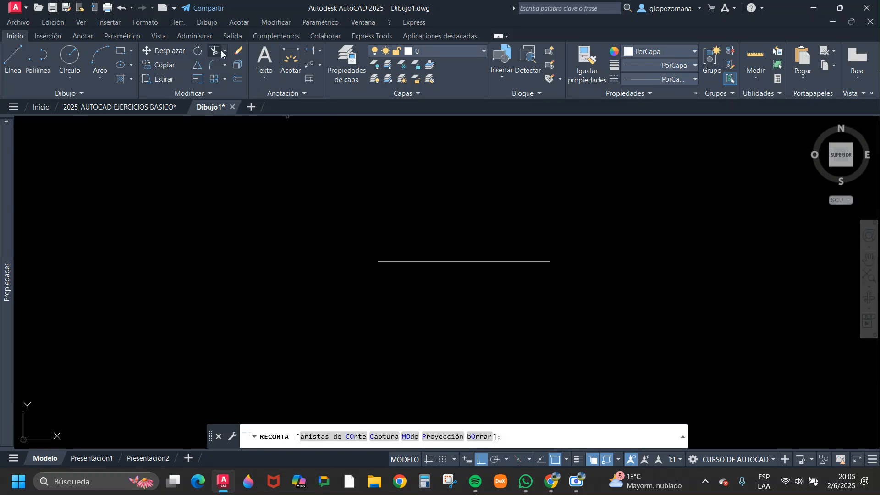
{"action": "left_click", "coordinate": [435, 262]}
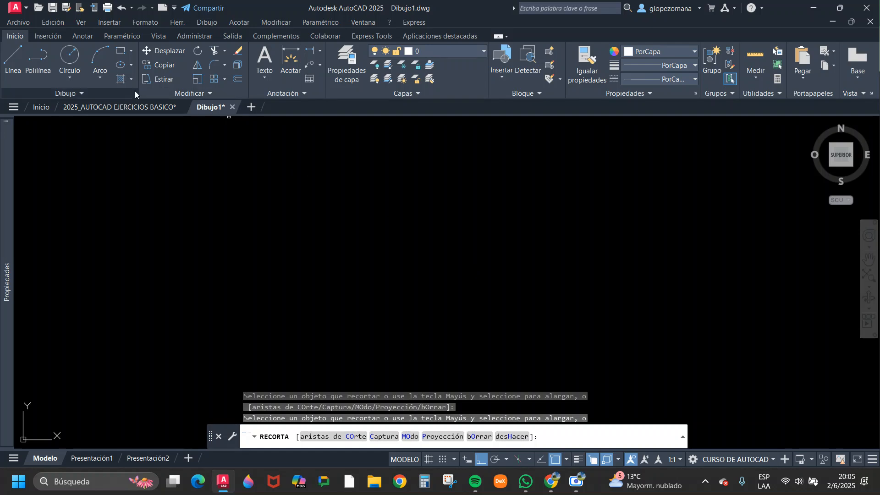
{"action": "key", "text": "Escape"}
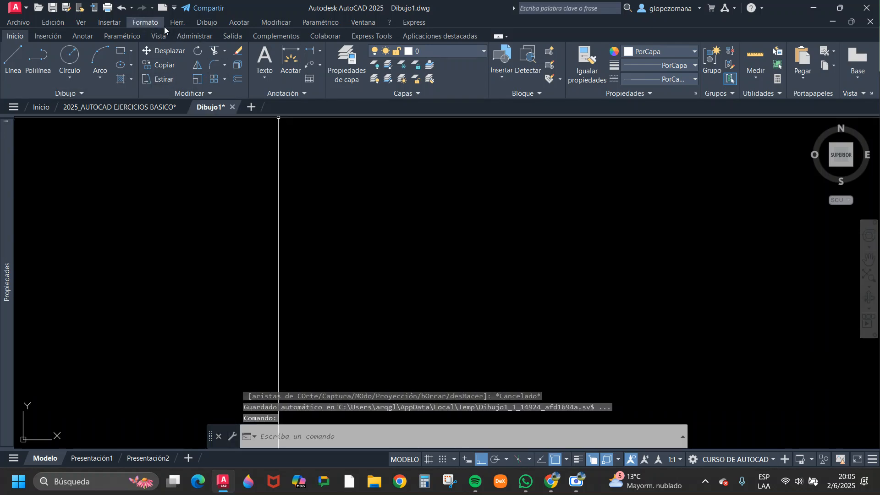
{"action": "left_click", "coordinate": [122, 8]}
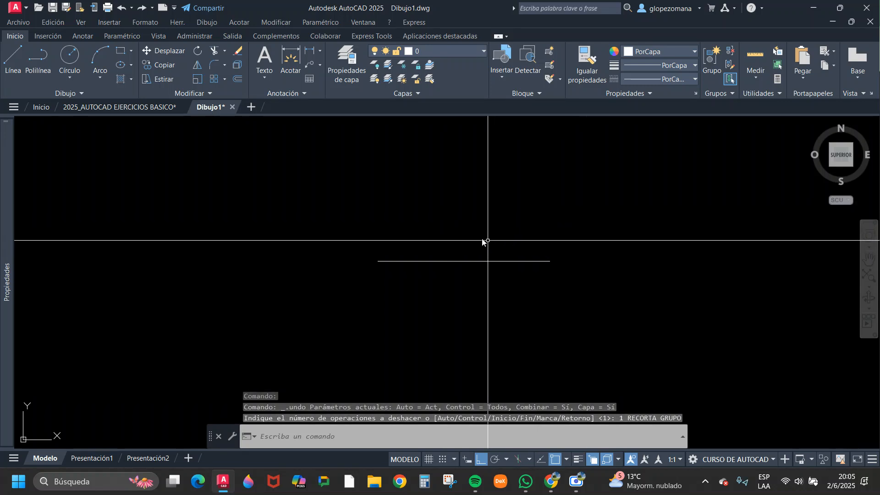
Draw a vertical line that crosses the horizontal line and extends well above and below it.
{"action": "type", "text": "l"}
{"action": "key", "text": "Return"}
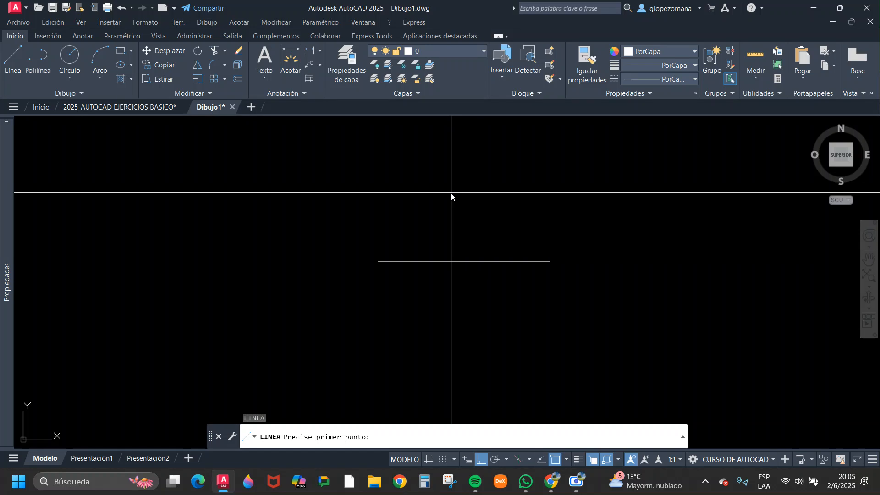
{"action": "left_click", "coordinate": [435, 181]}
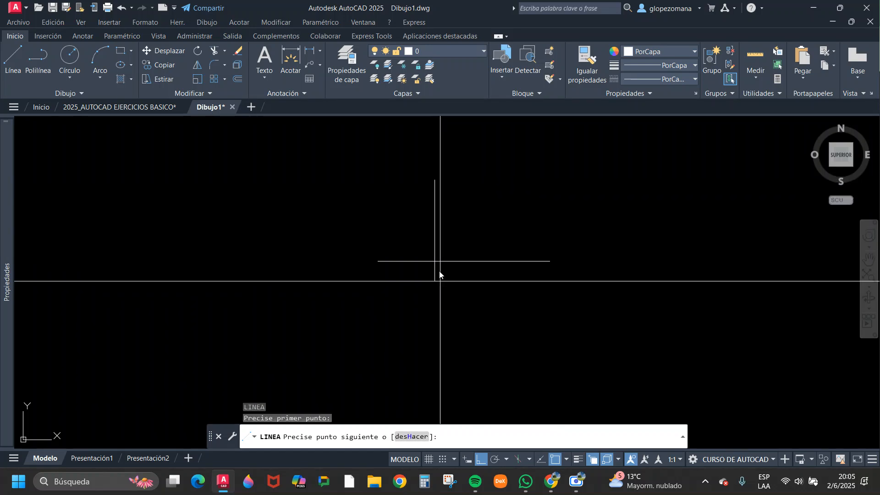
{"action": "left_click", "coordinate": [438, 335]}
{"action": "key", "text": "Escape"}
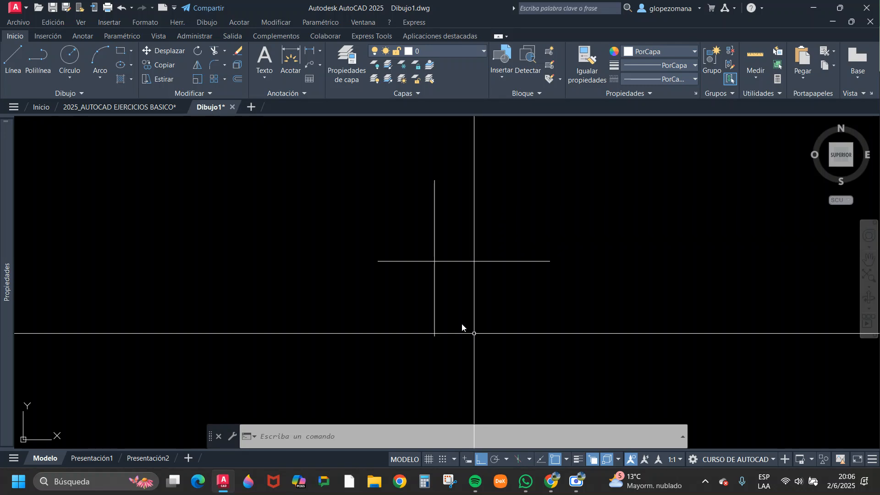
{"action": "key", "text": "Escape"}
{"action": "type", "text": "co"}
{"action": "key", "text": "Return"}
{"action": "left_click", "coordinate": [463, 284]}
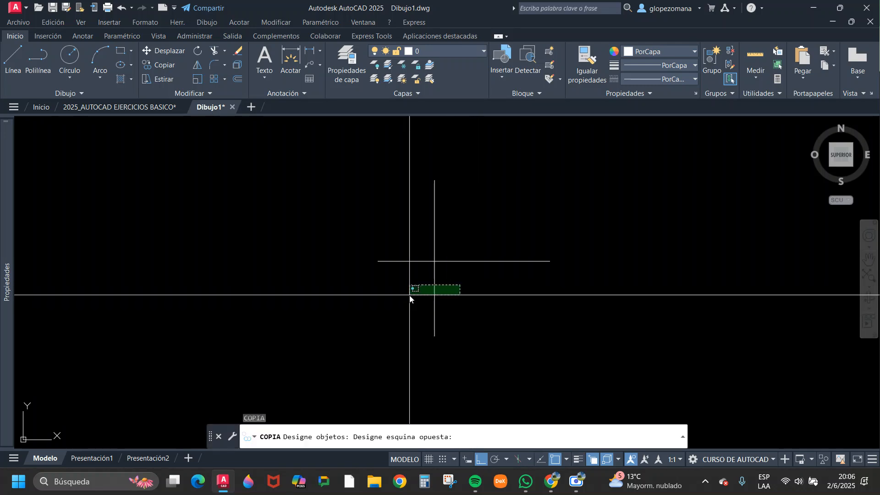
{"action": "left_click", "coordinate": [409, 295]}
{"action": "key", "text": "Return"}
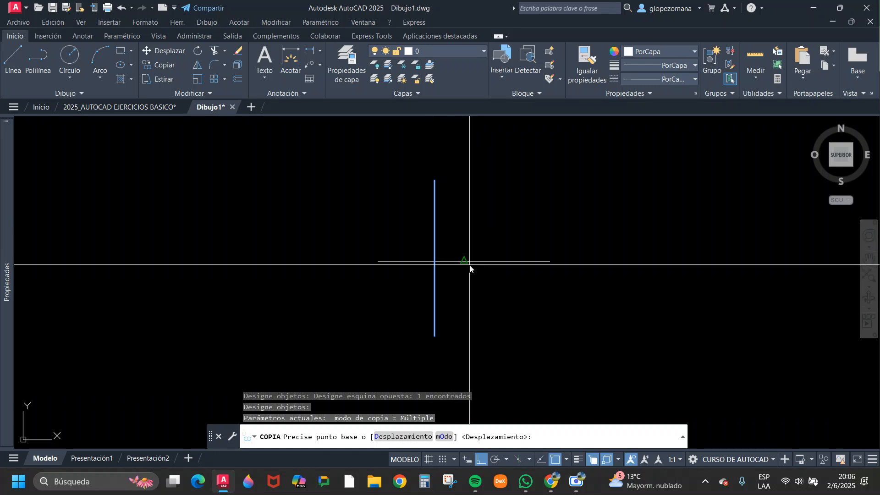
{"action": "key", "text": "Escape"}
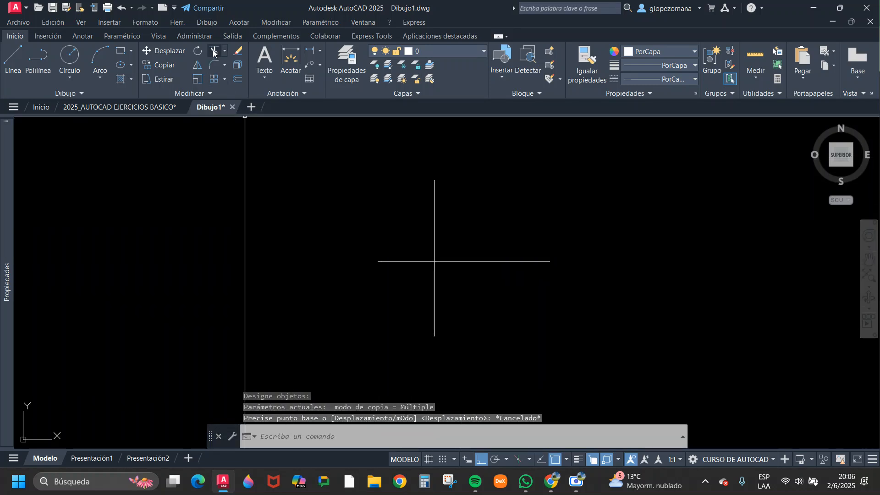
Erase the vertical line and check the Trim preview on the remaining horizontal line.
{"action": "left_click", "coordinate": [455, 183]}
{"action": "left_click", "coordinate": [402, 212]}
{"action": "type", "text": "e"}
{"action": "key", "text": "Return"}
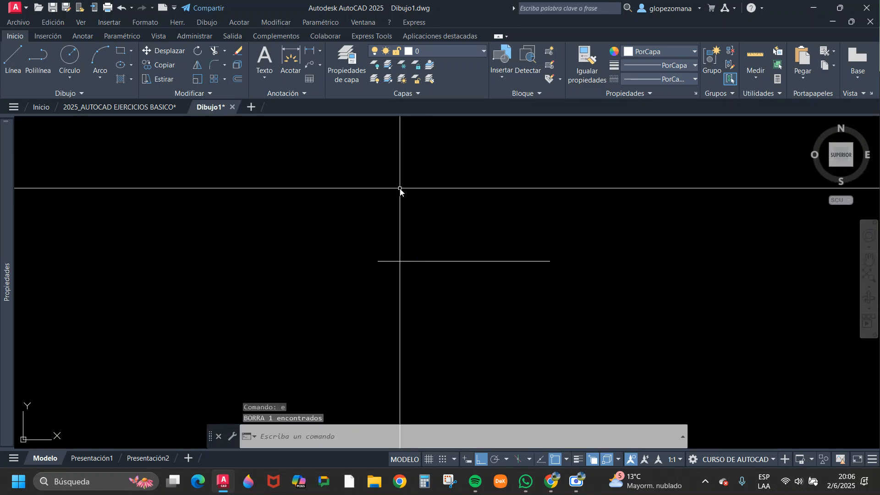
{"action": "left_click", "coordinate": [211, 50]}
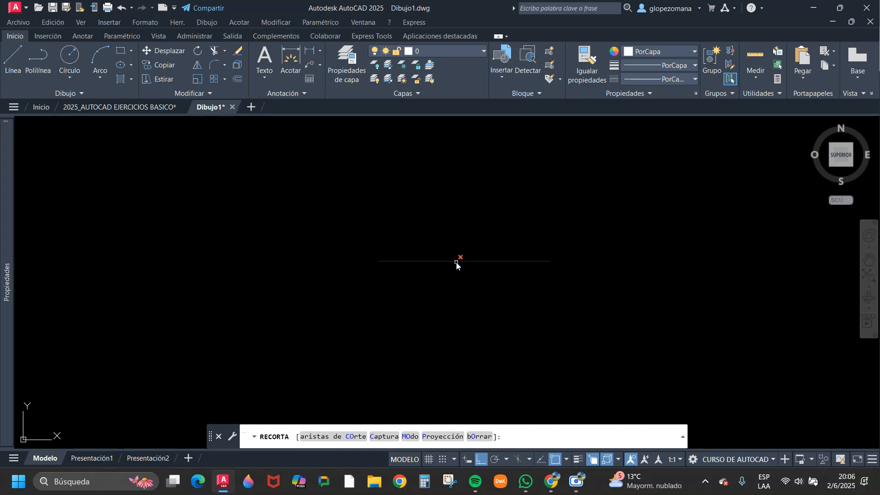
{"action": "key", "text": "Escape"}
Draw a circle with a radius of about 0.59 below the horizontal line, without touching it.
{"action": "type", "text": "ci"}
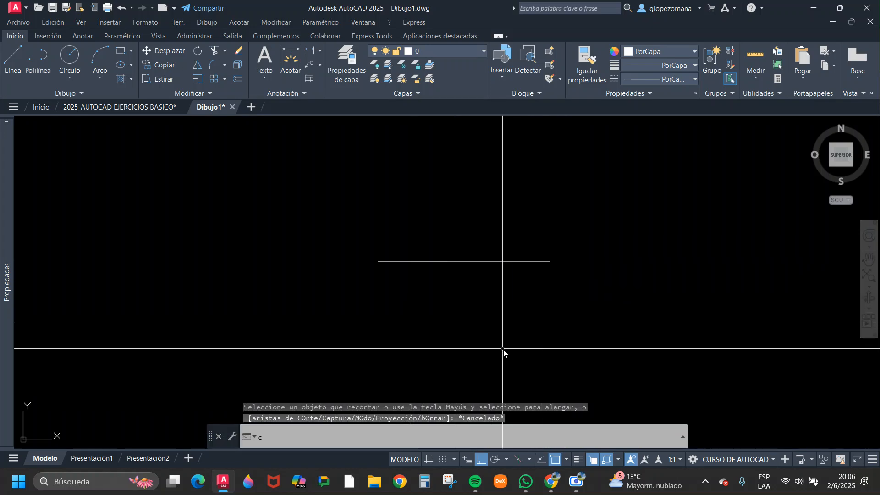
{"action": "key", "text": "Return"}
{"action": "left_click", "coordinate": [437, 338]}
{"action": "left_click", "coordinate": [474, 353]}
{"action": "key", "text": "Escape"}
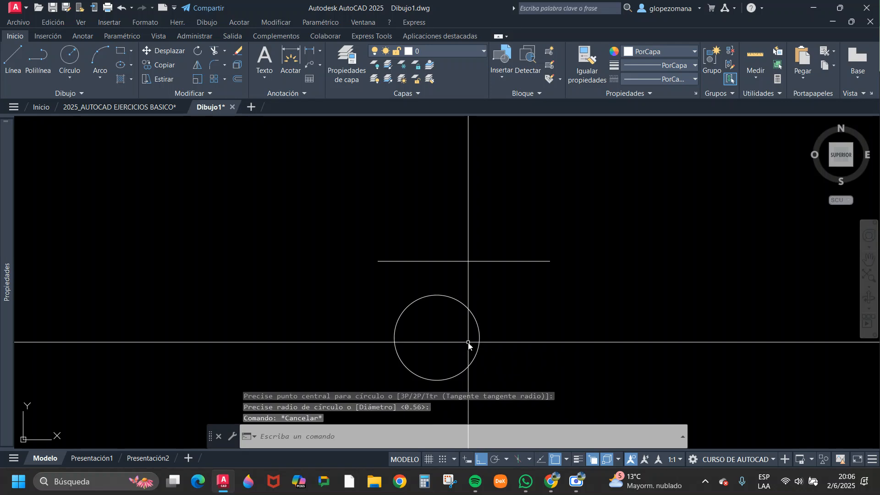
Check the Trim preview on the separate circle and erase the circle.
{"action": "left_click", "coordinate": [213, 52]}
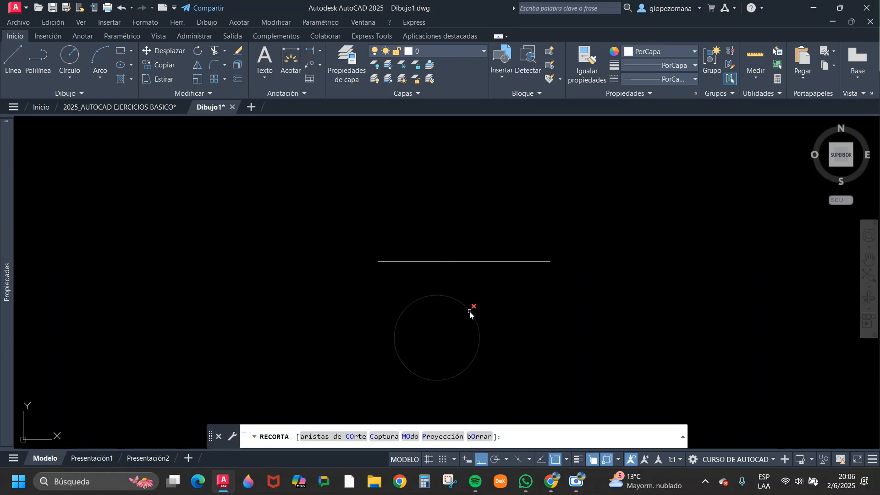
{"action": "key", "text": "Escape"}
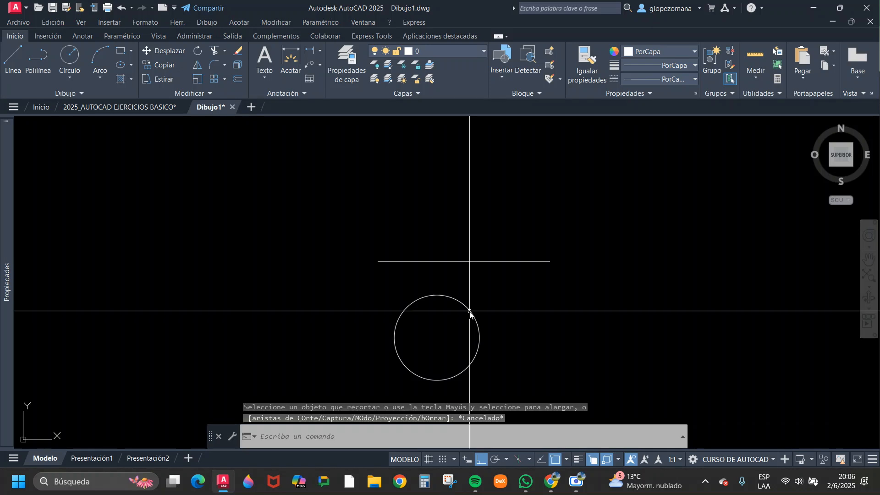
{"action": "left_click", "coordinate": [470, 311]}
{"action": "type", "text": "e"}
{"action": "key", "text": "Return"}
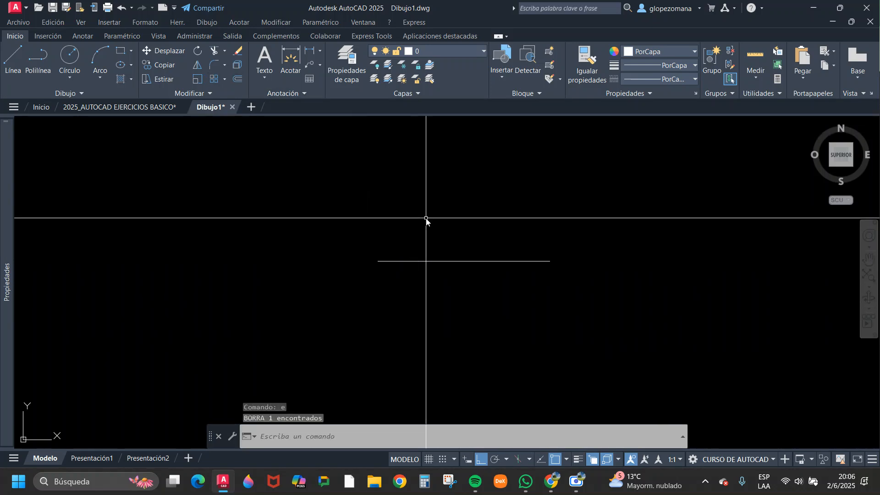
Draw a vertical line about 1.91 long across the horizontal line.
{"action": "type", "text": "l"}
{"action": "key", "text": "Return"}
{"action": "left_click", "coordinate": [445, 184]}
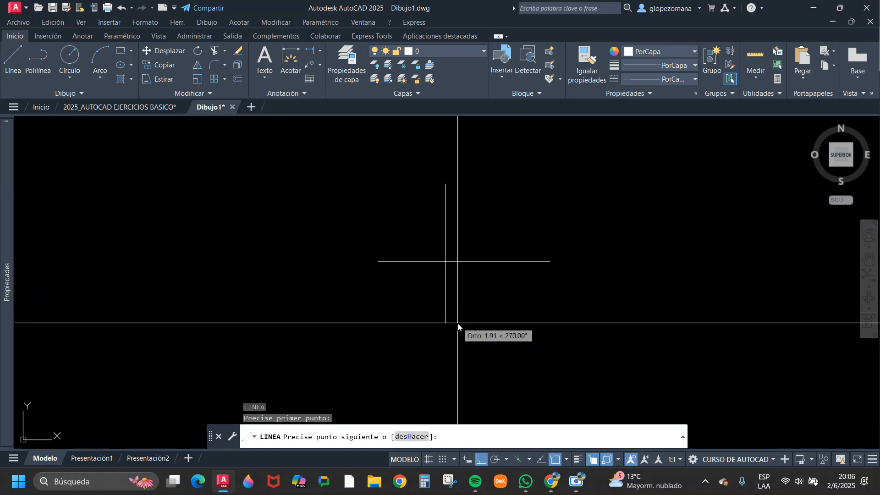
{"action": "left_click", "coordinate": [458, 323]}
{"action": "key", "text": "Escape"}
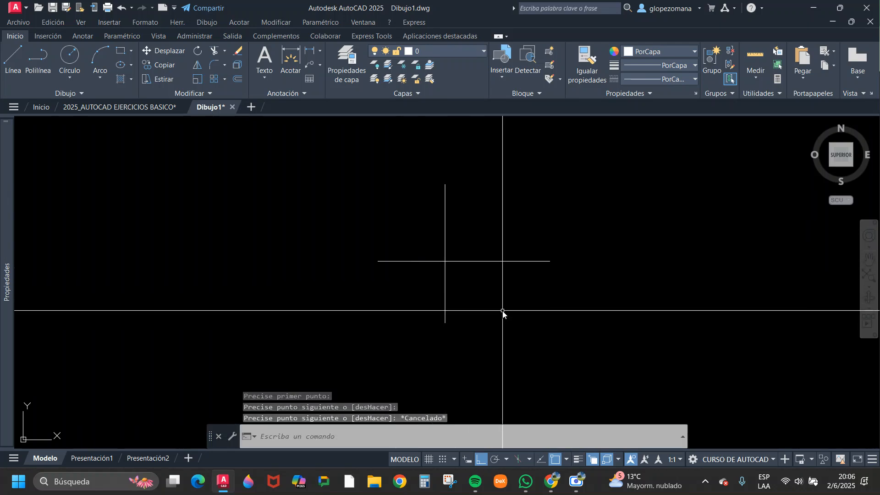
Check the Trim preview on the horizontal line's right-hand segment, cancel the trim and erase the vertical line.
{"action": "left_click", "coordinate": [215, 51]}
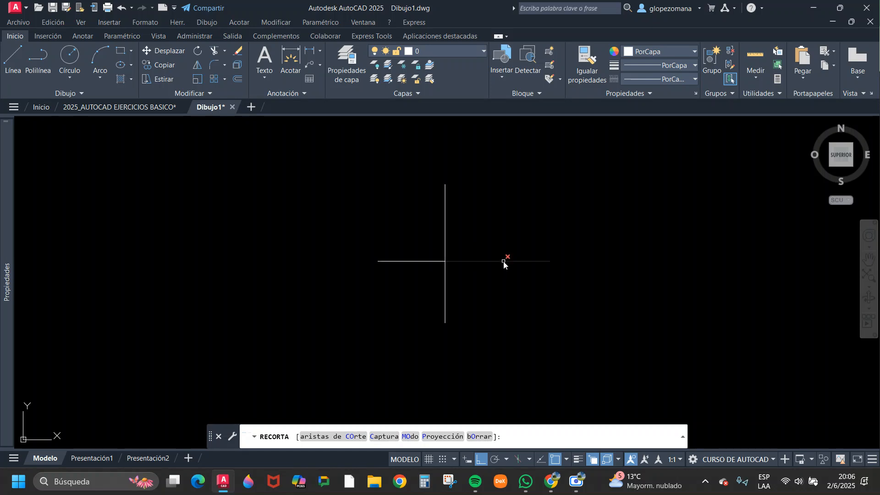
{"action": "key", "text": "Escape"}
{"action": "left_click", "coordinate": [480, 231]}
{"action": "left_click", "coordinate": [408, 219]}
{"action": "type", "text": "e"}
{"action": "key", "text": "Return"}
Draw a circle enclosing the horizontal line's right end, so that the line crosses only the circle's left side.
{"action": "type", "text": "co"}
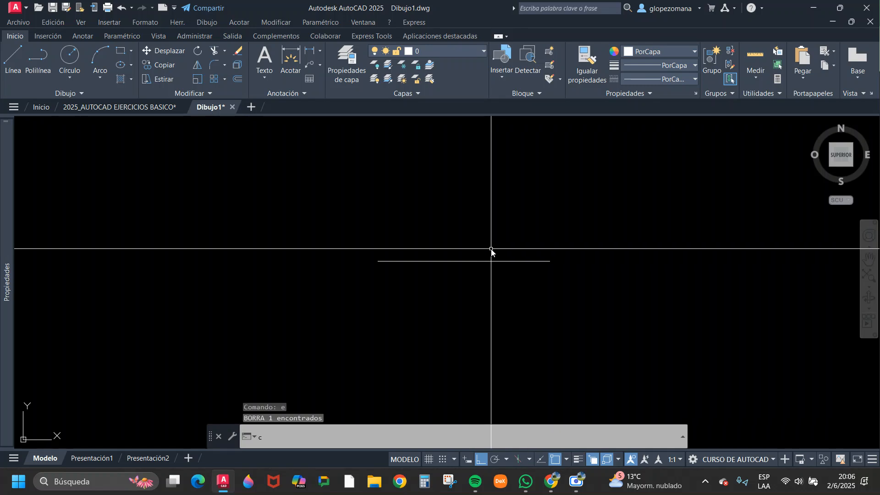
{"action": "key", "text": "Return"}
{"action": "key", "text": "Escape"}
{"action": "key", "text": "Escape"}
{"action": "type", "text": "c"}
{"action": "key", "text": "Return"}
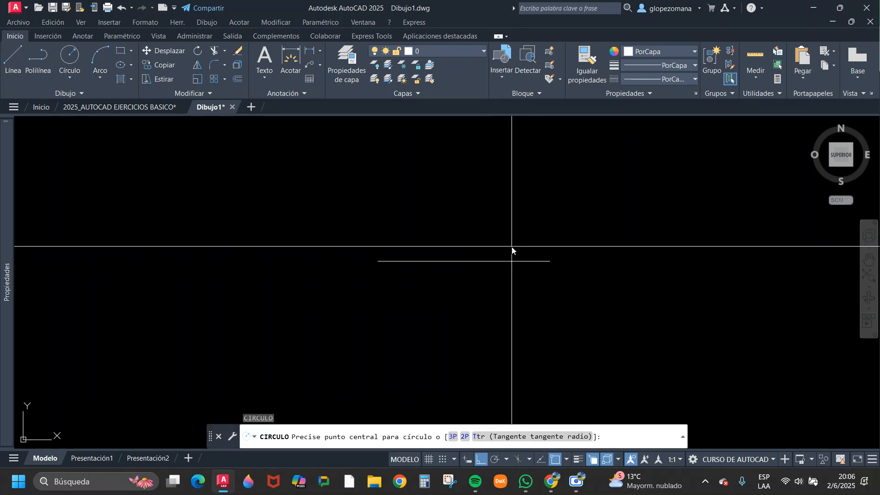
{"action": "left_click", "coordinate": [512, 247]}
{"action": "left_click", "coordinate": [580, 253]}
{"action": "key", "text": "Escape"}
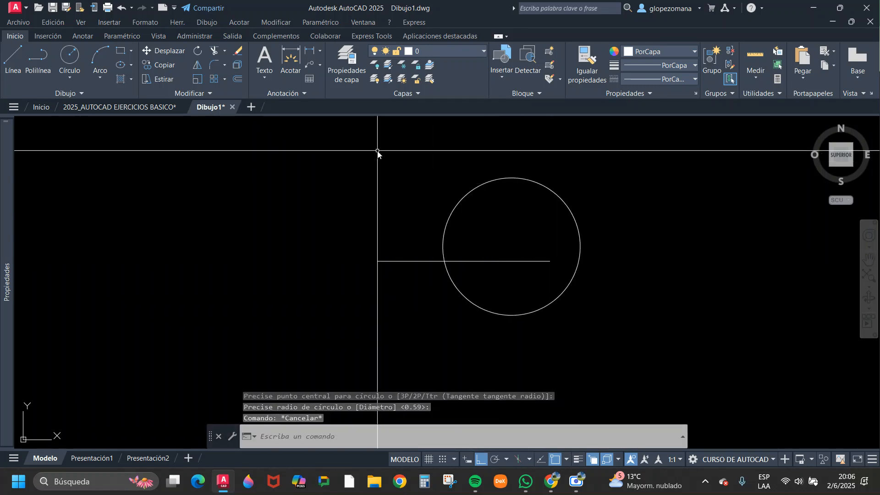
Try to trim the circle above and below the horizontal line.
{"action": "left_click", "coordinate": [214, 50]}
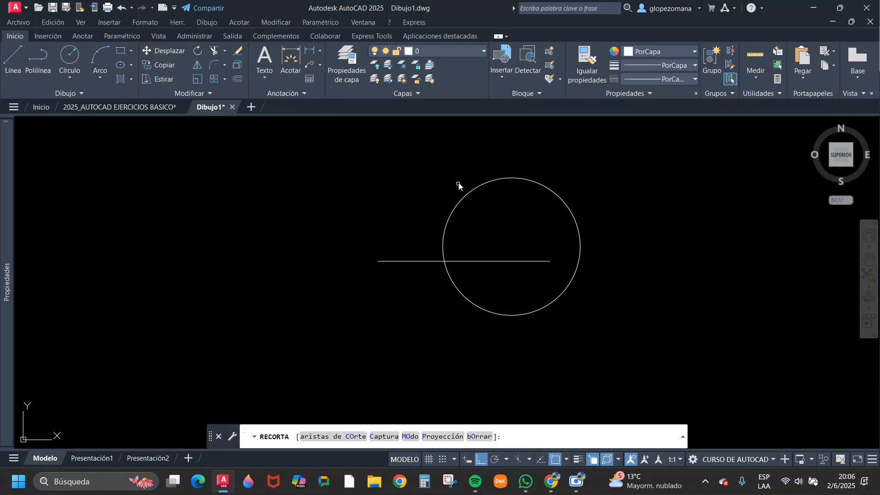
{"action": "left_click", "coordinate": [457, 203]}
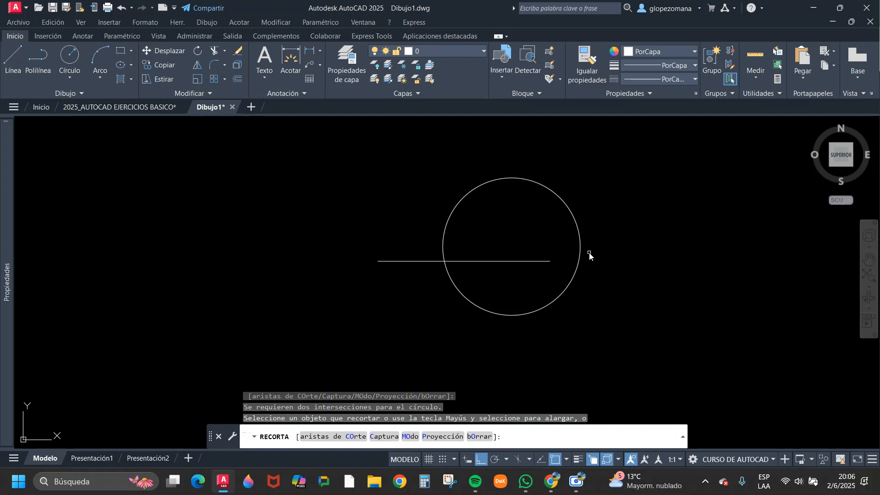
{"action": "left_click", "coordinate": [479, 310]}
{"action": "key", "text": "Escape"}
Stretch the horizontal line's right end past the right side of the circle.
{"action": "left_click", "coordinate": [521, 236]}
{"action": "left_click", "coordinate": [491, 275]}
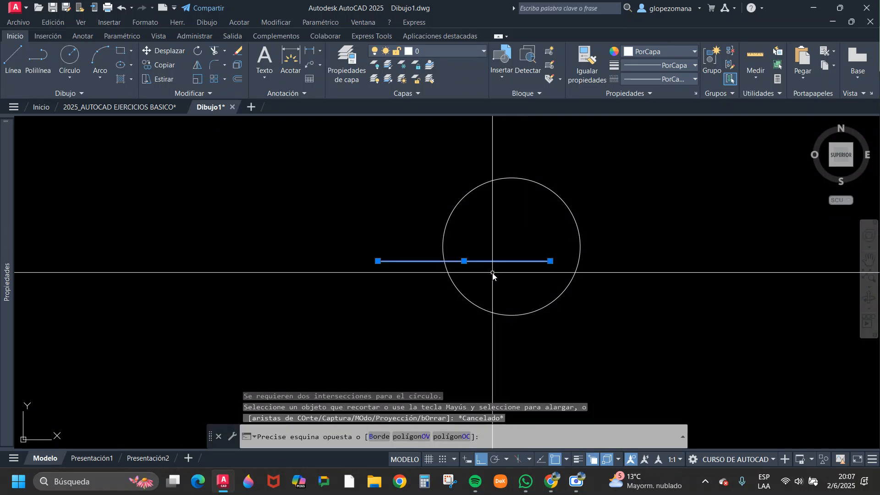
{"action": "left_click", "coordinate": [550, 262]}
{"action": "left_click", "coordinate": [644, 285]}
{"action": "key", "text": "Escape"}
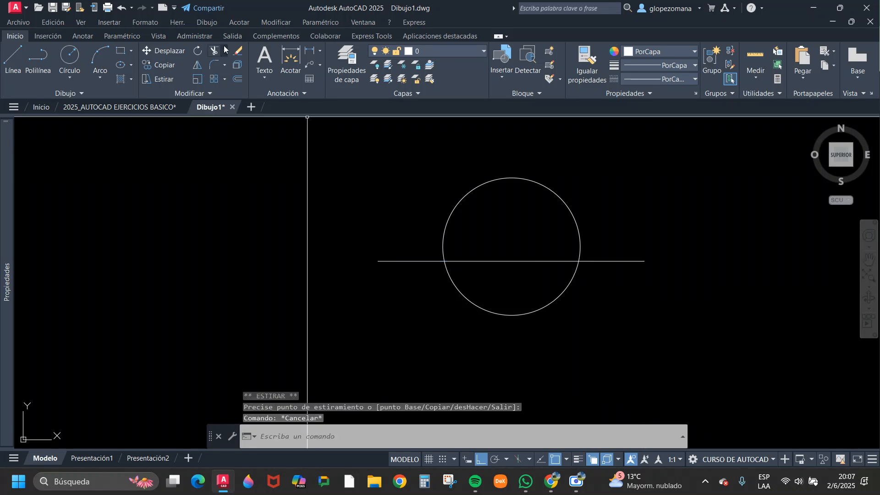
Check the Trim preview on the circle's upper arc, cancel the trim and erase the circle.
{"action": "left_click", "coordinate": [213, 51]}
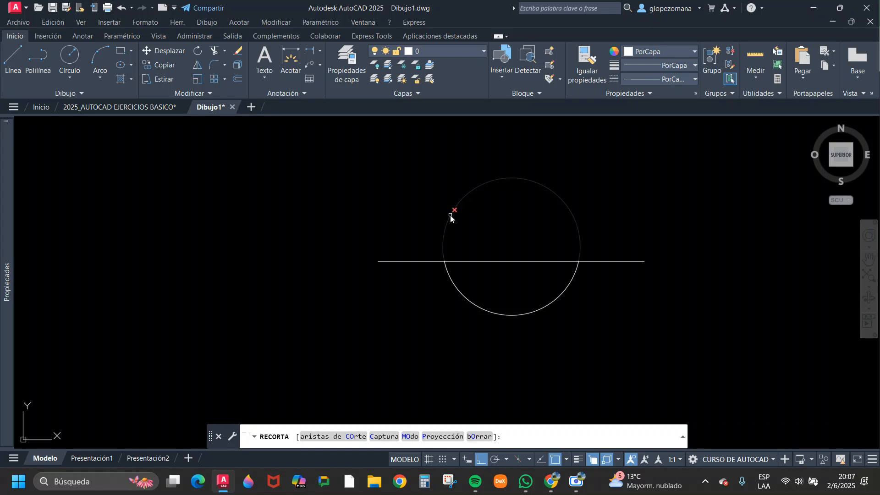
{"action": "key", "text": "Escape"}
{"action": "left_click", "coordinate": [556, 327]}
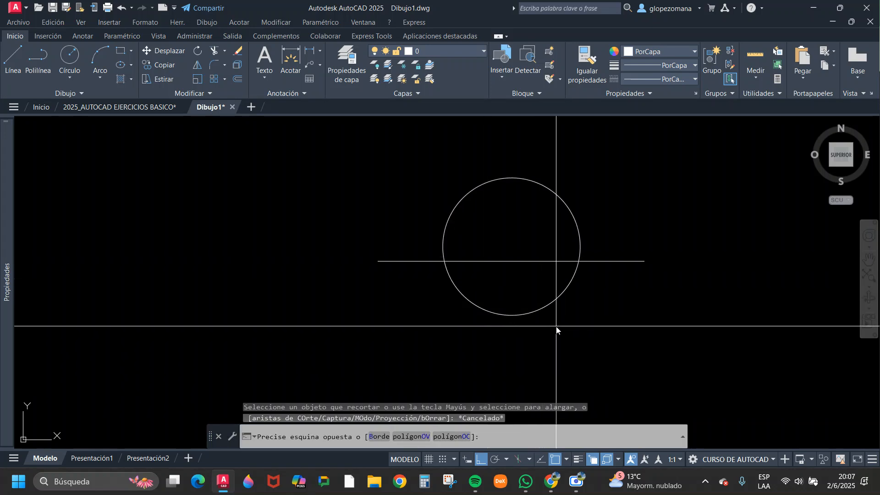
{"action": "left_click", "coordinate": [534, 299]}
{"action": "type", "text": "e"}
{"action": "key", "text": "Return"}
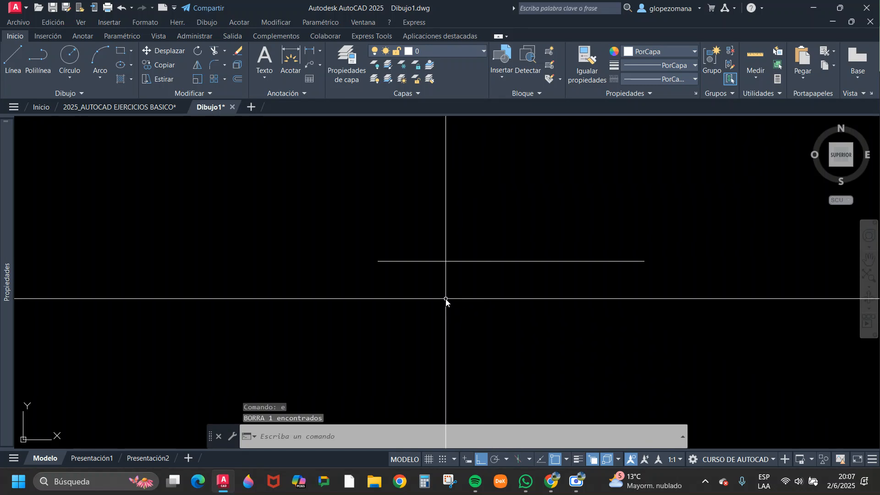
Draw four separate vertical lines crossing the horizontal line, spaced along its length.
{"action": "type", "text": "l"}
{"action": "key", "text": "Return"}
{"action": "left_click", "coordinate": [416, 204]}
{"action": "left_click", "coordinate": [433, 330]}
{"action": "key", "text": "Return"}
{"action": "key", "text": "Return"}
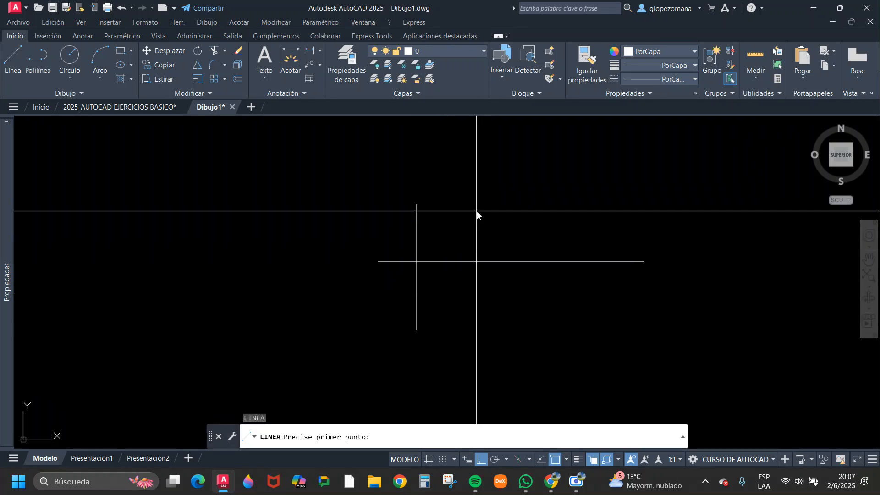
{"action": "left_click", "coordinate": [468, 203]}
{"action": "left_click", "coordinate": [475, 312]}
{"action": "key", "text": "Escape"}
{"action": "key", "text": "Return"}
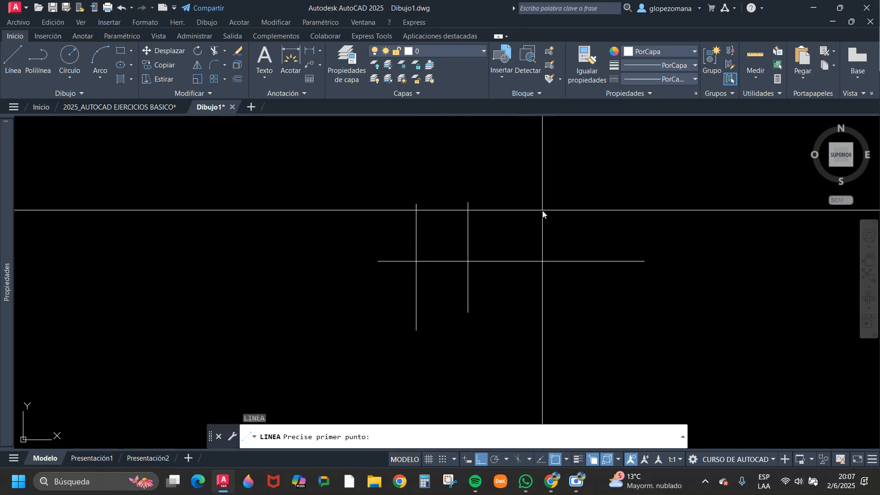
{"action": "left_click", "coordinate": [532, 202]}
{"action": "left_click", "coordinate": [531, 316]}
{"action": "key", "text": "Escape"}
{"action": "key", "text": "Return"}
{"action": "left_click", "coordinate": [595, 209]}
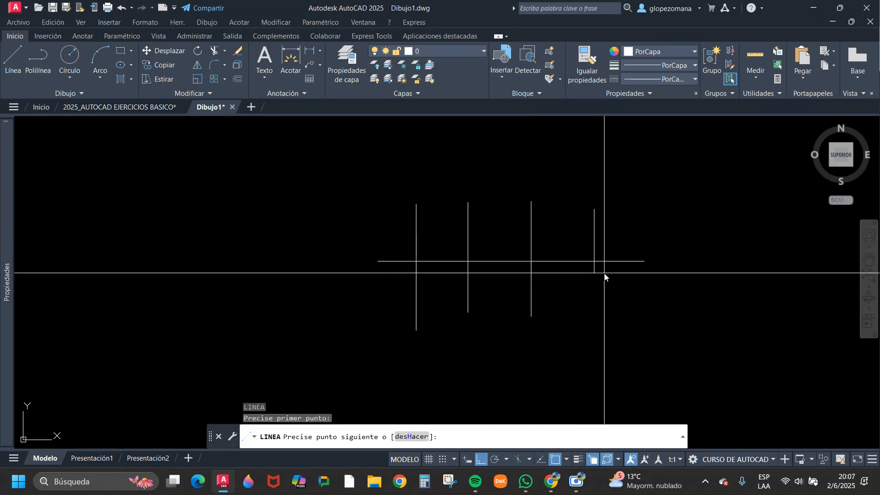
{"action": "left_click", "coordinate": [602, 315]}
{"action": "key", "text": "Escape"}
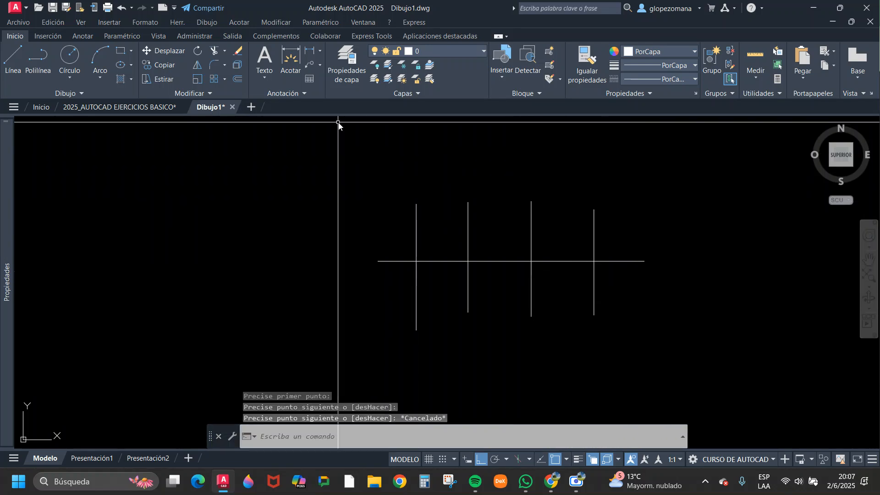
Trim the horizontal line between the first and second vertical lines and between the third and fourth.
{"action": "left_click", "coordinate": [215, 52]}
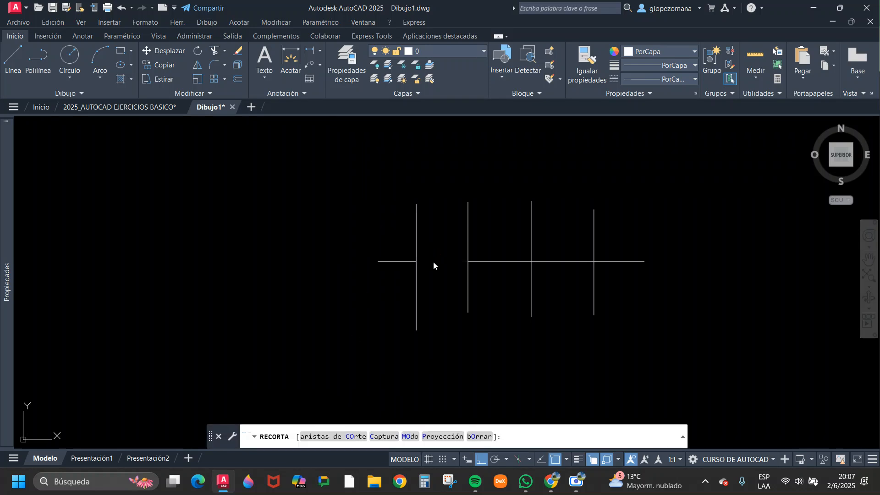
{"action": "left_click", "coordinate": [568, 261]}
{"action": "key", "text": "Escape"}
Erase the four vertical cutting lines, keeping the horizontal segments.
{"action": "left_click", "coordinate": [590, 234]}
{"action": "left_click", "coordinate": [390, 199]}
{"action": "type", "text": "e"}
{"action": "key", "text": "Return"}
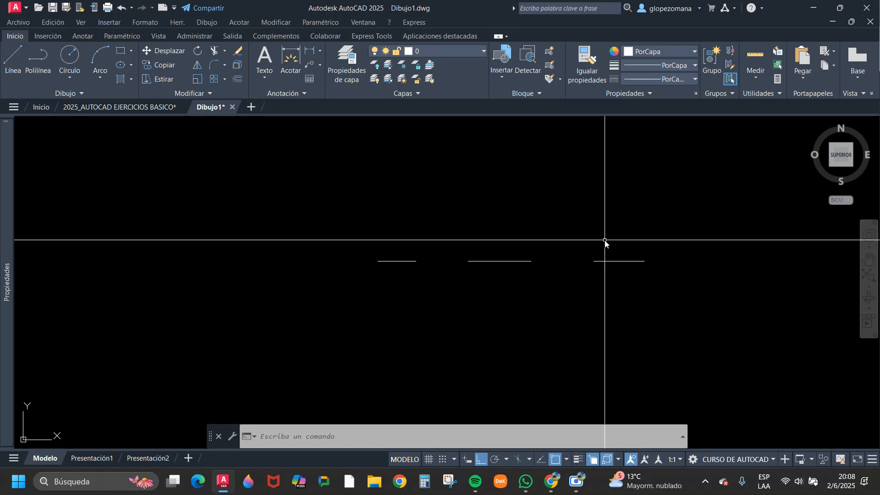
Draw a single horizontal line above the three trimmed segments.
{"action": "type", "text": "l"}
{"action": "key", "text": "space"}
{"action": "left_click", "coordinate": [356, 194]}
{"action": "left_click", "coordinate": [550, 205]}
{"action": "key", "text": "Escape"}
Shorten the new upper line to about half its length by stretching its right end to the left.
{"action": "left_click", "coordinate": [573, 210]}
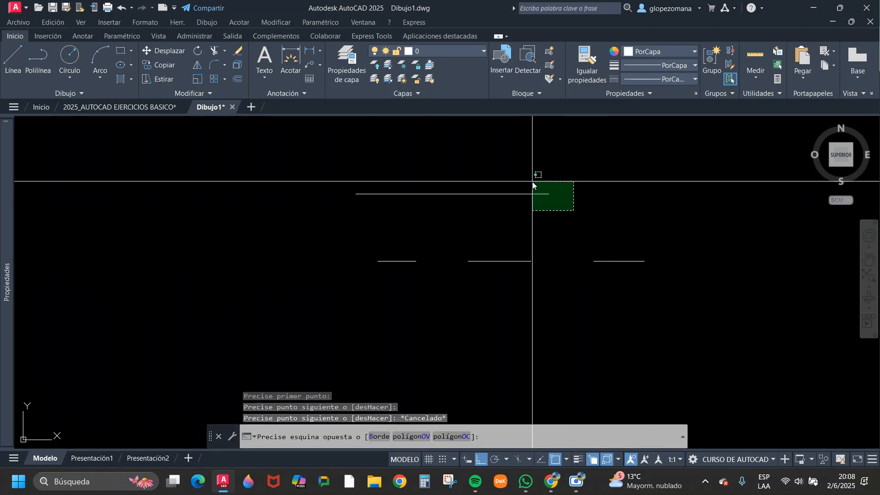
{"action": "left_click", "coordinate": [532, 182]}
{"action": "type", "text": "ei"}
{"action": "key", "text": "space"}
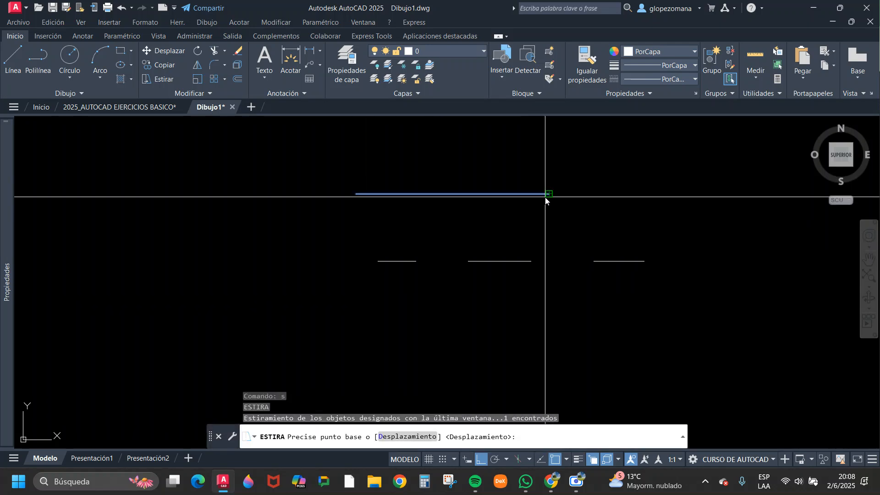
{"action": "left_click", "coordinate": [549, 194]}
{"action": "left_click", "coordinate": [454, 199]}
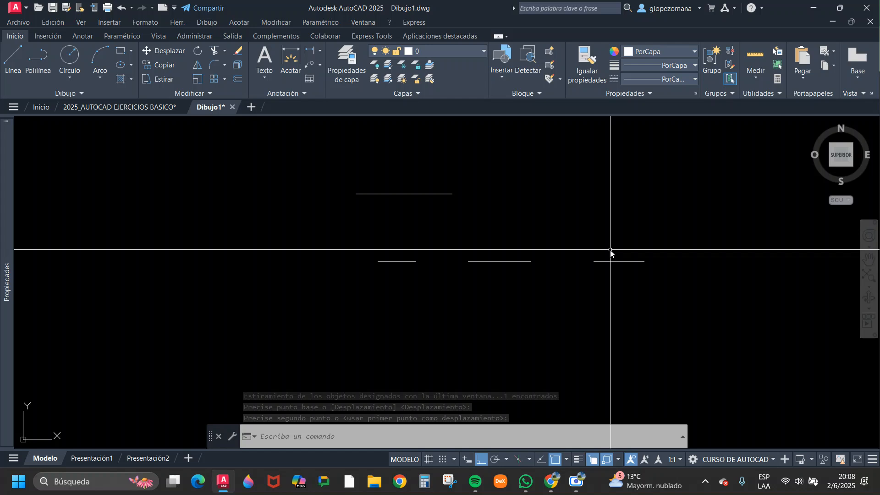
{"action": "scroll", "coordinate": [513, 264], "scroll_direction": "down", "scroll_amount": 4}
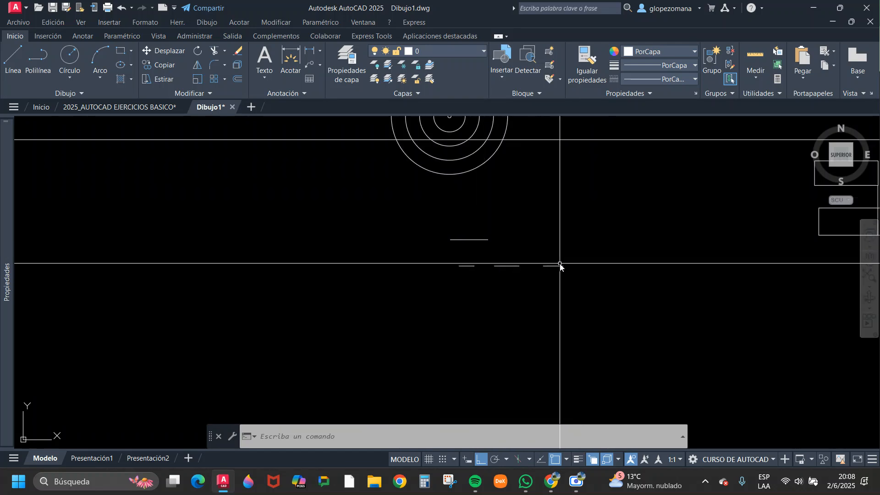
{"action": "middle_click_drag", "start_coordinate": [562, 249], "coordinate": [461, 271]}
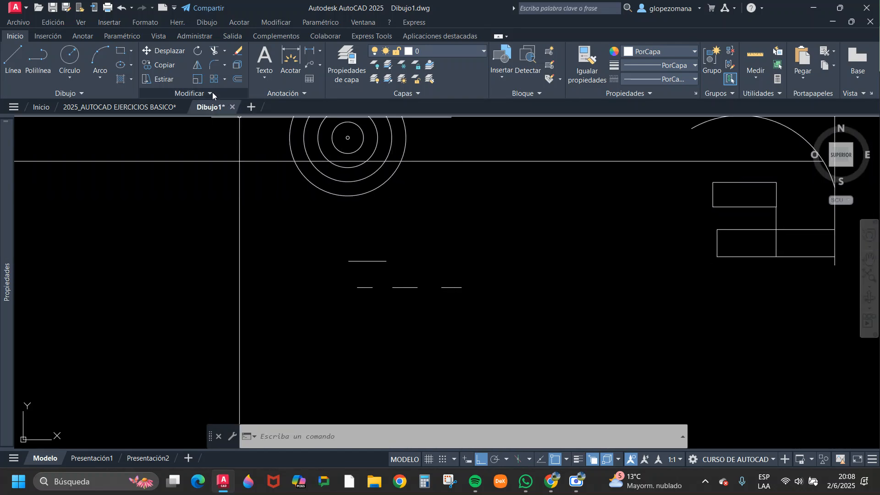
{"action": "left_click", "coordinate": [225, 50]}
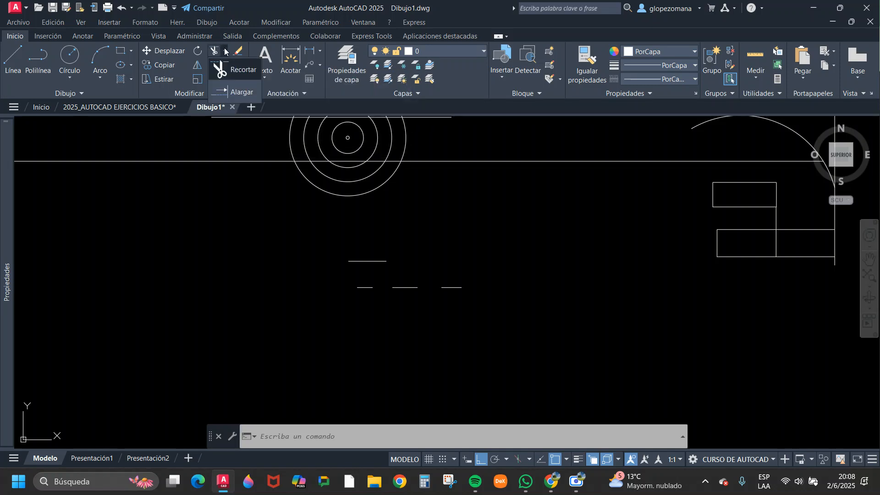
{"action": "left_click", "coordinate": [232, 93]}
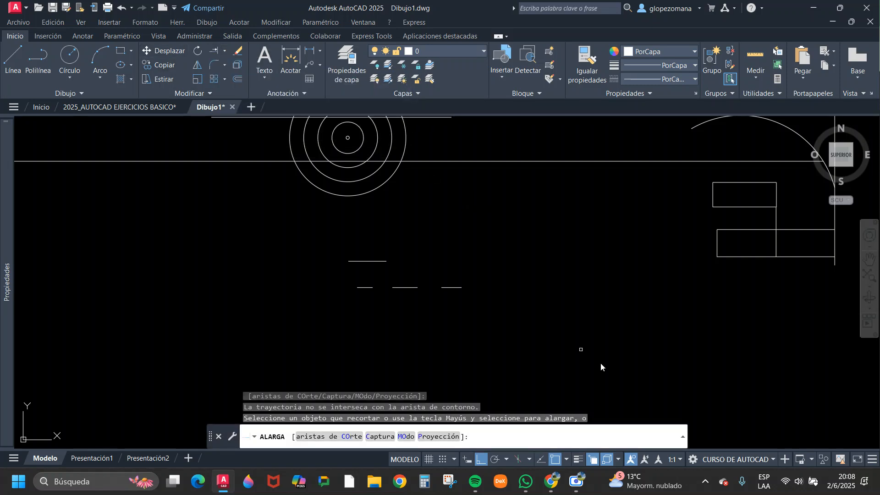
{"action": "key", "text": "Escape"}
{"action": "scroll", "coordinate": [358, 270], "scroll_direction": "up", "scroll_amount": 3}
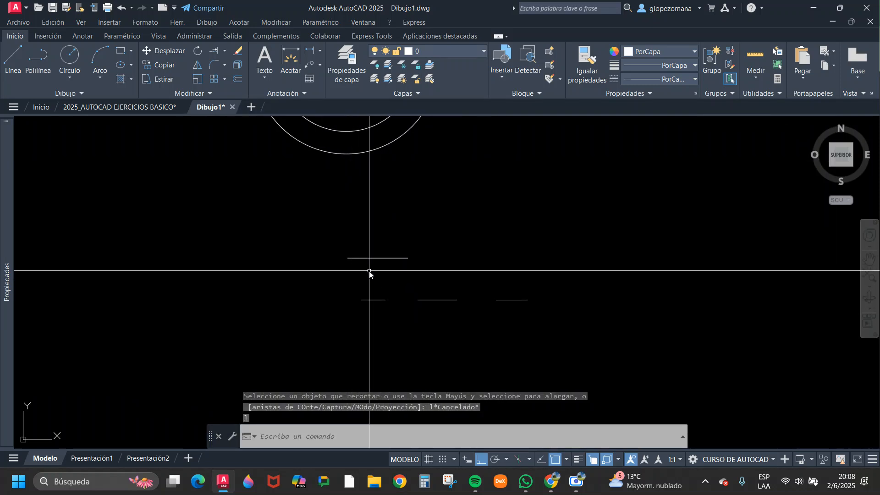
Draw a rectangle in the empty area to the right of the short horizontal lines.
{"action": "scroll", "coordinate": [386, 272], "scroll_direction": "down", "scroll_amount": 2}
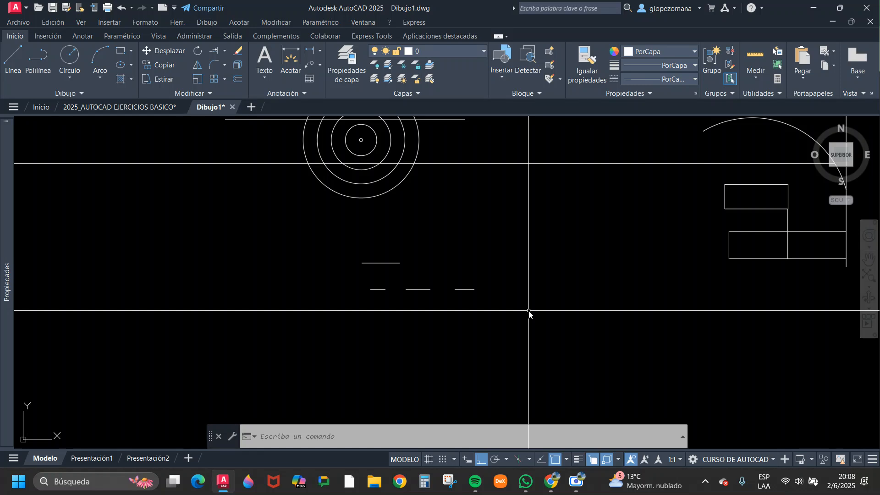
{"action": "type", "text": "rec"}
{"action": "key", "text": "Return"}
{"action": "left_click", "coordinate": [545, 249]}
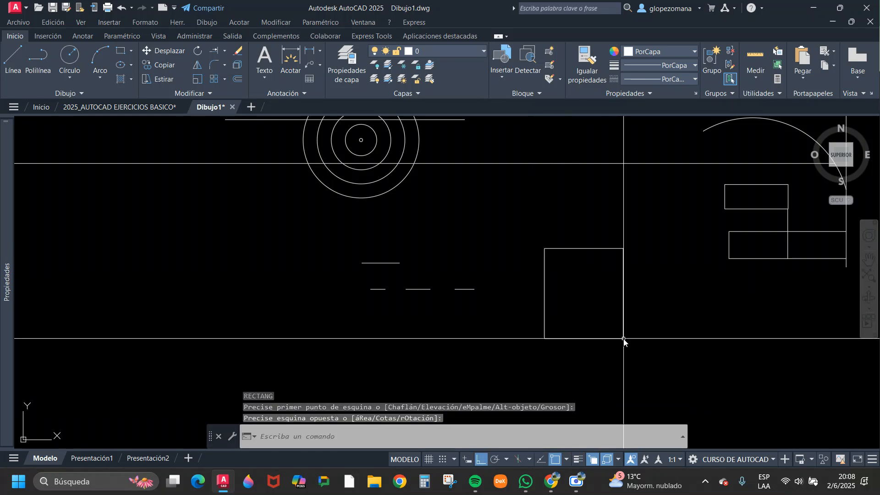
{"action": "key", "text": "Escape"}
Offset the rectangle outward by 0.3 to form a double-line wall outline.
{"action": "middle_click_drag", "start_coordinate": [605, 252], "coordinate": [525, 248]}
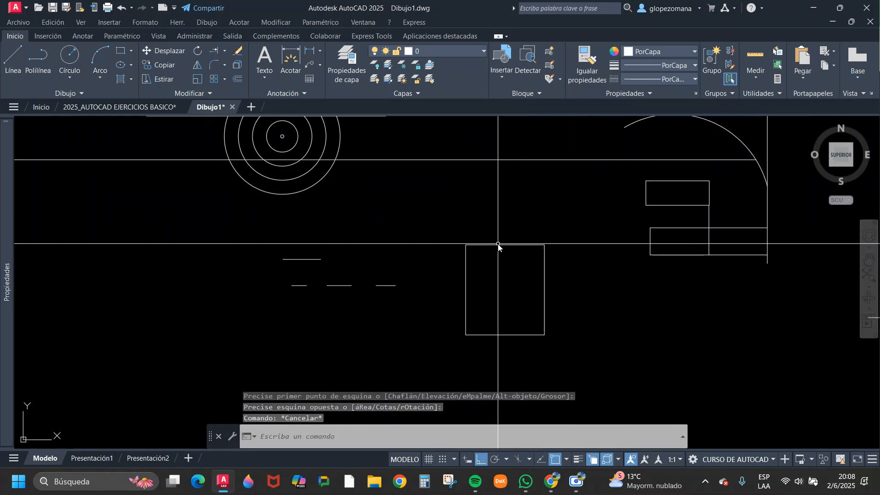
{"action": "left_click", "coordinate": [236, 78]}
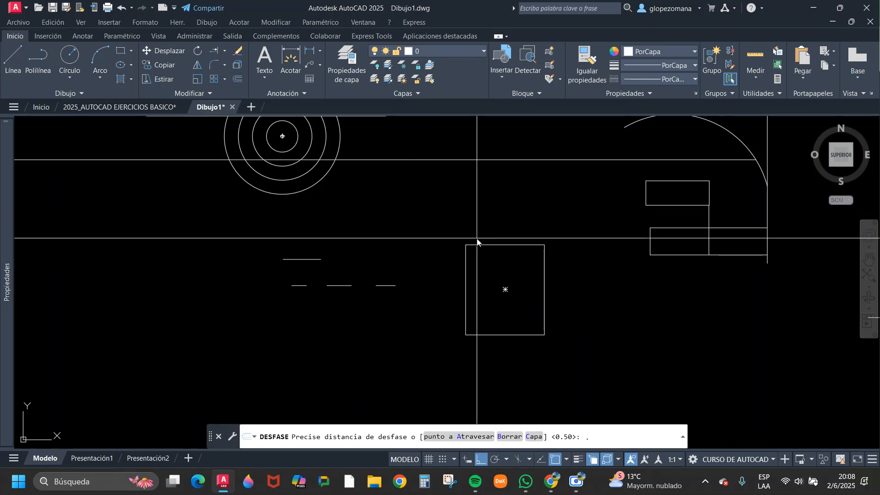
{"action": "key", "text": "Return"}
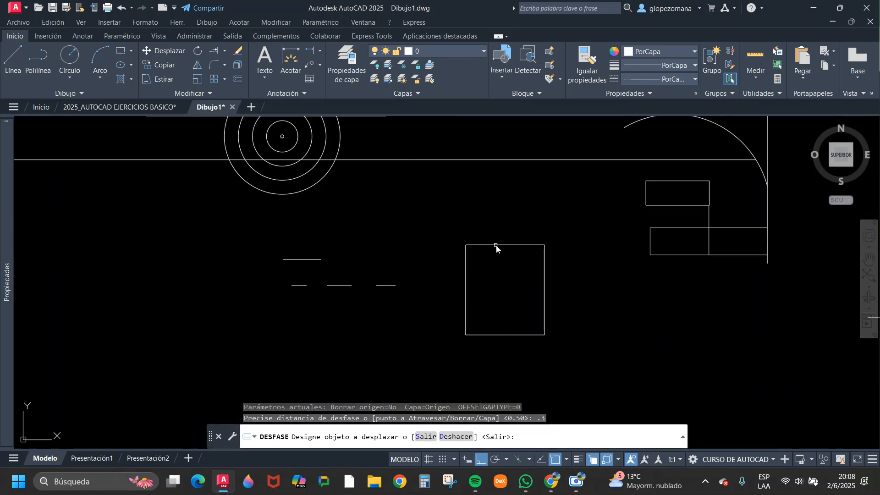
{"action": "left_click", "coordinate": [496, 246]}
{"action": "left_click", "coordinate": [524, 347]}
{"action": "key", "text": "Escape"}
Draw two short vertical lines between the inner and outer rectangles on the bottom wall, marking an opening near the right corner.
{"action": "scroll", "coordinate": [550, 346], "scroll_direction": "up", "scroll_amount": 2}
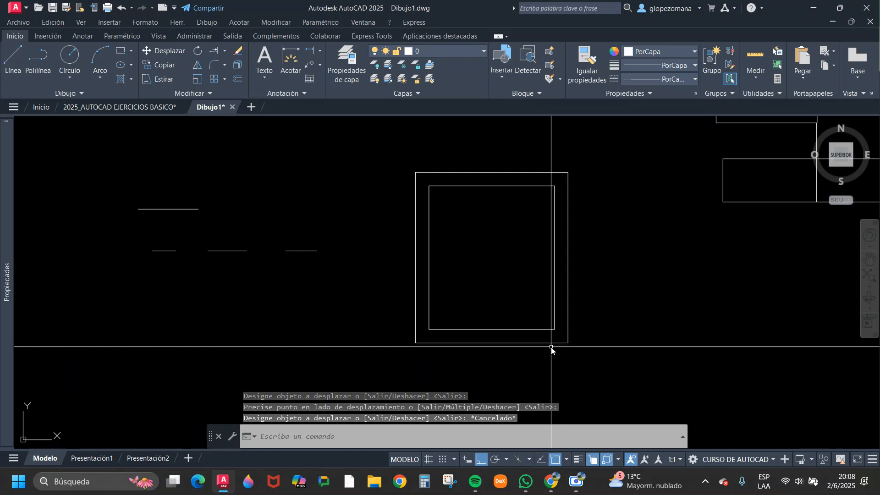
{"action": "type", "text": "l"}
{"action": "key", "text": "Return"}
{"action": "scroll", "coordinate": [544, 330], "scroll_direction": "up", "scroll_amount": 2}
{"action": "left_click", "coordinate": [544, 330]}
{"action": "left_click", "coordinate": [545, 352]}
{"action": "key", "text": "Return"}
{"action": "key", "text": "Return"}
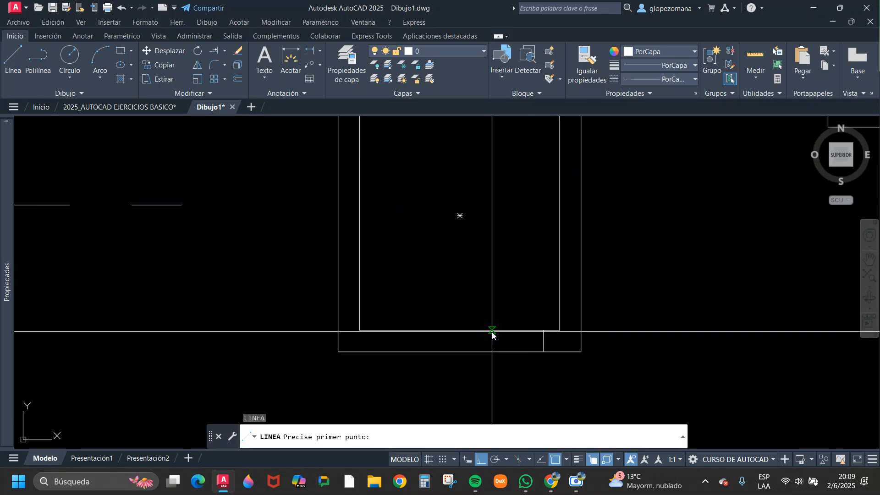
{"action": "left_click", "coordinate": [492, 330]}
{"action": "left_click", "coordinate": [492, 352]}
{"action": "key", "text": "Escape"}
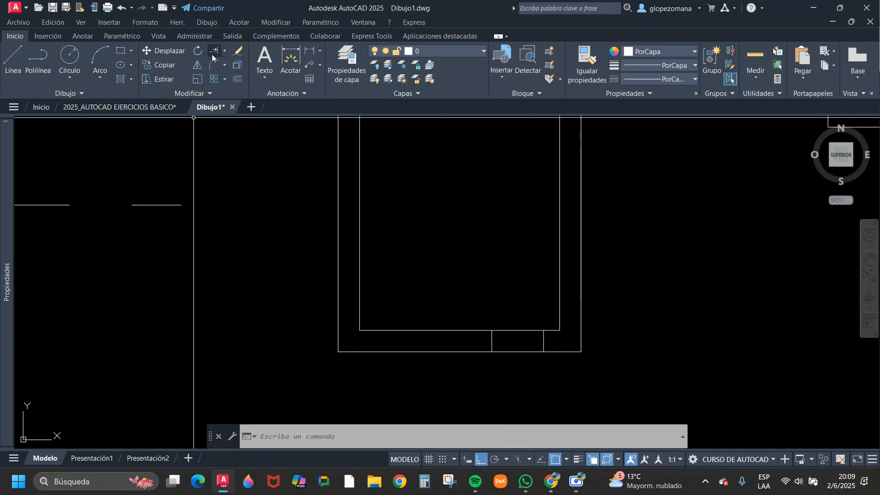
Trim both bottom wall lines between the two short vertical lines using a fence line.
{"action": "scroll", "coordinate": [539, 359], "scroll_direction": "up", "scroll_amount": 2}
{"action": "middle_click_drag", "start_coordinate": [521, 348], "coordinate": [428, 360]}
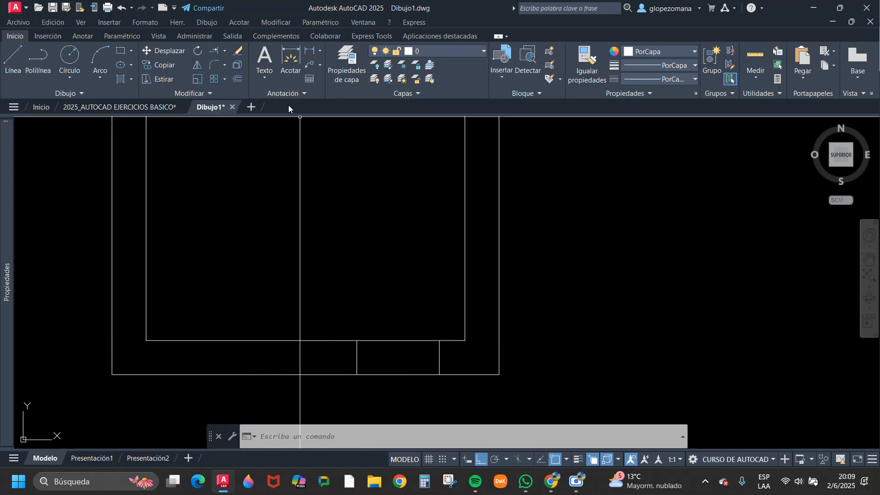
{"action": "left_click", "coordinate": [225, 51]}
{"action": "left_click", "coordinate": [232, 67]}
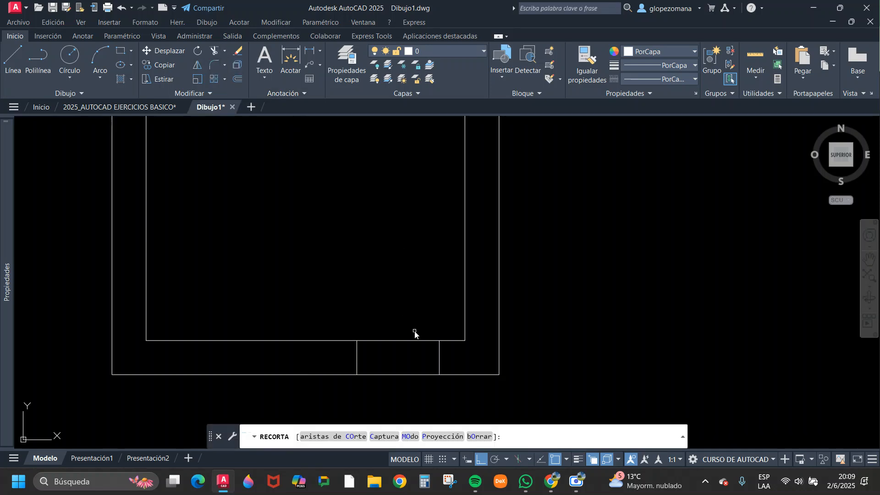
{"action": "scroll", "coordinate": [360, 338], "scroll_direction": "down", "scroll_amount": 4}
{"action": "scroll", "coordinate": [377, 365], "scroll_direction": "up", "scroll_amount": 4}
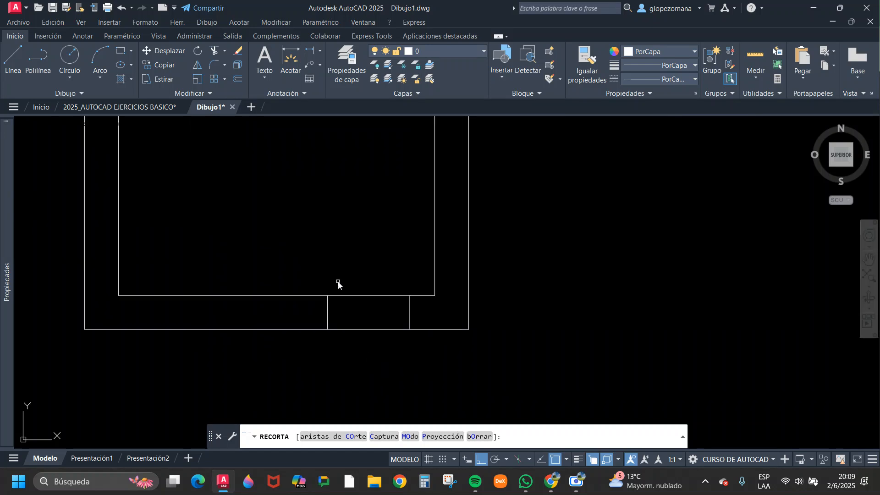
{"action": "left_click", "coordinate": [362, 227]}
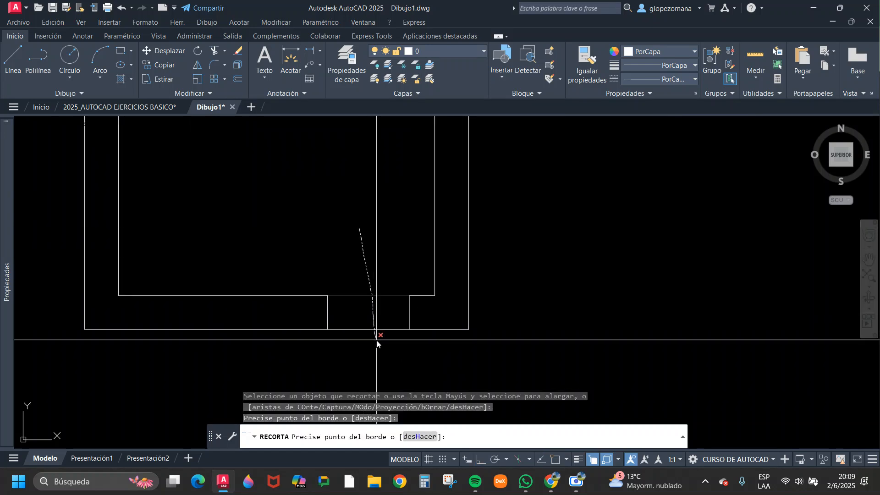
{"action": "left_click", "coordinate": [391, 365]}
{"action": "key", "text": "Return"}
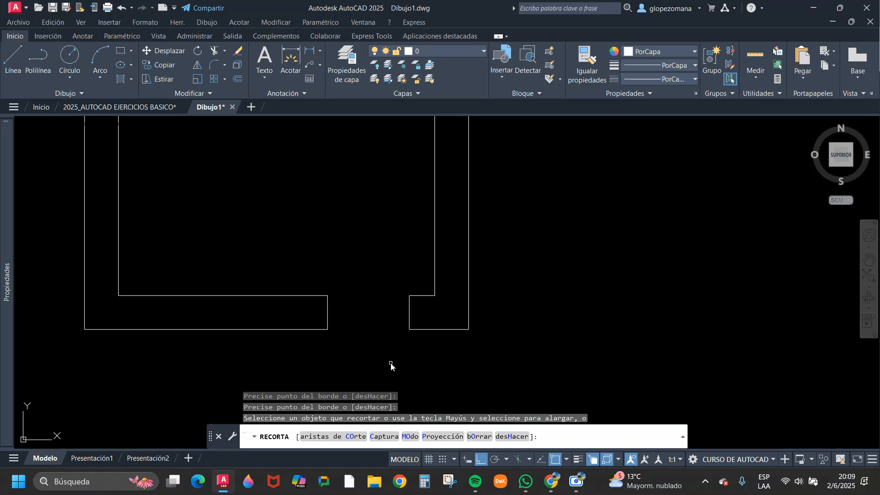
Undo the trim, then cut the opening through both bottom wall lines again with a fence line.
{"action": "left_click", "coordinate": [121, 7]}
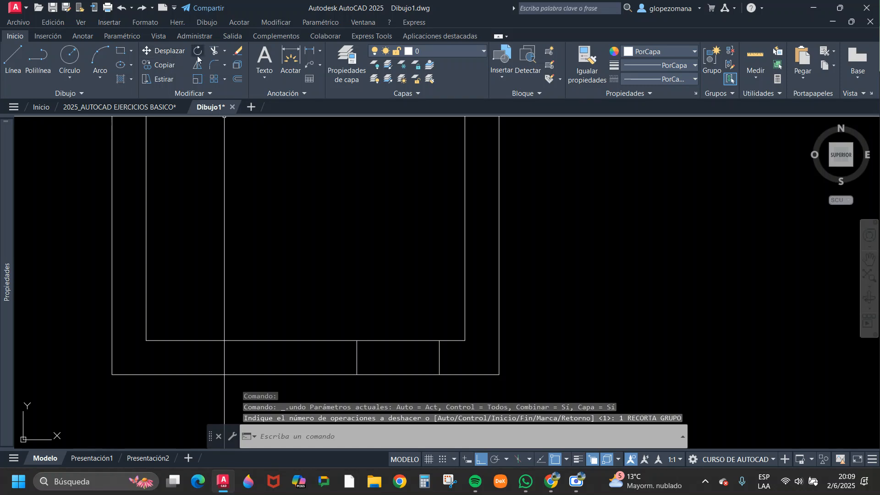
{"action": "left_click", "coordinate": [214, 50]}
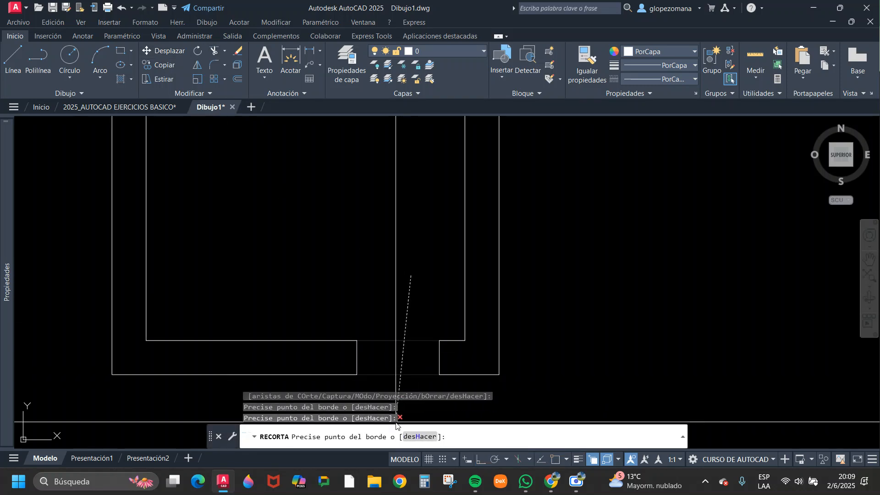
{"action": "middle_click_drag", "start_coordinate": [414, 379], "coordinate": [447, 259]}
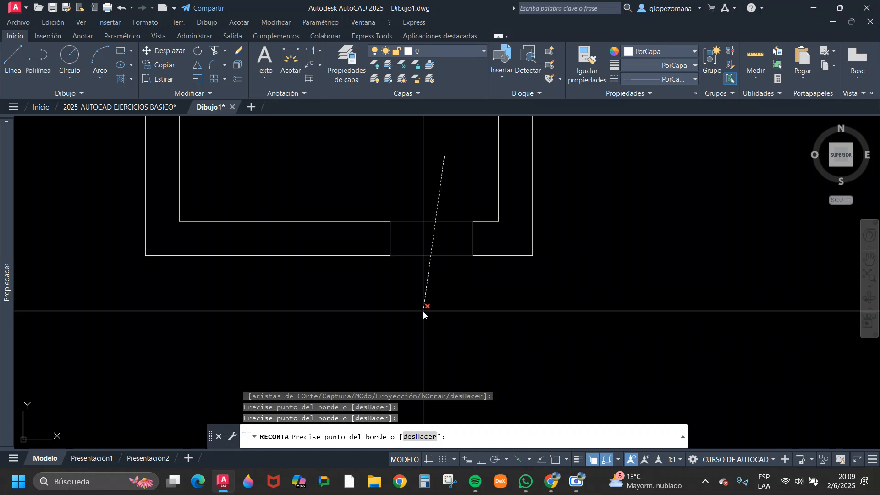
{"action": "key", "text": "Return"}
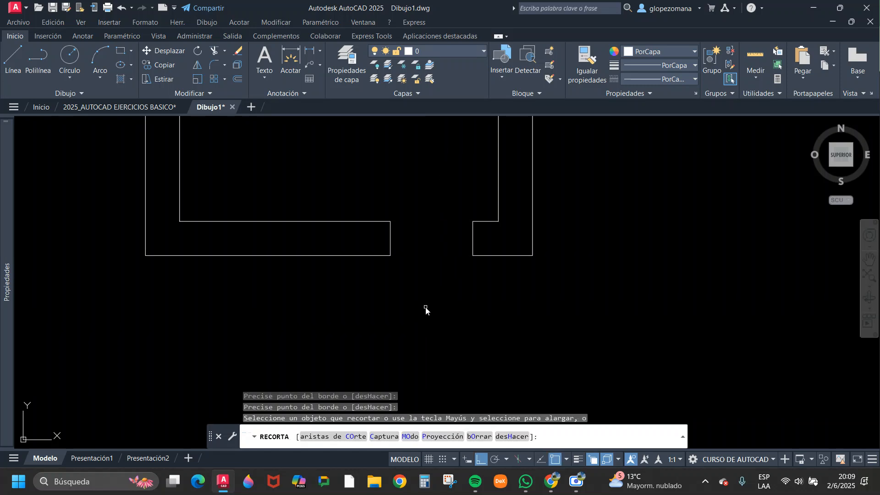
{"action": "key", "text": "Escape"}
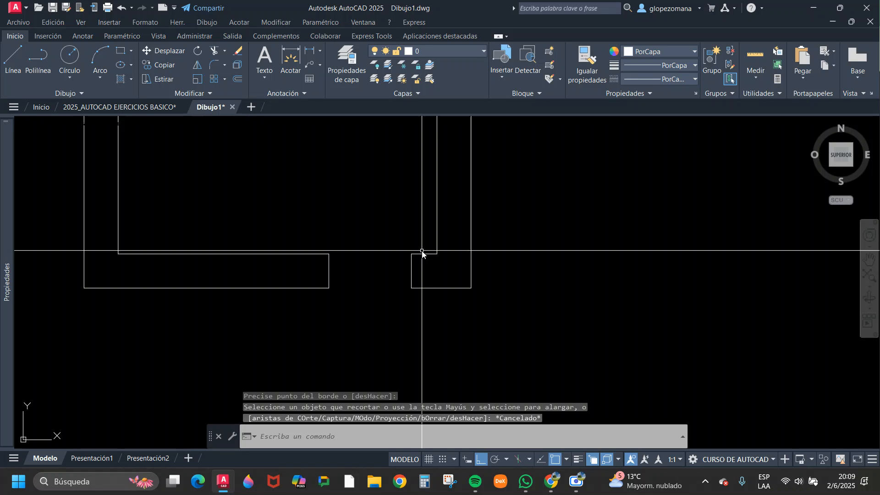
Stretch both jambs of the bottom wall opening horizontally so the right jamb sits 0.05 from the inner wall corner, using a From reference.
{"action": "scroll", "coordinate": [427, 249], "scroll_direction": "up", "scroll_amount": 2}
{"action": "type", "text": "s"}
{"action": "key", "text": "Return"}
{"action": "left_click", "coordinate": [419, 214]}
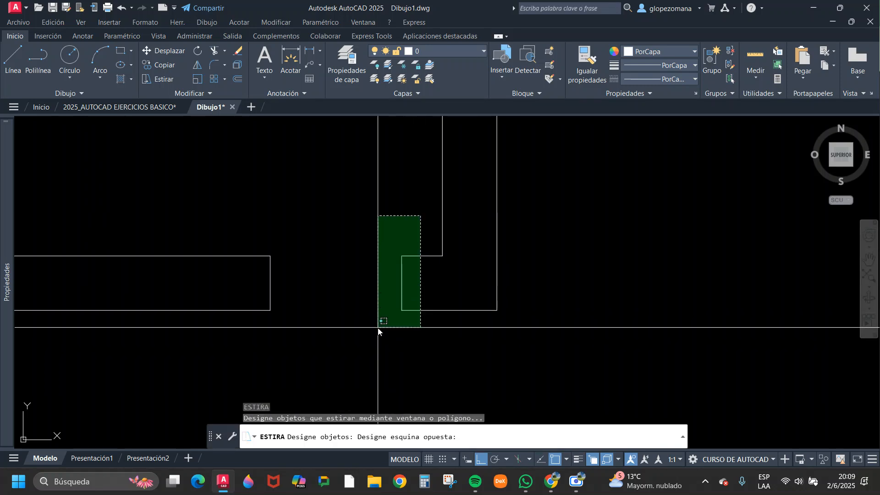
{"action": "left_click", "coordinate": [381, 321]}
{"action": "key", "text": "Return"}
{"action": "left_click", "coordinate": [403, 257]}
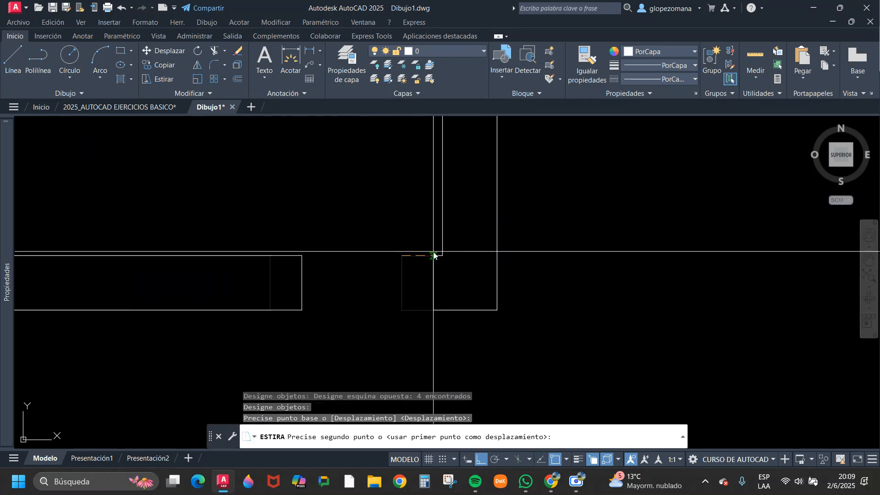
{"action": "scroll", "coordinate": [434, 255], "scroll_direction": "up", "scroll_amount": 2}
{"action": "right_click", "coordinate": [441, 259], "text": "shift"}
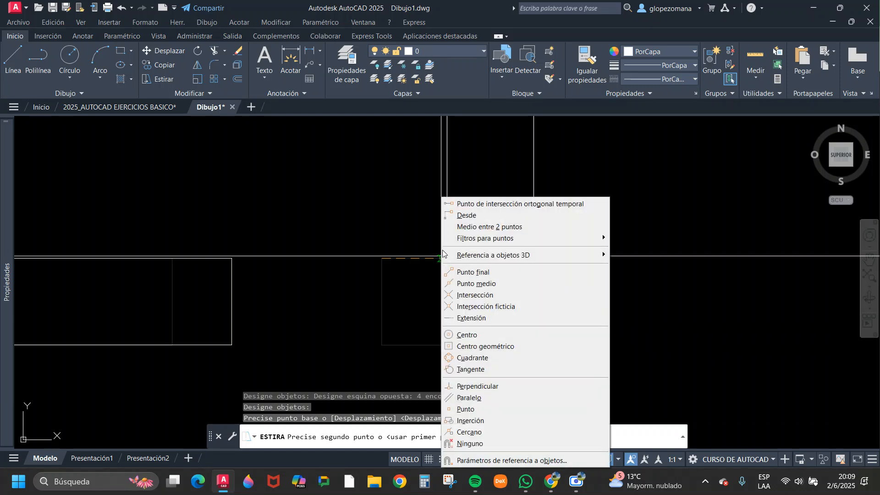
{"action": "left_click", "coordinate": [459, 216]}
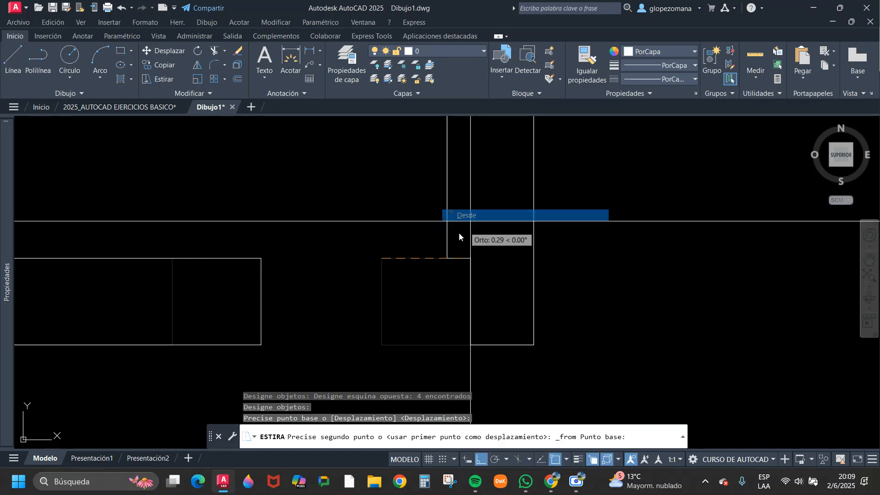
{"action": "left_click", "coordinate": [445, 260]}
{"action": "type", "text": ".05"}
{"action": "key", "text": "Return"}
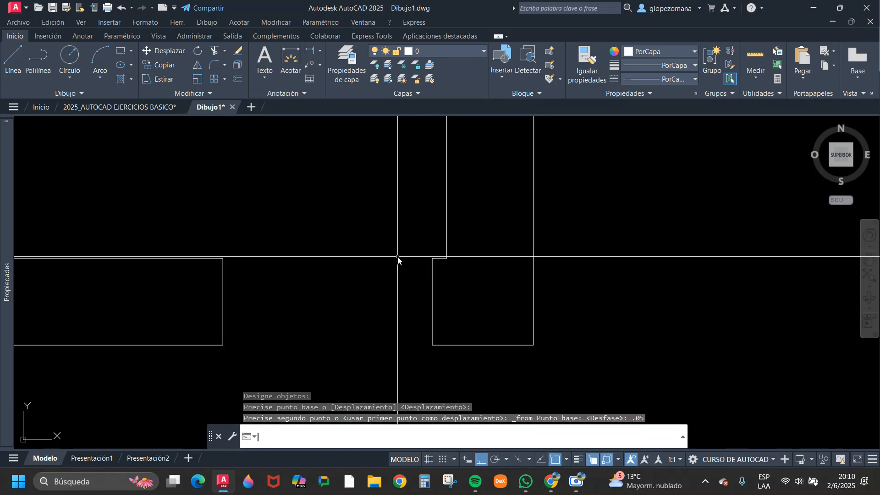
{"action": "scroll", "coordinate": [458, 278], "scroll_direction": "down", "scroll_amount": 4}
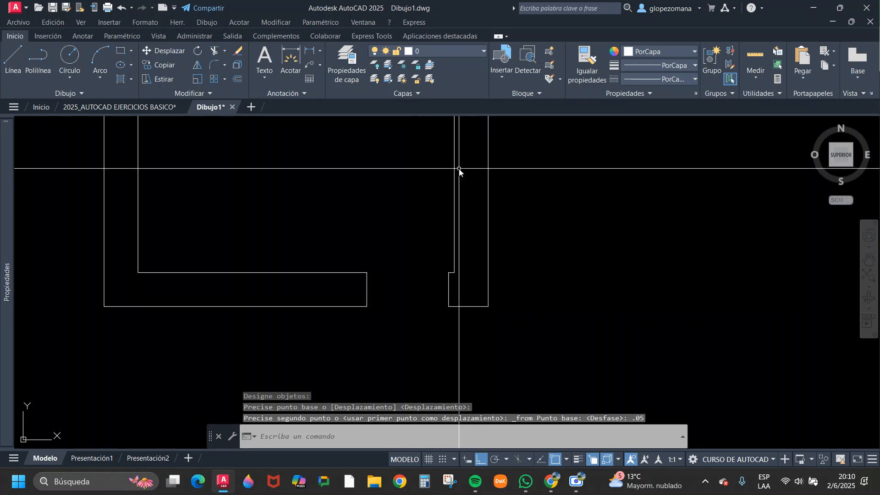
{"action": "scroll", "coordinate": [430, 283], "scroll_direction": "up", "scroll_amount": 4}
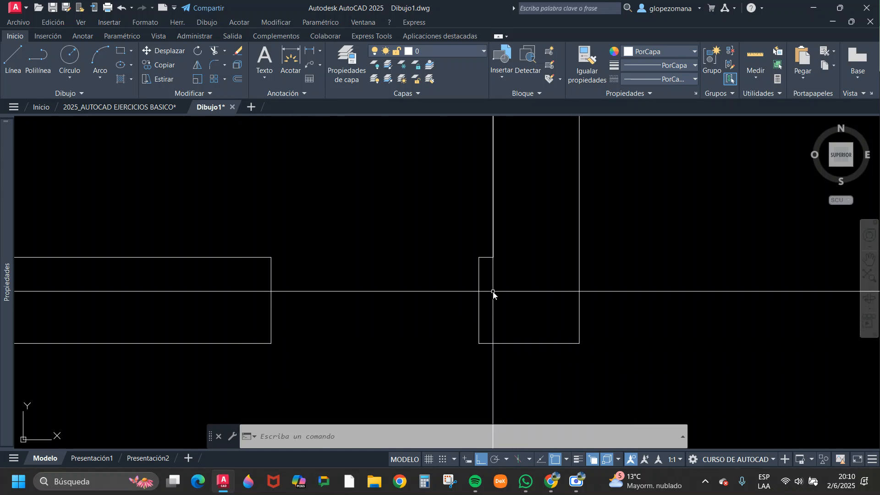
{"action": "scroll", "coordinate": [490, 296], "scroll_direction": "down", "scroll_amount": 4}
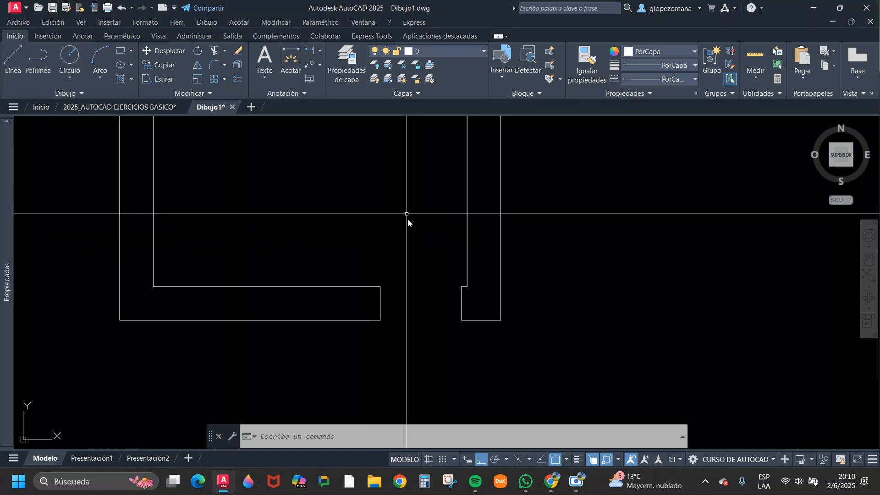
{"action": "scroll", "coordinate": [466, 347], "scroll_direction": "down", "scroll_amount": 4}
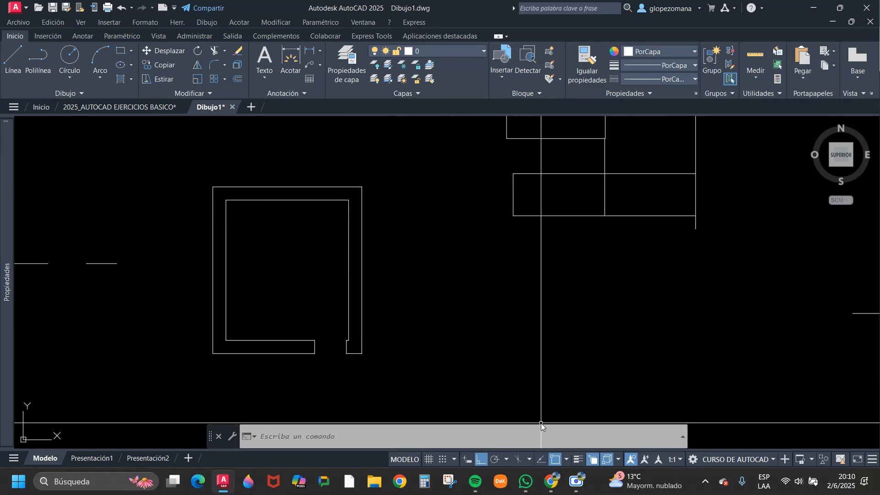
{"action": "scroll", "coordinate": [328, 202], "scroll_direction": "down", "scroll_amount": 5}
{"action": "scroll", "coordinate": [180, 195], "scroll_direction": "up", "scroll_amount": 5}
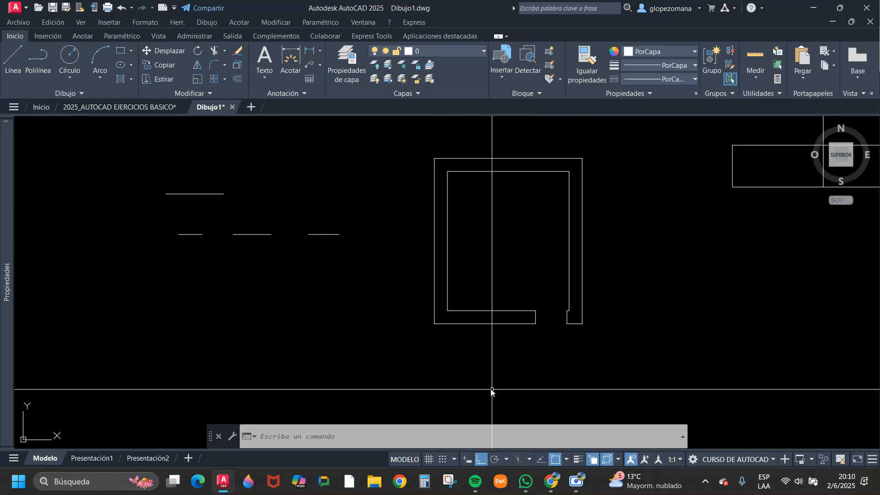
Switch to the DAPC-05 editing commands PDF in Chrome and review the rectangular, polar and path array sections through to the Move command.
{"action": "mouse_move", "coordinate": [553, 488]}
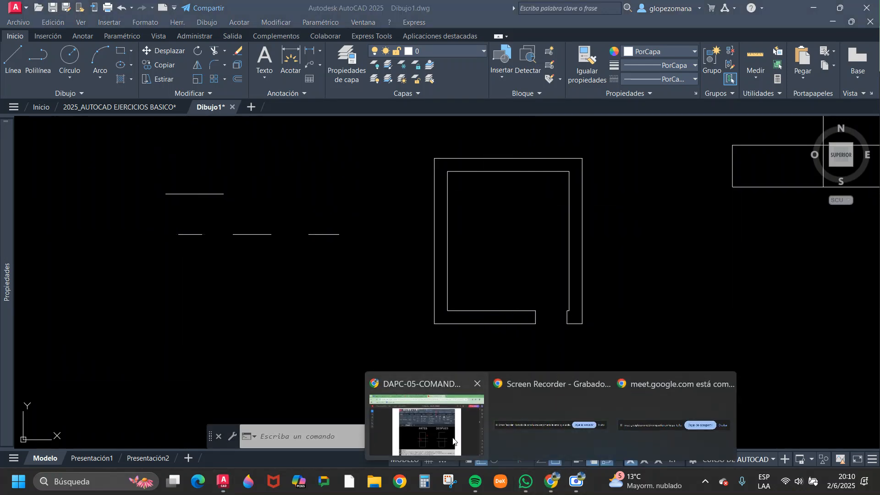
{"action": "left_click", "coordinate": [426, 422]}
{"action": "scroll", "coordinate": [440, 236], "scroll_direction": "down", "scroll_amount": 3}
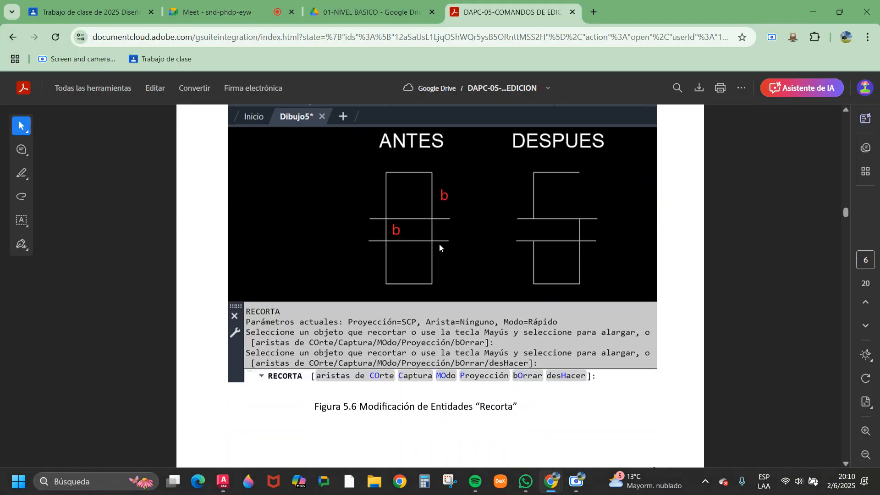
{"action": "scroll", "coordinate": [440, 250], "scroll_direction": "down", "scroll_amount": 4}
{"action": "scroll", "coordinate": [438, 252], "scroll_direction": "down", "scroll_amount": 4}
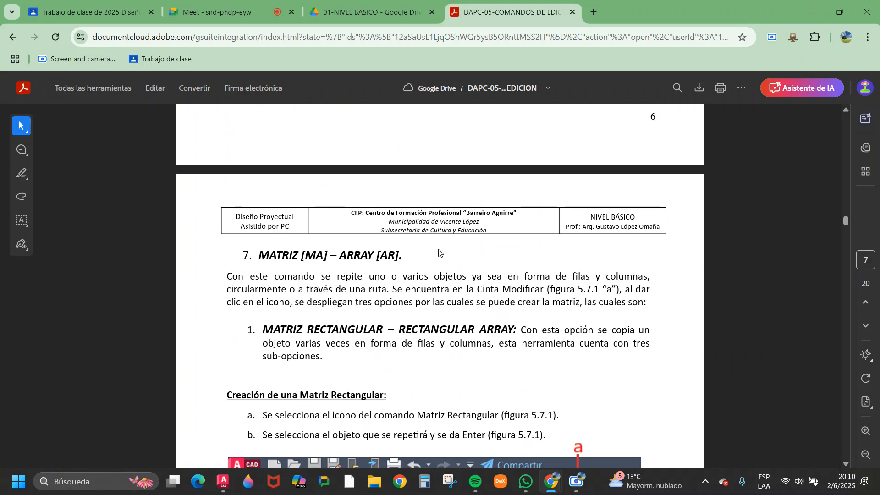
{"action": "scroll", "coordinate": [438, 252], "scroll_direction": "down", "scroll_amount": 5}
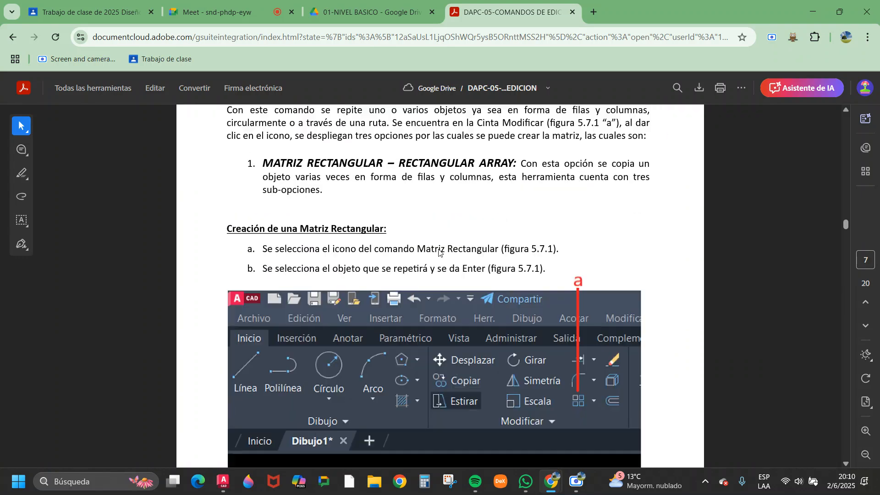
{"action": "scroll", "coordinate": [438, 250], "scroll_direction": "down", "scroll_amount": 13}
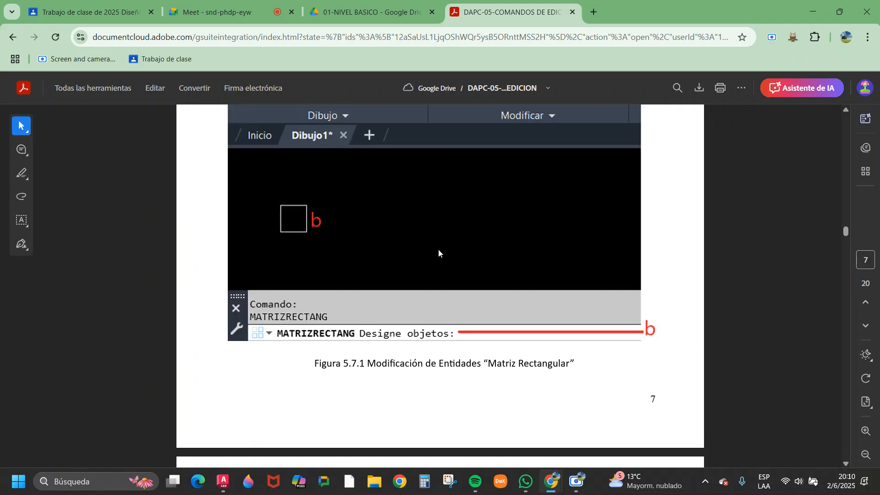
{"action": "scroll", "coordinate": [438, 253], "scroll_direction": "down", "scroll_amount": 8}
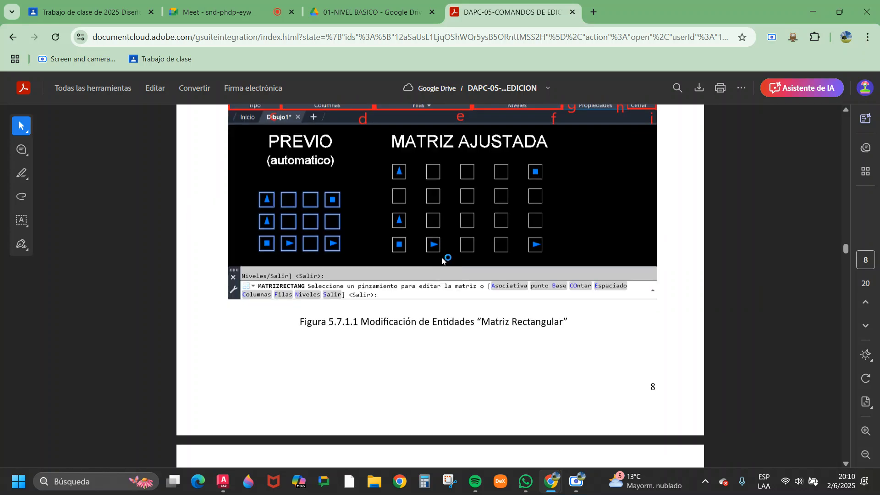
{"action": "scroll", "coordinate": [359, 310], "scroll_direction": "down", "scroll_amount": 8}
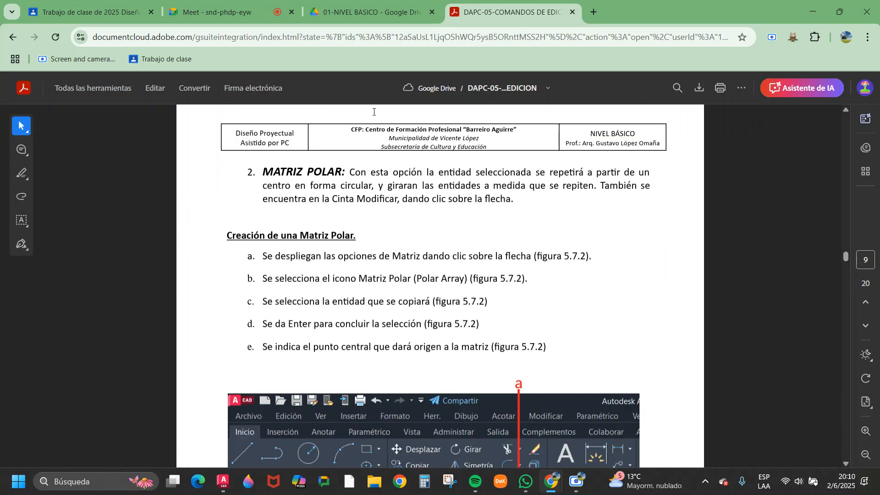
{"action": "scroll", "coordinate": [431, 290], "scroll_direction": "down", "scroll_amount": 14}
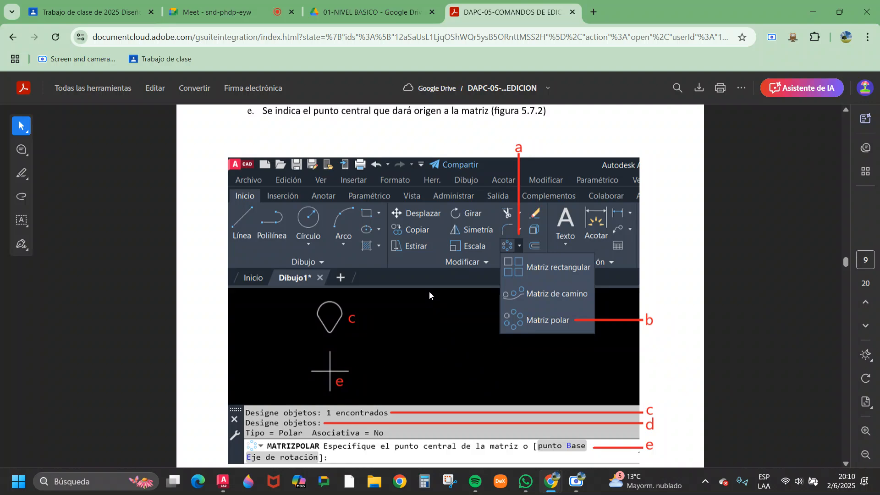
{"action": "scroll", "coordinate": [431, 290], "scroll_direction": "down", "scroll_amount": 20}
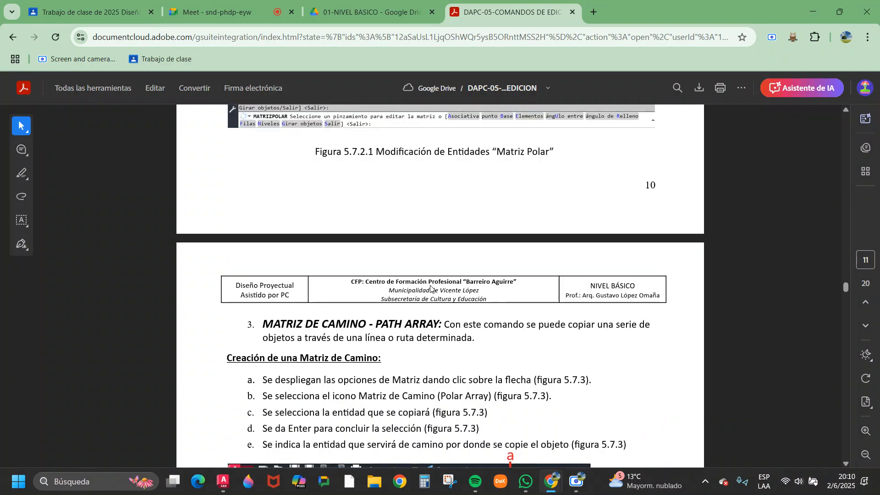
{"action": "scroll", "coordinate": [430, 285], "scroll_direction": "down", "scroll_amount": 17}
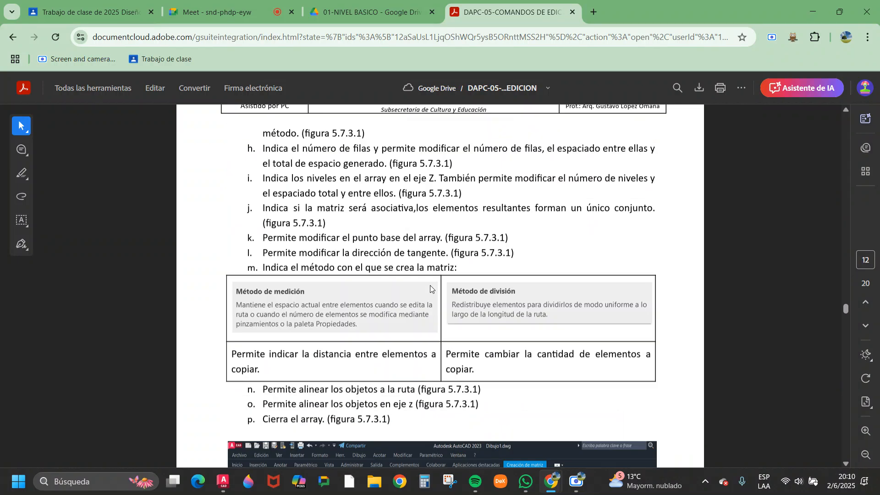
{"action": "scroll", "coordinate": [430, 286], "scroll_direction": "down", "scroll_amount": 18}
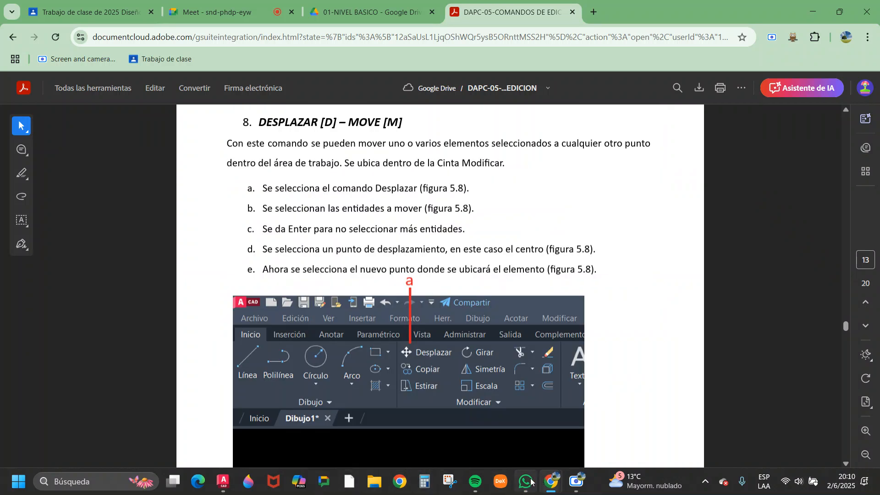
Switch back to AutoCAD, open the 2025_AUTOCAD EJERCICIOS BASICO drawing and examine the Unit 5 Exercise 1 sheet's command list and figures.
{"action": "mouse_move", "coordinate": [549, 483]}
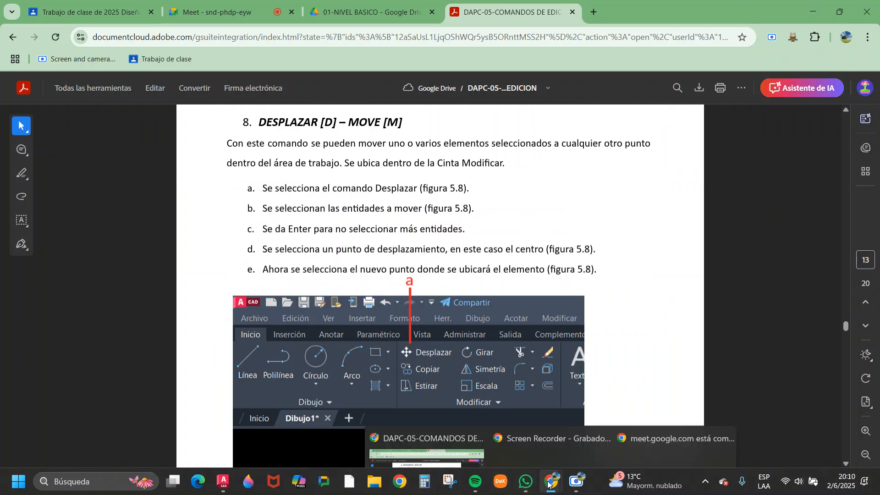
{"action": "left_click", "coordinate": [223, 482]}
{"action": "left_click", "coordinate": [129, 107]}
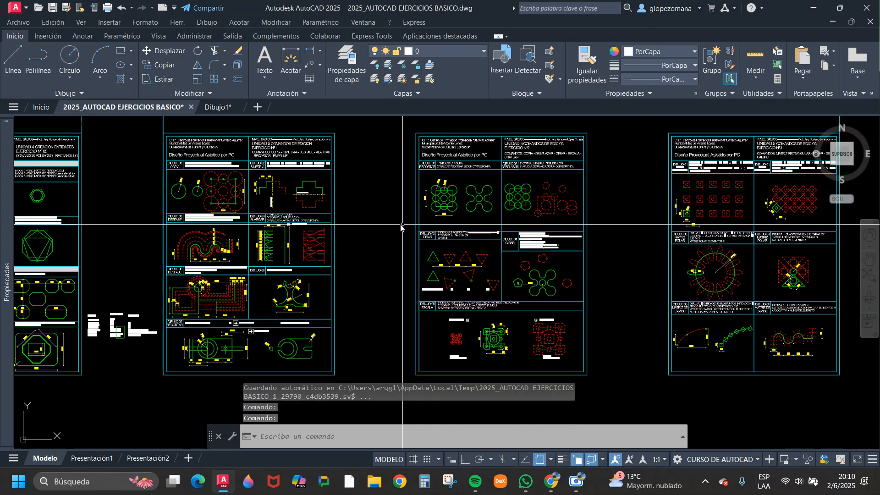
{"action": "scroll", "coordinate": [543, 207], "scroll_direction": "up", "scroll_amount": 3}
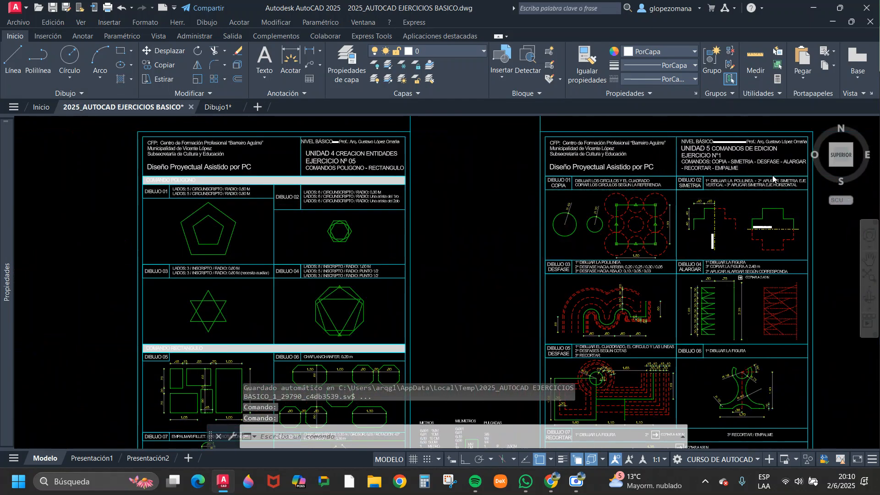
{"action": "scroll", "coordinate": [580, 233], "scroll_direction": "up", "scroll_amount": 2}
{"action": "scroll", "coordinate": [580, 232], "scroll_direction": "down", "scroll_amount": 6}
{"action": "scroll", "coordinate": [580, 233], "scroll_direction": "up", "scroll_amount": 8}
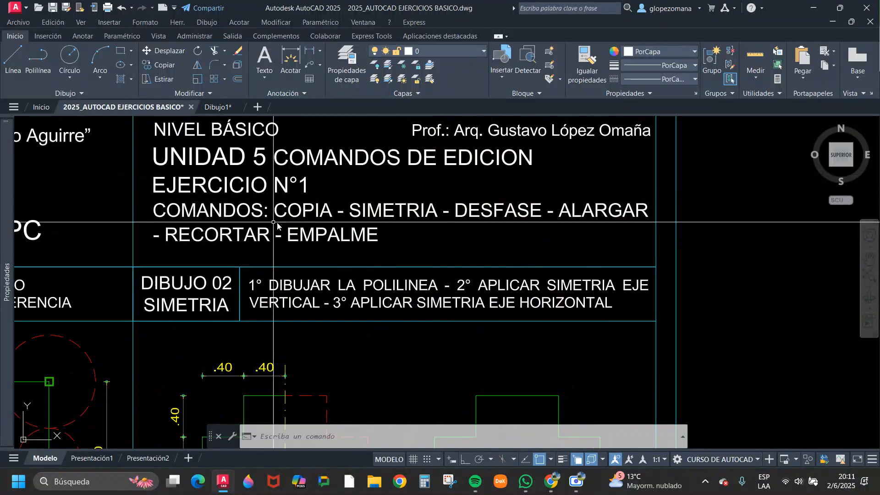
{"action": "scroll", "coordinate": [429, 225], "scroll_direction": "down", "scroll_amount": 4}
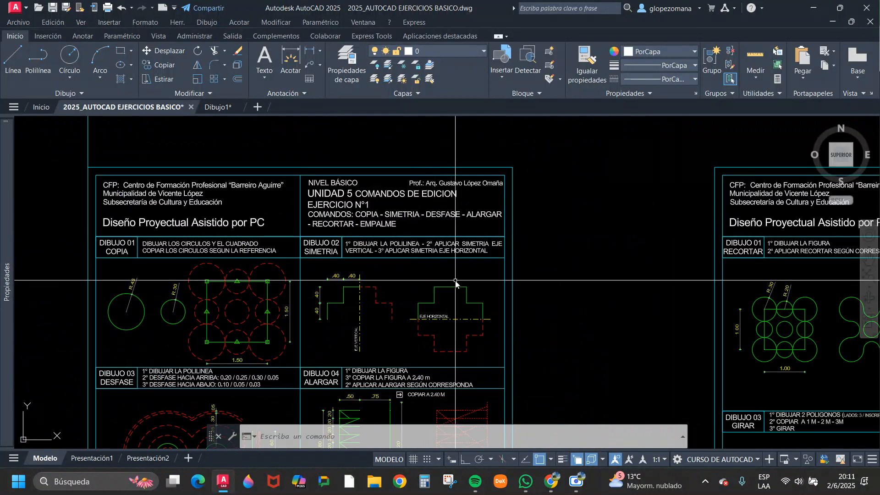
{"action": "scroll", "coordinate": [396, 221], "scroll_direction": "up", "scroll_amount": 2}
{"action": "scroll", "coordinate": [399, 220], "scroll_direction": "down", "scroll_amount": 4}
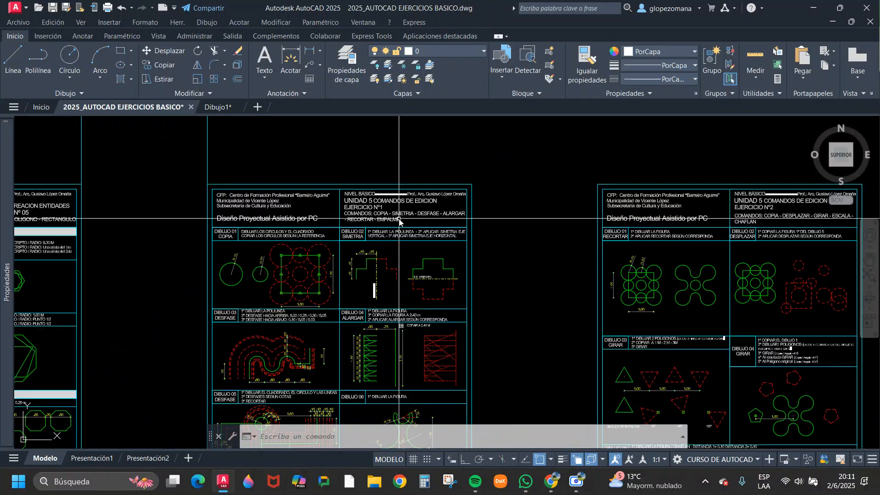
Examine the Unit 4 exercise sheets, especially the rectangle exercises with chamfer, fillet and rotation in Dibujo 06, 07 and 08.
{"action": "middle_click_drag", "start_coordinate": [286, 259], "coordinate": [745, 161]}
{"action": "middle_click_drag", "start_coordinate": [368, 238], "coordinate": [787, 236]}
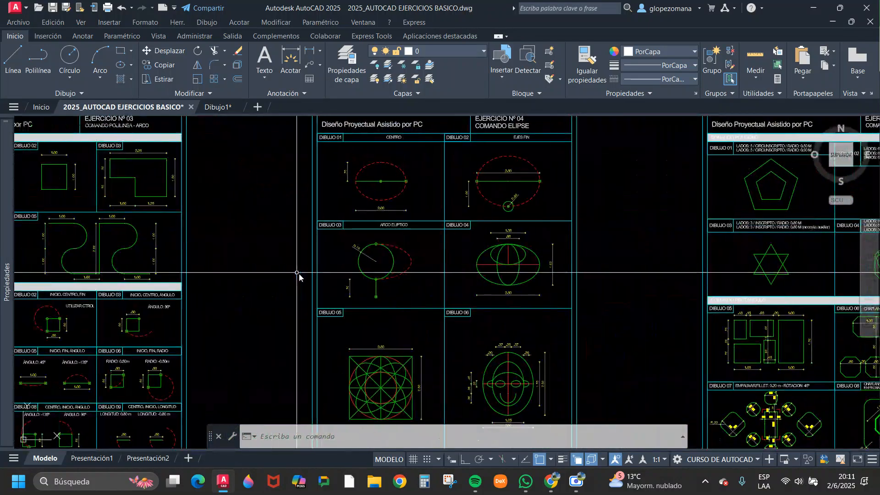
{"action": "scroll", "coordinate": [590, 236], "scroll_direction": "down", "scroll_amount": 5}
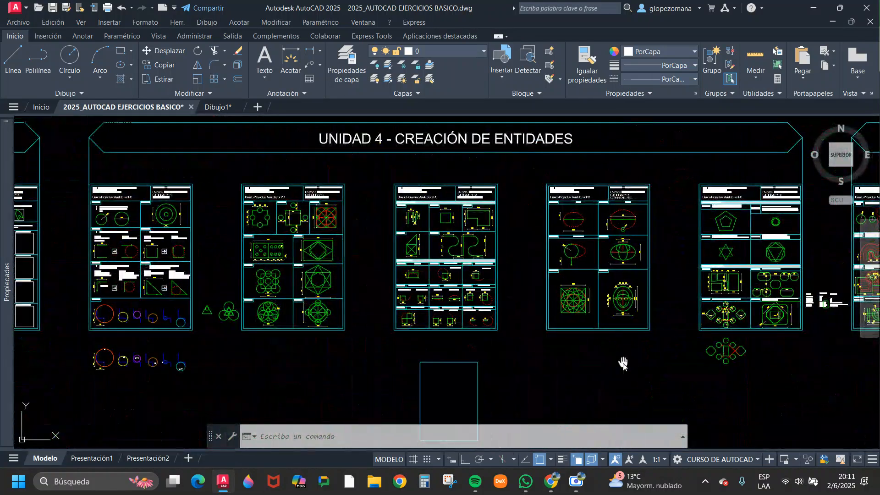
{"action": "mouse_move", "coordinate": [622, 362]}
{"action": "middle_mouse_down"}
{"action": "mouse_move", "coordinate": [466, 336]}
{"action": "mouse_move", "coordinate": [401, 301]}
{"action": "middle_mouse_up"}
{"action": "middle_click_drag", "start_coordinate": [501, 310], "coordinate": [558, 311]}
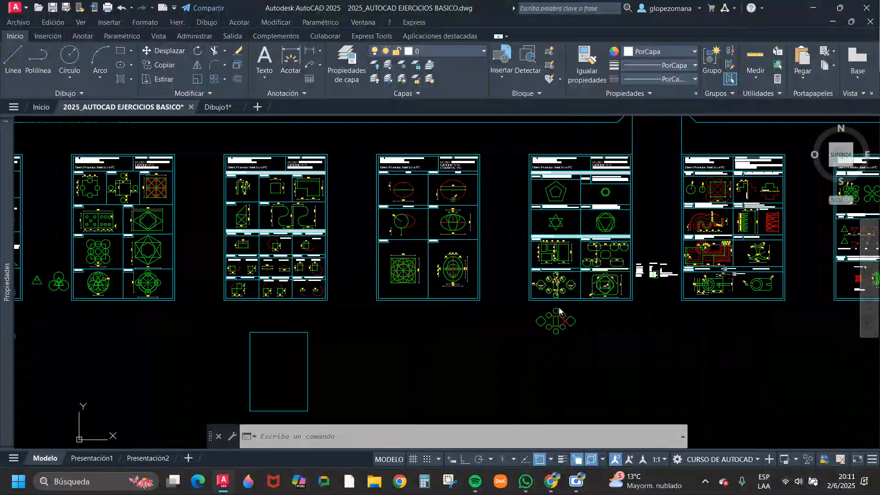
{"action": "scroll", "coordinate": [612, 277], "scroll_direction": "up", "scroll_amount": 8}
{"action": "middle_click_drag", "start_coordinate": [642, 303], "coordinate": [587, 332]}
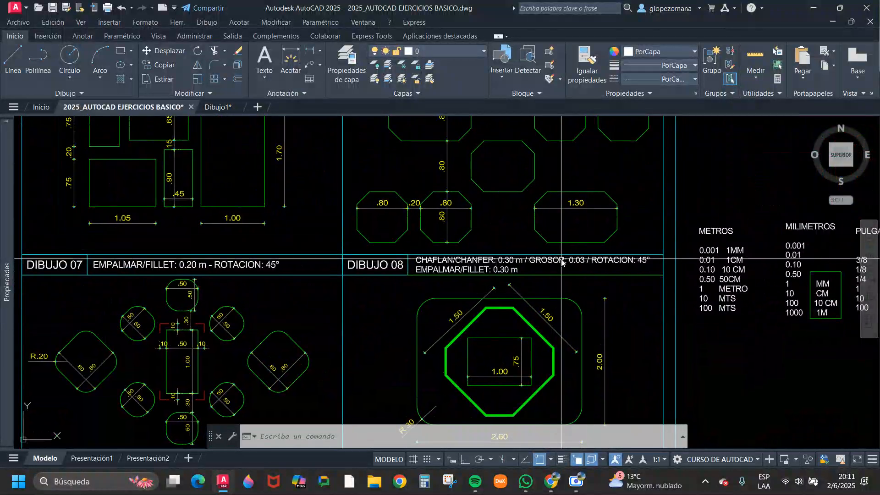
{"action": "scroll", "coordinate": [561, 258], "scroll_direction": "down", "scroll_amount": 3}
{"action": "middle_click_drag", "start_coordinate": [621, 265], "coordinate": [568, 279]}
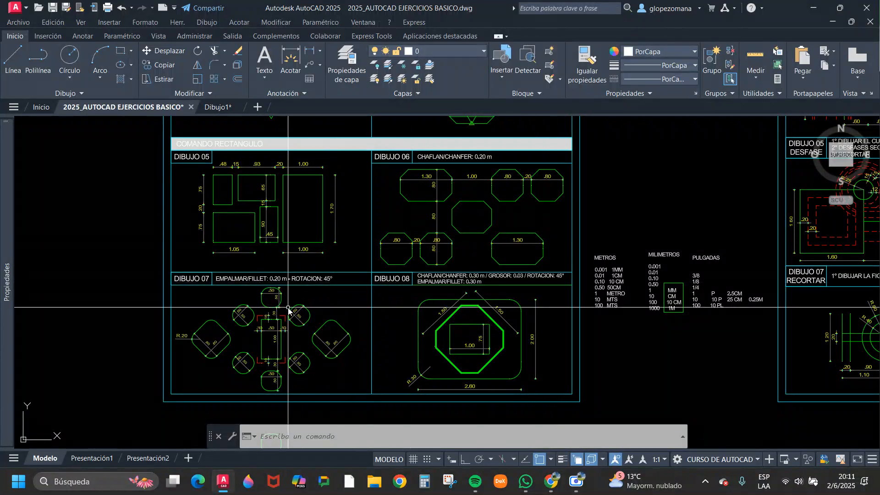
{"action": "middle_click_drag", "start_coordinate": [463, 240], "coordinate": [458, 409]}
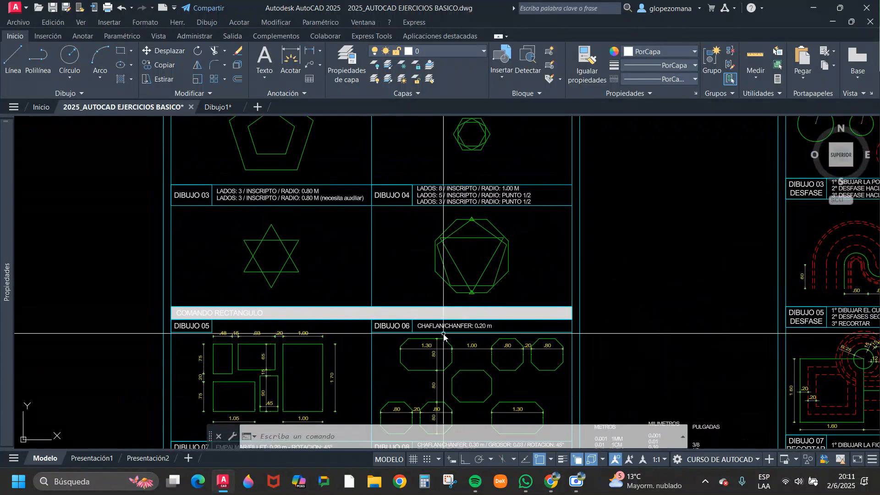
{"action": "scroll", "coordinate": [444, 336], "scroll_direction": "down", "scroll_amount": 3}
{"action": "scroll", "coordinate": [368, 265], "scroll_direction": "up", "scroll_amount": 6}
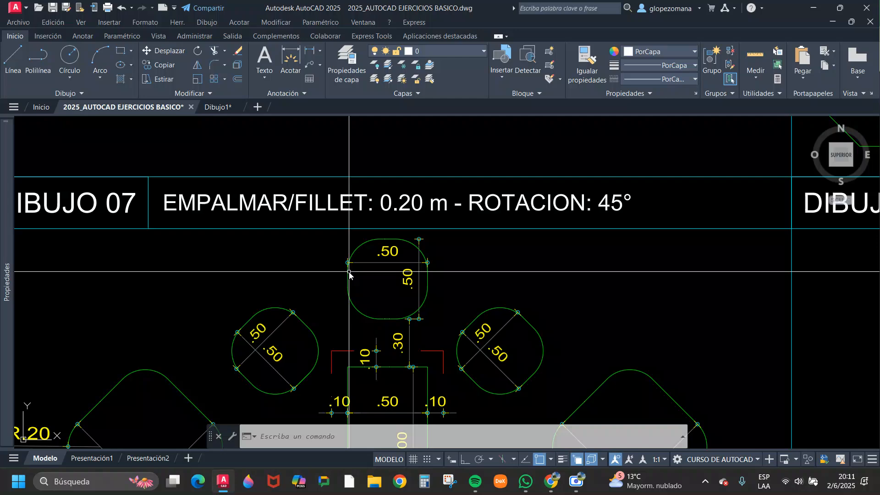
{"action": "scroll", "coordinate": [350, 274], "scroll_direction": "down", "scroll_amount": 6}
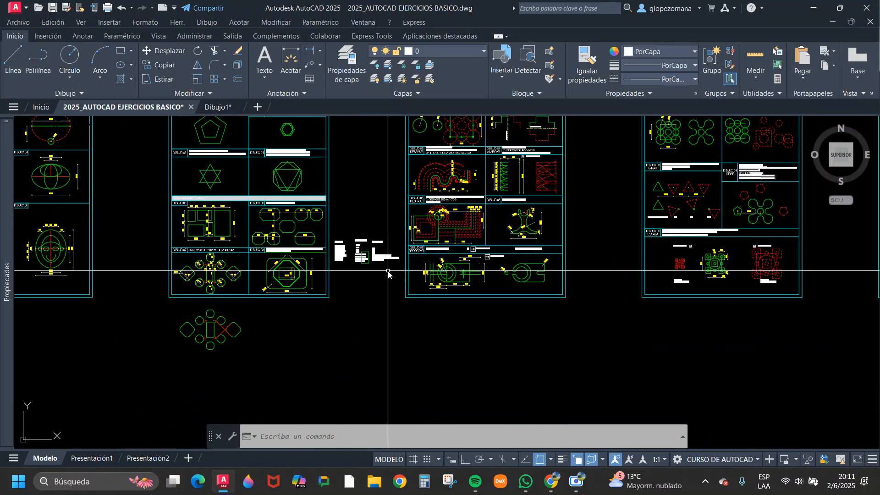
{"action": "middle_click_drag", "start_coordinate": [388, 274], "coordinate": [245, 360]}
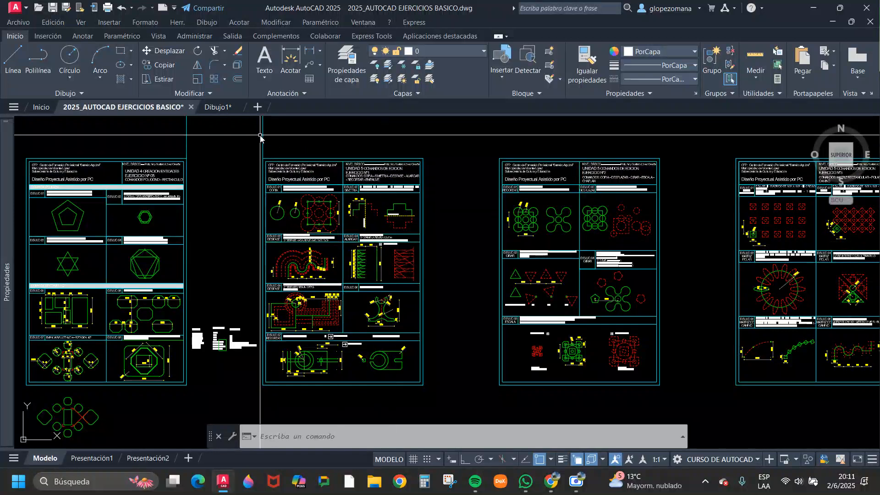
Switch to the DAPC-05 editing commands PDF in Chrome and review the Move, Rotate, Scale, Break, Join and Chamfer sections.
{"action": "mouse_move", "coordinate": [552, 487]}
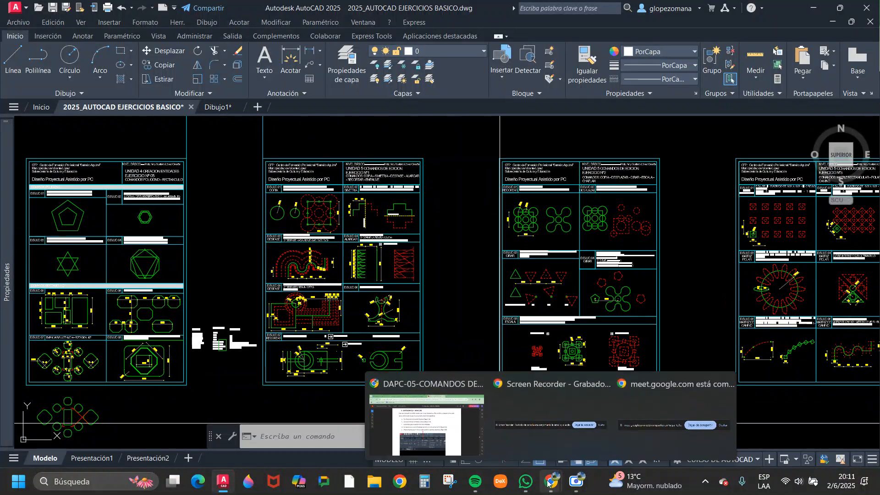
{"action": "left_click", "coordinate": [440, 426]}
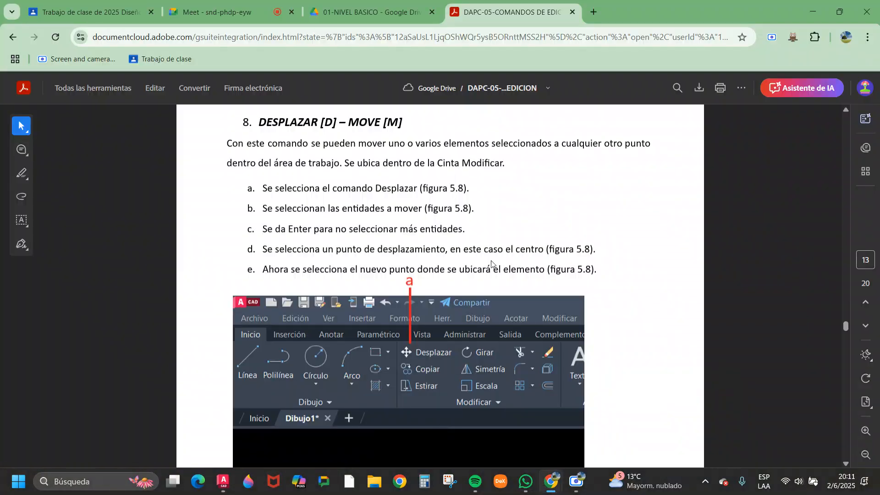
{"action": "scroll", "coordinate": [491, 264], "scroll_direction": "down", "scroll_amount": 10}
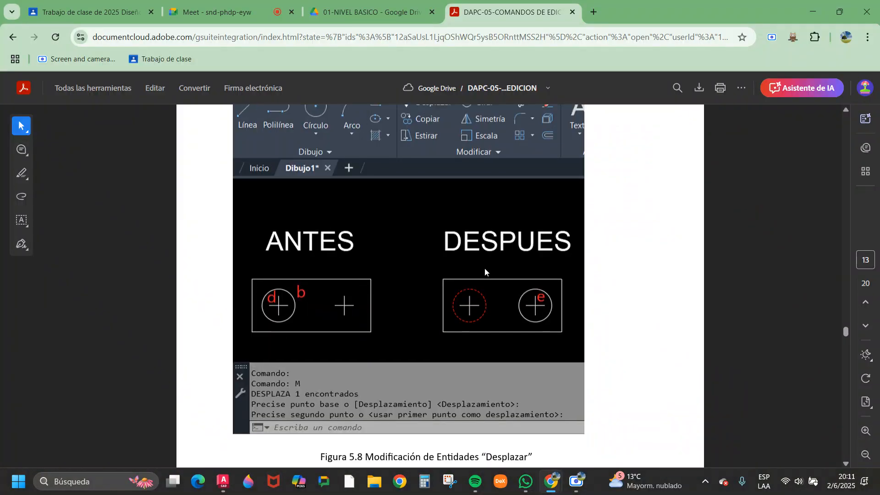
{"action": "scroll", "coordinate": [485, 273], "scroll_direction": "down", "scroll_amount": 15}
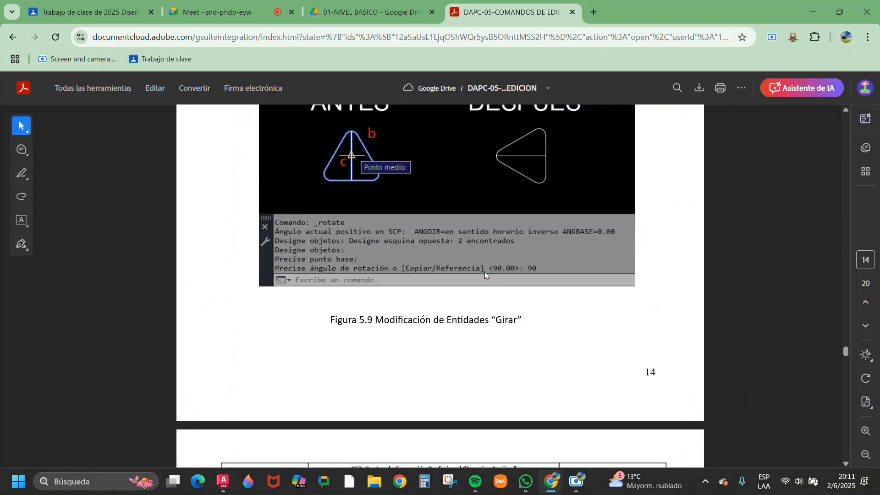
{"action": "scroll", "coordinate": [485, 273], "scroll_direction": "down", "scroll_amount": 14}
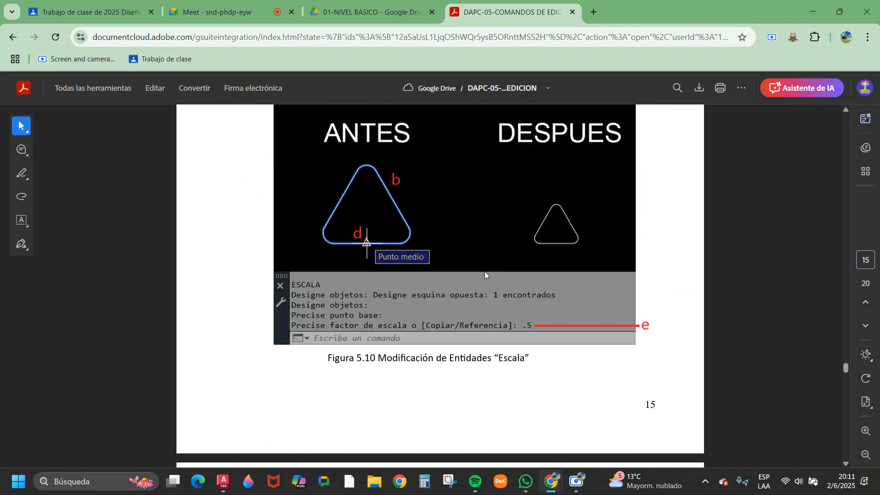
{"action": "scroll", "coordinate": [485, 273], "scroll_direction": "down", "scroll_amount": 7}
{"action": "scroll", "coordinate": [485, 274], "scroll_direction": "down", "scroll_amount": 8}
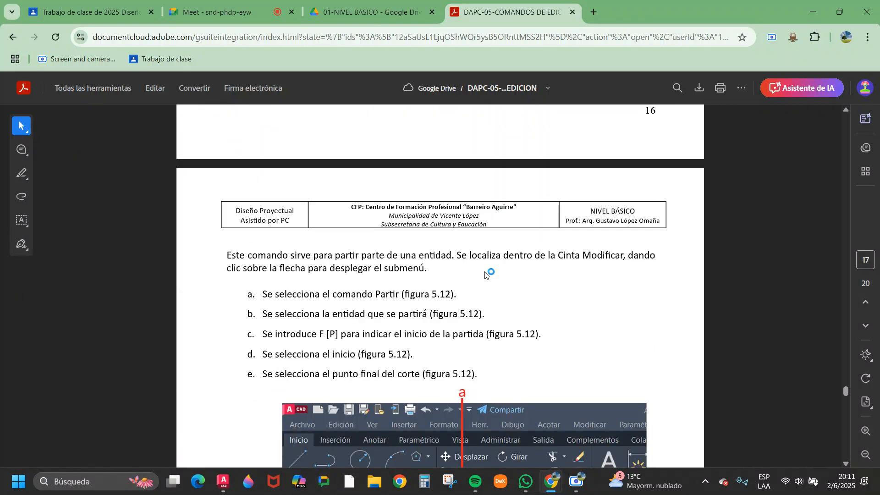
{"action": "scroll", "coordinate": [485, 273], "scroll_direction": "down", "scroll_amount": 7}
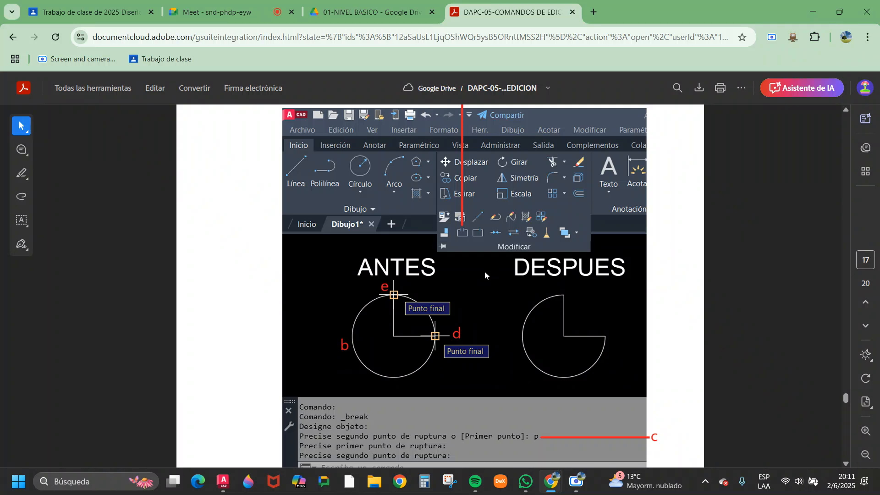
{"action": "scroll", "coordinate": [485, 274], "scroll_direction": "down", "scroll_amount": 4}
{"action": "scroll", "coordinate": [485, 274], "scroll_direction": "down", "scroll_amount": 7}
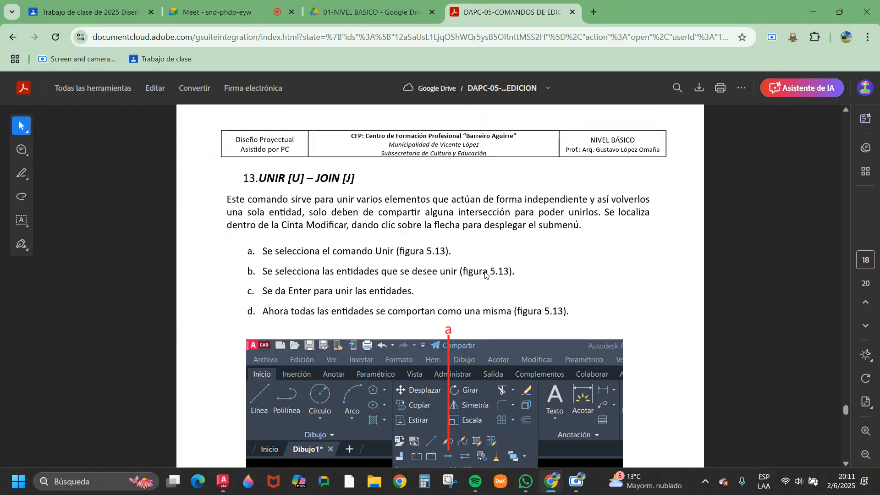
{"action": "scroll", "coordinate": [485, 273], "scroll_direction": "down", "scroll_amount": 15}
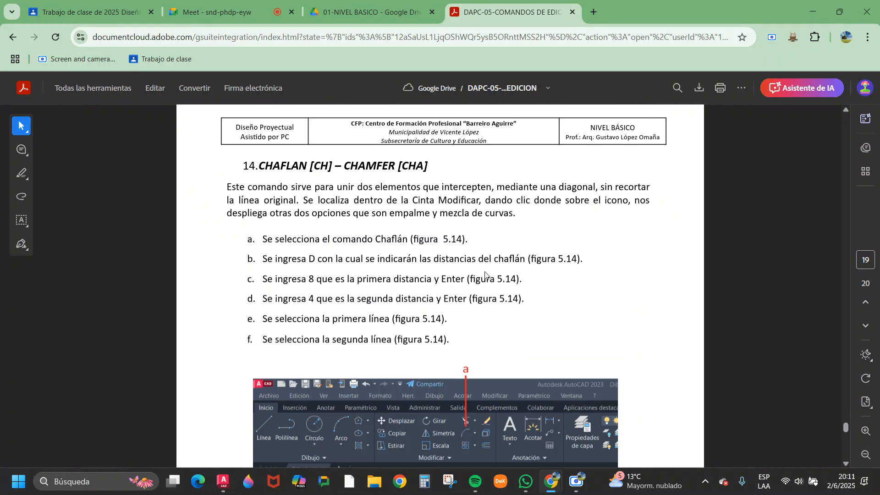
Examine the Empalme (Fillet) section on page 20, covering its steps, the radius option and the before-and-after example in figure 5.15.
{"action": "scroll", "coordinate": [485, 273], "scroll_direction": "down", "scroll_amount": 15}
{"action": "scroll", "coordinate": [485, 274], "scroll_direction": "down", "scroll_amount": 4}
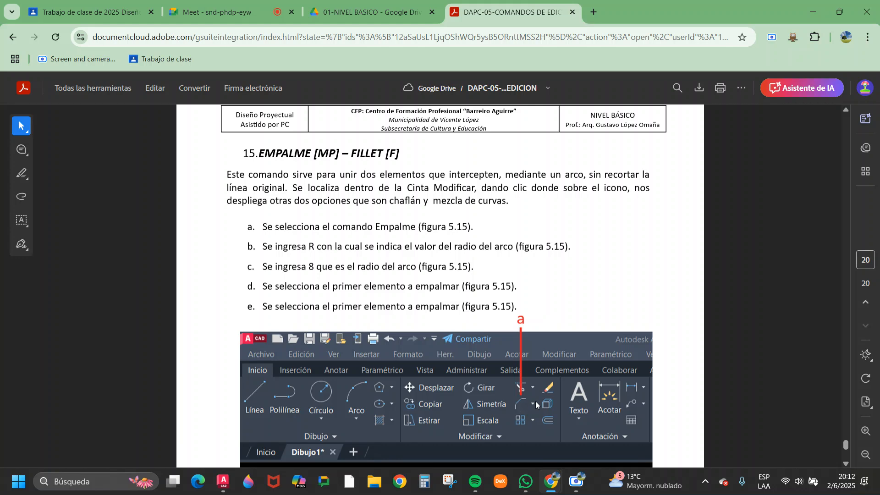
{"action": "scroll", "coordinate": [381, 236], "scroll_direction": "down", "scroll_amount": 3}
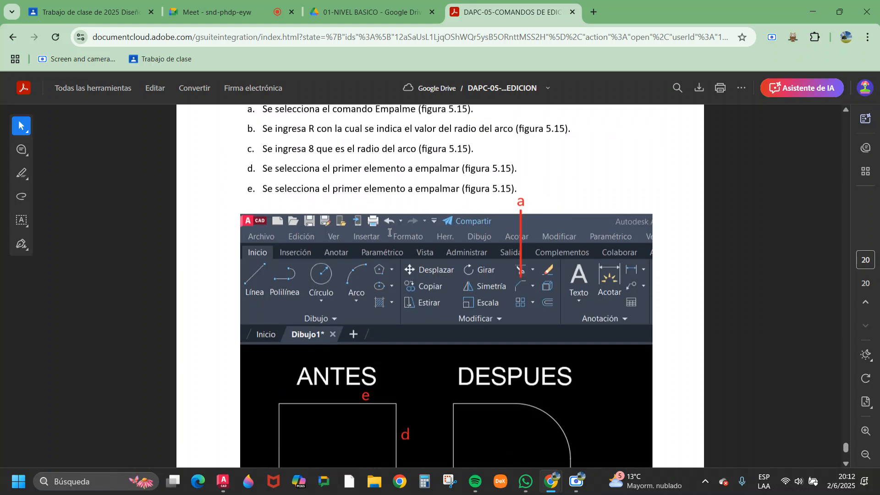
{"action": "scroll", "coordinate": [390, 232], "scroll_direction": "down", "scroll_amount": 3}
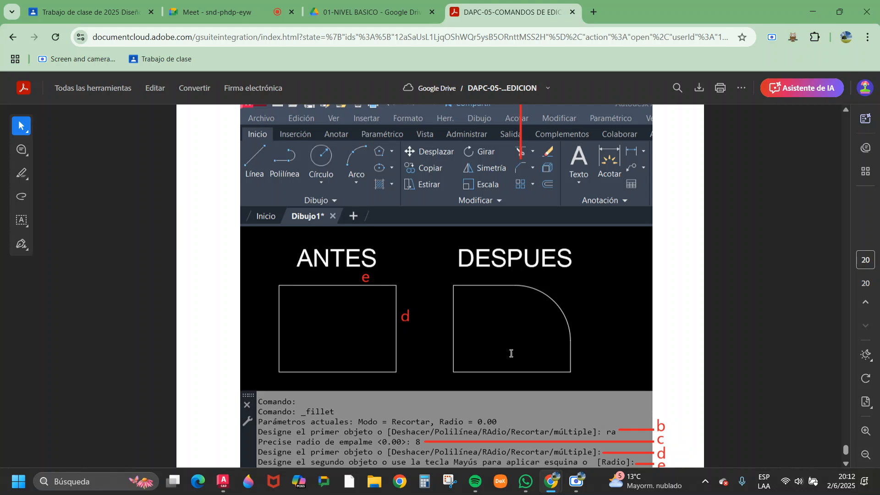
{"action": "scroll", "coordinate": [544, 333], "scroll_direction": "down", "scroll_amount": 1}
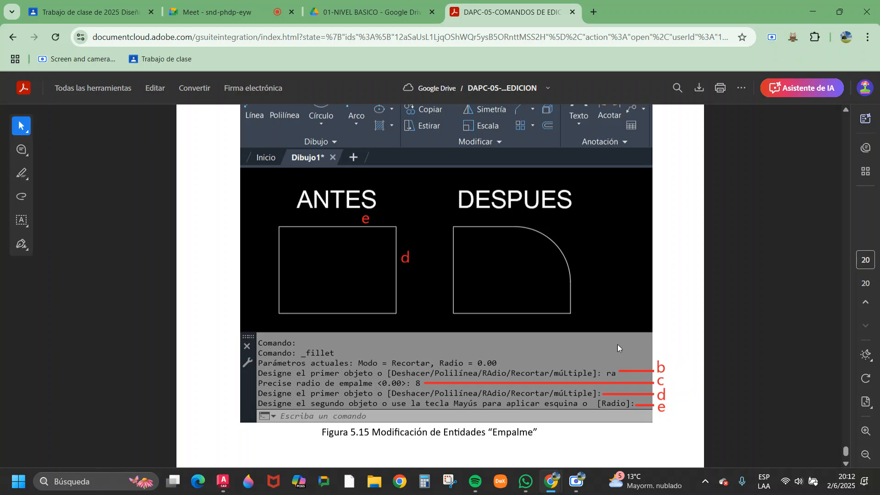
{"action": "scroll", "coordinate": [454, 314], "scroll_direction": "up", "scroll_amount": 5}
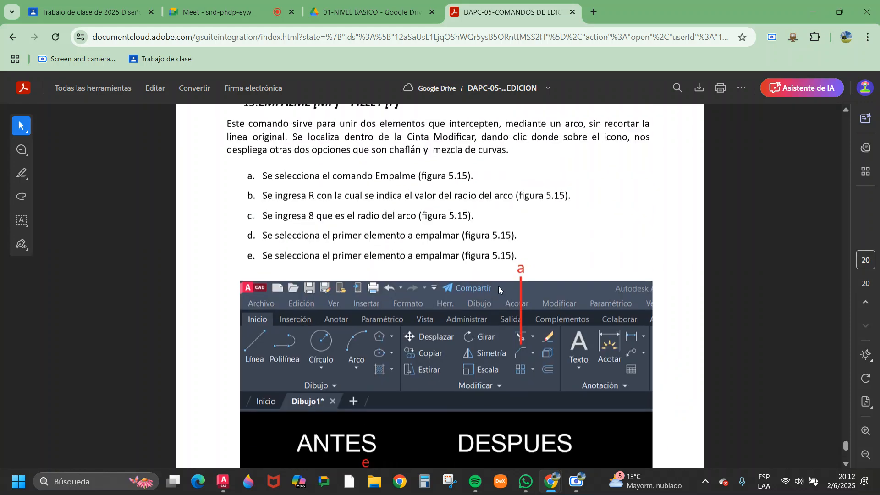
{"action": "scroll", "coordinate": [488, 260], "scroll_direction": "down", "scroll_amount": 6}
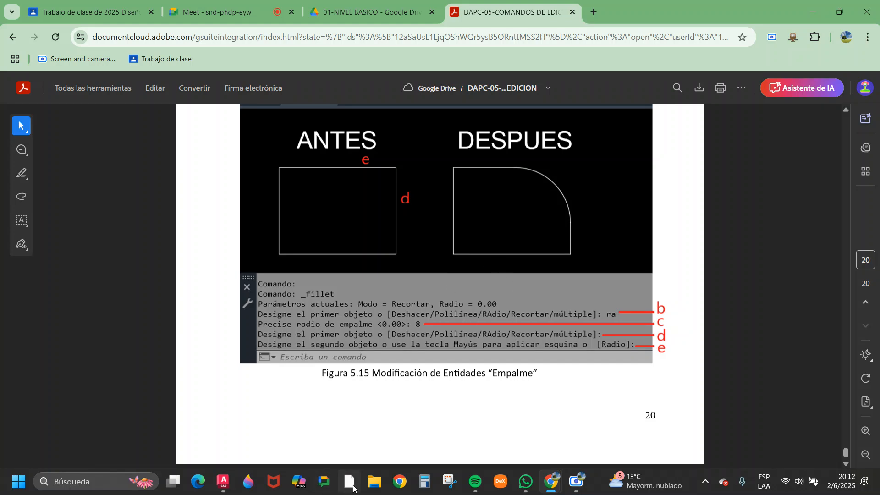
Switch to the Dibujo1 drawing in AutoCAD and draw a rectangle below the row of short horizontal lines.
{"action": "left_click", "coordinate": [223, 482]}
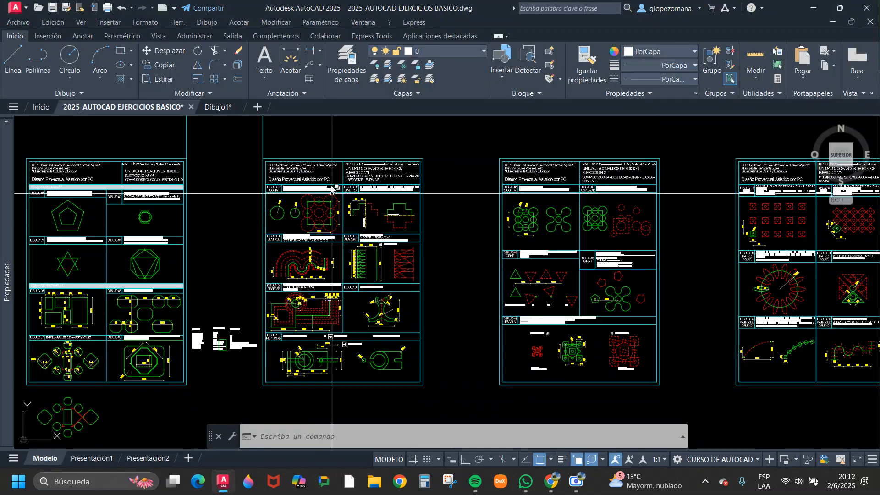
{"action": "left_click", "coordinate": [210, 107]}
{"action": "scroll", "coordinate": [413, 248], "scroll_direction": "down", "scroll_amount": 5}
{"action": "scroll", "coordinate": [383, 256], "scroll_direction": "up", "scroll_amount": 5}
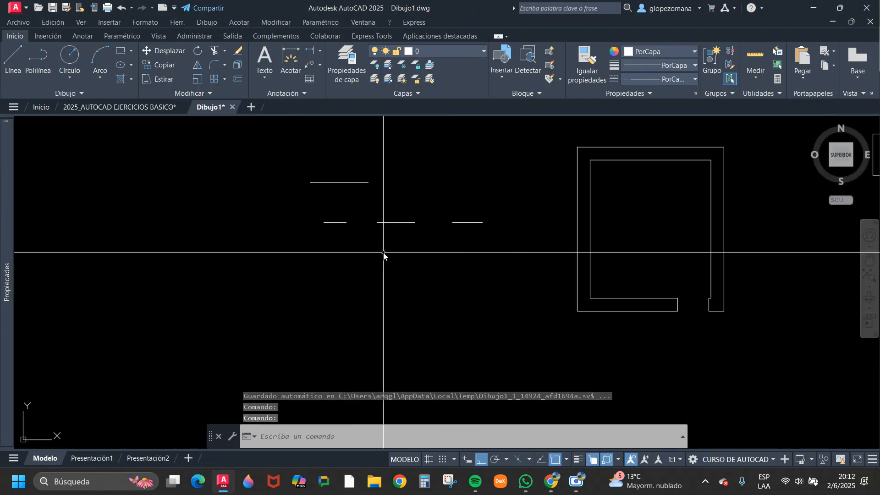
{"action": "type", "text": "rec"}
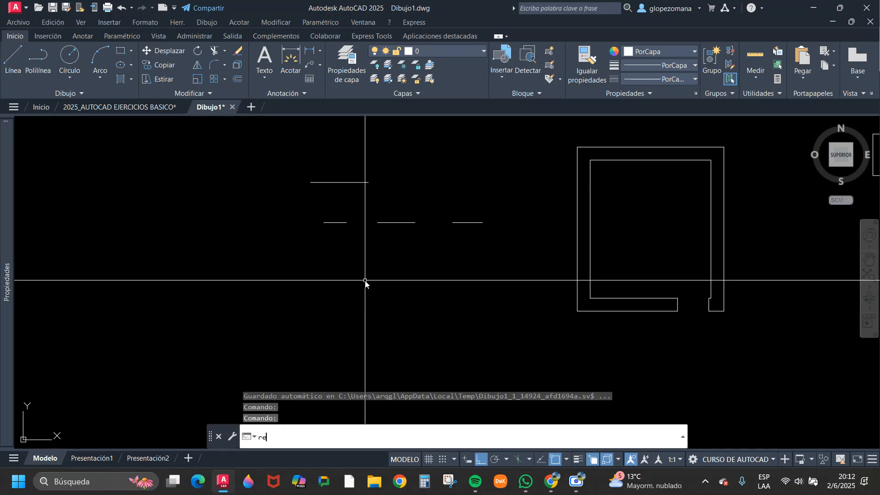
{"action": "key", "text": "Return"}
{"action": "left_click", "coordinate": [313, 272]}
{"action": "left_click", "coordinate": [391, 323]}
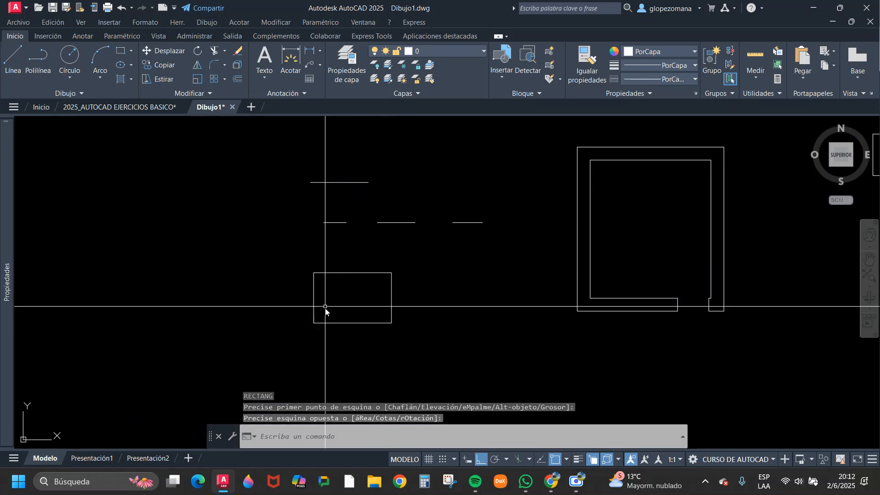
Select the new rectangle to examine whether its sides belong to one object, and clear the selection.
{"action": "scroll", "coordinate": [334, 292], "scroll_direction": "up", "scroll_amount": 4}
{"action": "left_click", "coordinate": [386, 281]}
{"action": "left_click", "coordinate": [351, 225]}
{"action": "scroll", "coordinate": [447, 213], "scroll_direction": "down", "scroll_amount": 3}
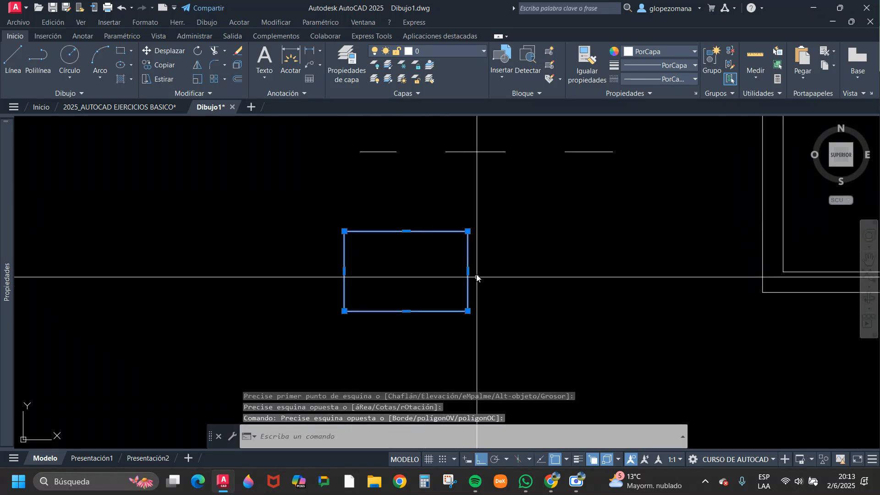
{"action": "key", "text": "Escape"}
{"action": "mouse_move", "coordinate": [388, 283]}
{"action": "middle_mouse_down"}
{"action": "mouse_move", "coordinate": [320, 257]}
{"action": "mouse_move", "coordinate": [405, 259]}
{"action": "mouse_move", "coordinate": [417, 242]}
{"action": "middle_mouse_up"}
{"action": "key", "text": "Escape"}
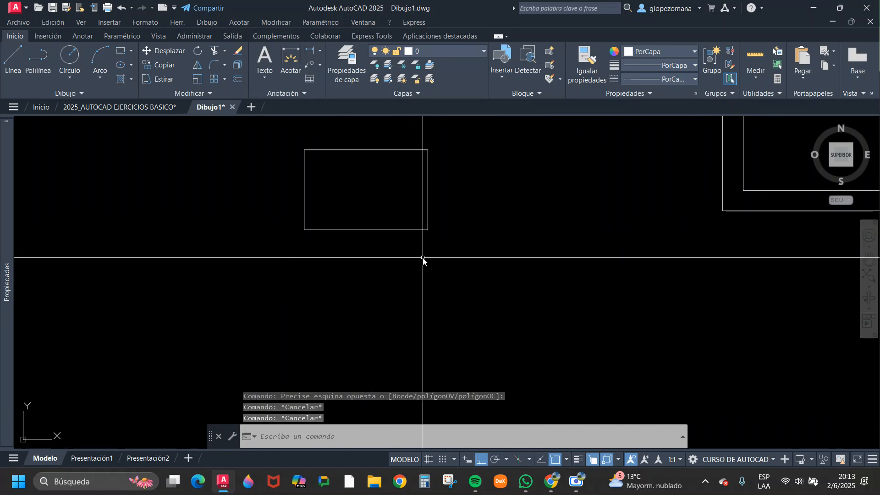
Draw the top and right sides of a second rectangle with separate lines below the first one.
{"action": "type", "text": "l"}
{"action": "key", "text": "Return"}
{"action": "left_click", "coordinate": [303, 282]}
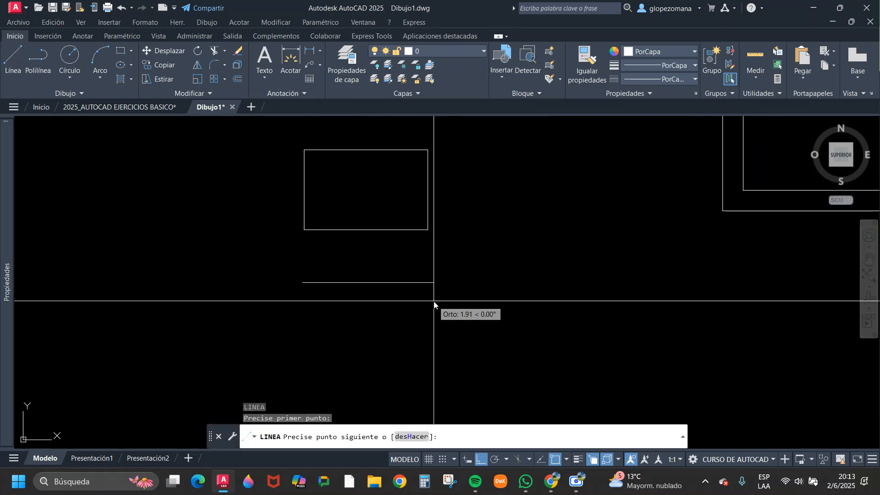
{"action": "left_click", "coordinate": [422, 298]}
{"action": "left_click", "coordinate": [423, 371]}
{"action": "key", "text": "Escape"}
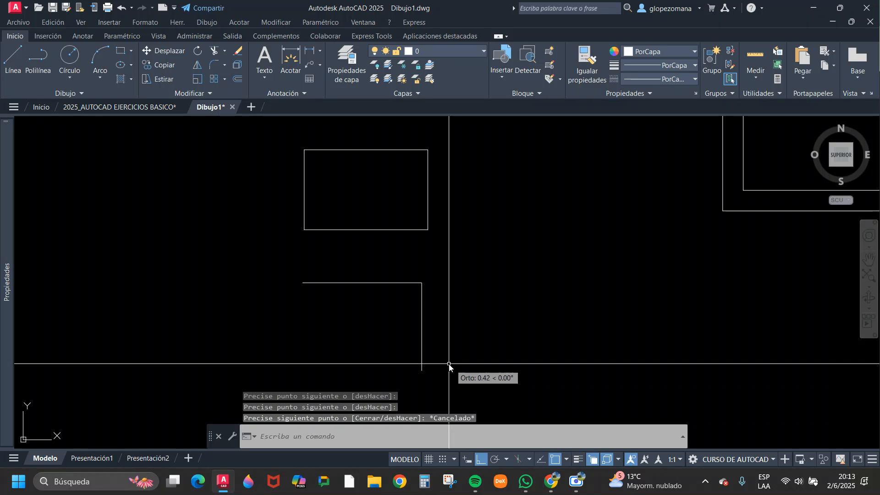
Draw the bottom and left sides of the second rectangle as lines that overshoot their lower-left crossing.
{"action": "key", "text": "Return"}
{"action": "left_click", "coordinate": [421, 371]}
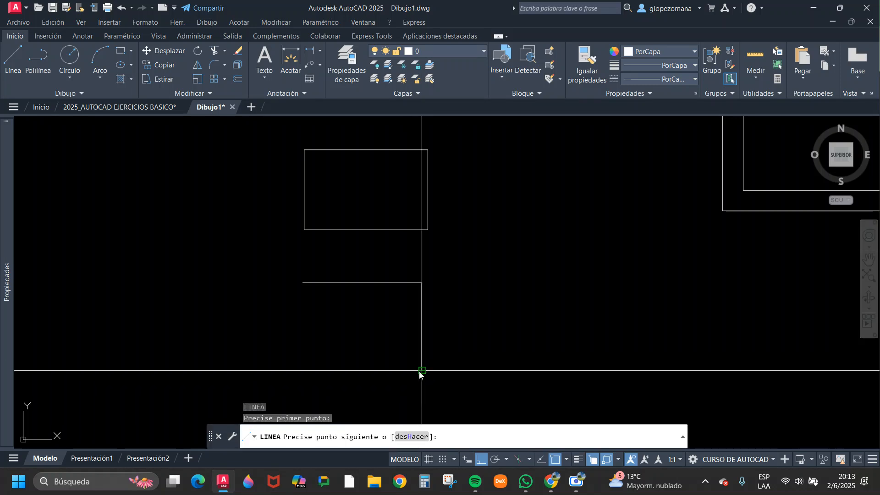
{"action": "left_click", "coordinate": [268, 370]}
{"action": "key", "text": "Escape"}
{"action": "key", "text": "Return"}
{"action": "left_click", "coordinate": [303, 283]}
{"action": "left_click", "coordinate": [302, 380]}
{"action": "key", "text": "Escape"}
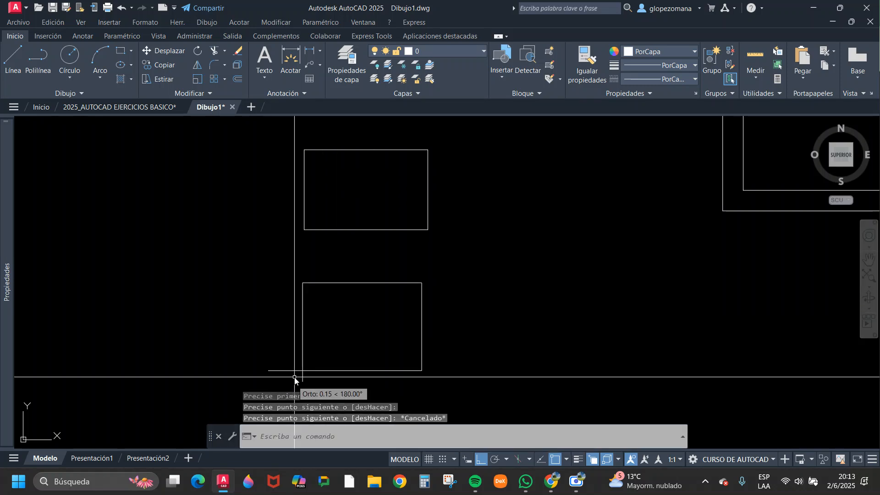
Trim the overshooting line ends at the lower rectangle's lower-left corner.
{"action": "type", "text": "tr"}
{"action": "key", "text": "Return"}
{"action": "mouse_move", "coordinate": [274, 339]}
{"action": "left_mouse_down"}
{"action": "mouse_move", "coordinate": [288, 377]}
{"action": "mouse_move", "coordinate": [316, 378]}
{"action": "left_mouse_up"}
{"action": "key", "text": "Escape"}
Compare how the lower shape's top line and the upper rectangle are selected, clearing each selection.
{"action": "left_click", "coordinate": [403, 251]}
{"action": "left_click", "coordinate": [390, 296]}
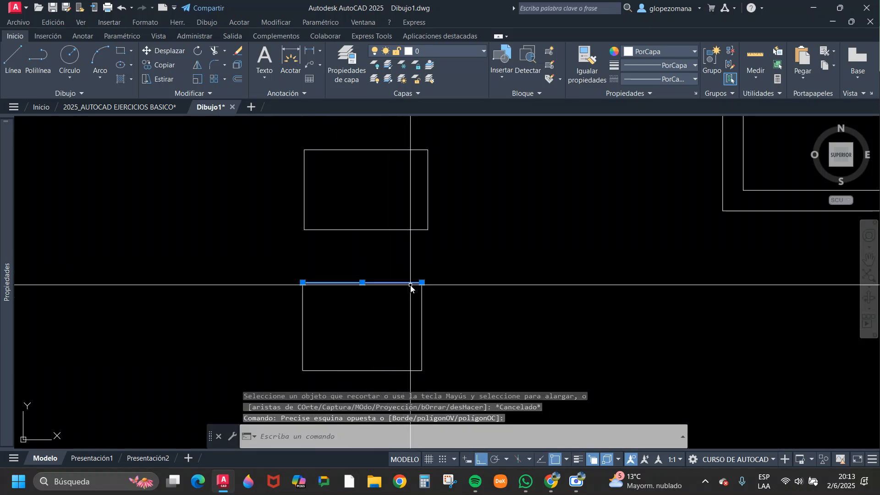
{"action": "key", "text": "Escape"}
{"action": "left_click", "coordinate": [474, 227]}
{"action": "left_click", "coordinate": [398, 179]}
{"action": "key", "text": "Escape"}
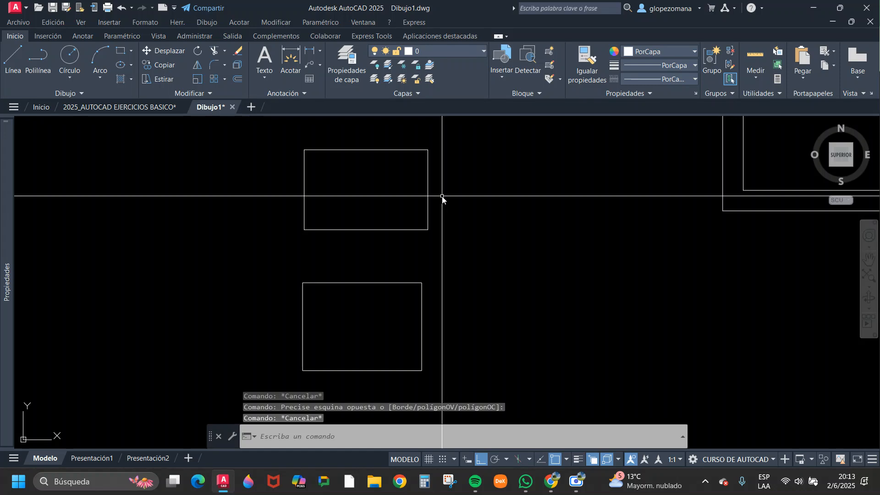
{"action": "left_click", "coordinate": [225, 66]}
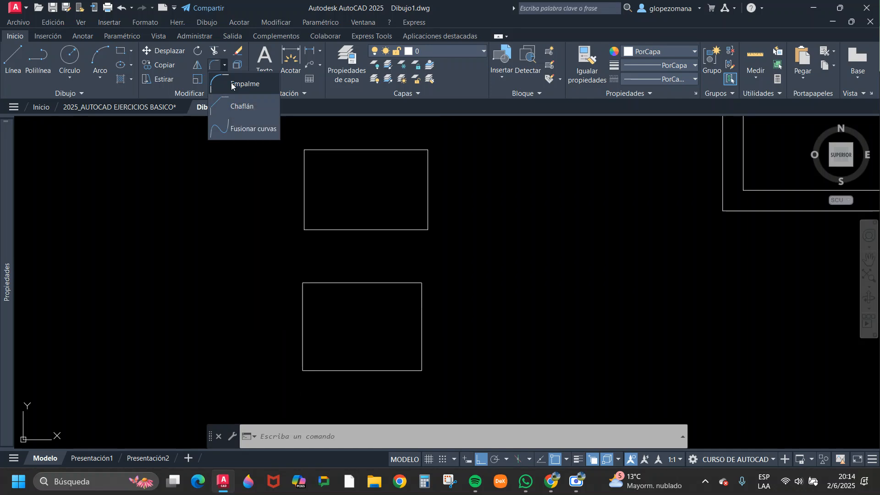
{"action": "left_click", "coordinate": [231, 85]}
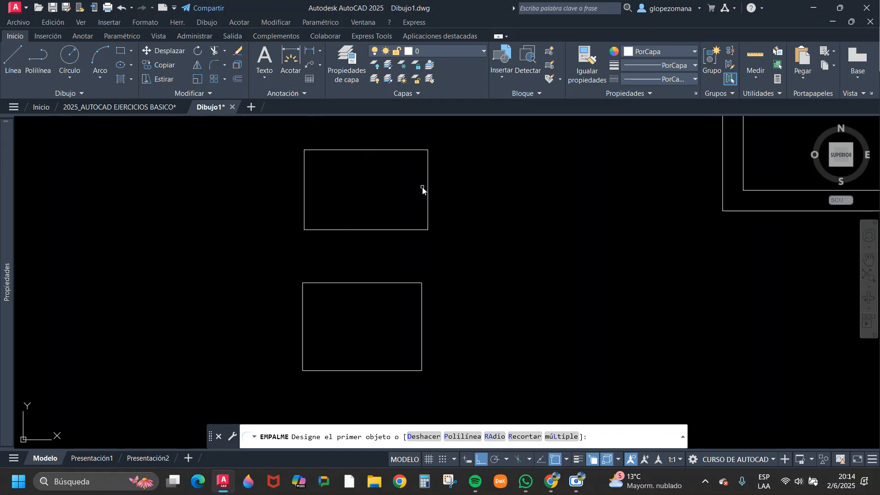
{"action": "key", "text": "Escape"}
Try Fillet on the top and right lines of the lower rectangle with the current radius.
{"action": "left_click", "coordinate": [214, 65]}
{"action": "left_click", "coordinate": [358, 283]}
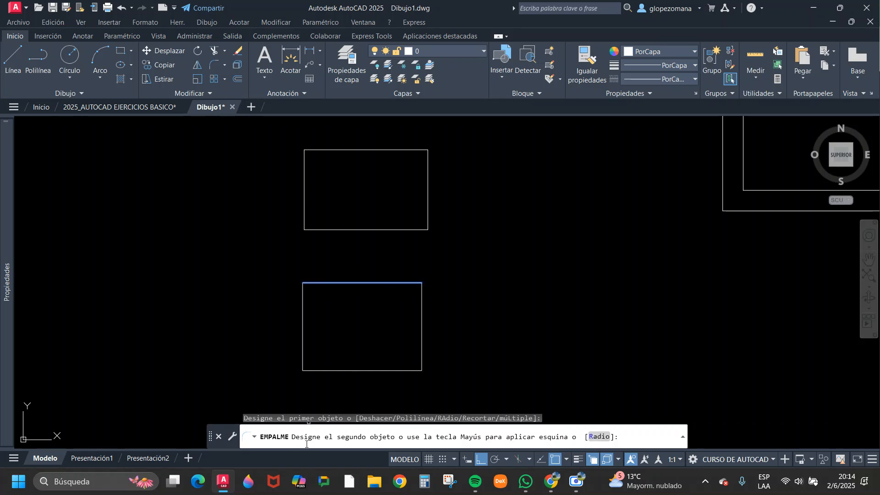
{"action": "left_click", "coordinate": [422, 328]}
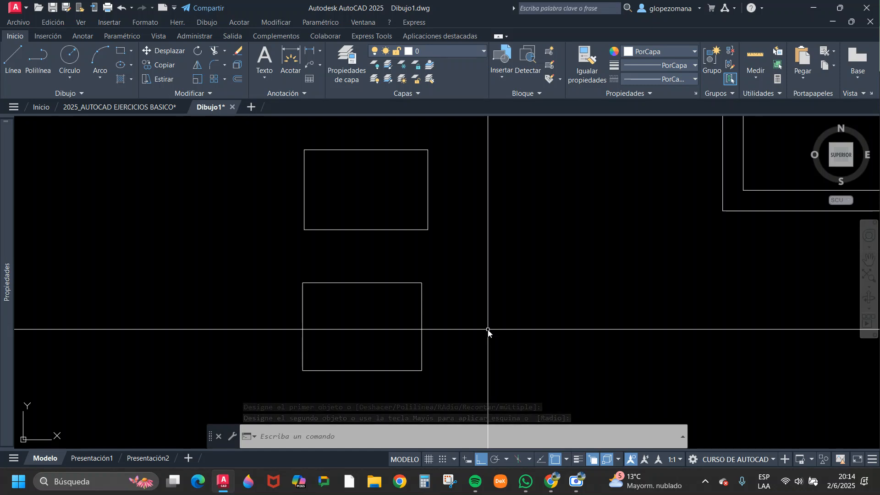
Fillet the lower rectangle's upper-right corner between its top and right lines with a radius of .15.
{"action": "key", "text": "Return"}
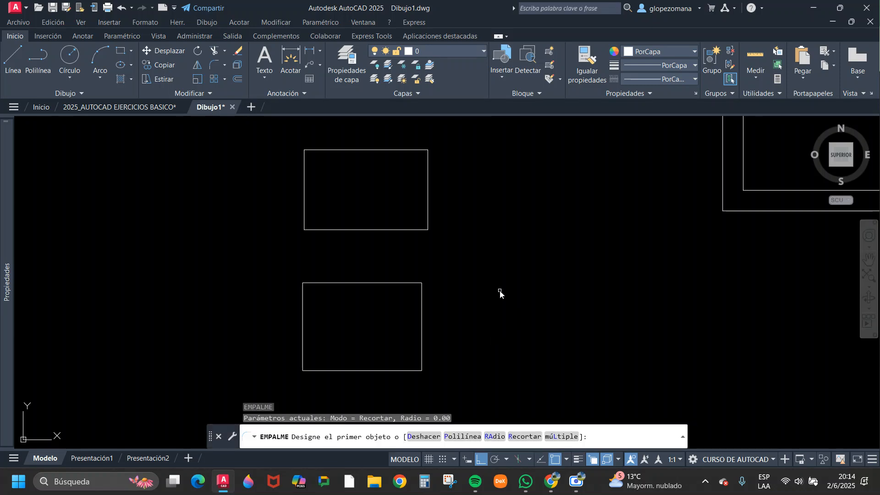
{"action": "left_click", "coordinate": [495, 437]}
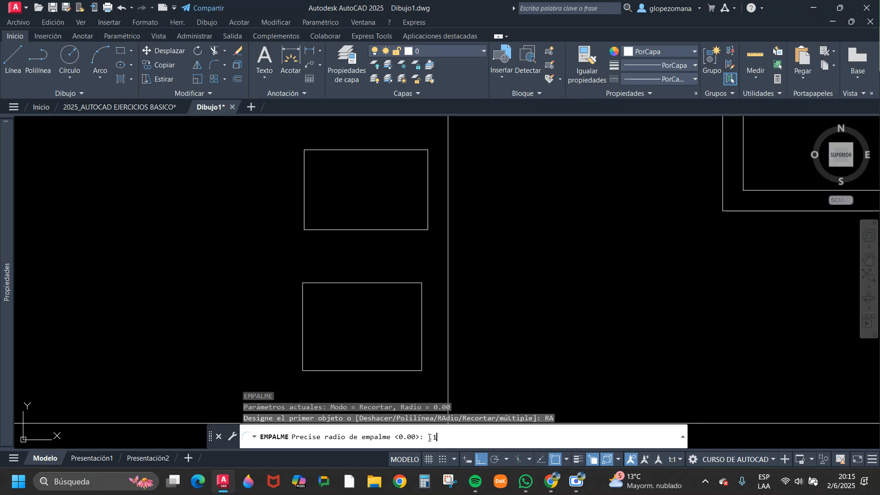
{"action": "key", "text": "Return"}
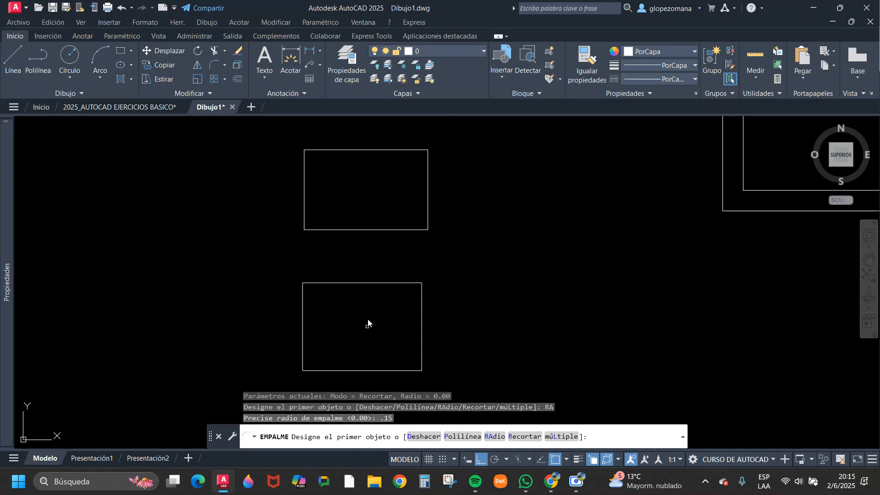
{"action": "left_click", "coordinate": [394, 284]}
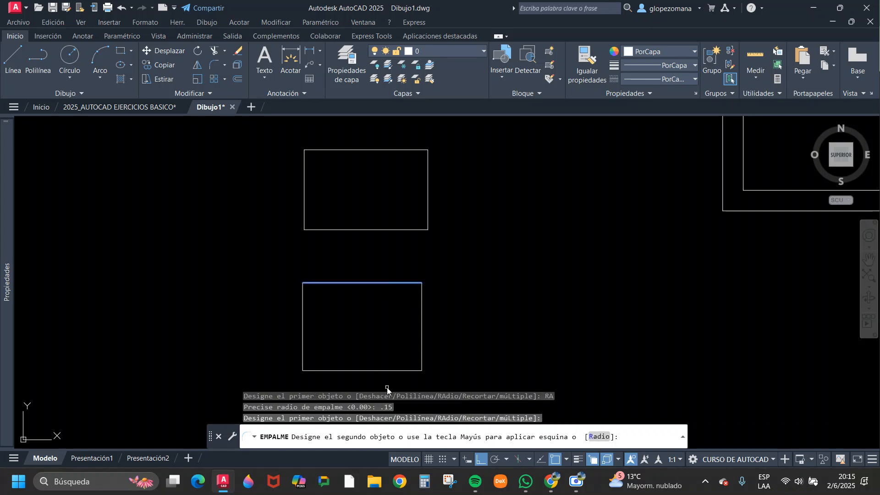
{"action": "left_click", "coordinate": [423, 337]}
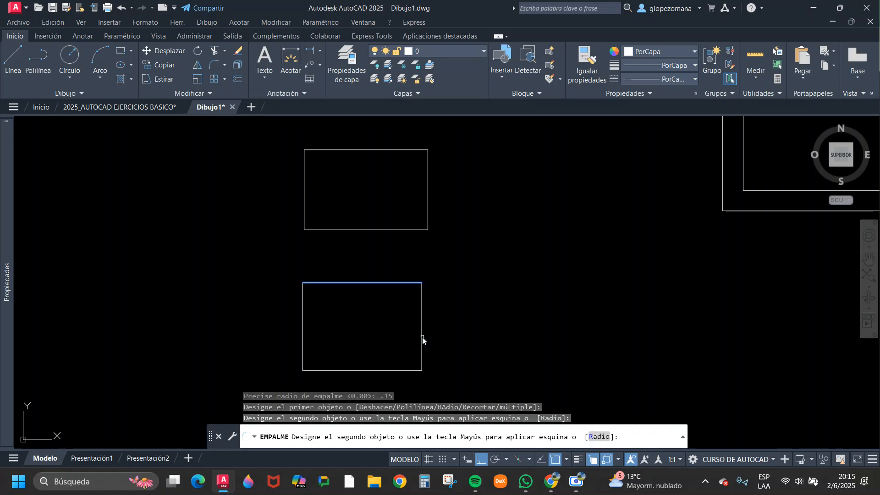
{"action": "left_click", "coordinate": [423, 338]}
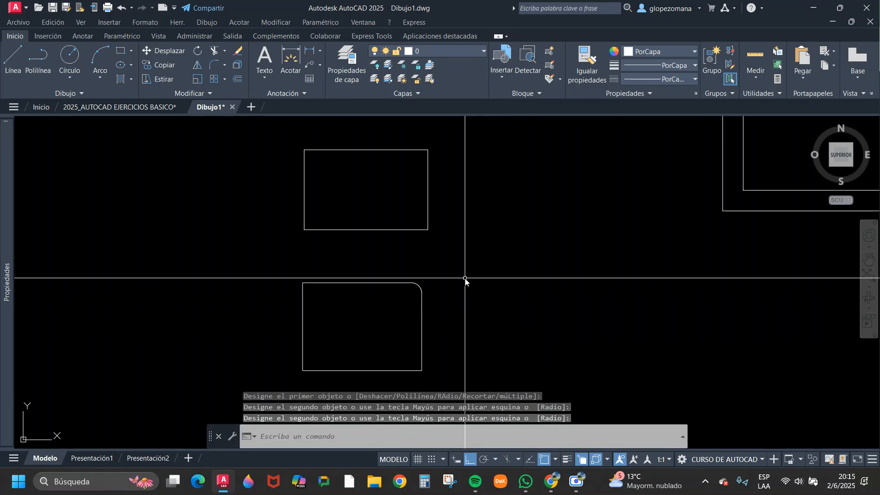
Add a radius dimension to the filleted corner of the lower rectangle, placing it outside the arc.
{"action": "scroll", "coordinate": [433, 289], "scroll_direction": "up", "scroll_amount": 8}
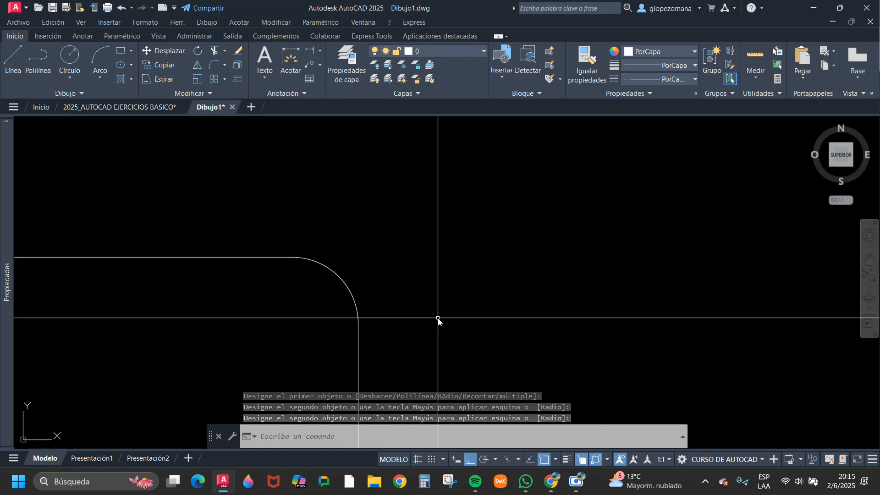
{"action": "scroll", "coordinate": [362, 202], "scroll_direction": "down", "scroll_amount": 4}
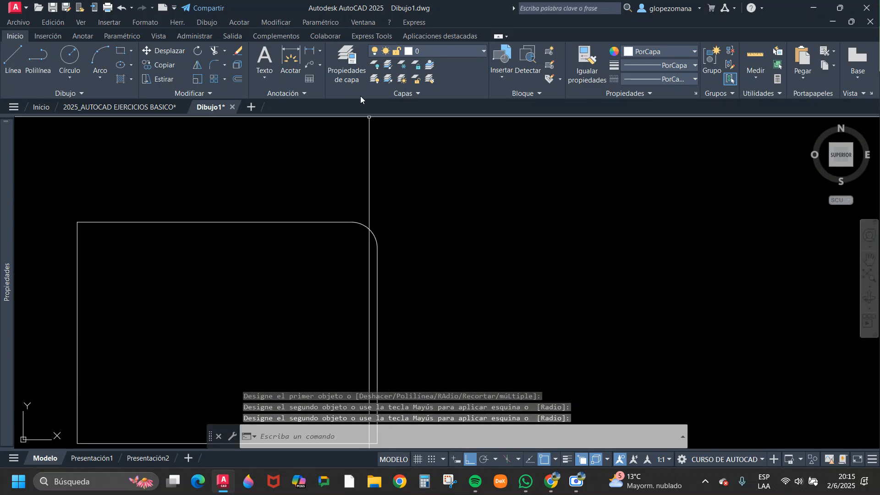
{"action": "left_click", "coordinate": [320, 51]}
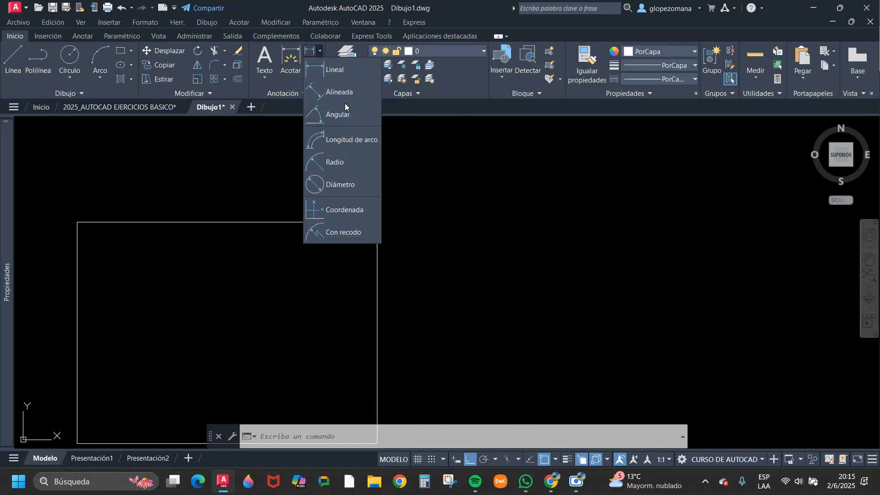
{"action": "left_click", "coordinate": [335, 166]}
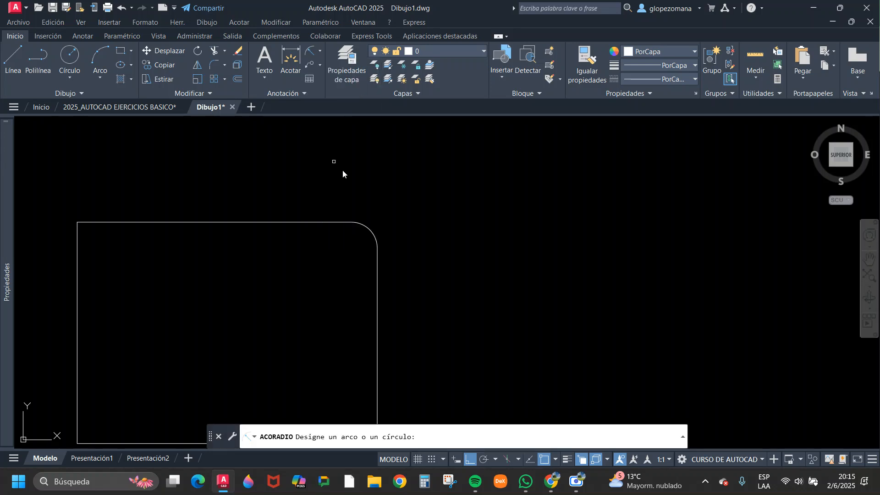
{"action": "left_click", "coordinate": [376, 239]}
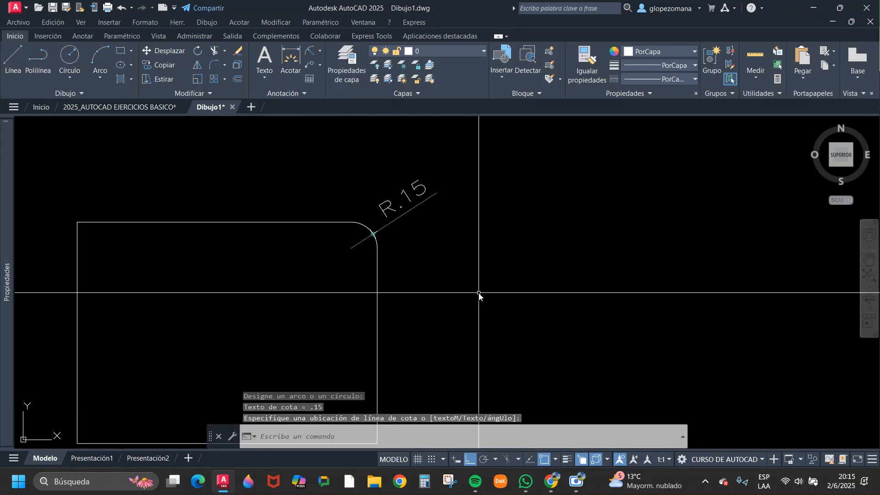
{"action": "scroll", "coordinate": [481, 295], "scroll_direction": "down", "scroll_amount": 4}
{"action": "middle_click_drag", "start_coordinate": [481, 299], "coordinate": [475, 334]}
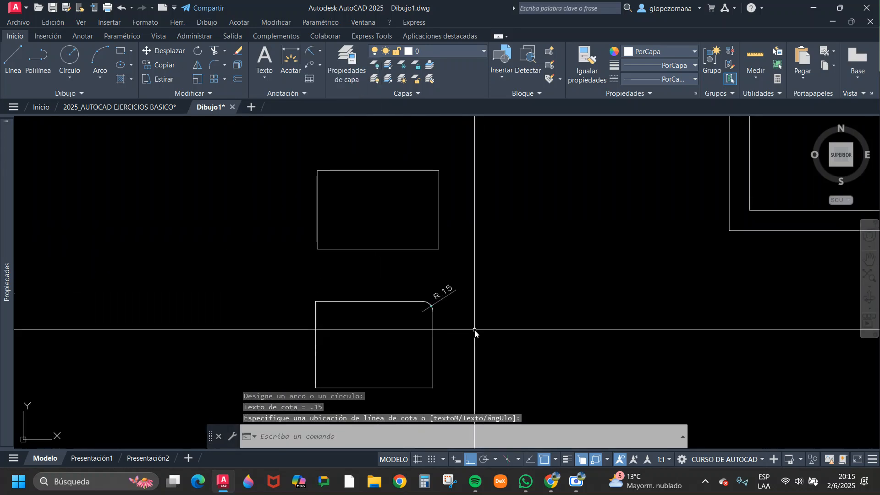
{"action": "left_click", "coordinate": [523, 294]}
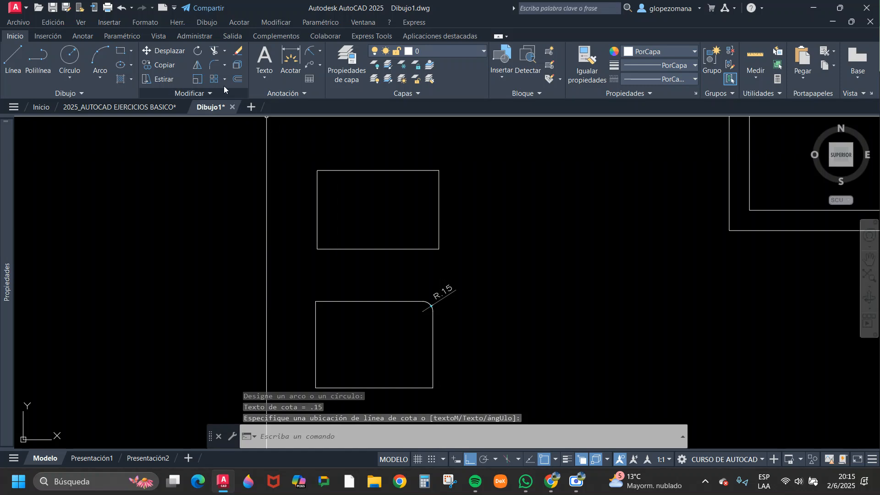
Select the upper rectangle to check whether it is a single polyline, and deselect it.
{"action": "left_click", "coordinate": [213, 64]}
{"action": "key", "text": "Escape"}
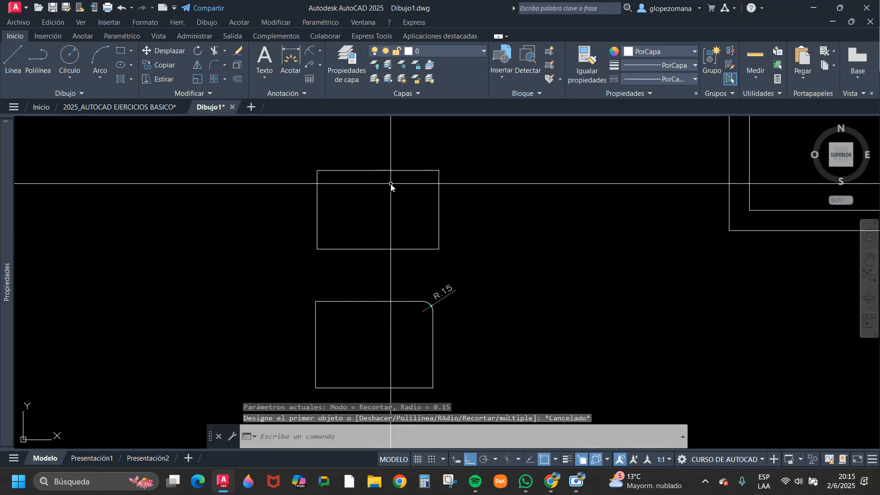
{"action": "left_click", "coordinate": [391, 183]}
{"action": "left_click", "coordinate": [389, 166]}
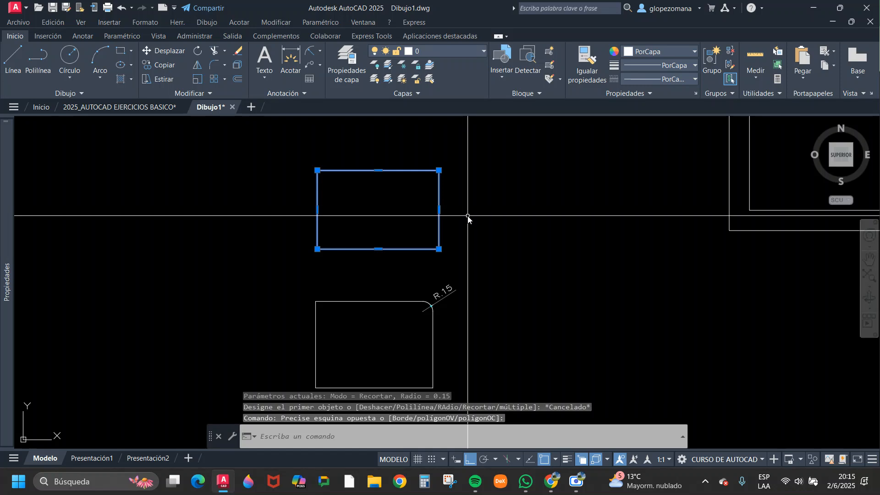
{"action": "key", "text": "Escape"}
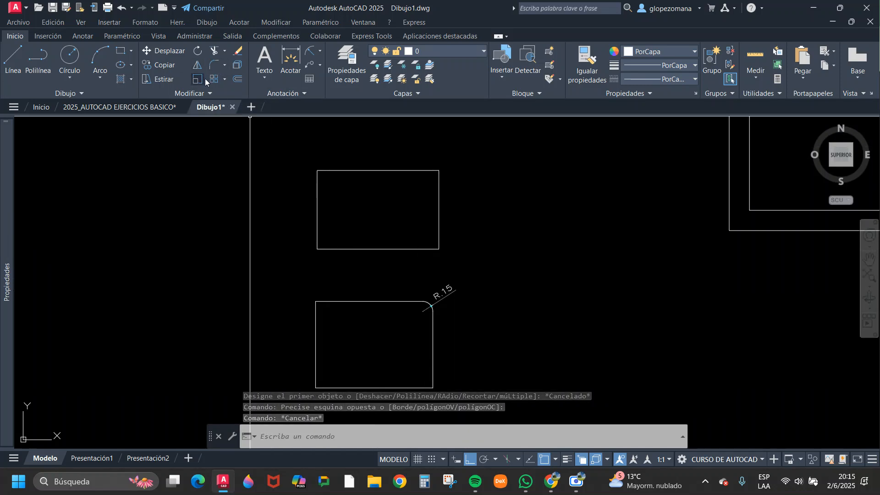
Fillet the upper rectangle's upper-left corner between its left and top sides with the current 0.15 radius.
{"action": "left_click", "coordinate": [212, 65]}
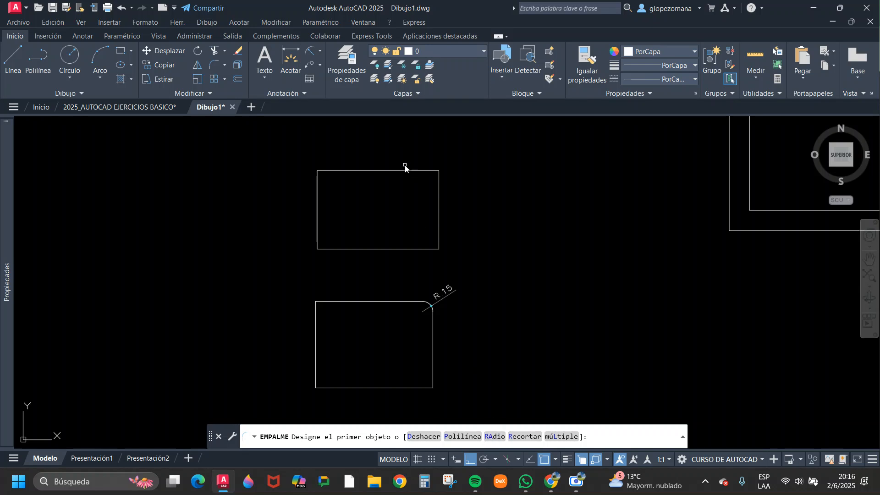
{"action": "left_click", "coordinate": [316, 196]}
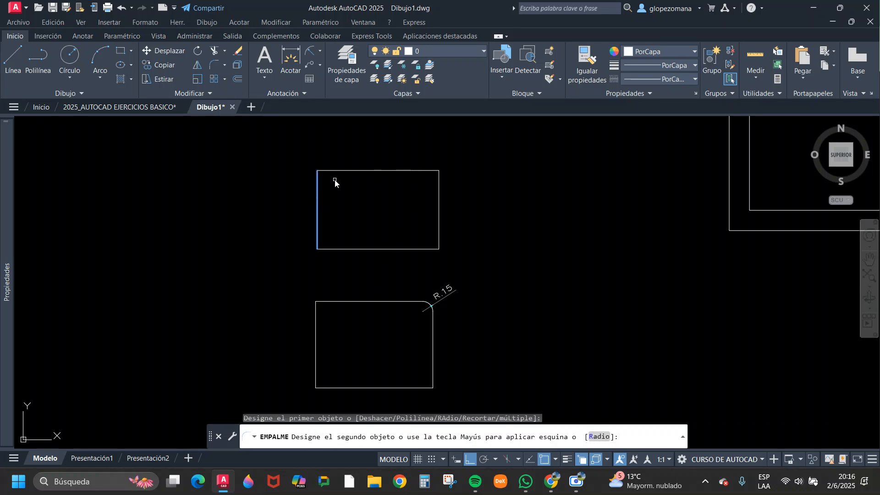
{"action": "left_click", "coordinate": [356, 172]}
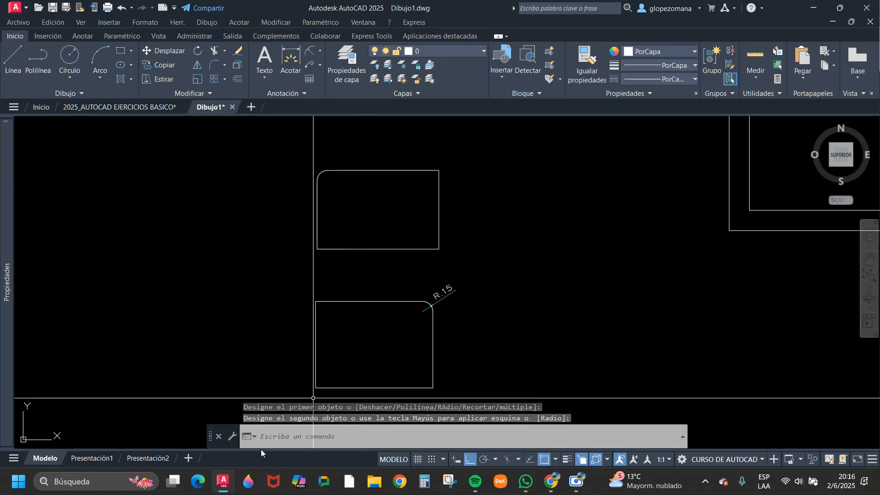
Fillet the upper rectangle's lower-right corner between its bottom and right sides with the current 0.15 radius.
{"action": "key", "text": "Return"}
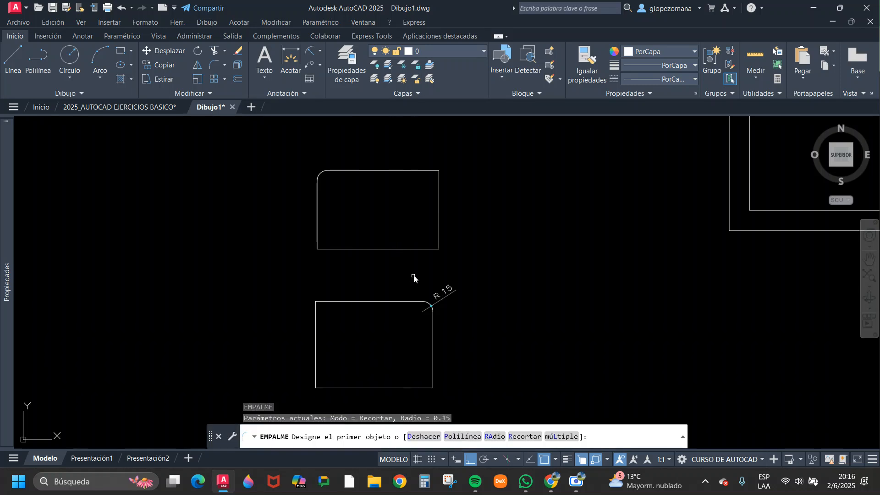
{"action": "left_click", "coordinate": [415, 250]}
{"action": "left_click", "coordinate": [438, 219]}
{"action": "key", "text": "Return"}
{"action": "scroll", "coordinate": [447, 171], "scroll_direction": "up", "scroll_amount": 2}
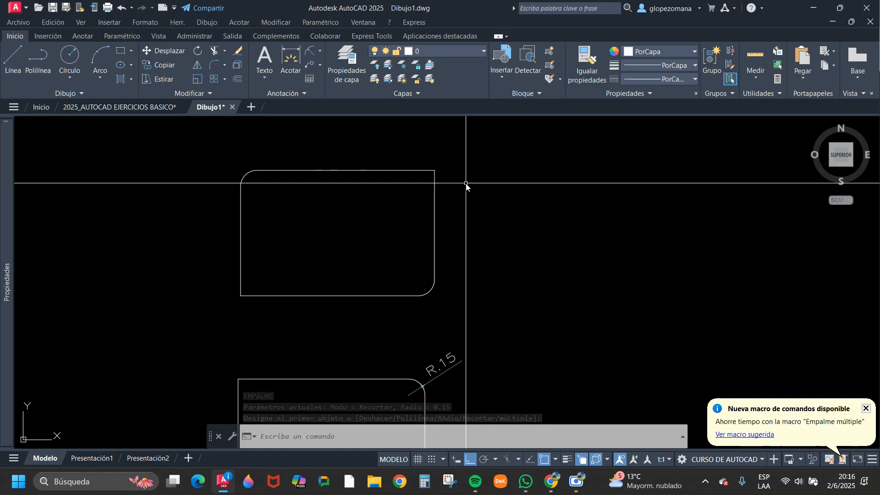
{"action": "key", "text": "Escape"}
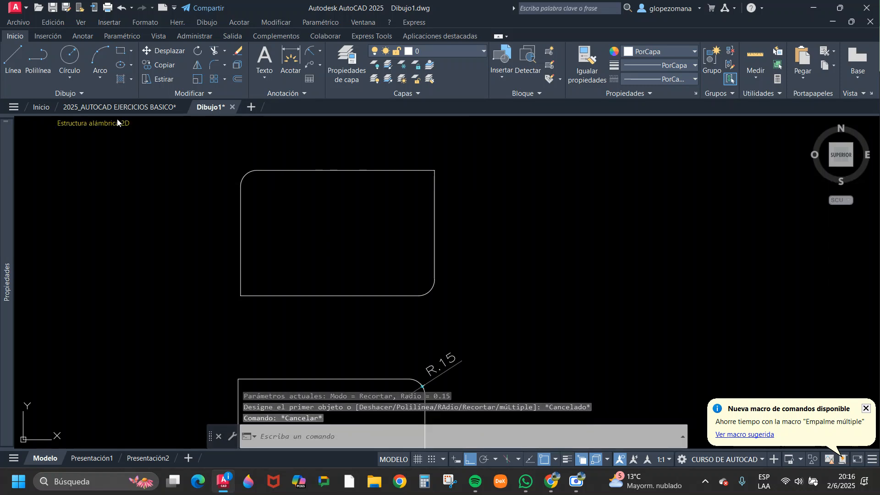
Set the fillet radius to 0 and square off the upper rectangle's rounded upper-left corner.
{"action": "left_click", "coordinate": [214, 66]}
{"action": "left_click", "coordinate": [495, 437]}
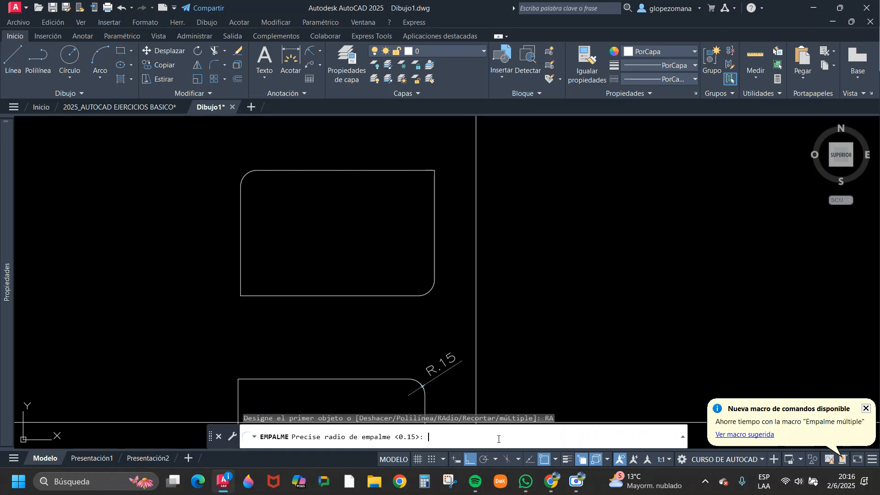
{"action": "type", "text": "0"}
{"action": "key", "text": "Return"}
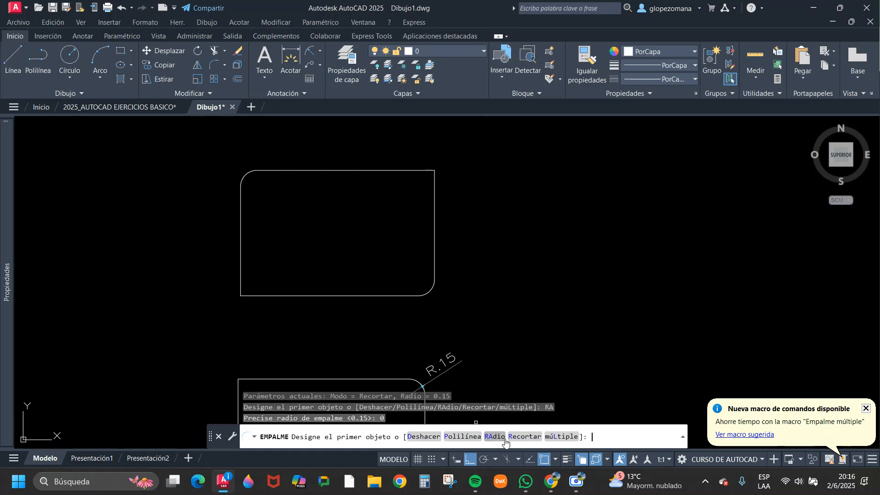
{"action": "left_click", "coordinate": [240, 204]}
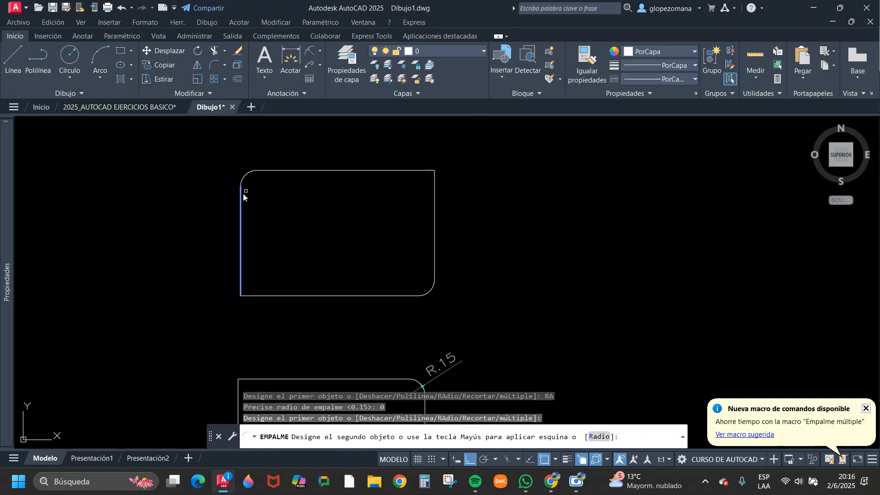
{"action": "left_click", "coordinate": [283, 170]}
Square off the upper rectangle's lower-right corner by filleting its bottom and right sides with the zero radius.
{"action": "key", "text": "Return"}
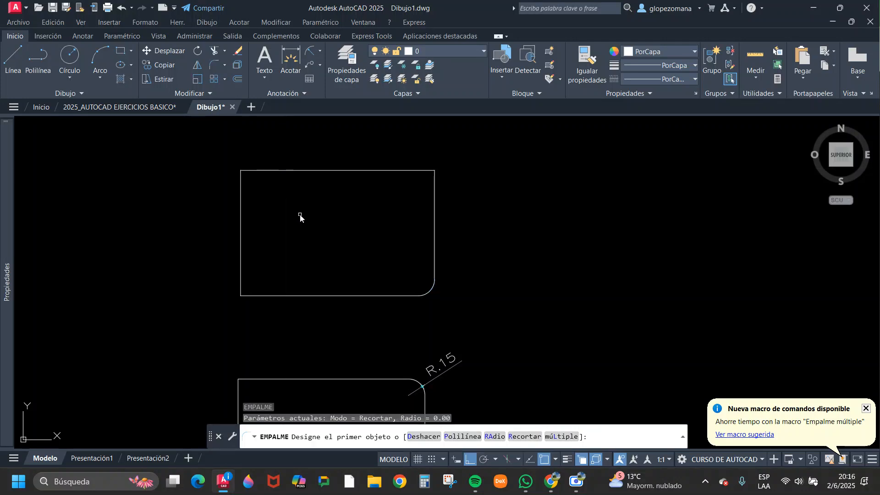
{"action": "left_click", "coordinate": [387, 296]}
{"action": "left_click", "coordinate": [435, 247]}
{"action": "key", "text": "Return"}
{"action": "scroll", "coordinate": [468, 279], "scroll_direction": "down", "scroll_amount": 1}
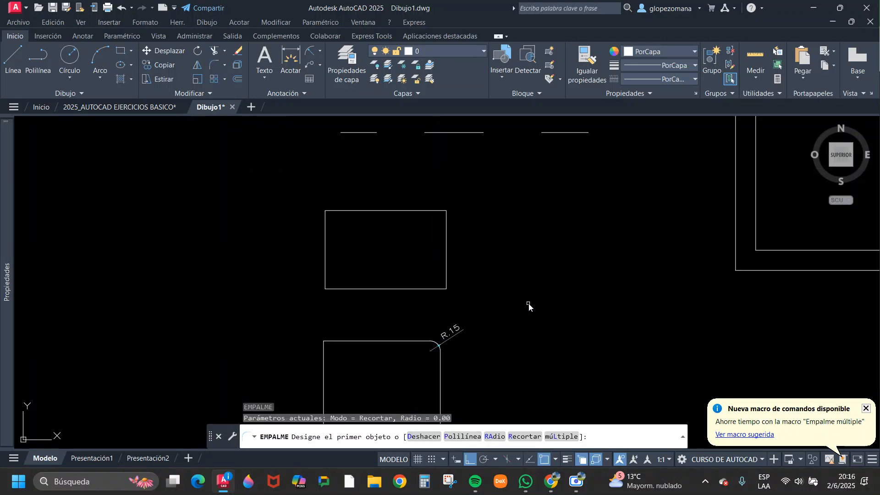
{"action": "key", "text": "Escape"}
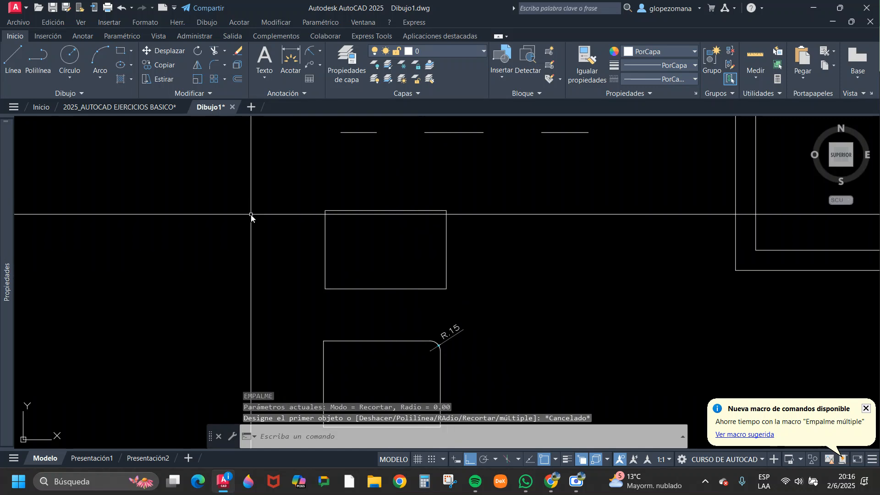
{"action": "middle_click_drag", "start_coordinate": [535, 284], "coordinate": [392, 276]}
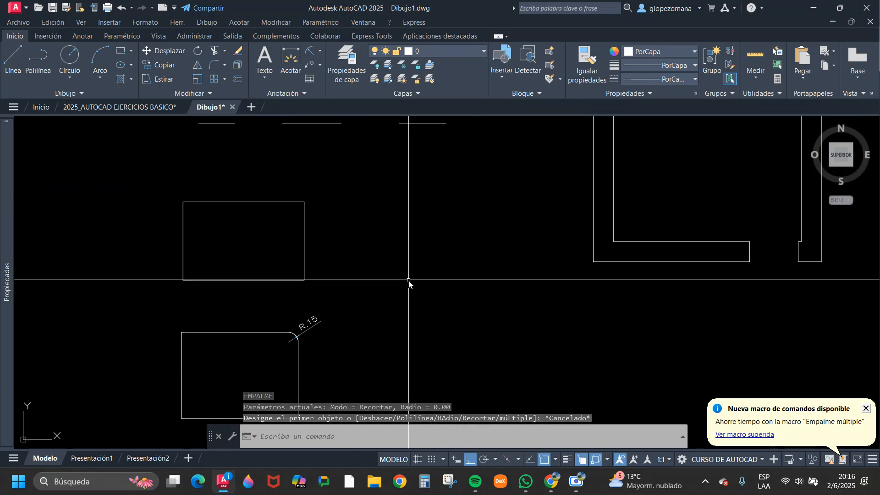
{"action": "type", "text": "l"}
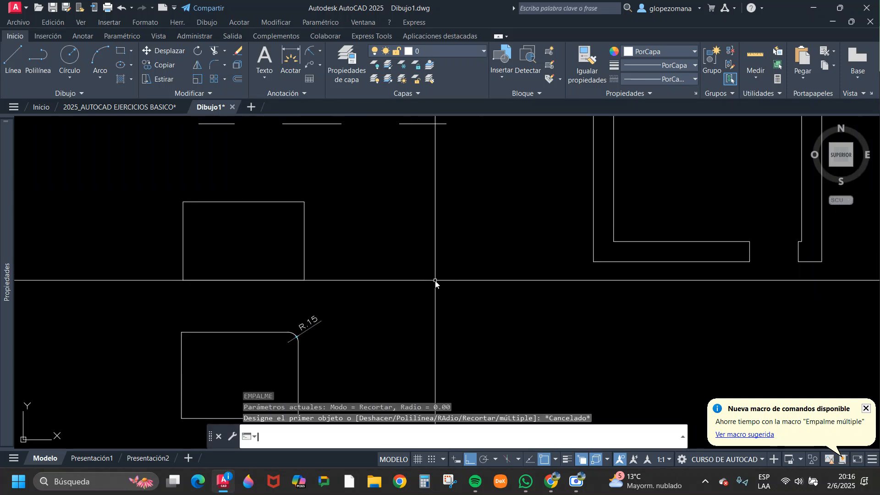
{"action": "key", "text": "Return"}
{"action": "left_click", "coordinate": [391, 266]}
{"action": "key", "text": "Escape"}
{"action": "left_click", "coordinate": [476, 285]}
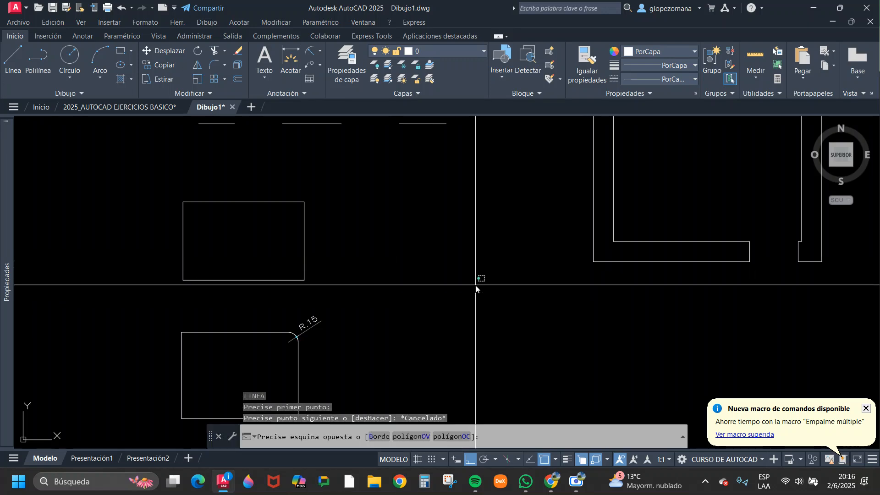
{"action": "left_click", "coordinate": [608, 123]}
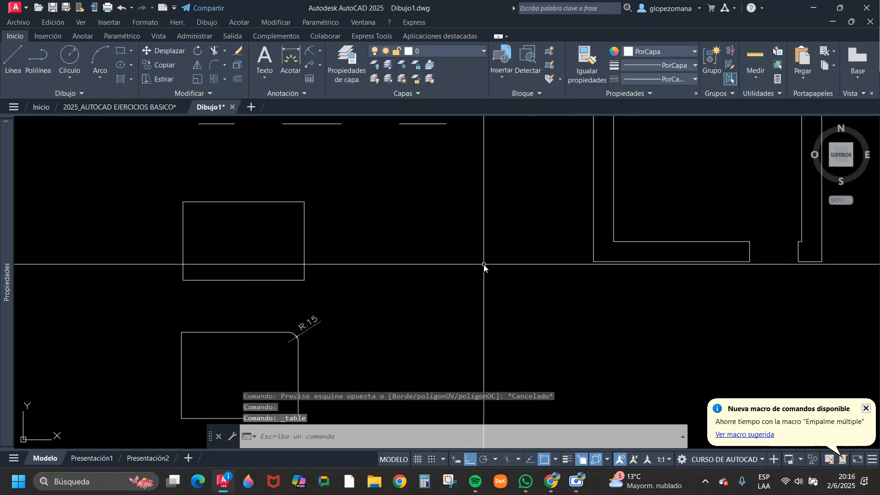
{"action": "key", "text": "Escape"}
Draw a horizontal line to the right of the rectangles and a separate vertical line below its right end, leaving a gap between them.
{"action": "type", "text": "l"}
{"action": "key", "text": "Return"}
{"action": "left_click", "coordinate": [398, 272]}
{"action": "left_click", "coordinate": [495, 300]}
{"action": "key", "text": "Escape"}
{"action": "type", "text": "l"}
{"action": "key", "text": "Return"}
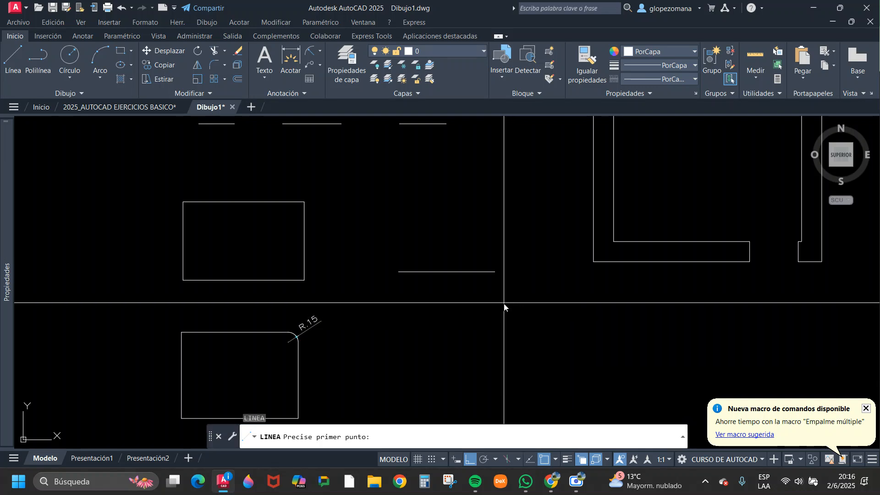
{"action": "left_click", "coordinate": [504, 295]}
{"action": "left_click", "coordinate": [503, 367]}
{"action": "key", "text": "Escape"}
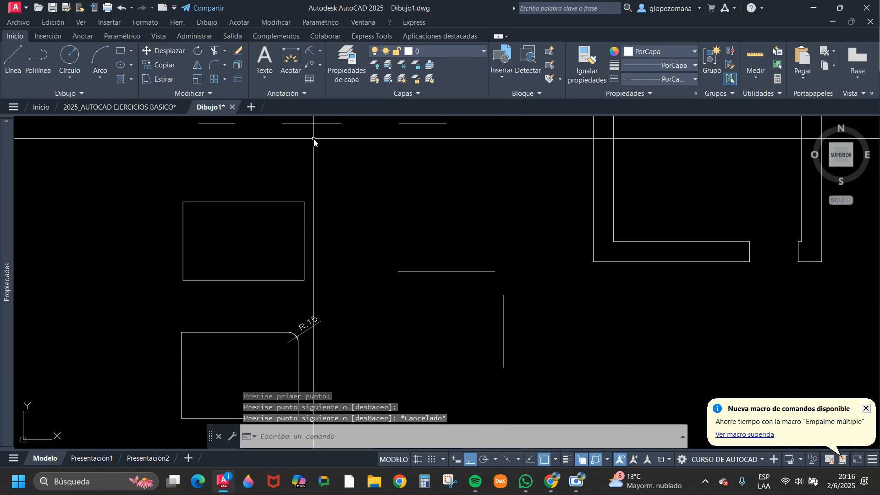
Join the separate horizontal and vertical lines into a sharp corner with a zero-radius fillet.
{"action": "left_click", "coordinate": [212, 65]}
{"action": "left_click", "coordinate": [457, 272]}
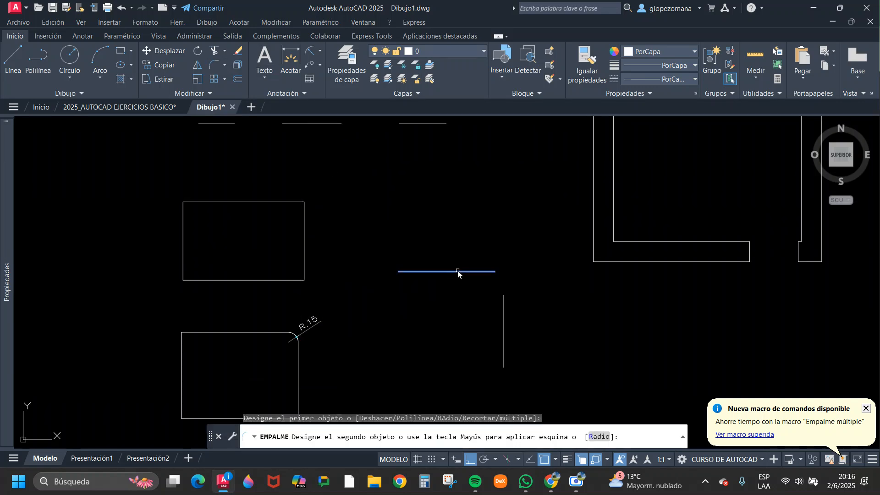
{"action": "left_click", "coordinate": [503, 311]}
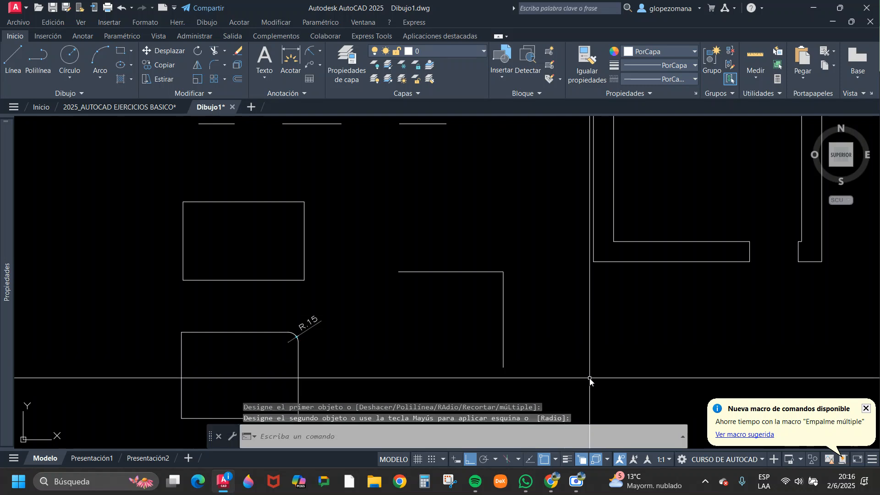
Turn ortho mode off and draw two separate slanted lines above the joined corner, leaving a gap between their upper ends.
{"action": "type", "text": "l"}
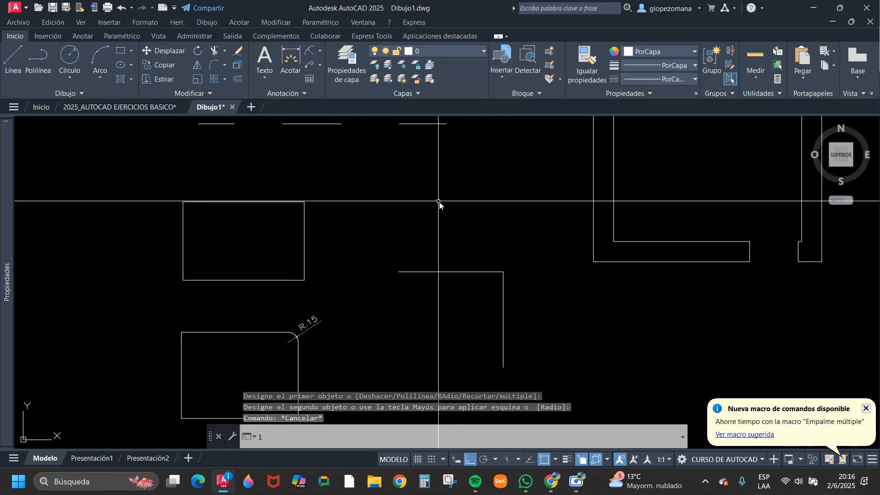
{"action": "key", "text": "Return"}
{"action": "left_click", "coordinate": [415, 221]}
{"action": "key", "text": "F8"}
{"action": "left_click", "coordinate": [475, 171]}
{"action": "key", "text": "Escape"}
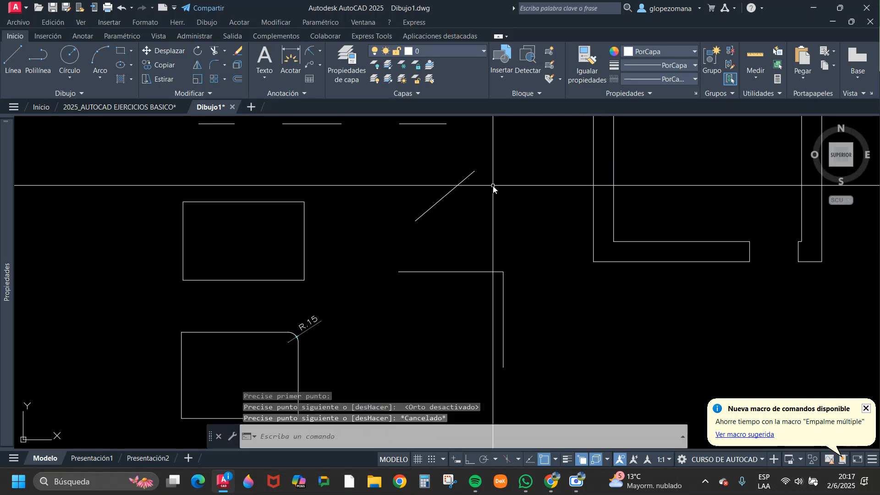
{"action": "key", "text": "Return"}
{"action": "left_click", "coordinate": [489, 242]}
{"action": "left_click", "coordinate": [480, 183]}
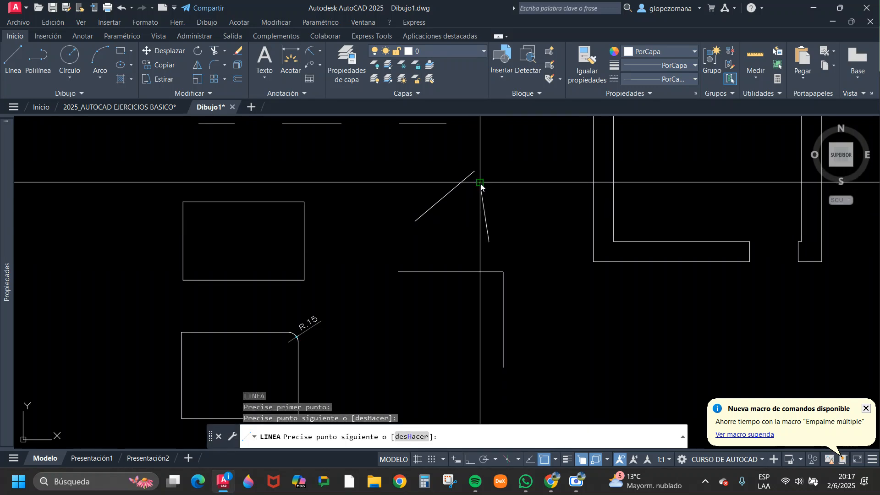
{"action": "key", "text": "Escape"}
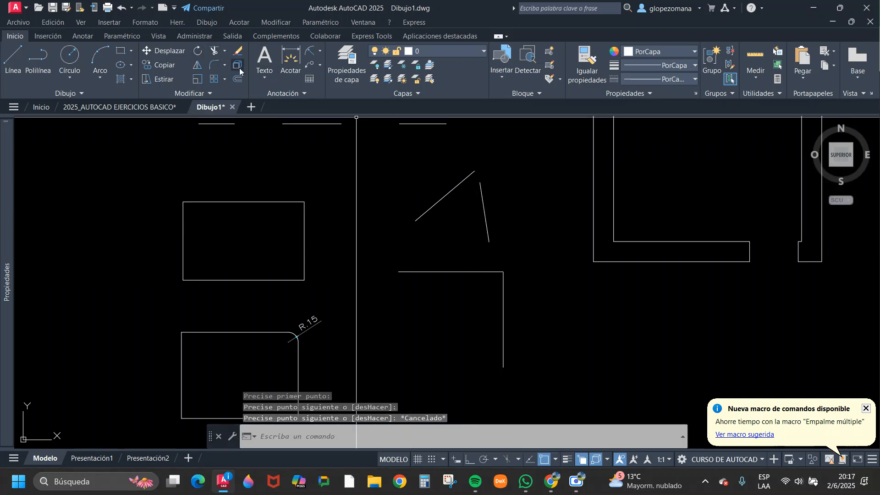
Join the two slanted lines into a sharp peak with a zero-radius fillet and inspect the joint.
{"action": "left_click", "coordinate": [212, 68]}
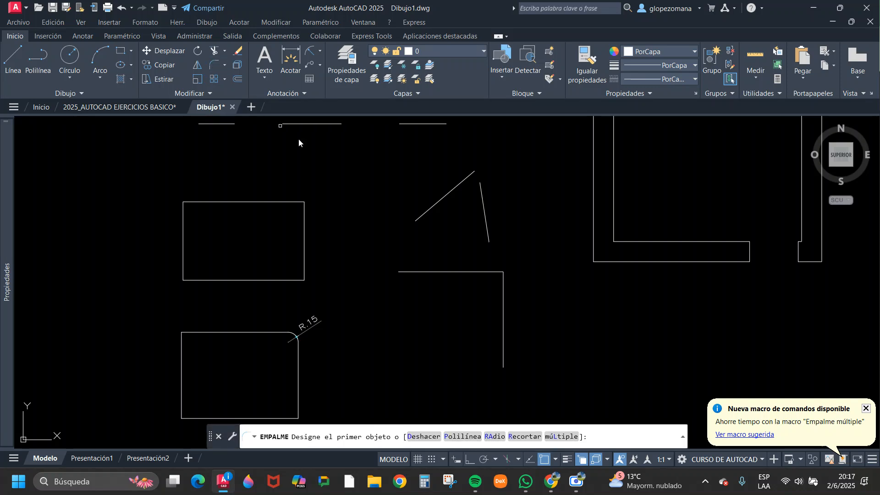
{"action": "left_click", "coordinate": [444, 200]}
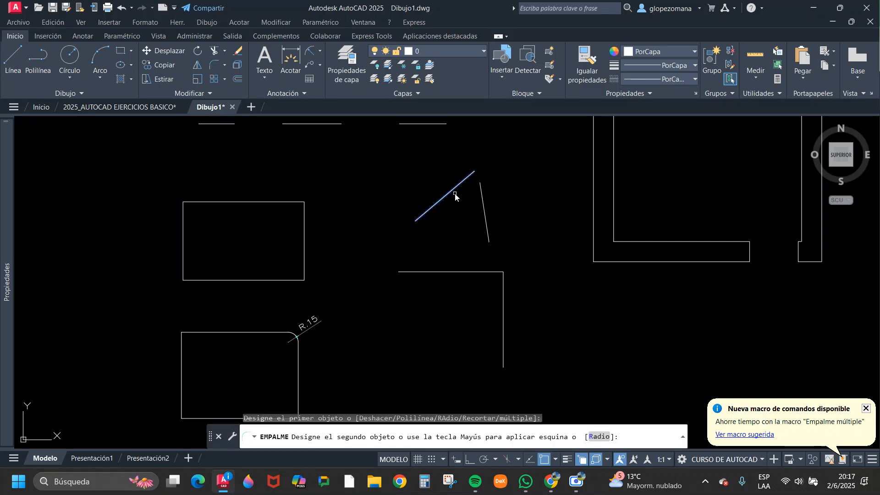
{"action": "left_click", "coordinate": [483, 204]}
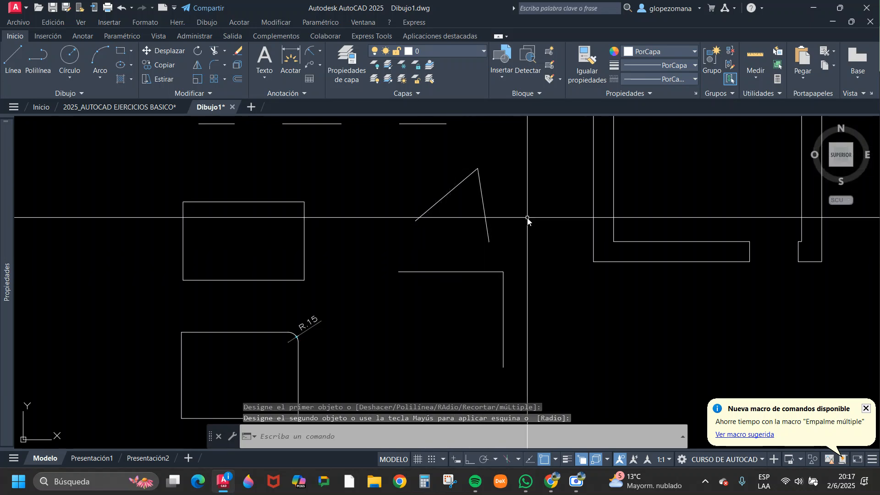
{"action": "scroll", "coordinate": [471, 182], "scroll_direction": "up", "scroll_amount": 5}
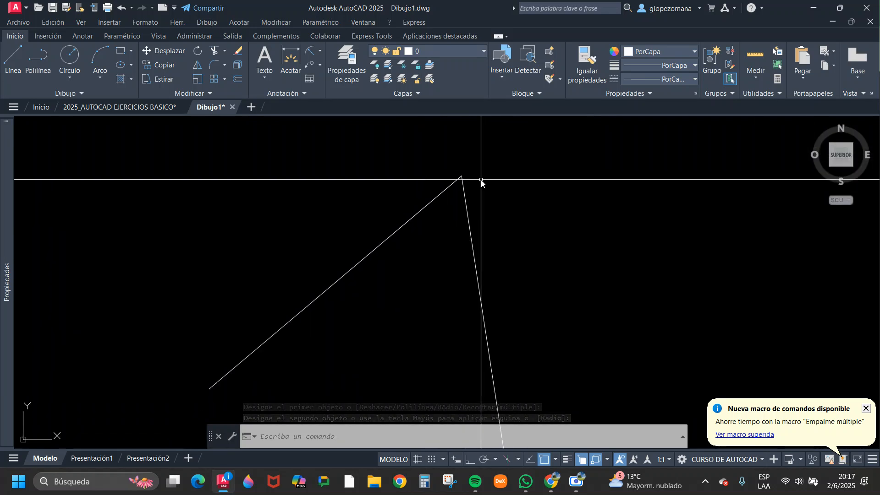
{"action": "scroll", "coordinate": [474, 182], "scroll_direction": "down", "scroll_amount": 5}
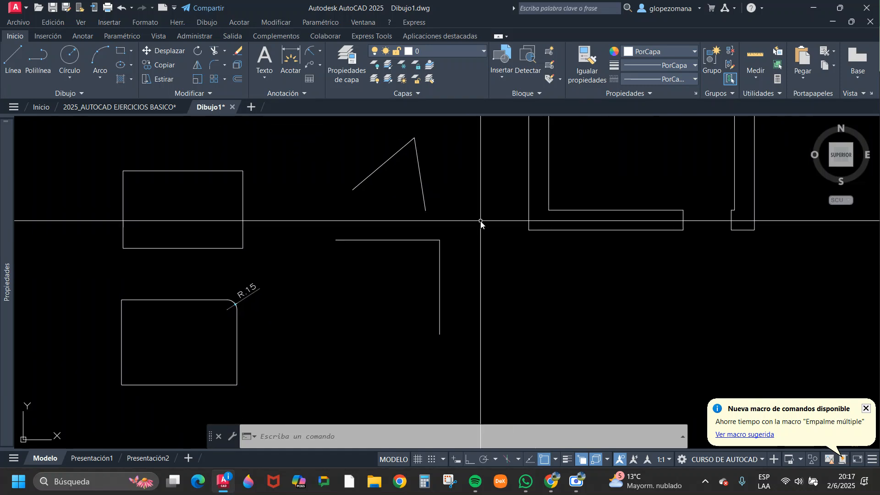
{"action": "key", "text": "Escape"}
Turn ortho mode on and draw a second horizontal line in the empty area below the wall outline.
{"action": "scroll", "coordinate": [462, 249], "scroll_direction": "down", "scroll_amount": 2}
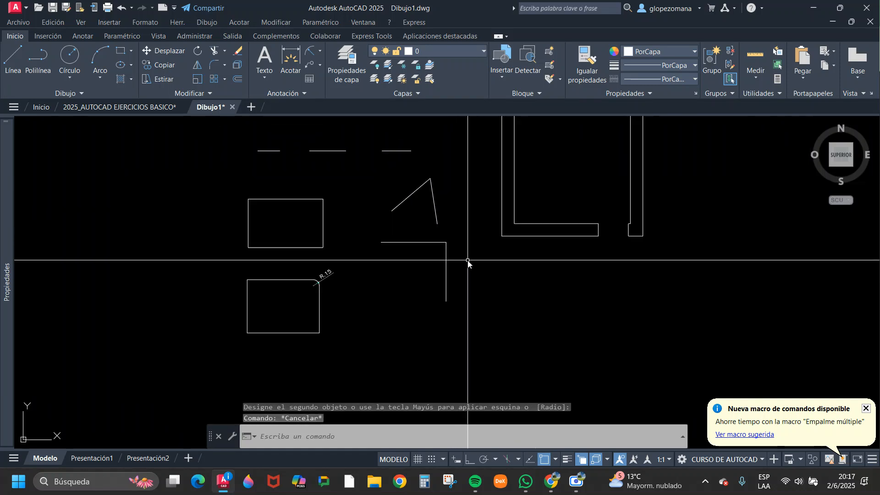
{"action": "mouse_move", "coordinate": [499, 286]}
{"action": "middle_mouse_down"}
{"action": "mouse_move", "coordinate": [520, 282]}
{"action": "mouse_move", "coordinate": [528, 305]}
{"action": "middle_mouse_up"}
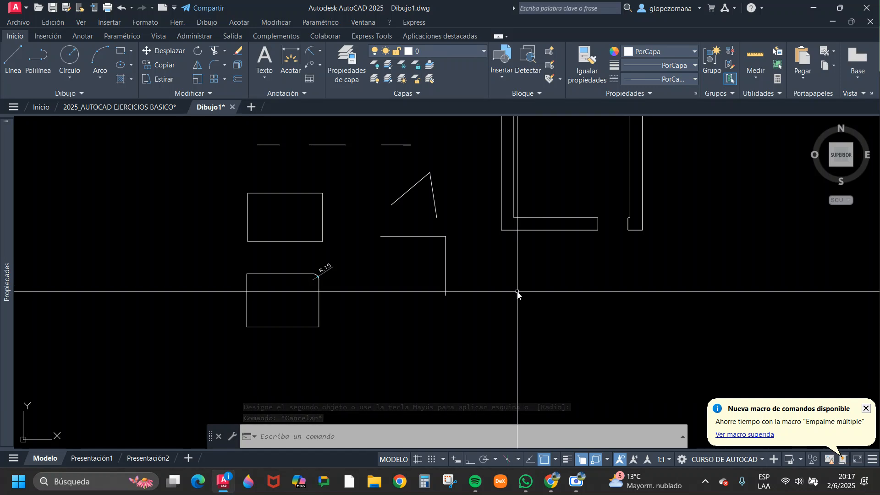
{"action": "type", "text": "l"}
{"action": "key", "text": "Return"}
{"action": "left_click", "coordinate": [492, 313]}
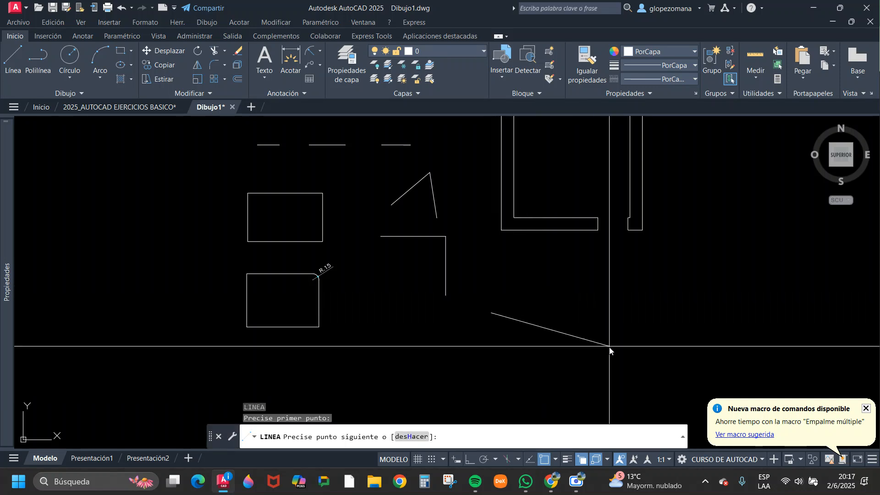
{"action": "key", "text": "F8"}
{"action": "left_click", "coordinate": [596, 338]}
{"action": "key", "text": "Return"}
{"action": "key", "text": "Return"}
Draw a separate vertical line just beyond the right end of the new horizontal line, starting slightly below it.
{"action": "scroll", "coordinate": [596, 333], "scroll_direction": "up", "scroll_amount": 2}
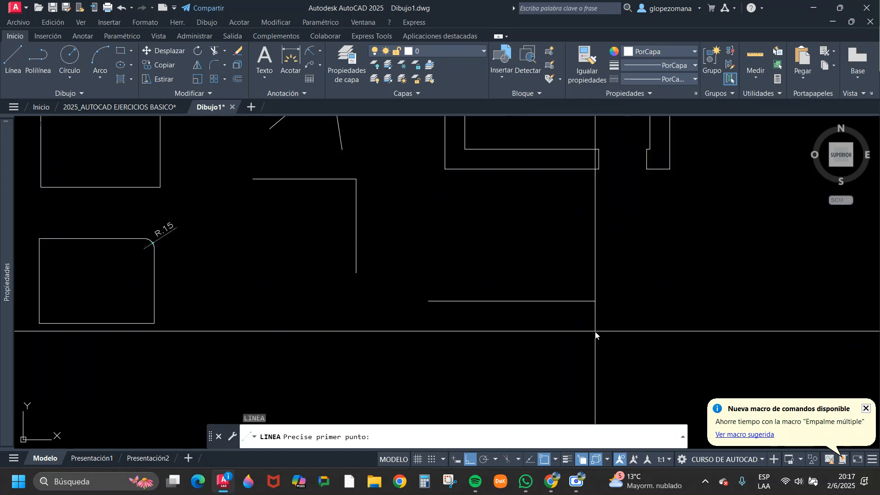
{"action": "left_click", "coordinate": [614, 317]}
{"action": "left_click", "coordinate": [614, 387]}
{"action": "key", "text": "Escape"}
{"action": "middle_click_drag", "start_coordinate": [623, 371], "coordinate": [587, 301]}
{"action": "key", "text": "Escape"}
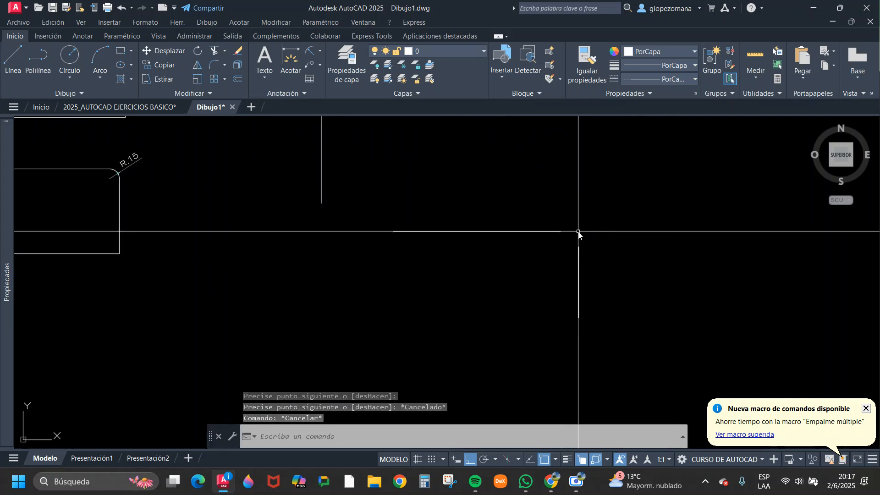
Join the new horizontal and vertical lines below the wall outline into a sharp corner with a zero-radius fillet.
{"action": "scroll", "coordinate": [568, 244], "scroll_direction": "down", "scroll_amount": 2}
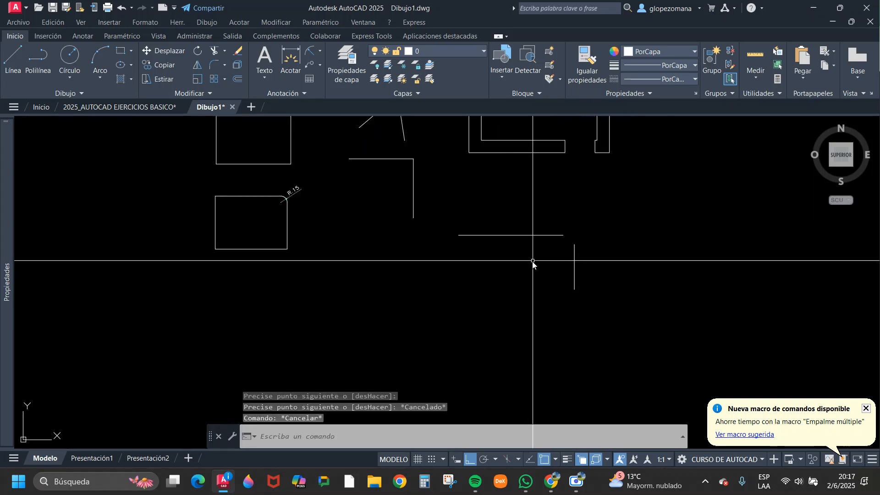
{"action": "left_click", "coordinate": [214, 64]}
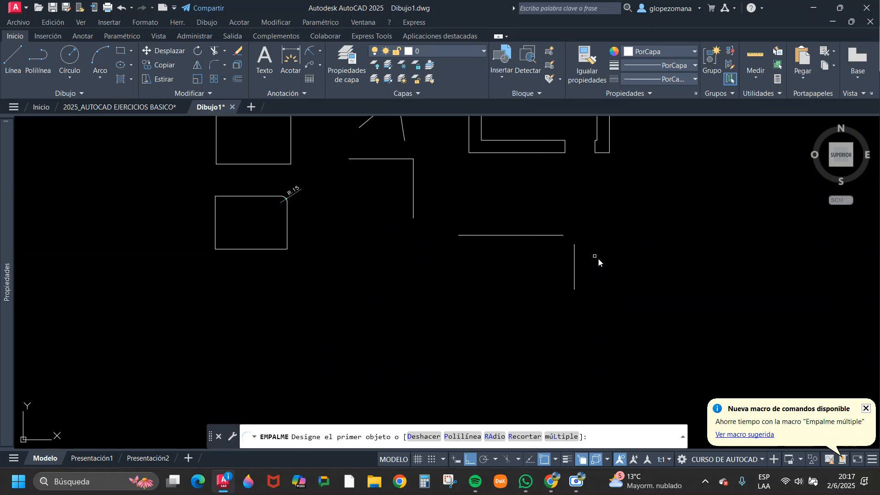
{"action": "left_click", "coordinate": [548, 235]}
{"action": "key", "text": "Escape"}
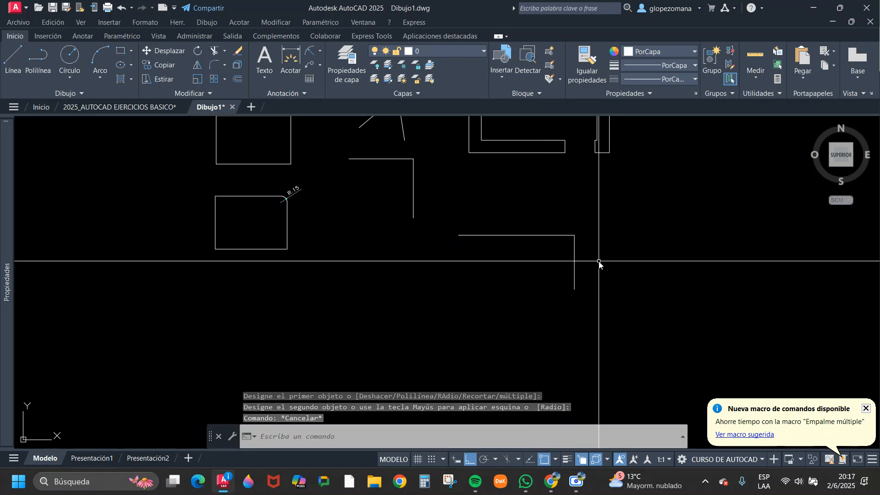
{"action": "middle_click_drag", "start_coordinate": [472, 266], "coordinate": [594, 315]}
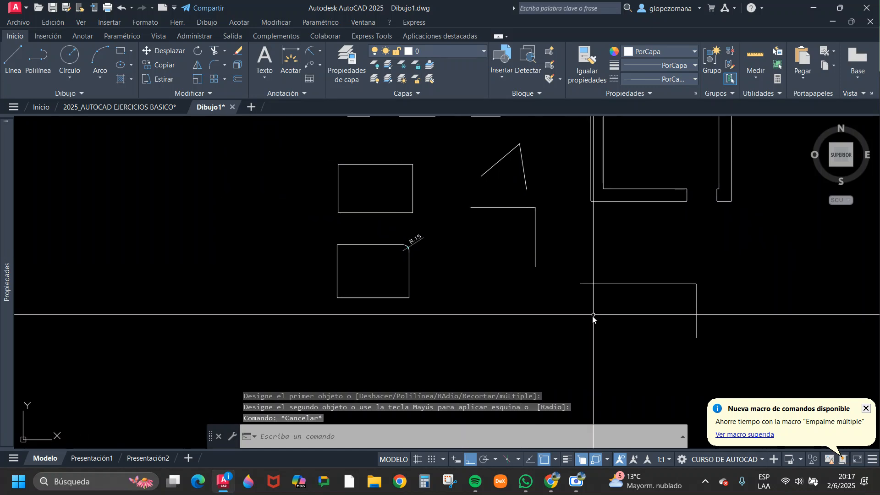
Delete the radius dimension at the lower rectangle's rounded corner.
{"action": "key", "text": "Return"}
{"action": "scroll", "coordinate": [409, 259], "scroll_direction": "up", "scroll_amount": 4}
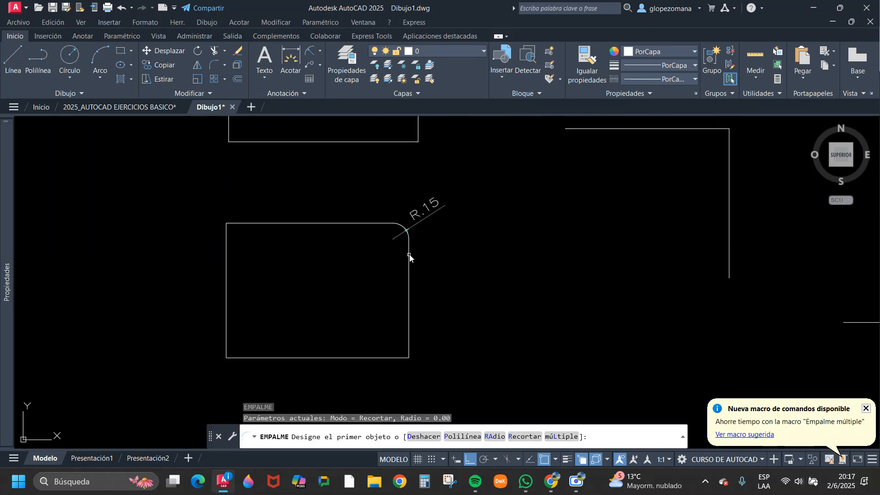
{"action": "key", "text": "Escape"}
{"action": "left_click", "coordinate": [448, 229]}
{"action": "left_click", "coordinate": [422, 194]}
{"action": "type", "text": "e"}
{"action": "key", "text": "Return"}
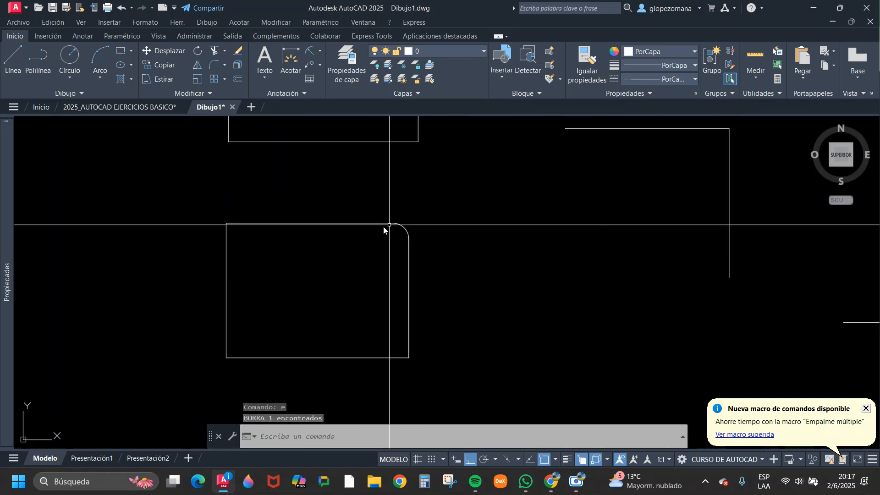
Square the lower rectangle's upper-right corner with a zero-radius fillet between its top and right edges, and check the leftover arc.
{"action": "left_click", "coordinate": [211, 66]}
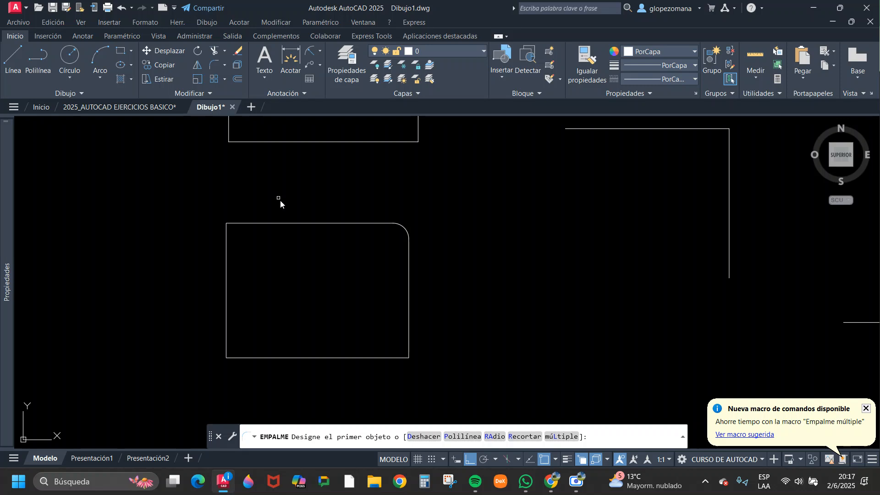
{"action": "left_click", "coordinate": [339, 224]}
{"action": "left_click", "coordinate": [408, 265]}
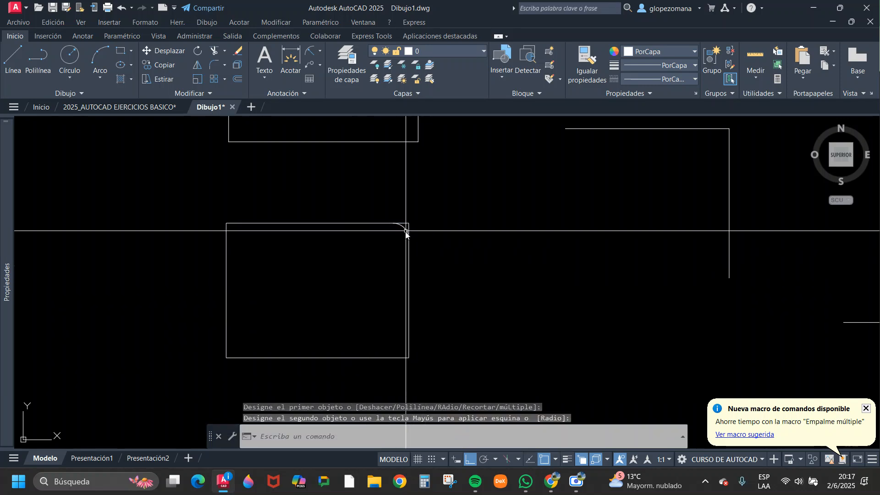
{"action": "scroll", "coordinate": [411, 226], "scroll_direction": "up", "scroll_amount": 6}
{"action": "left_click", "coordinate": [388, 230]}
{"action": "left_click", "coordinate": [380, 241]}
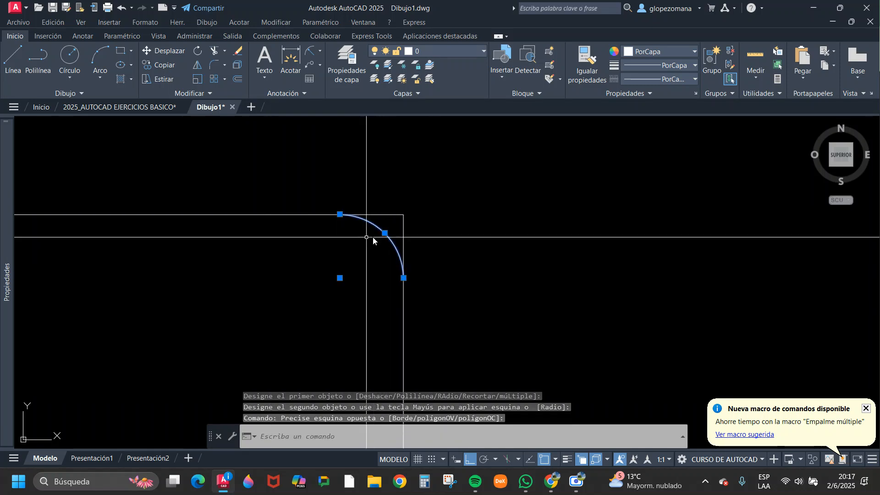
{"action": "scroll", "coordinate": [391, 257], "scroll_direction": "down", "scroll_amount": 5}
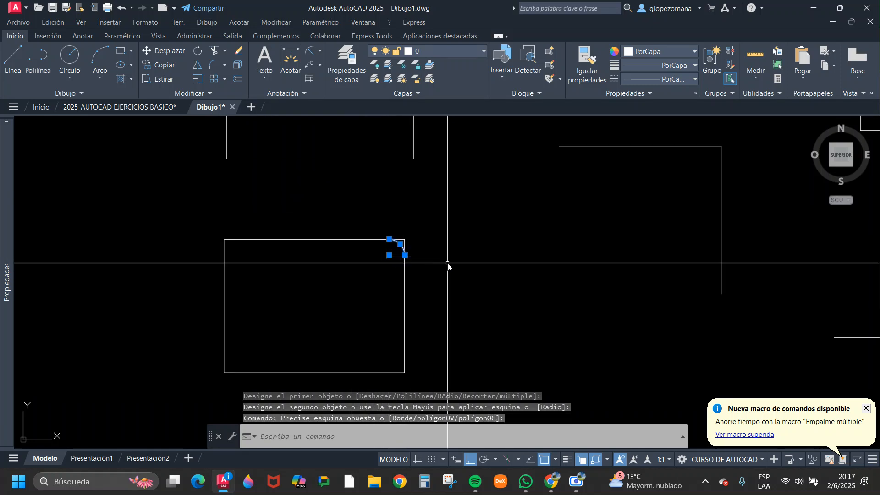
{"action": "key", "text": "Escape"}
Compare how the upper rectangle and the lower rectangle's edges and arc select, to see which segments form one object.
{"action": "scroll", "coordinate": [413, 182], "scroll_direction": "up", "scroll_amount": 1}
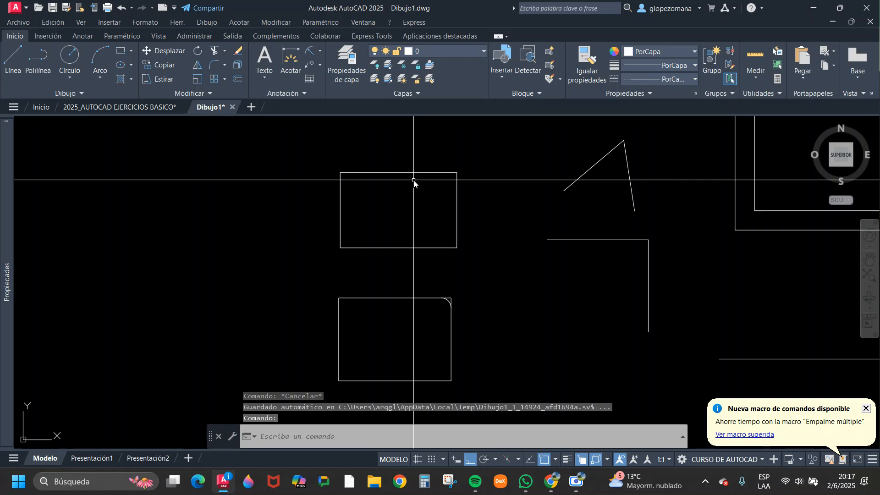
{"action": "left_click", "coordinate": [424, 174]}
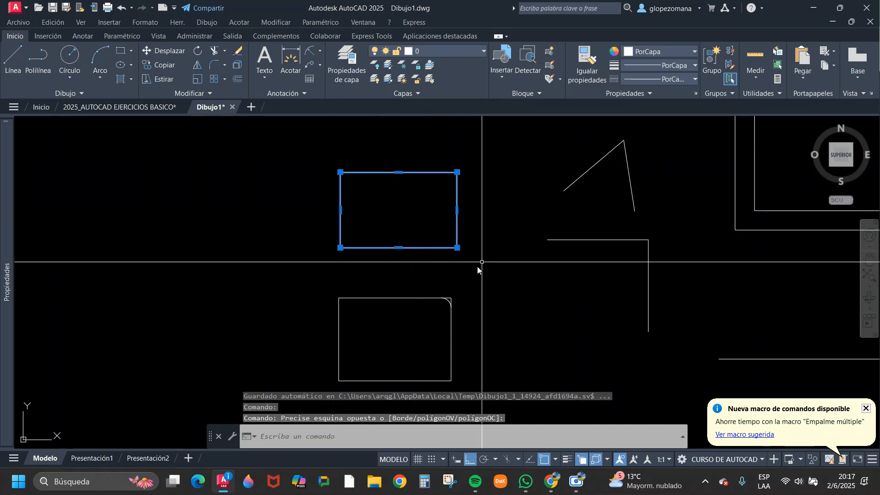
{"action": "key", "text": "Escape"}
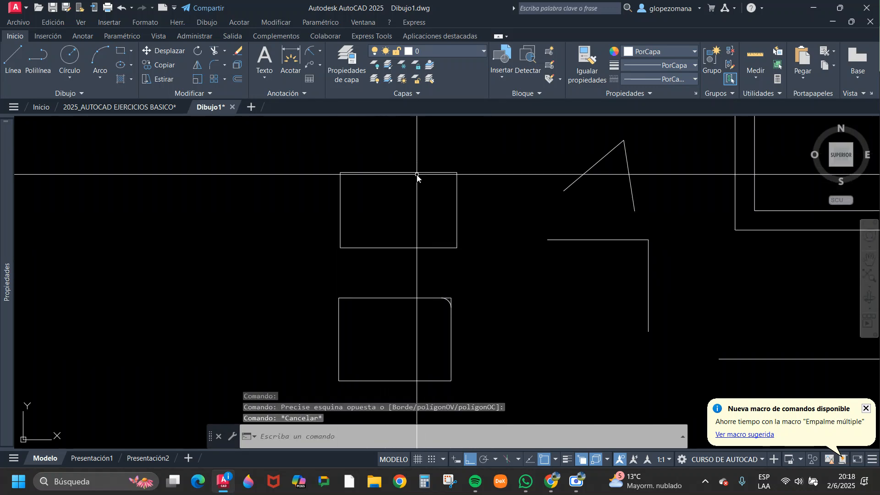
{"action": "scroll", "coordinate": [298, 177], "scroll_direction": "up", "scroll_amount": 4}
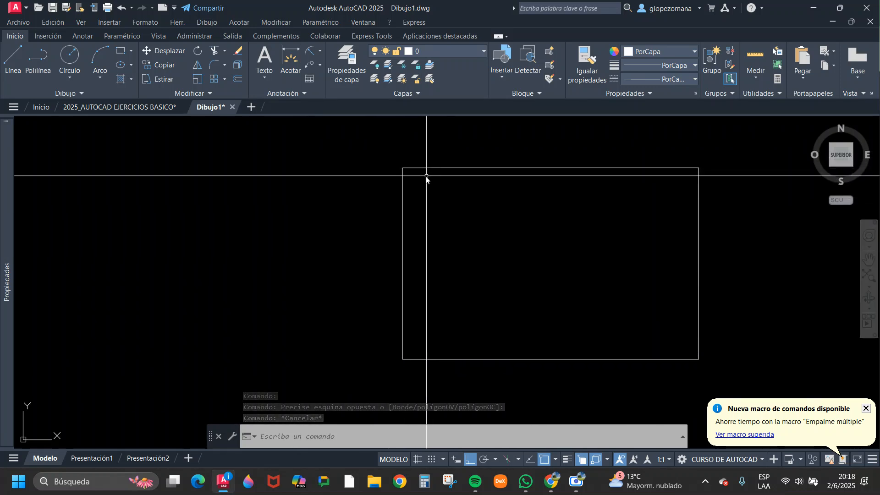
{"action": "scroll", "coordinate": [535, 289], "scroll_direction": "down", "scroll_amount": 3}
{"action": "scroll", "coordinate": [536, 320], "scroll_direction": "up", "scroll_amount": 4}
{"action": "left_click", "coordinate": [521, 281]}
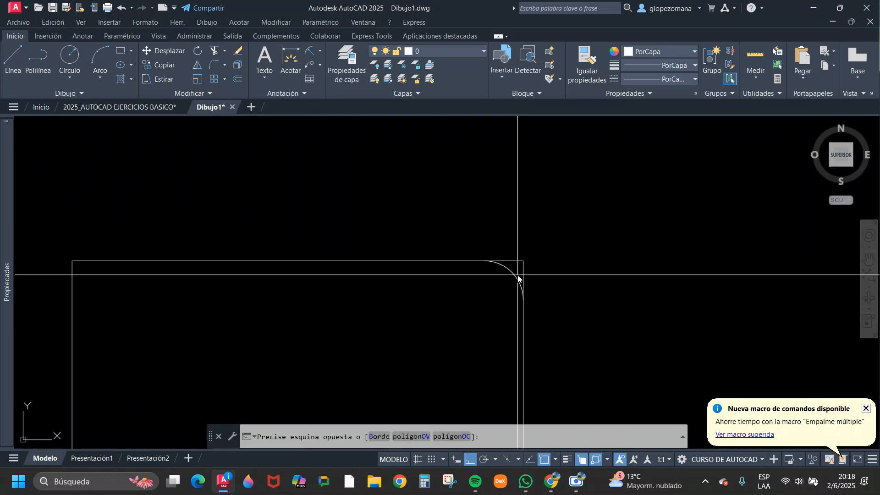
{"action": "left_click", "coordinate": [496, 292]}
{"action": "key", "text": "Escape"}
{"action": "left_click", "coordinate": [377, 282]}
{"action": "left_click", "coordinate": [348, 240]}
{"action": "scroll", "coordinate": [350, 240], "scroll_direction": "down", "scroll_amount": 4}
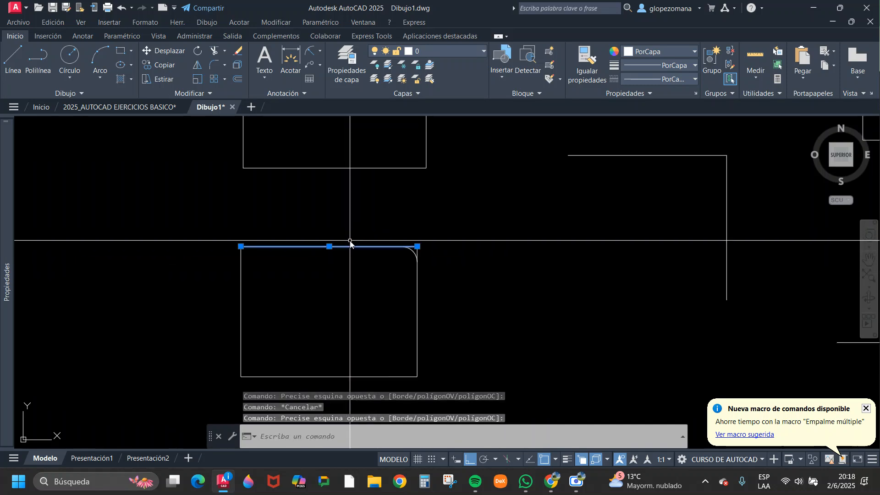
{"action": "key", "text": "Escape"}
{"action": "left_click", "coordinate": [440, 291]}
{"action": "left_click", "coordinate": [398, 285]}
{"action": "key", "text": "Escape"}
{"action": "left_click", "coordinate": [403, 205]}
{"action": "left_click", "coordinate": [372, 152]}
{"action": "scroll", "coordinate": [435, 220], "scroll_direction": "down", "scroll_amount": 4}
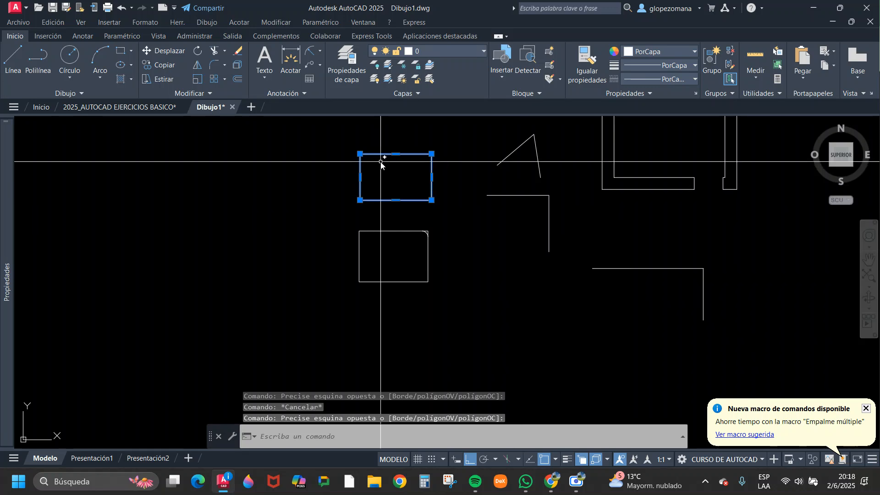
{"action": "mouse_move", "coordinate": [495, 256]}
{"action": "middle_mouse_down"}
{"action": "mouse_move", "coordinate": [450, 268]}
{"action": "mouse_move", "coordinate": [405, 296]}
{"action": "mouse_move", "coordinate": [339, 269]}
{"action": "middle_mouse_up"}
{"action": "scroll", "coordinate": [404, 268], "scroll_direction": "down", "scroll_amount": 5}
{"action": "key", "text": "Escape"}
{"action": "key", "text": "Escape"}
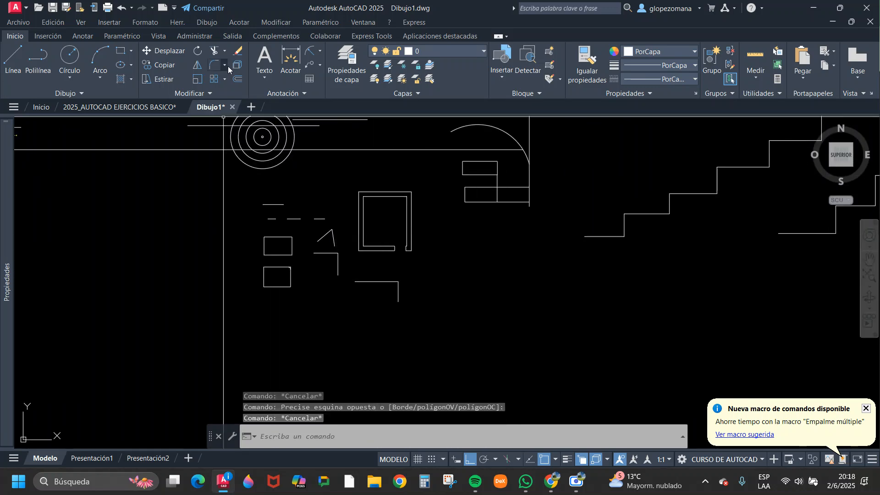
Draw a five-sided polygon inscribed in a circle of about 1.9 radius in the empty area below and to the right of the wall outline.
{"action": "left_click", "coordinate": [131, 51]}
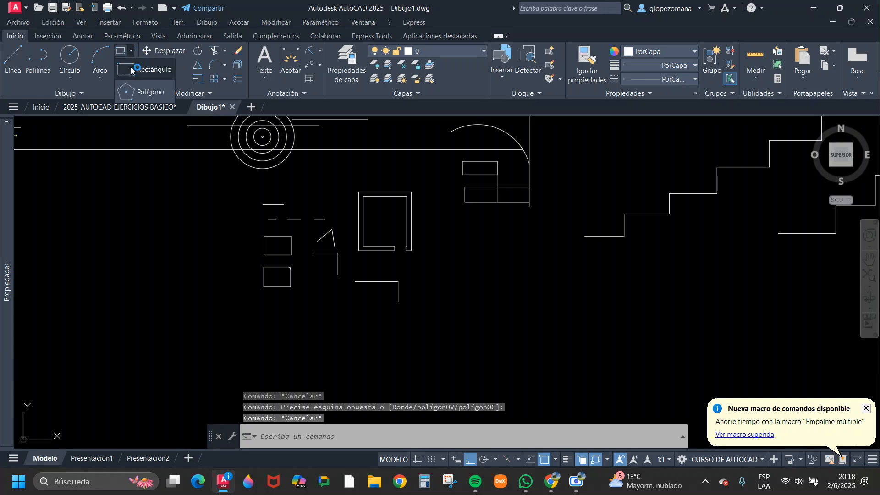
{"action": "left_click", "coordinate": [146, 88]}
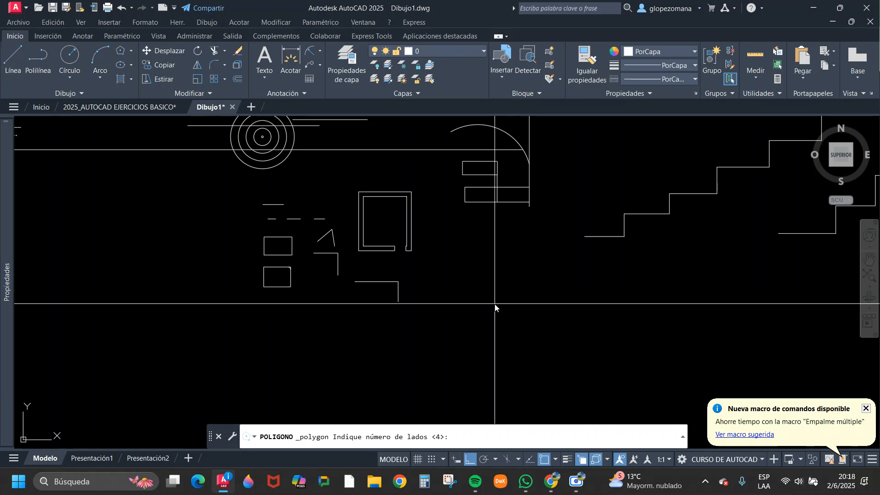
{"action": "type", "text": "5"}
{"action": "key", "text": "Return"}
{"action": "left_click", "coordinate": [471, 284]}
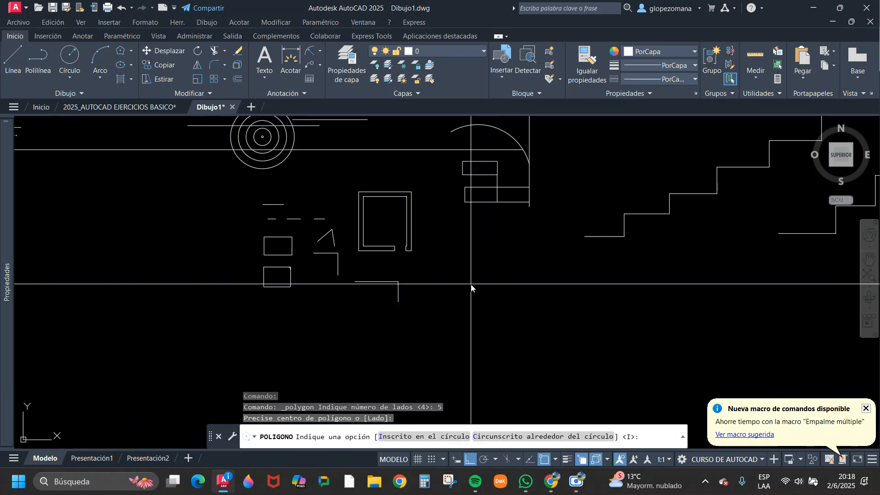
{"action": "key", "text": "Return"}
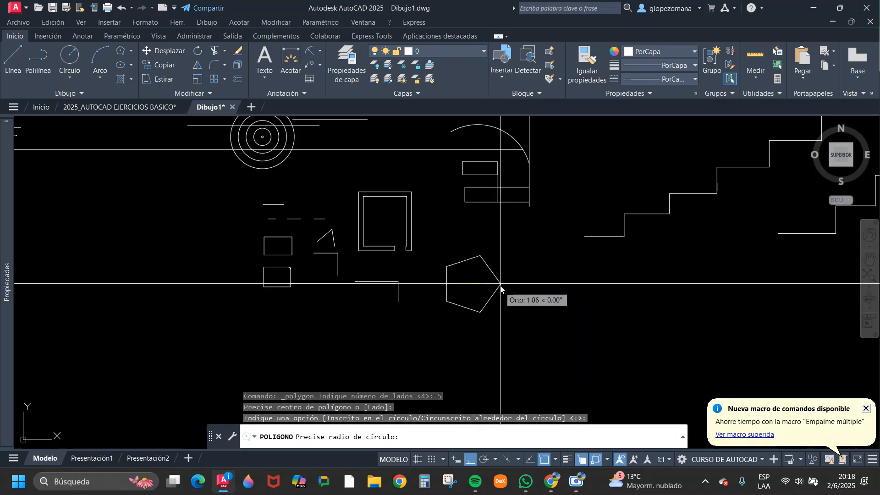
{"action": "left_click", "coordinate": [503, 285]}
{"action": "key", "text": "Escape"}
{"action": "scroll", "coordinate": [495, 287], "scroll_direction": "up", "scroll_amount": 4}
{"action": "middle_click_drag", "start_coordinate": [495, 288], "coordinate": [411, 279]}
{"action": "key", "text": "Escape"}
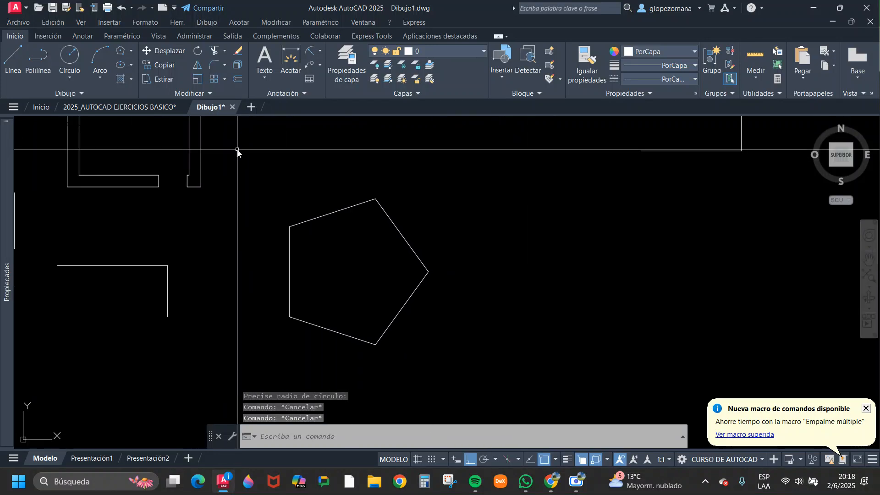
Set the fillet radius to 0.2 and round the pentagon's top corner.
{"action": "left_click", "coordinate": [214, 66]}
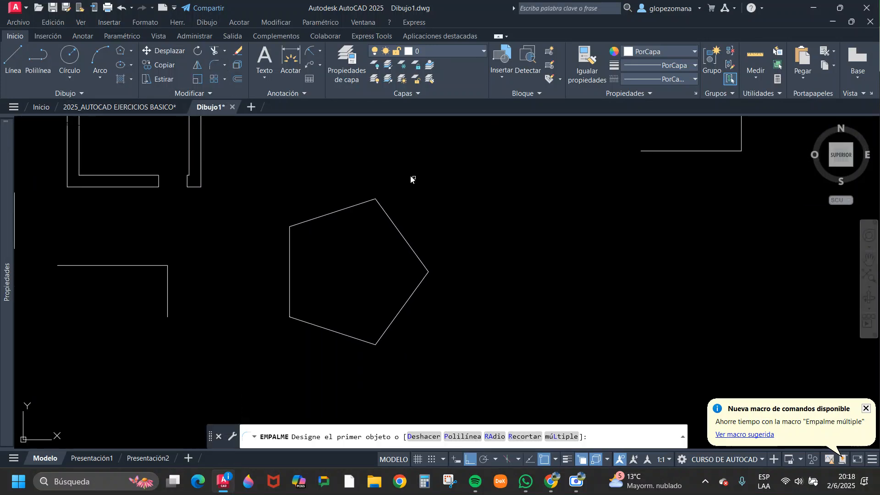
{"action": "left_click", "coordinate": [495, 436]}
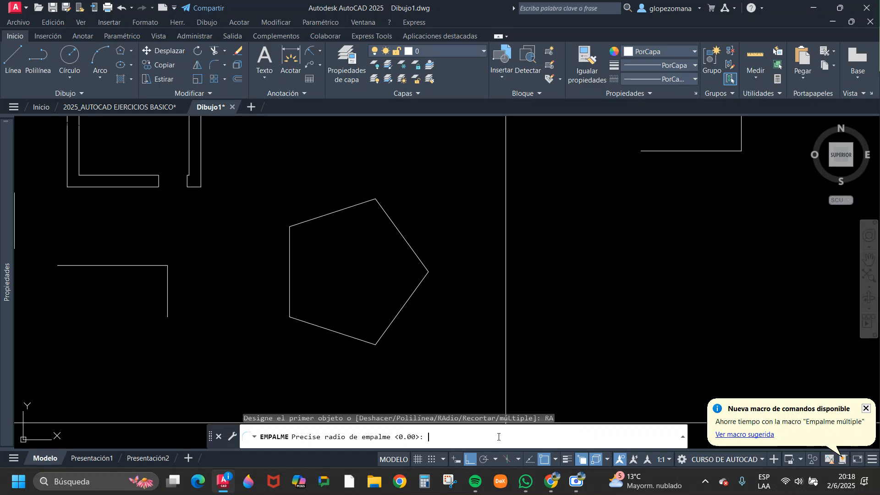
{"action": "type", "text": ".2"}
{"action": "key", "text": "Return"}
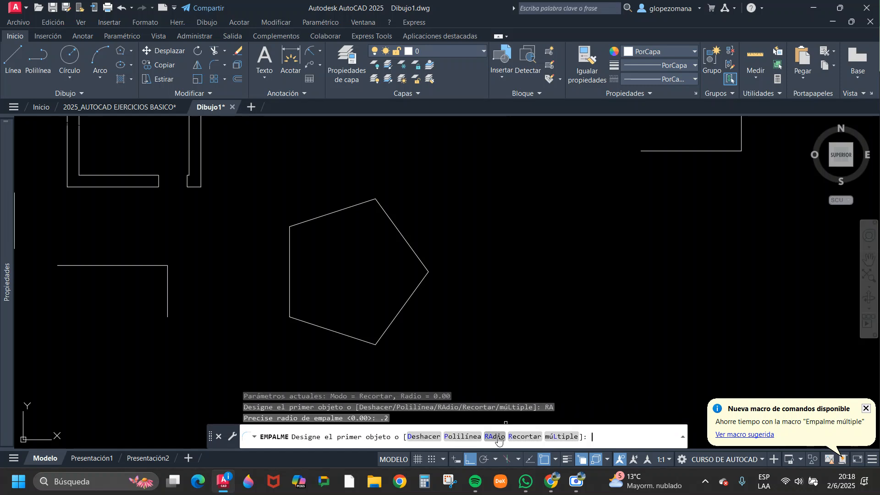
{"action": "left_click", "coordinate": [329, 210]}
{"action": "left_click", "coordinate": [335, 213]}
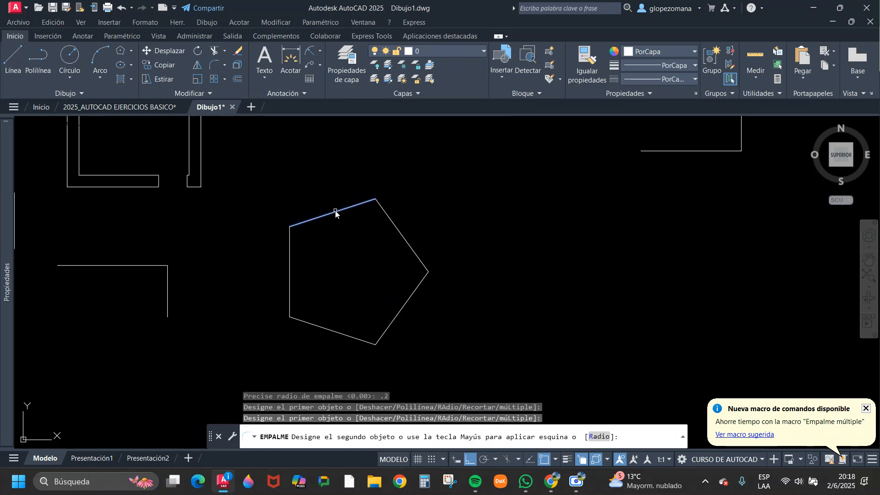
{"action": "left_click", "coordinate": [389, 221]}
Round the pentagon's right and lower-left corners with the 0.2 fillet radius.
{"action": "key", "text": "Return"}
{"action": "left_click", "coordinate": [416, 256]}
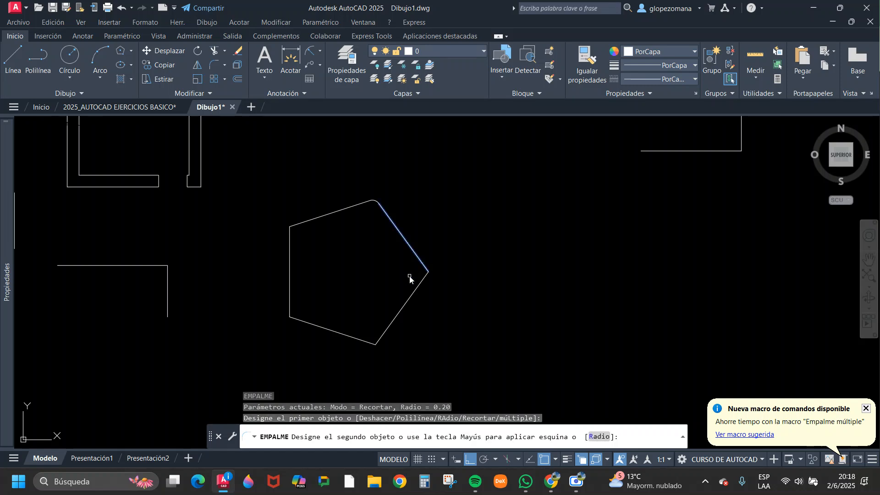
{"action": "left_click", "coordinate": [409, 303]}
{"action": "key", "text": "Return"}
{"action": "left_click", "coordinate": [310, 329]}
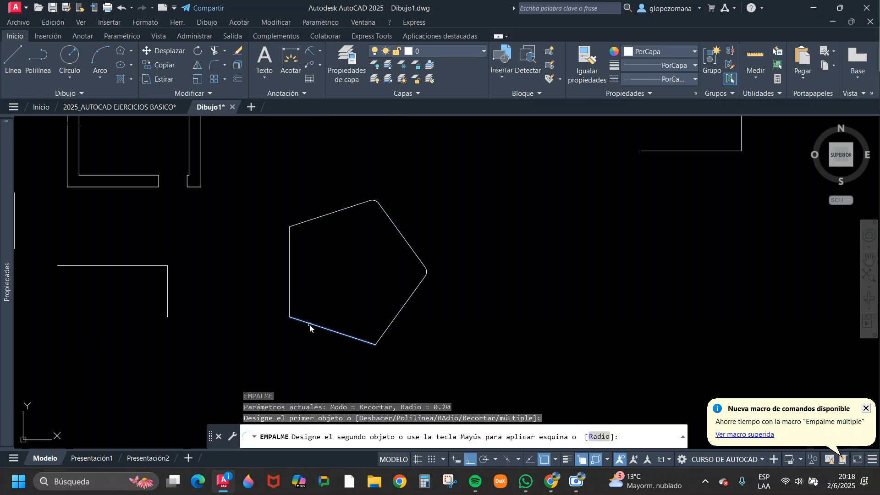
{"action": "left_click", "coordinate": [294, 301]}
Try to round the pentagon's upper-left corner with the 0.2 fillet radius.
{"action": "key", "text": "Return"}
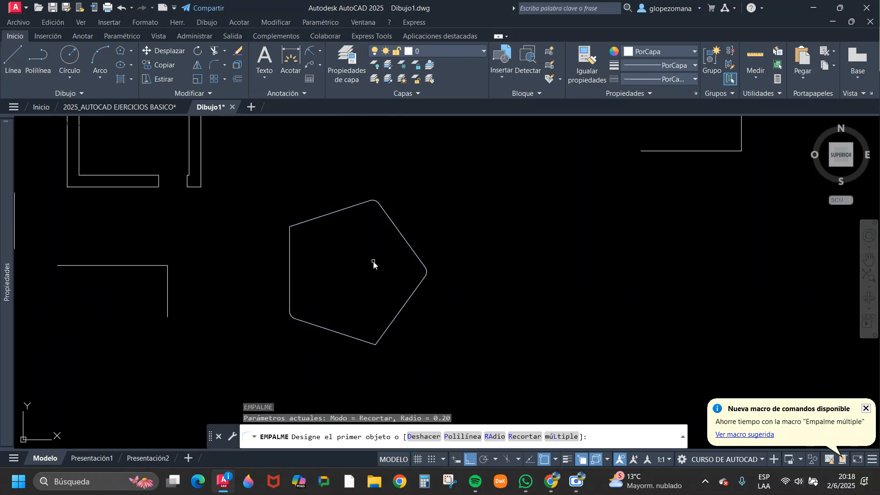
{"action": "left_click", "coordinate": [290, 247]}
{"action": "left_click", "coordinate": [317, 222]}
{"action": "key", "text": "Escape"}
{"action": "scroll", "coordinate": [391, 275], "scroll_direction": "down", "scroll_amount": 6}
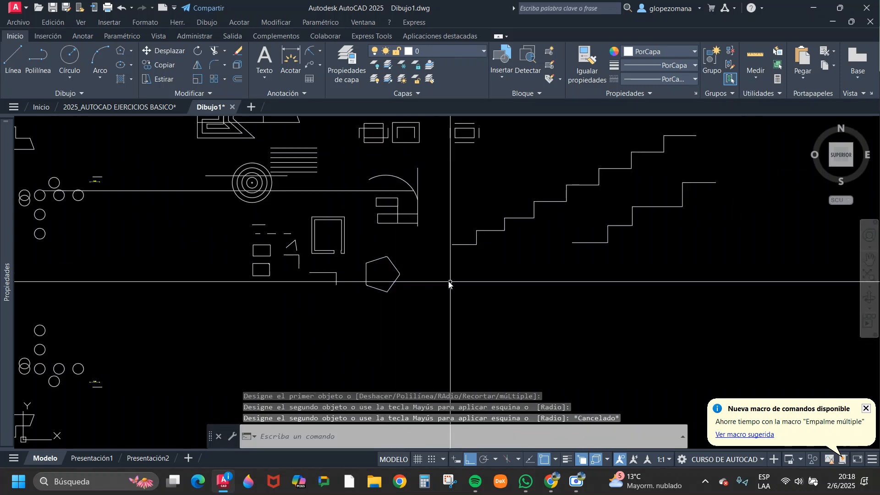
Draw a horizontal line to the right of the pentagon and a separate vertical line crossing it.
{"action": "scroll", "coordinate": [453, 282], "scroll_direction": "up", "scroll_amount": 5}
{"action": "type", "text": "l"}
{"action": "key", "text": "Return"}
{"action": "left_click", "coordinate": [372, 238]}
{"action": "left_click", "coordinate": [491, 238]}
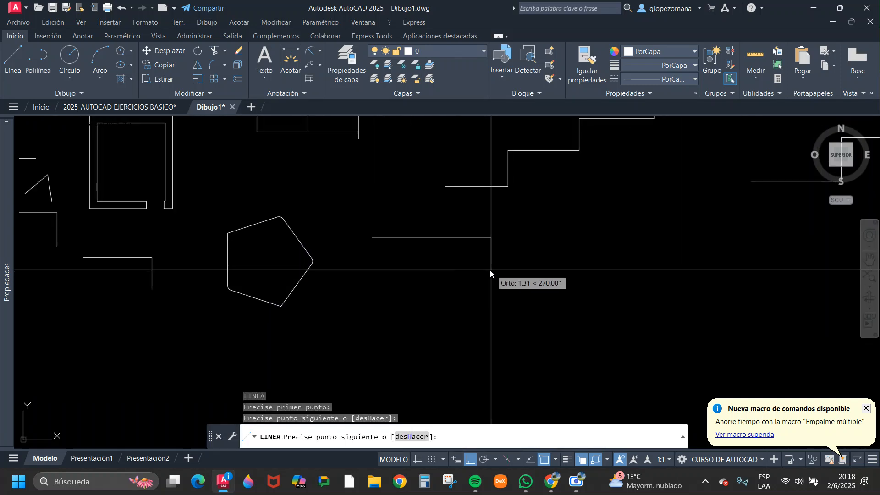
{"action": "key", "text": "Escape"}
{"action": "key", "text": "Return"}
{"action": "left_click", "coordinate": [444, 213]}
{"action": "left_click", "coordinate": [444, 296]}
{"action": "key", "text": "Escape"}
Turn ortho mode off and draw a self-crossing zigzag of seven connected segments from the vertical line's lower end.
{"action": "key", "text": "Return"}
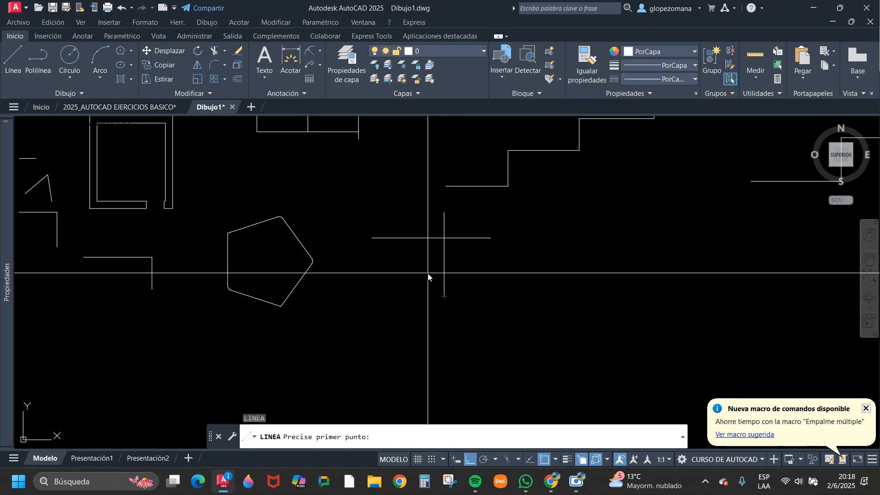
{"action": "left_click", "coordinate": [445, 296]}
{"action": "key", "text": "F8"}
{"action": "left_click", "coordinate": [420, 259]}
{"action": "left_click", "coordinate": [509, 294]}
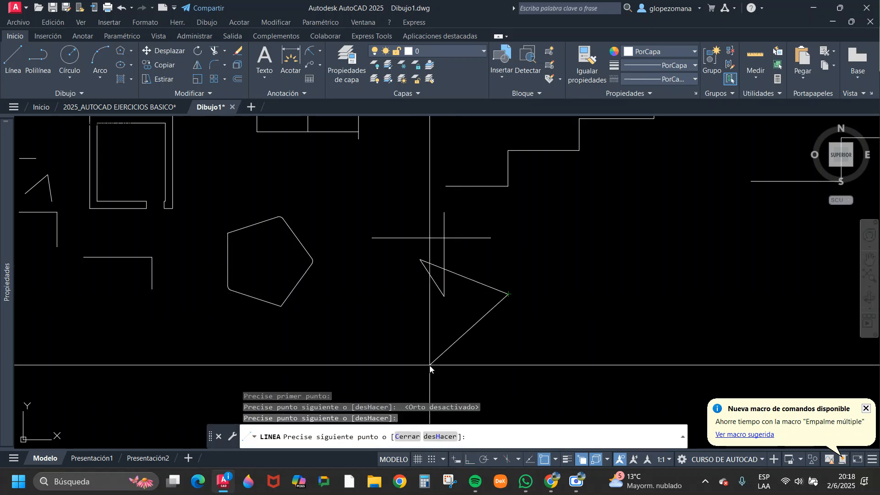
{"action": "left_click", "coordinate": [430, 365]}
{"action": "left_click", "coordinate": [490, 269]}
{"action": "left_click", "coordinate": [406, 215]}
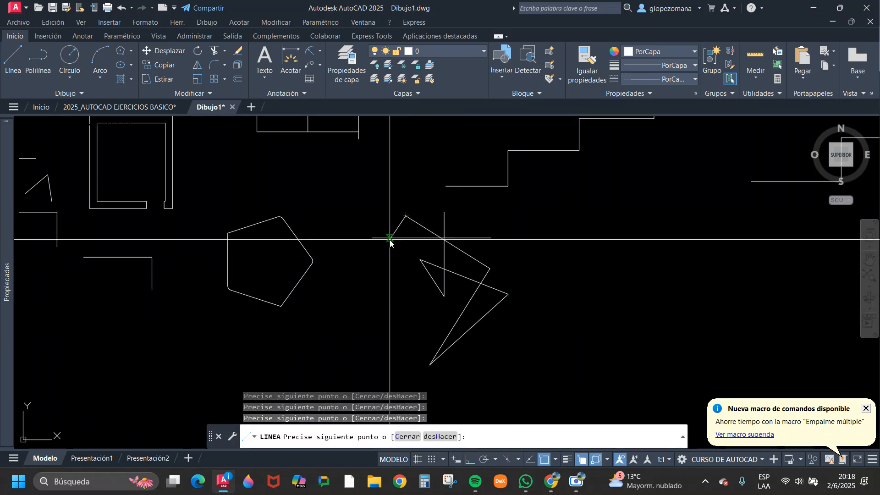
{"action": "left_click", "coordinate": [390, 238]}
{"action": "left_click", "coordinate": [488, 359]}
{"action": "key", "text": "Escape"}
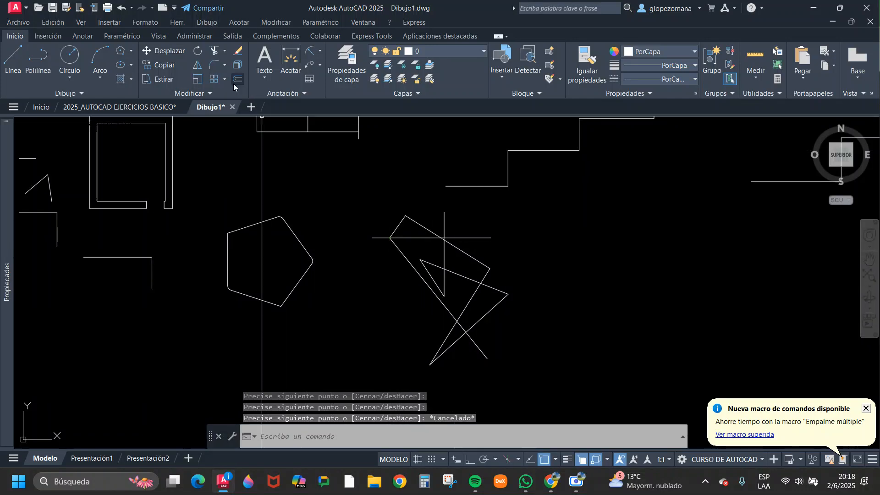
Fillet the zigzag's leftmost corner, and the crossing horizontal and vertical lines, with the 0.2 radius.
{"action": "left_click", "coordinate": [213, 65]}
{"action": "left_click", "coordinate": [398, 253]}
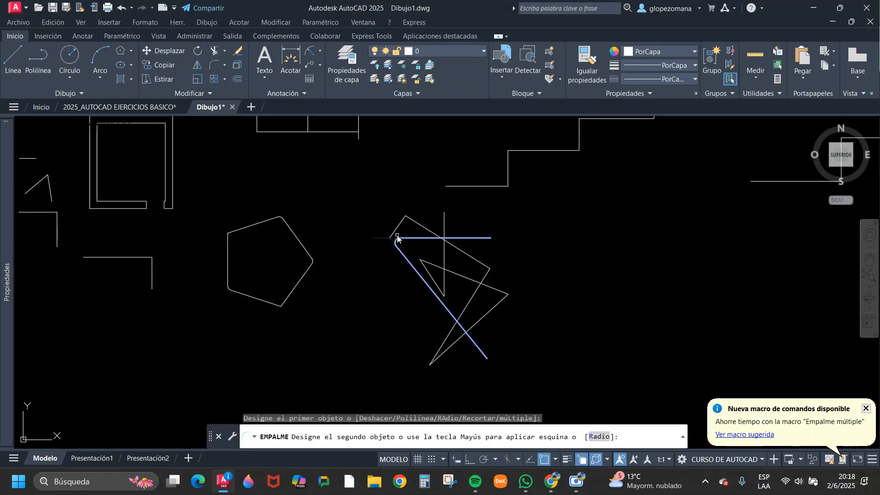
{"action": "left_click", "coordinate": [397, 229]}
{"action": "key", "text": "Return"}
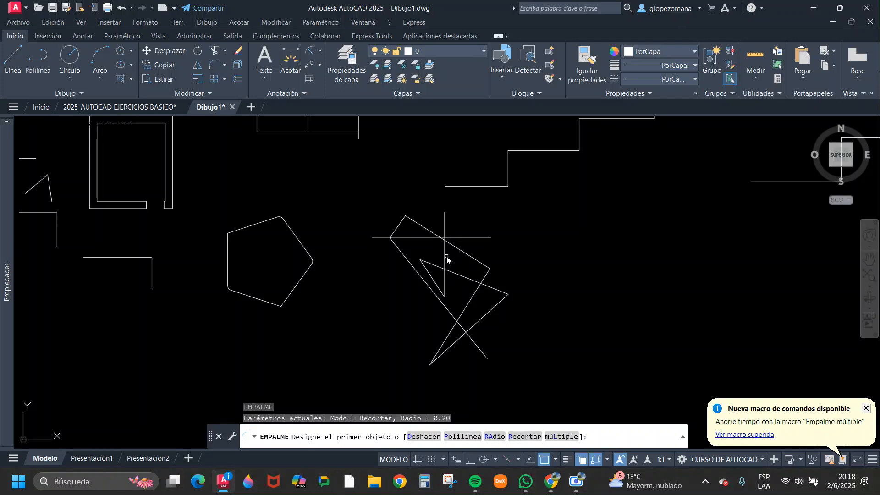
{"action": "left_click", "coordinate": [444, 252]}
{"action": "left_click", "coordinate": [424, 239]}
Round the zigzag's inner pointed corner below the horizontal line with the 0.2 fillet radius.
{"action": "key", "text": "Return"}
{"action": "left_click", "coordinate": [432, 278]}
{"action": "left_click", "coordinate": [439, 271]}
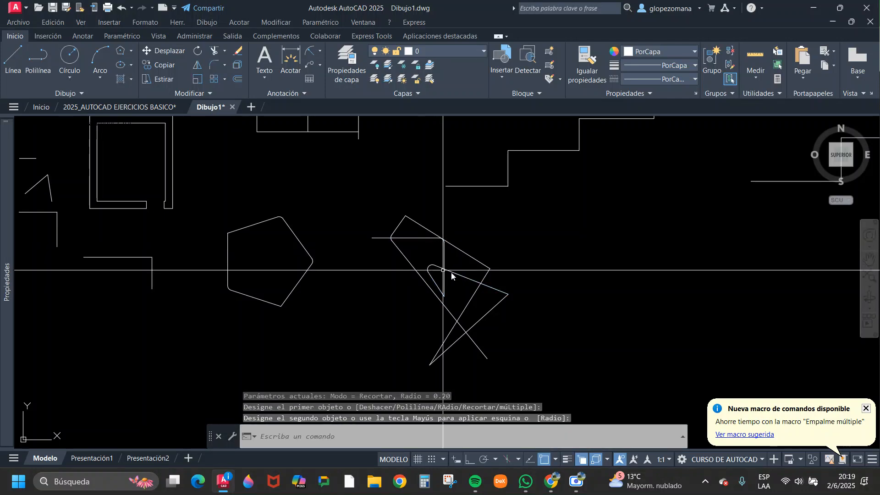
Round the zigzag's upper-right corner and its lowest pointed corner with the 0.2 fillet radius.
{"action": "key", "text": "Return"}
{"action": "left_click", "coordinate": [471, 262]}
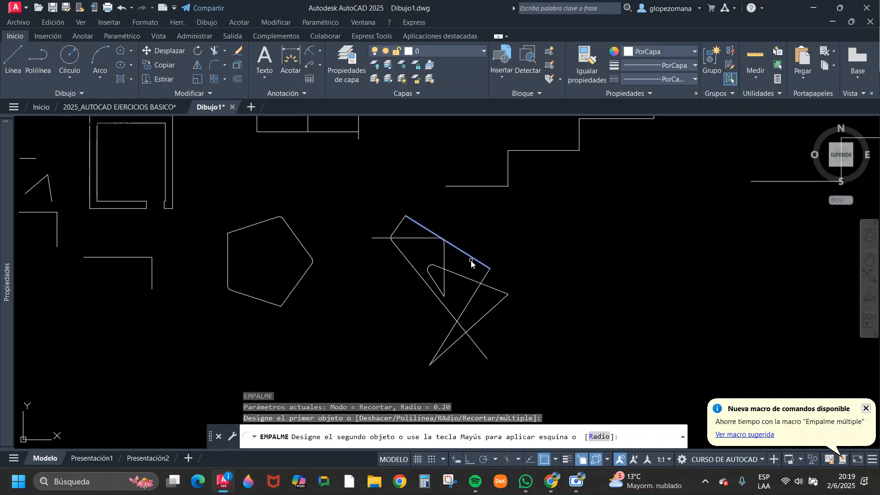
{"action": "left_click", "coordinate": [473, 300]}
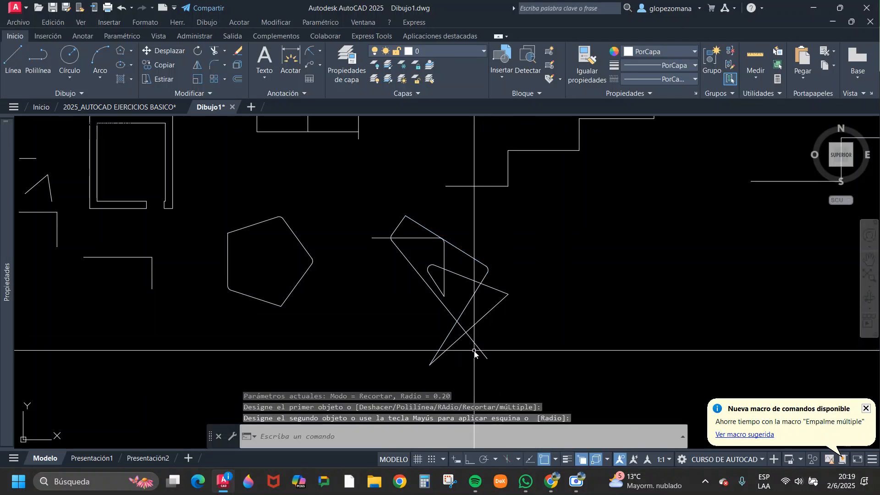
{"action": "scroll", "coordinate": [467, 353], "scroll_direction": "up", "scroll_amount": 2}
{"action": "key", "text": "Return"}
{"action": "left_click", "coordinate": [456, 329]}
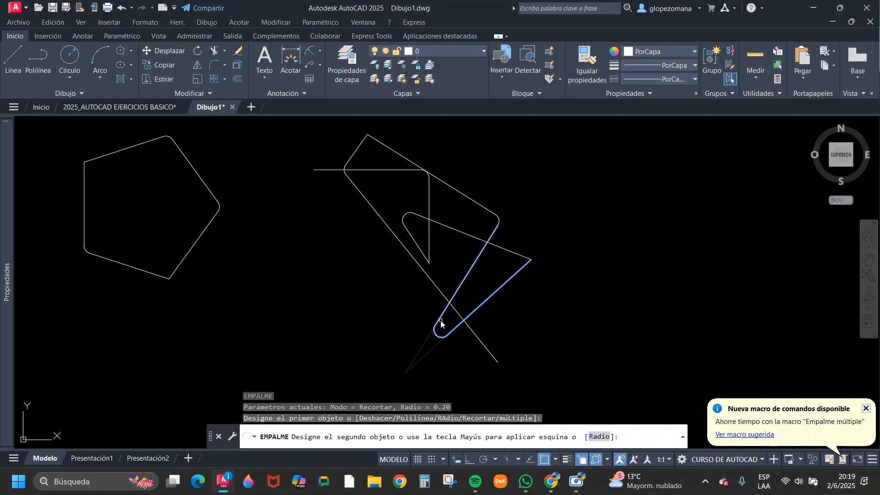
{"action": "left_click", "coordinate": [441, 324]}
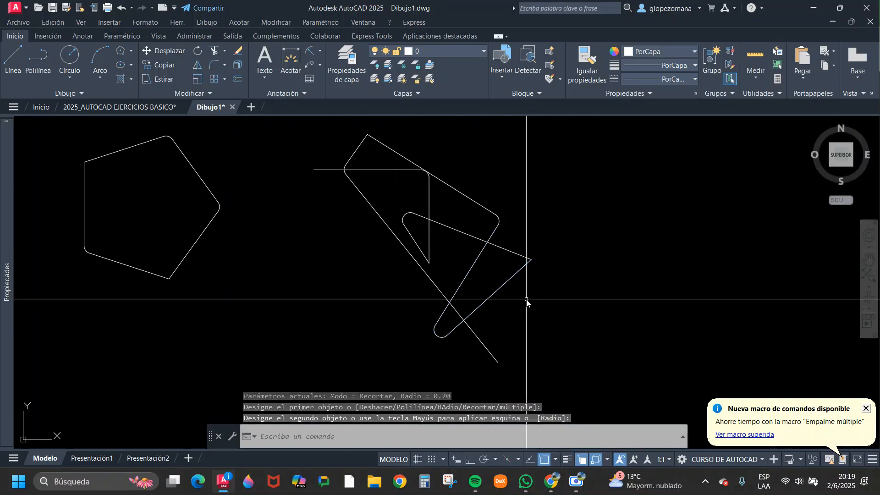
Fillet the three lowest corners of the stepped line above the zigzag with the 0.2 radius.
{"action": "scroll", "coordinate": [526, 300], "scroll_direction": "down", "scroll_amount": 4}
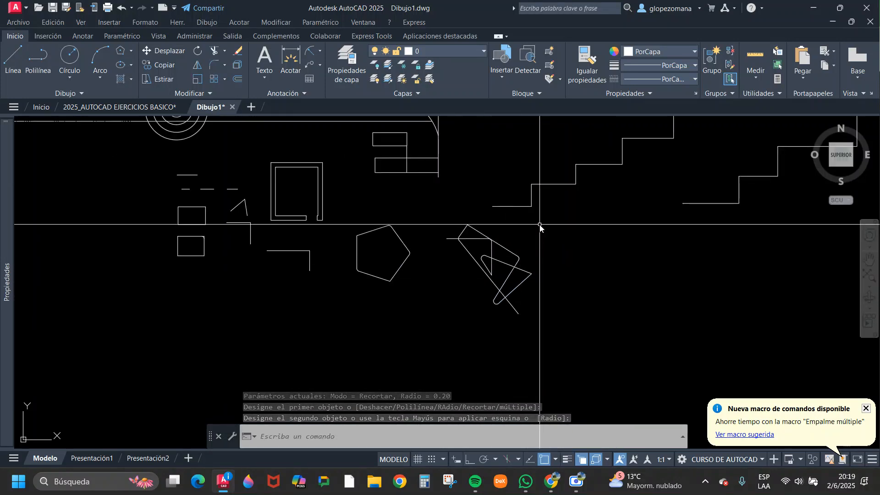
{"action": "key", "text": "Return"}
{"action": "left_click", "coordinate": [525, 206]}
{"action": "left_click", "coordinate": [532, 193]}
{"action": "key", "text": "Return"}
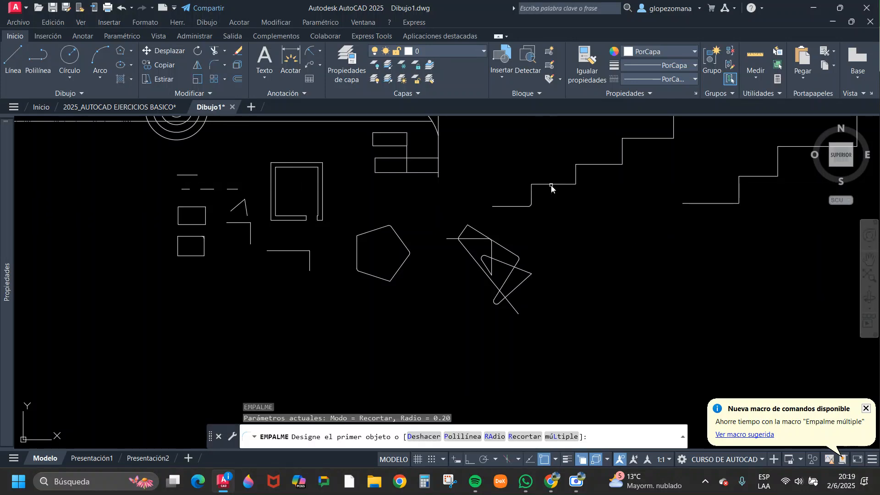
{"action": "left_click", "coordinate": [552, 184]}
{"action": "left_click", "coordinate": [574, 177]}
{"action": "key", "text": "Return"}
{"action": "left_click", "coordinate": [532, 196]}
{"action": "left_click", "coordinate": [542, 183]}
Round both ends of the next tread up on the same stepped line with the 0.2 radius.
{"action": "key", "text": "Return"}
{"action": "left_click", "coordinate": [577, 173]}
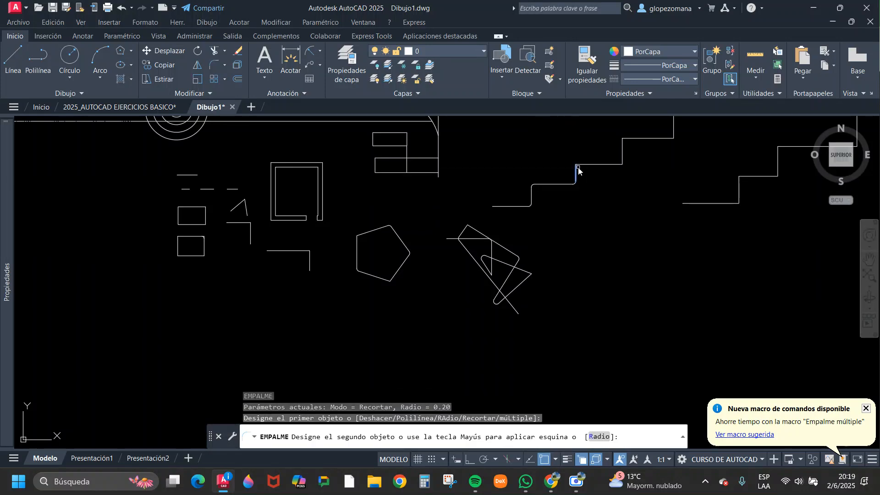
{"action": "left_click", "coordinate": [585, 164]}
{"action": "key", "text": "Return"}
{"action": "left_click", "coordinate": [610, 164]}
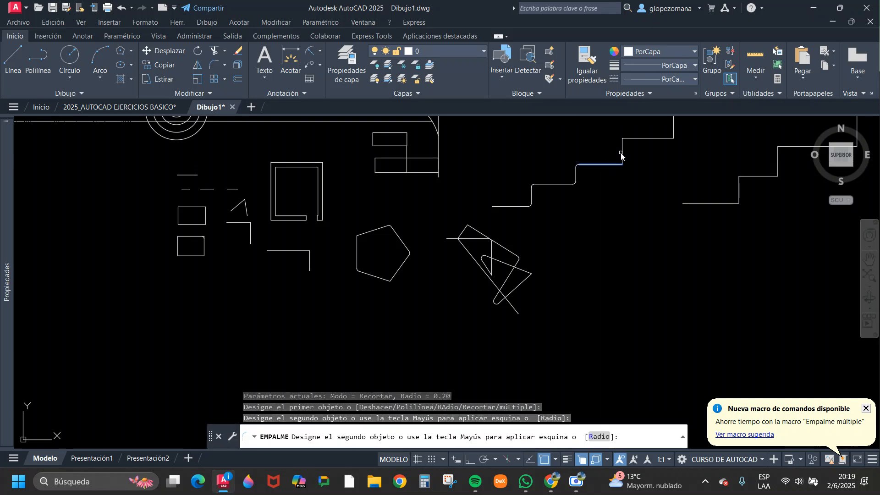
{"action": "left_click", "coordinate": [622, 153]}
Fillet the bottom and top corners of the next riser on the stepped line with radius 0.2, and end the command.
{"action": "middle_click_drag", "start_coordinate": [668, 139], "coordinate": [601, 199]}
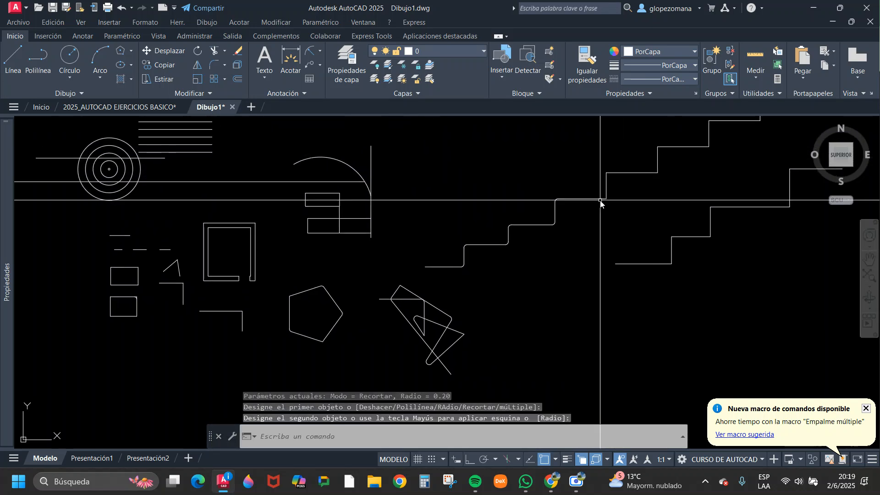
{"action": "key", "text": "Return"}
{"action": "left_click", "coordinate": [597, 200]}
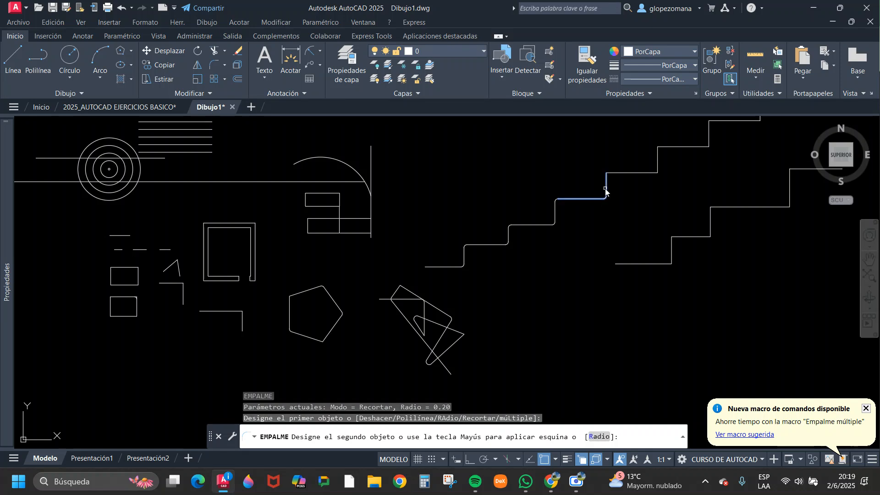
{"action": "left_click", "coordinate": [606, 188]}
{"action": "key", "text": "Return"}
{"action": "left_click", "coordinate": [606, 185]}
{"action": "left_click", "coordinate": [619, 177]}
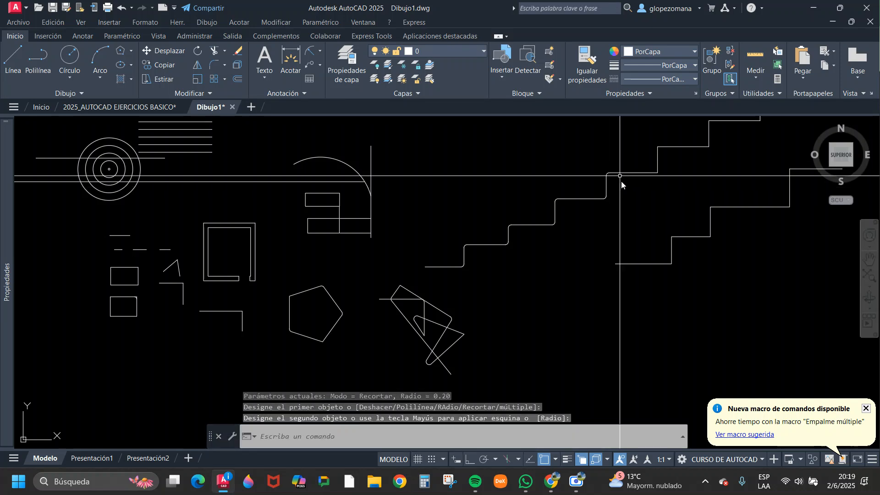
{"action": "key", "text": "Escape"}
Examine the rounded corners of the stepped line and the neighbouring practice figures.
{"action": "scroll", "coordinate": [706, 215], "scroll_direction": "down", "scroll_amount": 2}
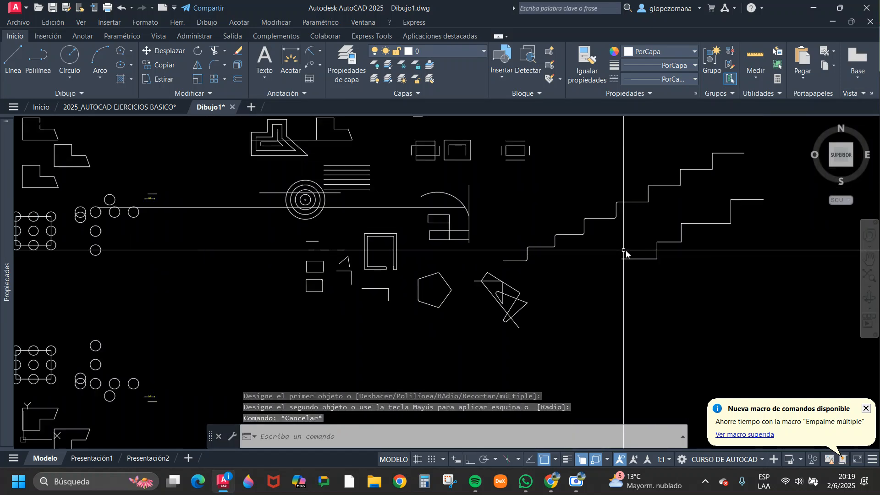
{"action": "scroll", "coordinate": [521, 269], "scroll_direction": "up", "scroll_amount": 2}
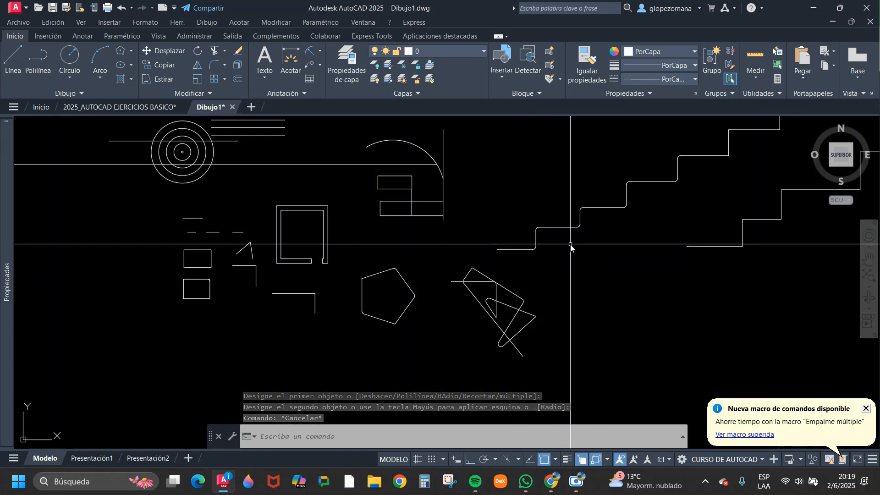
{"action": "middle_click_drag", "start_coordinate": [539, 252], "coordinate": [462, 253]}
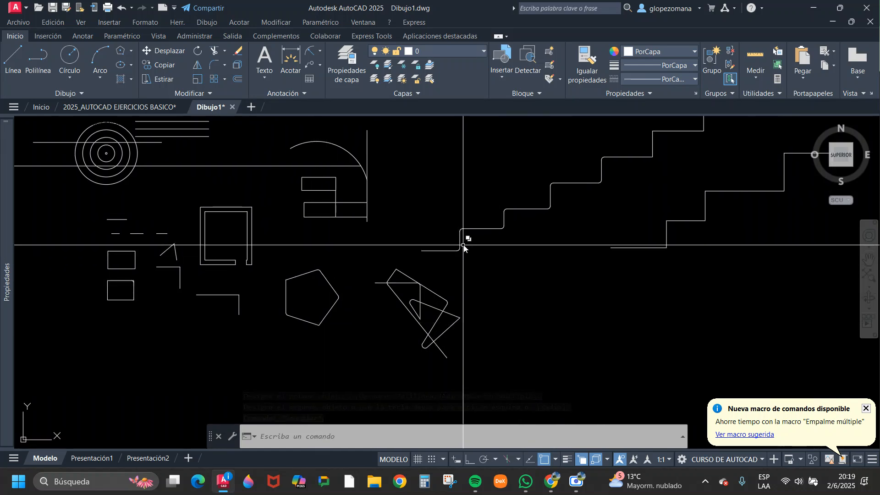
{"action": "scroll", "coordinate": [466, 241], "scroll_direction": "up", "scroll_amount": 5}
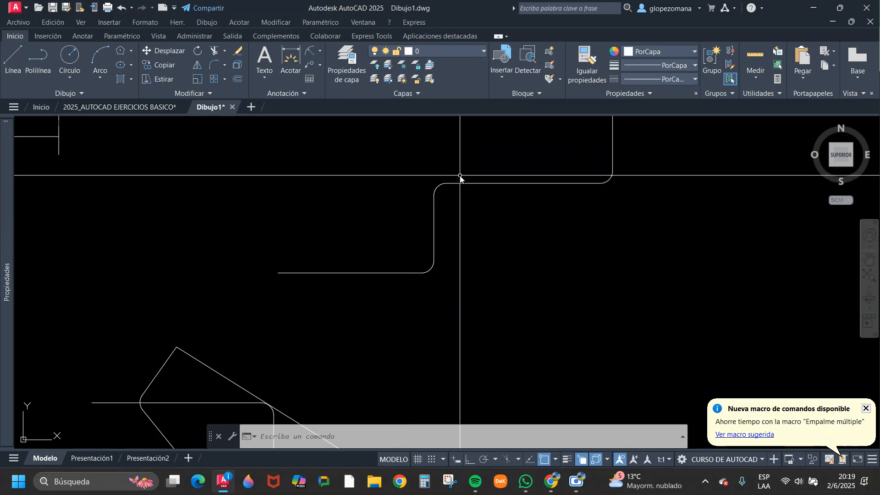
{"action": "scroll", "coordinate": [443, 202], "scroll_direction": "down", "scroll_amount": 2}
{"action": "scroll", "coordinate": [442, 201], "scroll_direction": "down", "scroll_amount": 5}
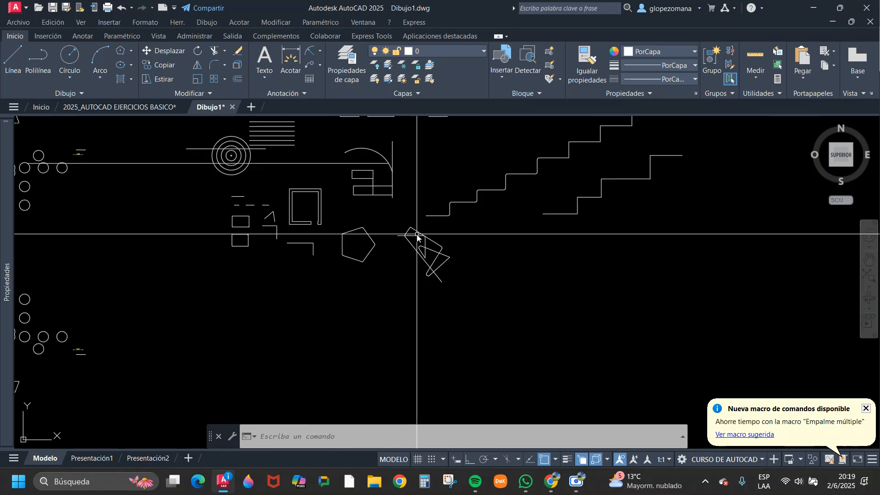
{"action": "scroll", "coordinate": [285, 235], "scroll_direction": "up", "scroll_amount": 3}
{"action": "middle_click_drag", "start_coordinate": [285, 235], "coordinate": [399, 256]}
{"action": "scroll", "coordinate": [424, 262], "scroll_direction": "down", "scroll_amount": 2}
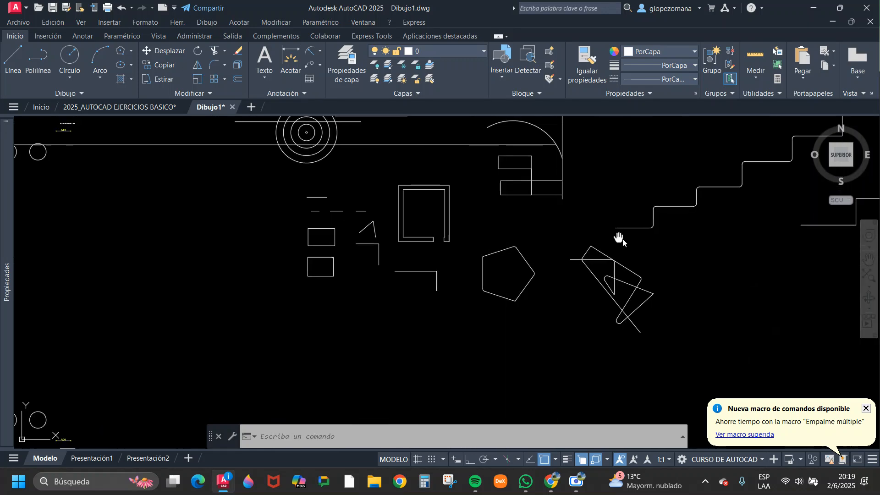
{"action": "middle_click_drag", "start_coordinate": [619, 235], "coordinate": [458, 269]}
{"action": "key", "text": "Escape"}
{"action": "key", "text": "Escape"}
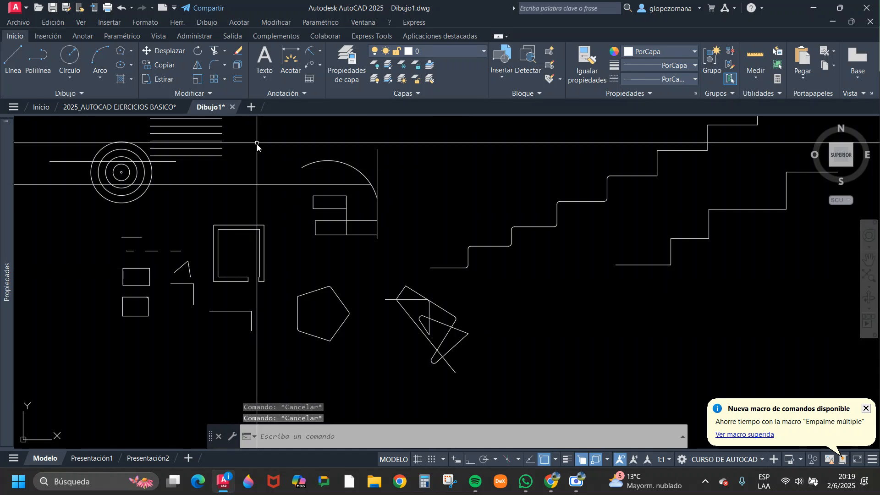
Set the fillet radius to 0 and join the long horizontal line to the arc in a sharp corner.
{"action": "left_click", "coordinate": [213, 65]}
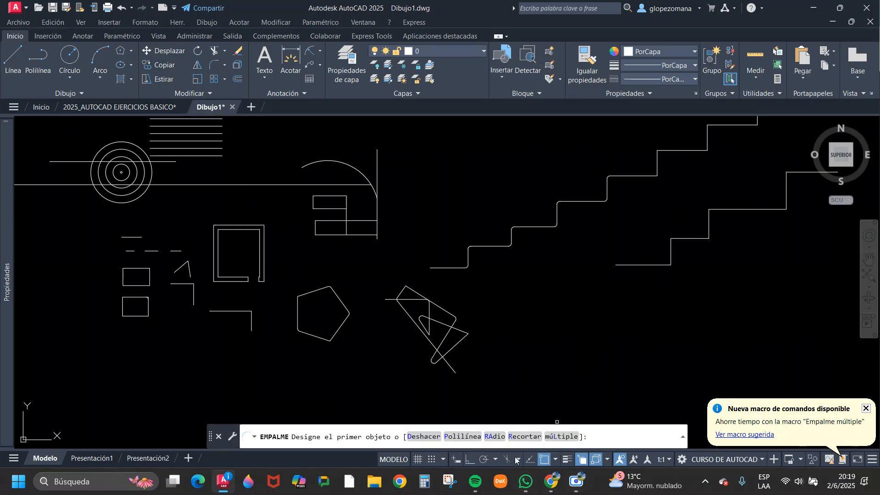
{"action": "left_click", "coordinate": [494, 437]}
{"action": "type", "text": "0"}
{"action": "key", "text": "Return"}
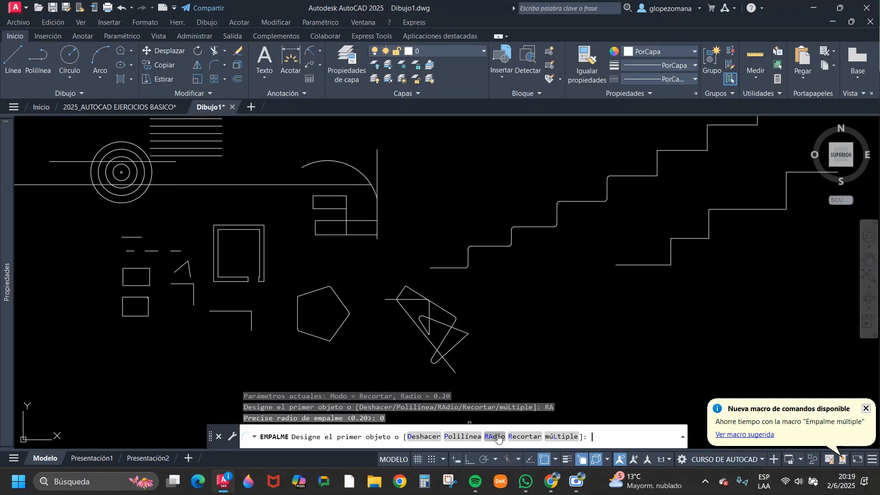
{"action": "left_click", "coordinate": [360, 186]}
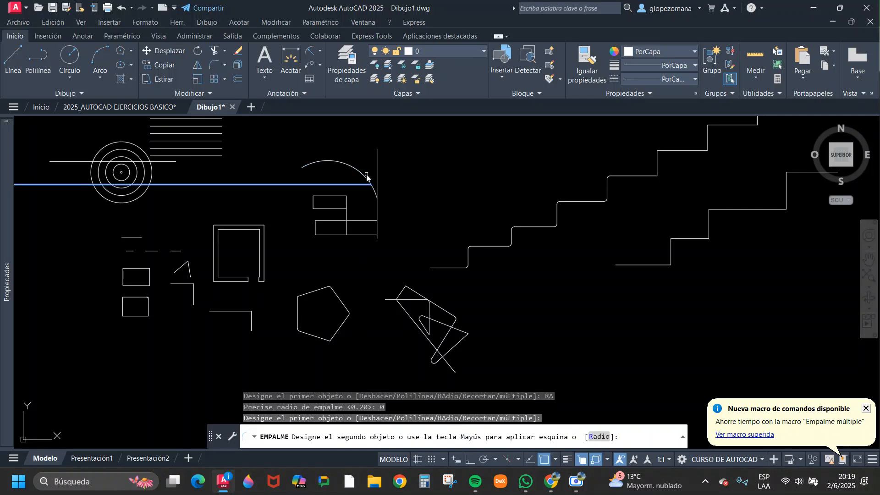
{"action": "left_click", "coordinate": [366, 177]}
Join the arc's upper part to the horizontal line crossing the concentric circles, using fillet radius 0.
{"action": "key", "text": "Return"}
{"action": "middle_click_drag", "start_coordinate": [298, 212], "coordinate": [492, 254]}
{"action": "scroll", "coordinate": [340, 214], "scroll_direction": "up", "scroll_amount": 2}
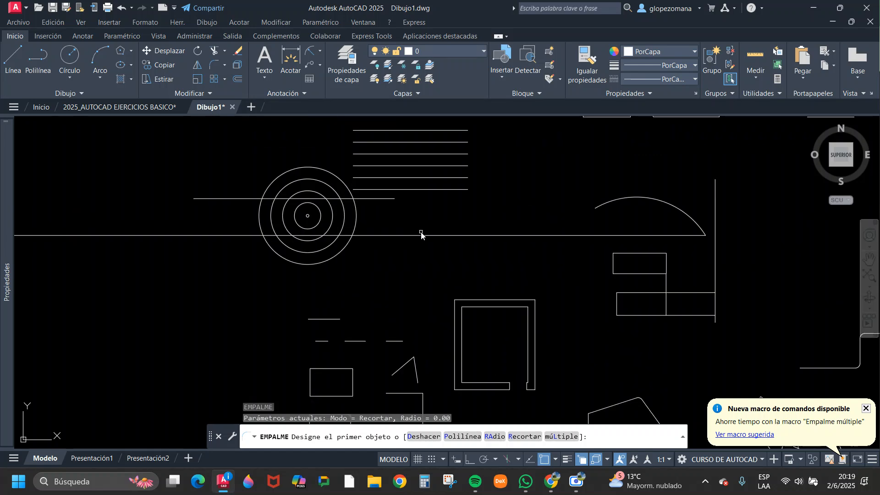
{"action": "left_click", "coordinate": [617, 205]}
{"action": "left_click", "coordinate": [618, 202]}
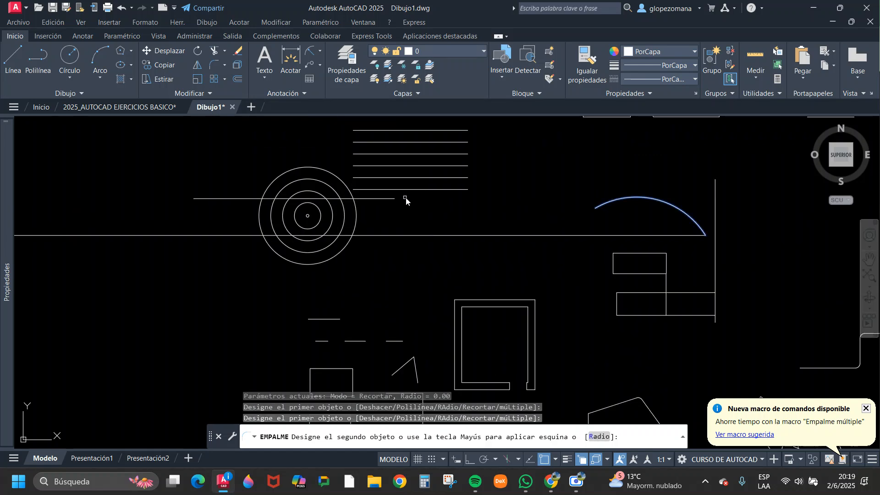
{"action": "left_click", "coordinate": [391, 200]}
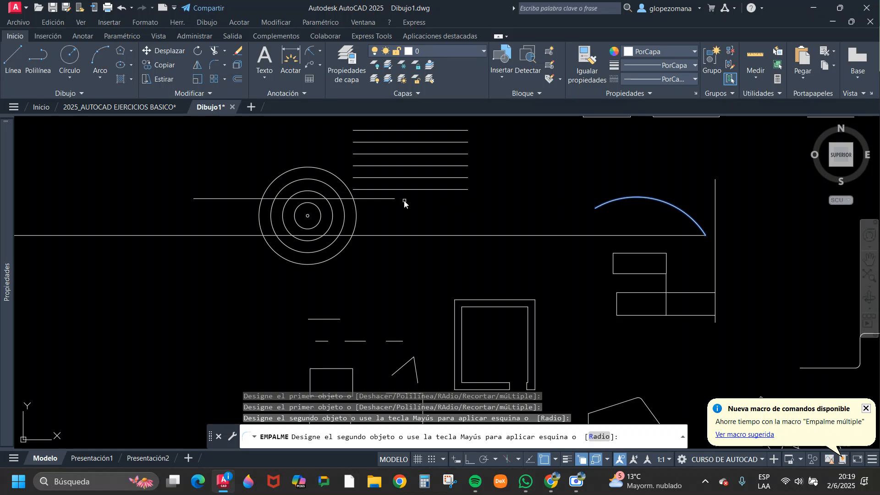
{"action": "left_click", "coordinate": [386, 200]}
Join the remaining arc piece to the long horizontal line below it with the radius 0 fillet.
{"action": "scroll", "coordinate": [515, 194], "scroll_direction": "up", "scroll_amount": 3}
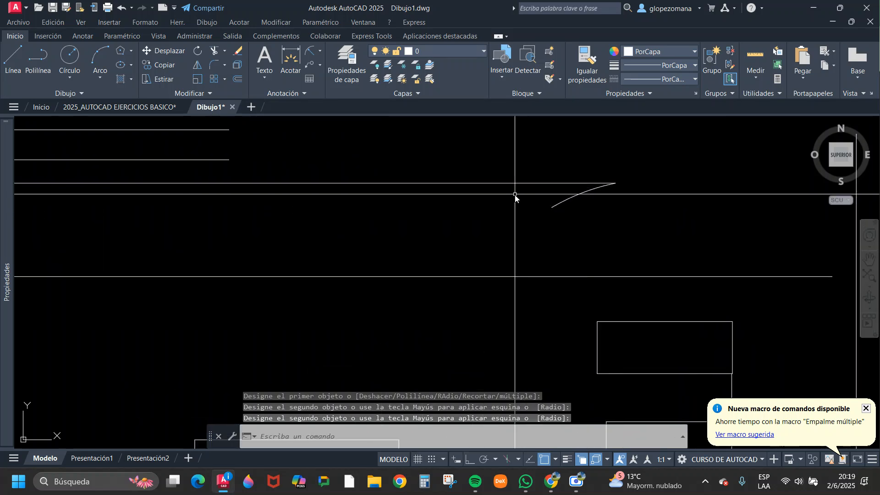
{"action": "scroll", "coordinate": [507, 199], "scroll_direction": "down", "scroll_amount": 3}
{"action": "key", "text": "Return"}
{"action": "left_click", "coordinate": [586, 207]}
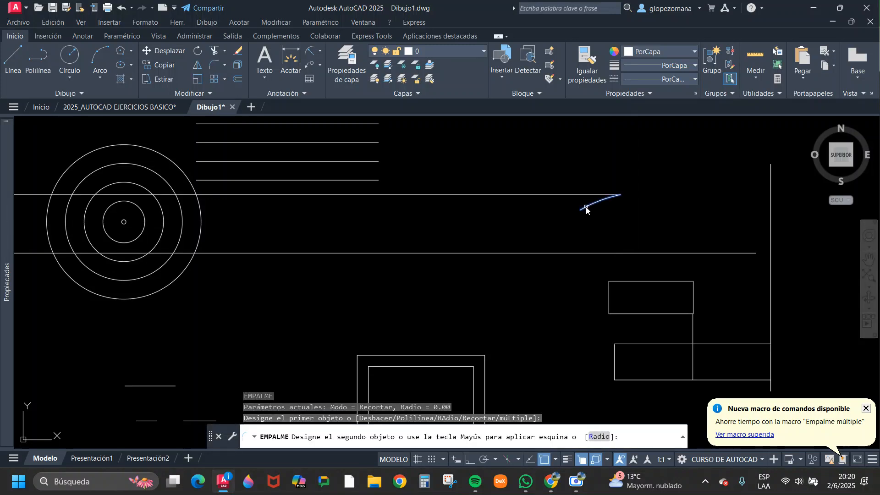
{"action": "left_click", "coordinate": [584, 248]}
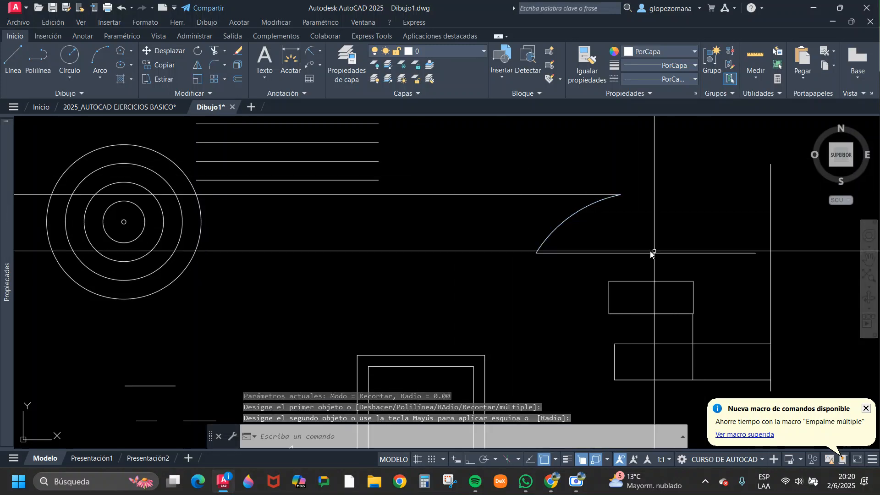
Join the horizontal line below the arc to the far vertical line, and then to the vertical line between the two rectangles, at radius 0.
{"action": "key", "text": "Return"}
{"action": "left_click", "coordinate": [698, 253]}
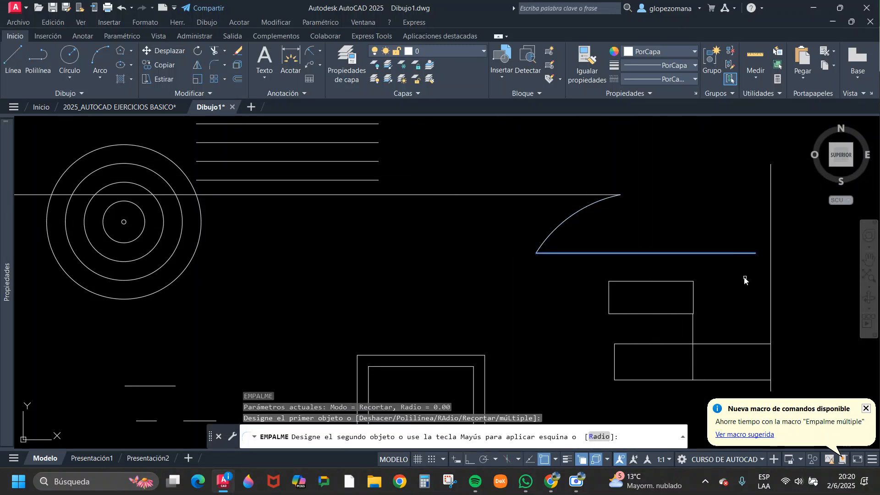
{"action": "left_click", "coordinate": [772, 312]}
{"action": "key", "text": "Return"}
{"action": "left_click", "coordinate": [693, 328]}
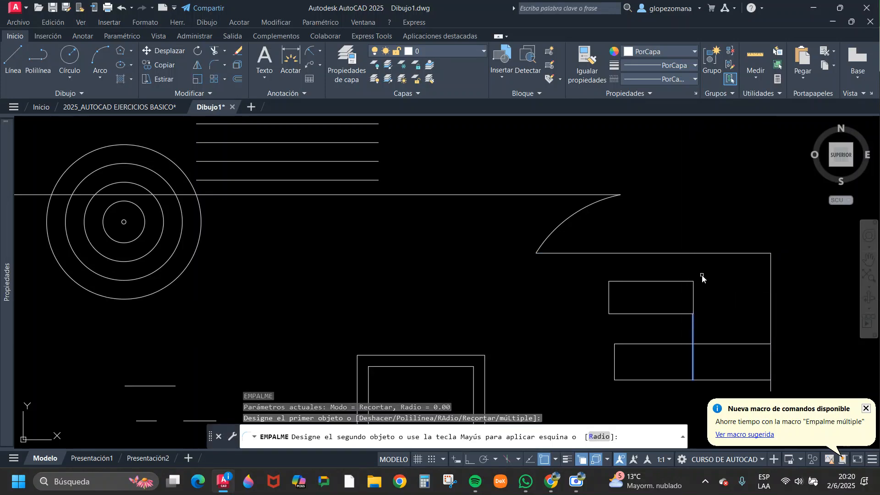
{"action": "key", "text": "Escape"}
{"action": "scroll", "coordinate": [666, 258], "scroll_direction": "down", "scroll_amount": 4}
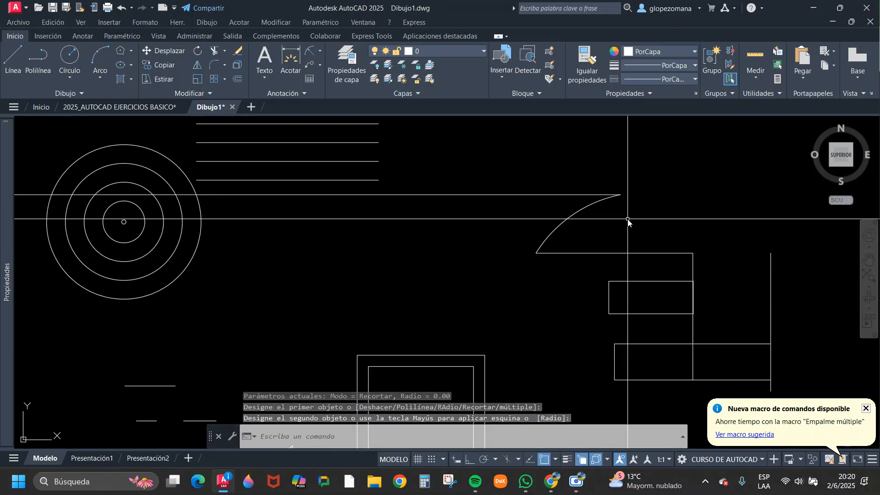
{"action": "scroll", "coordinate": [474, 201], "scroll_direction": "down", "scroll_amount": 2}
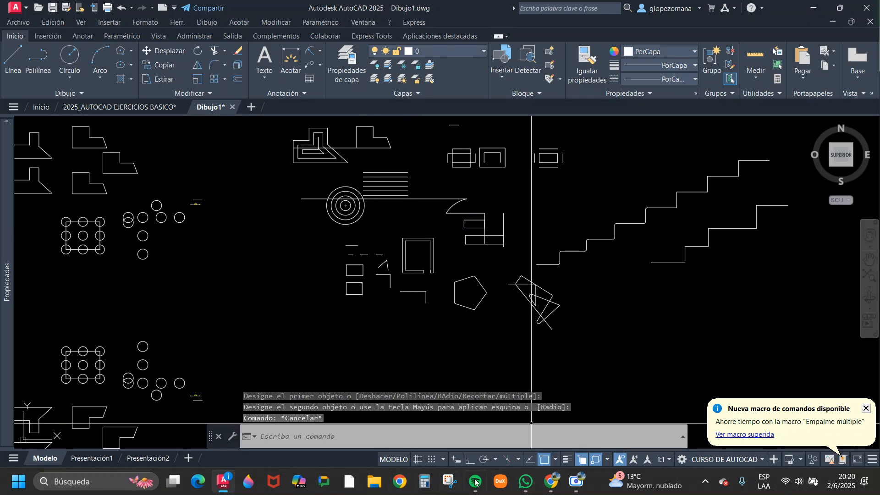
Switch to the 2025_AUTOCAD EJERCICIOS BASICO drawing and read the header of the Unidad 5, Ejercicio N°1 sheet.
{"action": "left_click", "coordinate": [106, 105]}
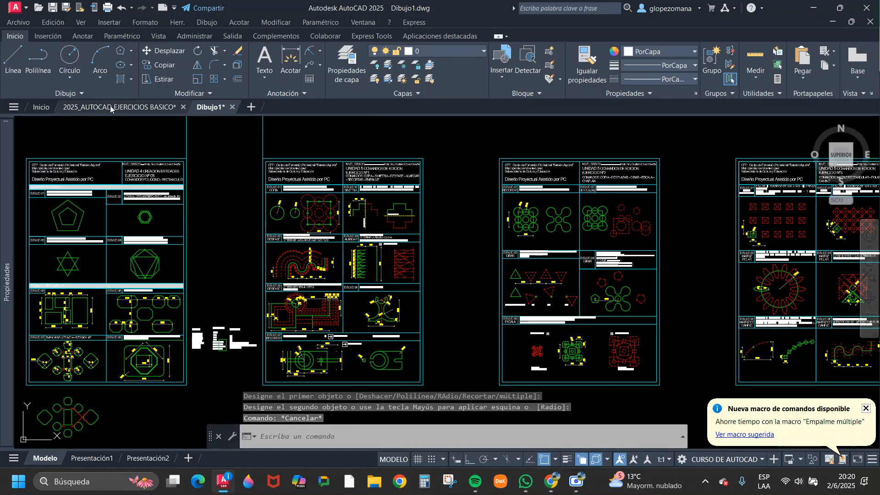
{"action": "scroll", "coordinate": [426, 169], "scroll_direction": "up", "scroll_amount": 5}
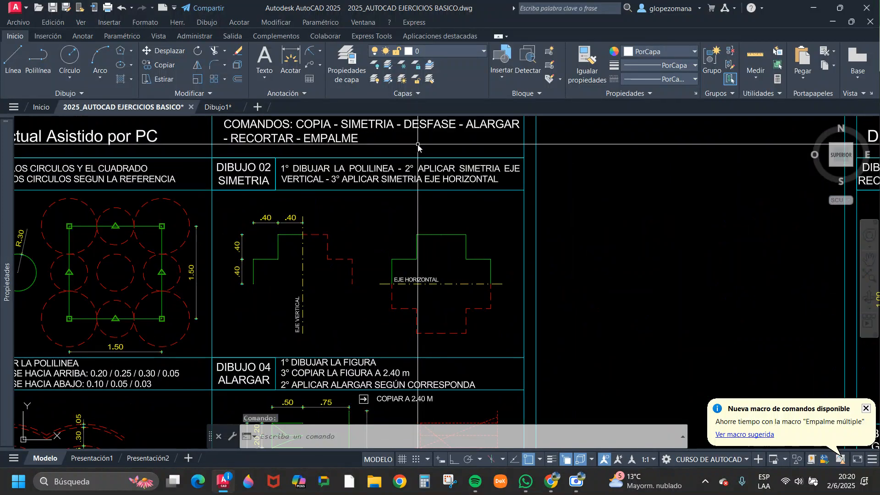
{"action": "scroll", "coordinate": [366, 176], "scroll_direction": "up", "scroll_amount": 4}
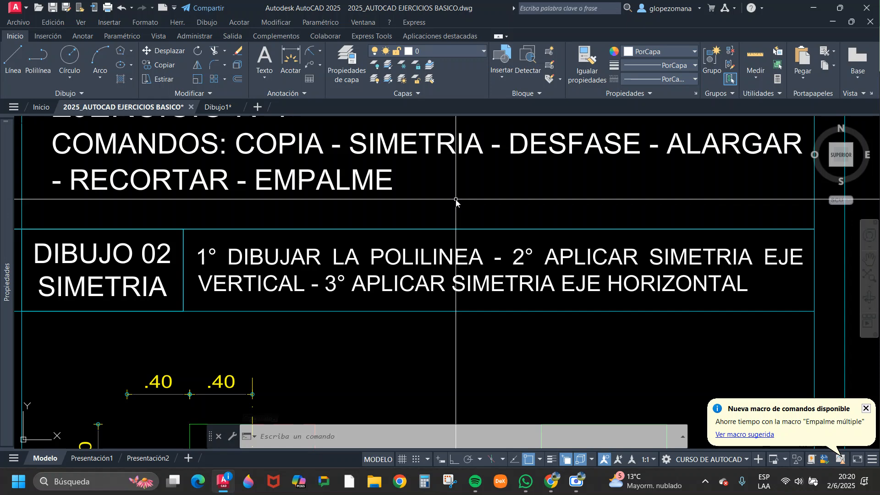
{"action": "scroll", "coordinate": [457, 200], "scroll_direction": "down", "scroll_amount": 4}
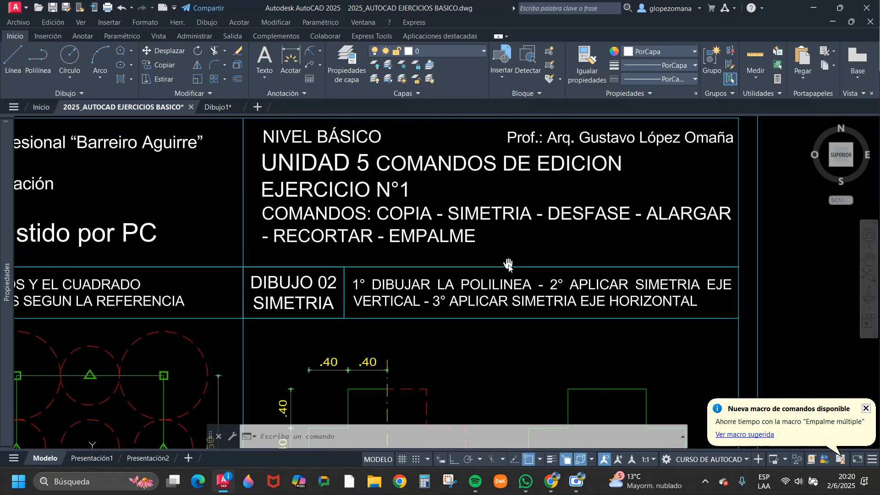
Examine the Unidad 5 Ejercicio N°1 and N°2 sheets, including the chamfer distances and scale factors listed for Dibujo 05 Escala.
{"action": "middle_click_drag", "start_coordinate": [468, 235], "coordinate": [467, 234]}
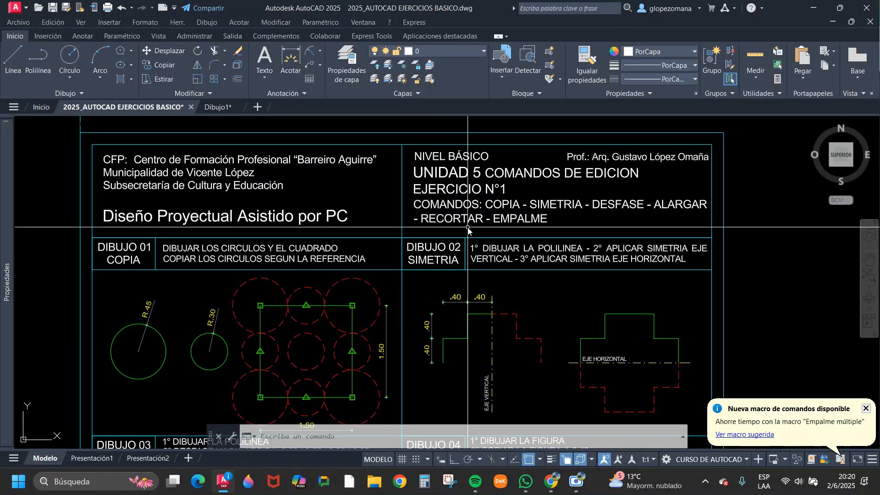
{"action": "scroll", "coordinate": [565, 282], "scroll_direction": "down", "scroll_amount": 8}
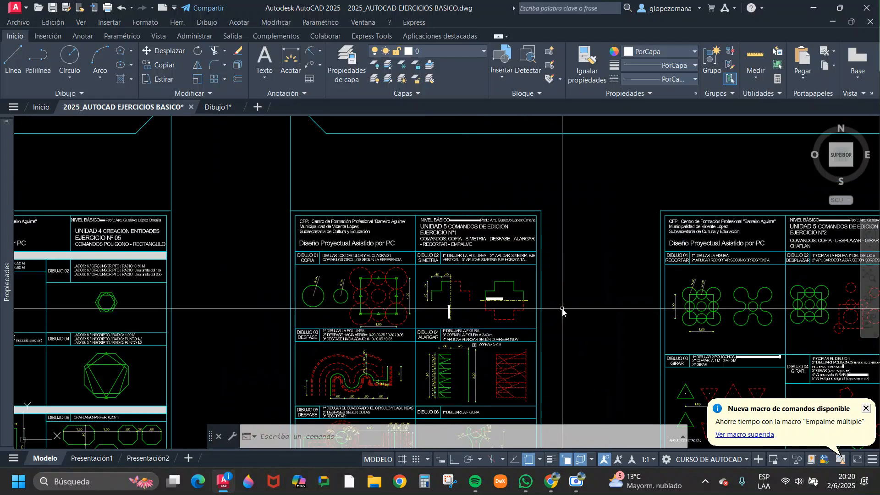
{"action": "scroll", "coordinate": [566, 282], "scroll_direction": "up", "scroll_amount": 4}
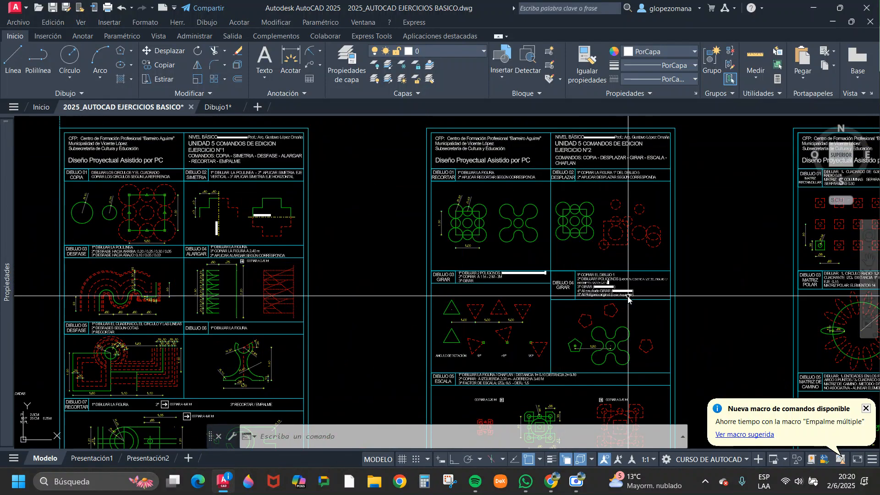
{"action": "mouse_move", "coordinate": [572, 283]}
{"action": "middle_mouse_down"}
{"action": "mouse_move", "coordinate": [633, 291]}
{"action": "mouse_move", "coordinate": [692, 222]}
{"action": "middle_mouse_up"}
{"action": "scroll", "coordinate": [628, 338], "scroll_direction": "up", "scroll_amount": 4}
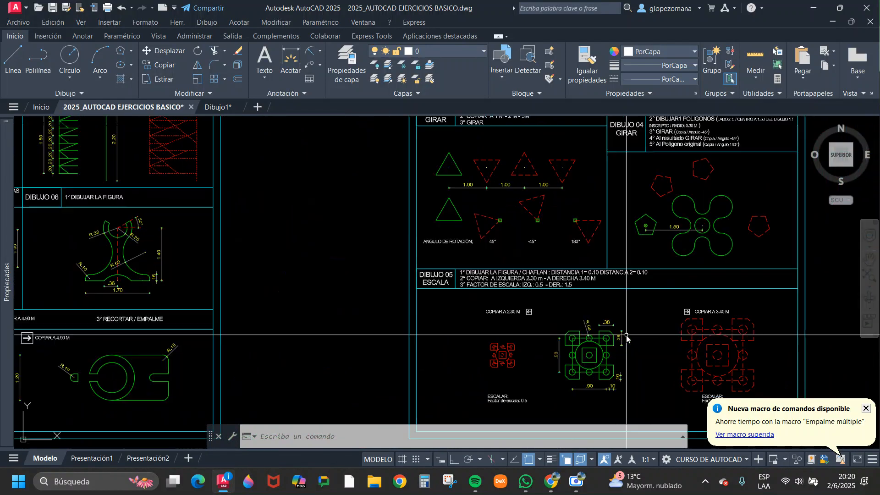
{"action": "scroll", "coordinate": [426, 281], "scroll_direction": "up", "scroll_amount": 2}
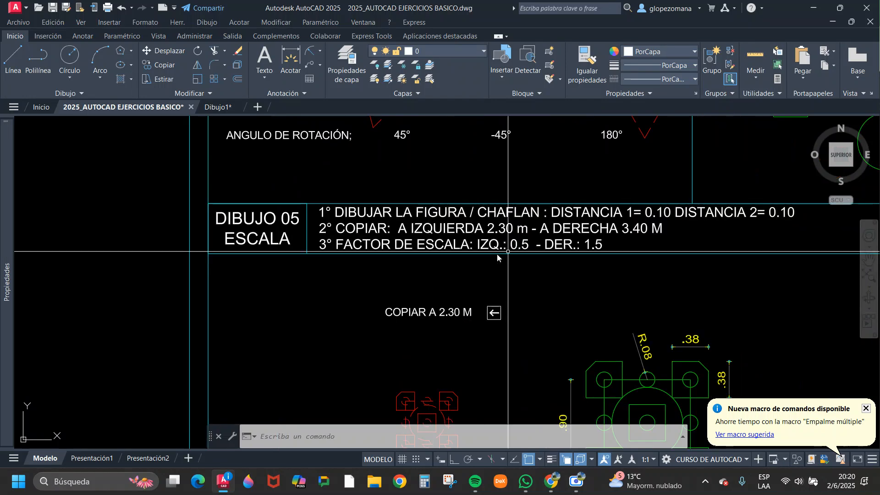
{"action": "scroll", "coordinate": [514, 257], "scroll_direction": "down", "scroll_amount": 2}
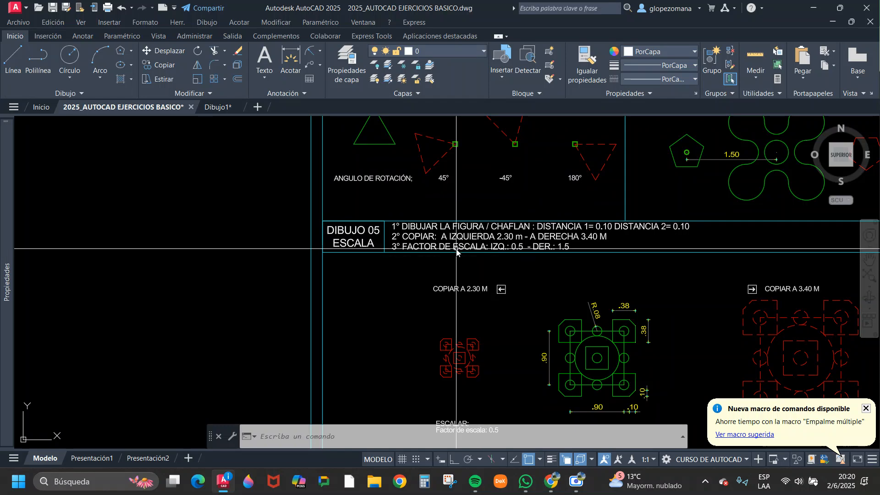
{"action": "scroll", "coordinate": [371, 257], "scroll_direction": "down", "scroll_amount": 5}
{"action": "scroll", "coordinate": [427, 271], "scroll_direction": "up", "scroll_amount": 2}
{"action": "key", "text": "Escape"}
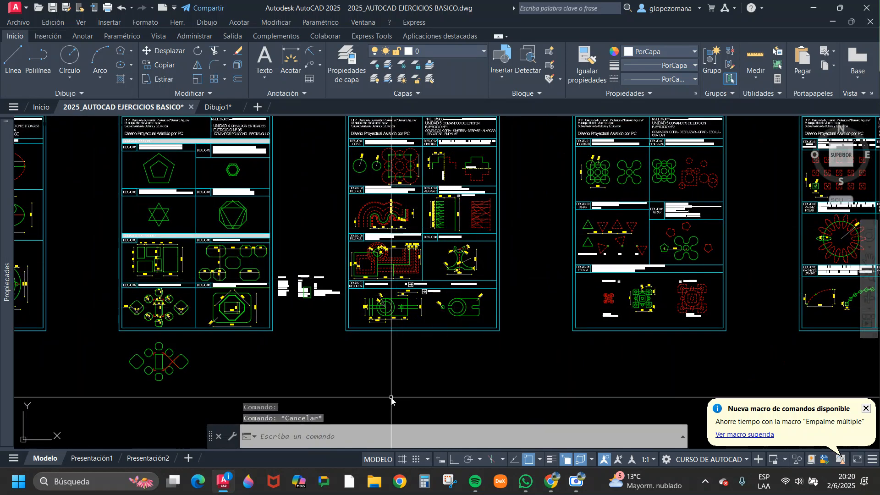
In the Dibujo1 drawing, draw a vertical line and a horizontal line meeting at a corner below the earlier figures, with Ortho on.
{"action": "left_click", "coordinate": [205, 108]}
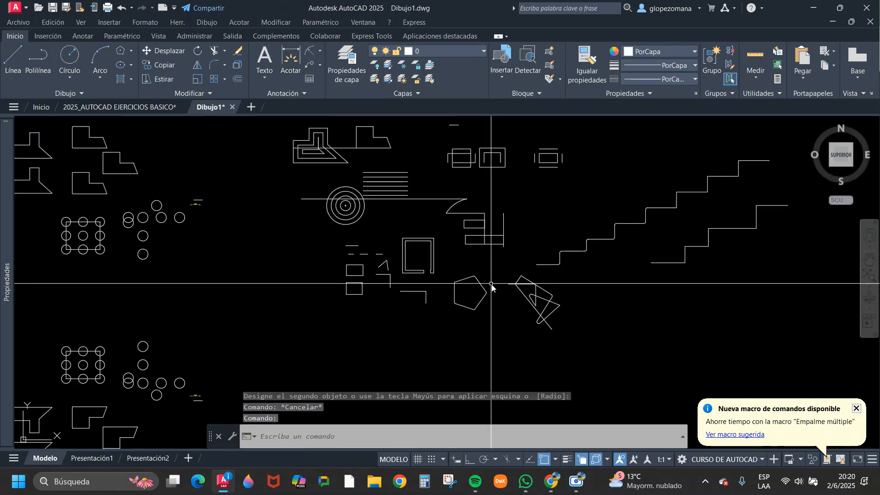
{"action": "scroll", "coordinate": [504, 301], "scroll_direction": "up", "scroll_amount": 3}
{"action": "scroll", "coordinate": [428, 338], "scroll_direction": "down", "scroll_amount": 2}
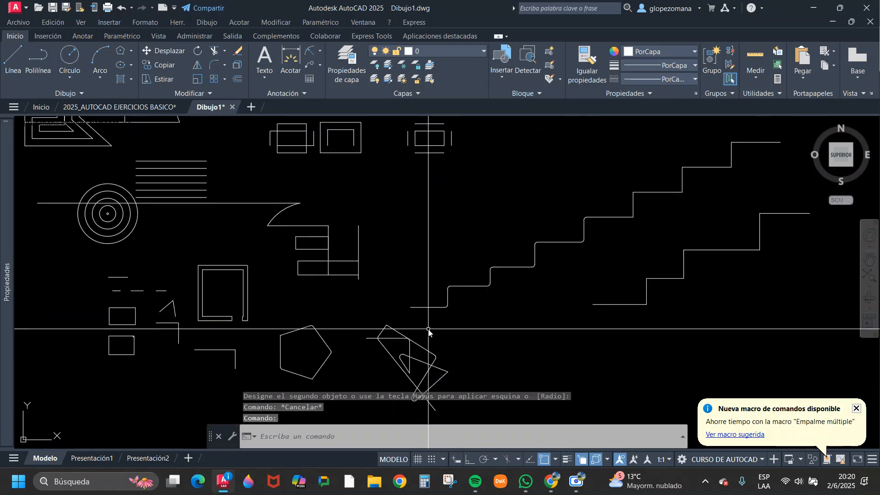
{"action": "middle_click_drag", "start_coordinate": [338, 388], "coordinate": [456, 251]}
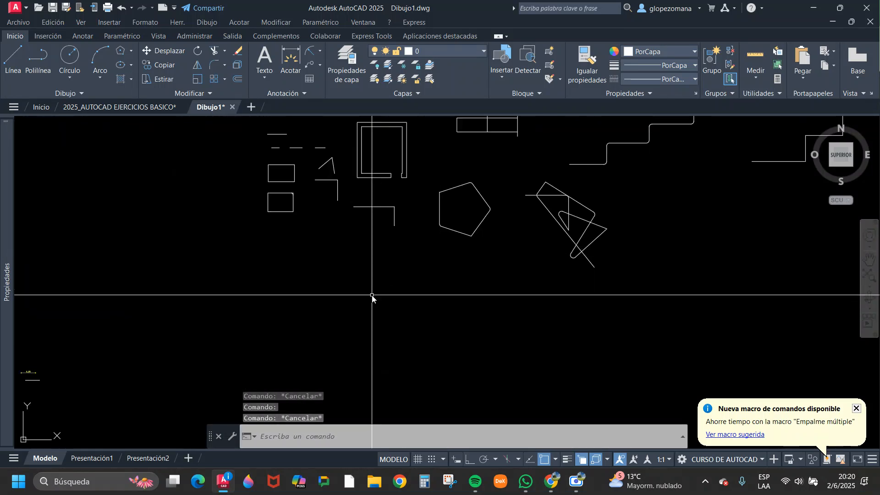
{"action": "type", "text": "l"}
{"action": "key", "text": "Return"}
{"action": "left_click", "coordinate": [315, 376]}
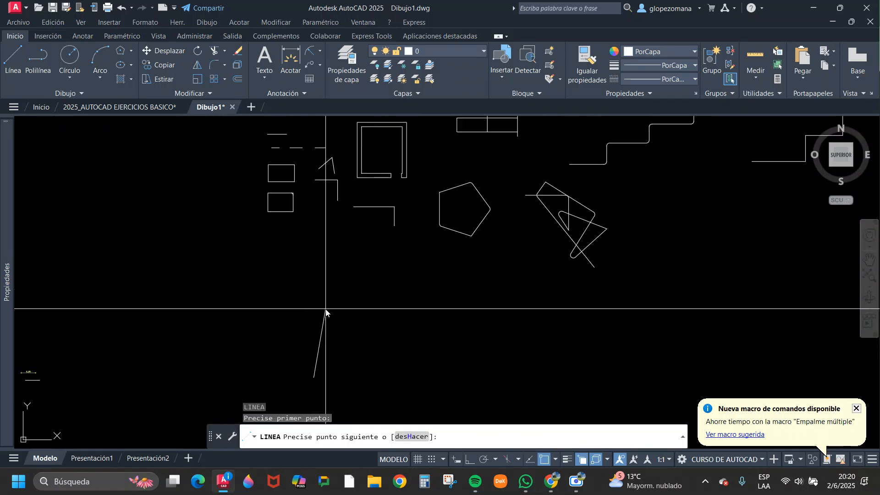
{"action": "key", "text": "F8"}
{"action": "left_click", "coordinate": [321, 311]}
{"action": "left_click", "coordinate": [454, 335]}
{"action": "key", "text": "Return"}
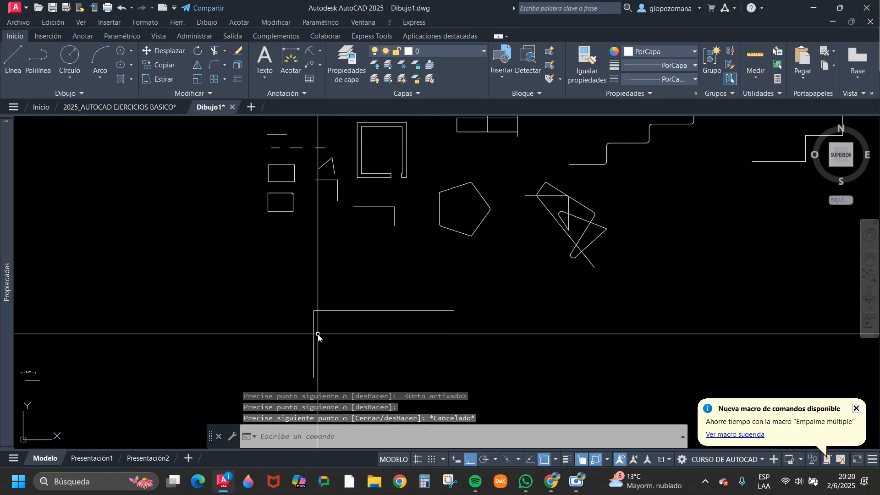
Draw a freehand rectangle just left of the two joined lines.
{"action": "type", "text": "rec"}
{"action": "key", "text": "Return"}
{"action": "left_click", "coordinate": [208, 305]}
{"action": "left_click", "coordinate": [270, 356]}
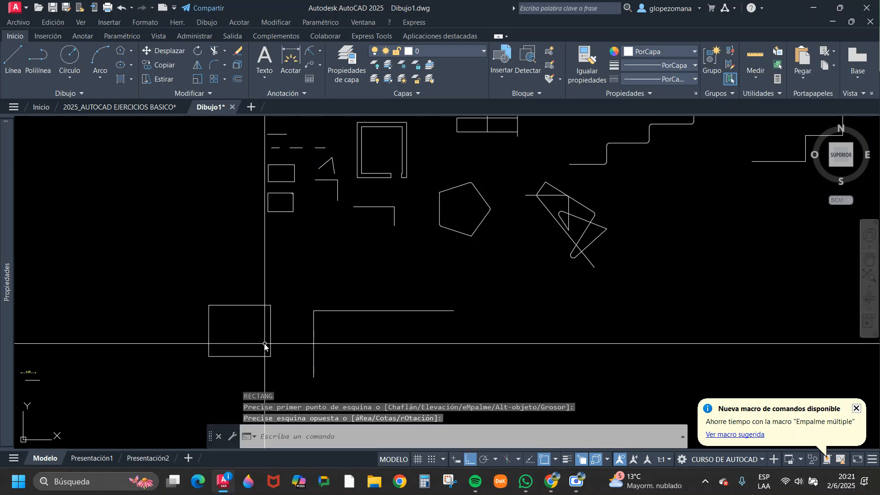
{"action": "key", "text": "Escape"}
Check by selection how the rectangle and the two joined lines behave as single or separate objects.
{"action": "scroll", "coordinate": [262, 338], "scroll_direction": "up", "scroll_amount": 2}
{"action": "middle_click_drag", "start_coordinate": [337, 322], "coordinate": [431, 289]}
{"action": "key", "text": "Escape"}
{"action": "scroll", "coordinate": [329, 259], "scroll_direction": "up", "scroll_amount": 2}
{"action": "left_click", "coordinate": [352, 245]}
{"action": "left_click", "coordinate": [344, 275]}
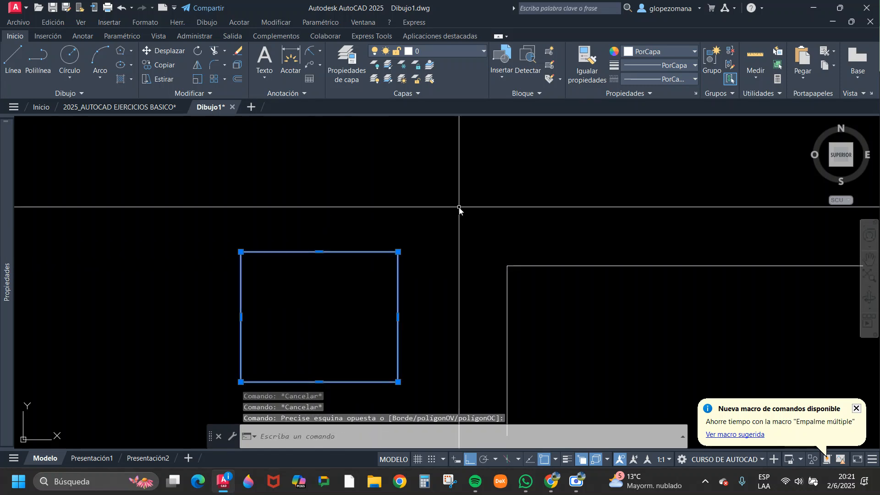
{"action": "key", "text": "Escape"}
{"action": "left_click", "coordinate": [387, 231]}
{"action": "left_click", "coordinate": [325, 293]}
{"action": "key", "text": "Escape"}
{"action": "left_click", "coordinate": [605, 222]}
{"action": "left_click", "coordinate": [557, 297]}
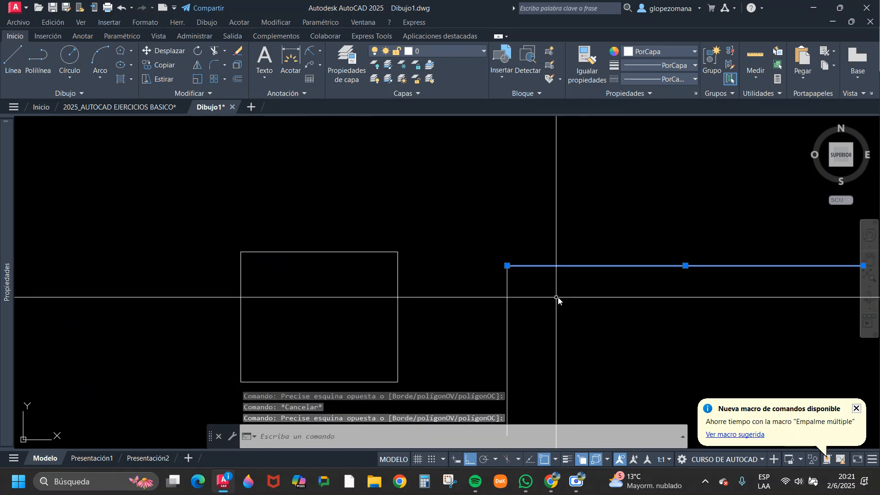
{"action": "left_click", "coordinate": [553, 299]}
{"action": "left_click", "coordinate": [471, 334]}
{"action": "key", "text": "Escape"}
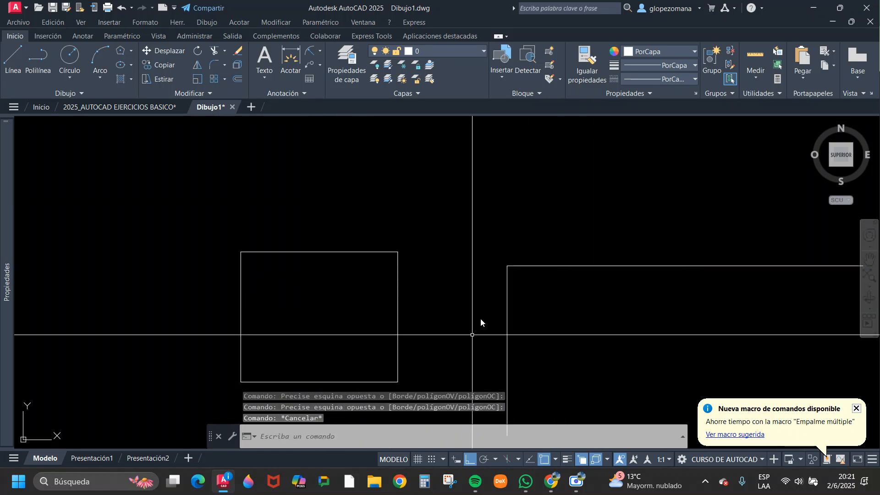
Read the description of the Chaflán (Chamfer) command without starting it.
{"action": "left_click", "coordinate": [223, 66]}
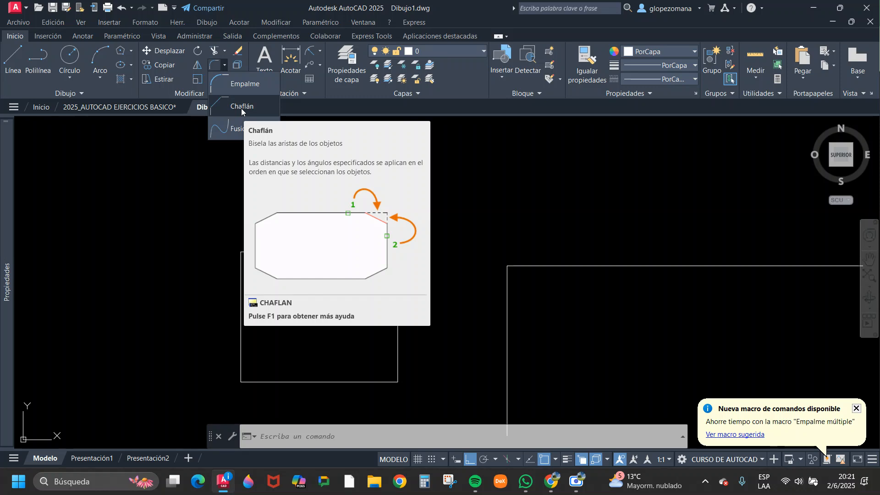
{"action": "key", "text": "Escape"}
{"action": "key", "text": "Escape"}
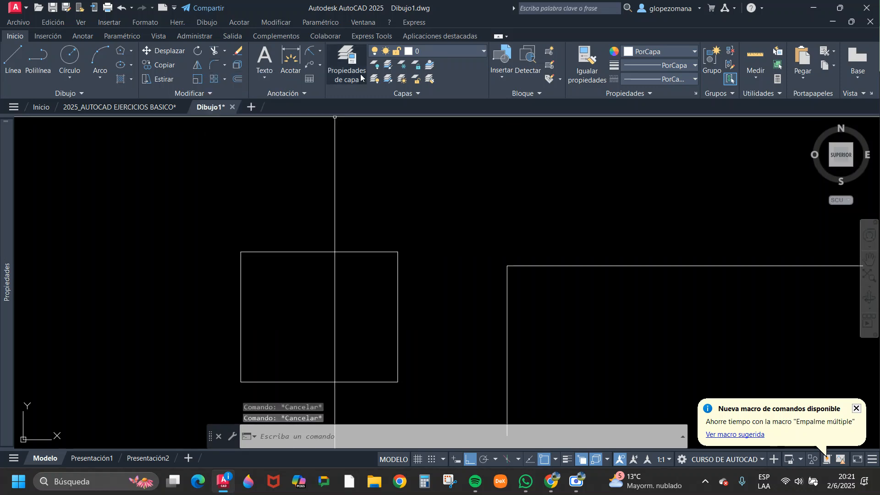
Add a horizontal linear dimension of 0.45 from the rectangle's upper-left corner, placed above its top edge.
{"action": "left_click", "coordinate": [320, 52]}
{"action": "left_click", "coordinate": [317, 71]}
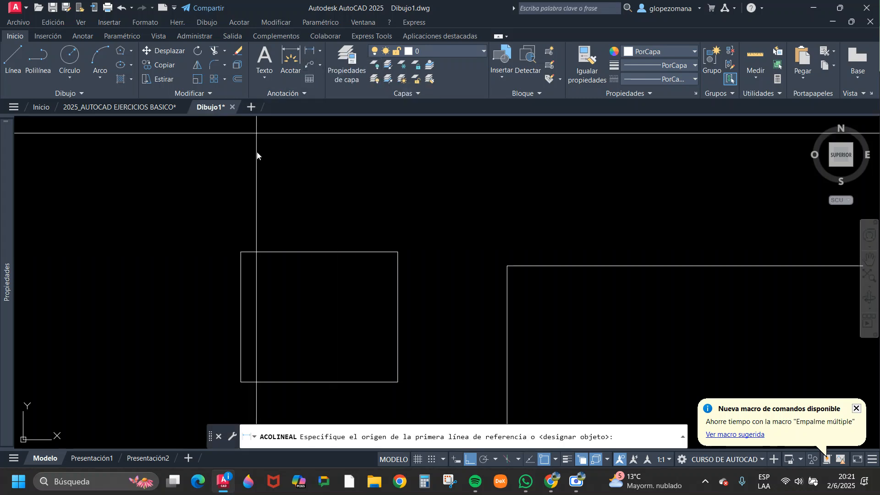
{"action": "left_click", "coordinate": [241, 252]}
{"action": "scroll", "coordinate": [241, 253], "scroll_direction": "up", "scroll_amount": 5}
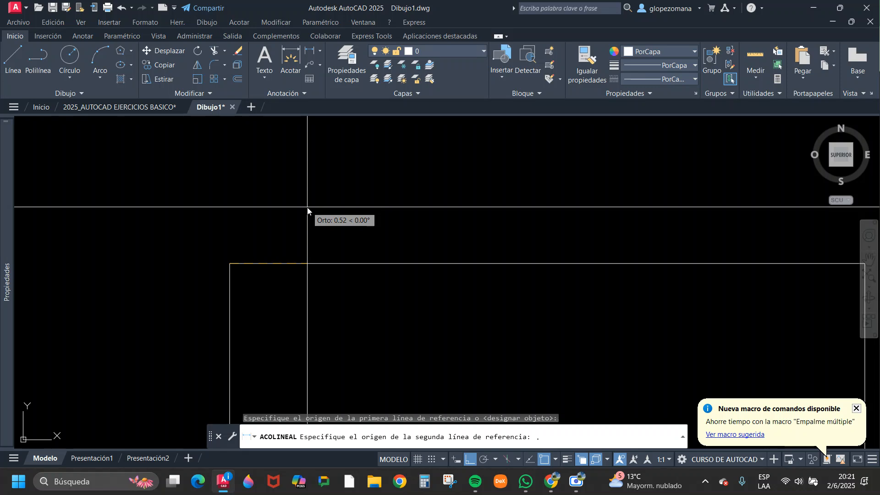
{"action": "type", "text": ".45"}
{"action": "key", "text": "Return"}
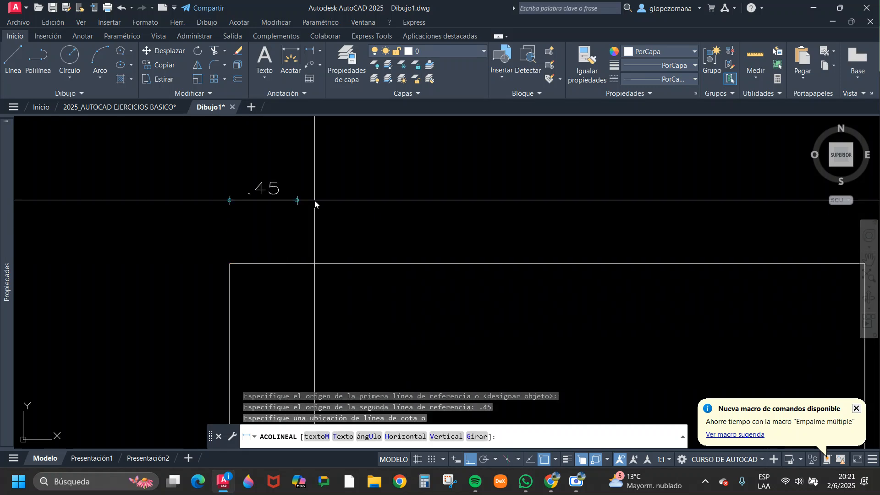
{"action": "left_click", "coordinate": [294, 200]}
Add a vertical linear dimension of 0.30 down from the rectangle's upper-left corner, placed to the left of it.
{"action": "key", "text": "Return"}
{"action": "left_click", "coordinate": [230, 264]}
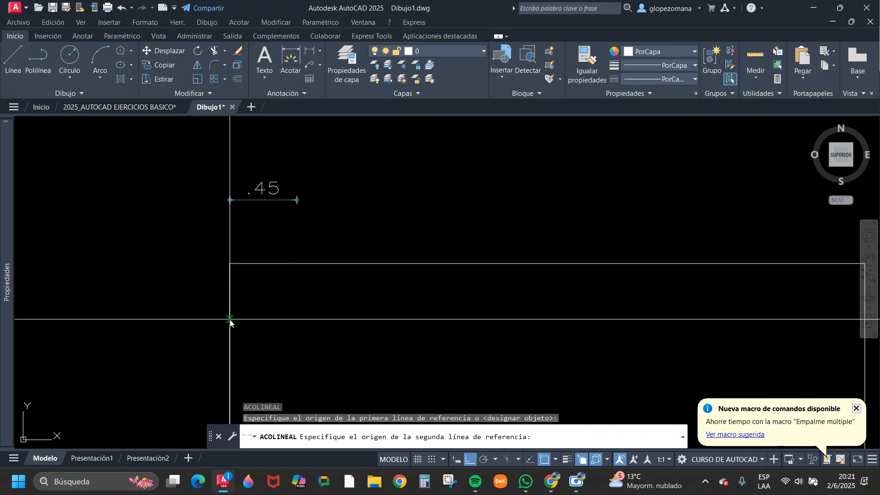
{"action": "type", "text": ".3"}
{"action": "key", "text": "Return"}
{"action": "left_click", "coordinate": [177, 284]}
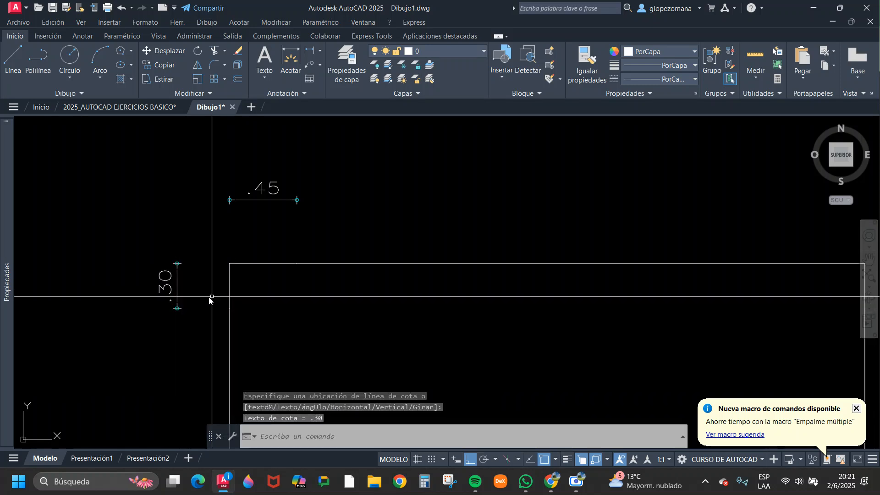
{"action": "key", "text": "Escape"}
Try to chamfer the rectangle's left and top edges with Chaflán at its current distances.
{"action": "scroll", "coordinate": [299, 246], "scroll_direction": "down", "scroll_amount": 2}
{"action": "scroll", "coordinate": [301, 249], "scroll_direction": "down", "scroll_amount": 2}
{"action": "scroll", "coordinate": [323, 252], "scroll_direction": "up", "scroll_amount": 2}
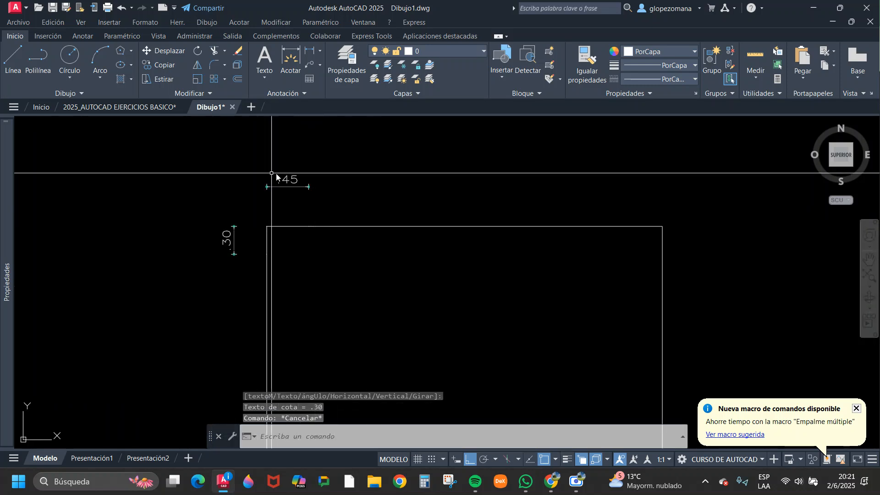
{"action": "middle_click_drag", "start_coordinate": [344, 235], "coordinate": [314, 228]}
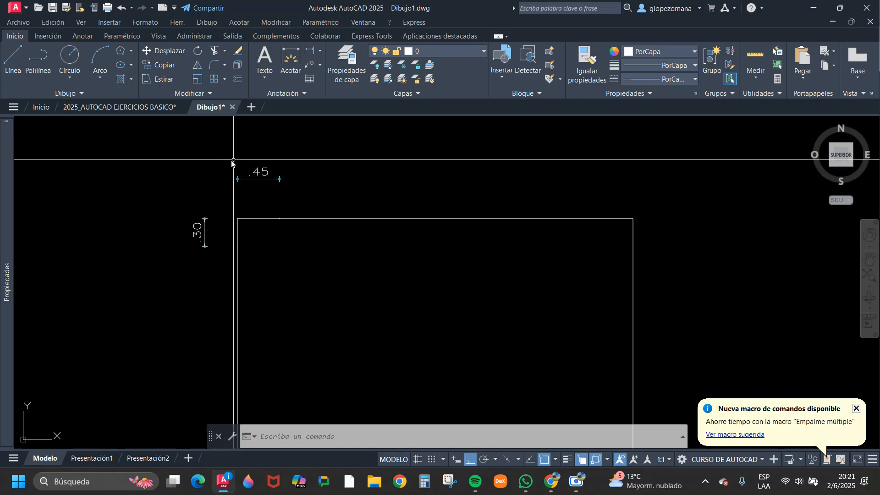
{"action": "left_click", "coordinate": [223, 66]}
{"action": "left_click", "coordinate": [245, 108]}
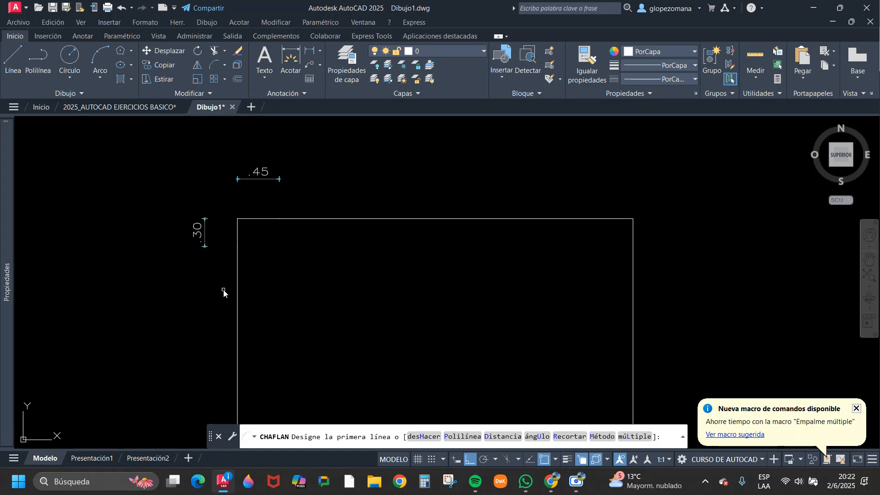
{"action": "left_click", "coordinate": [237, 281]}
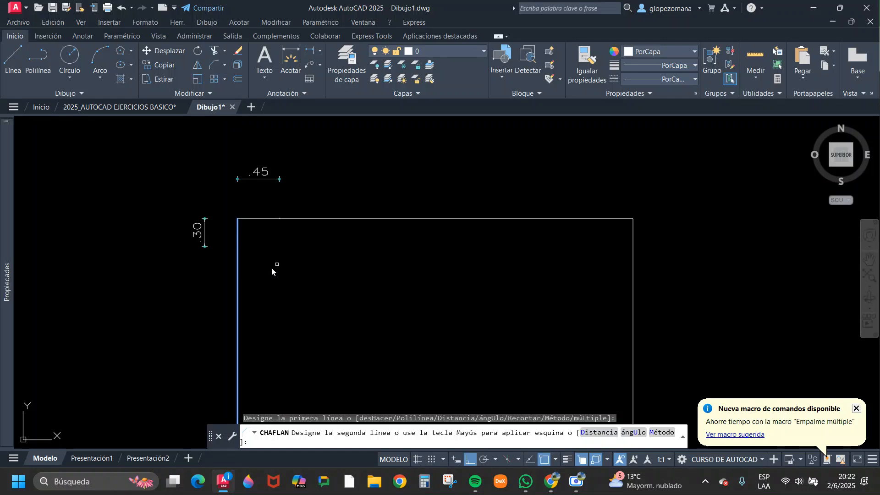
{"action": "left_click", "coordinate": [362, 219]}
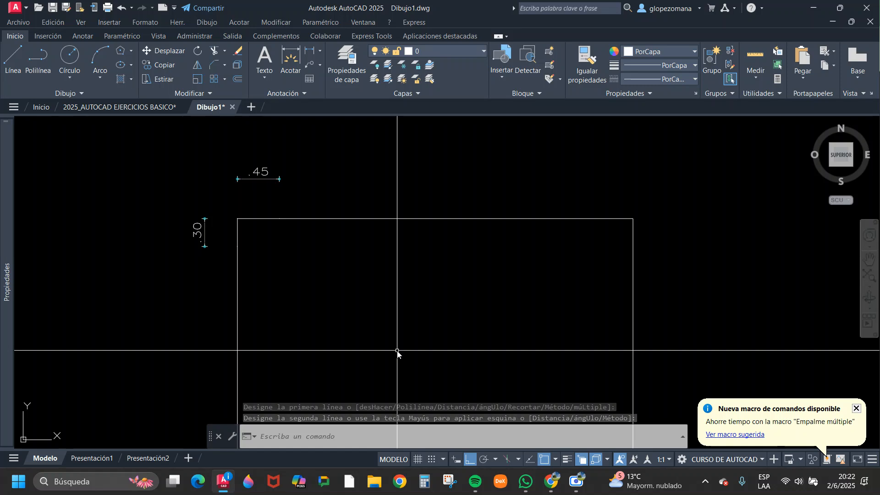
Chamfer the rectangle's upper-left corner with distances 0.45 on the top edge and 0.3 on the left edge.
{"action": "key", "text": "Return"}
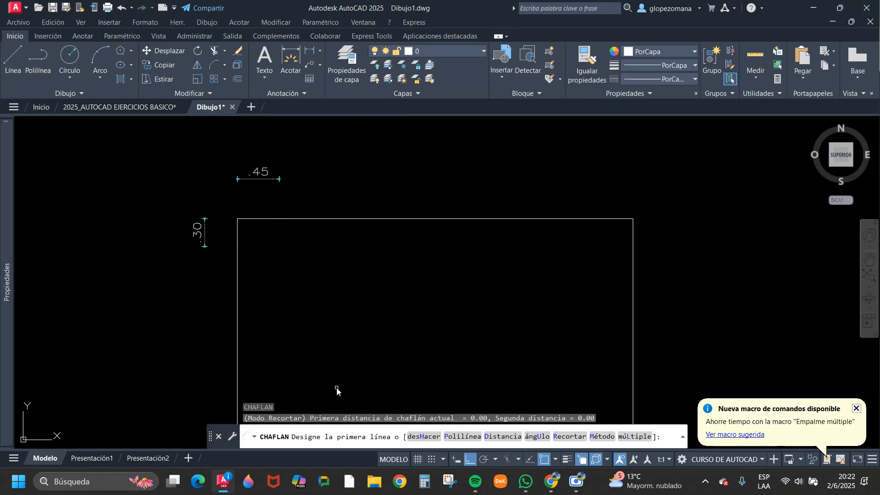
{"action": "left_click", "coordinate": [504, 437]}
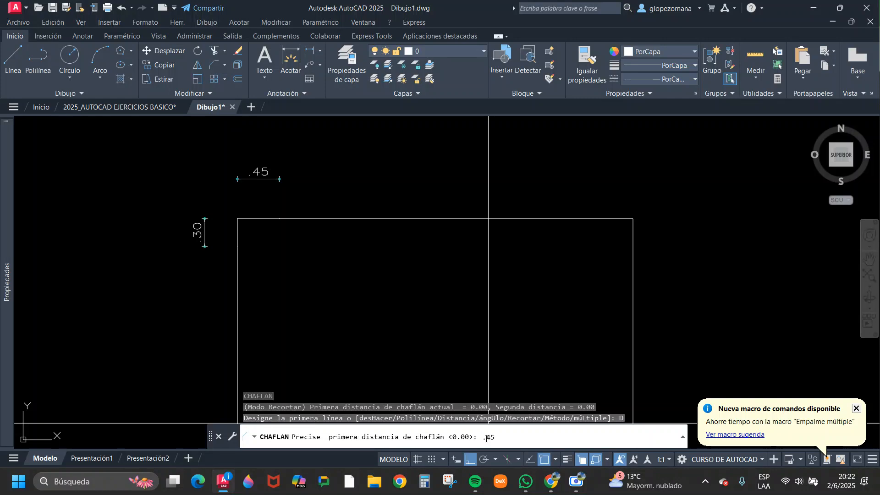
{"action": "key", "text": "Return"}
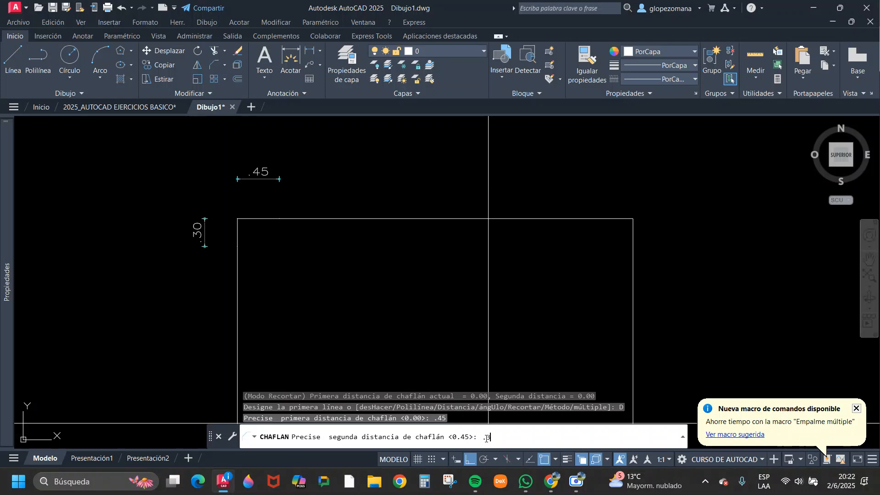
{"action": "key", "text": "Return"}
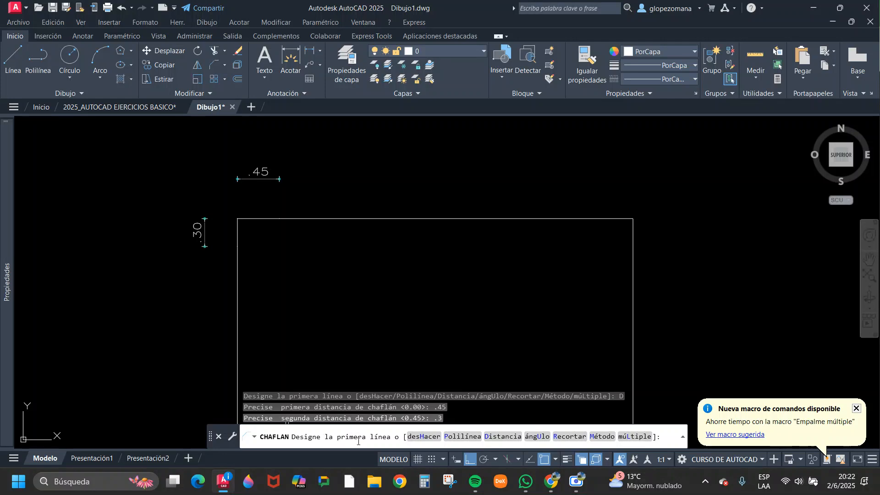
{"action": "left_click", "coordinate": [316, 220]}
{"action": "left_click", "coordinate": [237, 287]}
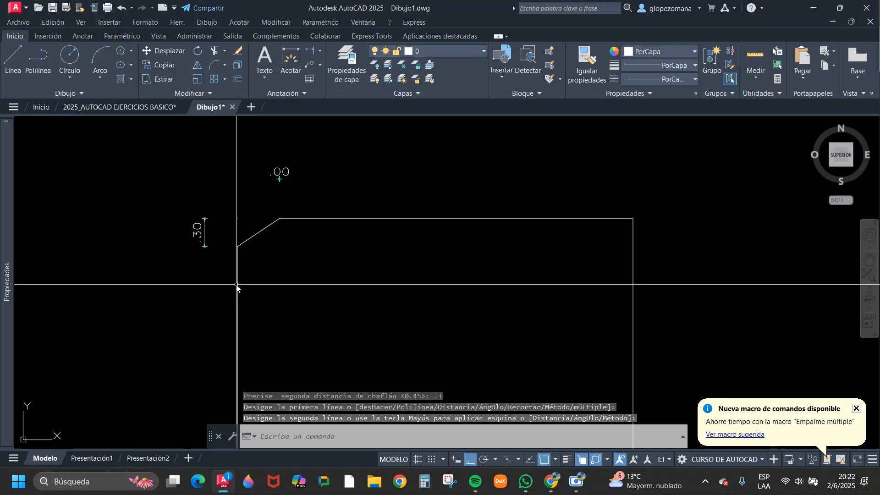
{"action": "key", "text": "Return"}
{"action": "key", "text": "Escape"}
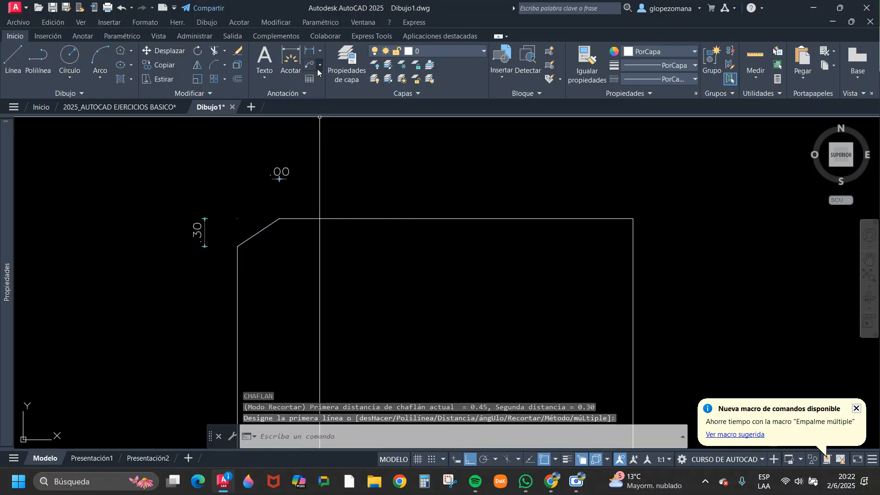
Add a horizontal linear dimension across the rectangle's upper-left chamfer, placed above the top edge.
{"action": "left_click", "coordinate": [311, 52]}
{"action": "left_click", "coordinate": [279, 219]}
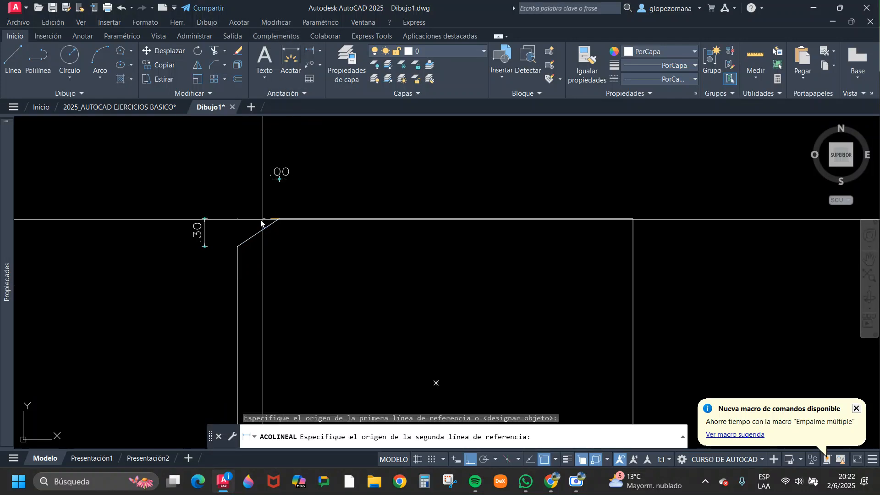
{"action": "left_click", "coordinate": [237, 218]}
{"action": "left_click", "coordinate": [280, 187]}
{"action": "key", "text": "Escape"}
Erase the collapsed .00 dimension above the rectangle's upper-left chamfer.
{"action": "left_click", "coordinate": [282, 171]}
{"action": "left_click", "coordinate": [344, 165]}
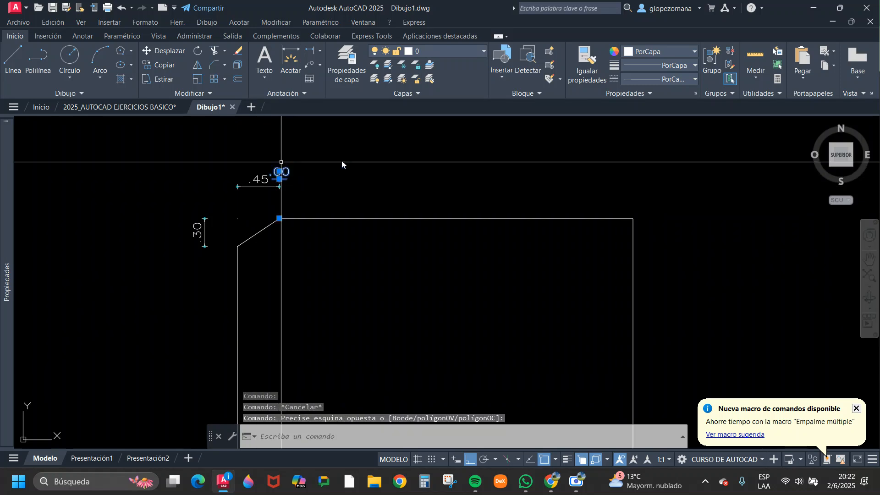
{"action": "type", "text": "e"}
{"action": "key", "text": "Return"}
{"action": "scroll", "coordinate": [245, 195], "scroll_direction": "up", "scroll_amount": 5}
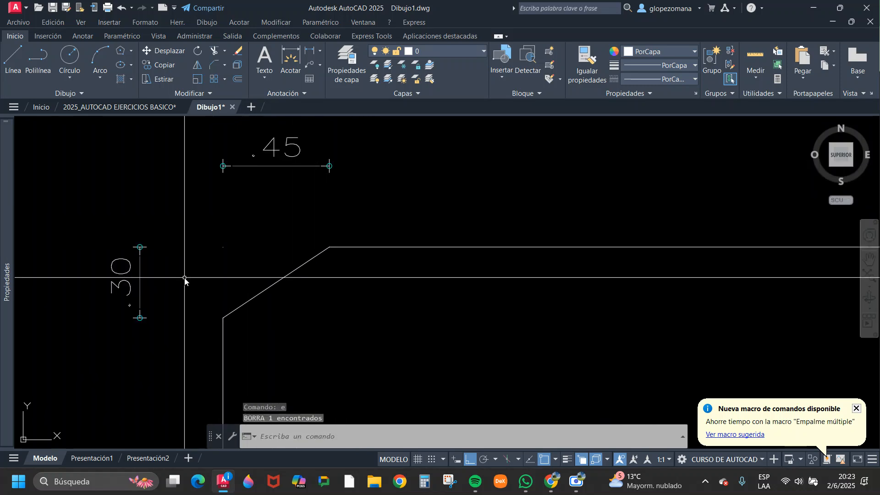
{"action": "scroll", "coordinate": [309, 278], "scroll_direction": "down", "scroll_amount": 5}
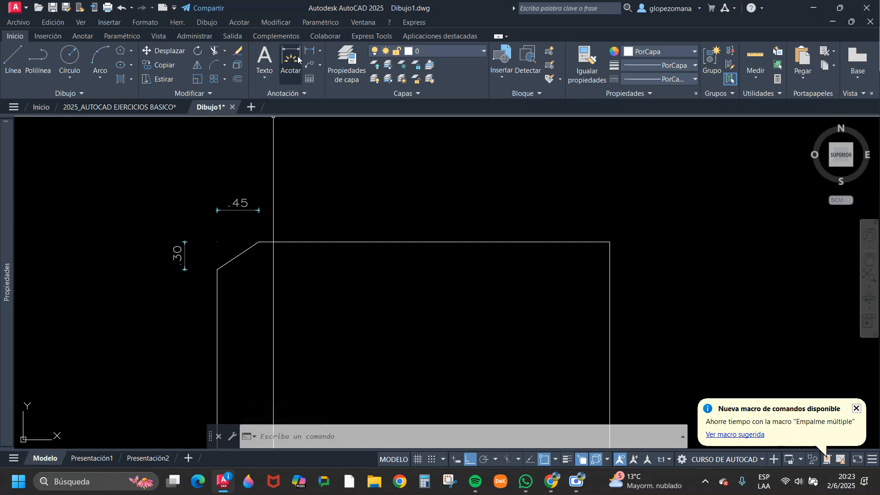
Chamfer the rectangle's upper-right corner with distances 0.45 on the top edge and 0.30 on the right edge.
{"action": "left_click", "coordinate": [209, 64]}
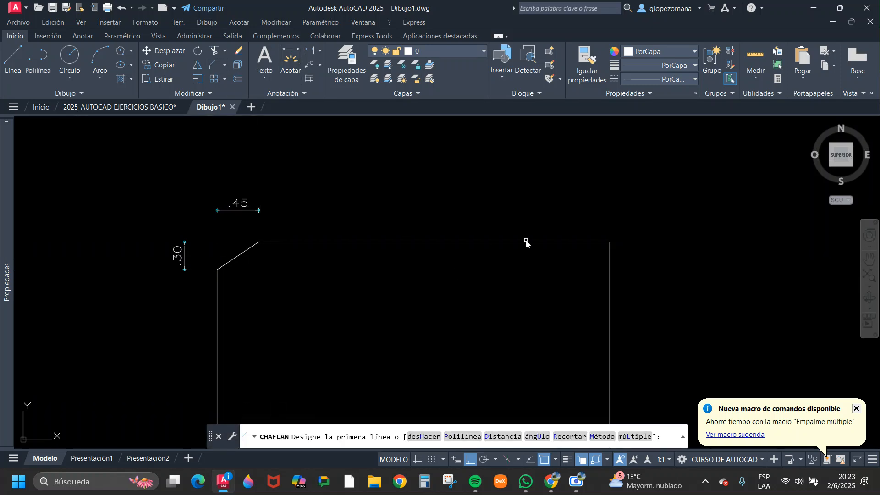
{"action": "middle_click_drag", "start_coordinate": [483, 266], "coordinate": [357, 237]}
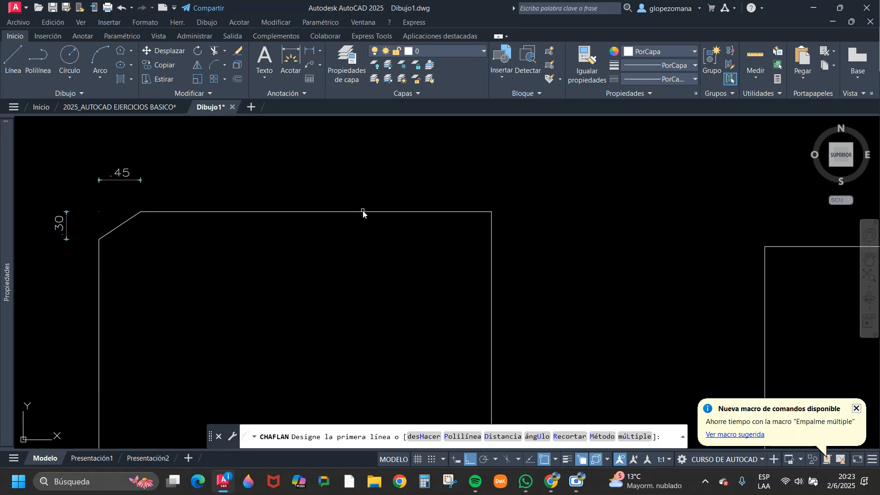
{"action": "left_click", "coordinate": [363, 212]}
{"action": "left_click", "coordinate": [492, 281]}
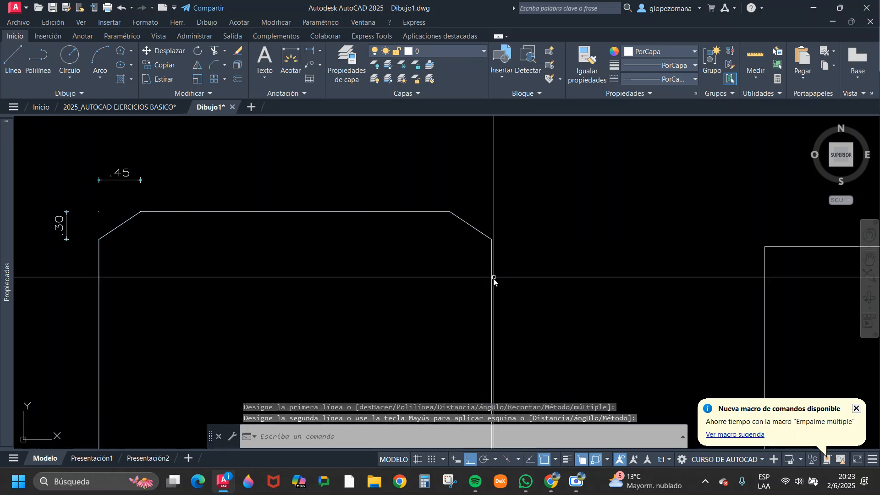
{"action": "key", "text": "Return"}
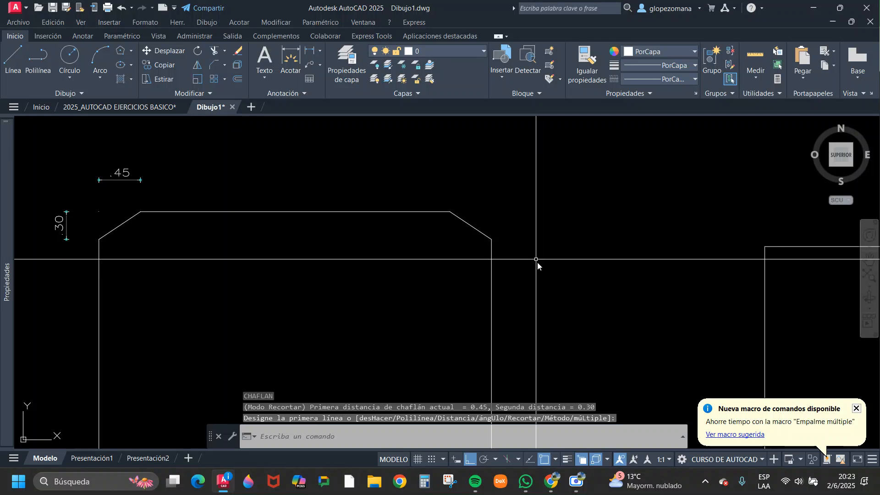
Add a horizontal linear dimension across the rectangle's upper-right chamfer, placed above it.
{"action": "left_click", "coordinate": [310, 50]}
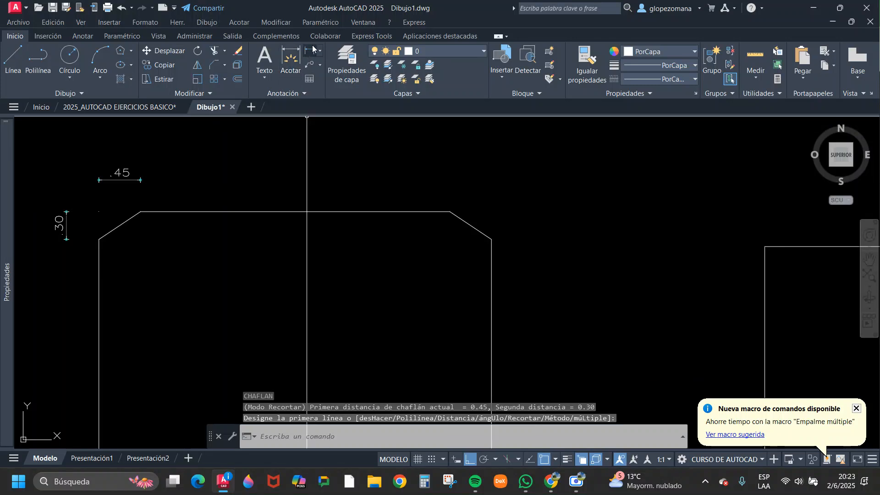
{"action": "left_click", "coordinate": [450, 212]}
{"action": "left_click", "coordinate": [492, 239]}
{"action": "left_click", "coordinate": [488, 196]}
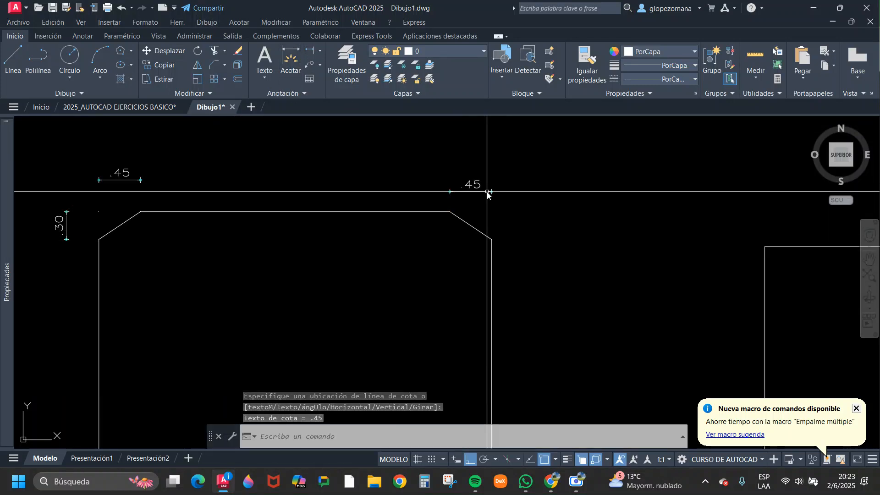
Add a vertical linear dimension for the rectangle's upper-right chamfer, placed to the right of the shape.
{"action": "key", "text": "Return"}
{"action": "left_click", "coordinate": [449, 211]}
{"action": "left_click", "coordinate": [492, 239]}
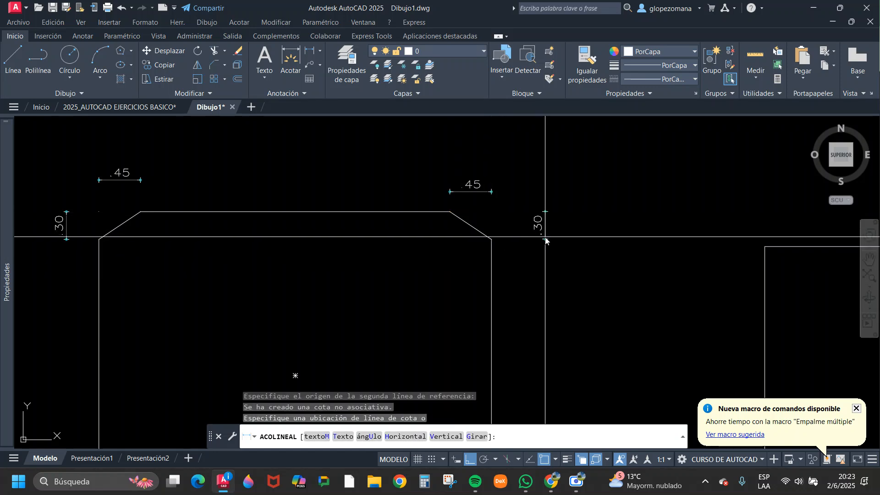
{"action": "left_click", "coordinate": [531, 229]}
{"action": "scroll", "coordinate": [468, 245], "scroll_direction": "down", "scroll_amount": 4}
{"action": "scroll", "coordinate": [521, 264], "scroll_direction": "up", "scroll_amount": 4}
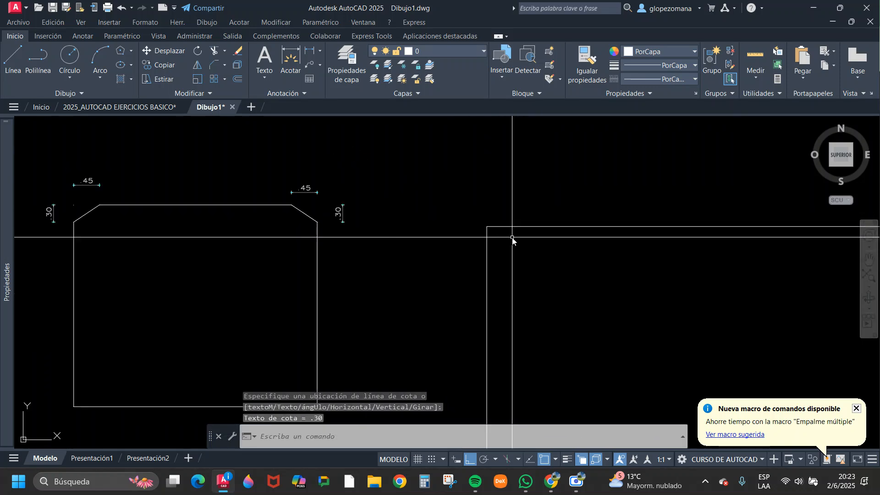
{"action": "left_click", "coordinate": [280, 287]}
{"action": "left_click", "coordinate": [230, 196]}
{"action": "key", "text": "Escape"}
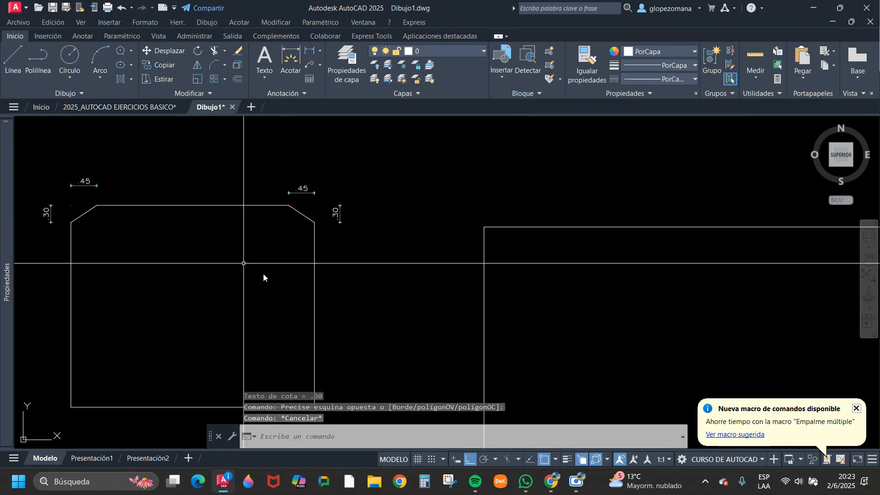
Chamfer the corner of the separate open L shape, picking its vertical line first for 0.45 and its horizontal line second for 0.30.
{"action": "left_click", "coordinate": [213, 64]}
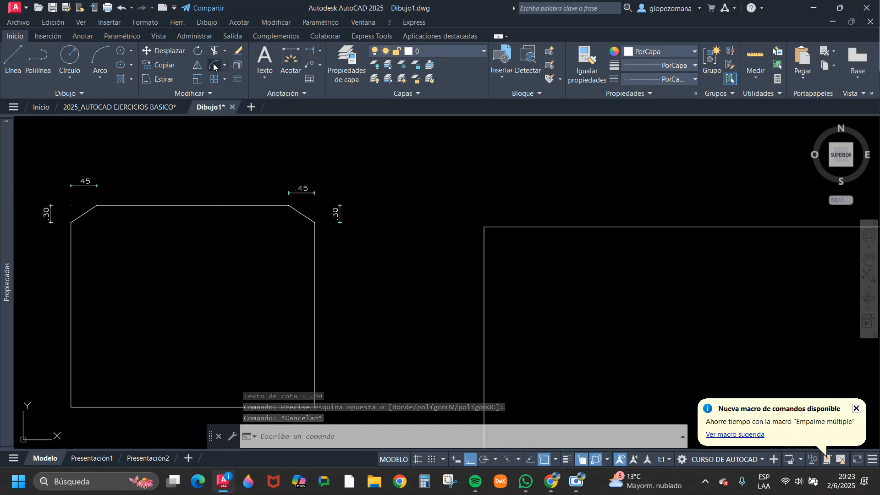
{"action": "left_click", "coordinate": [485, 323]}
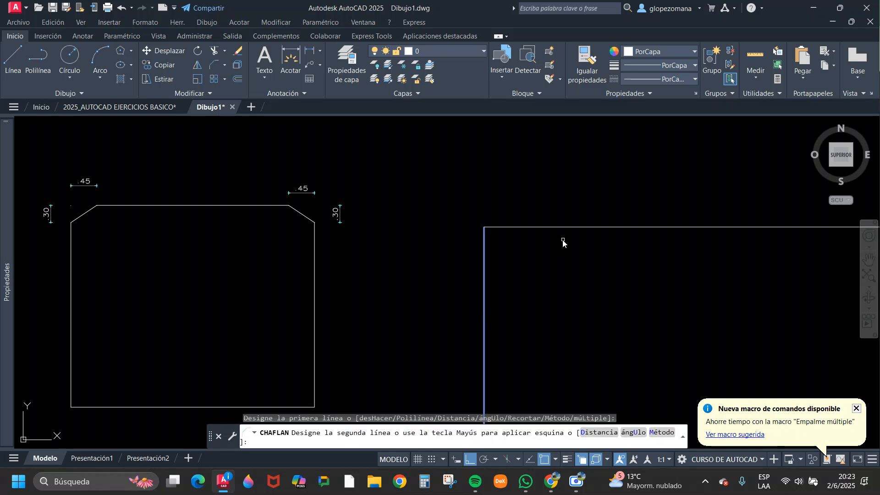
{"action": "left_click", "coordinate": [583, 232]}
{"action": "key", "text": "Return"}
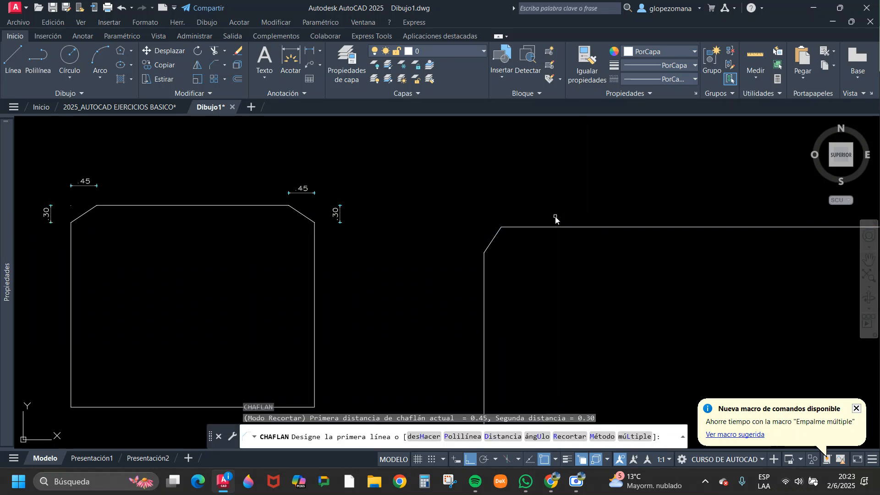
{"action": "key", "text": "Escape"}
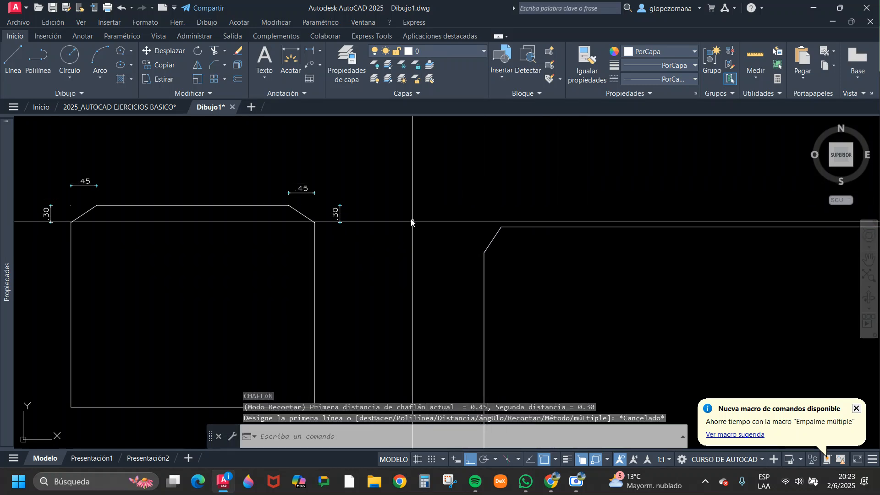
Add a vertical linear dimension for the open L shape's chamfer, placed to its left.
{"action": "left_click", "coordinate": [310, 50]}
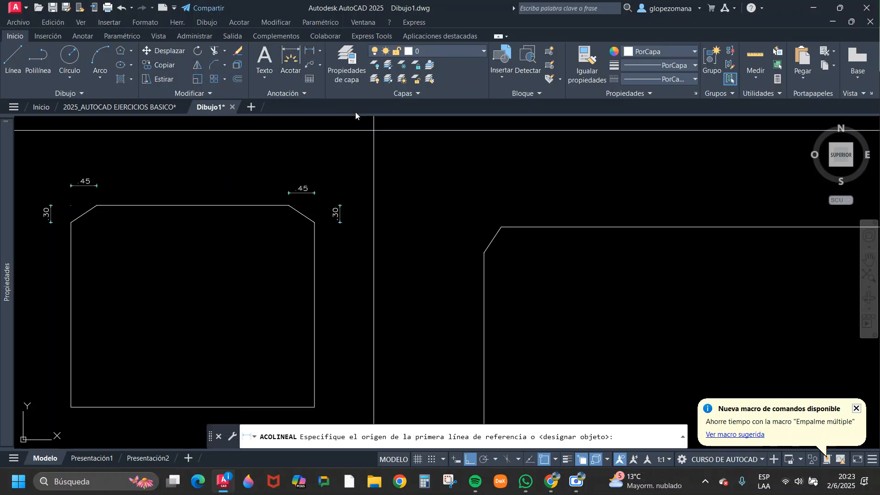
{"action": "left_click", "coordinate": [484, 254]}
{"action": "left_click", "coordinate": [501, 227]}
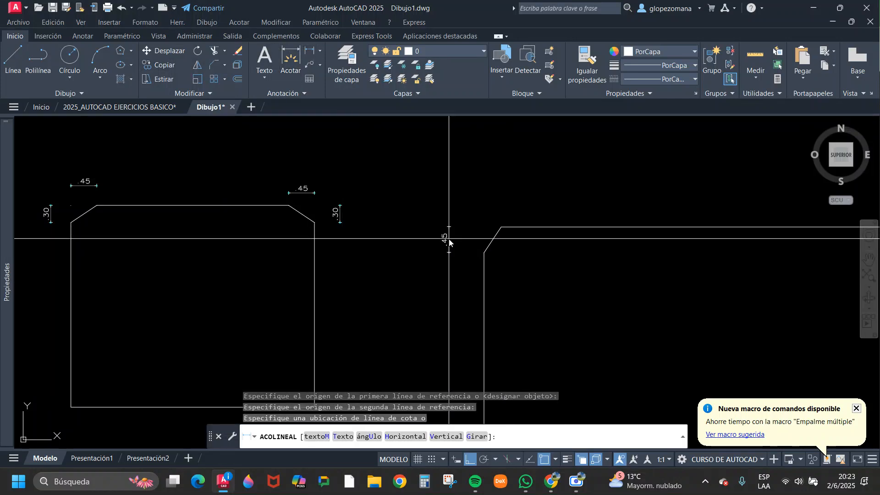
{"action": "left_click", "coordinate": [455, 240]}
Add a horizontal linear dimension across the open L shape's chamfer, placed above it.
{"action": "key", "text": "Return"}
{"action": "left_click", "coordinate": [484, 253]}
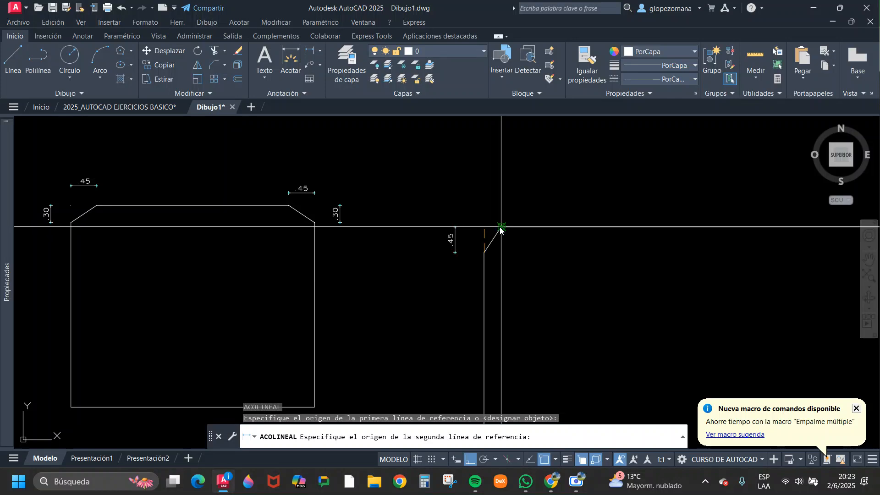
{"action": "left_click", "coordinate": [502, 227]}
{"action": "left_click", "coordinate": [497, 212]}
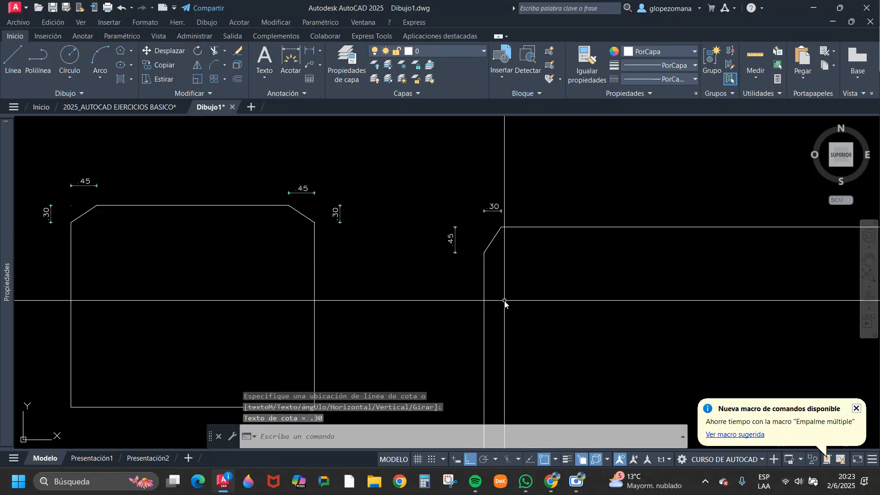
{"action": "scroll", "coordinate": [474, 291], "scroll_direction": "up", "scroll_amount": 2}
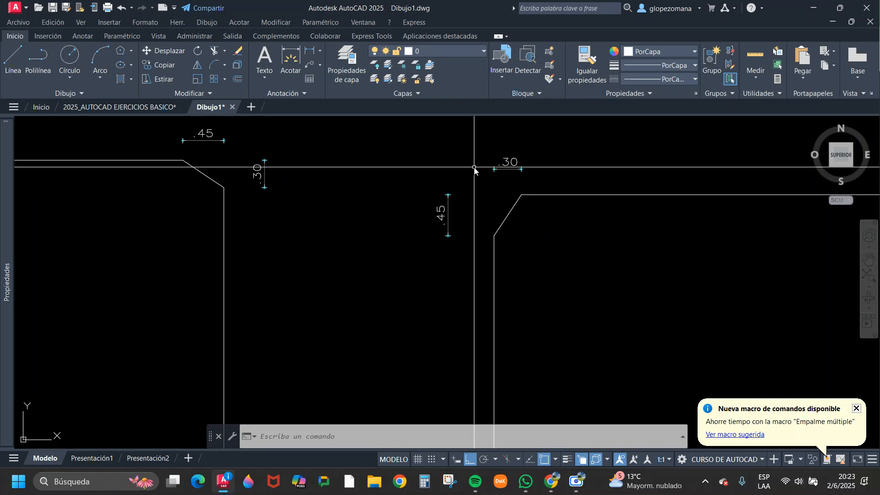
Undo the open L shape's two dimensions and its chamfer to restore the sharp corner.
{"action": "left_click", "coordinate": [121, 8]}
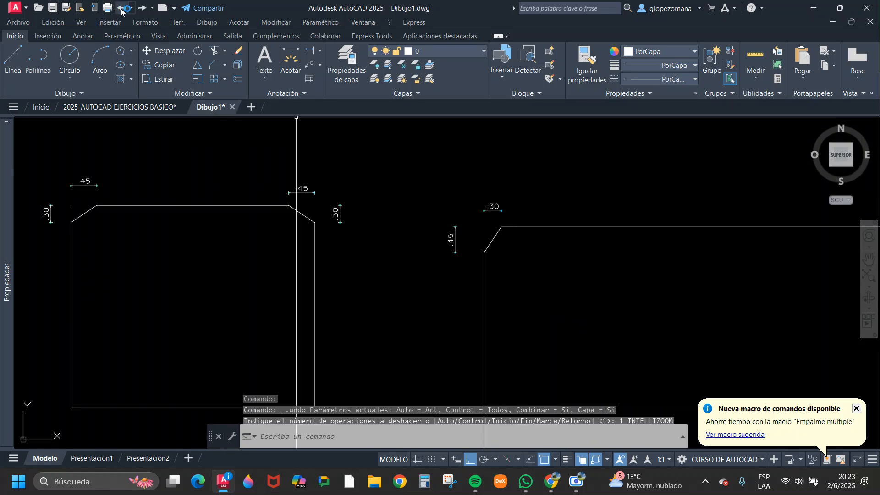
{"action": "left_click", "coordinate": [120, 8]}
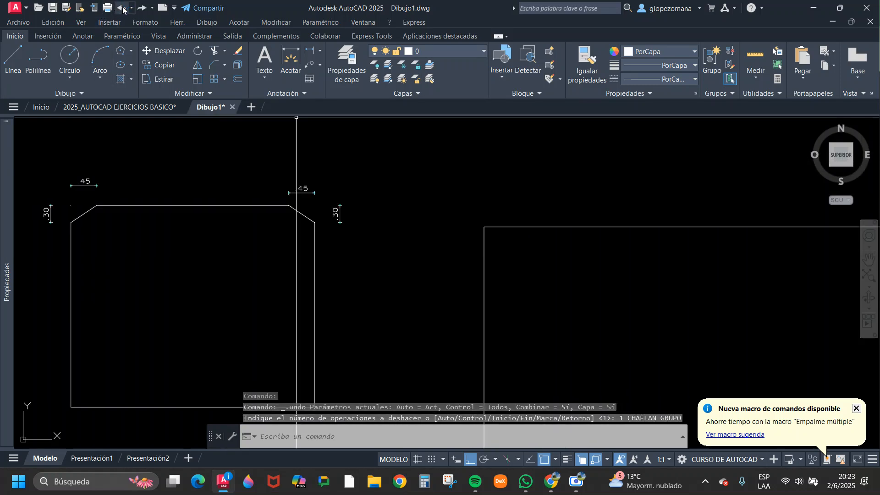
Chamfer the open L shape's corner, picking the horizontal line first for 0.45 and the vertical line second for 0.30.
{"action": "left_click", "coordinate": [216, 62]}
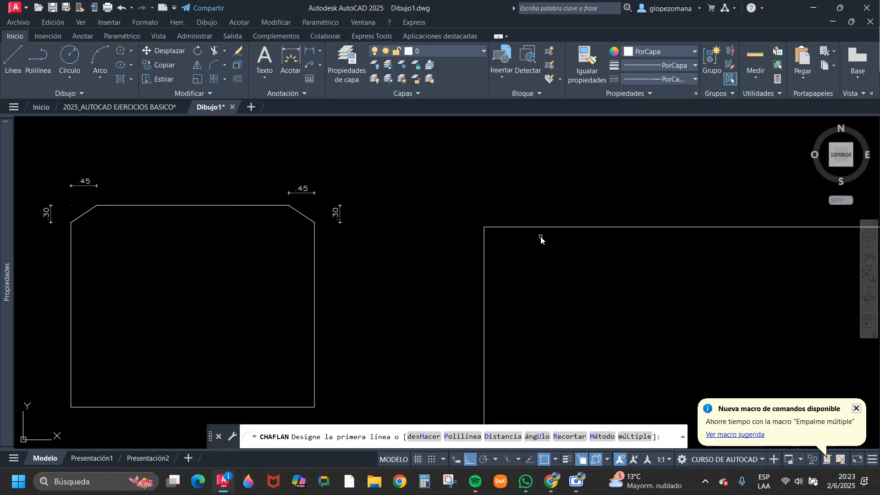
{"action": "left_click", "coordinate": [567, 228]}
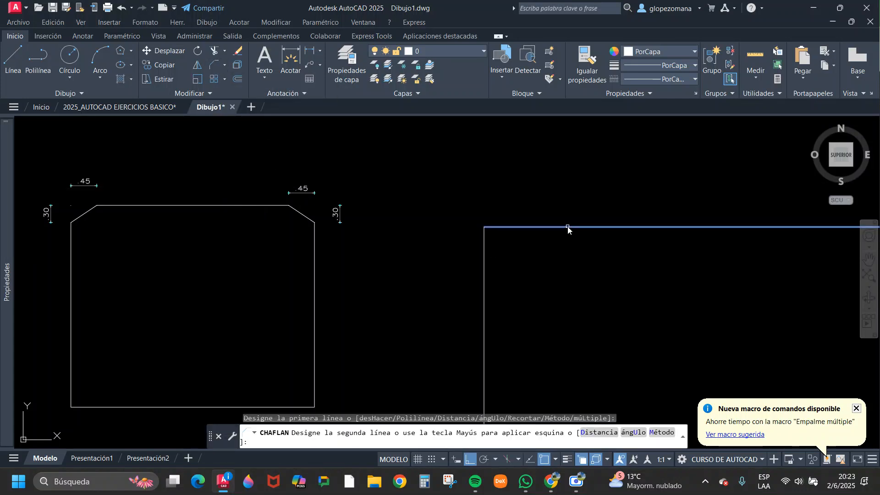
{"action": "left_click", "coordinate": [485, 289]}
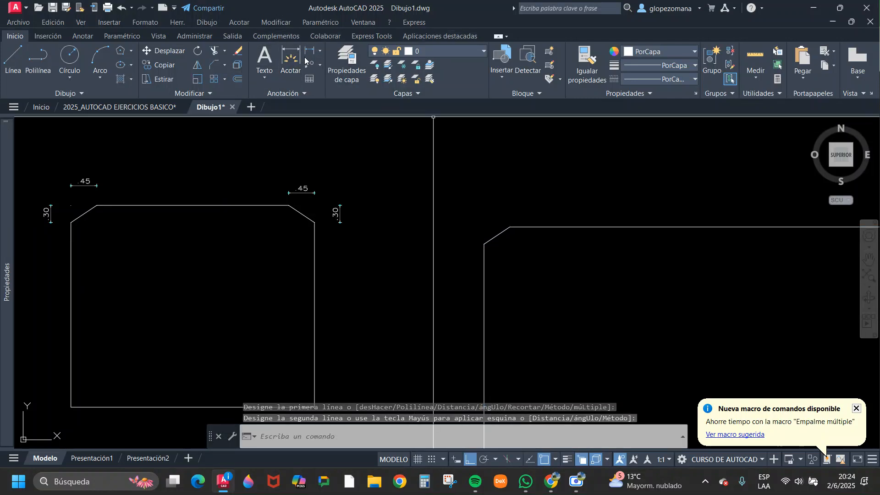
Dimension the horizontal distance of the open L shape's new chamfer, placing the linear dimension above it.
{"action": "left_click", "coordinate": [288, 55]}
{"action": "left_click", "coordinate": [482, 246]}
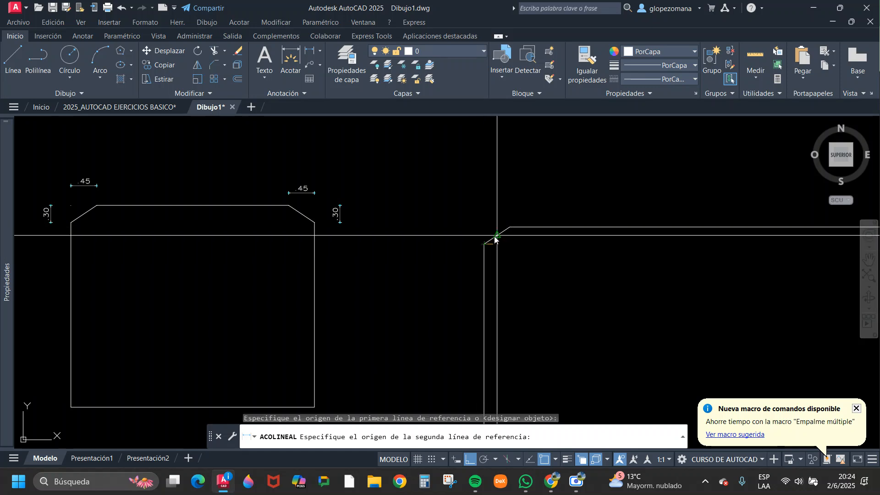
{"action": "left_click", "coordinate": [509, 227]}
{"action": "left_click", "coordinate": [483, 206]}
Dimension the vertical distance of the open L shape's new chamfer, placing the linear dimension to its left.
{"action": "key", "text": "Return"}
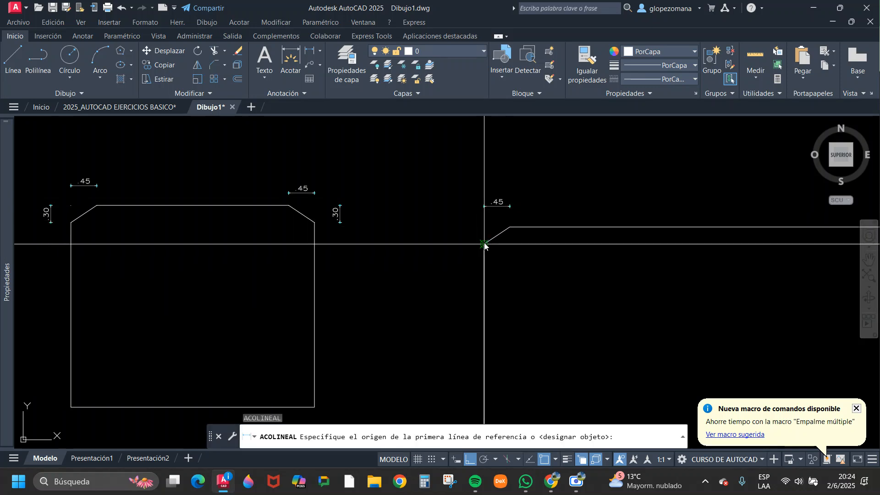
{"action": "left_click", "coordinate": [484, 244]}
{"action": "left_click", "coordinate": [510, 227]}
{"action": "left_click", "coordinate": [459, 233]}
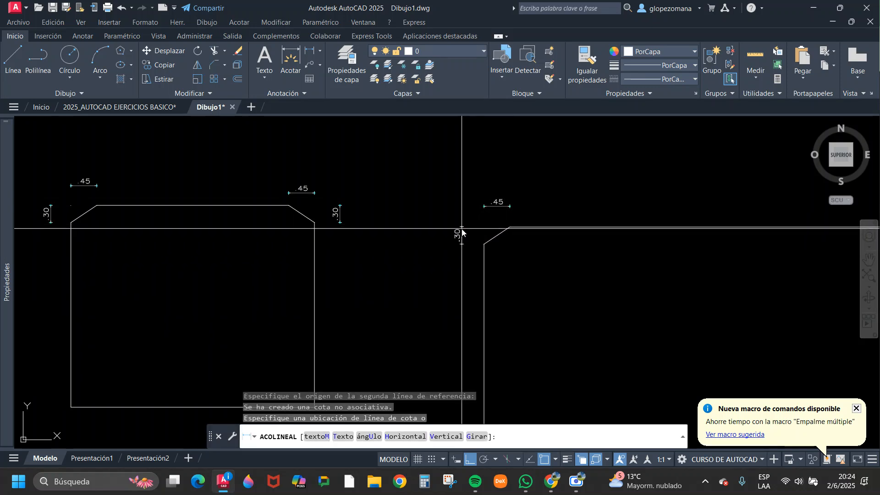
{"action": "key", "text": "Escape"}
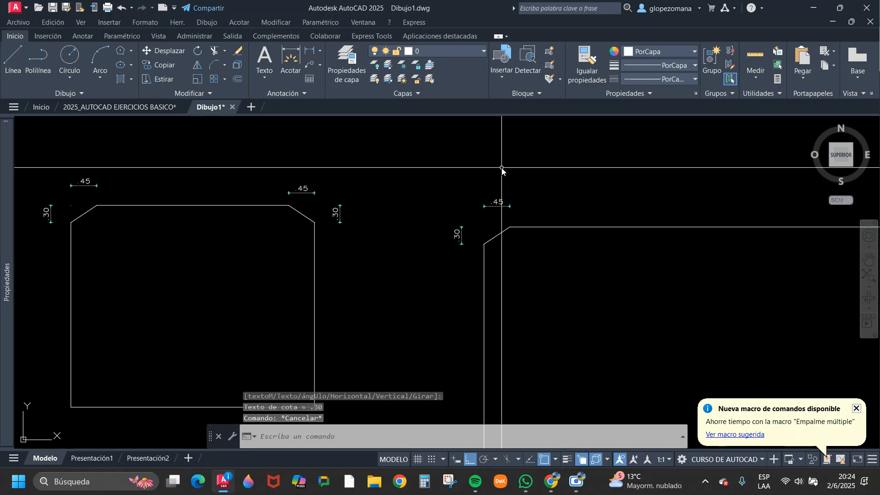
{"action": "key", "text": "Escape"}
{"action": "key", "text": "Escape"}
{"action": "scroll", "coordinate": [413, 252], "scroll_direction": "down", "scroll_amount": 5}
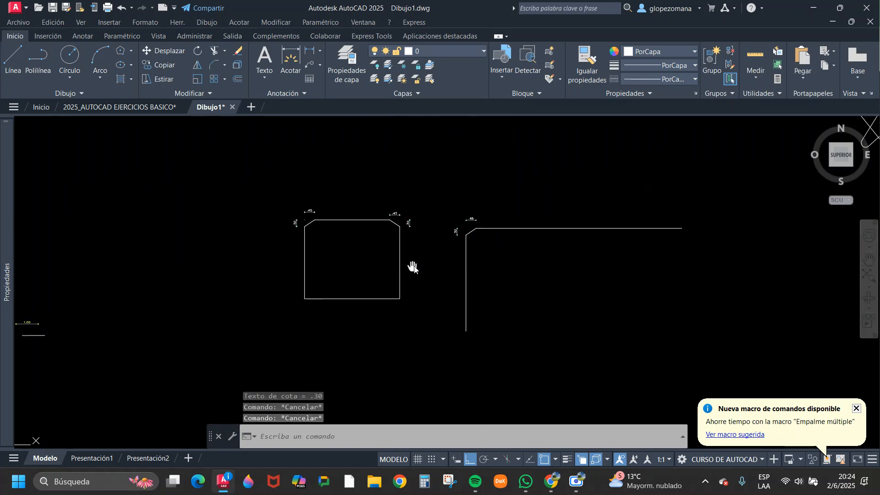
Chamfer the rectangle's lower-left corner, picking the left side first for 0.45 and the bottom side second for 0.30.
{"action": "left_click", "coordinate": [311, 52]}
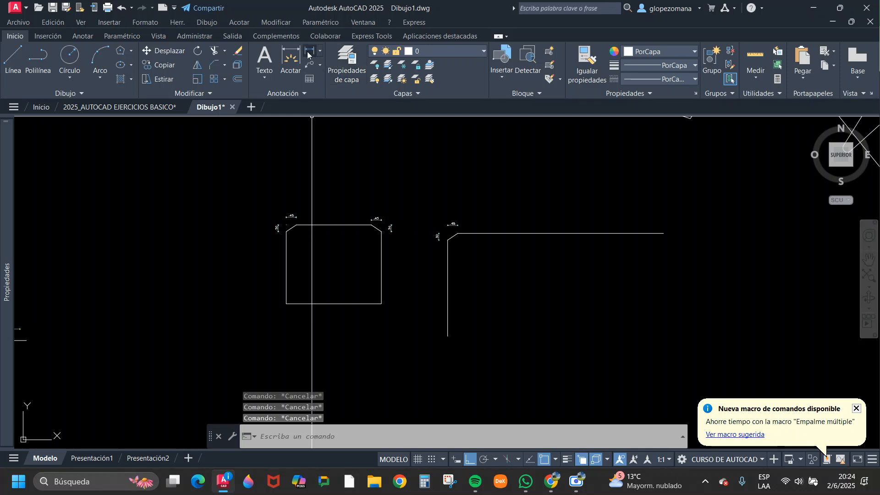
{"action": "key", "text": "Escape"}
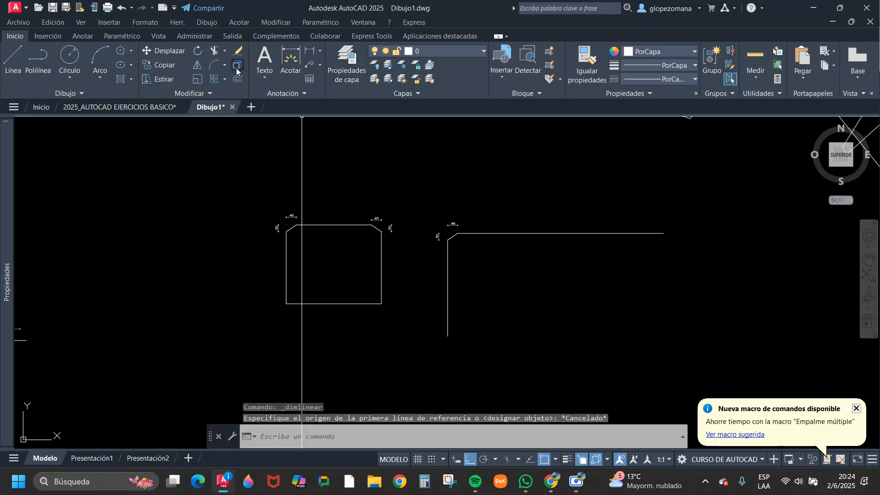
{"action": "left_click", "coordinate": [212, 64]}
{"action": "scroll", "coordinate": [297, 317], "scroll_direction": "up", "scroll_amount": 4}
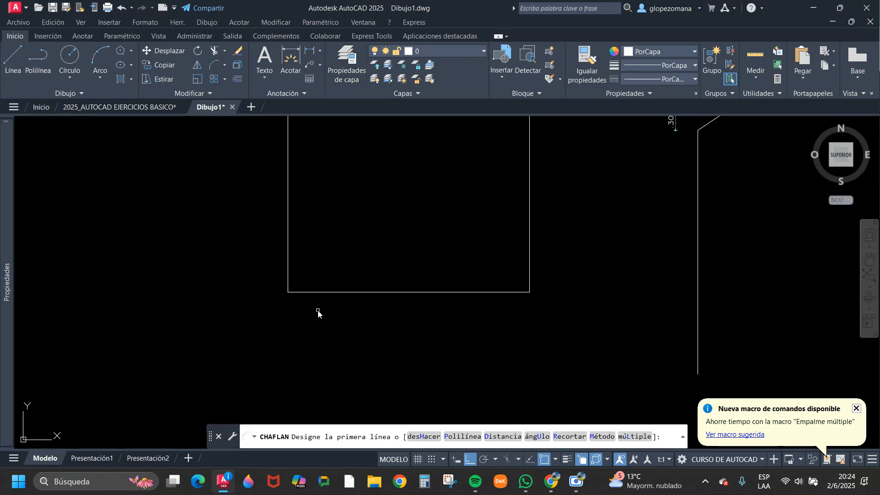
{"action": "scroll", "coordinate": [320, 313], "scroll_direction": "down", "scroll_amount": 4}
{"action": "scroll", "coordinate": [325, 315], "scroll_direction": "up", "scroll_amount": 2}
{"action": "left_click", "coordinate": [302, 288]}
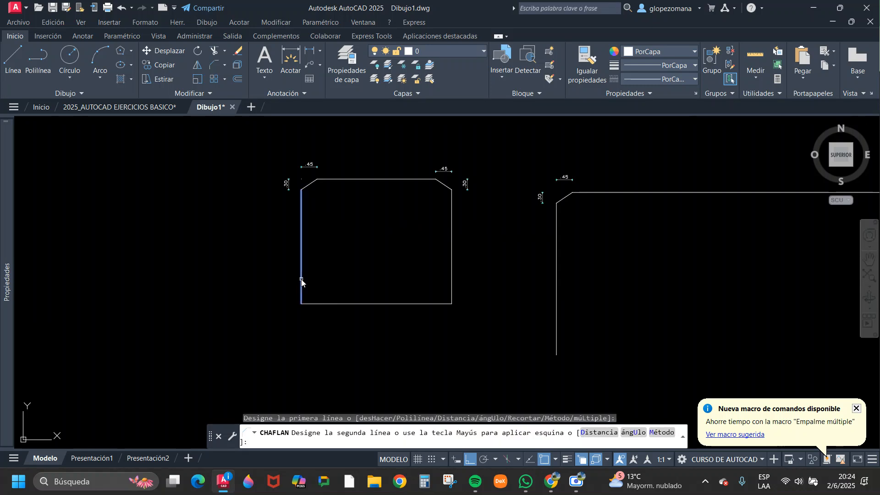
{"action": "left_click", "coordinate": [316, 303]}
{"action": "key", "text": "Escape"}
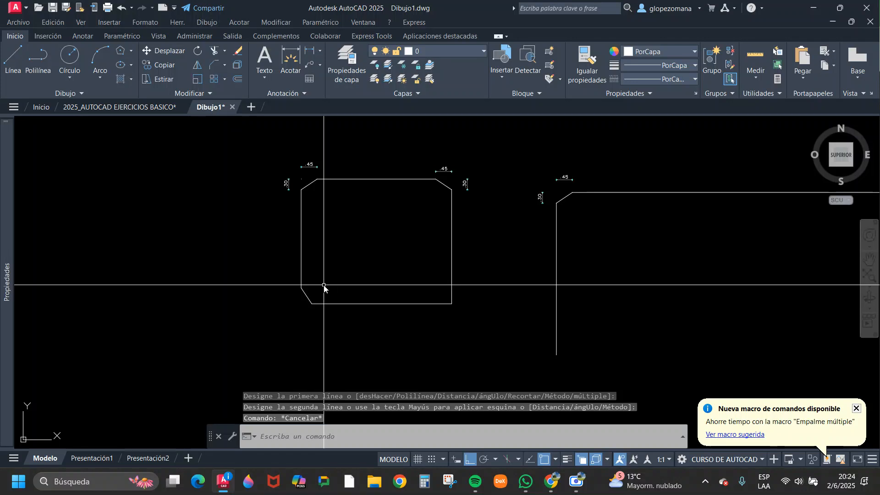
{"action": "middle_click_drag", "start_coordinate": [487, 228], "coordinate": [383, 248]}
{"action": "key", "text": "Escape"}
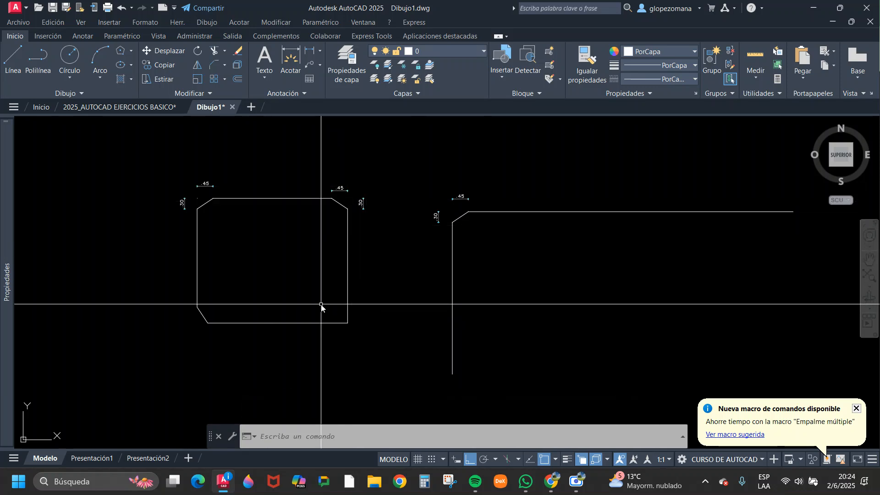
{"action": "key", "text": "Return"}
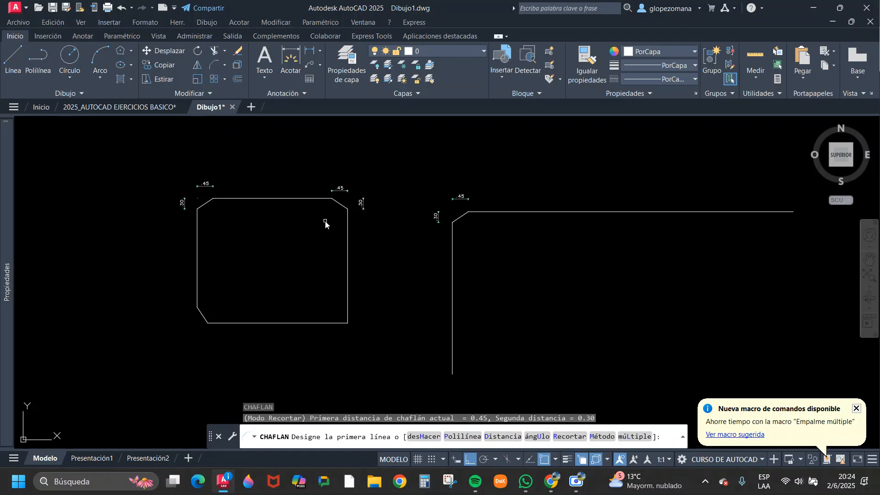
{"action": "scroll", "coordinate": [337, 191], "scroll_direction": "up", "scroll_amount": 4}
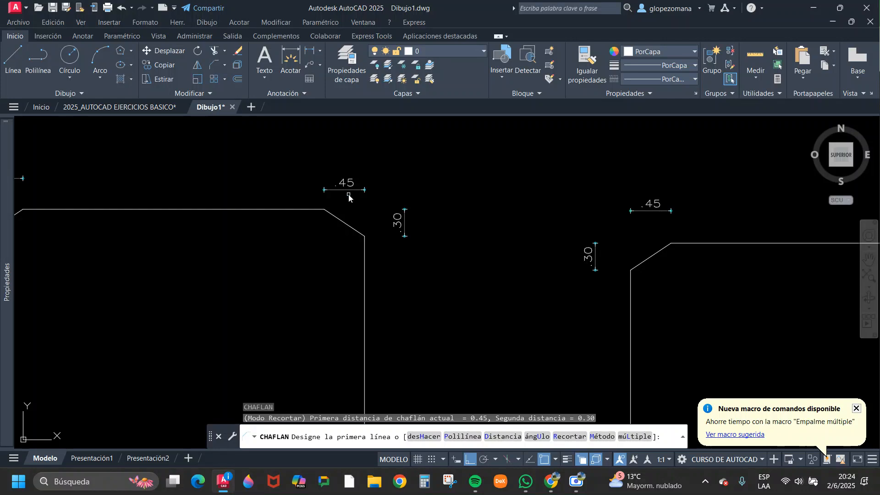
{"action": "key", "text": "Escape"}
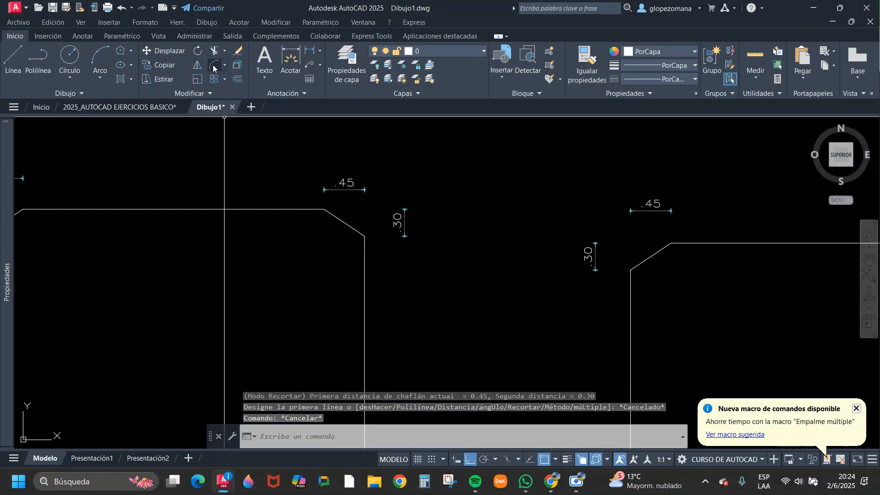
Set the first chamfer distance to 0.58 and the second chamfer distance to 50.
{"action": "left_click", "coordinate": [214, 69]}
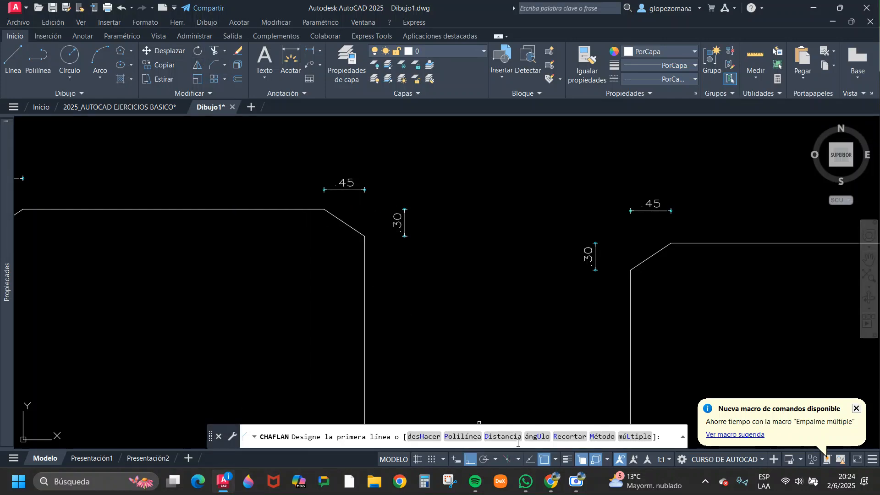
{"action": "left_click", "coordinate": [502, 438]}
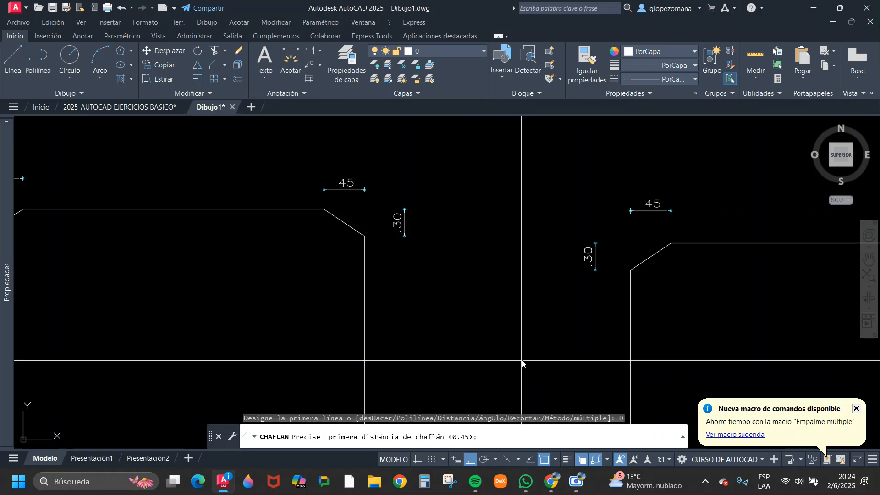
{"action": "type", "text": ".58"}
{"action": "key", "text": "Return"}
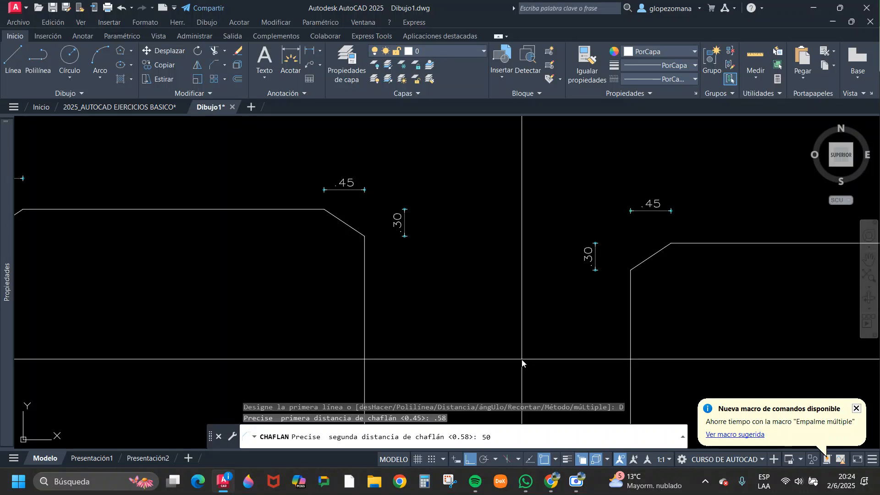
{"action": "type", "text": "50"}
{"action": "key", "text": "Return"}
{"action": "key", "text": "Escape"}
{"action": "key", "text": "Escape"}
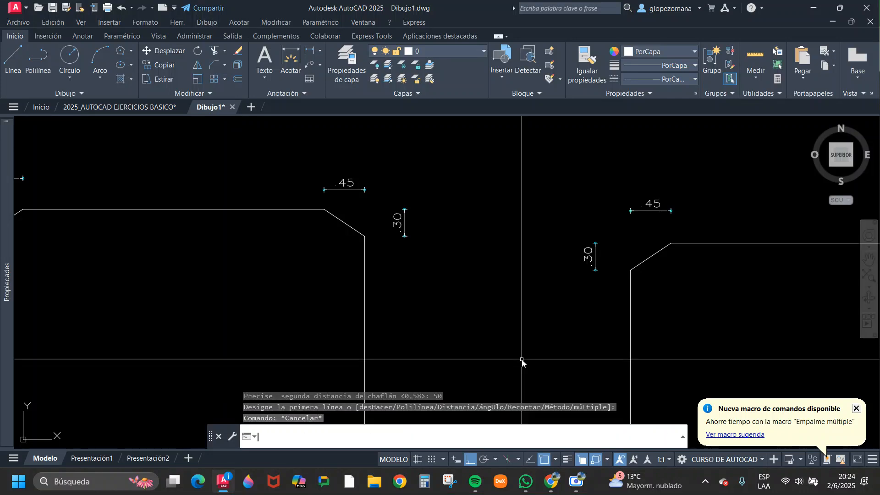
Set both chamfer distances to 50 and try to chamfer the rectangle's lower-right corner, picking the bottom side first.
{"action": "left_click", "coordinate": [211, 67]}
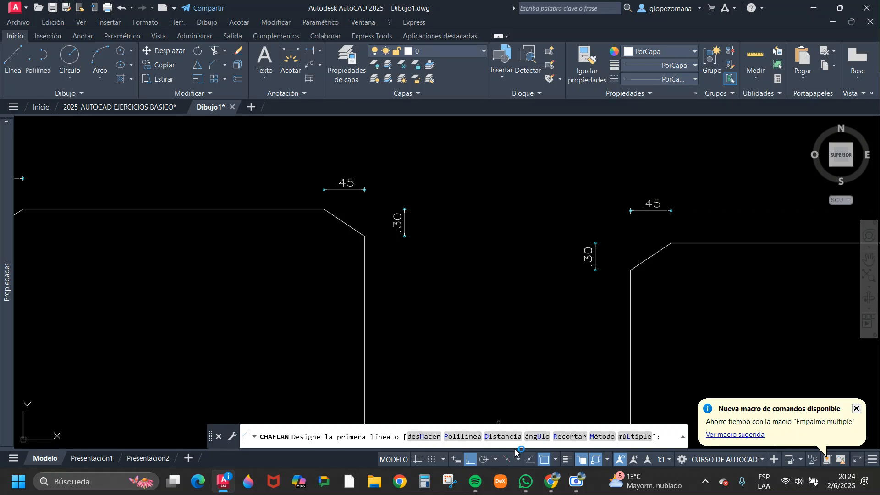
{"action": "left_click", "coordinate": [502, 437]}
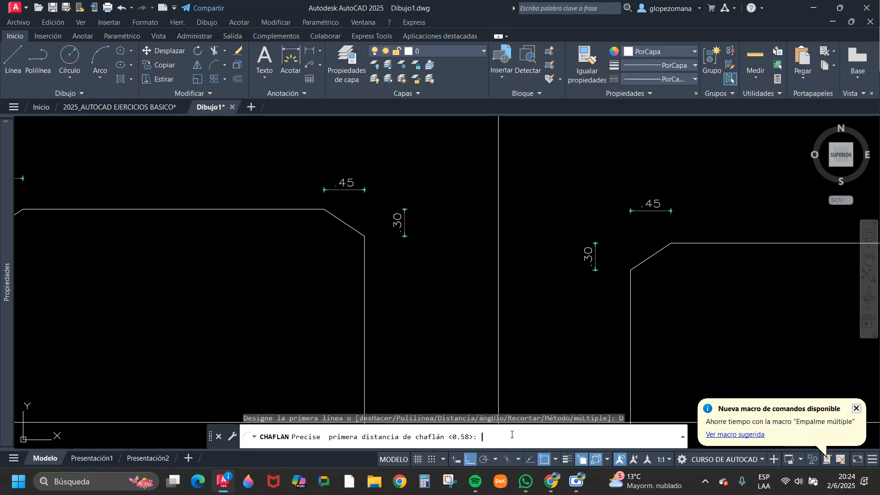
{"action": "type", "text": "50"}
{"action": "key", "text": "Return"}
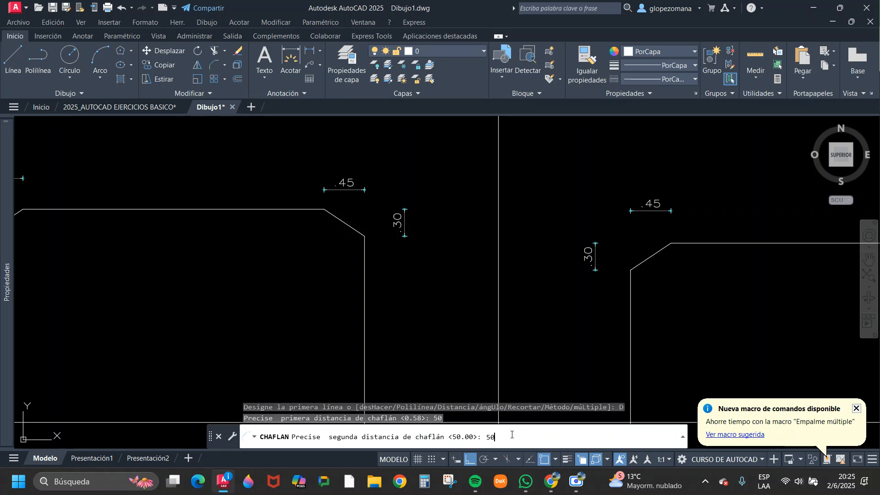
{"action": "key", "text": "Return"}
{"action": "scroll", "coordinate": [423, 289], "scroll_direction": "down", "scroll_amount": 4}
{"action": "left_click", "coordinate": [375, 359]}
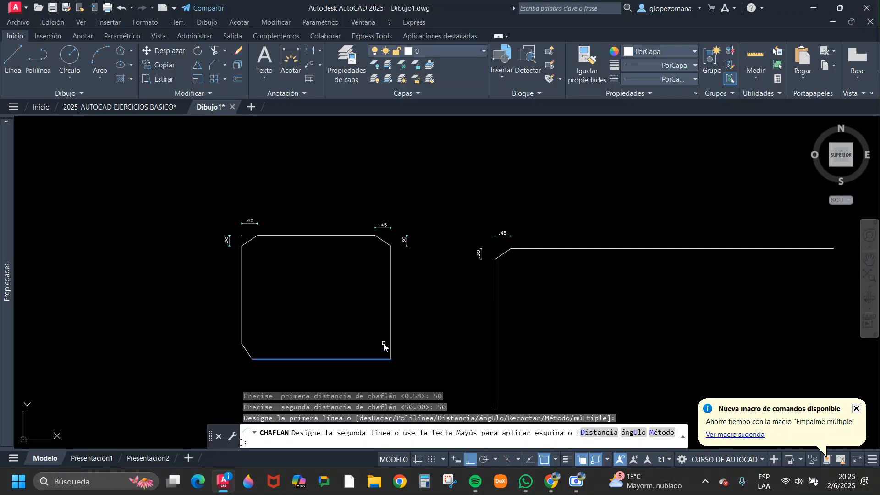
{"action": "left_click", "coordinate": [389, 329]}
Try the 50 by 50 chamfer on the rectangle's lower-right corner again, picking the right side first.
{"action": "key", "text": "Return"}
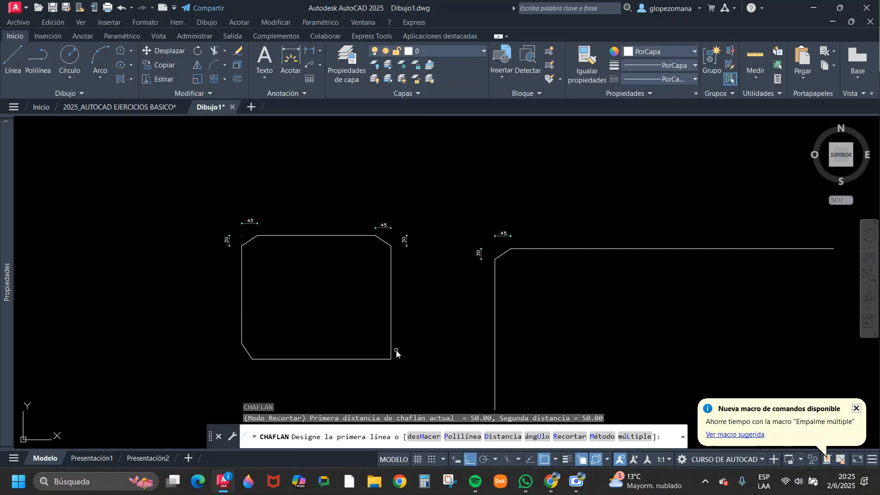
{"action": "left_click", "coordinate": [389, 329]}
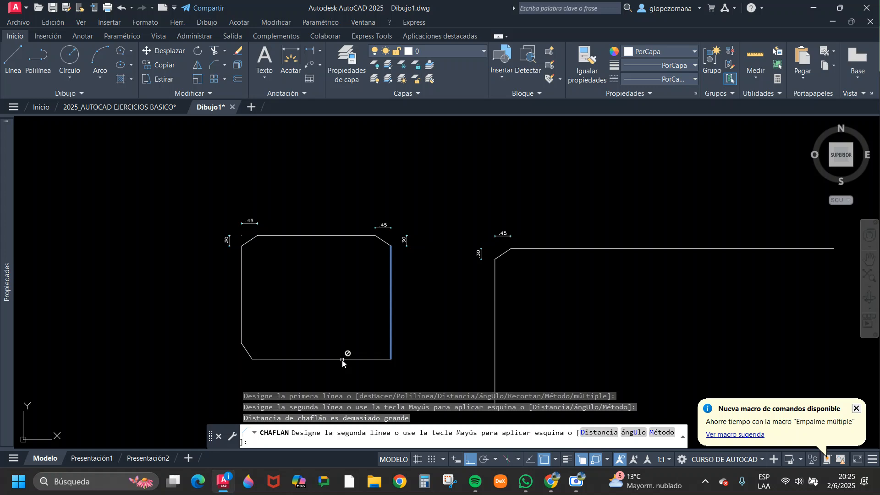
{"action": "left_click", "coordinate": [343, 359]}
{"action": "key", "text": "Escape"}
{"action": "scroll", "coordinate": [383, 361], "scroll_direction": "up", "scroll_amount": 2}
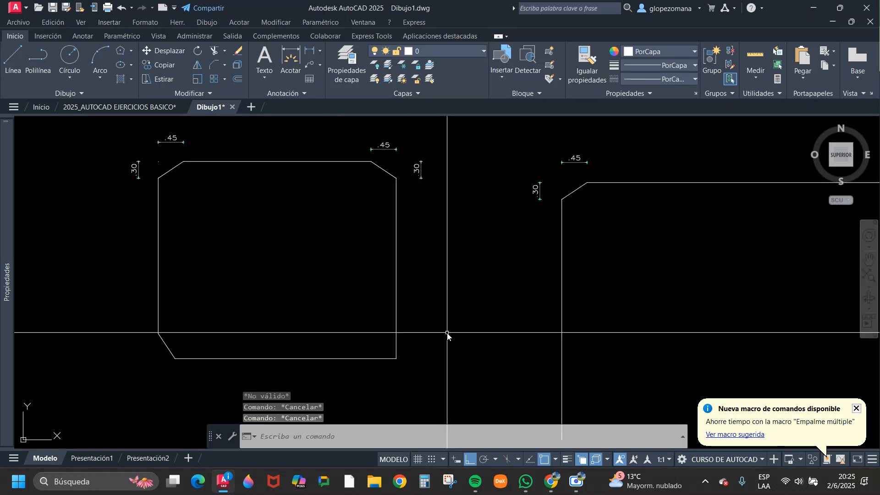
{"action": "left_click", "coordinate": [215, 67]}
{"action": "left_click", "coordinate": [507, 437]}
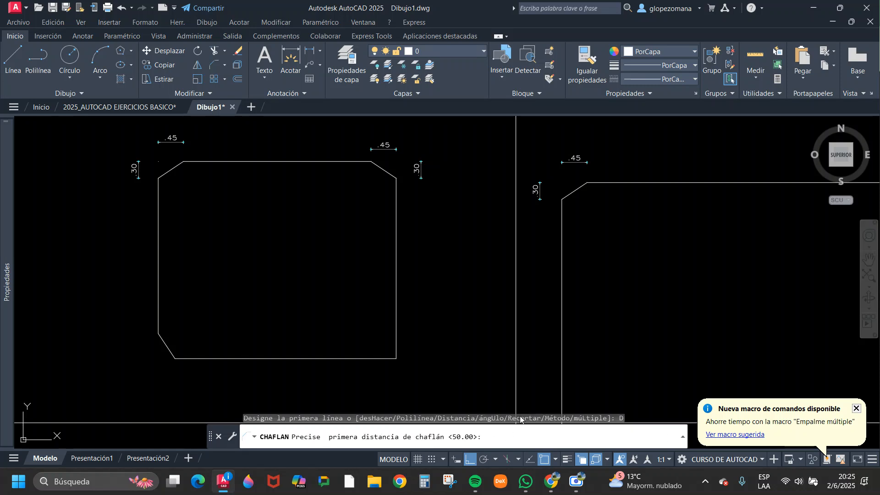
{"action": "key", "text": "Return"}
{"action": "key", "text": "Return"}
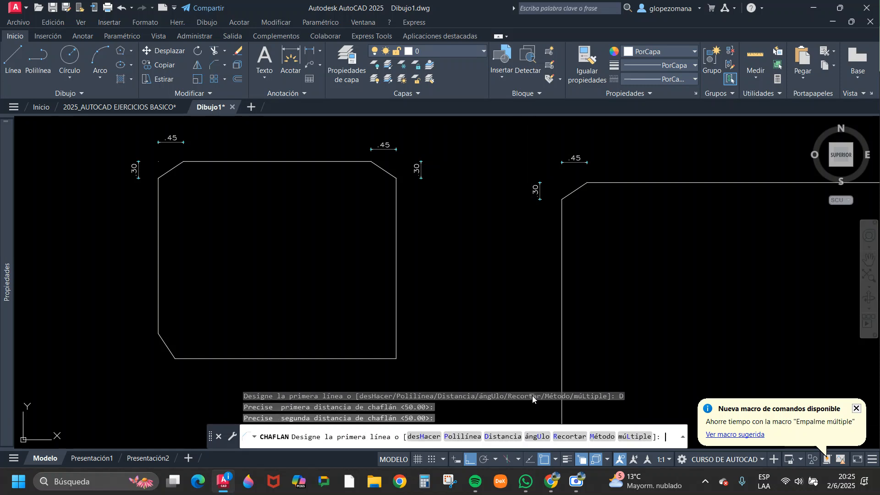
{"action": "key", "text": "Return"}
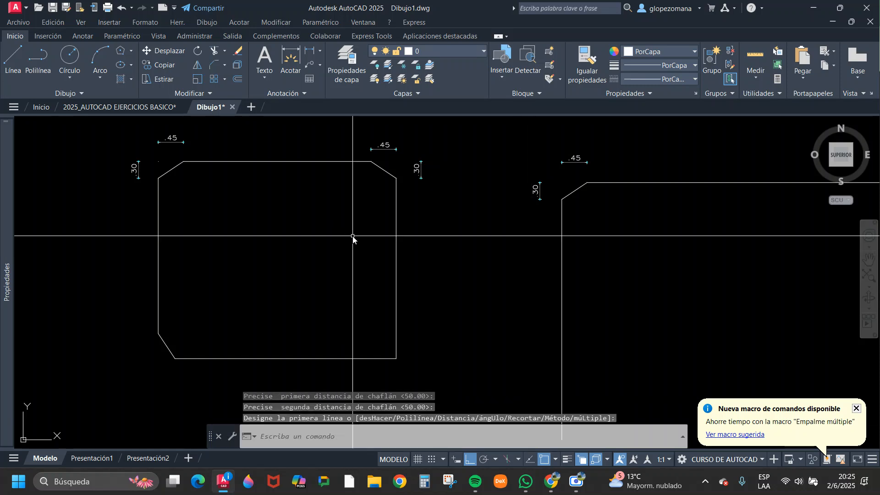
{"action": "key", "text": "Escape"}
Set both chamfer distances to 0.5 and chamfer the rectangle's lower-right corner between the bottom and right sides.
{"action": "left_click", "coordinate": [214, 67]}
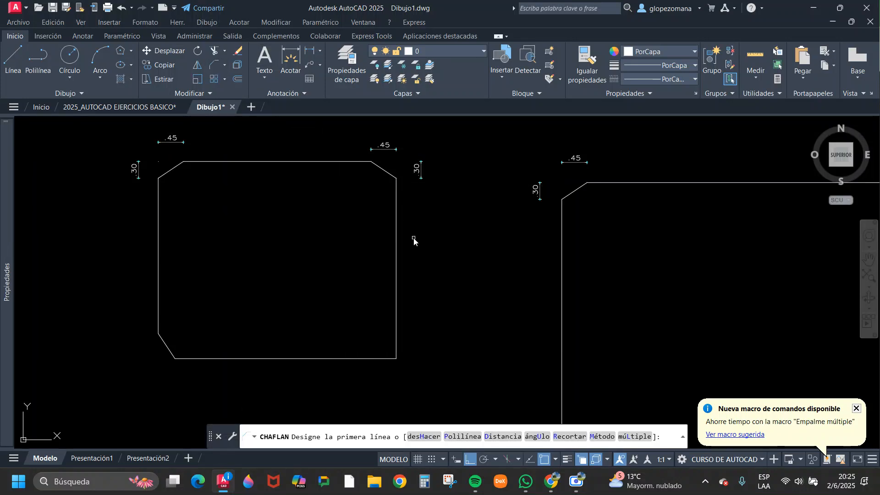
{"action": "left_click", "coordinate": [503, 437]}
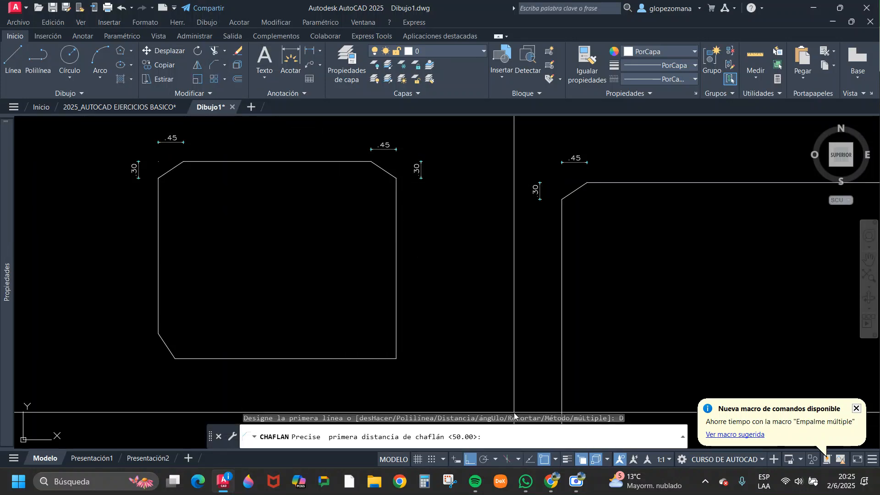
{"action": "type", "text": ".5"}
{"action": "key", "text": "Return"}
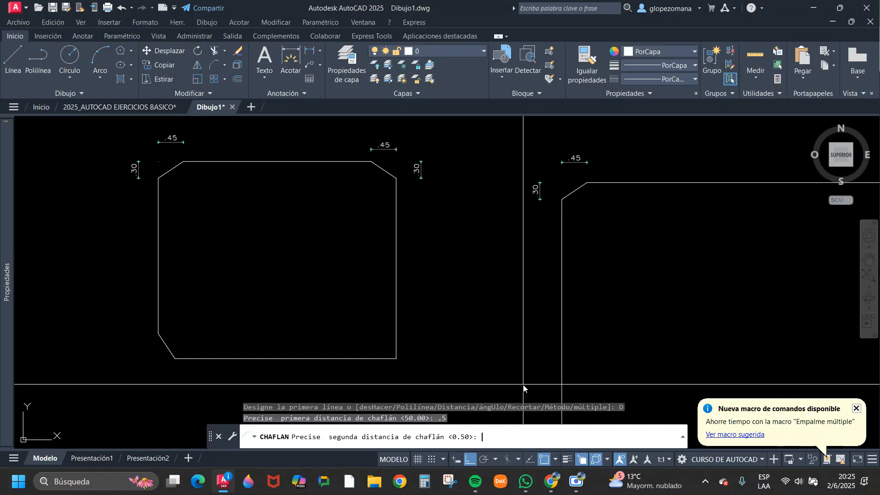
{"action": "key", "text": "Return"}
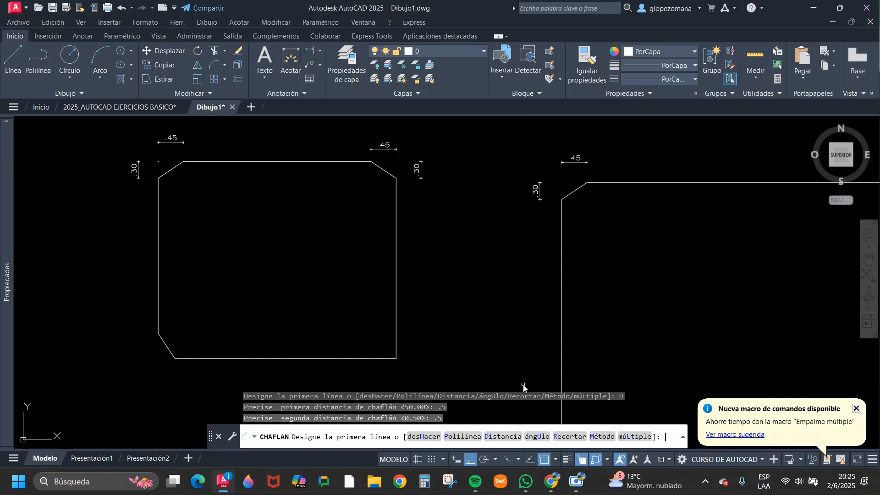
{"action": "left_click", "coordinate": [314, 358]}
{"action": "left_click", "coordinate": [396, 256]}
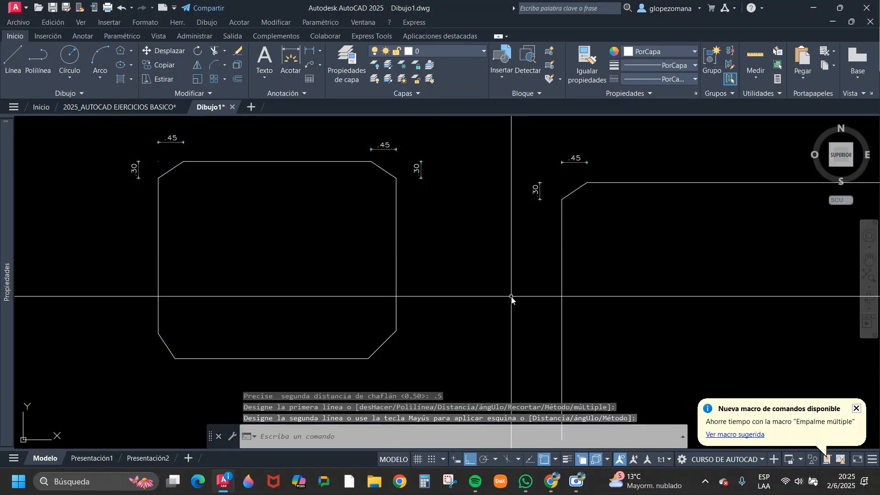
Chamfer the open L shape between its vertical and horizontal lines with both distances at 0.50.
{"action": "key", "text": "Return"}
{"action": "left_click", "coordinate": [562, 246]}
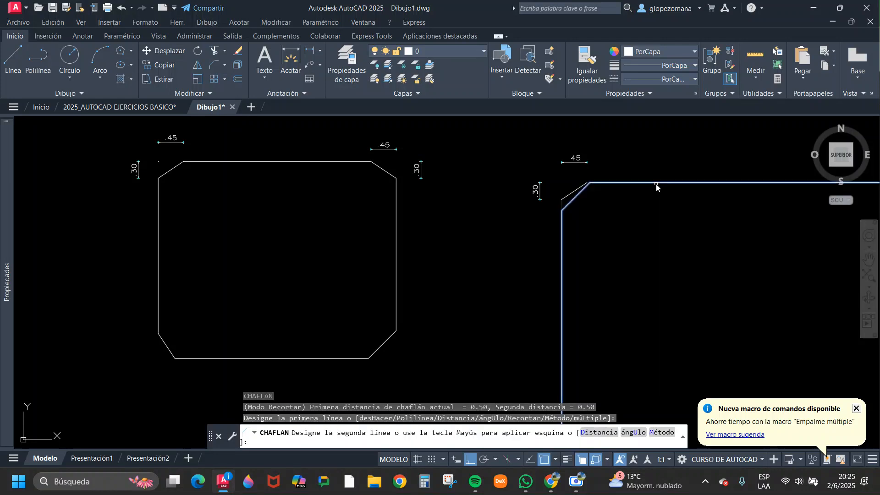
{"action": "key", "text": "Escape"}
Examine the earlier chamfer segment beside the new chamfer at the open L shape's corner, selecting it and clearing the selection.
{"action": "scroll", "coordinate": [572, 194], "scroll_direction": "up", "scroll_amount": 2}
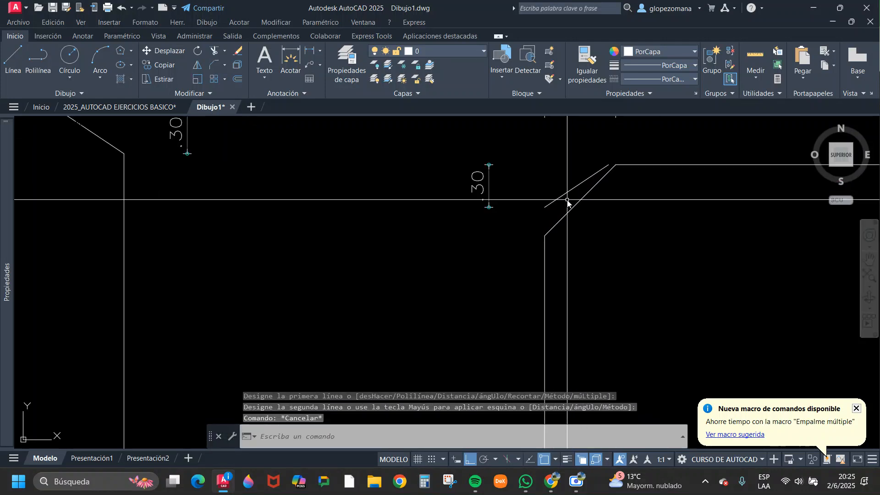
{"action": "left_click", "coordinate": [568, 200]}
{"action": "left_click", "coordinate": [552, 167]}
{"action": "scroll", "coordinate": [555, 185], "scroll_direction": "down", "scroll_amount": 2}
{"action": "middle_click_drag", "start_coordinate": [555, 185], "coordinate": [481, 250]}
{"action": "scroll", "coordinate": [481, 250], "scroll_direction": "up", "scroll_amount": 1}
{"action": "scroll", "coordinate": [482, 253], "scroll_direction": "up", "scroll_amount": 2}
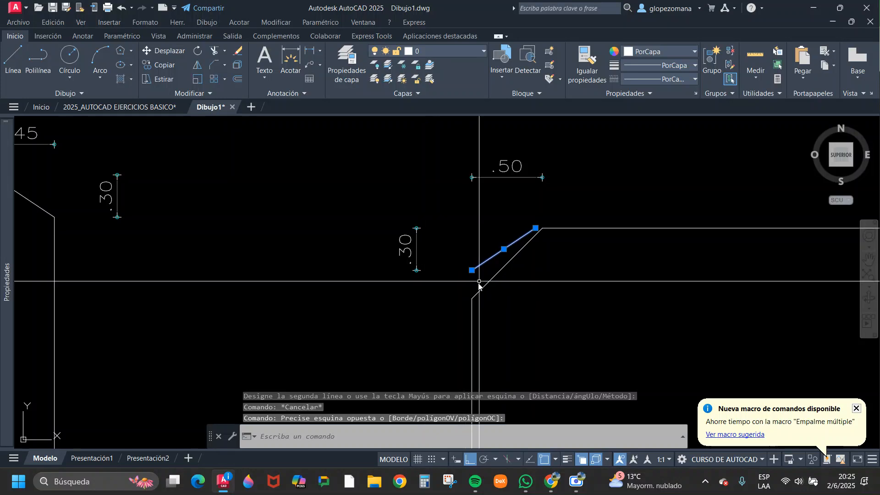
{"action": "key", "text": "Escape"}
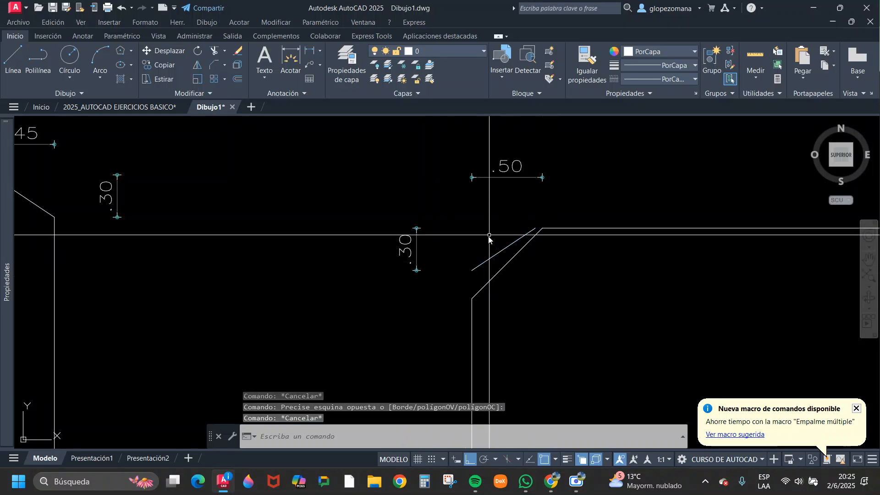
Chamfer the rectangle's upper-left corner with both distances at 0.50, picking the left side and the top side.
{"action": "scroll", "coordinate": [347, 248], "scroll_direction": "down", "scroll_amount": 5}
{"action": "middle_click_drag", "start_coordinate": [266, 253], "coordinate": [420, 220]}
{"action": "scroll", "coordinate": [344, 206], "scroll_direction": "up", "scroll_amount": 2}
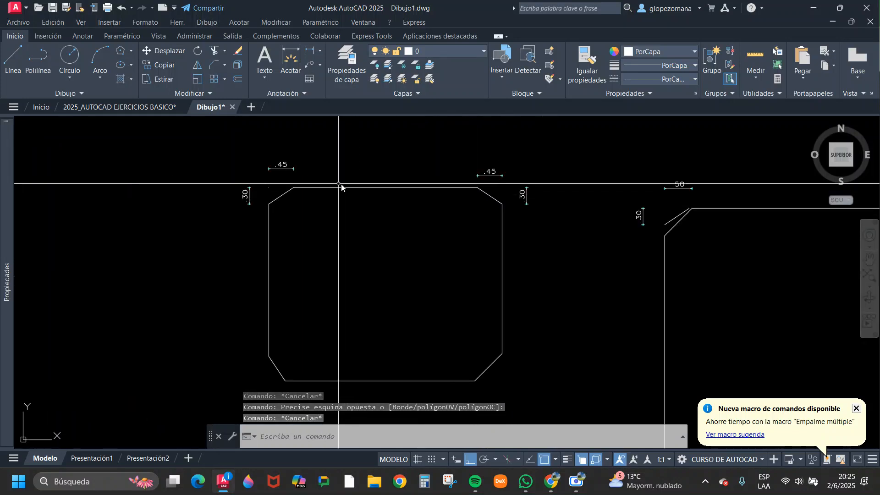
{"action": "left_click", "coordinate": [212, 67]}
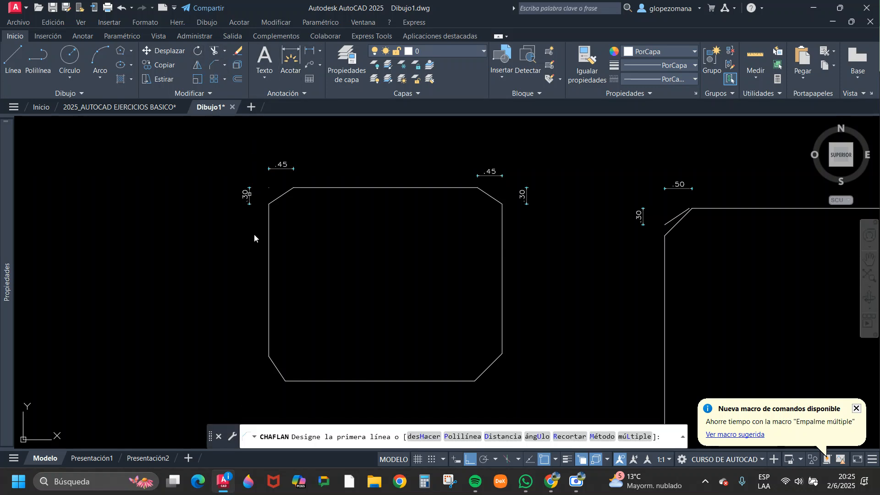
{"action": "left_click", "coordinate": [269, 257]}
{"action": "left_click", "coordinate": [346, 188]}
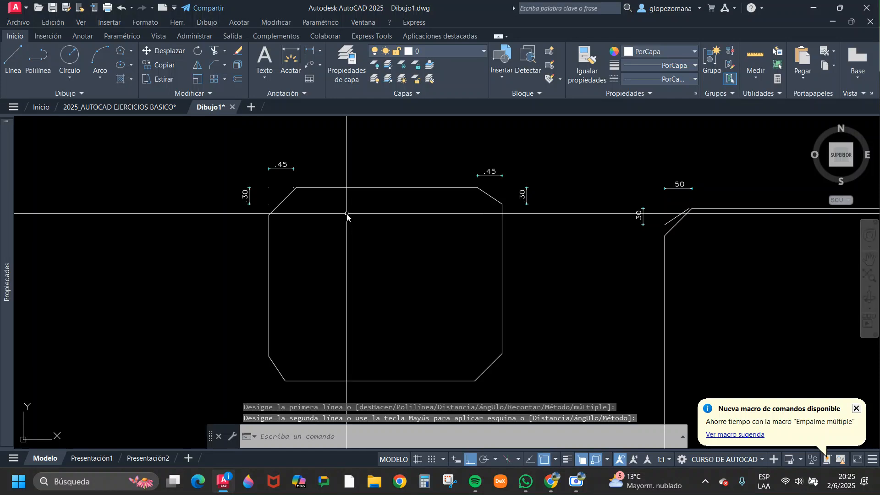
Chamfer the rectangle's upper-right corner between the top and right sides with both distances at 0.50.
{"action": "scroll", "coordinate": [285, 174], "scroll_direction": "up", "scroll_amount": 4}
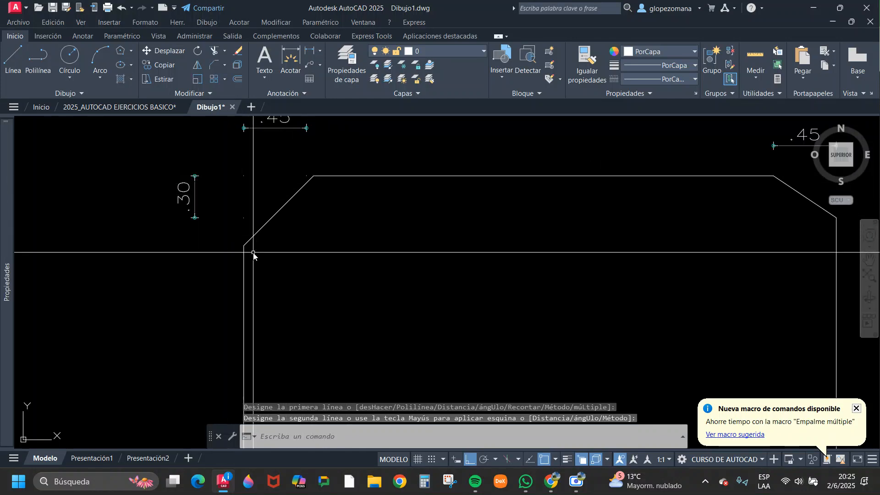
{"action": "key", "text": "Return"}
{"action": "left_click", "coordinate": [521, 176]}
{"action": "scroll", "coordinate": [521, 178], "scroll_direction": "down", "scroll_amount": 4}
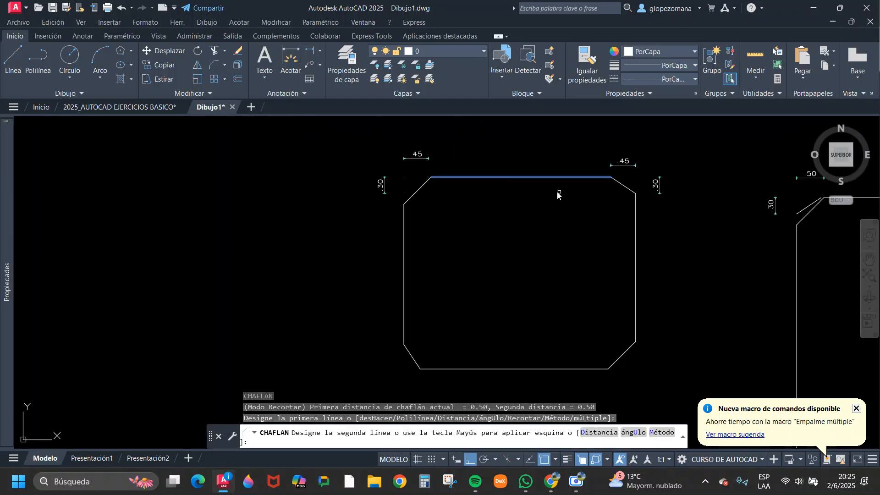
{"action": "left_click", "coordinate": [638, 227]}
Chamfer the rectangle's lower-right and lower-left corners with both distances at 0.50.
{"action": "key", "text": "Return"}
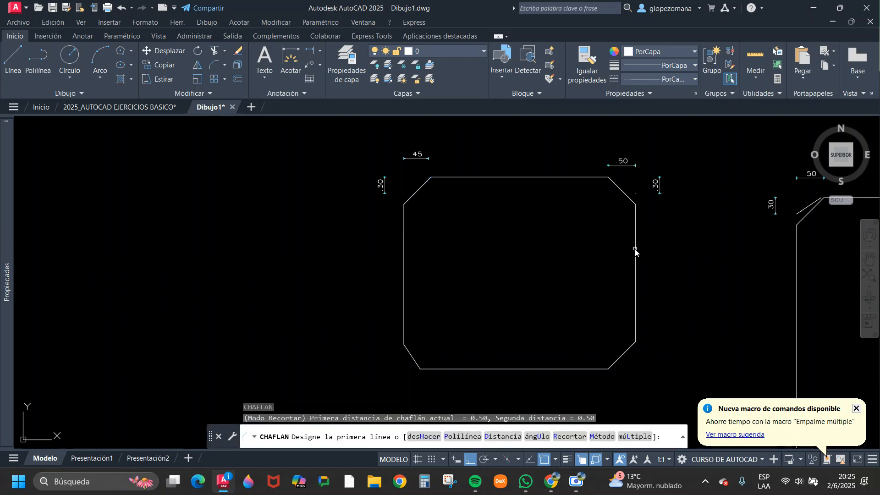
{"action": "left_click", "coordinate": [636, 250]}
{"action": "left_click", "coordinate": [599, 370]}
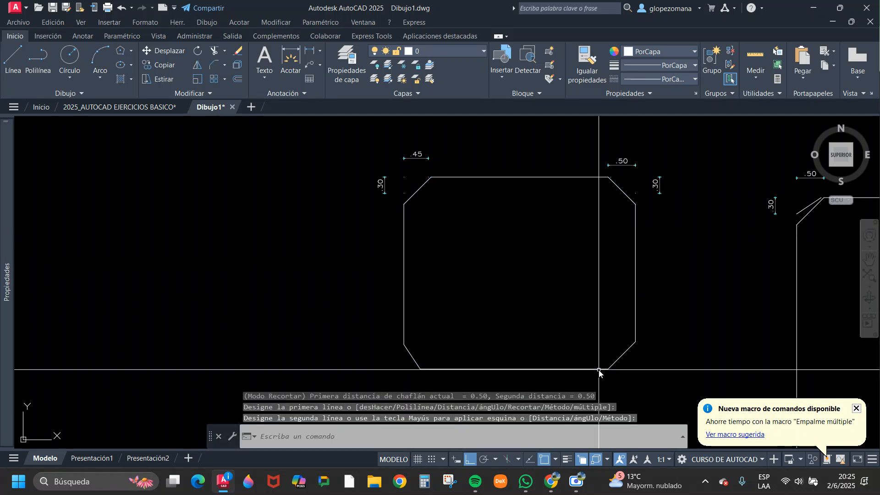
{"action": "key", "text": "Return"}
{"action": "left_click", "coordinate": [514, 370]}
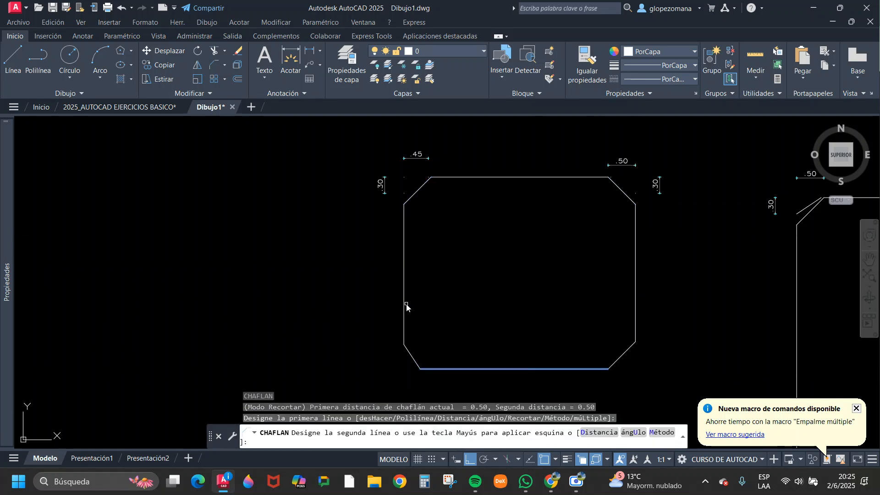
{"action": "left_click", "coordinate": [406, 304]}
{"action": "key", "text": "Escape"}
{"action": "middle_click_drag", "start_coordinate": [500, 291], "coordinate": [315, 286]}
{"action": "key", "text": "Escape"}
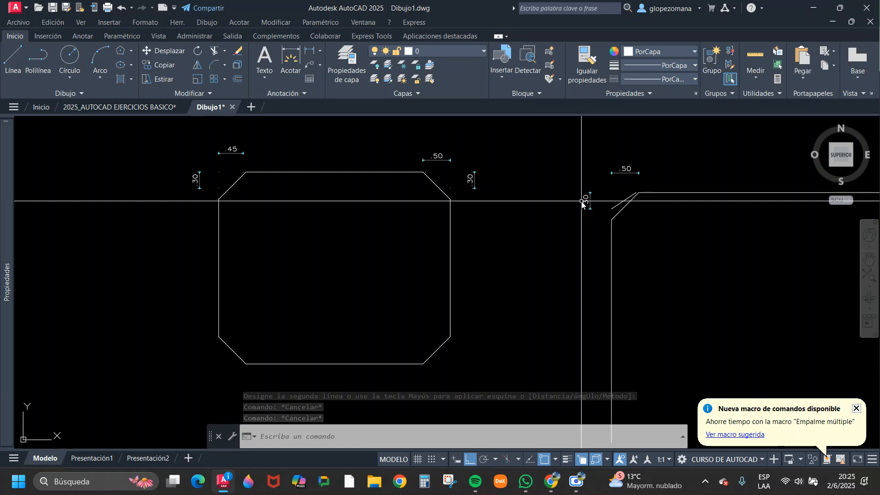
Draw two connected sloping lines forming an inverted V above the open L shape, with Ortho mode turned off.
{"action": "scroll", "coordinate": [426, 229], "scroll_direction": "down", "scroll_amount": 6}
{"action": "middle_click_drag", "start_coordinate": [494, 252], "coordinate": [399, 281]}
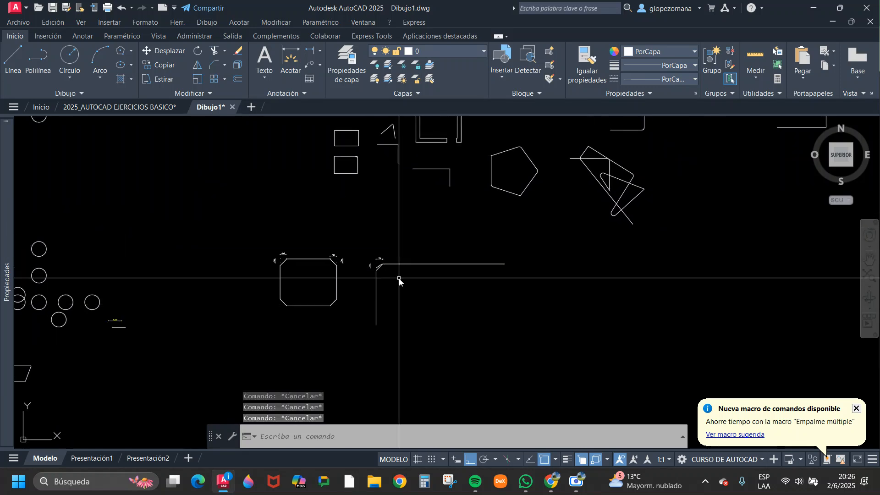
{"action": "scroll", "coordinate": [434, 162], "scroll_direction": "up", "scroll_amount": 2}
{"action": "type", "text": "l"}
{"action": "key", "text": "Return"}
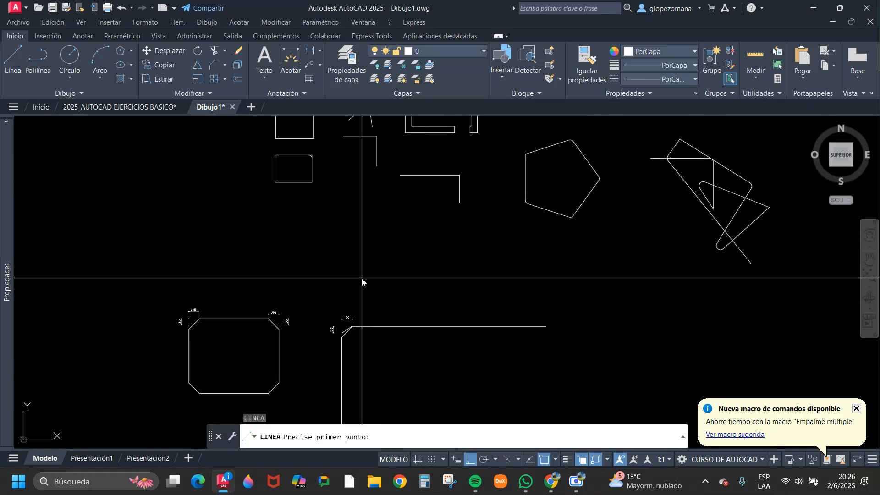
{"action": "left_click", "coordinate": [362, 277]}
{"action": "key", "text": "F8"}
{"action": "left_click", "coordinate": [422, 219]}
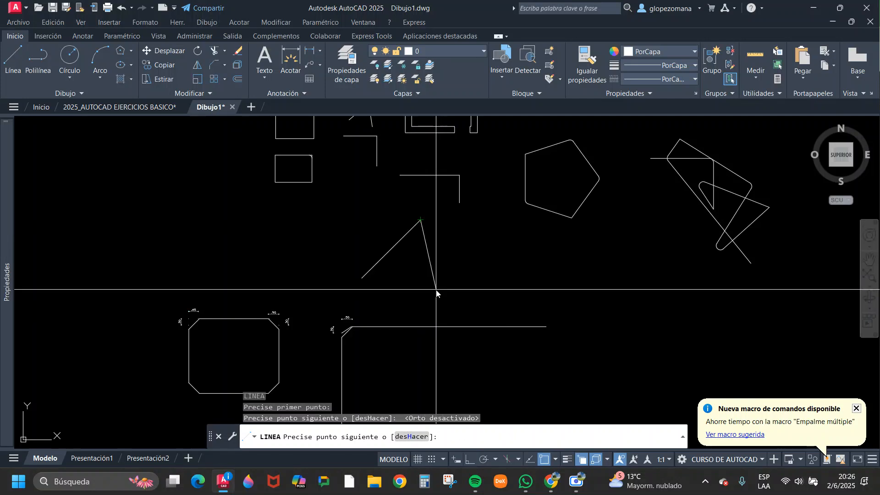
{"action": "left_click", "coordinate": [437, 292]}
{"action": "key", "text": "Escape"}
Chamfer the apex of the inverted V between its two sloping lines with both distances at 0.50.
{"action": "scroll", "coordinate": [429, 234], "scroll_direction": "up", "scroll_amount": 2}
{"action": "scroll", "coordinate": [425, 233], "scroll_direction": "up", "scroll_amount": 2}
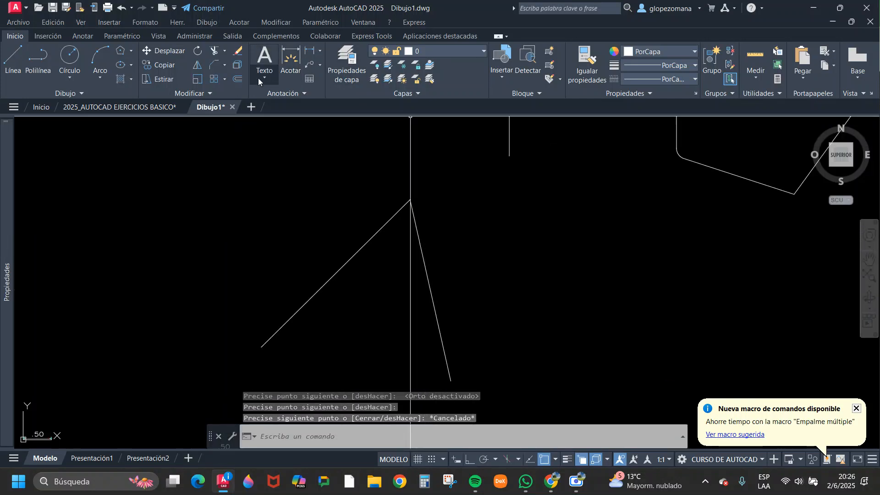
{"action": "left_click", "coordinate": [185, 54]}
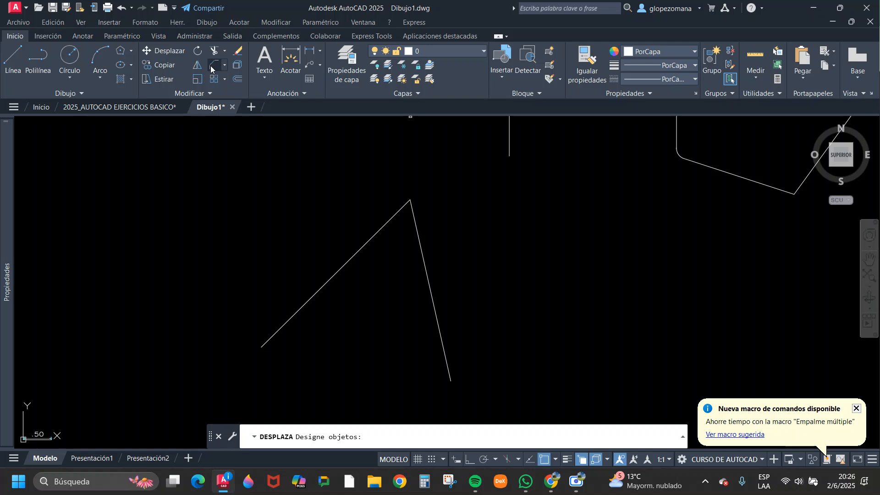
{"action": "left_click", "coordinate": [332, 282]}
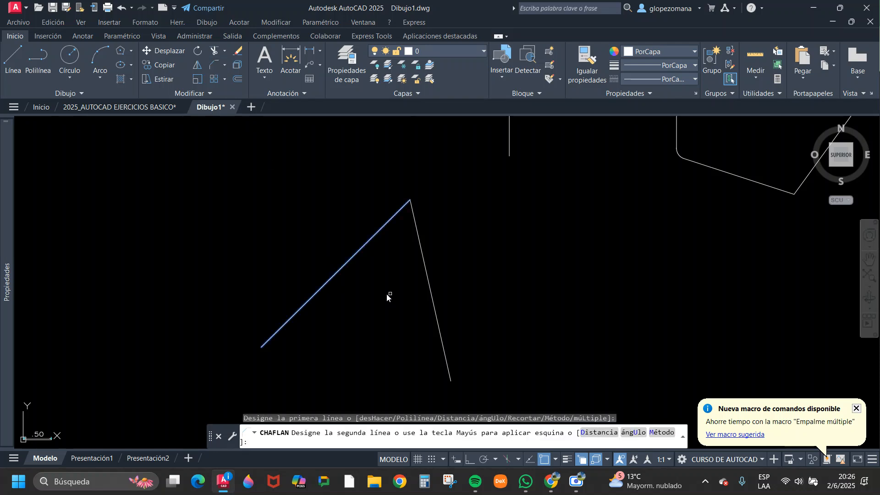
{"action": "left_click", "coordinate": [436, 318]}
{"action": "scroll", "coordinate": [427, 229], "scroll_direction": "down", "scroll_amount": 4}
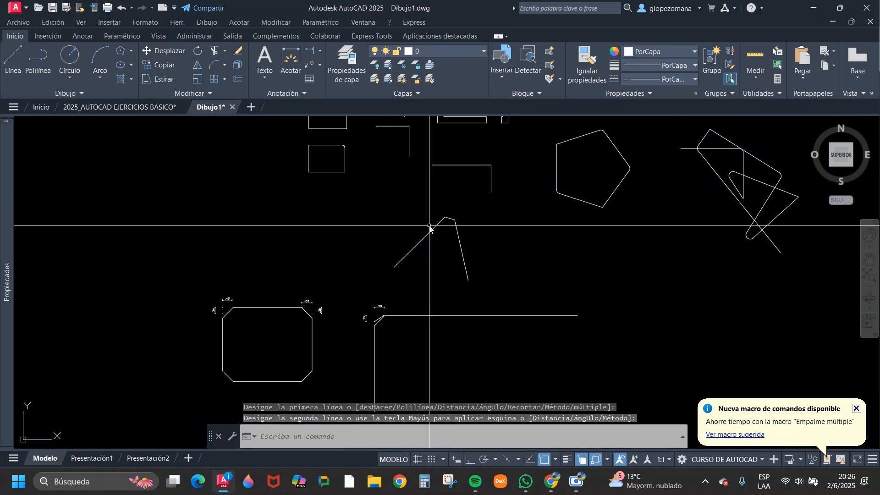
{"action": "mouse_move", "coordinate": [426, 232]}
{"action": "middle_mouse_down"}
{"action": "mouse_move", "coordinate": [455, 286]}
{"action": "mouse_move", "coordinate": [458, 320]}
{"action": "middle_mouse_up"}
Chamfer the pentagon's top, upper-left and lower-left corners with both distances at 0.50.
{"action": "middle_click_drag", "start_coordinate": [636, 246], "coordinate": [568, 210]}
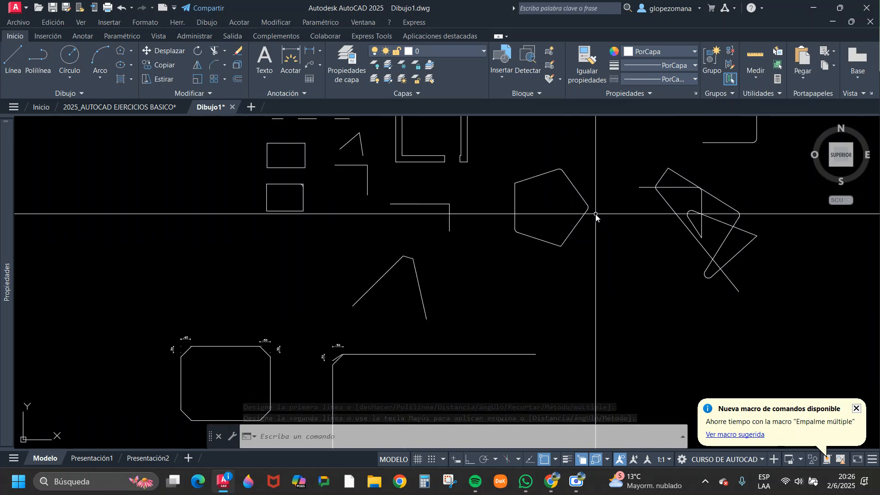
{"action": "key", "text": "Return"}
{"action": "left_click", "coordinate": [538, 181]}
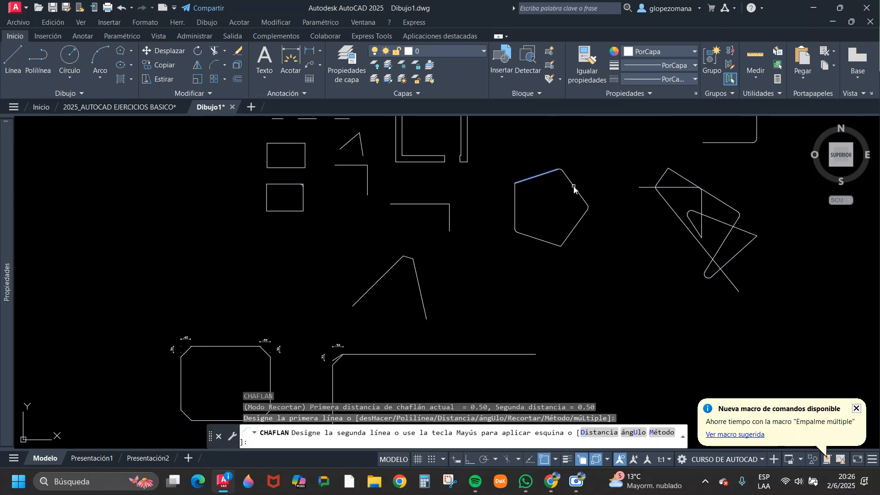
{"action": "scroll", "coordinate": [550, 185], "scroll_direction": "up", "scroll_amount": 2}
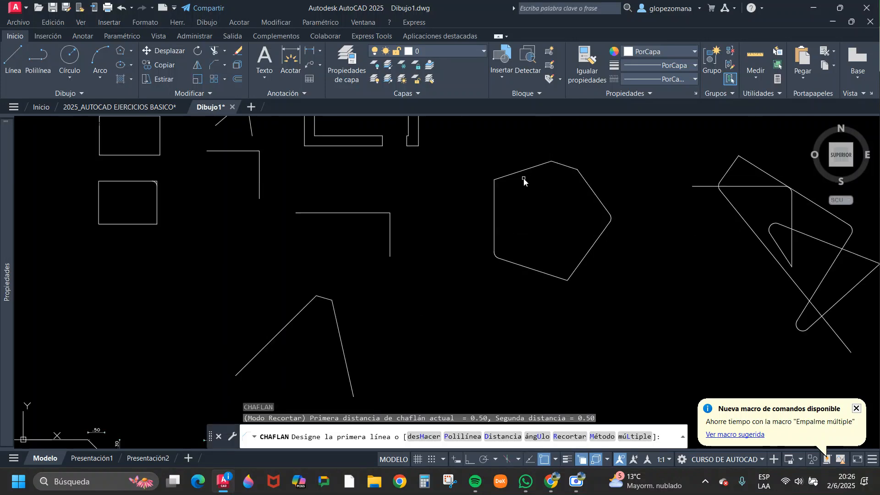
{"action": "left_click", "coordinate": [495, 204]}
{"action": "key", "text": "Return"}
{"action": "left_click", "coordinate": [523, 266]}
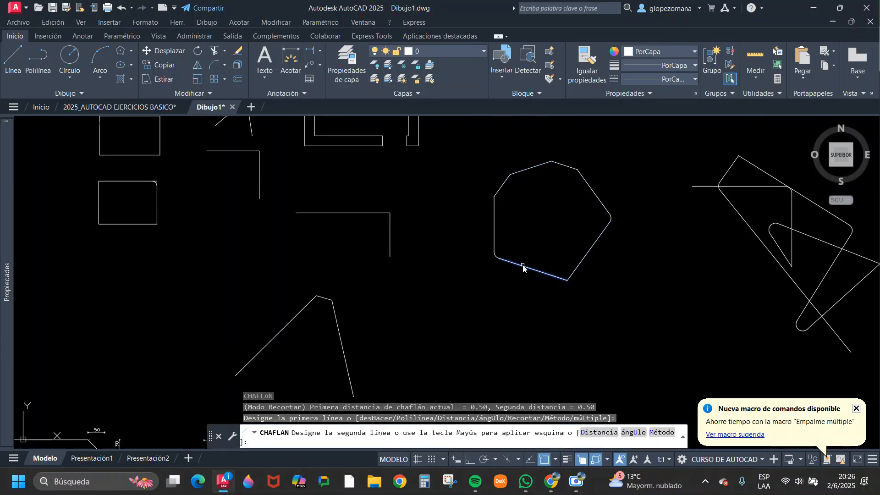
{"action": "left_click", "coordinate": [492, 232]}
Chamfer the pentagon's remaining bottom and right corners with both distances at 0.50.
{"action": "key", "text": "Return"}
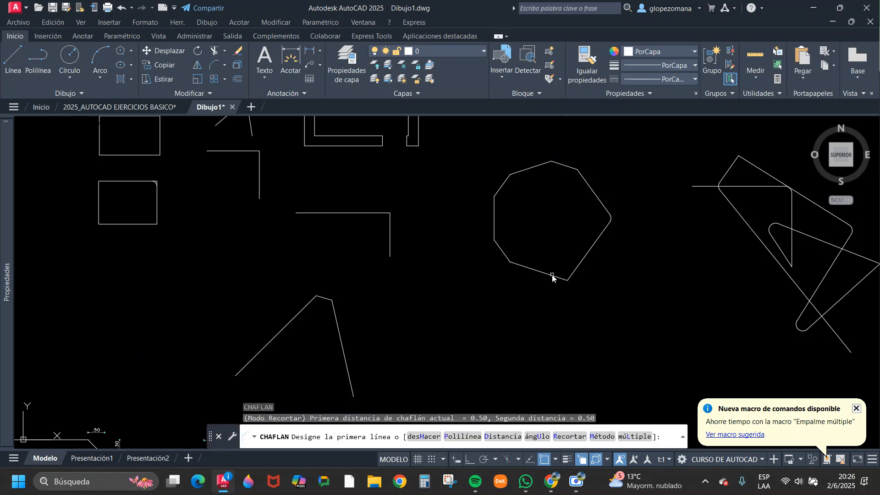
{"action": "left_click", "coordinate": [552, 277]}
{"action": "left_click", "coordinate": [582, 262]}
{"action": "key", "text": "Return"}
{"action": "left_click", "coordinate": [583, 257]}
{"action": "left_click", "coordinate": [598, 200]}
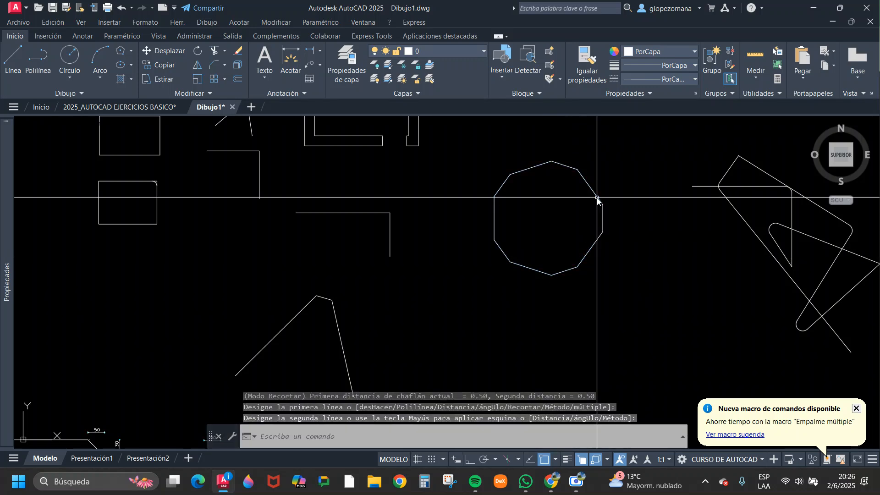
Chamfer the lowest corner of the filleted staircase between its bottom tread and first riser with both distances at 0.50.
{"action": "scroll", "coordinate": [597, 200], "scroll_direction": "down", "scroll_amount": 7}
{"action": "scroll", "coordinate": [559, 256], "scroll_direction": "up", "scroll_amount": 3}
{"action": "key", "text": "Return"}
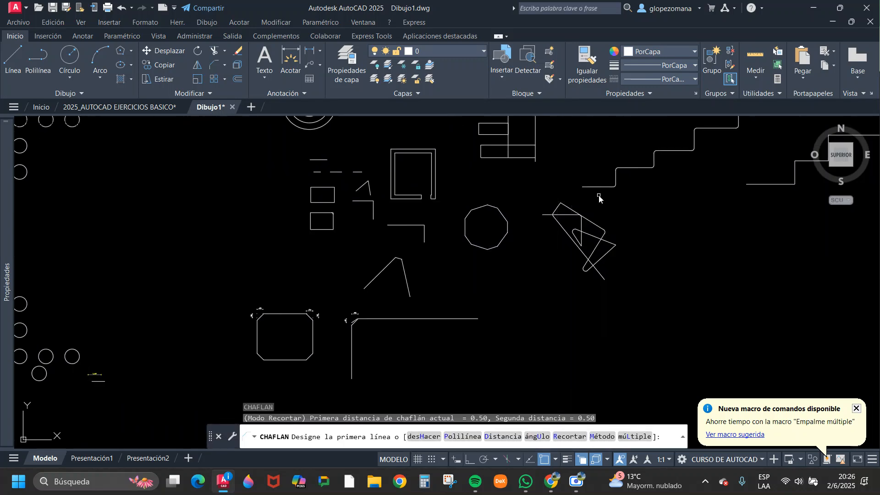
{"action": "scroll", "coordinate": [600, 198], "scroll_direction": "up", "scroll_amount": 4}
{"action": "left_click", "coordinate": [600, 188]}
{"action": "left_click", "coordinate": [635, 161]}
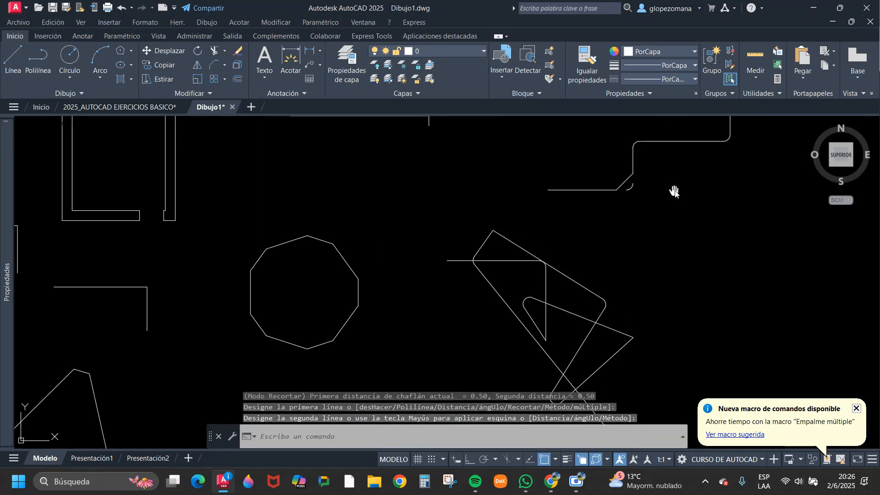
{"action": "scroll", "coordinate": [625, 222], "scroll_direction": "up", "scroll_amount": 5}
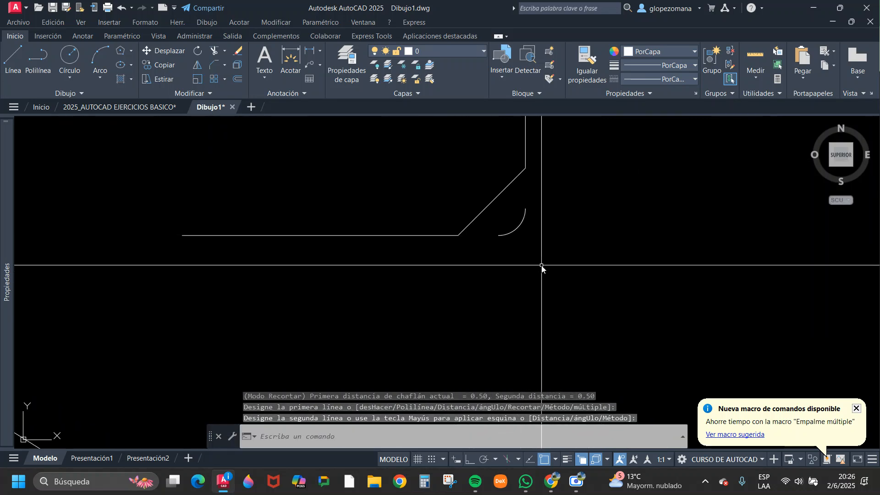
Chamfer the next three corners up the filleted staircase between adjoining treads and risers, with both distances at 0.50.
{"action": "scroll", "coordinate": [532, 279], "scroll_direction": "down", "scroll_amount": 4}
{"action": "key", "text": "Return"}
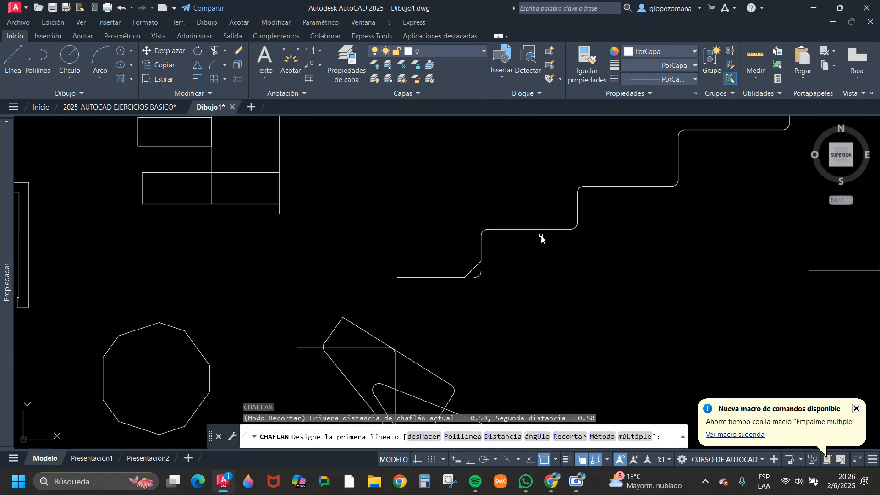
{"action": "left_click", "coordinate": [481, 251]}
{"action": "left_click", "coordinate": [544, 229]}
{"action": "key", "text": "Return"}
{"action": "left_click", "coordinate": [552, 229]}
{"action": "left_click", "coordinate": [578, 211]}
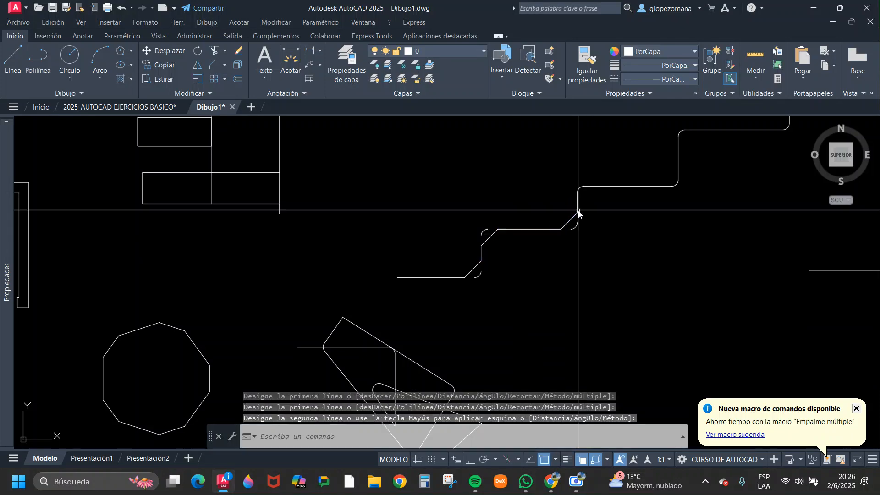
{"action": "key", "text": "Return"}
{"action": "left_click", "coordinate": [578, 206]}
{"action": "scroll", "coordinate": [615, 191], "scroll_direction": "down", "scroll_amount": 4}
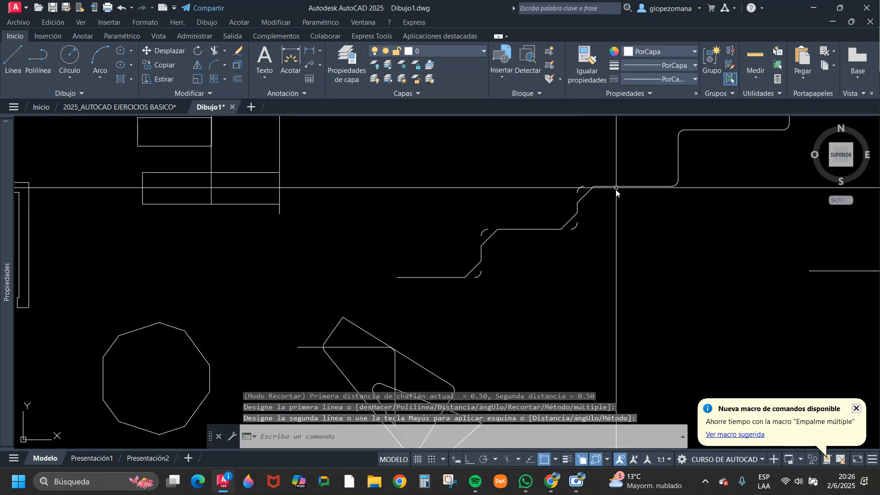
{"action": "key", "text": "Escape"}
Try to chamfer the long horizontal line through the concentric circles with the arc at its end.
{"action": "key", "text": "Return"}
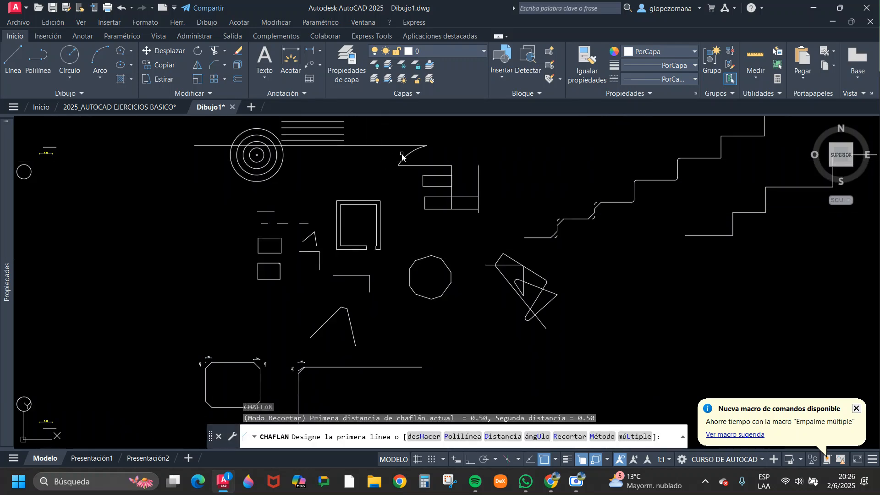
{"action": "scroll", "coordinate": [413, 142], "scroll_direction": "up", "scroll_amount": 3}
{"action": "left_click", "coordinate": [414, 138]}
{"action": "left_click", "coordinate": [418, 160]}
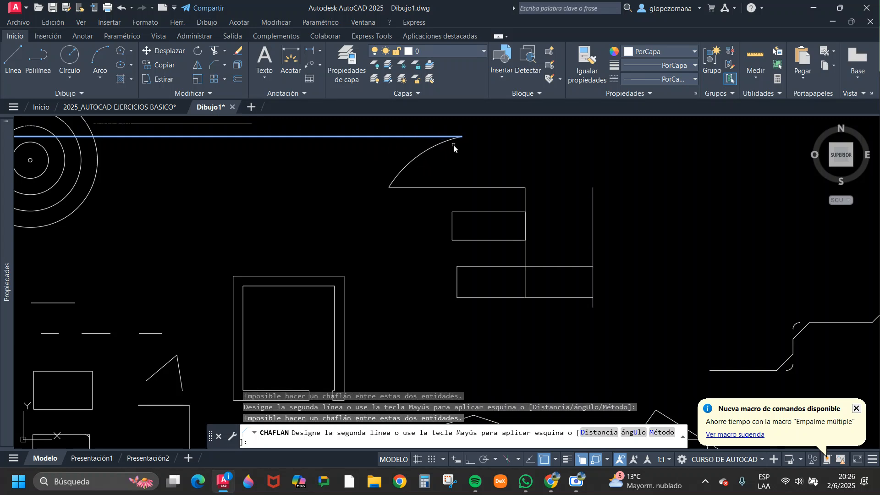
{"action": "scroll", "coordinate": [439, 164], "scroll_direction": "down", "scroll_amount": 5}
{"action": "key", "text": "Escape"}
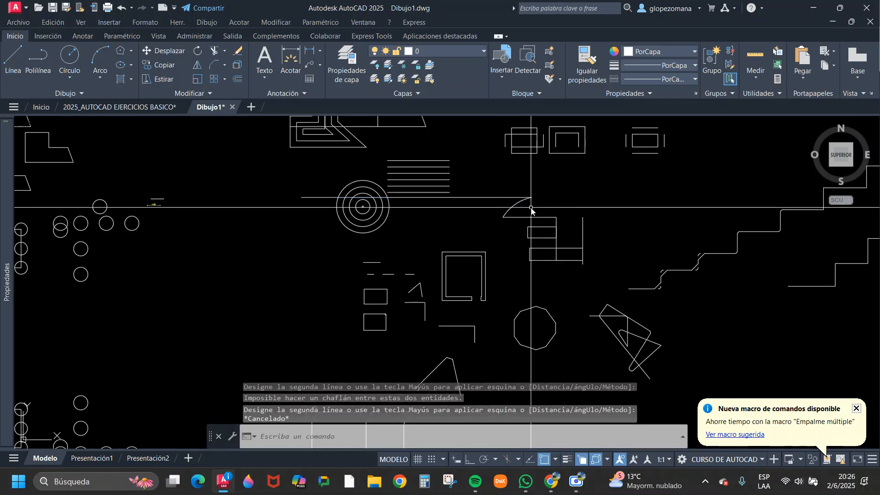
Draw a single line sloping down to the right beside the arc, above the horizontal line.
{"action": "scroll", "coordinate": [555, 216], "scroll_direction": "up", "scroll_amount": 5}
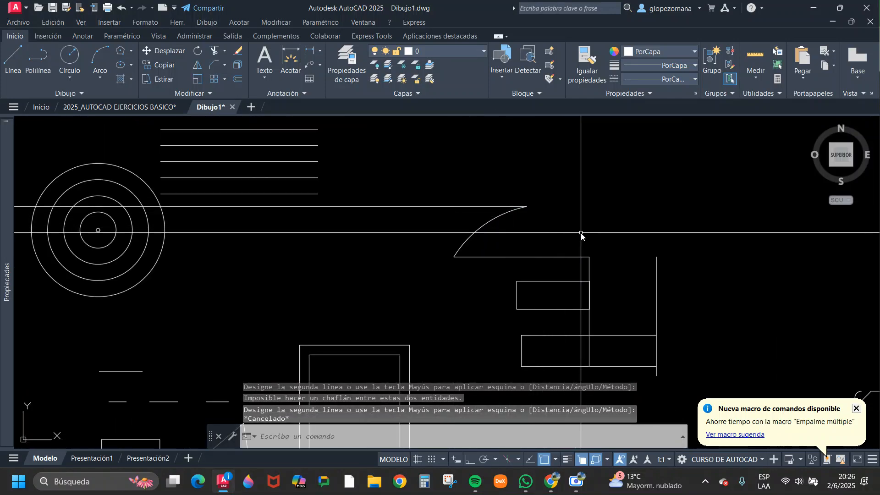
{"action": "type", "text": "l"}
{"action": "key", "text": "Return"}
{"action": "scroll", "coordinate": [543, 228], "scroll_direction": "up", "scroll_amount": 4}
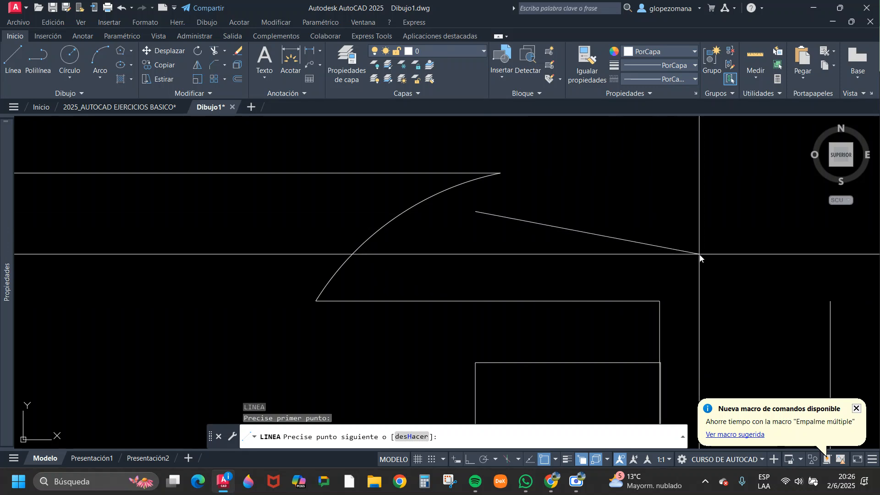
{"action": "left_click", "coordinate": [640, 265]}
{"action": "key", "text": "Escape"}
Try to chamfer the arc with the new sloping line beside it.
{"action": "left_click", "coordinate": [217, 66]}
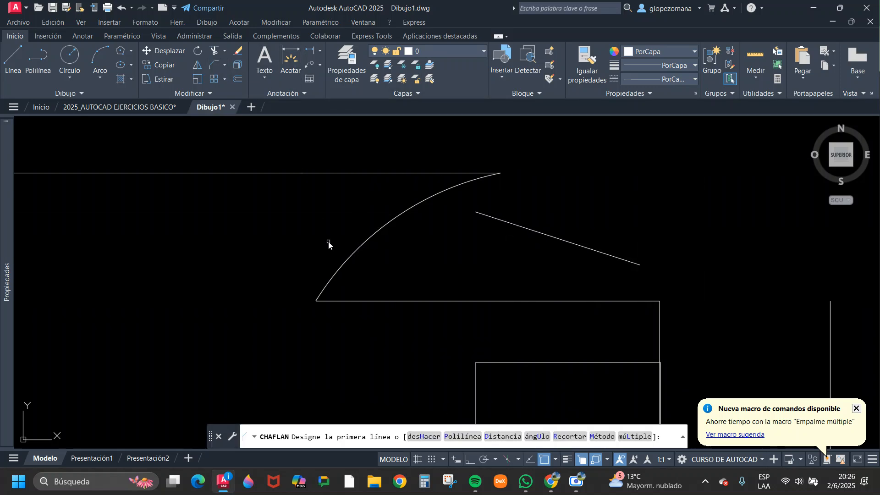
{"action": "left_click", "coordinate": [336, 272]}
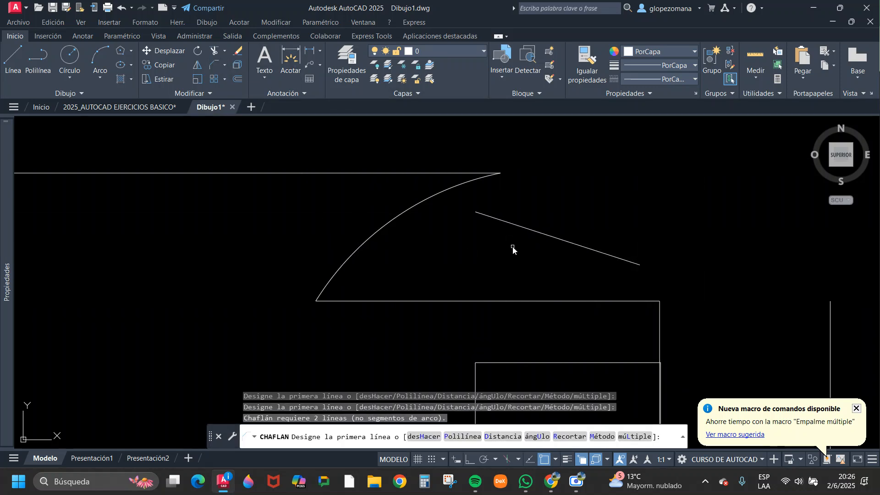
{"action": "left_click", "coordinate": [526, 229]}
{"action": "left_click", "coordinate": [377, 223]}
{"action": "left_click", "coordinate": [360, 249]}
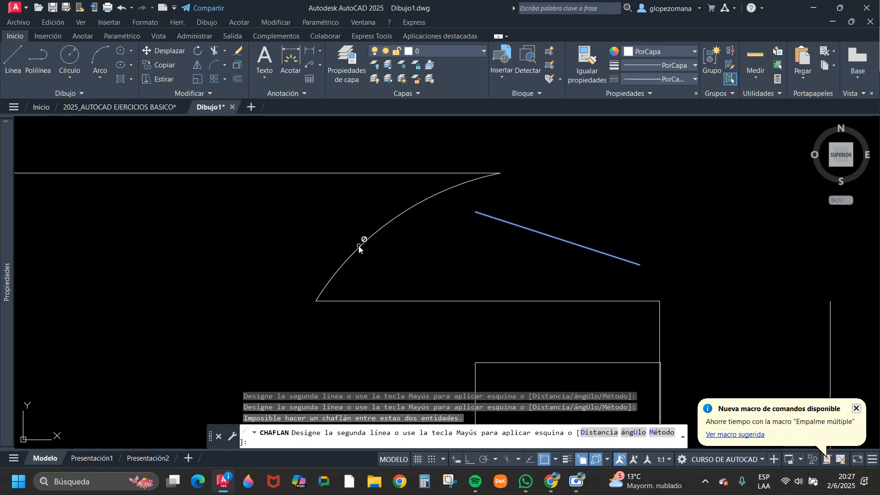
{"action": "key", "text": "Escape"}
{"action": "scroll", "coordinate": [527, 240], "scroll_direction": "down", "scroll_amount": 6}
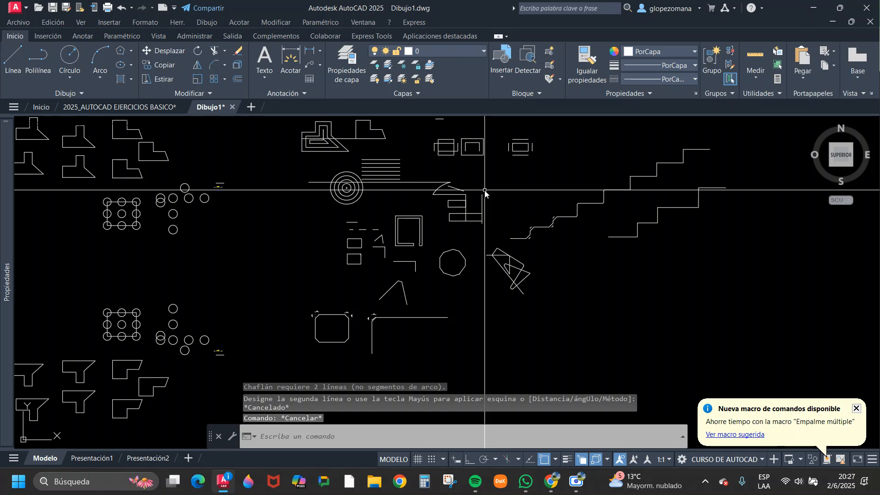
{"action": "scroll", "coordinate": [414, 197], "scroll_direction": "up", "scroll_amount": 6}
{"action": "scroll", "coordinate": [466, 257], "scroll_direction": "down", "scroll_amount": 2}
{"action": "middle_click_drag", "start_coordinate": [538, 221], "coordinate": [496, 191]}
{"action": "key", "text": "Escape"}
{"action": "scroll", "coordinate": [514, 201], "scroll_direction": "down", "scroll_amount": 2}
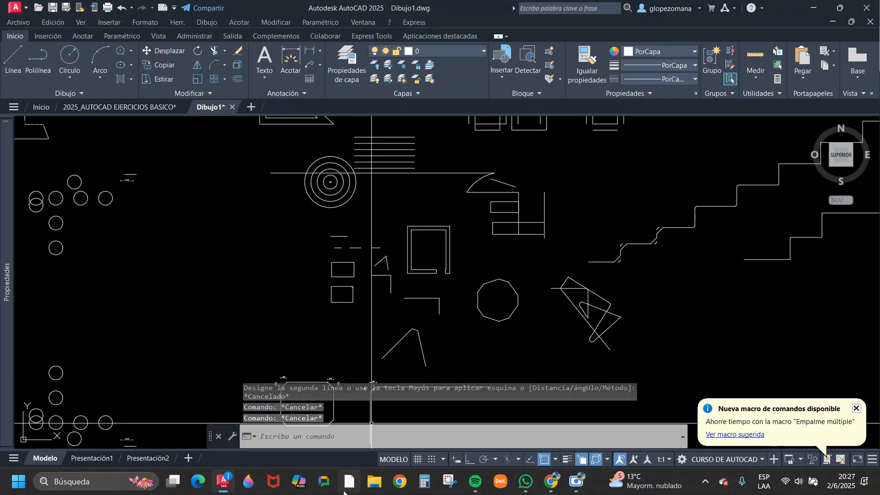
Switch to the 2025_AUTOCAD EJERCICIOS BASICO drawing and examine Dibujo 01 Copia on the Unit 5 Ejercicio N°1 sheet.
{"action": "left_click", "coordinate": [147, 107]}
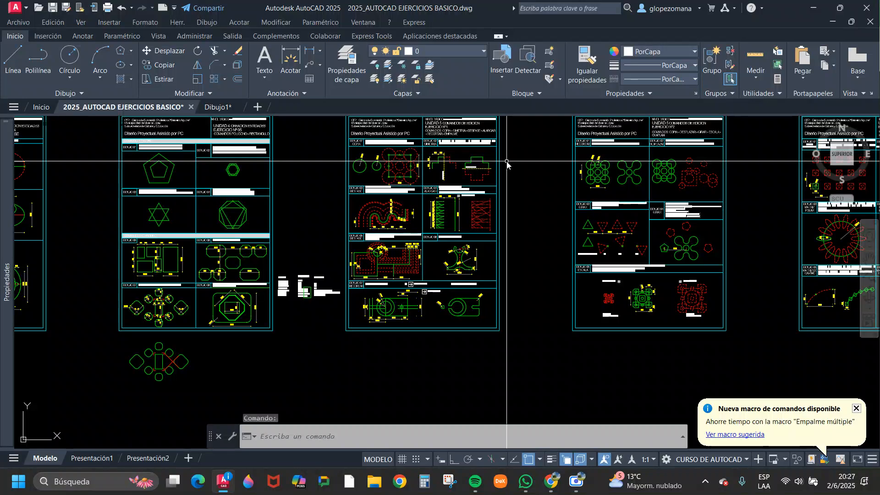
{"action": "middle_click_drag", "start_coordinate": [506, 161], "coordinate": [501, 187]}
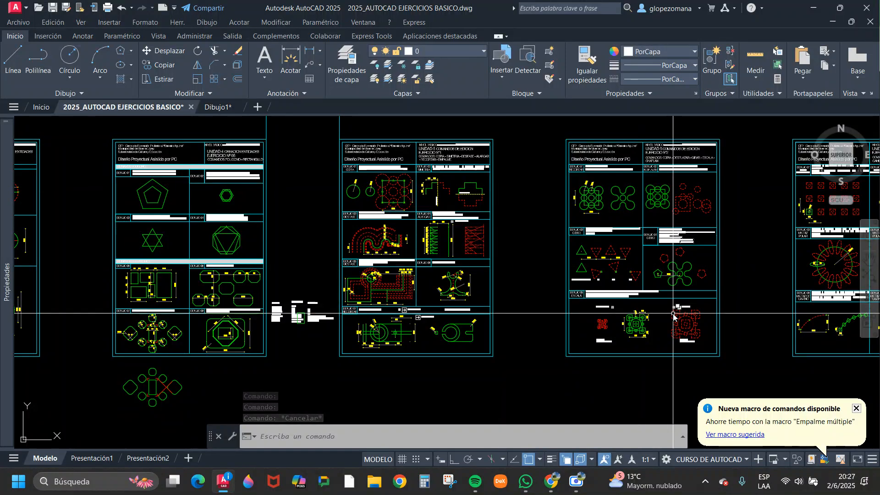
{"action": "scroll", "coordinate": [388, 168], "scroll_direction": "up", "scroll_amount": 4}
{"action": "mouse_move", "coordinate": [451, 222]}
{"action": "middle_mouse_down"}
{"action": "mouse_move", "coordinate": [338, 230]}
{"action": "mouse_move", "coordinate": [351, 249]}
{"action": "middle_mouse_up"}
{"action": "scroll", "coordinate": [318, 191], "scroll_direction": "up", "scroll_amount": 2}
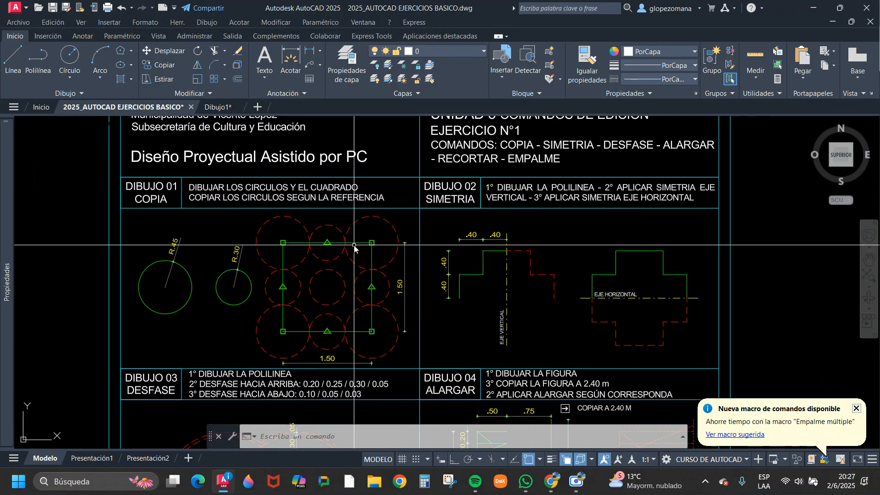
{"action": "scroll", "coordinate": [241, 304], "scroll_direction": "up", "scroll_amount": 3}
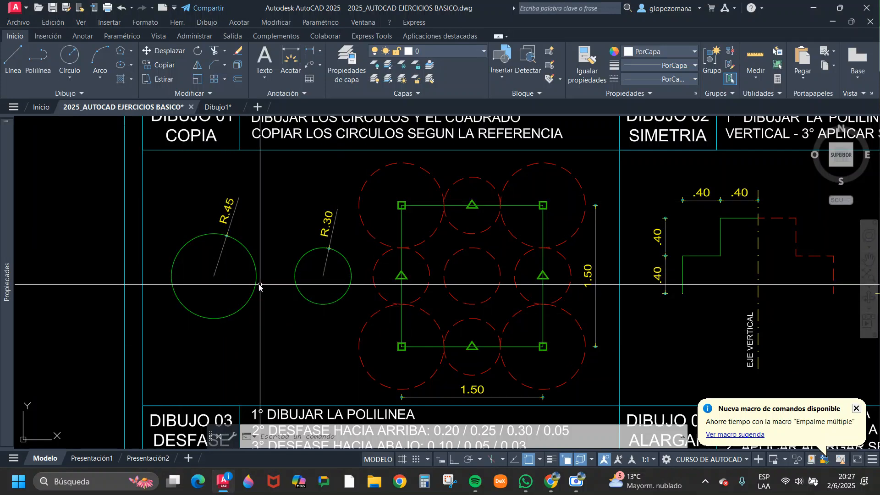
{"action": "middle_click_drag", "start_coordinate": [309, 305], "coordinate": [173, 299]}
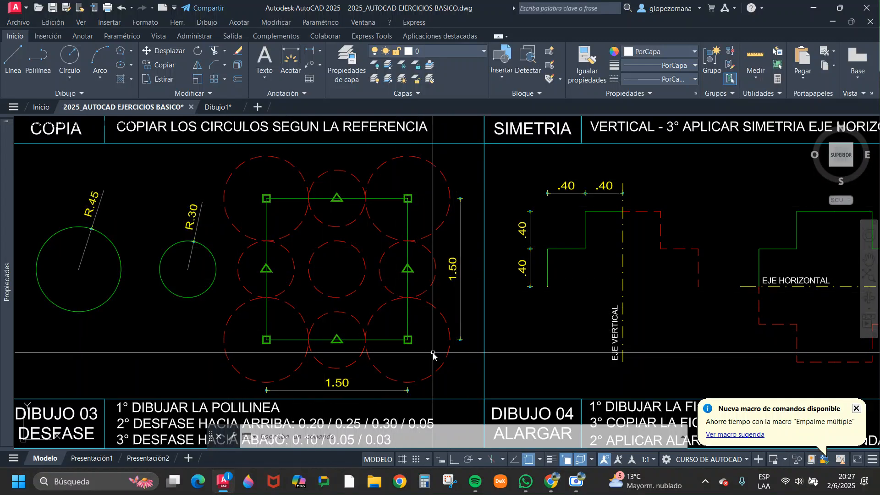
{"action": "middle_click_drag", "start_coordinate": [412, 200], "coordinate": [415, 276]}
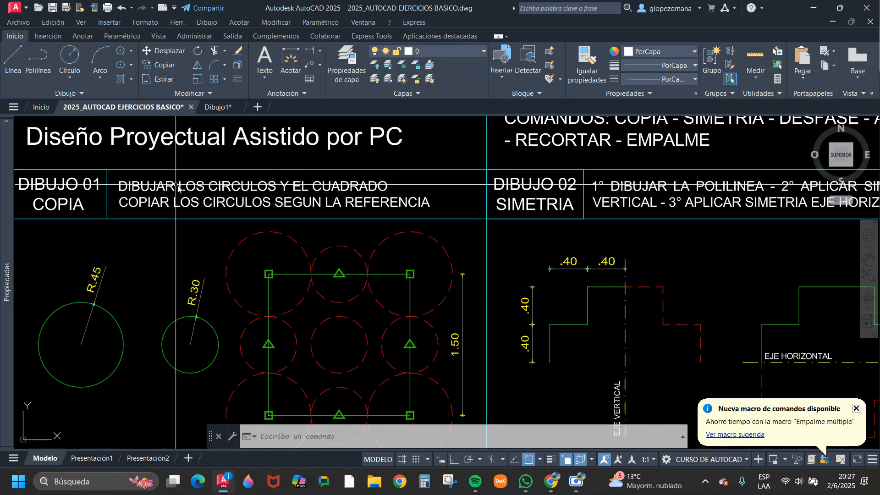
{"action": "middle_click_drag", "start_coordinate": [218, 288], "coordinate": [242, 237]}
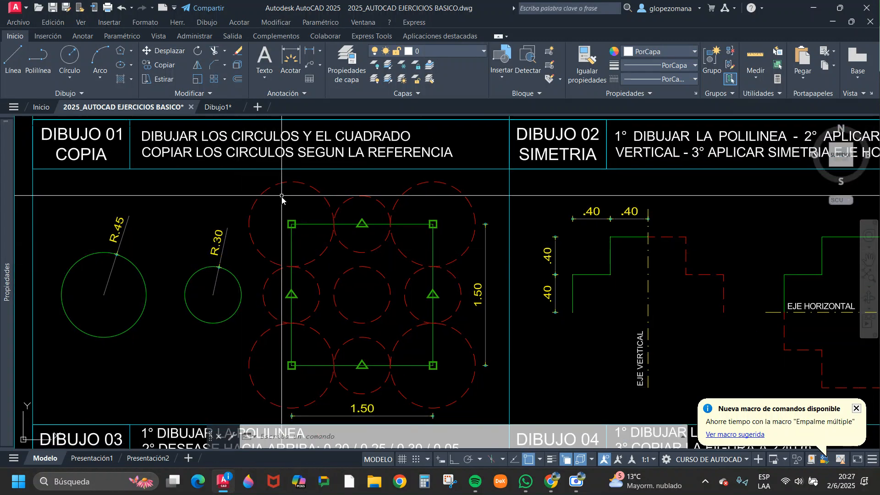
Highlight the large dashed circles at the square's corners and the R.30 source circle in Dibujo 01, clearing each selection.
{"action": "left_click", "coordinate": [259, 200]}
{"action": "left_click", "coordinate": [456, 196]}
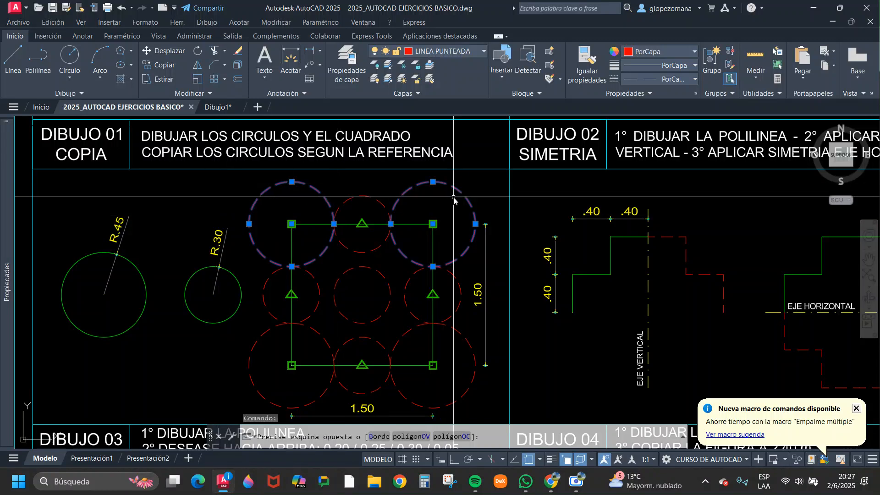
{"action": "left_click", "coordinate": [281, 403]}
{"action": "left_click", "coordinate": [241, 352]}
{"action": "left_click", "coordinate": [240, 351]}
{"action": "left_click", "coordinate": [468, 329]}
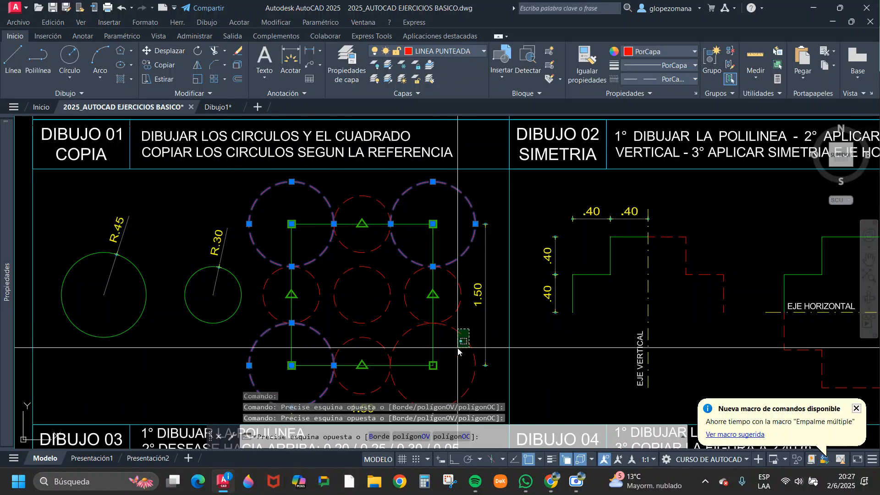
{"action": "left_click", "coordinate": [459, 351]}
{"action": "middle_click_drag", "start_coordinate": [458, 352], "coordinate": [464, 309]}
{"action": "key", "text": "Escape"}
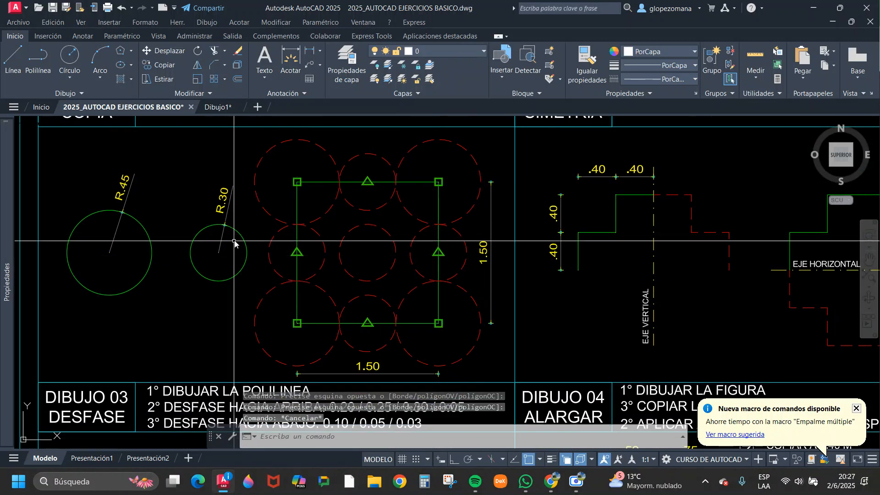
{"action": "left_click", "coordinate": [245, 262]}
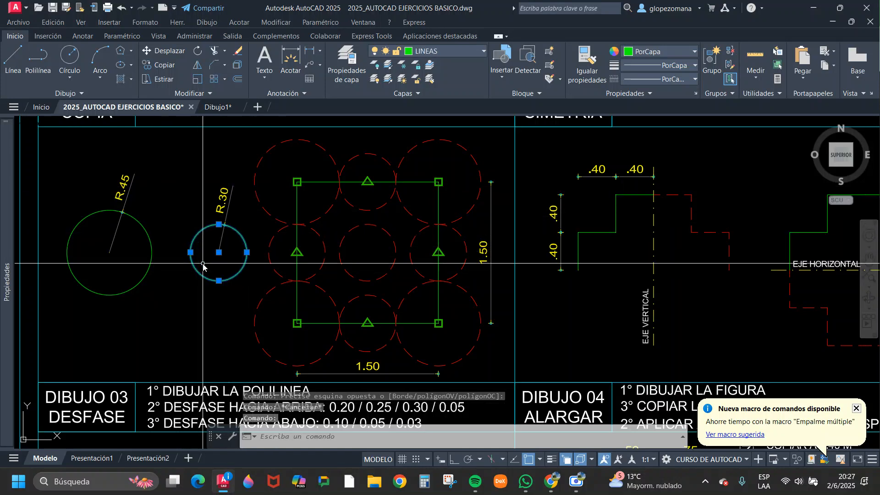
{"action": "key", "text": "Escape"}
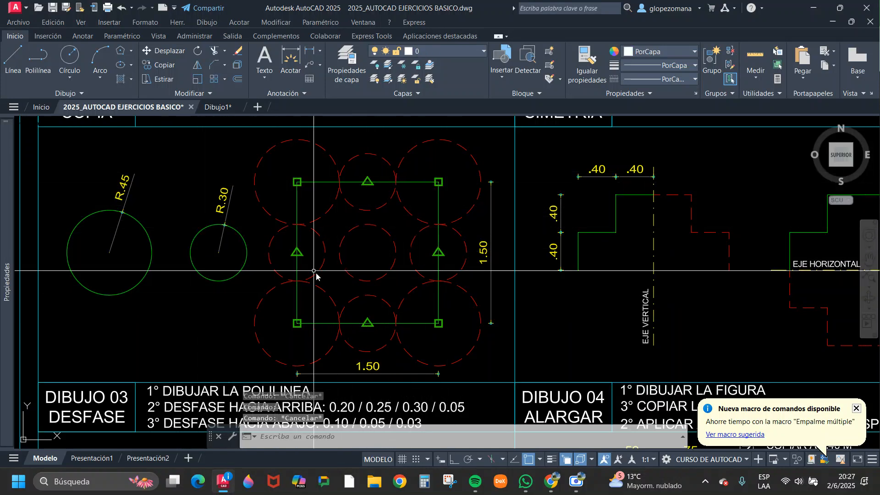
Examine Dibujo 02 Simetría, highlighting its instruction text and the stepped green polyline beside the vertical axis, clearing each selection.
{"action": "scroll", "coordinate": [360, 283], "scroll_direction": "down", "scroll_amount": 2}
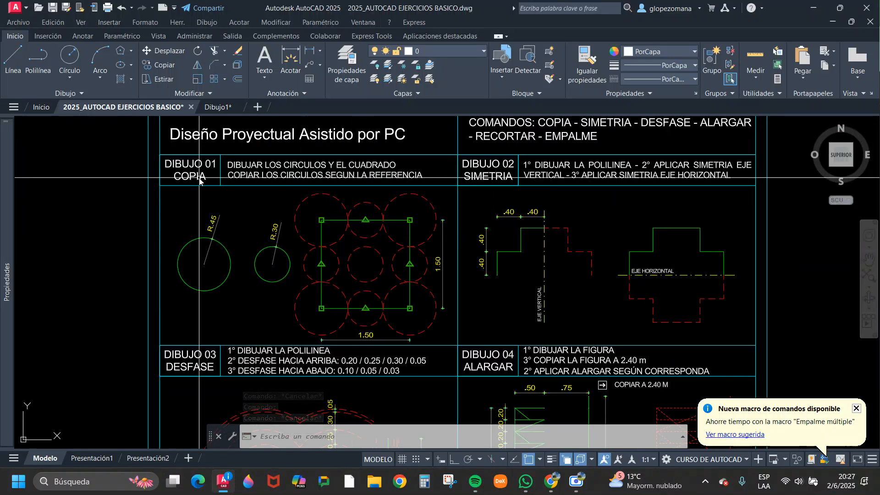
{"action": "middle_click_drag", "start_coordinate": [524, 172], "coordinate": [370, 178]}
{"action": "scroll", "coordinate": [371, 178], "scroll_direction": "up", "scroll_amount": 2}
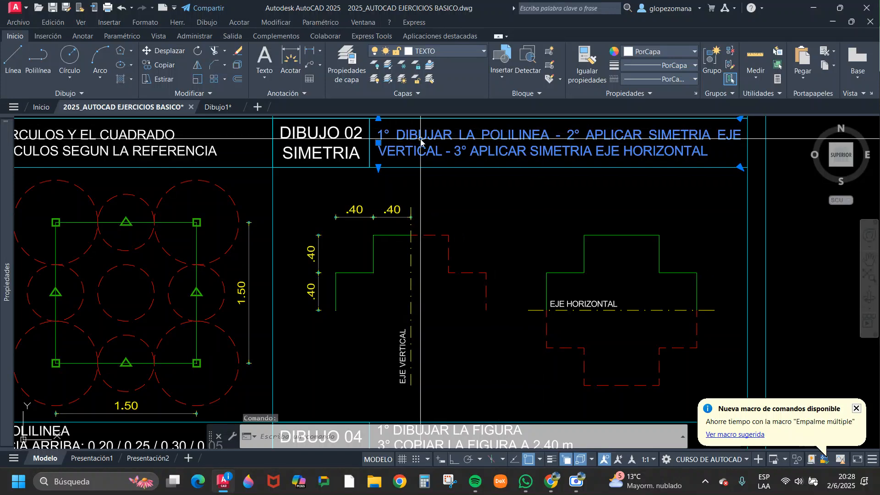
{"action": "key", "text": "Escape"}
{"action": "key", "text": "Escape"}
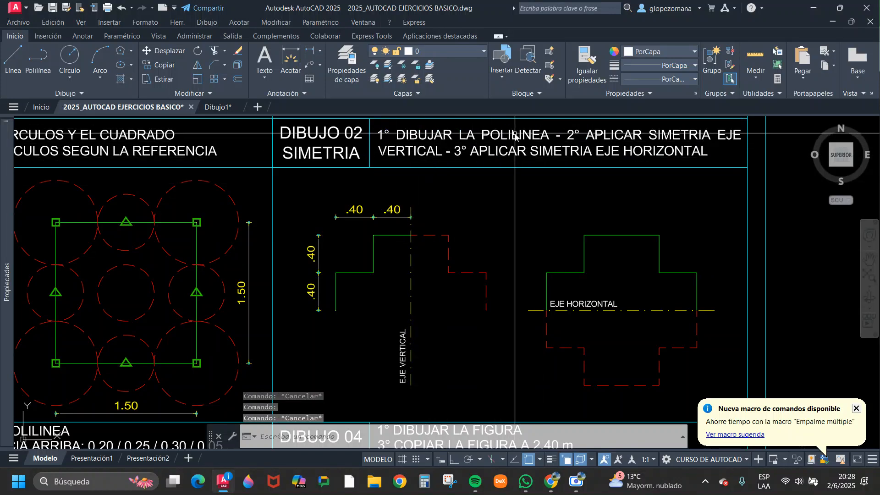
{"action": "left_click", "coordinate": [358, 255]}
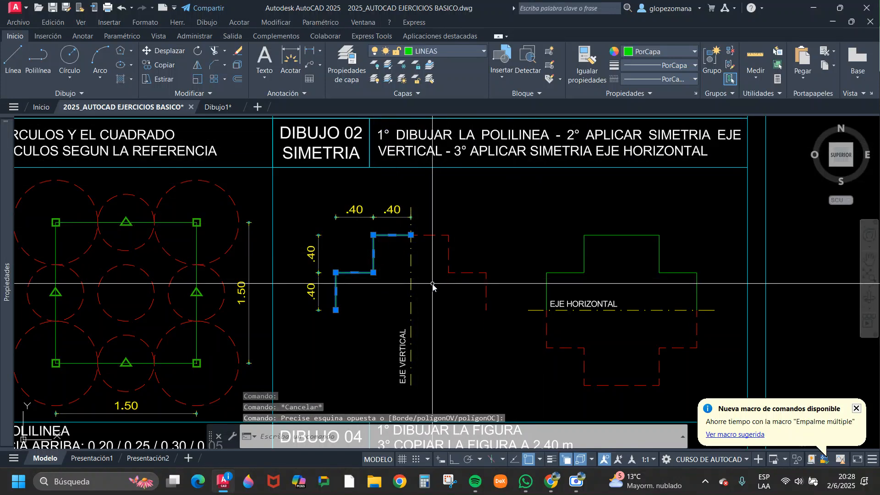
{"action": "key", "text": "Escape"}
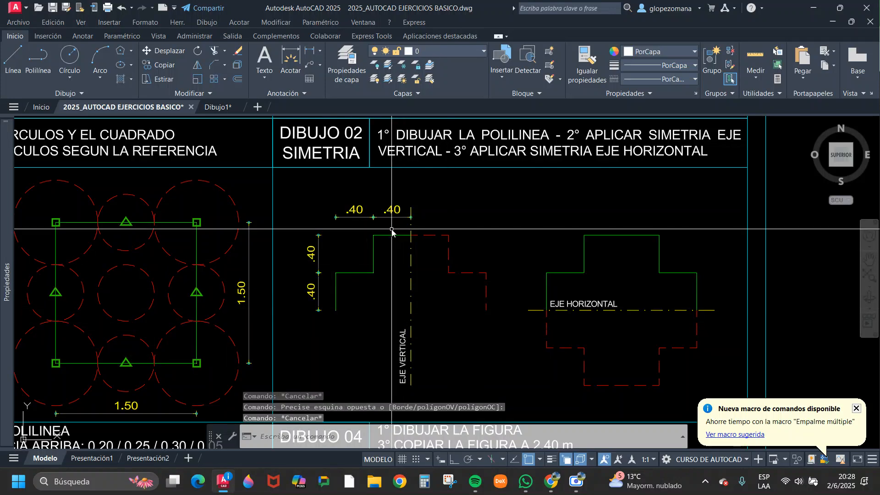
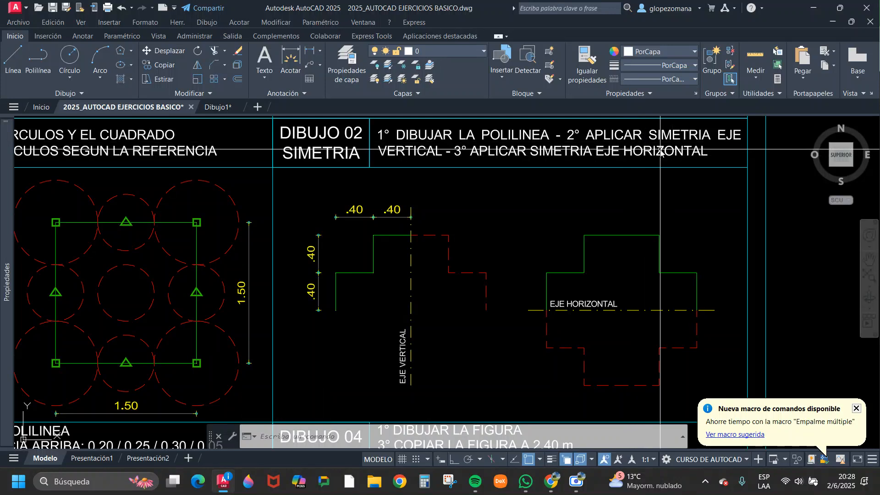
Highlight the vertical axis line in Dibujo 02 Simetría and erase it.
{"action": "left_click", "coordinate": [422, 294]}
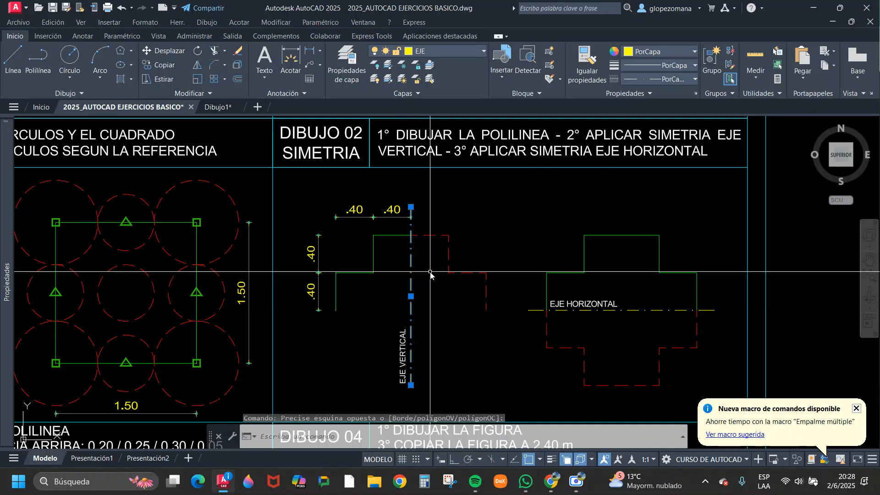
{"action": "key", "text": "Escape"}
{"action": "left_click", "coordinate": [422, 263]}
{"action": "left_click", "coordinate": [402, 275]}
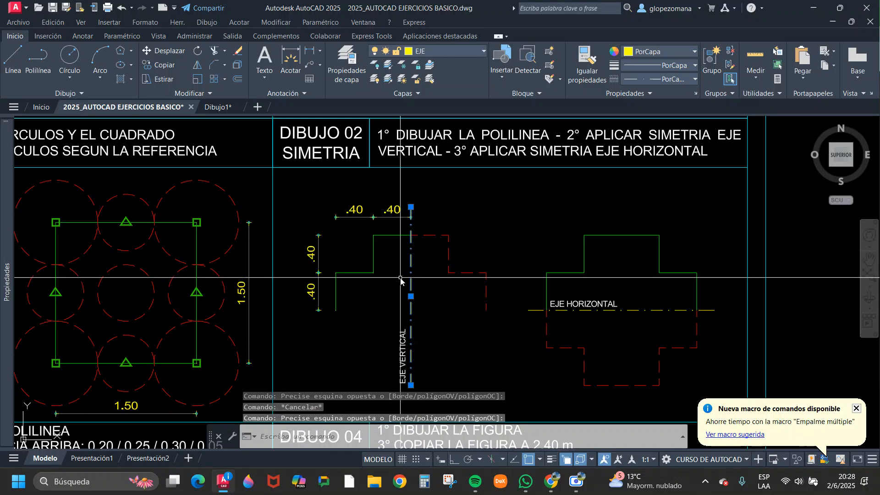
{"action": "type", "text": "e"}
{"action": "key", "text": "Return"}
Try to draw a vertical line from the polyline's upper end in Dibujo 02, and undo the erasure of the axis.
{"action": "type", "text": "l"}
{"action": "key", "text": "Return"}
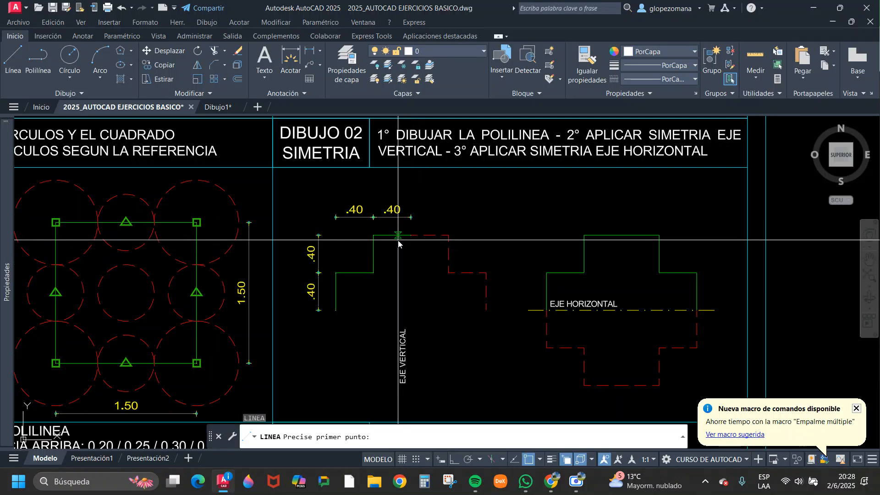
{"action": "left_click", "coordinate": [411, 242]}
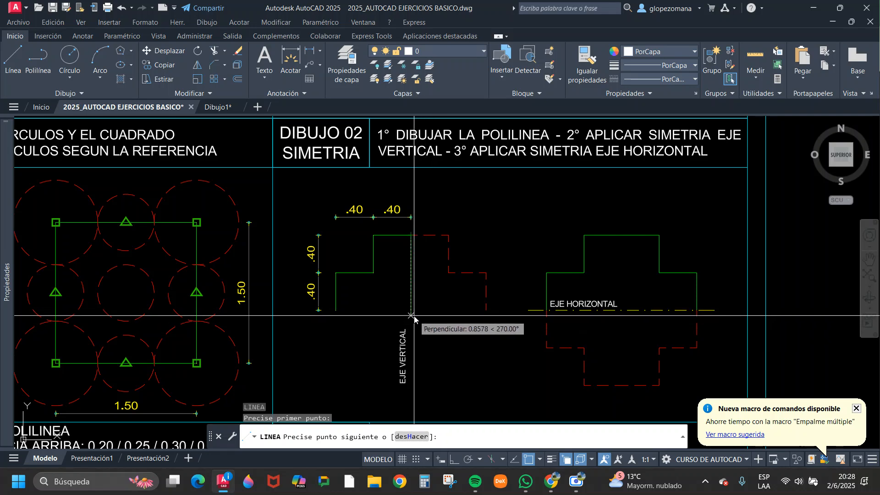
{"action": "key", "text": "Escape"}
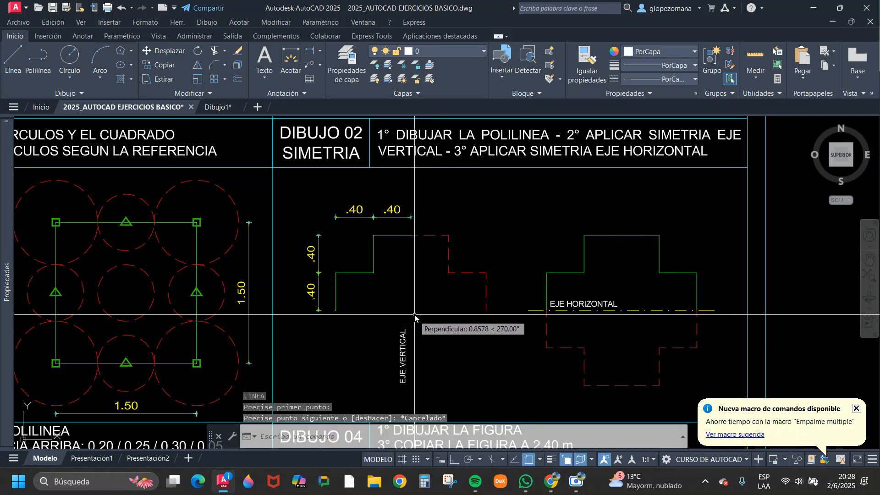
{"action": "left_click", "coordinate": [122, 8]}
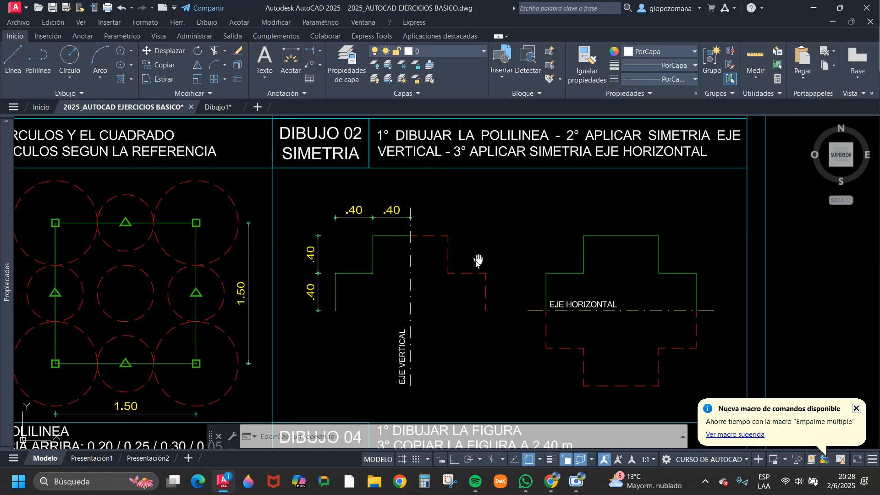
Highlight the red dashed mirrored polyline beside the vertical axis in Dibujo 02 and clear the selection.
{"action": "mouse_move", "coordinate": [477, 257]}
{"action": "middle_mouse_down"}
{"action": "mouse_move", "coordinate": [324, 252]}
{"action": "mouse_move", "coordinate": [301, 233]}
{"action": "middle_mouse_up"}
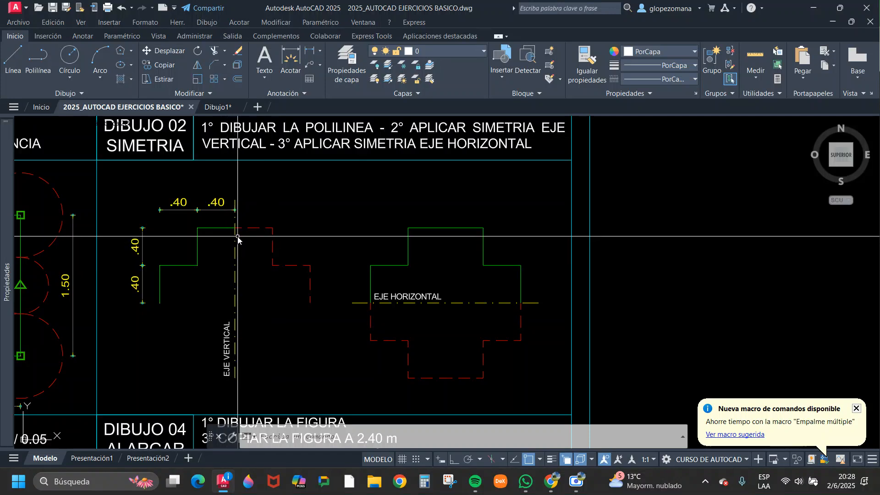
{"action": "left_click", "coordinate": [252, 228]}
{"action": "scroll", "coordinate": [328, 243], "scroll_direction": "down", "scroll_amount": 2}
{"action": "scroll", "coordinate": [269, 250], "scroll_direction": "up", "scroll_amount": 2}
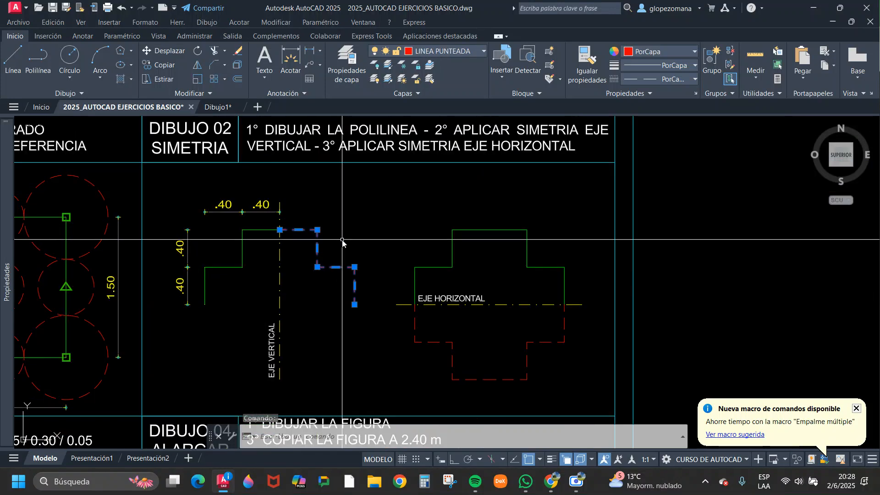
{"action": "key", "text": "Escape"}
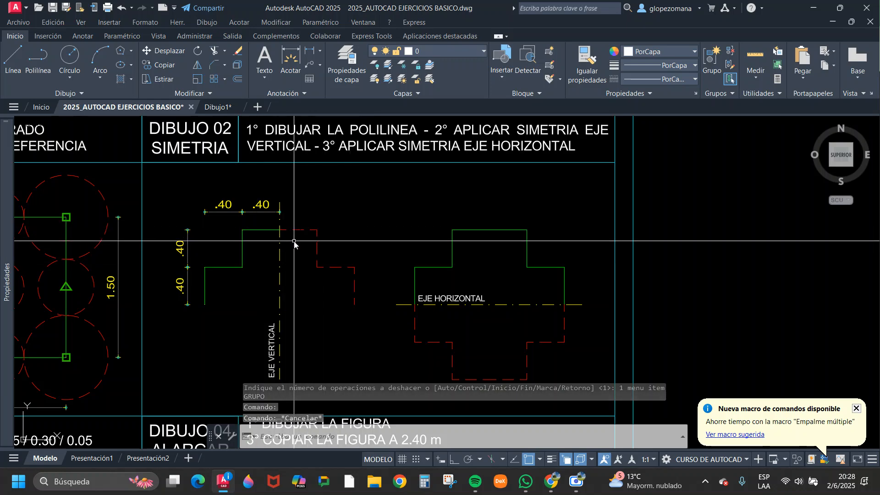
Copy the green stepped polyline of Dibujo 02 into the empty space between the exercise sheets.
{"action": "left_click", "coordinate": [256, 227]}
{"action": "type", "text": "co"}
{"action": "key", "text": "Return"}
{"action": "left_click", "coordinate": [254, 242]}
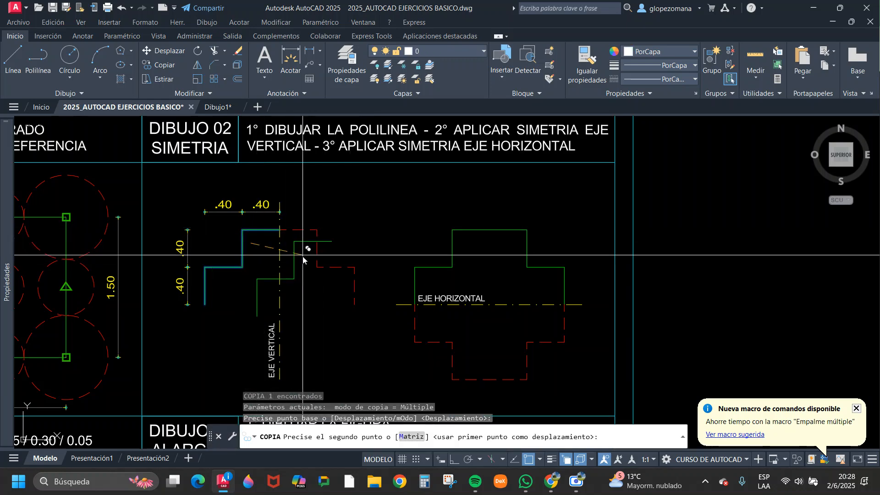
{"action": "scroll", "coordinate": [305, 253], "scroll_direction": "down", "scroll_amount": 4}
{"action": "scroll", "coordinate": [472, 255], "scroll_direction": "up", "scroll_amount": 2}
{"action": "left_click", "coordinate": [473, 237]}
{"action": "key", "text": "Escape"}
Mirror the copied polyline about a vertical axis through its upper end, keeping the original.
{"action": "type", "text": "si"}
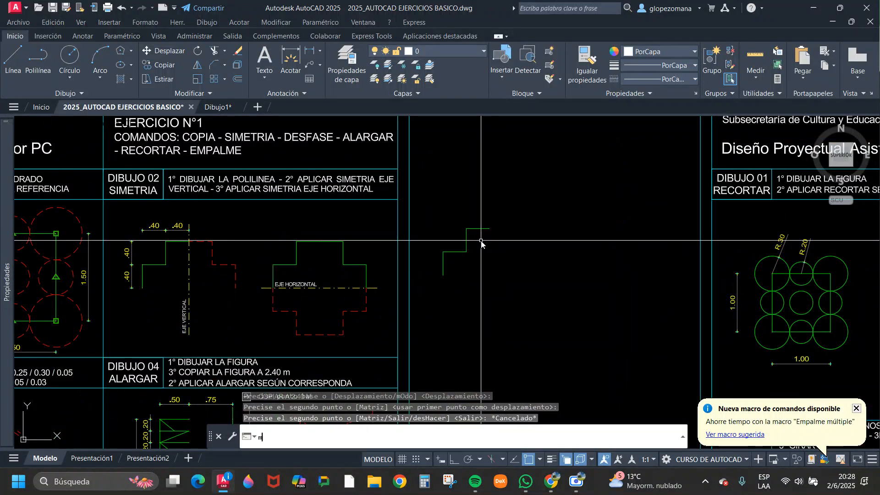
{"action": "key", "text": "Return"}
{"action": "left_click", "coordinate": [512, 248]}
{"action": "left_click", "coordinate": [476, 218]}
{"action": "key", "text": "Return"}
{"action": "left_click", "coordinate": [489, 229]}
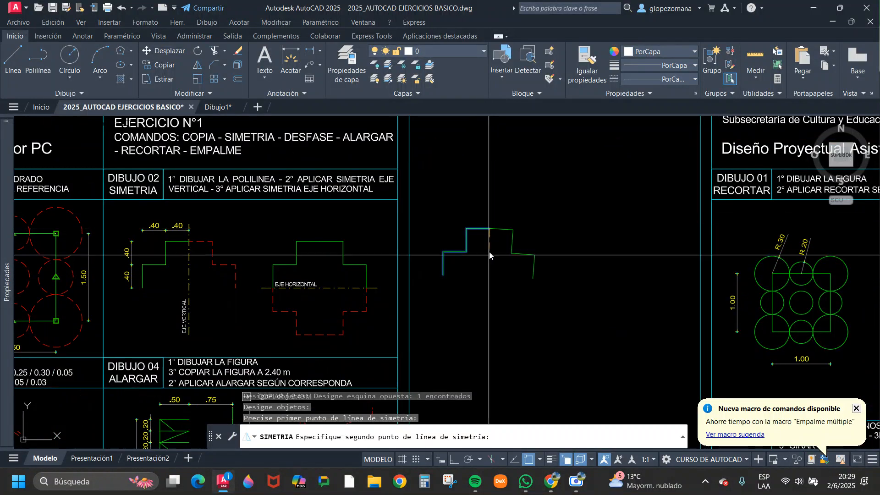
{"action": "left_click", "coordinate": [496, 306]}
{"action": "key", "text": "Escape"}
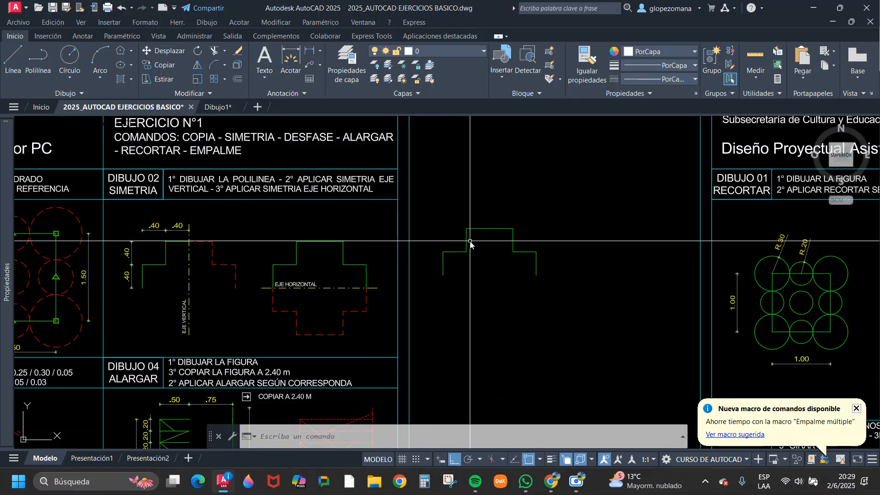
Copy both halves of the mirrored stepped profile horizontally into the empty space beside it.
{"action": "key", "text": "Return"}
{"action": "left_click", "coordinate": [548, 213]}
{"action": "left_click", "coordinate": [466, 260]}
{"action": "key", "text": "Return"}
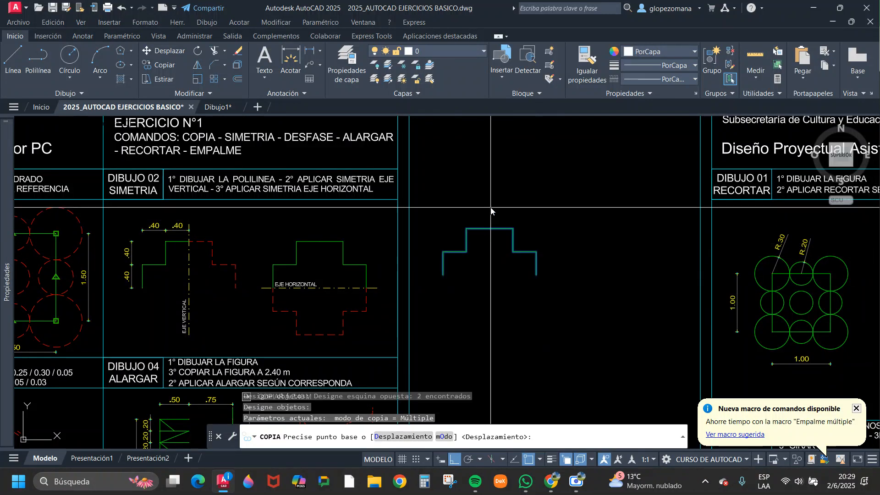
{"action": "left_click", "coordinate": [461, 200]}
{"action": "left_click", "coordinate": [587, 200]}
{"action": "key", "text": "Return"}
{"action": "key", "text": "Return"}
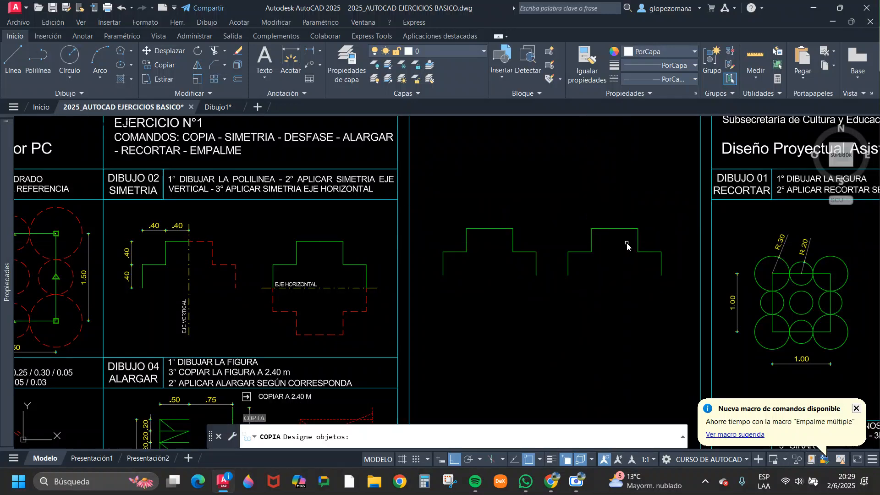
{"action": "key", "text": "Escape"}
{"action": "key", "text": "Escape"}
Mirror the copied profile about a horizontal axis through its lower ends, keeping the source objects to form a closed cross.
{"action": "type", "text": "si"}
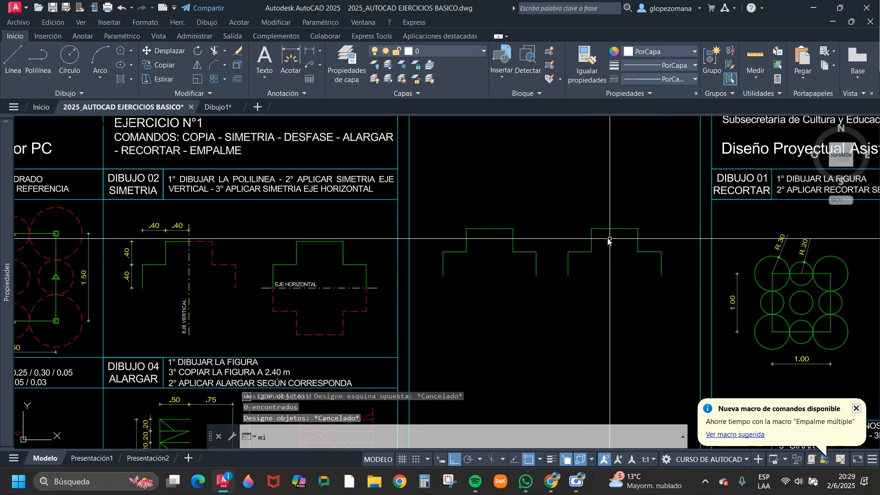
{"action": "key", "text": "Return"}
{"action": "left_click", "coordinate": [669, 294]}
{"action": "left_click", "coordinate": [568, 213]}
{"action": "key", "text": "Return"}
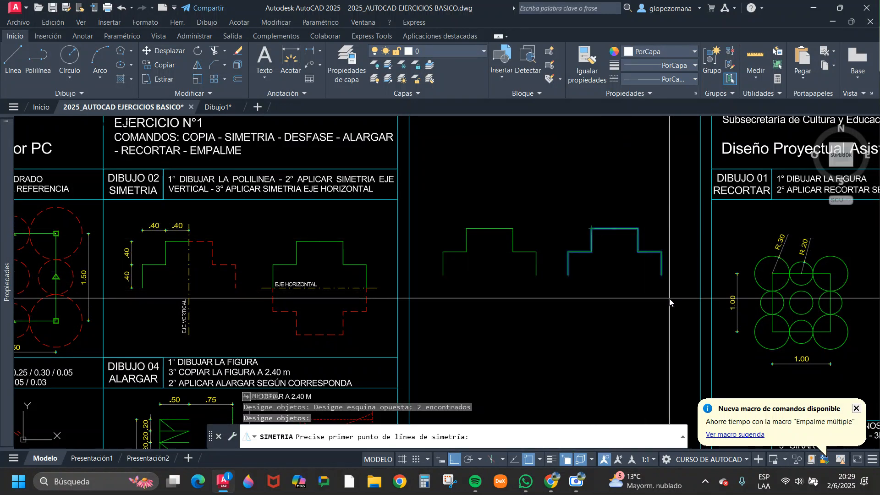
{"action": "left_click", "coordinate": [661, 275]}
{"action": "left_click", "coordinate": [629, 285]}
{"action": "key", "text": "Return"}
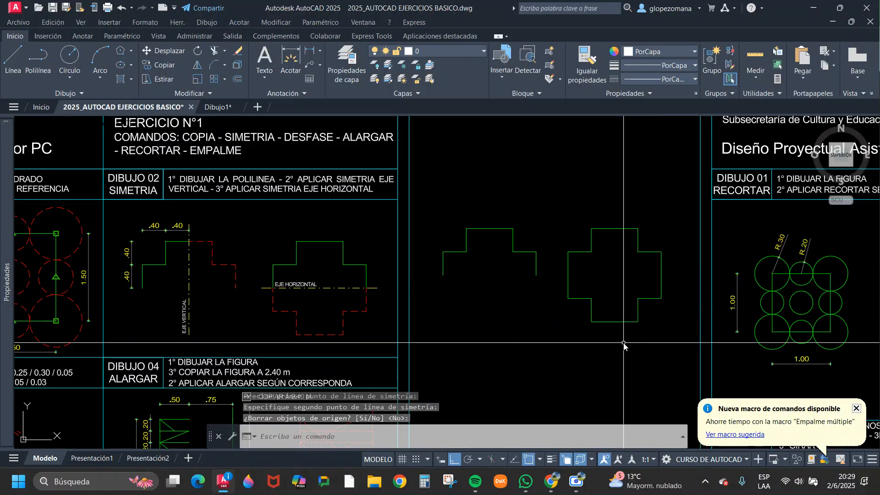
{"action": "scroll", "coordinate": [588, 254], "scroll_direction": "up", "scroll_amount": 4}
{"action": "middle_click_drag", "start_coordinate": [653, 301], "coordinate": [546, 257]}
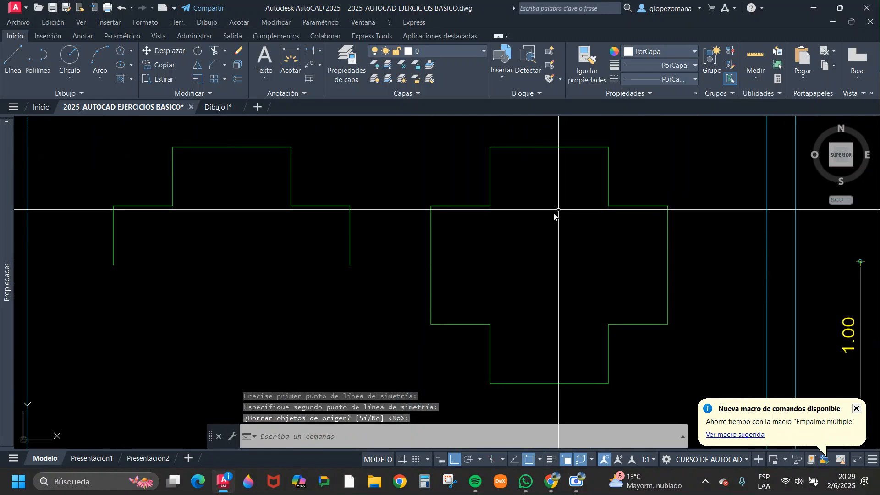
{"action": "scroll", "coordinate": [636, 234], "scroll_direction": "down", "scroll_amount": 2}
{"action": "left_click", "coordinate": [685, 333]}
{"action": "left_click", "coordinate": [338, 186]}
{"action": "key", "text": "Return"}
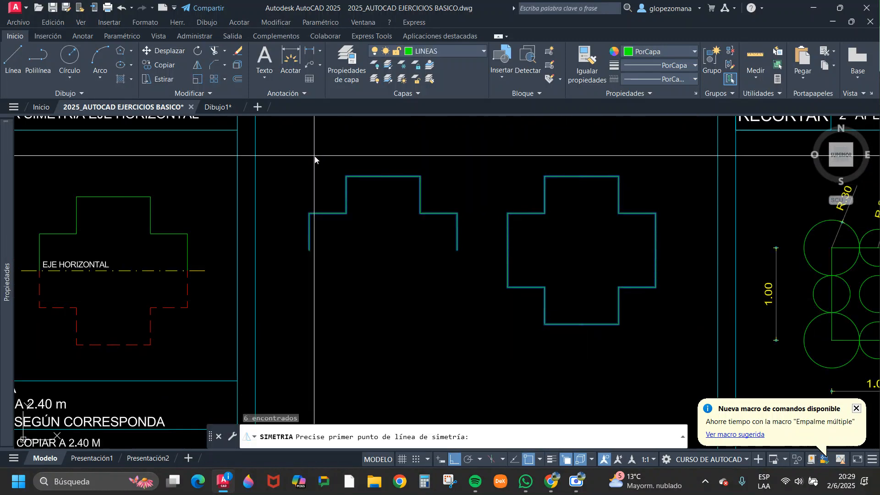
{"action": "type", "text": "e"}
{"action": "middle_click_drag", "start_coordinate": [355, 204], "coordinate": [580, 204]}
{"action": "key", "text": "Escape"}
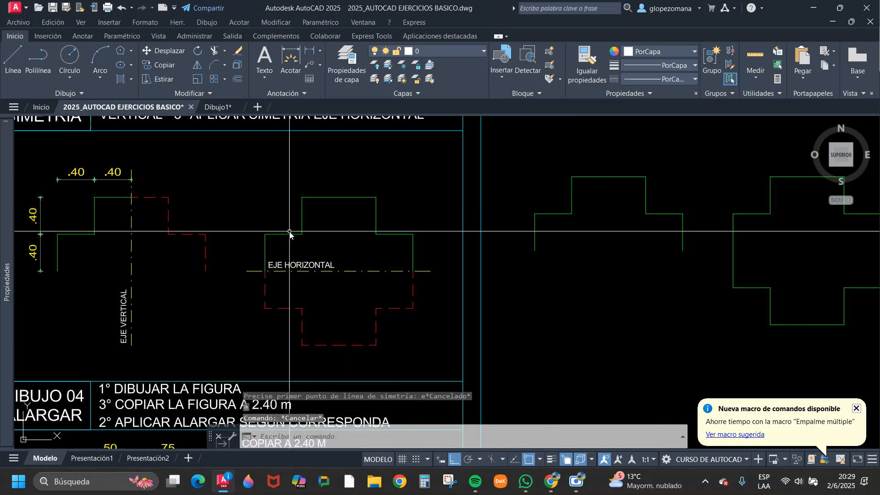
{"action": "scroll", "coordinate": [495, 244], "scroll_direction": "down", "scroll_amount": 4}
{"action": "key", "text": "Escape"}
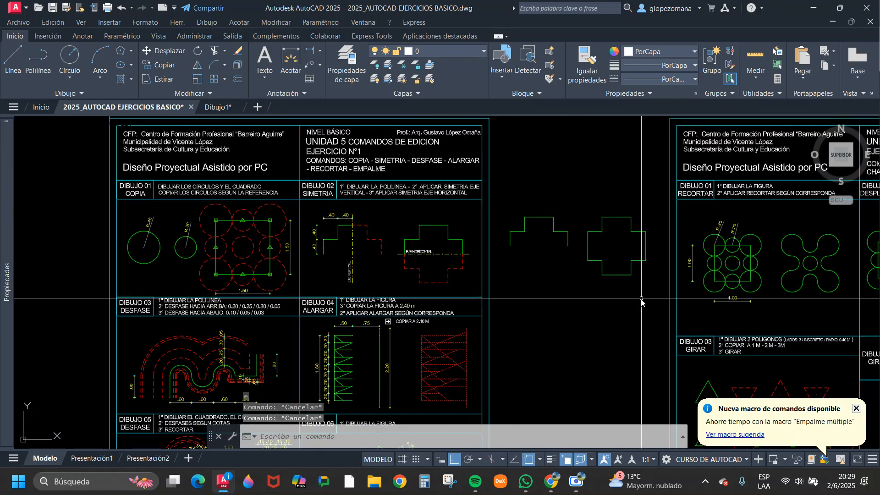
Erase the stepped profile and the cross drawn between the exercise sheets.
{"action": "left_click", "coordinate": [658, 286]}
{"action": "left_click", "coordinate": [510, 181]}
{"action": "type", "text": "e"}
{"action": "key", "text": "Return"}
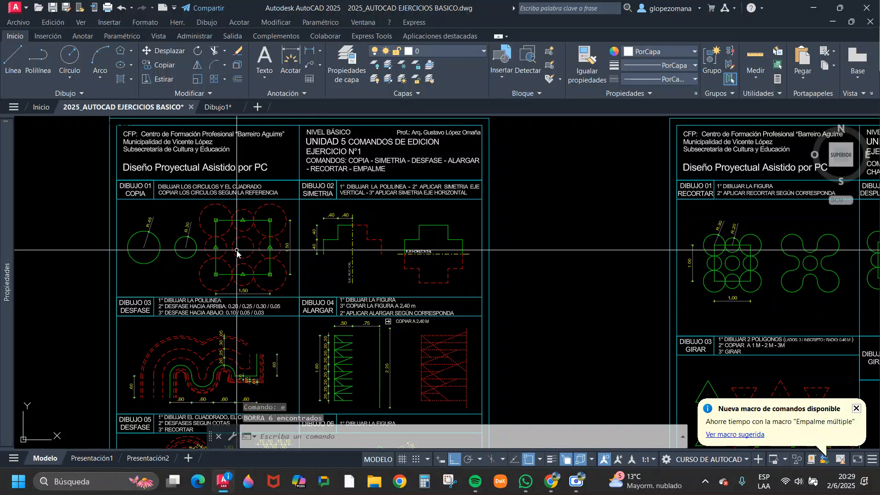
Review Dibujo 01 Copia and Dibujo 02 Simetría once more and move on to the Dibujo 03 Desfase area.
{"action": "middle_click_drag", "start_coordinate": [237, 251], "coordinate": [284, 220]}
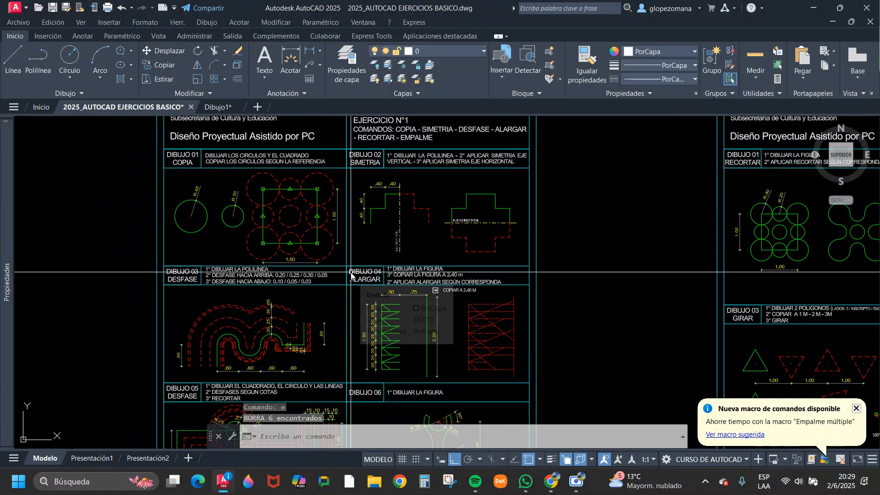
{"action": "middle_click_drag", "start_coordinate": [257, 238], "coordinate": [320, 200]}
{"action": "scroll", "coordinate": [472, 167], "scroll_direction": "up", "scroll_amount": 4}
{"action": "middle_click_drag", "start_coordinate": [473, 167], "coordinate": [521, 228]}
{"action": "left_click", "coordinate": [518, 229]}
{"action": "left_click", "coordinate": [472, 262]}
{"action": "key", "text": "Escape"}
{"action": "middle_click_drag", "start_coordinate": [261, 260], "coordinate": [361, 236]}
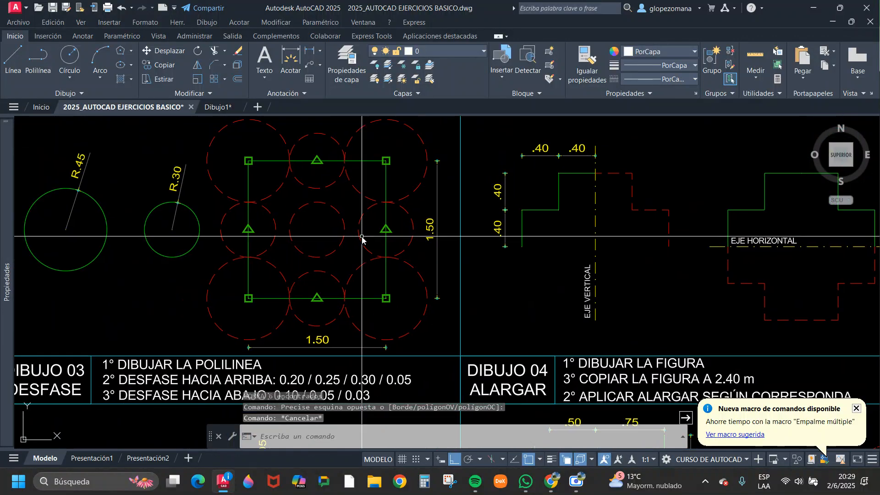
{"action": "scroll", "coordinate": [362, 238], "scroll_direction": "down", "scroll_amount": 2}
{"action": "middle_click_drag", "start_coordinate": [580, 279], "coordinate": [569, 229]}
{"action": "middle_click_drag", "start_coordinate": [504, 294], "coordinate": [542, 221]}
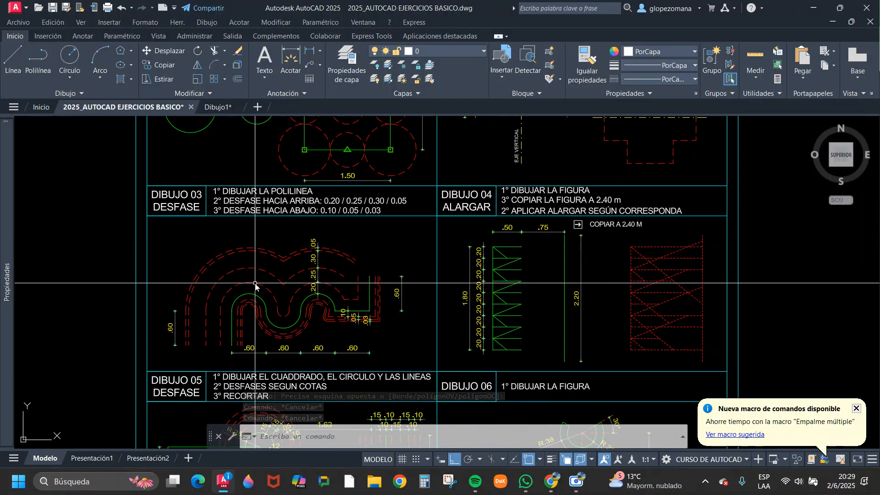
Examine the curved polyline, its dashed offsets and the dimensions of Dibujo 03 Desfase.
{"action": "scroll", "coordinate": [316, 314], "scroll_direction": "up", "scroll_amount": 2}
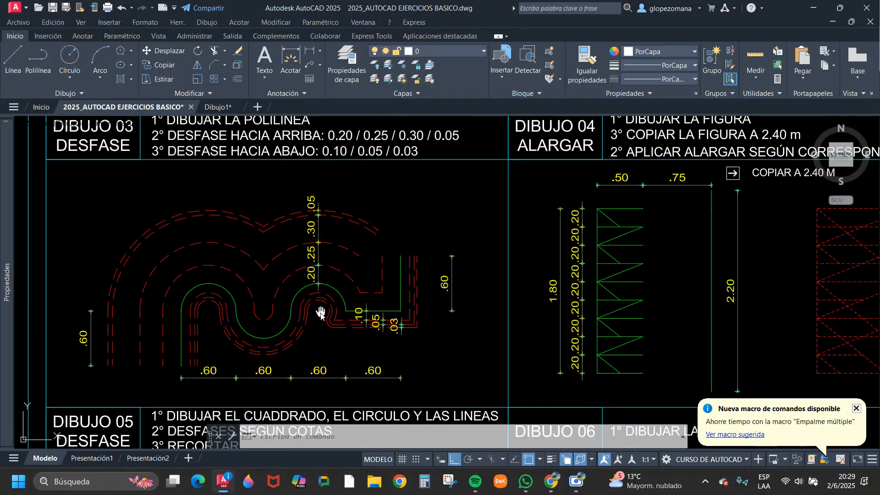
{"action": "middle_click_drag", "start_coordinate": [316, 314], "coordinate": [428, 307]}
{"action": "scroll", "coordinate": [290, 352], "scroll_direction": "up", "scroll_amount": 2}
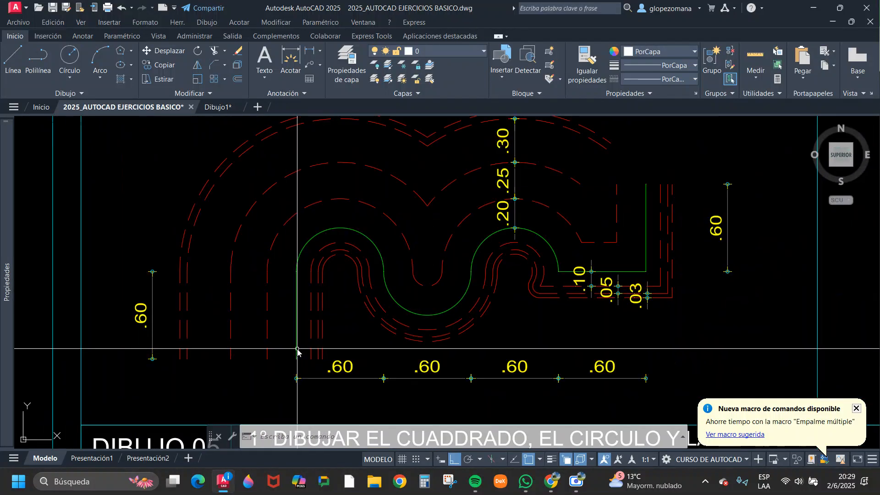
{"action": "scroll", "coordinate": [295, 248], "scroll_direction": "down", "scroll_amount": 4}
{"action": "scroll", "coordinate": [339, 257], "scroll_direction": "up", "scroll_amount": 2}
{"action": "middle_click_drag", "start_coordinate": [388, 339], "coordinate": [305, 285]}
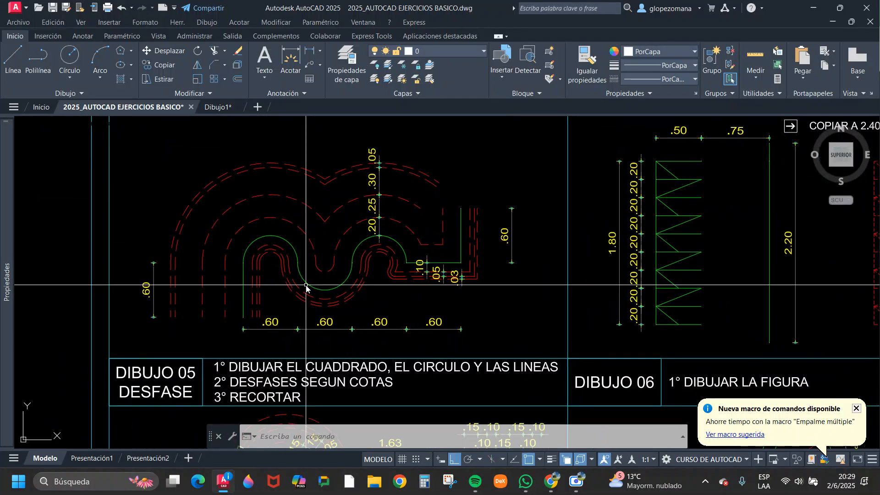
{"action": "scroll", "coordinate": [307, 314], "scroll_direction": "up", "scroll_amount": 2}
Highlight the green polyline of Dibujo 03 and examine its arcs, straight segments and vertices together with the offset instructions.
{"action": "left_click", "coordinate": [308, 271]}
{"action": "left_click", "coordinate": [304, 253]}
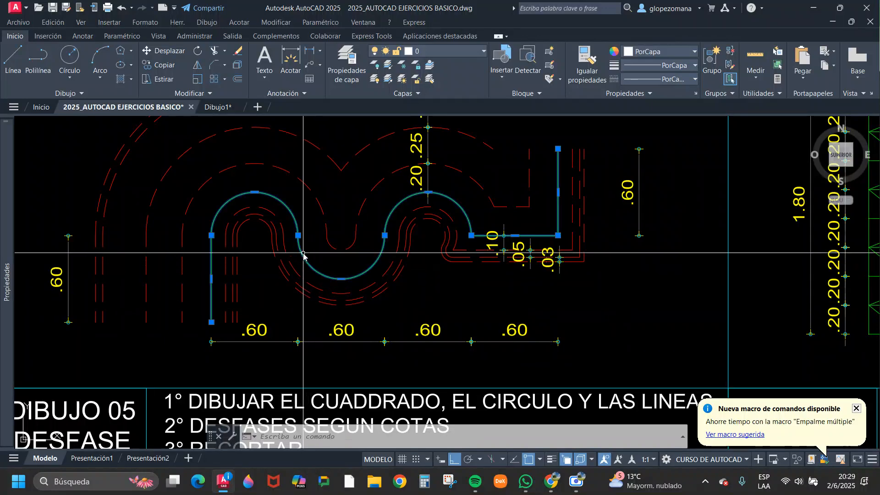
{"action": "scroll", "coordinate": [485, 272], "scroll_direction": "down", "scroll_amount": 6}
{"action": "scroll", "coordinate": [462, 210], "scroll_direction": "up", "scroll_amount": 4}
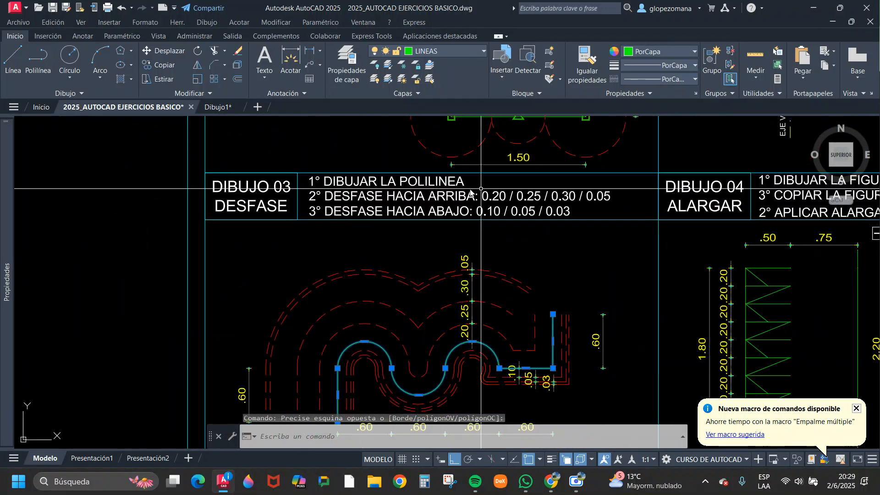
{"action": "middle_click_drag", "start_coordinate": [491, 198], "coordinate": [414, 149]}
{"action": "middle_click_drag", "start_coordinate": [346, 339], "coordinate": [300, 283]}
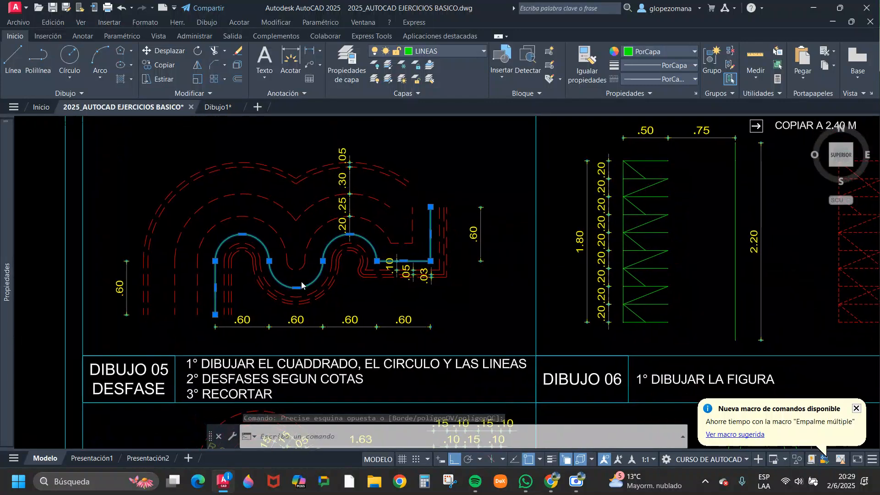
{"action": "scroll", "coordinate": [239, 314], "scroll_direction": "up", "scroll_amount": 2}
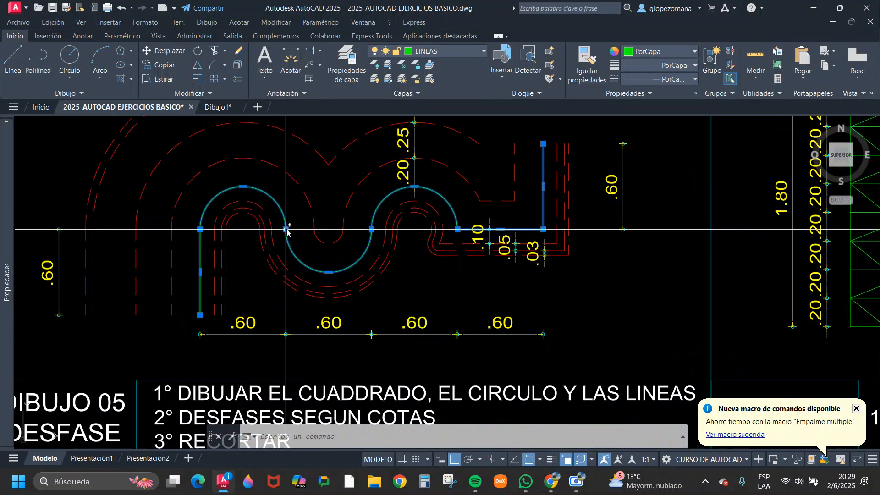
{"action": "mouse_move", "coordinate": [287, 232]}
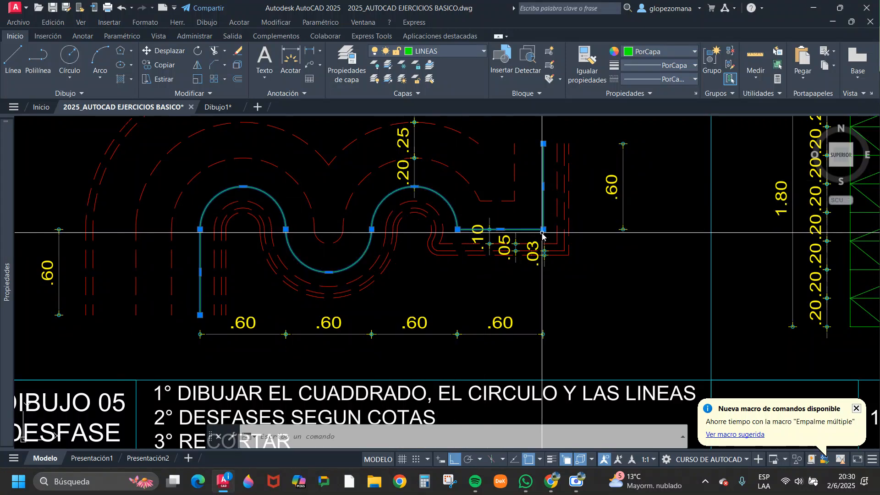
{"action": "middle_click_drag", "start_coordinate": [545, 231], "coordinate": [493, 303]}
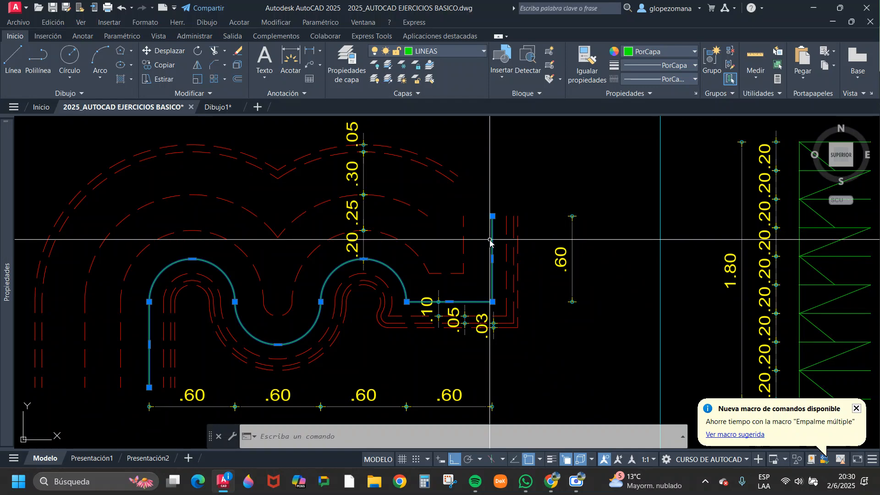
Examine the inner dashed offsets above the green polyline of Dibujo 03, highlighting the 0.20 and 0.25 offset curves.
{"action": "key", "text": "Escape"}
{"action": "scroll", "coordinate": [496, 250], "scroll_direction": "down", "scroll_amount": 3}
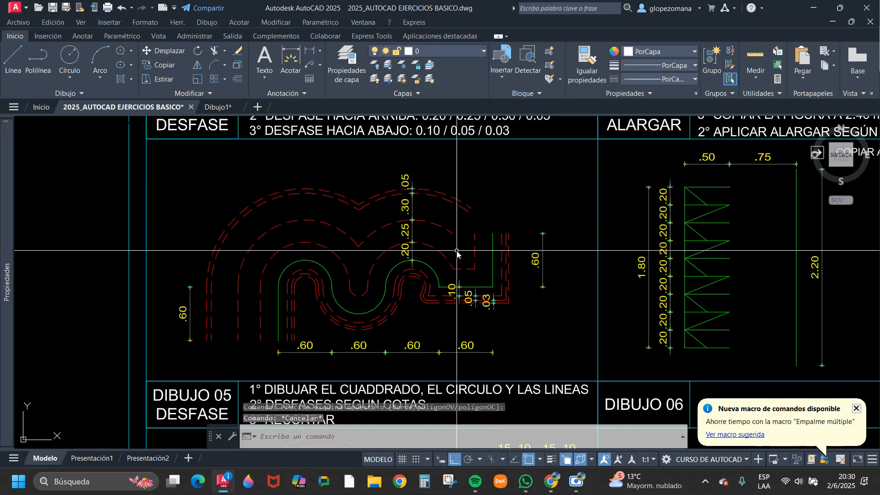
{"action": "scroll", "coordinate": [456, 251], "scroll_direction": "up", "scroll_amount": 1}
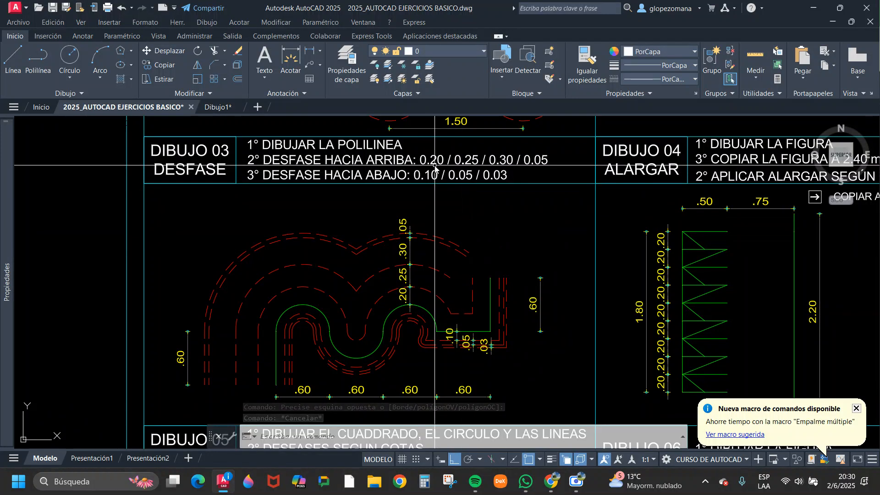
{"action": "scroll", "coordinate": [406, 297], "scroll_direction": "up", "scroll_amount": 5}
{"action": "left_click", "coordinate": [478, 250]}
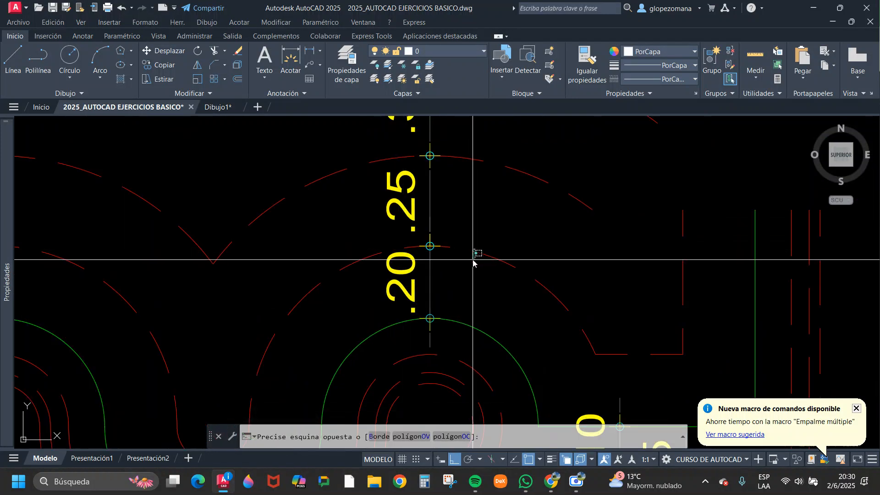
{"action": "left_click", "coordinate": [470, 267]}
{"action": "key", "text": "Escape"}
{"action": "left_click", "coordinate": [538, 173]}
{"action": "left_click", "coordinate": [527, 197]}
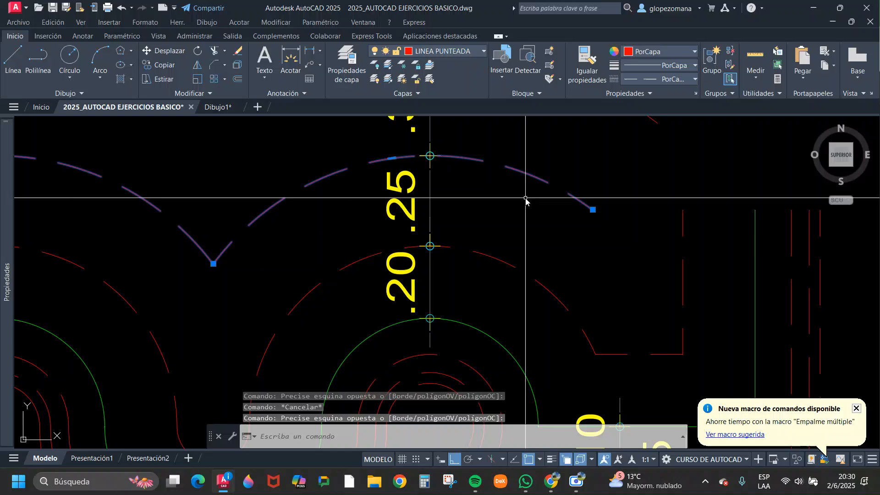
{"action": "scroll", "coordinate": [527, 193], "scroll_direction": "down", "scroll_amount": 5}
{"action": "scroll", "coordinate": [488, 230], "scroll_direction": "up", "scroll_amount": 2}
{"action": "key", "text": "Escape"}
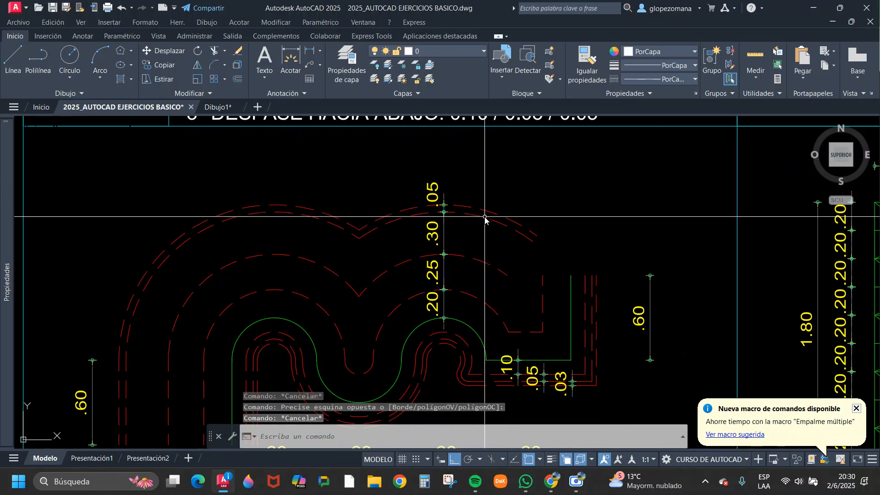
Highlight the outermost upper offset of Dibujo 03 and compare the upper curves with the written upward and downward offset instructions.
{"action": "left_click", "coordinate": [485, 217]}
{"action": "scroll", "coordinate": [479, 214], "scroll_direction": "up", "scroll_amount": 3}
{"action": "left_click", "coordinate": [476, 216]}
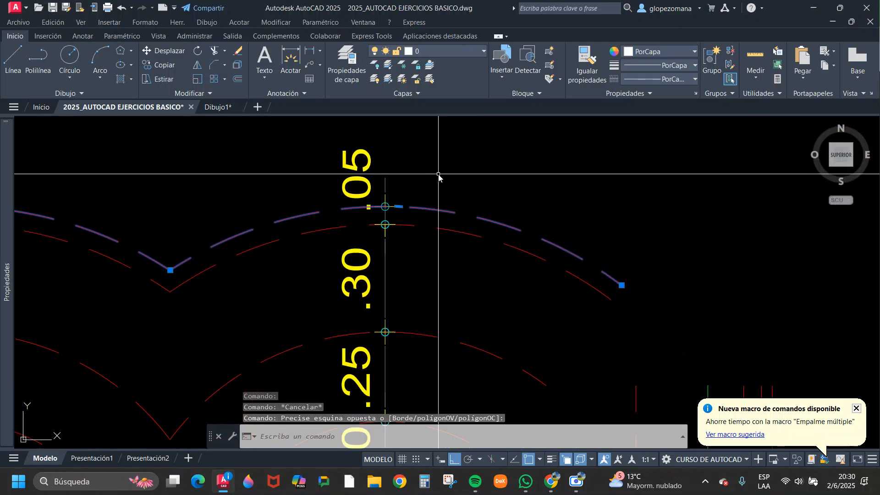
{"action": "scroll", "coordinate": [447, 179], "scroll_direction": "down", "scroll_amount": 4}
{"action": "middle_click_drag", "start_coordinate": [460, 201], "coordinate": [433, 322]}
{"action": "key", "text": "Escape"}
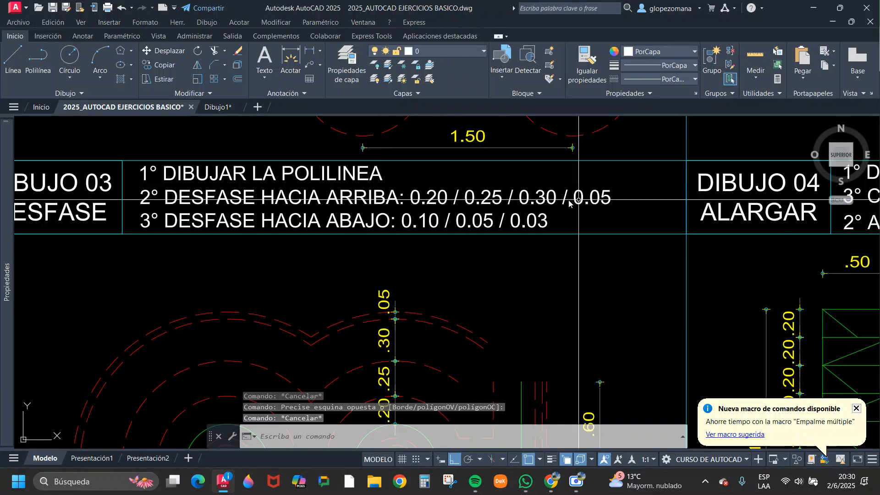
{"action": "key", "text": "Escape"}
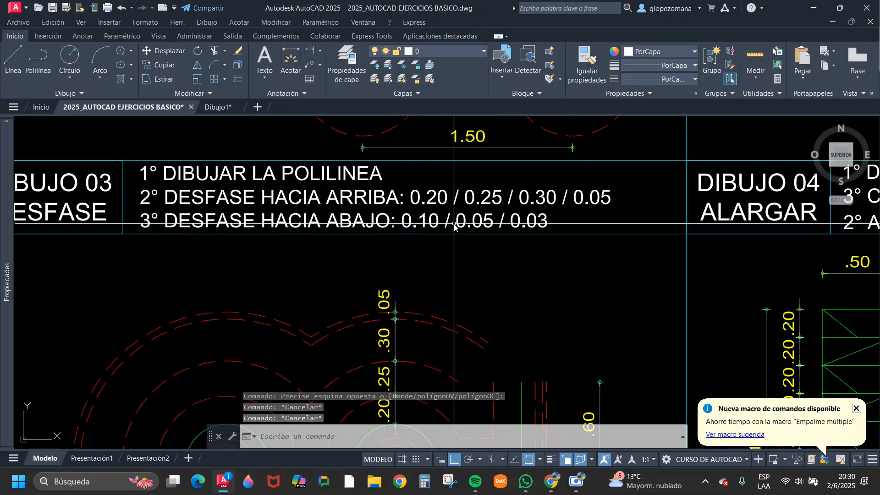
Examine the dashed offsets below the green polyline of Dibujo 03, highlighting the outermost one beside the 0.03 dimension.
{"action": "scroll", "coordinate": [443, 230], "scroll_direction": "down", "scroll_amount": 2}
{"action": "middle_click_drag", "start_coordinate": [499, 290], "coordinate": [525, 188]}
{"action": "scroll", "coordinate": [451, 274], "scroll_direction": "up", "scroll_amount": 6}
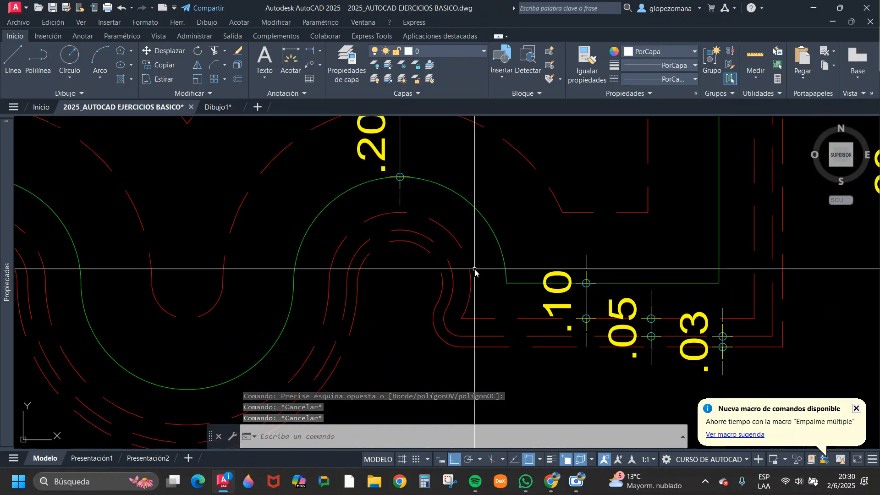
{"action": "left_click", "coordinate": [528, 337]}
{"action": "key", "text": "Escape"}
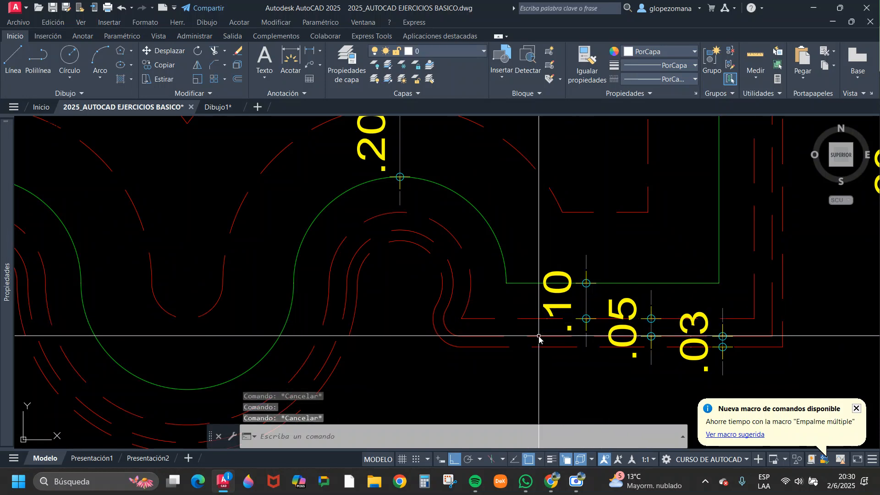
{"action": "key", "text": "Escape"}
{"action": "left_click", "coordinate": [492, 364]}
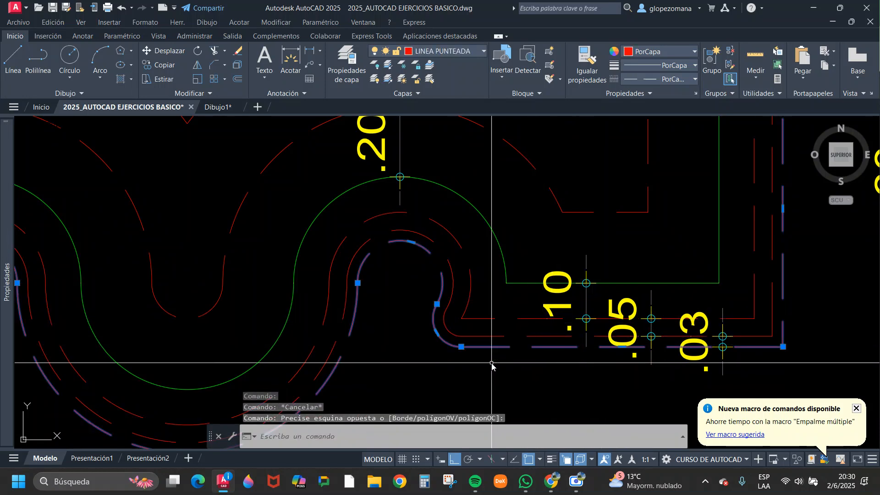
{"action": "key", "text": "Escape"}
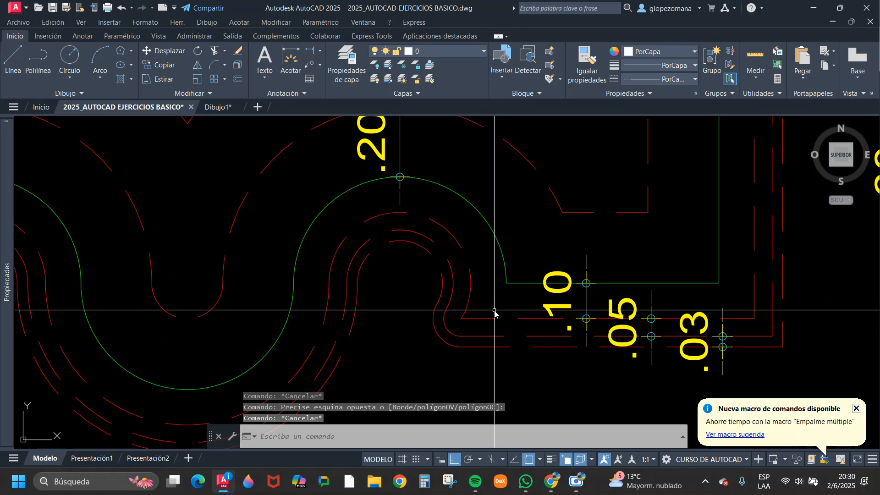
Move on to Dibujo 04 Alargar and read its instructions, the green figure's dimensions and the dashed extended copy.
{"action": "scroll", "coordinate": [495, 314], "scroll_direction": "down", "scroll_amount": 3}
{"action": "middle_click_drag", "start_coordinate": [583, 348], "coordinate": [385, 326]}
{"action": "middle_click_drag", "start_coordinate": [532, 270], "coordinate": [278, 324]}
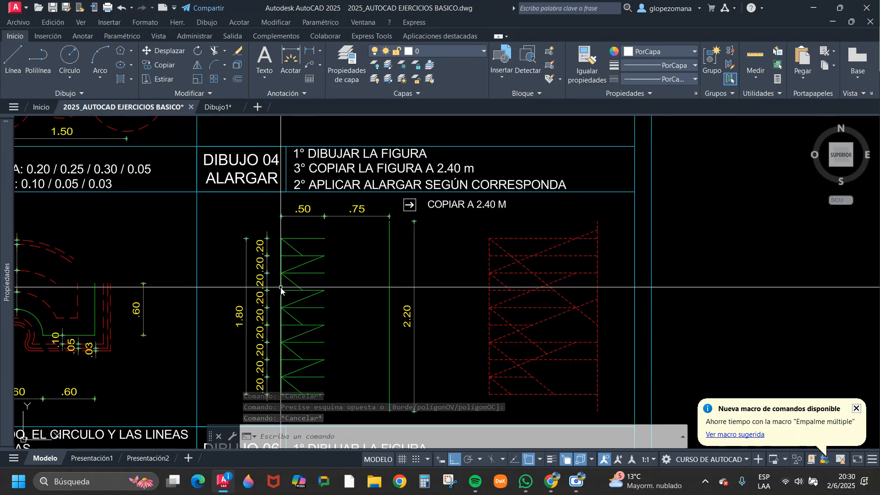
{"action": "middle_click_drag", "start_coordinate": [259, 246], "coordinate": [290, 228]}
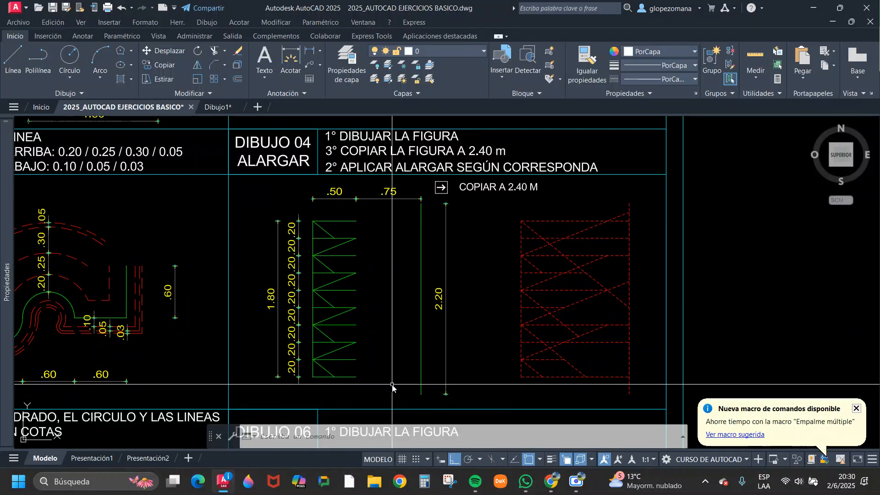
{"action": "scroll", "coordinate": [331, 232], "scroll_direction": "up", "scroll_amount": 3}
{"action": "scroll", "coordinate": [309, 232], "scroll_direction": "down", "scroll_amount": 3}
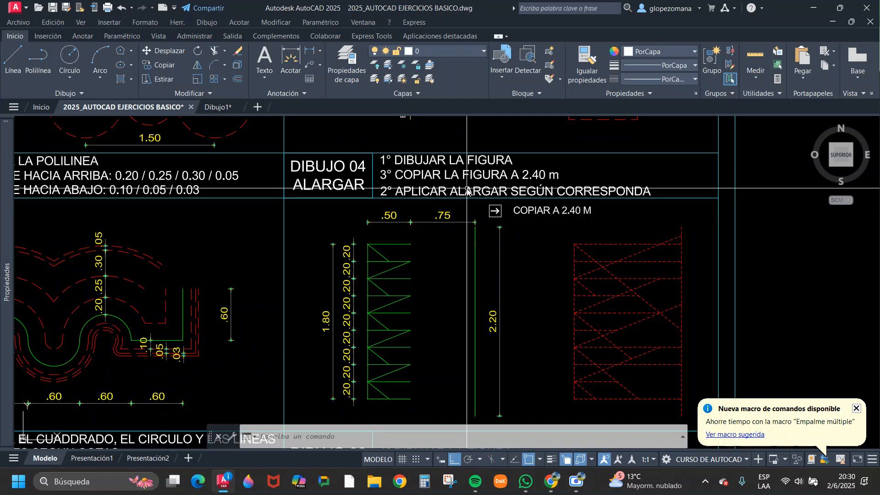
{"action": "middle_click_drag", "start_coordinate": [379, 305], "coordinate": [391, 271]}
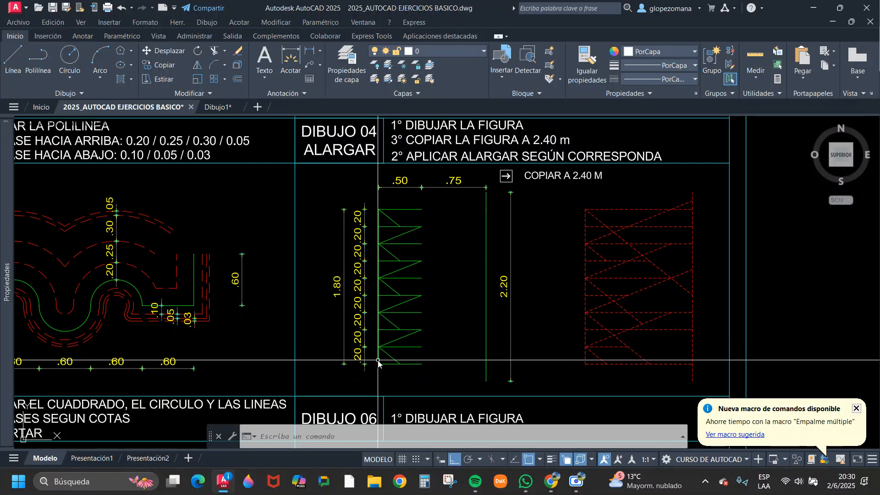
Highlight the upper horizontal lines of the green figure in Dibujo 04 and examine their 0.20 spacing and 0.50 length.
{"action": "left_click", "coordinate": [401, 209]}
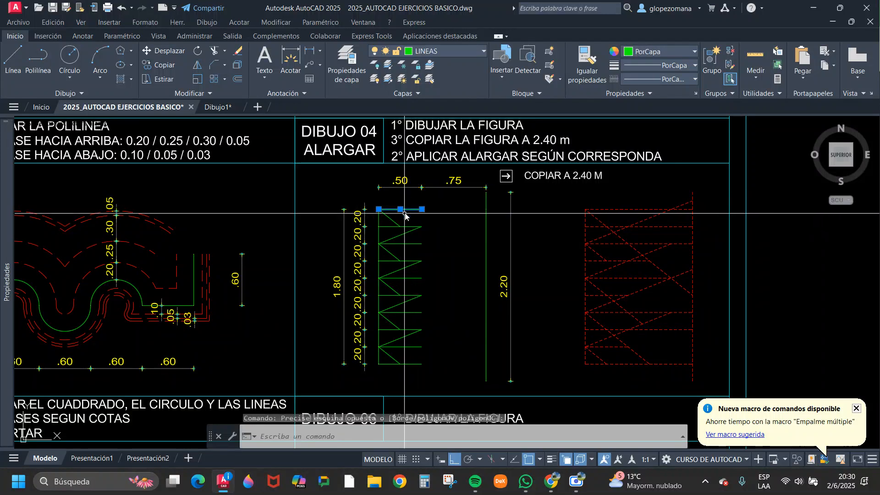
{"action": "key", "text": "Escape"}
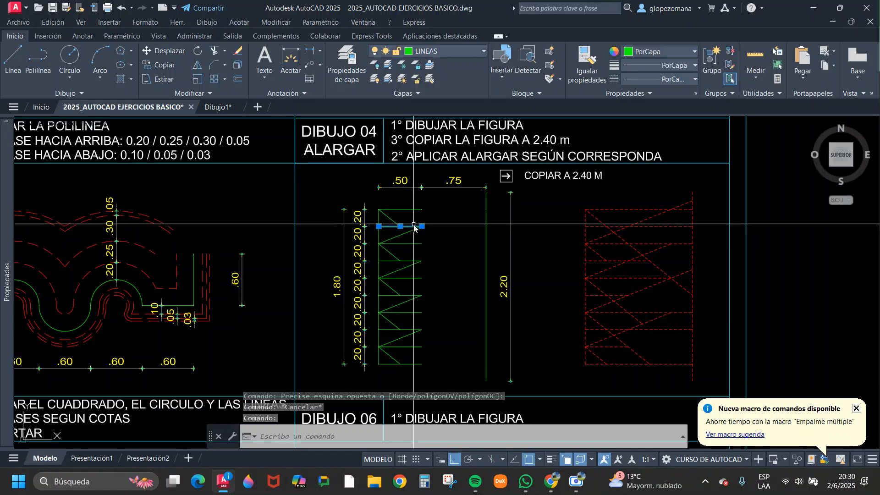
{"action": "middle_click_drag", "start_coordinate": [402, 229], "coordinate": [579, 305]}
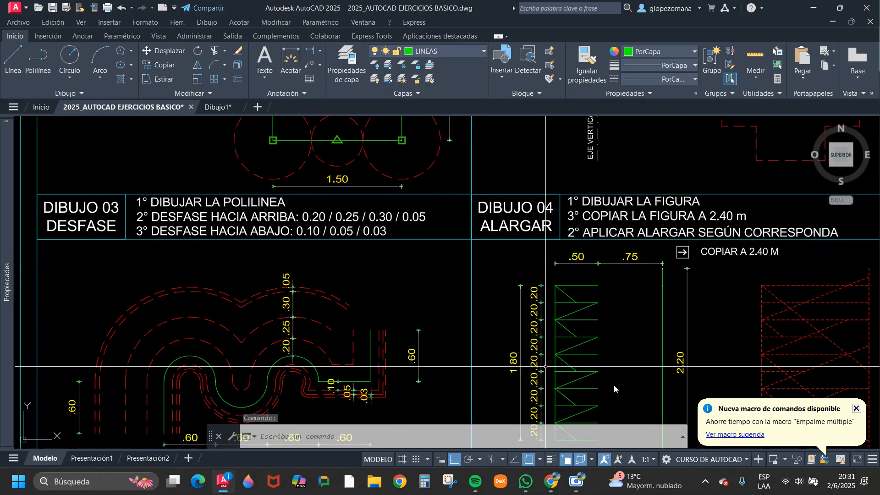
{"action": "key", "text": "Escape"}
{"action": "key", "text": "Escape"}
{"action": "middle_click_drag", "start_coordinate": [594, 364], "coordinate": [413, 235]}
{"action": "scroll", "coordinate": [400, 262], "scroll_direction": "up", "scroll_amount": 2}
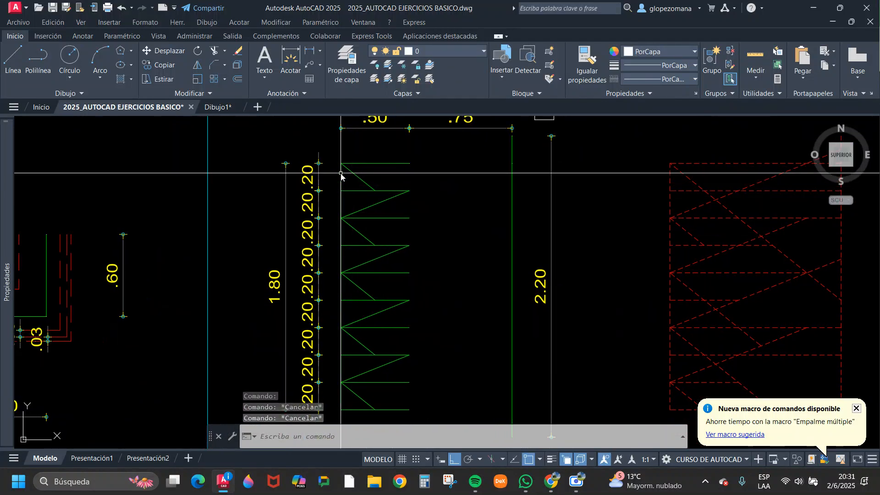
{"action": "scroll", "coordinate": [362, 179], "scroll_direction": "up", "scroll_amount": 2}
{"action": "mouse_move", "coordinate": [372, 195]}
{"action": "middle_mouse_down"}
{"action": "mouse_move", "coordinate": [386, 211]}
{"action": "mouse_move", "coordinate": [369, 268]}
{"action": "middle_mouse_up"}
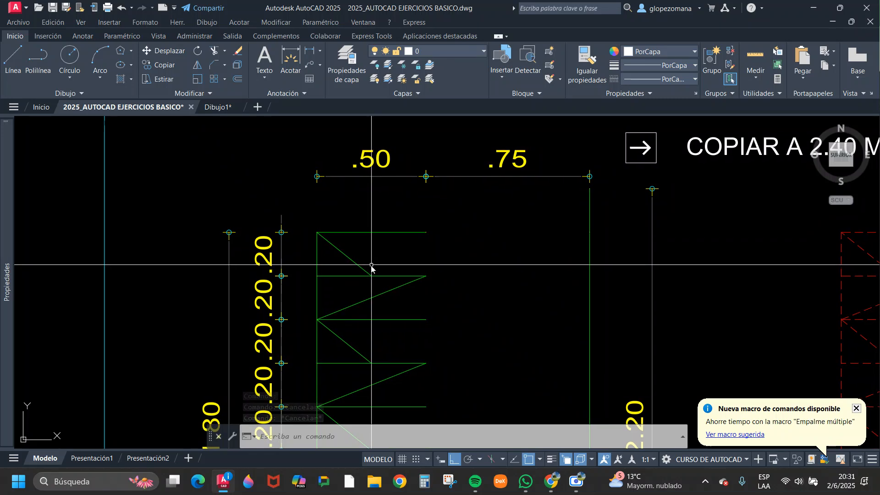
Highlight the upper diagonals of the Dibujo 04 figure and examine where each meets the midpoint or end of a horizontal line.
{"action": "left_click", "coordinate": [357, 265]}
{"action": "scroll", "coordinate": [372, 277], "scroll_direction": "up", "scroll_amount": 4}
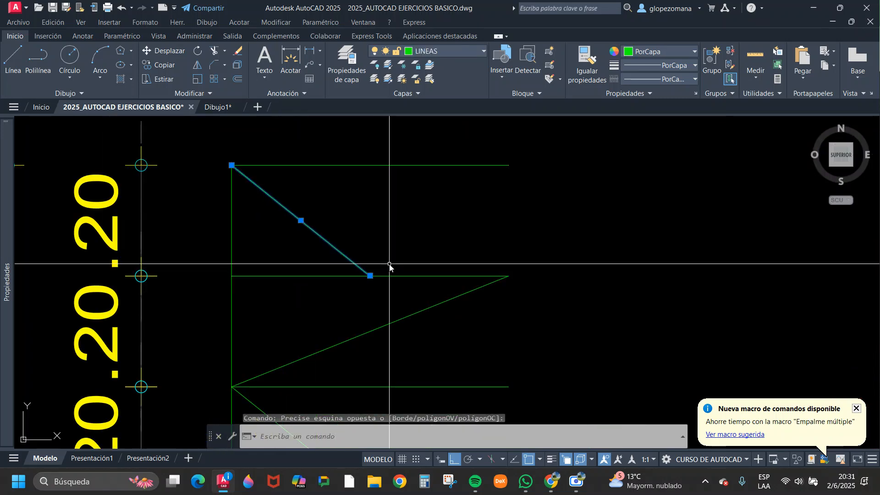
{"action": "left_click", "coordinate": [407, 260]}
{"action": "left_click", "coordinate": [391, 289]}
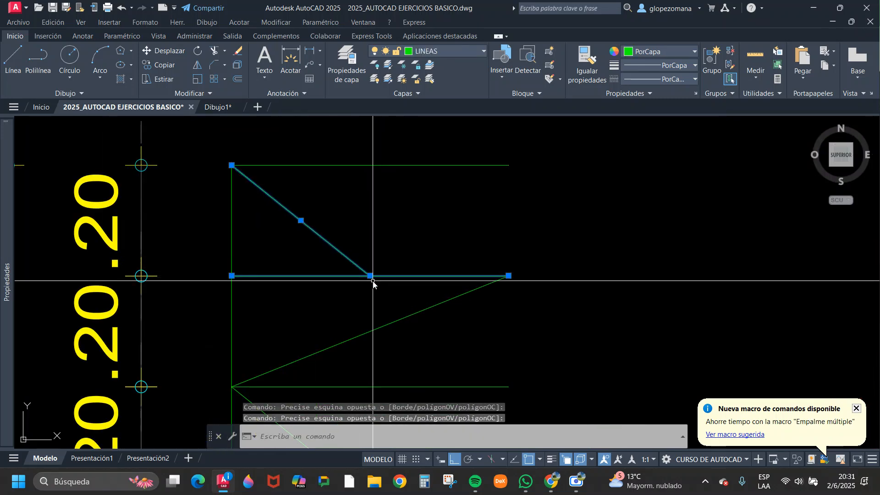
{"action": "key", "text": "Escape"}
{"action": "scroll", "coordinate": [418, 251], "scroll_direction": "down", "scroll_amount": 2}
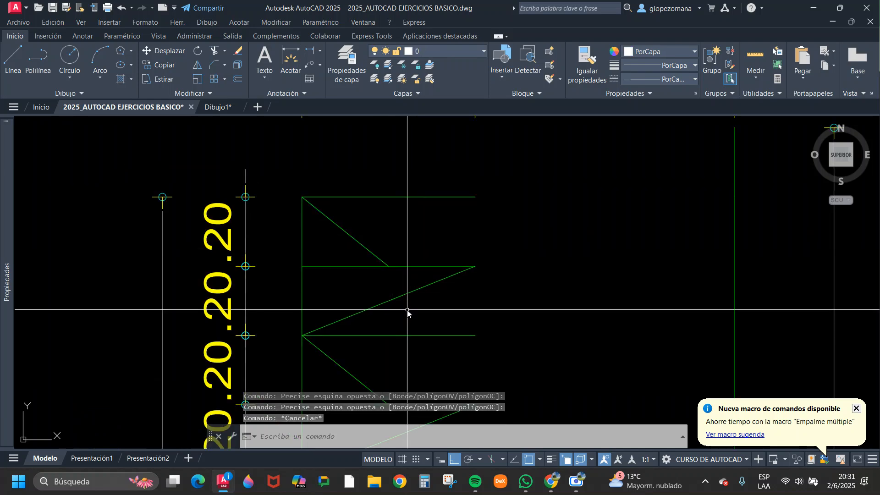
{"action": "left_click", "coordinate": [333, 321]}
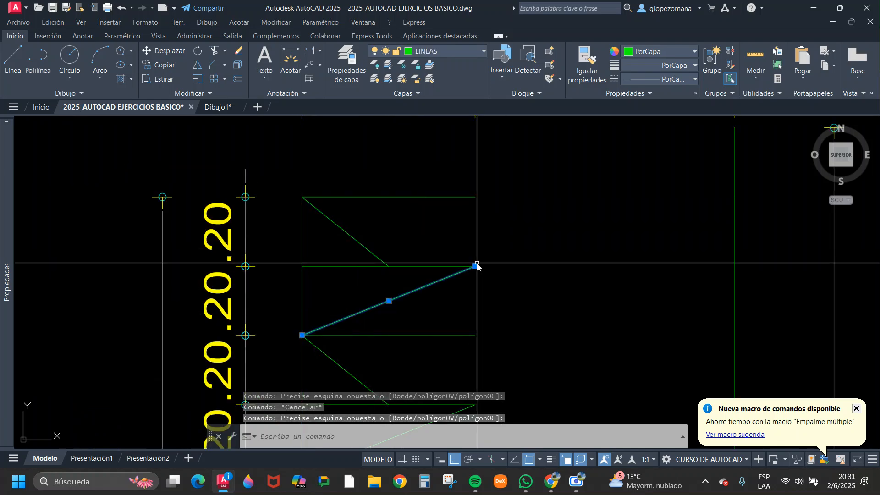
{"action": "scroll", "coordinate": [477, 266], "scroll_direction": "down", "scroll_amount": 4}
{"action": "scroll", "coordinate": [459, 275], "scroll_direction": "up", "scroll_amount": 2}
{"action": "left_click", "coordinate": [426, 281]}
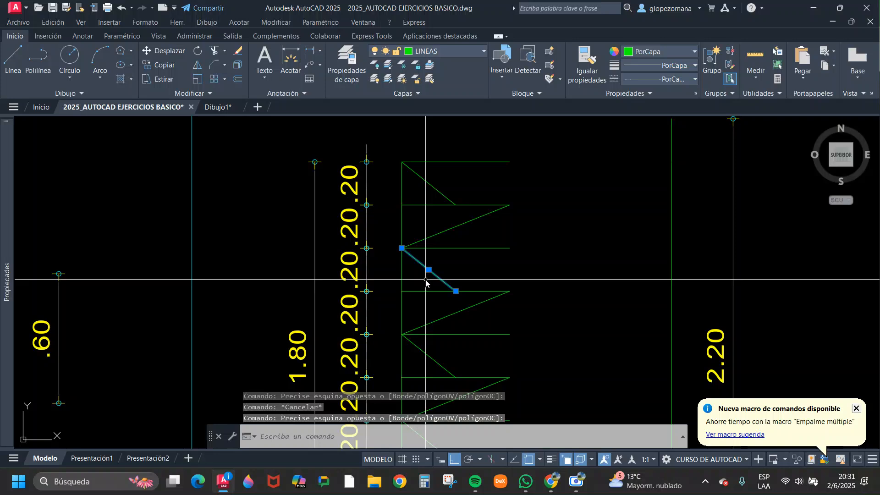
{"action": "key", "text": "Escape"}
Review the remaining diagonals down the Dibujo 04 figure, highlighting the lowest ones.
{"action": "scroll", "coordinate": [480, 284], "scroll_direction": "down", "scroll_amount": 3}
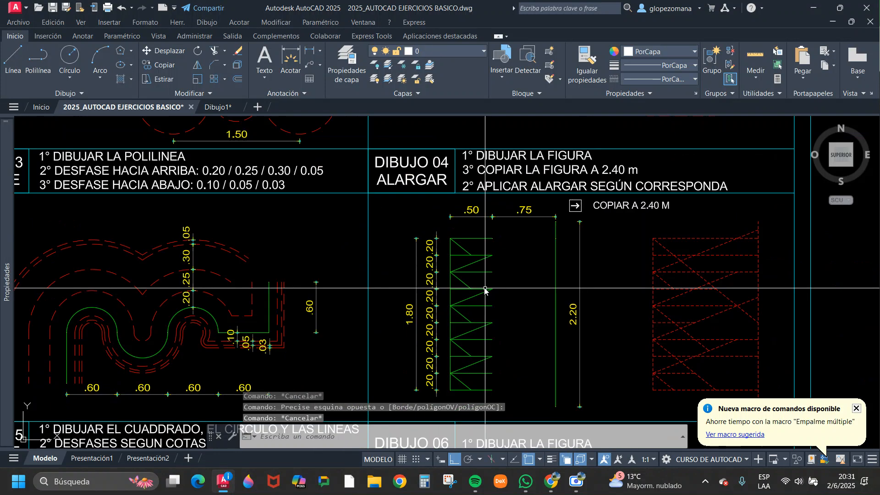
{"action": "scroll", "coordinate": [460, 287], "scroll_direction": "up", "scroll_amount": 2}
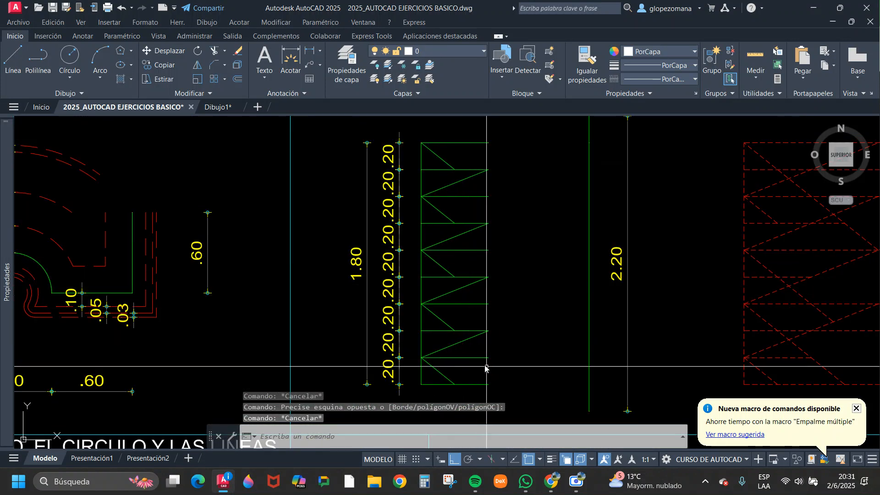
{"action": "left_click", "coordinate": [469, 334]}
{"action": "left_click", "coordinate": [460, 343]}
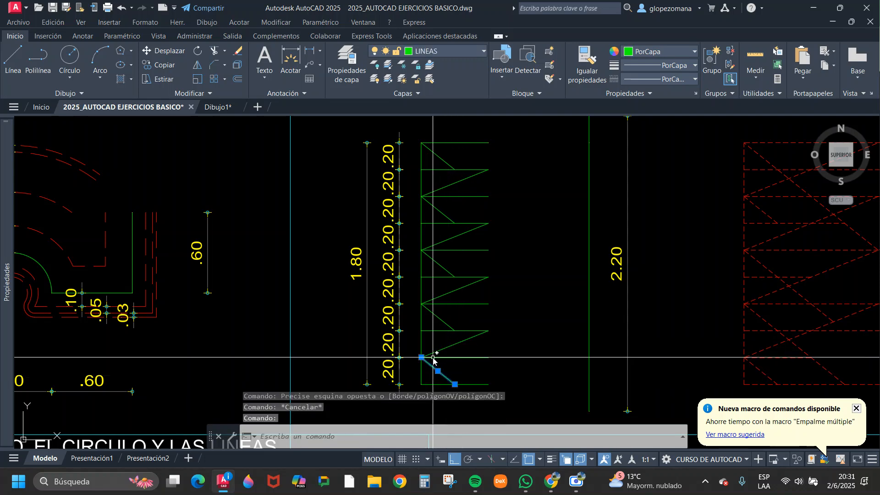
{"action": "key", "text": "Escape"}
{"action": "scroll", "coordinate": [475, 317], "scroll_direction": "down", "scroll_amount": 2}
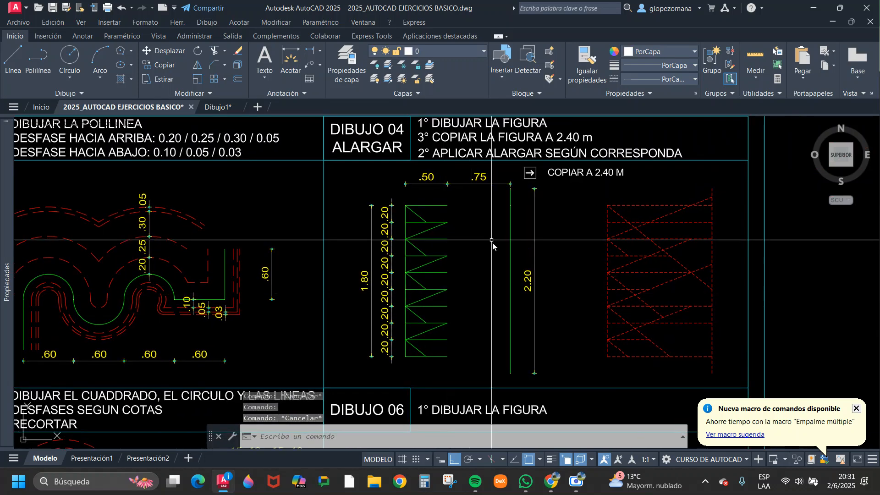
Highlight the separate 2.20 vertical green line of Dibujo 04 and examine its position relative to the figure.
{"action": "left_click", "coordinate": [516, 199]}
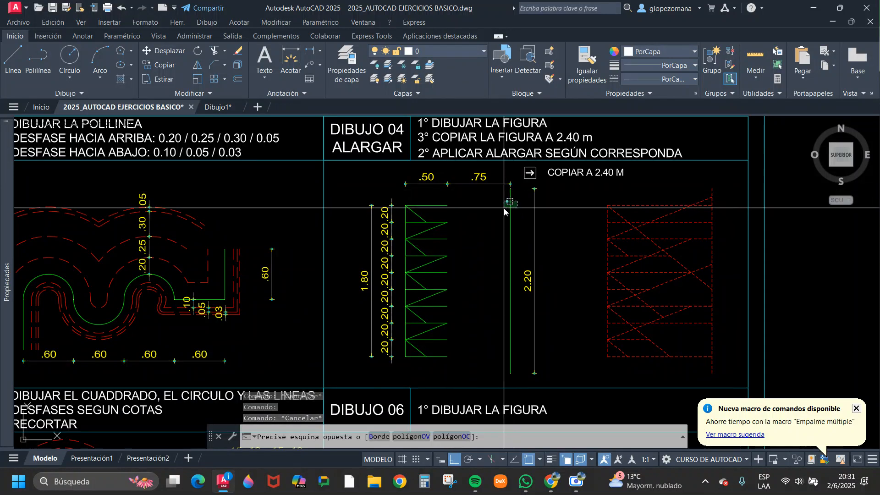
{"action": "left_click", "coordinate": [504, 211]}
{"action": "key", "text": "Escape"}
{"action": "left_click", "coordinate": [521, 263]}
{"action": "left_click", "coordinate": [494, 267]}
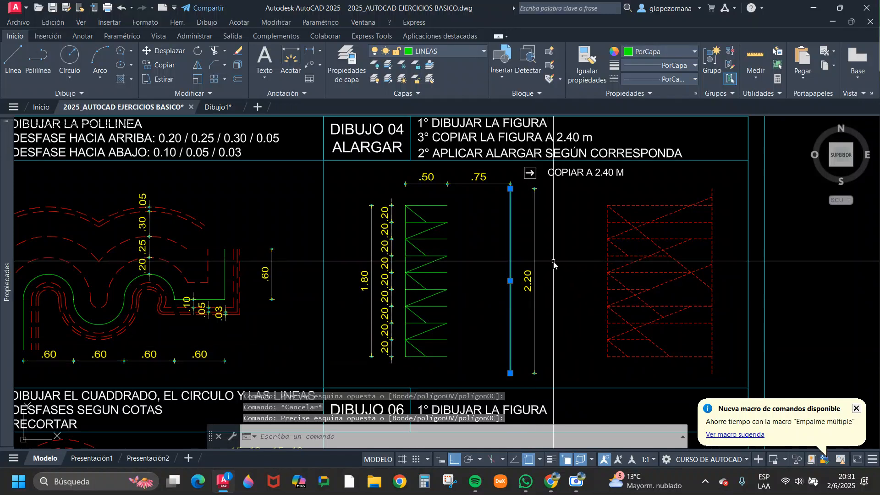
{"action": "key", "text": "Escape"}
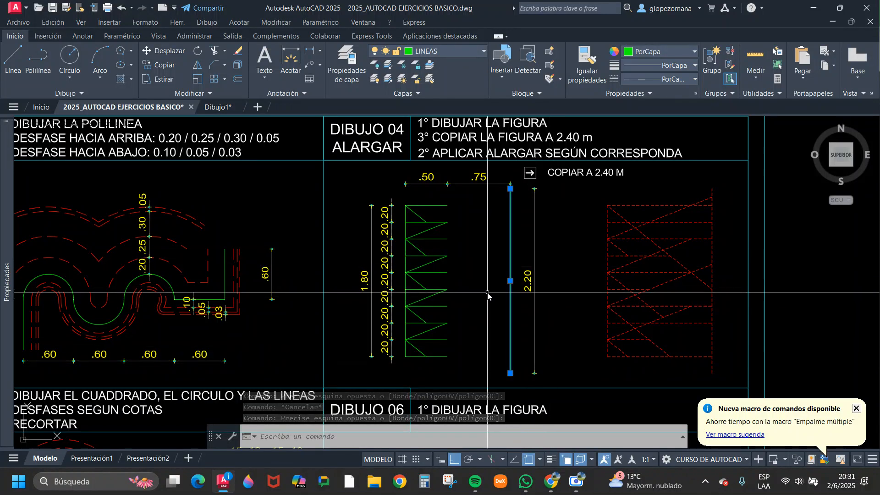
Draw a horizontal line across the middle of the Dibujo 04 figure, from the 1.80 dimension line to just past the 2.20 dimension line.
{"action": "type", "text": "l"}
{"action": "key", "text": "Return"}
{"action": "left_click", "coordinate": [371, 283]}
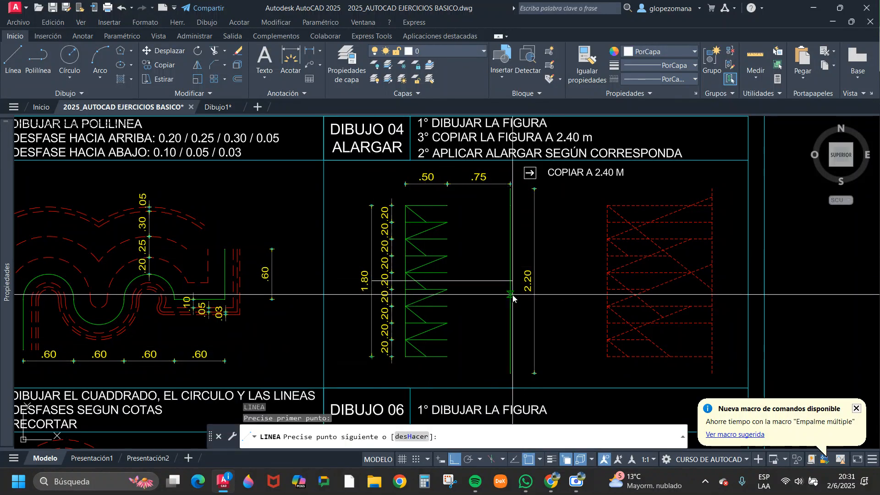
{"action": "left_click", "coordinate": [558, 280]}
{"action": "key", "text": "Escape"}
{"action": "scroll", "coordinate": [414, 282], "scroll_direction": "up", "scroll_amount": 6}
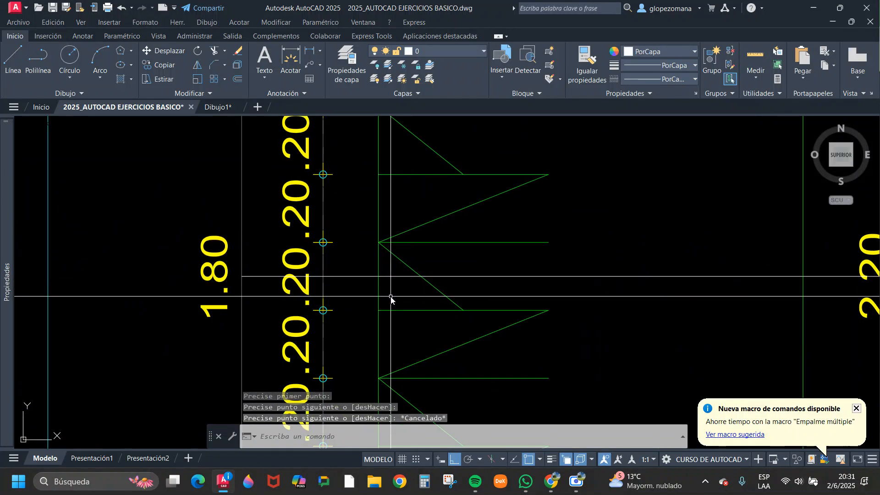
Erase the horizontal line that crosses the middle of the Dibujo 04 figure.
{"action": "left_click", "coordinate": [389, 295]}
{"action": "left_click", "coordinate": [373, 295]}
{"action": "scroll", "coordinate": [380, 293], "scroll_direction": "down", "scroll_amount": 4}
{"action": "key", "text": "Escape"}
{"action": "left_click", "coordinate": [496, 267]}
{"action": "left_click", "coordinate": [472, 304]}
{"action": "type", "text": "e"}
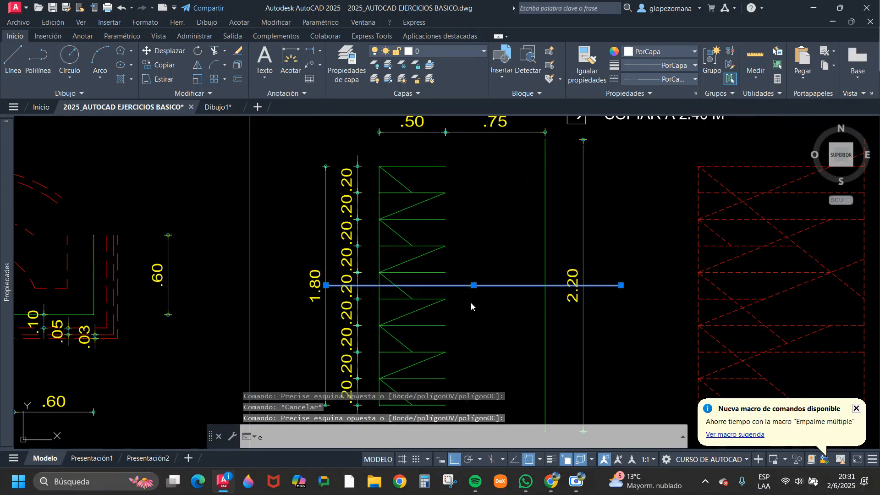
{"action": "key", "text": "Return"}
{"action": "scroll", "coordinate": [463, 321], "scroll_direction": "down", "scroll_amount": 3}
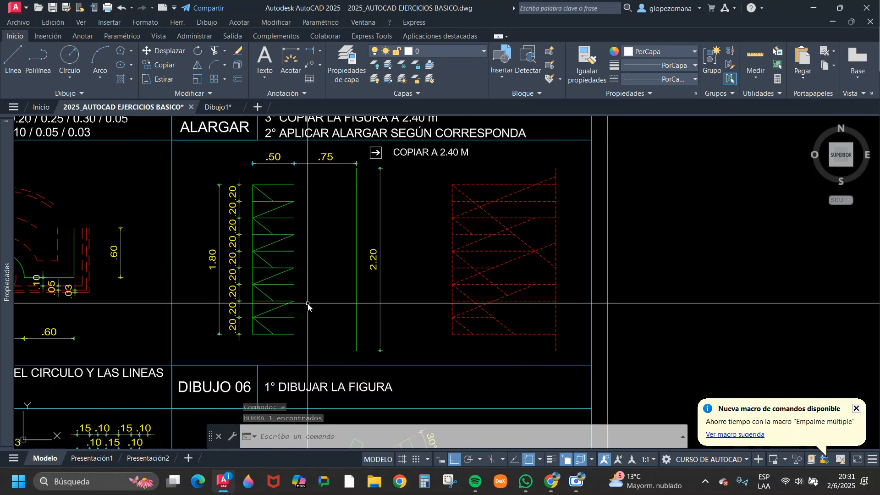
Copy the green Dibujo 04 figure and its separate vertical line, without dimensions, horizontally into the empty space beside the sheet.
{"action": "mouse_move", "coordinate": [397, 219]}
{"action": "middle_mouse_down"}
{"action": "mouse_move", "coordinate": [517, 229]}
{"action": "mouse_move", "coordinate": [442, 248]}
{"action": "middle_mouse_up"}
{"action": "scroll", "coordinate": [442, 248], "scroll_direction": "up", "scroll_amount": 4}
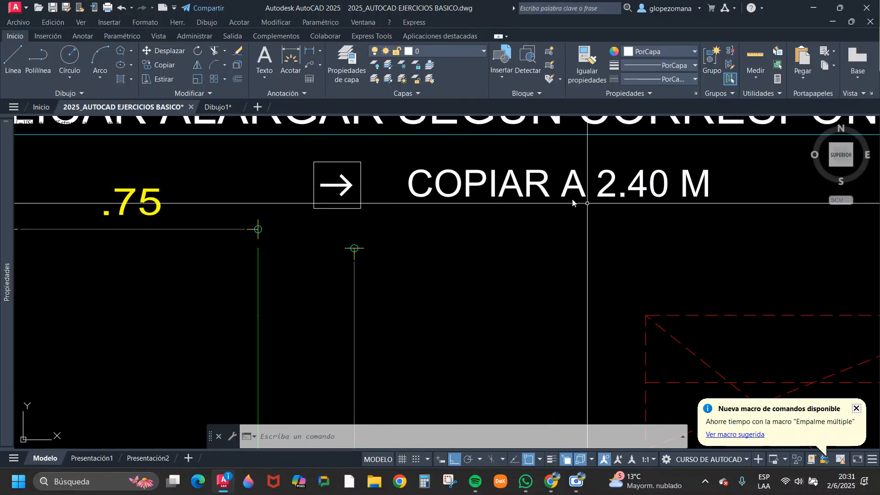
{"action": "scroll", "coordinate": [573, 212], "scroll_direction": "down", "scroll_amount": 2}
{"action": "scroll", "coordinate": [549, 214], "scroll_direction": "down", "scroll_amount": 4}
{"action": "middle_click_drag", "start_coordinate": [549, 213], "coordinate": [508, 204]}
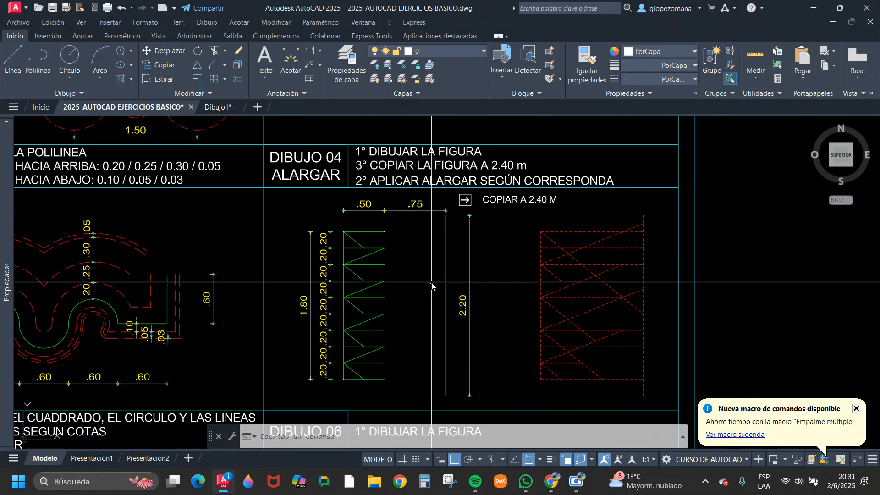
{"action": "left_click", "coordinate": [453, 379]}
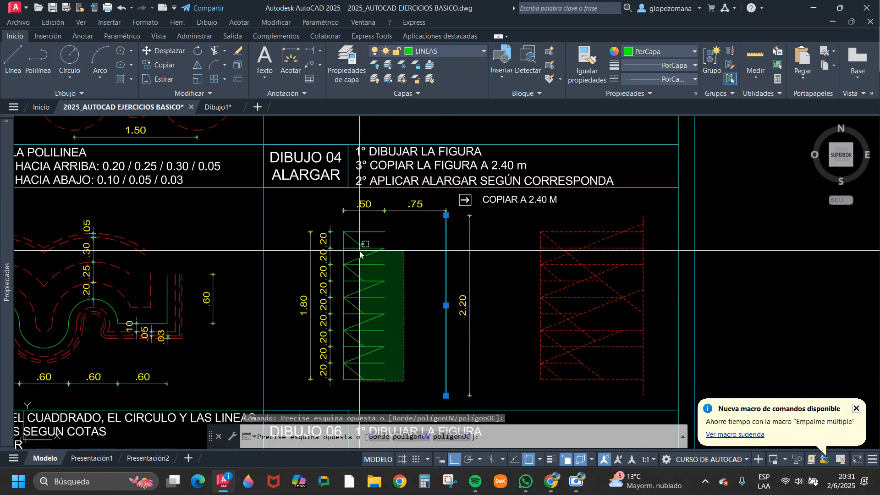
{"action": "left_click", "coordinate": [341, 231]}
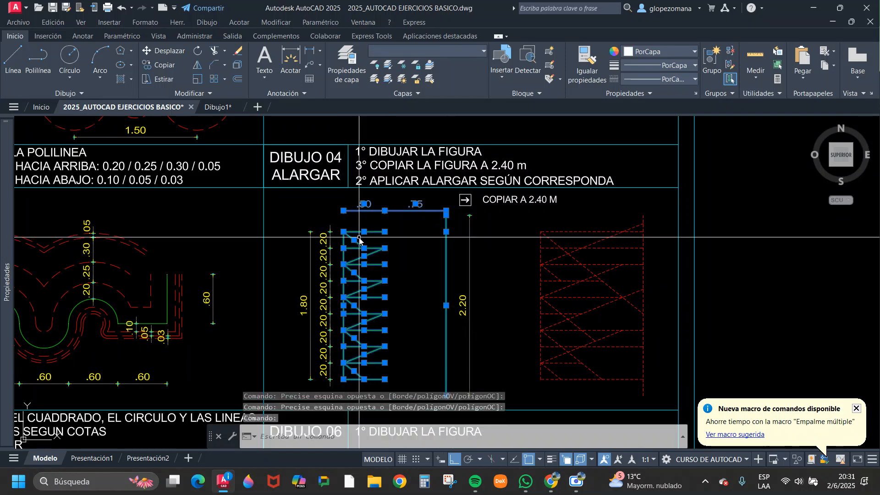
{"action": "left_click", "coordinate": [415, 222], "text": "shift"}
{"action": "left_click", "coordinate": [383, 209], "text": "shift"}
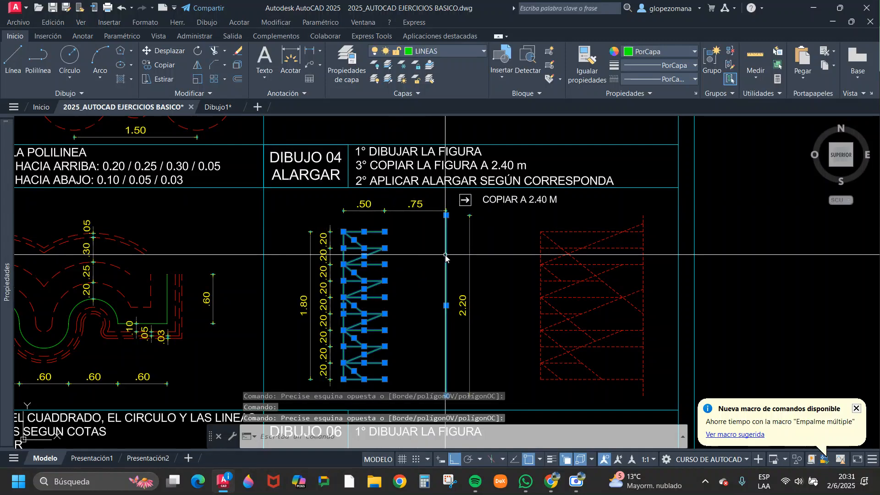
{"action": "type", "text": "c"}
{"action": "key", "text": "Return"}
{"action": "left_click", "coordinate": [402, 267]}
{"action": "scroll", "coordinate": [477, 280], "scroll_direction": "down", "scroll_amount": 5}
{"action": "scroll", "coordinate": [587, 293], "scroll_direction": "up", "scroll_amount": 3}
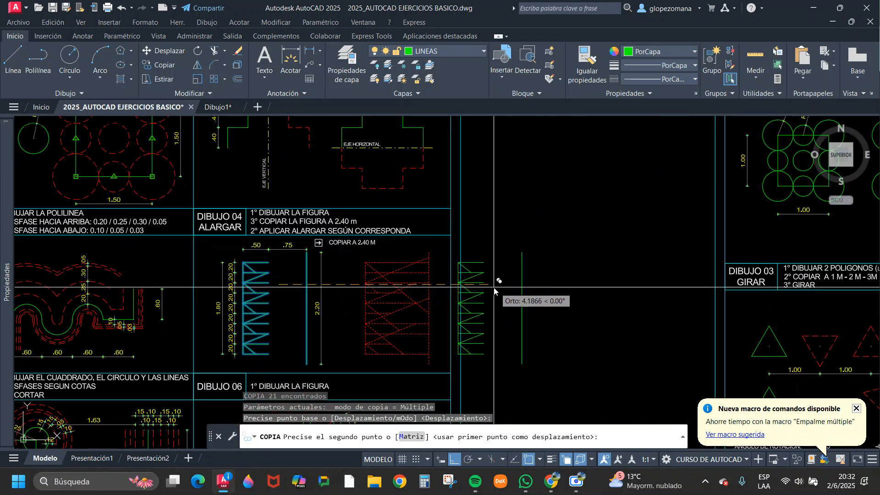
{"action": "left_click", "coordinate": [522, 285]}
{"action": "key", "text": "Escape"}
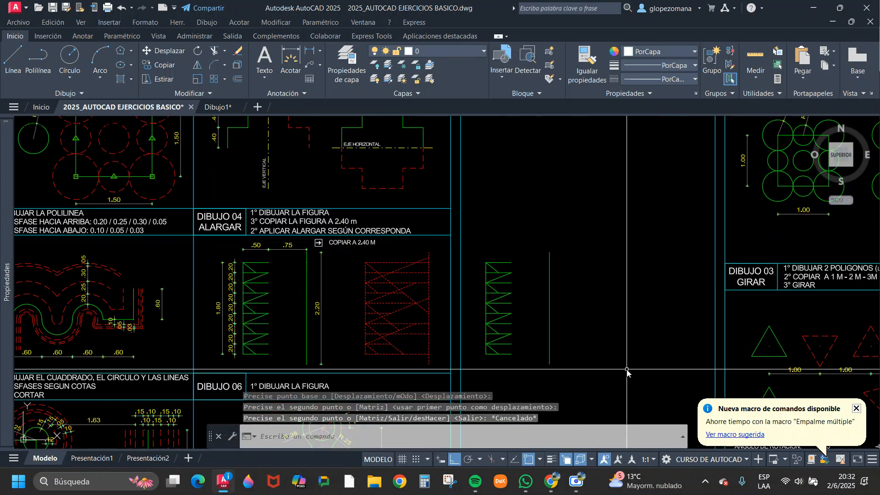
Copy the green figure and vertical line outside the sheet 2.4 m horizontally to the right.
{"action": "scroll", "coordinate": [325, 244], "scroll_direction": "up", "scroll_amount": 5}
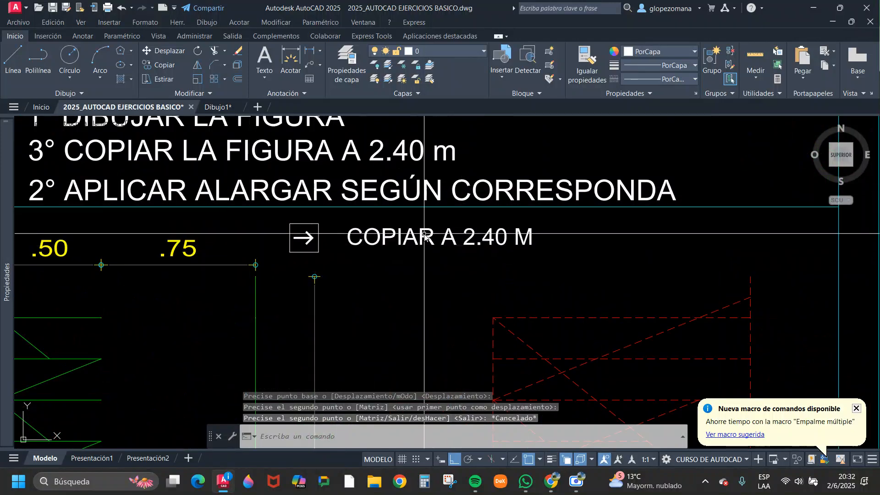
{"action": "scroll", "coordinate": [462, 239], "scroll_direction": "down", "scroll_amount": 2}
{"action": "middle_click_drag", "start_coordinate": [510, 266], "coordinate": [314, 203]}
{"action": "scroll", "coordinate": [419, 234], "scroll_direction": "down", "scroll_amount": 2}
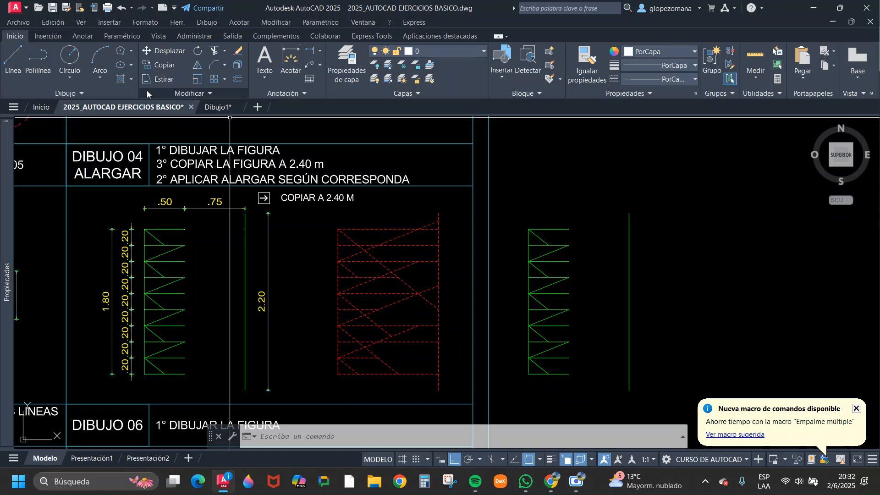
{"action": "left_click", "coordinate": [161, 65]}
{"action": "left_click", "coordinate": [515, 165]}
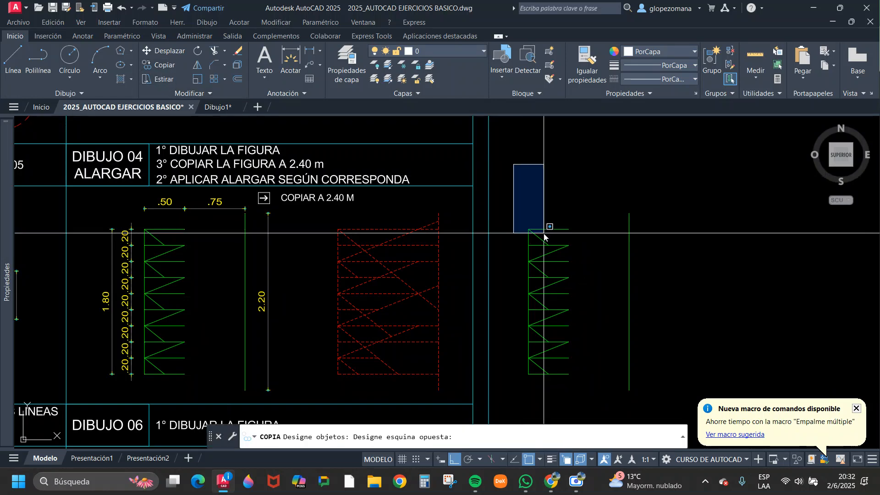
{"action": "scroll", "coordinate": [546, 232], "scroll_direction": "down", "scroll_amount": 3}
{"action": "left_click", "coordinate": [610, 341]}
{"action": "key", "text": "Return"}
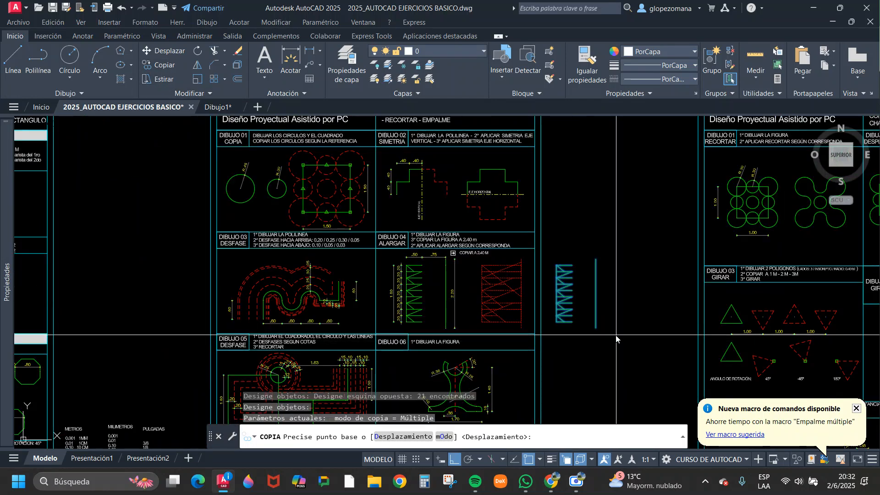
{"action": "left_click", "coordinate": [604, 236]}
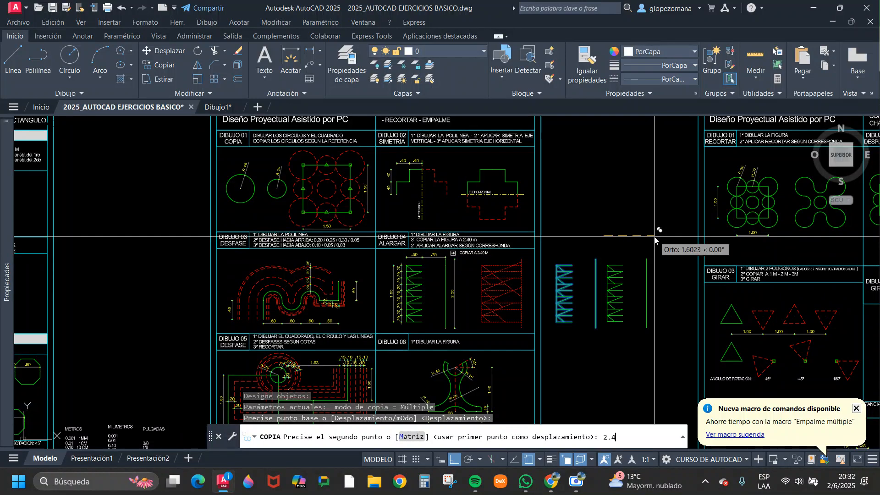
{"action": "type", "text": "2.4"}
{"action": "key", "text": "Return"}
{"action": "key", "text": "Escape"}
{"action": "scroll", "coordinate": [665, 290], "scroll_direction": "up", "scroll_amount": 4}
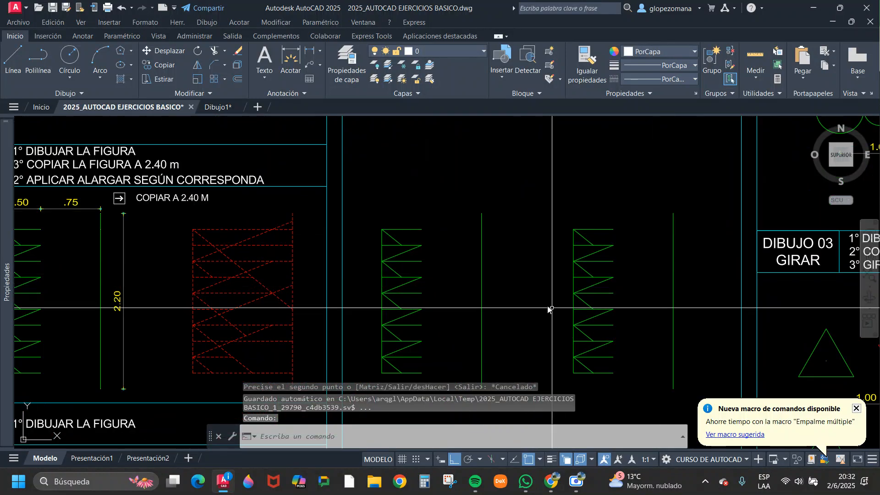
Compare the red dashed Dibujo 04 reference with the green copies, highlighting the uppermost descending diagonal in both.
{"action": "middle_click_drag", "start_coordinate": [629, 283], "coordinate": [550, 262]}
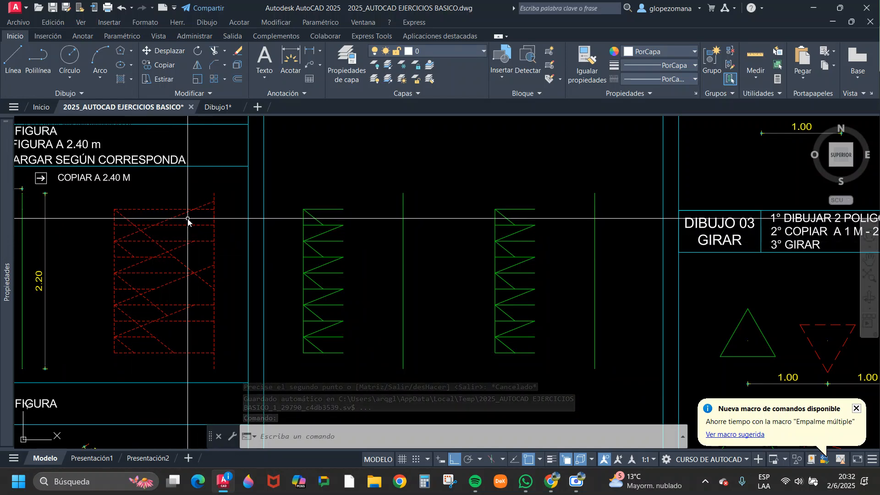
{"action": "middle_click_drag", "start_coordinate": [188, 220], "coordinate": [389, 269]}
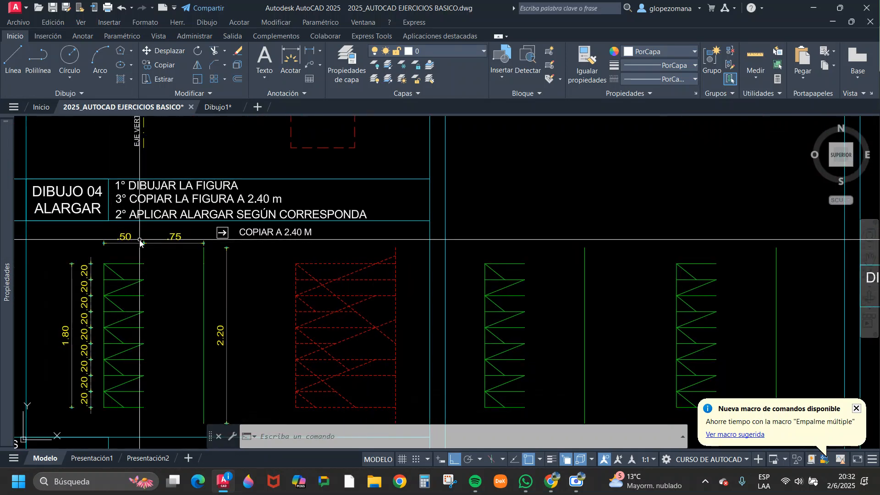
{"action": "scroll", "coordinate": [62, 220], "scroll_direction": "up", "scroll_amount": 4}
{"action": "middle_click_drag", "start_coordinate": [62, 220], "coordinate": [280, 222]}
{"action": "scroll", "coordinate": [213, 234], "scroll_direction": "down", "scroll_amount": 5}
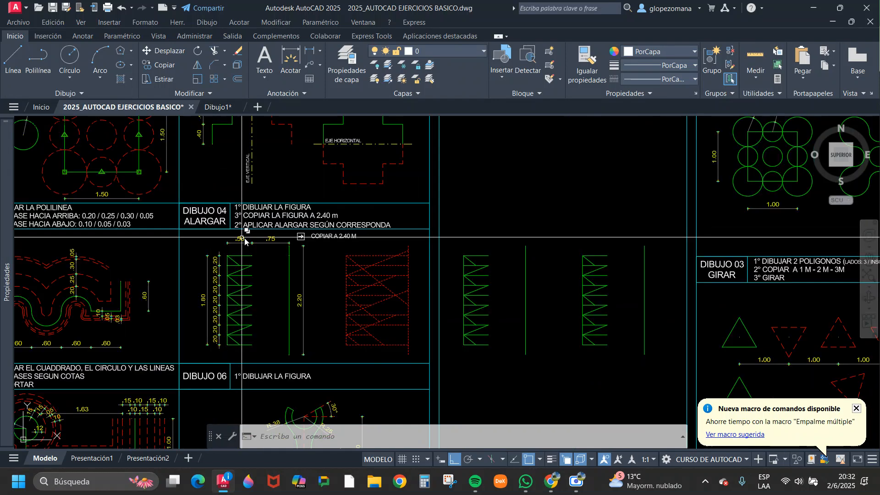
{"action": "scroll", "coordinate": [221, 232], "scroll_direction": "up", "scroll_amount": 4}
{"action": "scroll", "coordinate": [221, 232], "scroll_direction": "up", "scroll_amount": 3}
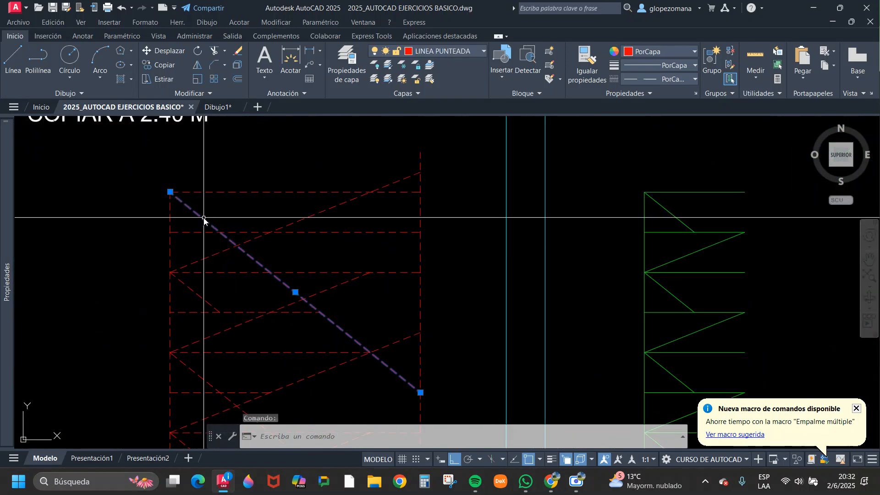
{"action": "left_click", "coordinate": [673, 214]}
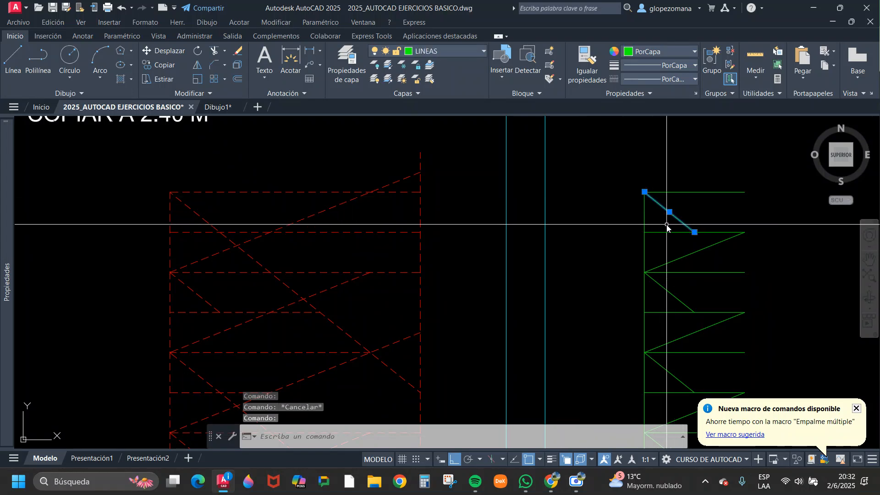
{"action": "key", "text": "Escape"}
{"action": "scroll", "coordinate": [513, 230], "scroll_direction": "down", "scroll_amount": 2}
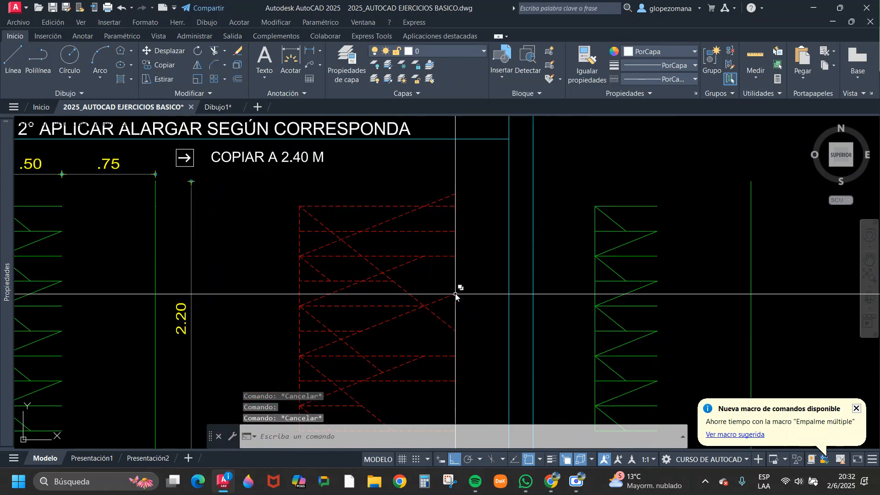
{"action": "scroll", "coordinate": [484, 304], "scroll_direction": "down", "scroll_amount": 5}
{"action": "scroll", "coordinate": [613, 276], "scroll_direction": "up", "scroll_amount": 3}
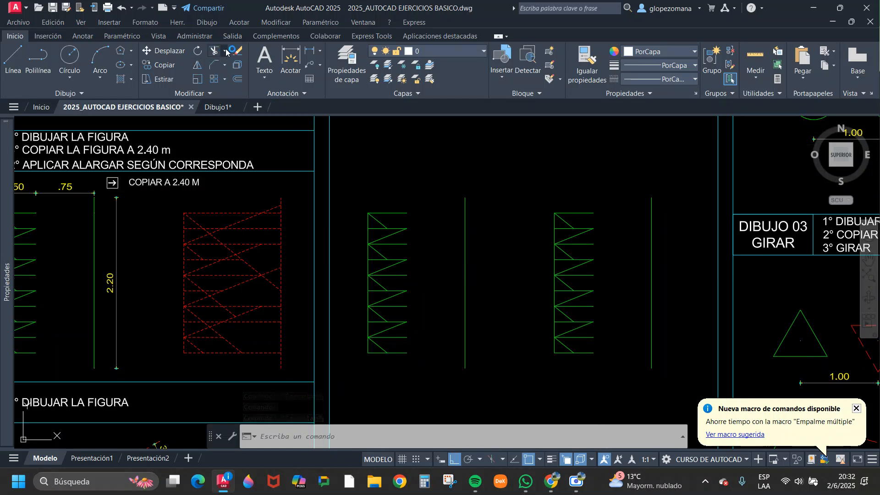
Extend the top descending diagonal of the second green copy to its separate vertical line.
{"action": "left_click", "coordinate": [240, 93]}
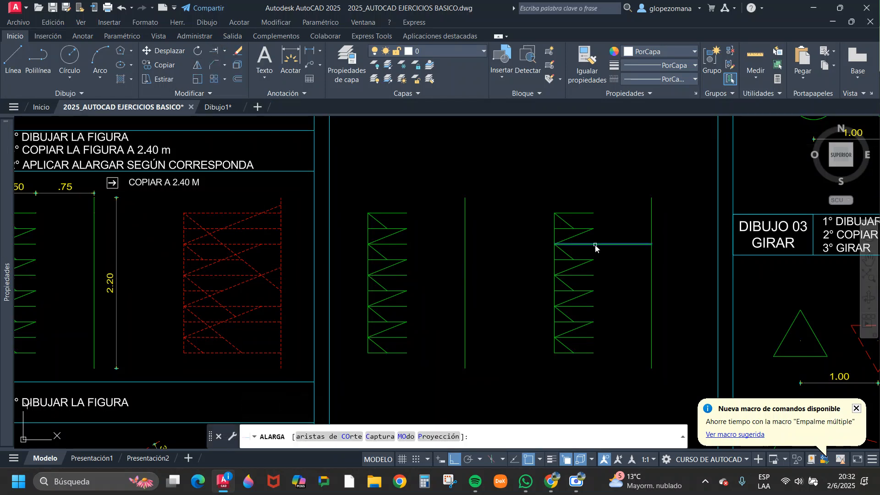
{"action": "left_click", "coordinate": [568, 227]}
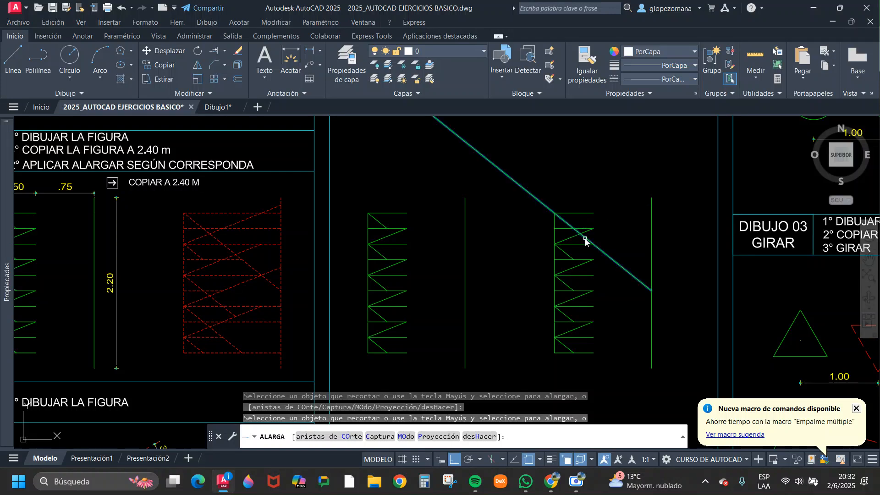
{"action": "left_click", "coordinate": [585, 240]}
{"action": "key", "text": "Escape"}
Highlight the extended diagonal and its red dashed counterpart, and examine the next diagonals of the Dibujo 04 reference.
{"action": "left_click", "coordinate": [647, 274]}
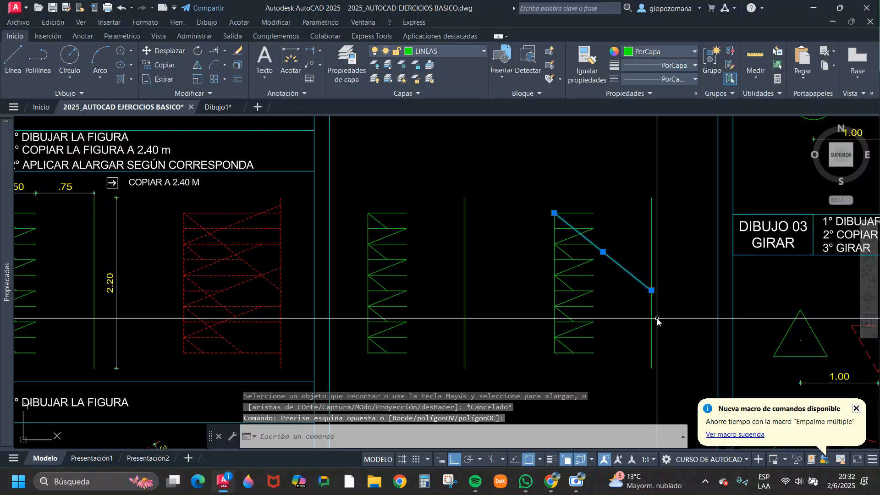
{"action": "left_click", "coordinate": [272, 280]}
{"action": "key", "text": "Escape"}
{"action": "left_click", "coordinate": [248, 268]}
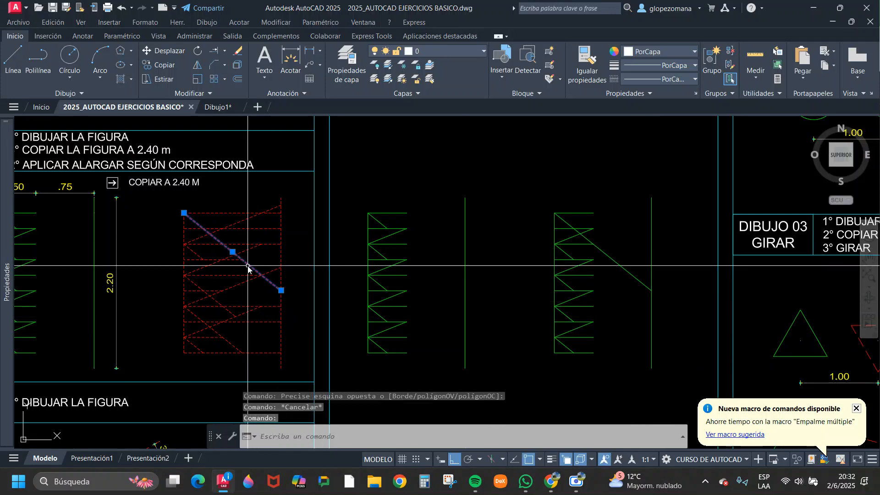
{"action": "key", "text": "Escape"}
{"action": "left_click", "coordinate": [191, 243]}
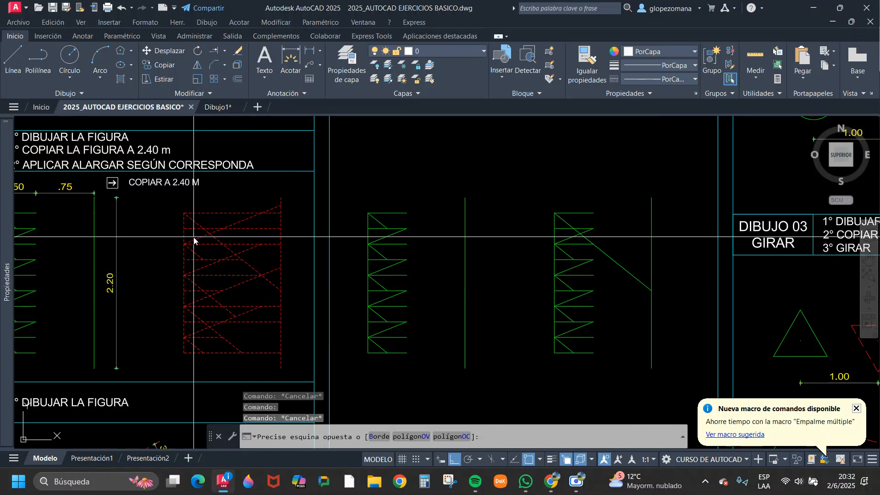
{"action": "left_click", "coordinate": [191, 246]}
{"action": "key", "text": "Escape"}
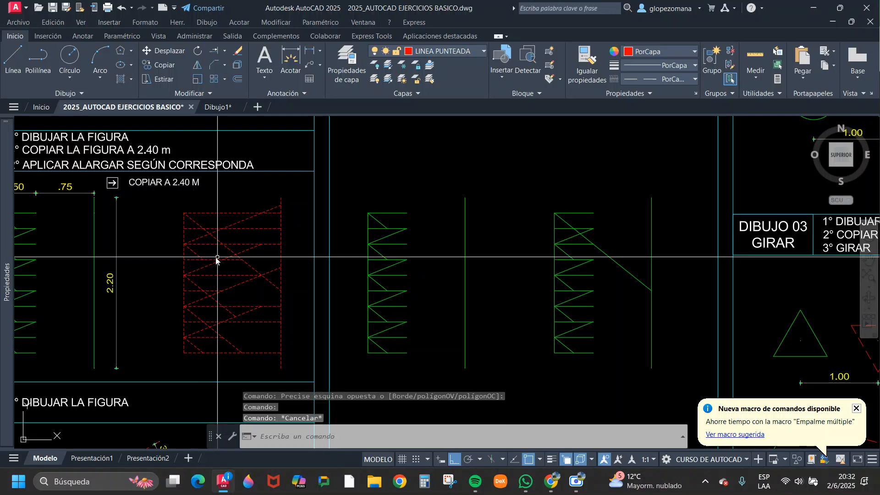
{"action": "left_click", "coordinate": [203, 265]}
{"action": "left_click", "coordinate": [199, 270]}
{"action": "key", "text": "Escape"}
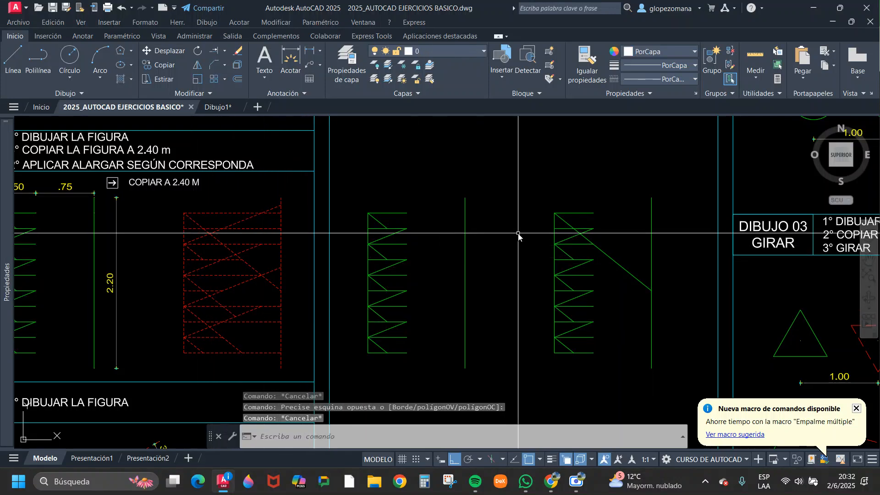
Examine the Dibujo 05 Desfase drawing and its instructions, highlighting the R.25 circle at the square's upper corner.
{"action": "scroll", "coordinate": [577, 245], "scroll_direction": "down", "scroll_amount": 5}
{"action": "scroll", "coordinate": [343, 315], "scroll_direction": "up", "scroll_amount": 5}
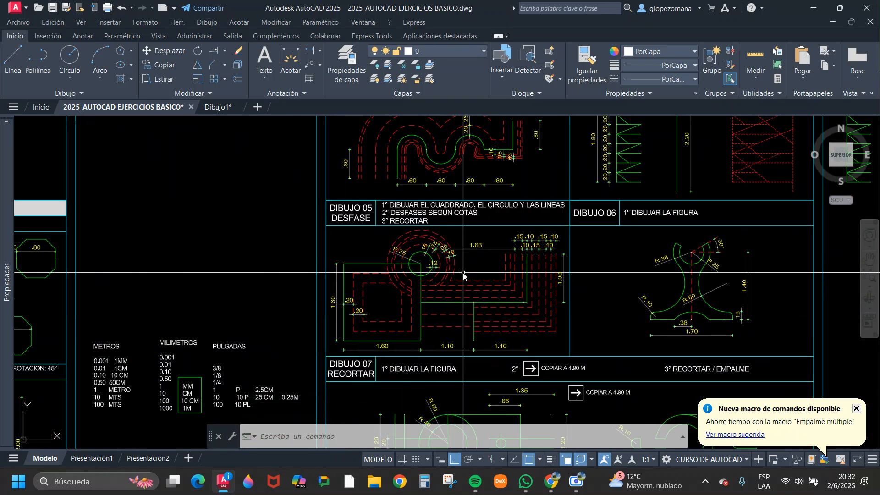
{"action": "scroll", "coordinate": [441, 229], "scroll_direction": "up", "scroll_amount": 2}
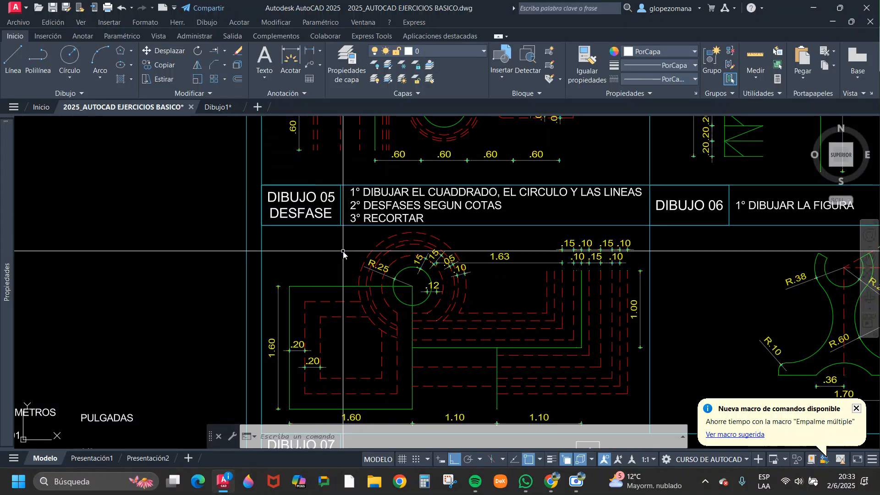
{"action": "scroll", "coordinate": [341, 243], "scroll_direction": "down", "scroll_amount": 5}
{"action": "scroll", "coordinate": [421, 278], "scroll_direction": "up", "scroll_amount": 3}
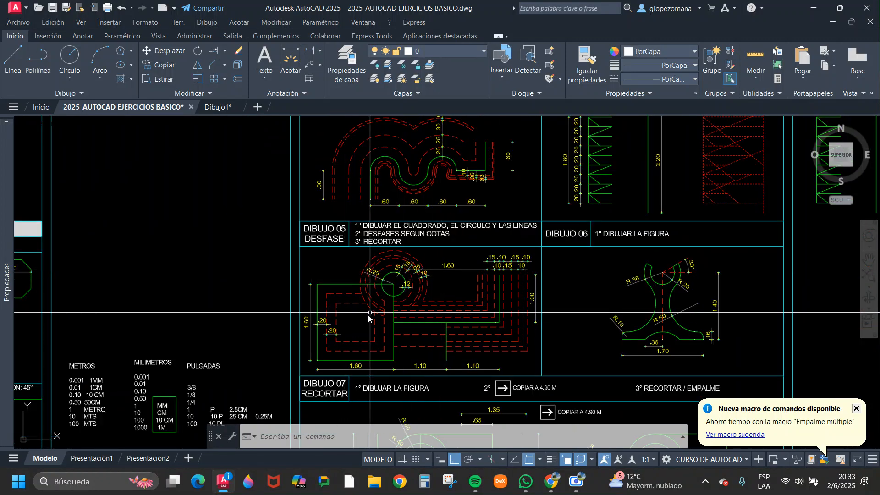
{"action": "scroll", "coordinate": [321, 303], "scroll_direction": "up", "scroll_amount": 2}
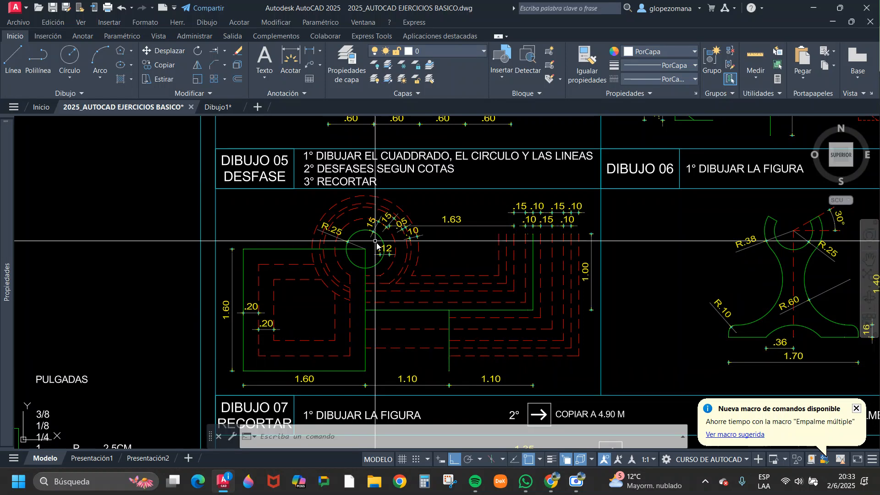
{"action": "scroll", "coordinate": [363, 233], "scroll_direction": "up", "scroll_amount": 2}
{"action": "left_click", "coordinate": [348, 234]}
{"action": "left_click", "coordinate": [330, 221]}
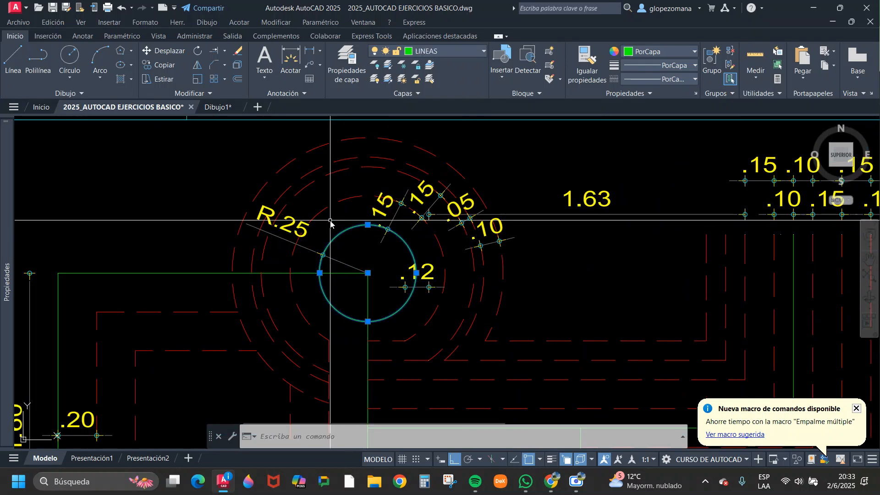
{"action": "scroll", "coordinate": [411, 281], "scroll_direction": "down", "scroll_amount": 4}
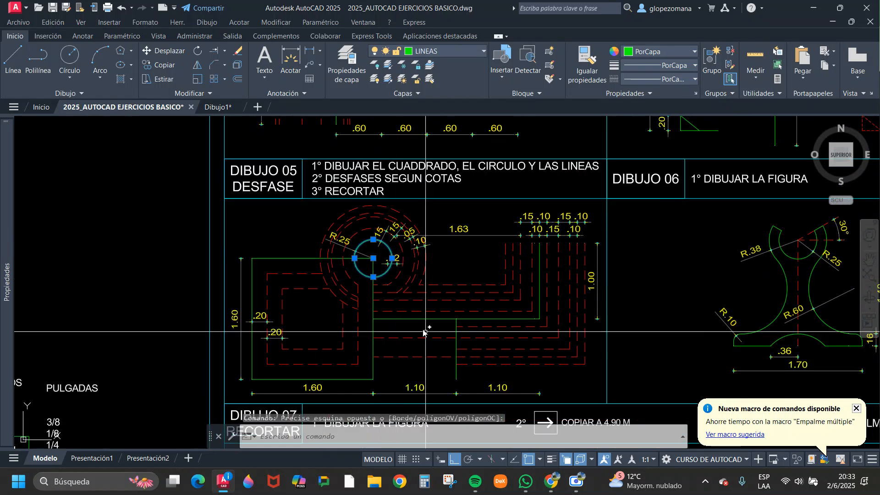
Examine the Dibujo 05 base figures, highlighting the green L-shaped polyline, the short vertical line and the 1.60 square in turn.
{"action": "scroll", "coordinate": [386, 326], "scroll_direction": "up", "scroll_amount": 1}
{"action": "key", "text": "Escape"}
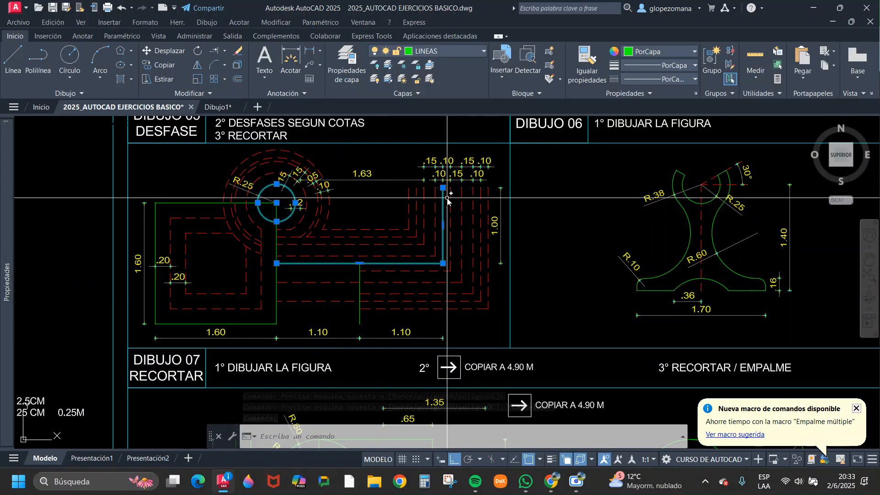
{"action": "key", "text": "Escape"}
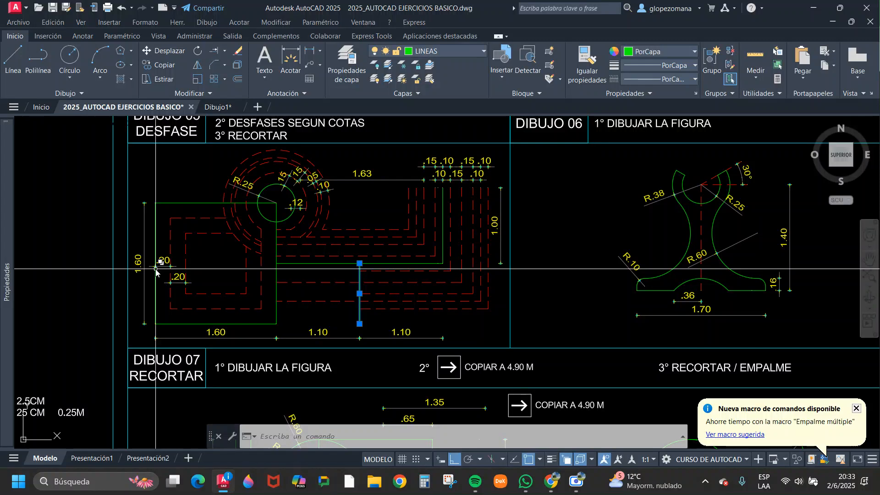
{"action": "key", "text": "Escape"}
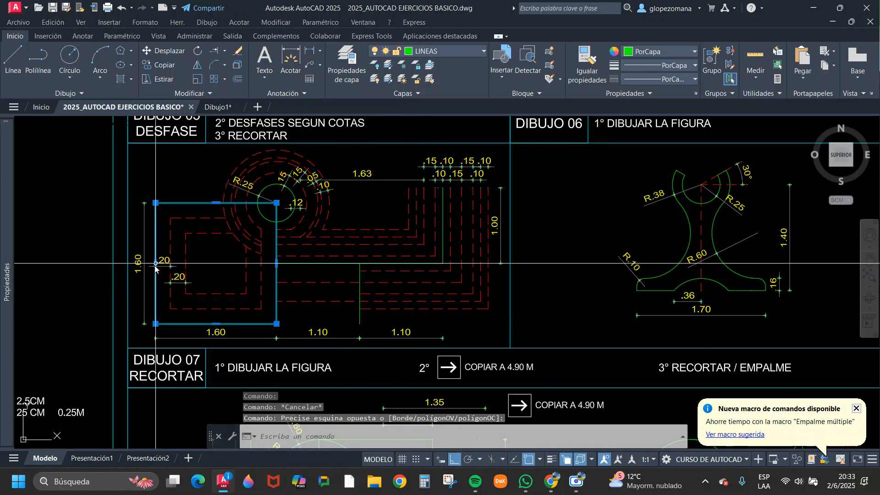
{"action": "key", "text": "Escape"}
{"action": "scroll", "coordinate": [296, 266], "scroll_direction": "up", "scroll_amount": 2}
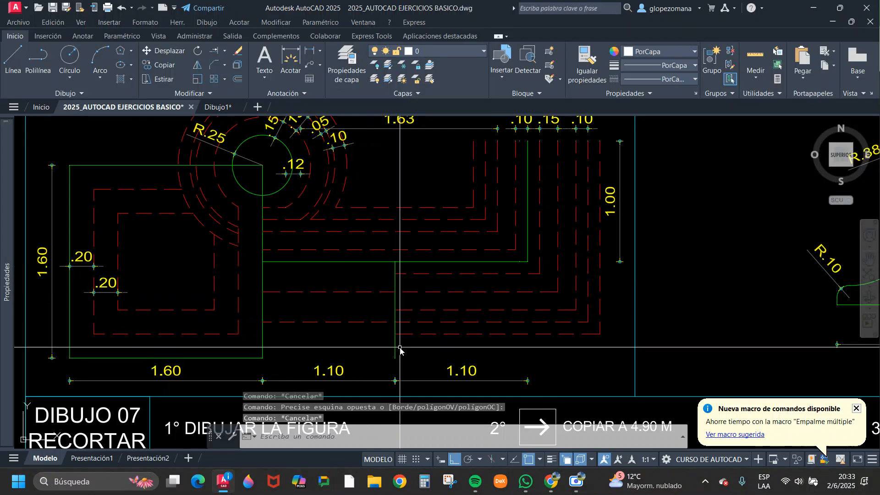
{"action": "scroll", "coordinate": [399, 358], "scroll_direction": "down", "scroll_amount": 2}
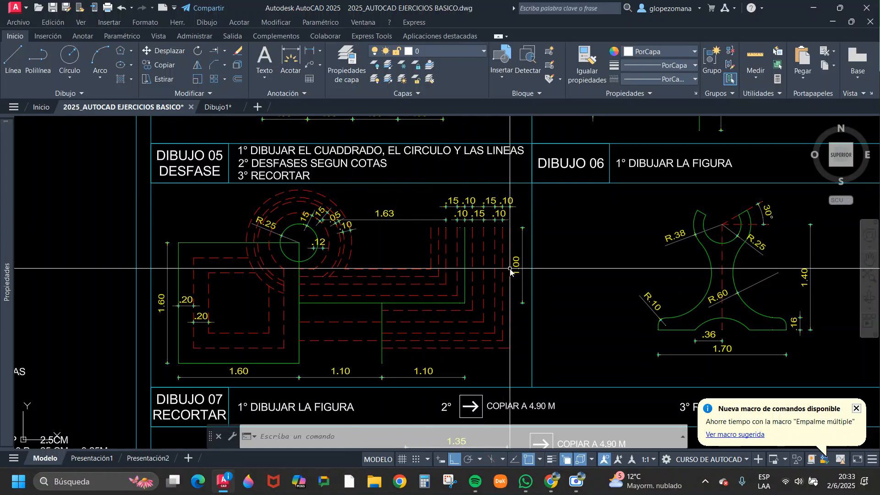
Examine the row of offset dimensions above the vertical lines, highlighting the green L-shaped polyline as the offset source.
{"action": "scroll", "coordinate": [516, 266], "scroll_direction": "up", "scroll_amount": 2}
{"action": "scroll", "coordinate": [488, 224], "scroll_direction": "up", "scroll_amount": 2}
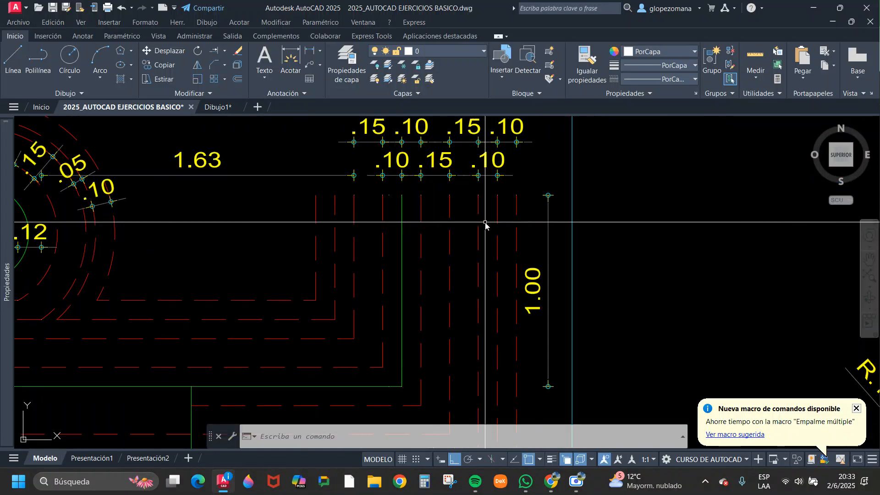
{"action": "left_click", "coordinate": [409, 213]}
{"action": "left_click", "coordinate": [399, 221]}
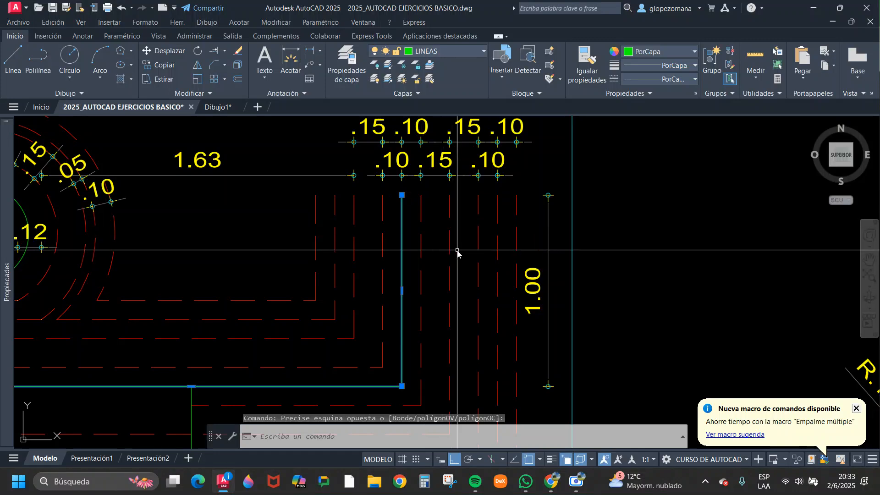
{"action": "scroll", "coordinate": [458, 251], "scroll_direction": "down", "scroll_amount": 2}
{"action": "key", "text": "Escape"}
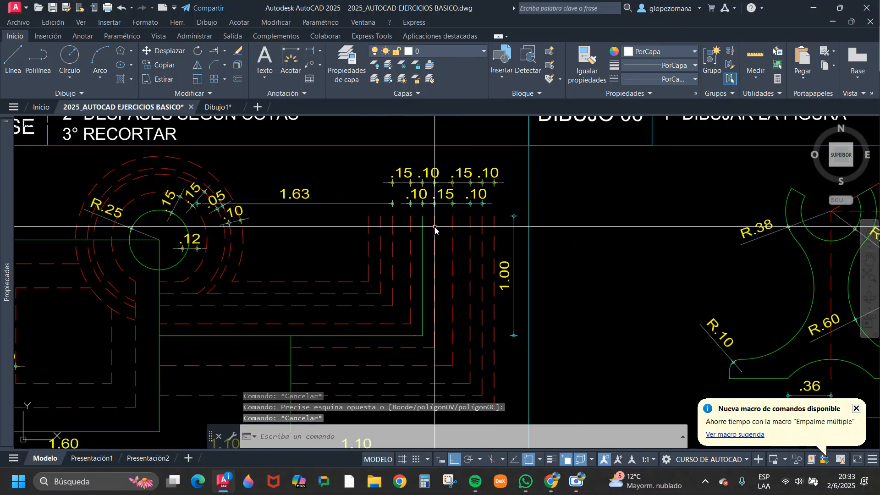
Highlight one by one the red dashed offset lines outside the green L-shaped polyline and compare them with their .10 and .15 dimensions.
{"action": "left_click", "coordinate": [436, 224]}
{"action": "scroll", "coordinate": [437, 225], "scroll_direction": "up", "scroll_amount": 2}
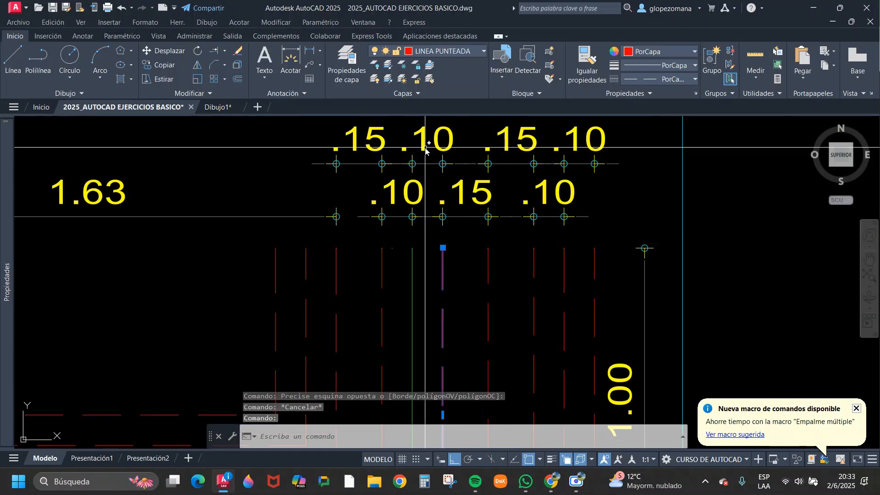
{"action": "key", "text": "Escape"}
{"action": "left_click", "coordinate": [495, 264]}
{"action": "left_click", "coordinate": [481, 275]}
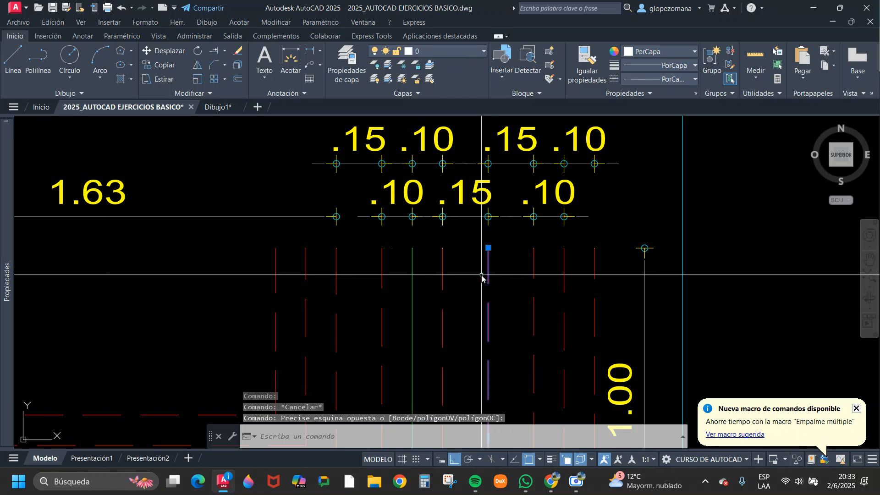
{"action": "key", "text": "Escape"}
{"action": "left_click", "coordinate": [544, 259]}
{"action": "left_click", "coordinate": [530, 269]}
{"action": "key", "text": "Escape"}
{"action": "left_click", "coordinate": [574, 271]}
{"action": "left_click", "coordinate": [565, 276]}
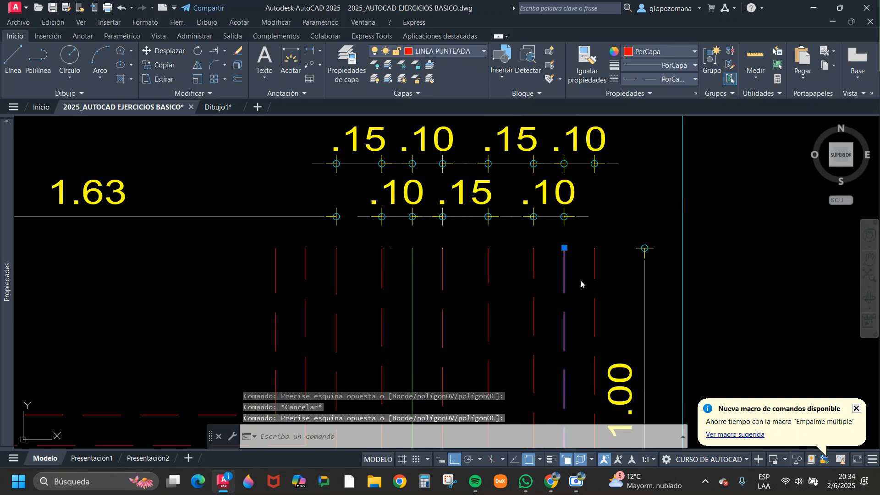
{"action": "key", "text": "Escape"}
{"action": "left_click", "coordinate": [603, 257]}
{"action": "left_click", "coordinate": [587, 284]}
{"action": "scroll", "coordinate": [580, 225], "scroll_direction": "down", "scroll_amount": 2}
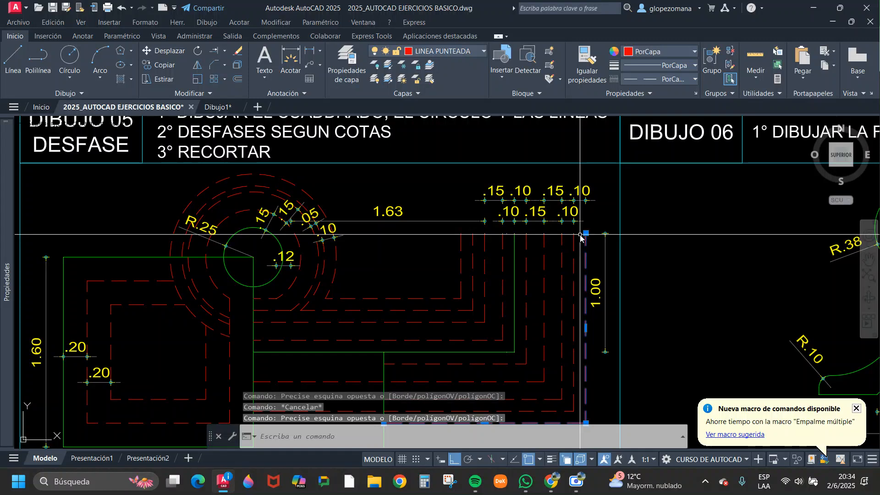
{"action": "scroll", "coordinate": [580, 236], "scroll_direction": "down", "scroll_amount": 2}
{"action": "key", "text": "Escape"}
Offset the green L-shaped polyline 0.10 outward, onto the first red dashed line below it.
{"action": "scroll", "coordinate": [496, 350], "scroll_direction": "up", "scroll_amount": 4}
{"action": "middle_click_drag", "start_coordinate": [493, 349], "coordinate": [493, 329]}
{"action": "left_click", "coordinate": [553, 278]}
{"action": "left_click", "coordinate": [550, 272]}
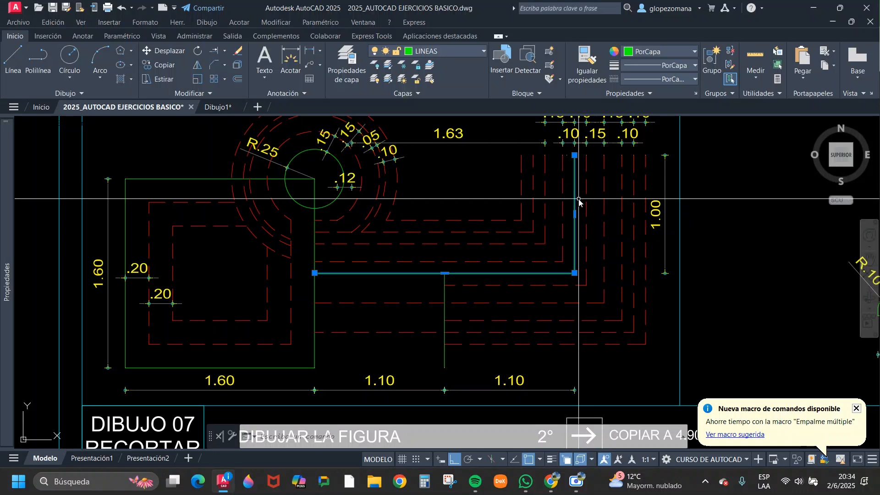
{"action": "middle_click_drag", "start_coordinate": [592, 215], "coordinate": [537, 261]}
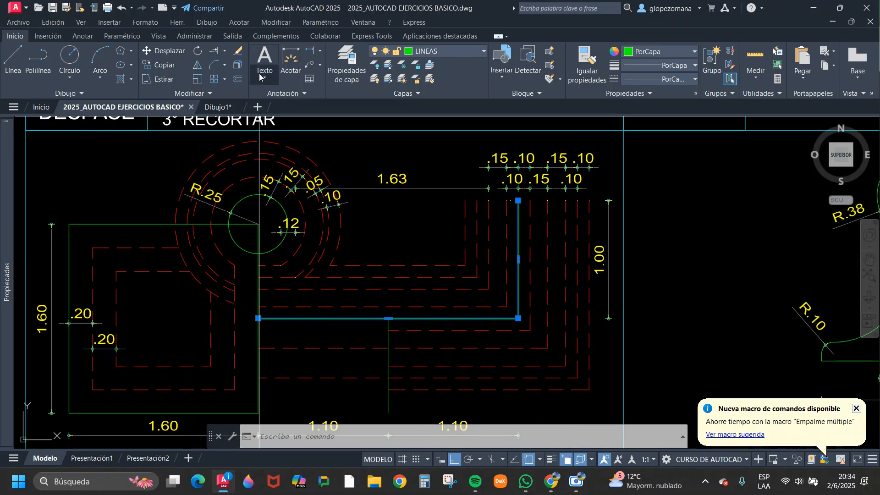
{"action": "key", "text": "Escape"}
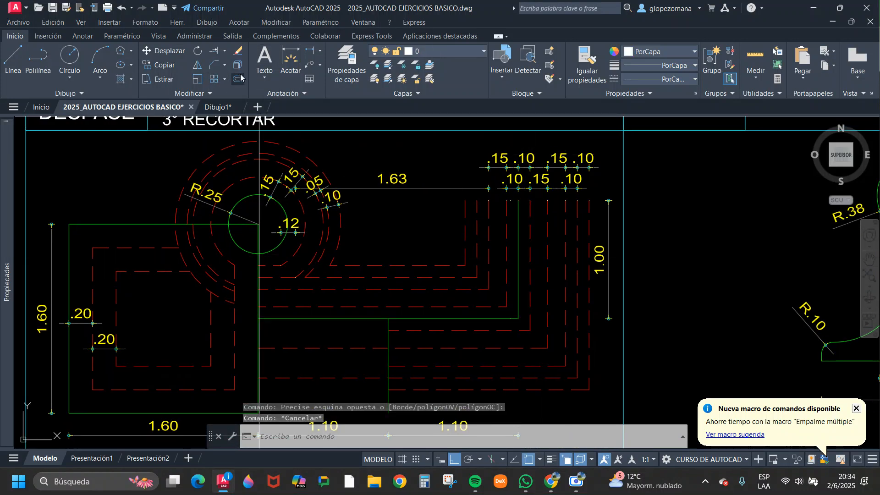
{"action": "left_click", "coordinate": [238, 79]}
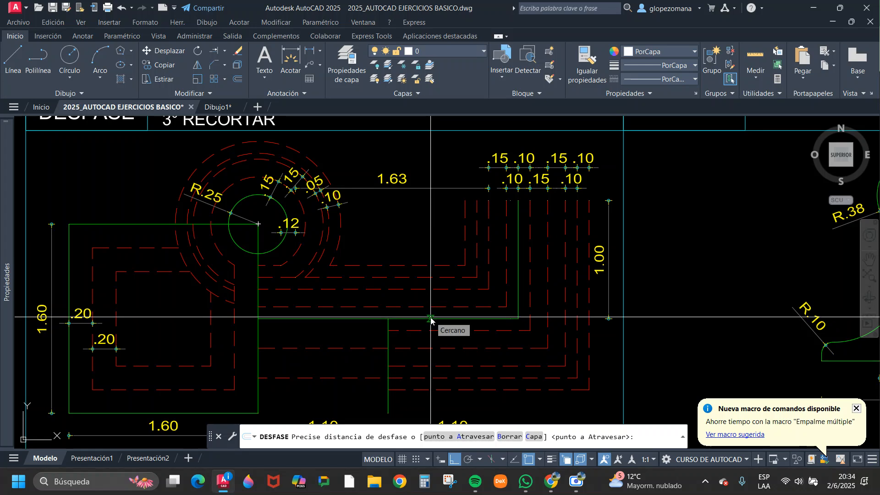
{"action": "type", "text": ".1"}
{"action": "key", "text": "Return"}
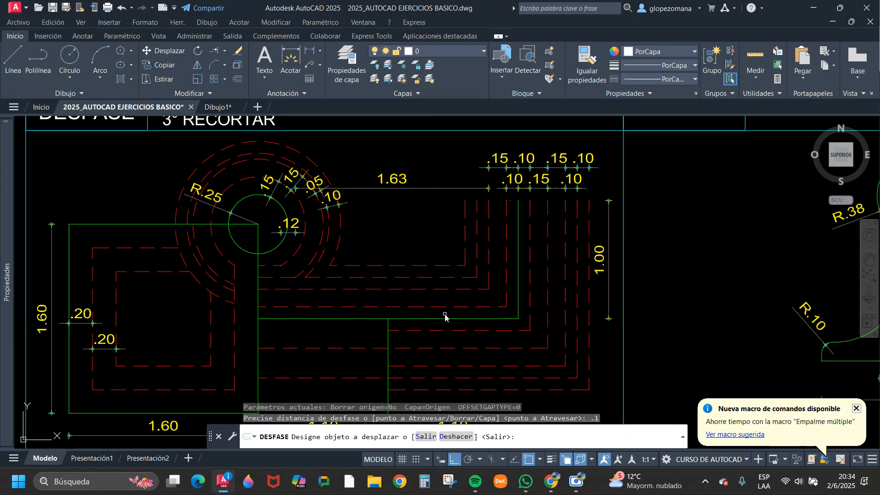
{"action": "left_click", "coordinate": [445, 319]}
{"action": "middle_click_drag", "start_coordinate": [447, 350], "coordinate": [507, 261]}
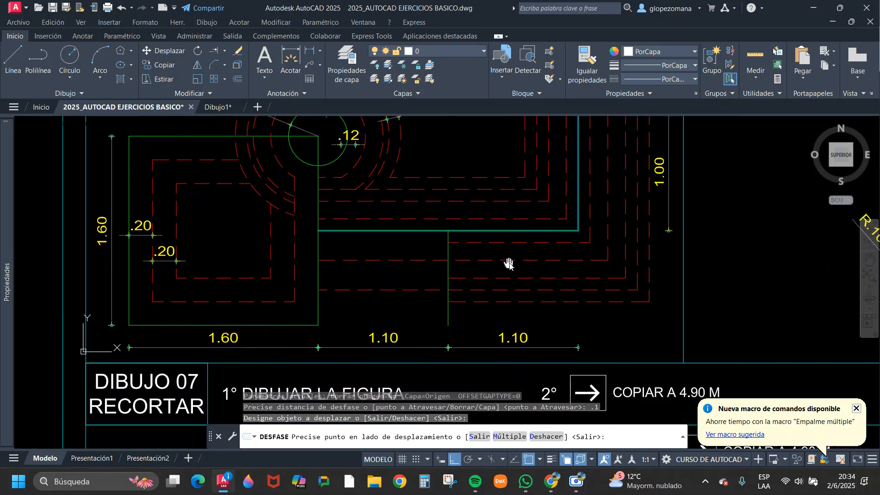
{"action": "left_click", "coordinate": [586, 331]}
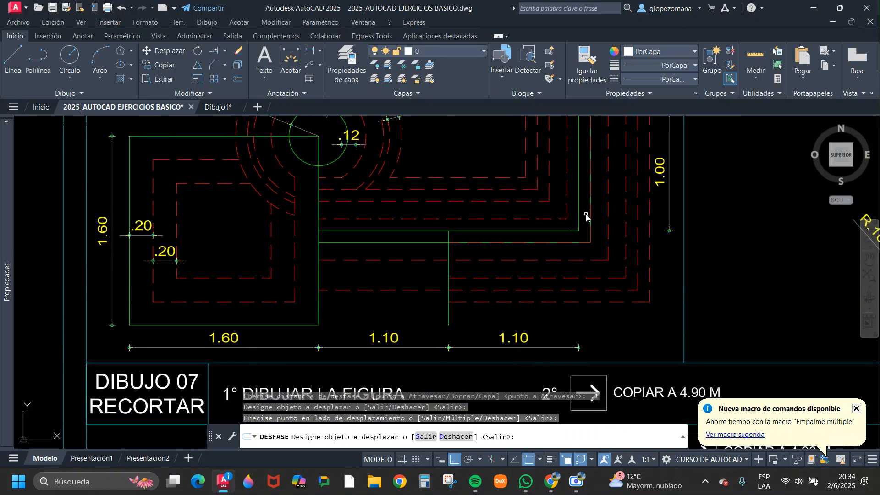
{"action": "key", "text": "Return"}
Trim the part of the new offset polyline between the square and the short vertical line.
{"action": "left_click", "coordinate": [418, 238]}
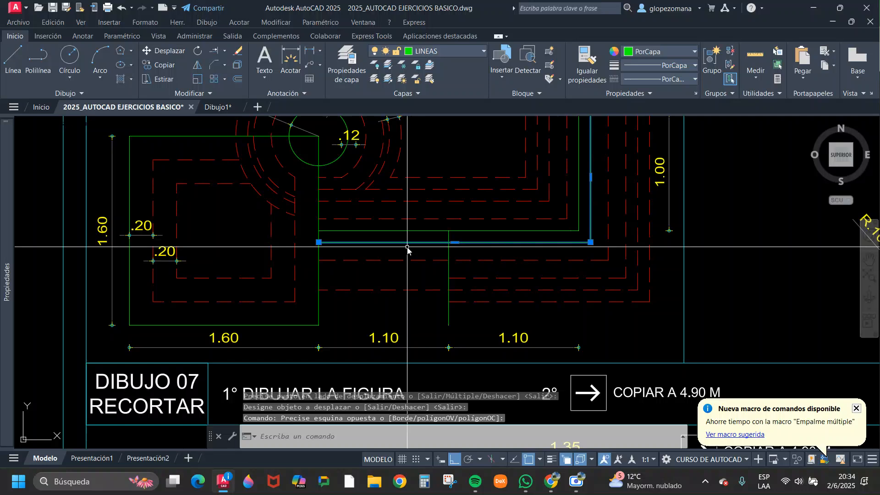
{"action": "key", "text": "Escape"}
{"action": "type", "text": "tr"}
{"action": "key", "text": "Return"}
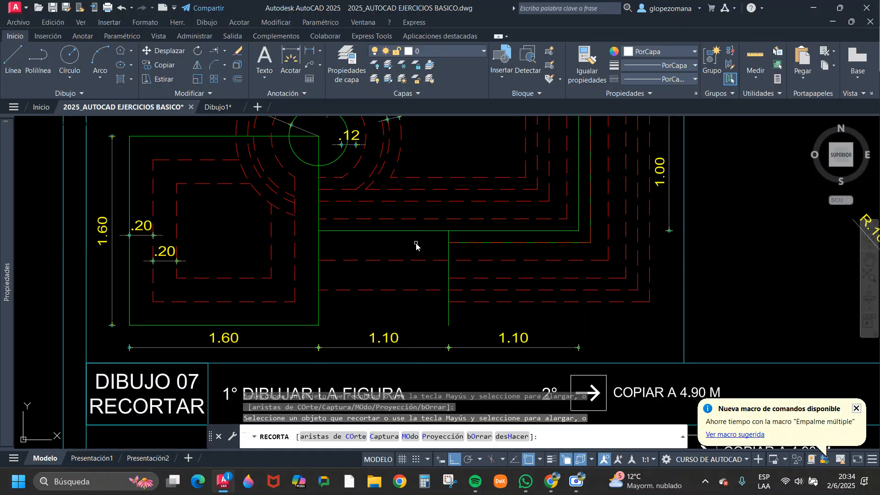
Delete the red dashed polyline that overlaps the trimmed green offset.
{"action": "scroll", "coordinate": [457, 237], "scroll_direction": "up", "scroll_amount": 4}
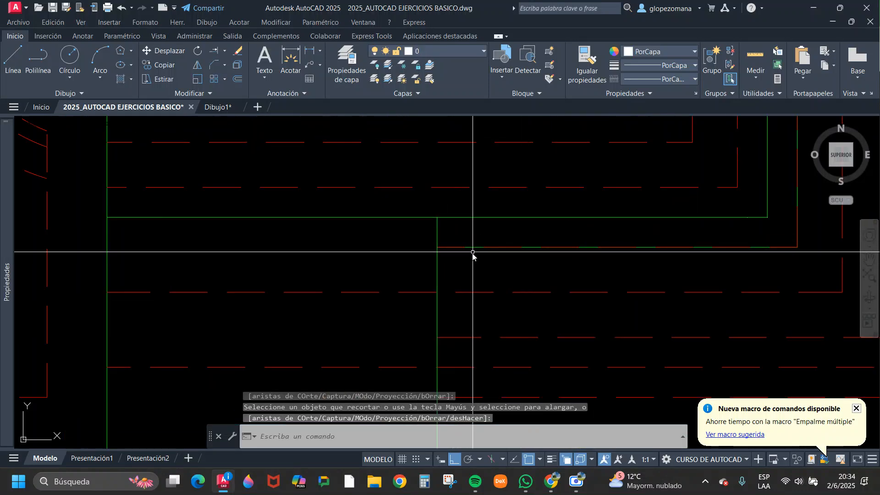
{"action": "scroll", "coordinate": [438, 244], "scroll_direction": "down", "scroll_amount": 3}
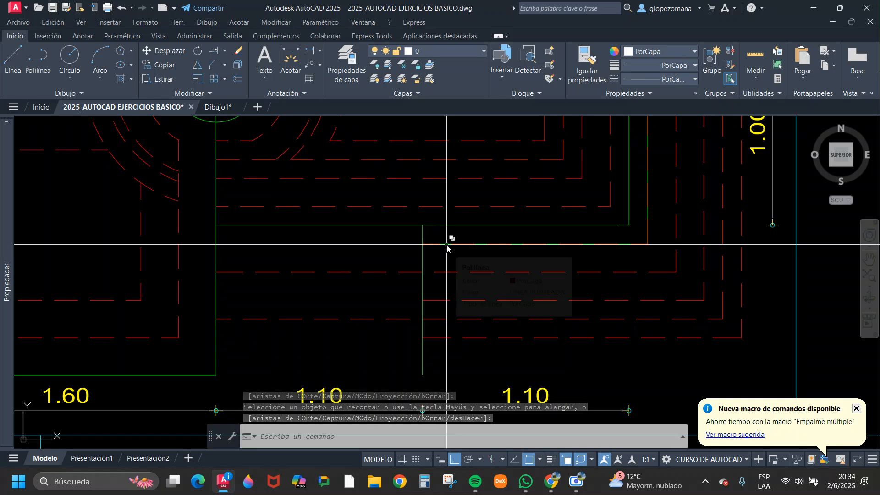
{"action": "left_click", "coordinate": [447, 244]}
{"action": "left_click", "coordinate": [499, 243]}
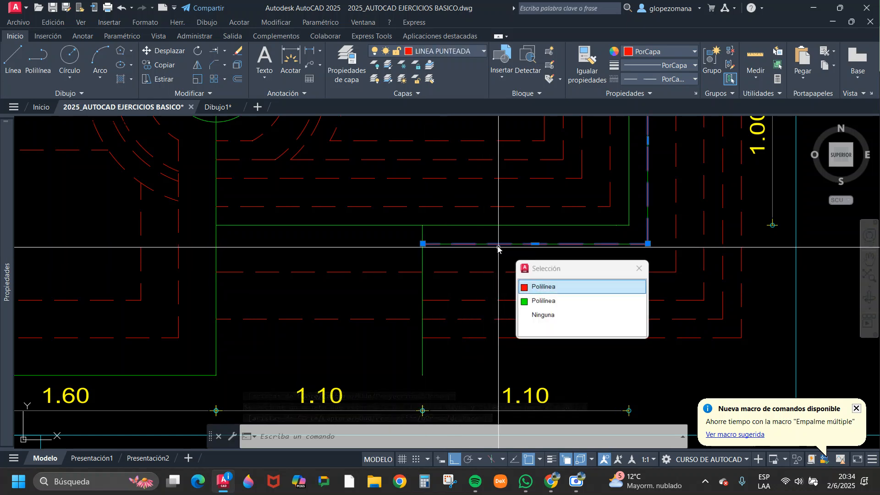
{"action": "key", "text": "Delete"}
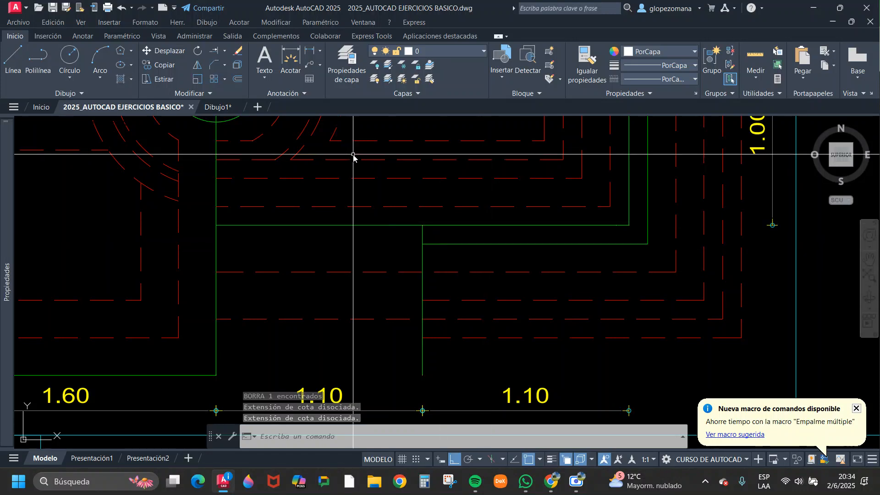
Undo the dashed line's deletion and the trim, and erase the green 0.10 offset polyline.
{"action": "left_click", "coordinate": [121, 7]}
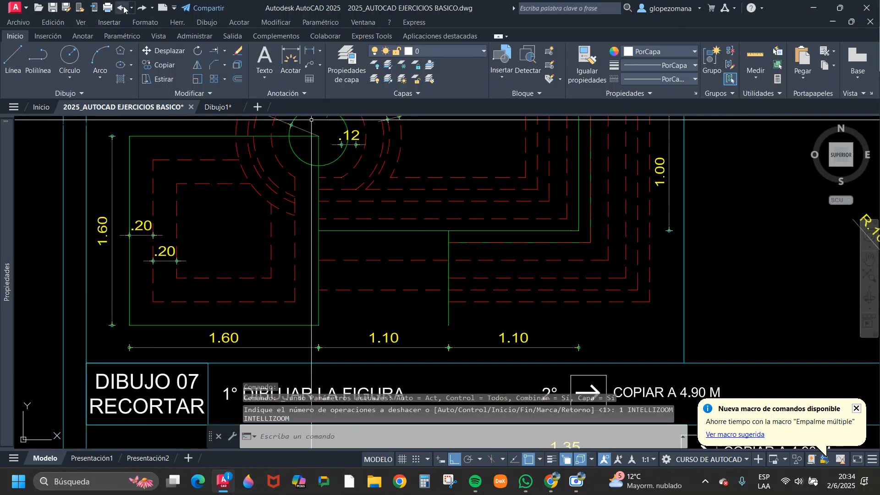
{"action": "key", "text": "Escape"}
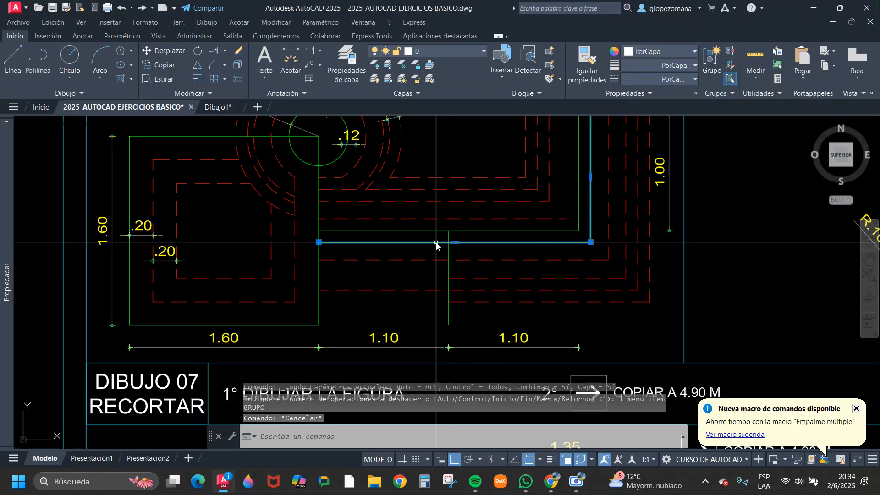
{"action": "type", "text": "e"}
{"action": "key", "text": "Return"}
Stretch the 1.63 dimension's origin beside the circle to the top end of the second vertical dashed line.
{"action": "mouse_move", "coordinate": [543, 348]}
{"action": "middle_mouse_down"}
{"action": "mouse_move", "coordinate": [503, 426]}
{"action": "mouse_move", "coordinate": [489, 480]}
{"action": "middle_mouse_up"}
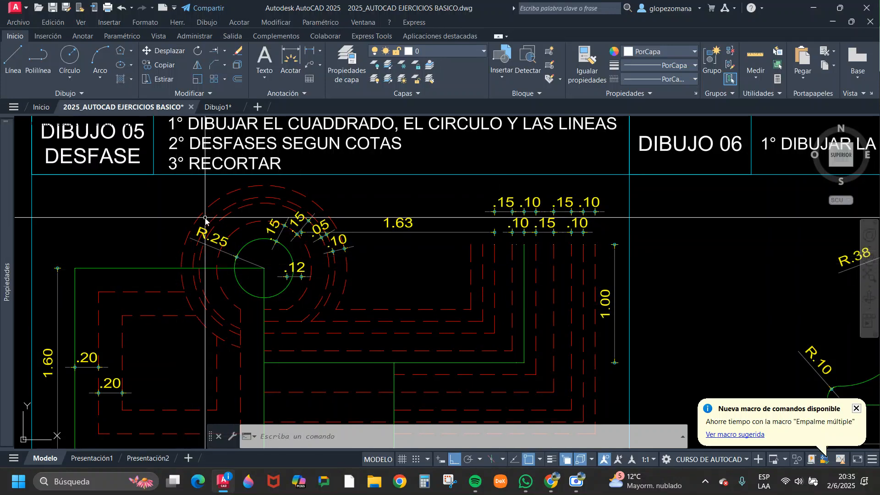
{"action": "middle_click_drag", "start_coordinate": [311, 267], "coordinate": [408, 237]}
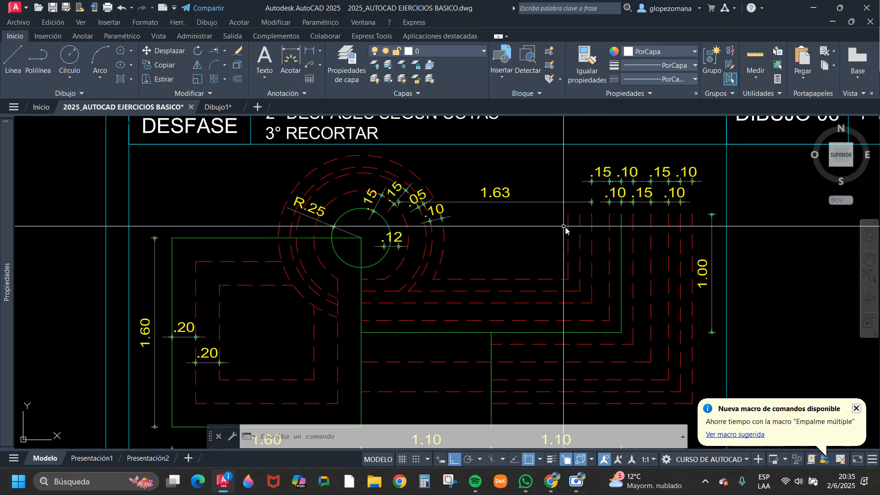
{"action": "left_click", "coordinate": [500, 200]}
{"action": "left_click", "coordinate": [445, 246]}
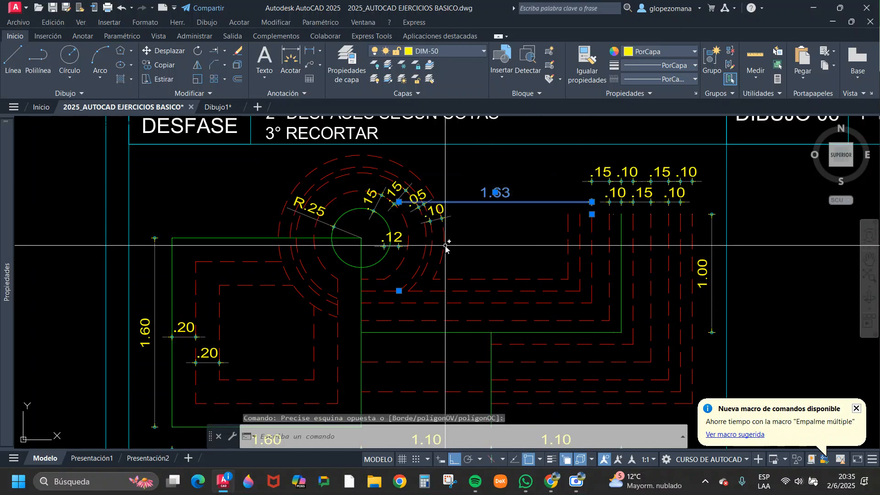
{"action": "left_click", "coordinate": [399, 291]}
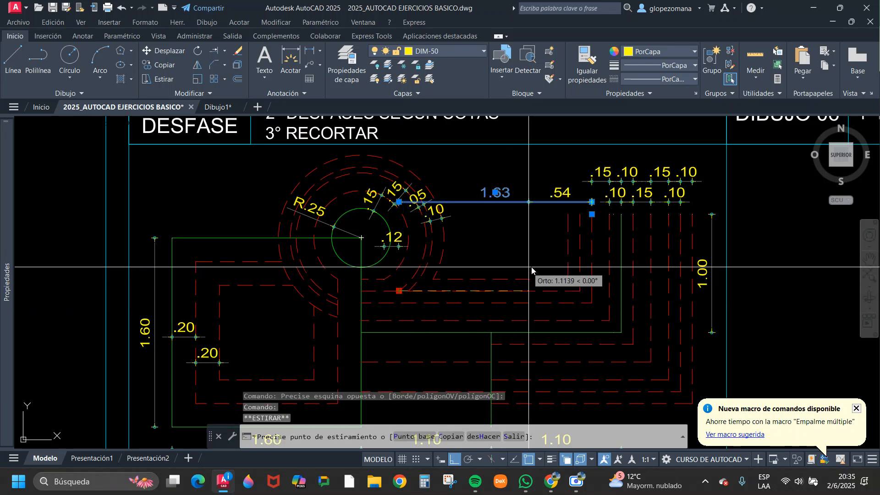
{"action": "left_click", "coordinate": [582, 219]}
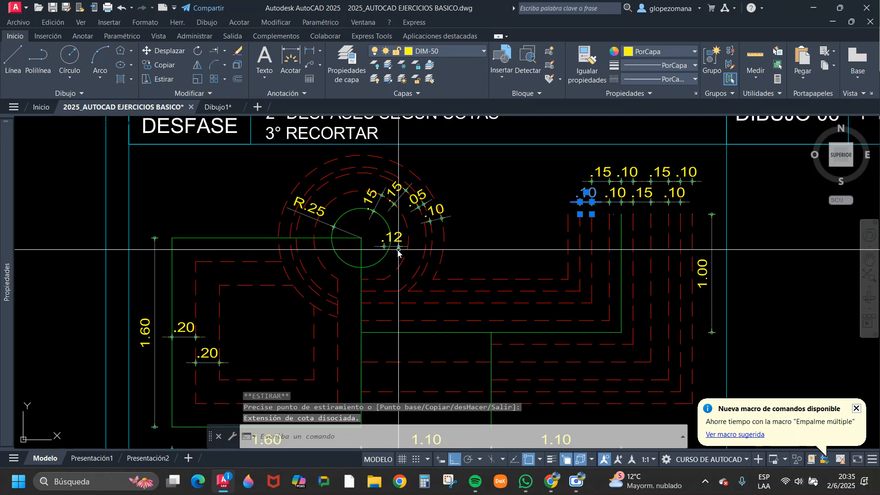
Erase the .12 dimension beside the circle together with the stretched dimension above the dashed lines.
{"action": "scroll", "coordinate": [398, 252], "scroll_direction": "up", "scroll_amount": 2}
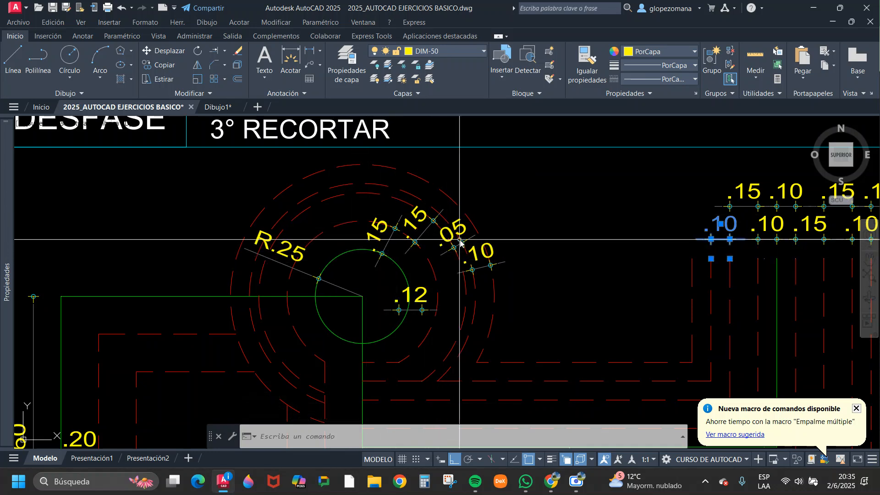
{"action": "middle_click_drag", "start_coordinate": [476, 292], "coordinate": [518, 230]}
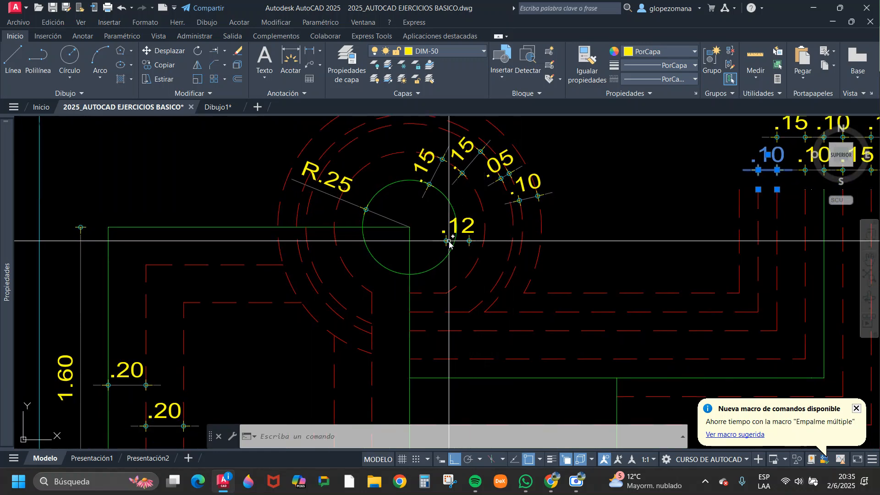
{"action": "left_click", "coordinate": [459, 231]}
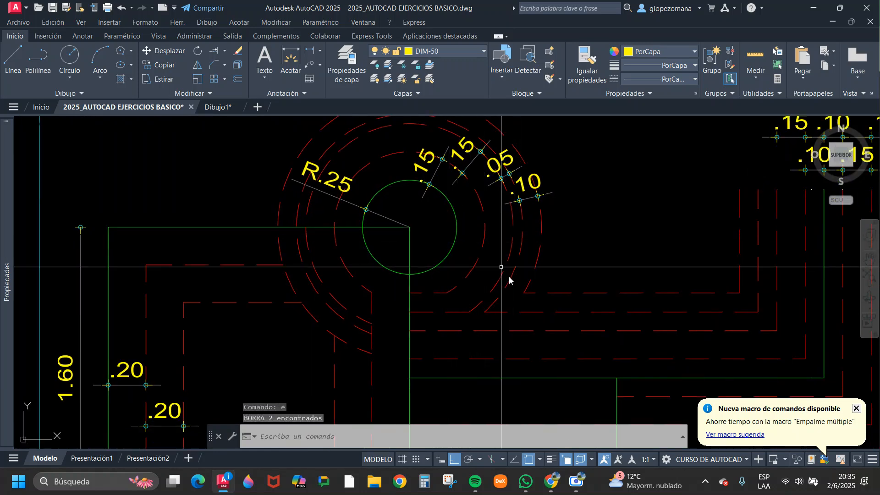
Select the outermost dashed offset line and outermost dashed circle in Dibujo 05 to examine where they meet and end.
{"action": "middle_click_drag", "start_coordinate": [571, 297], "coordinate": [497, 306]}
{"action": "key", "text": "Escape"}
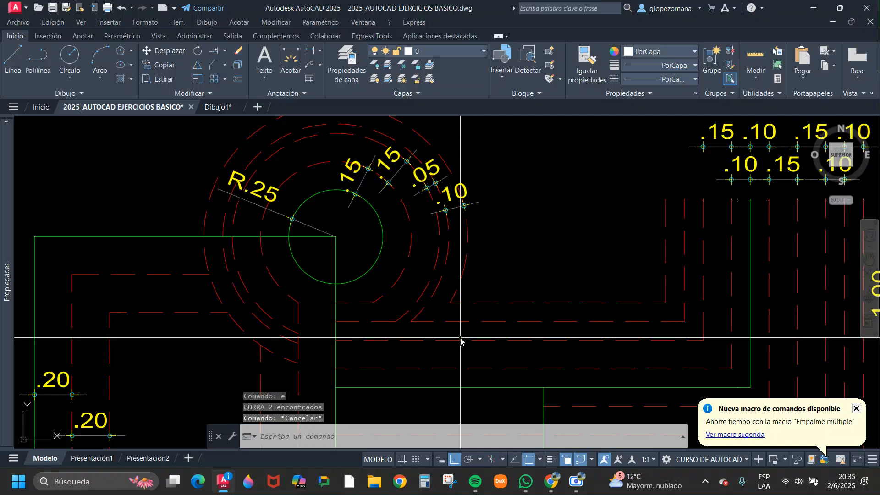
{"action": "left_click", "coordinate": [673, 244]}
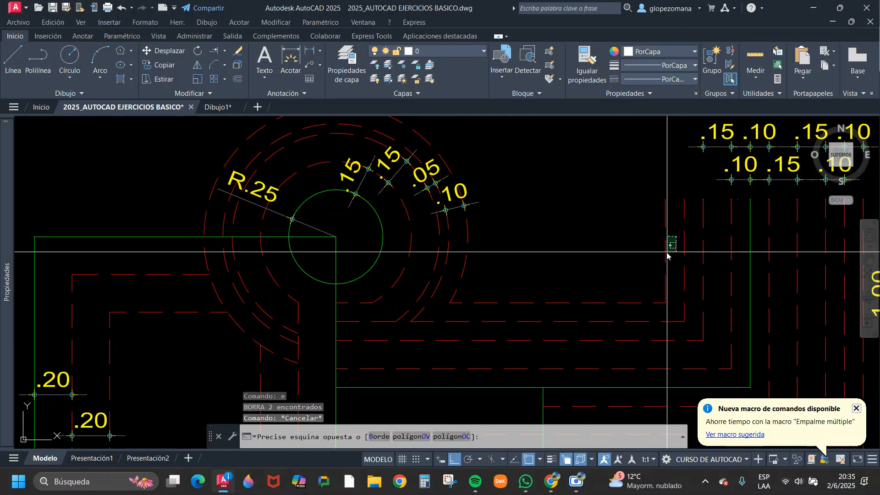
{"action": "left_click", "coordinate": [598, 311]}
{"action": "left_click", "coordinate": [482, 291]}
{"action": "left_click", "coordinate": [447, 267]}
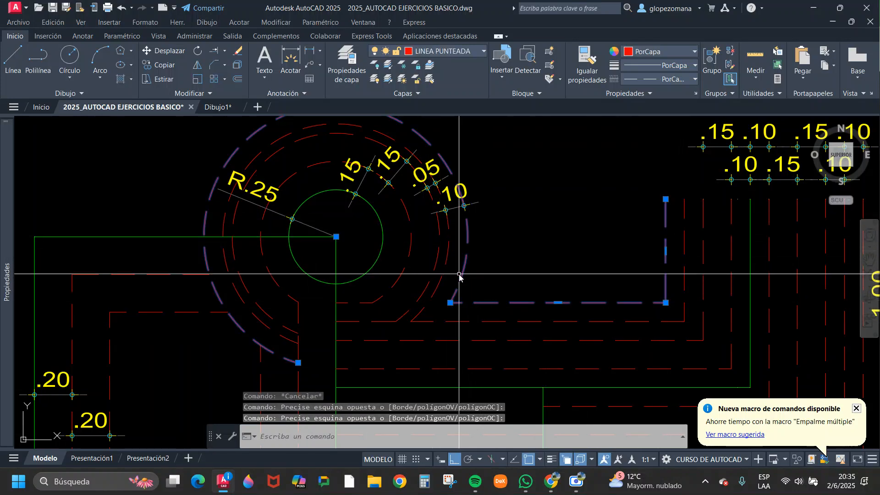
{"action": "middle_click_drag", "start_coordinate": [275, 304], "coordinate": [328, 223]}
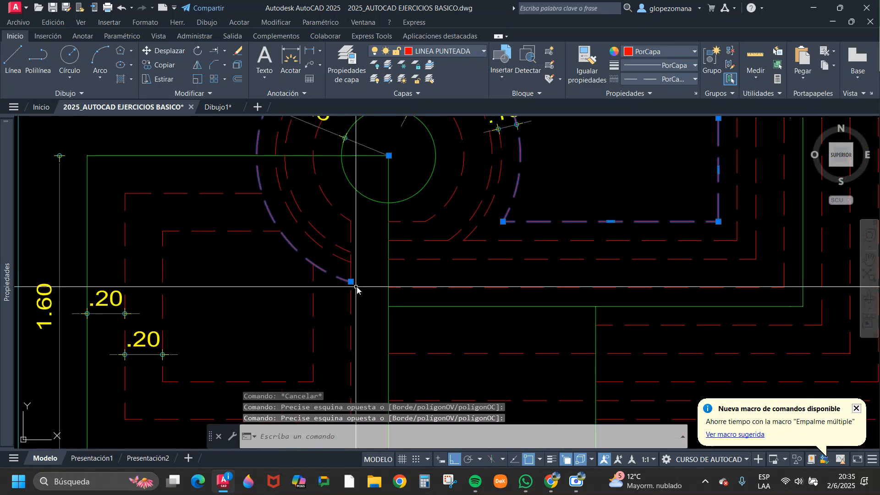
{"action": "key", "text": "Escape"}
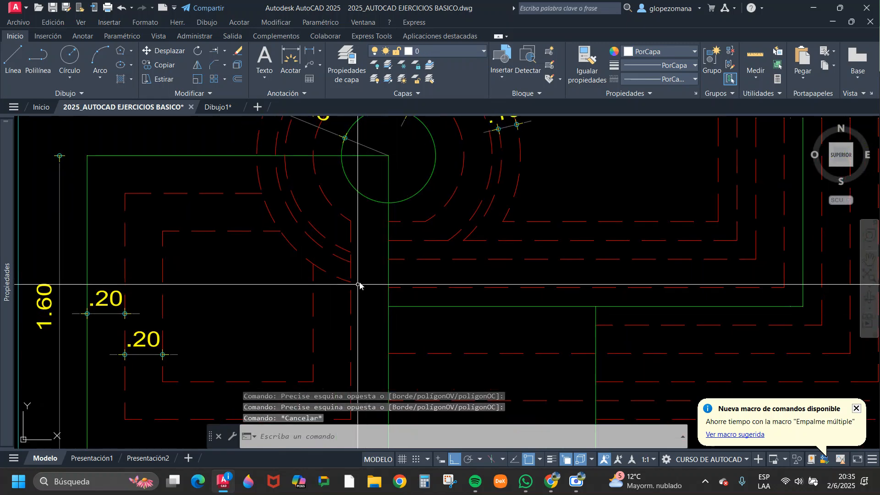
Highlight the green square and its two dashed 0.20 offsets in Dibujo 05 to examine how they are trimmed at the circles.
{"action": "scroll", "coordinate": [411, 259], "scroll_direction": "down", "scroll_amount": 1}
{"action": "left_click", "coordinate": [281, 188]}
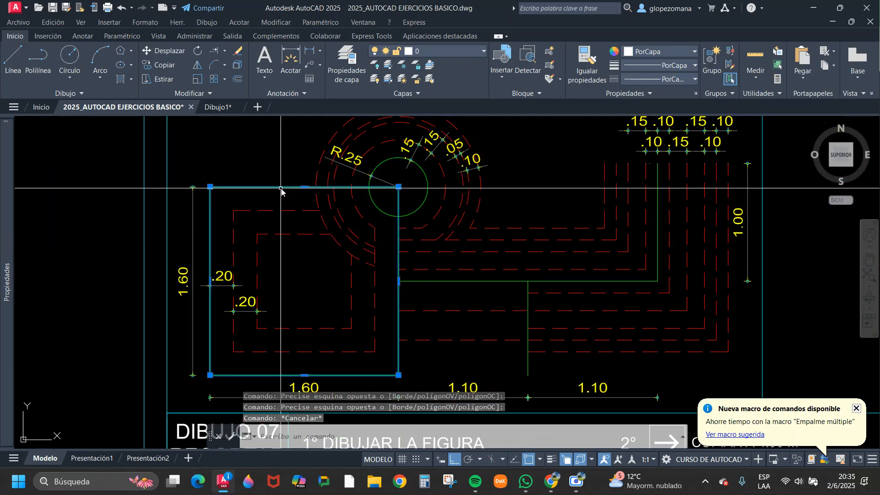
{"action": "key", "text": "Escape"}
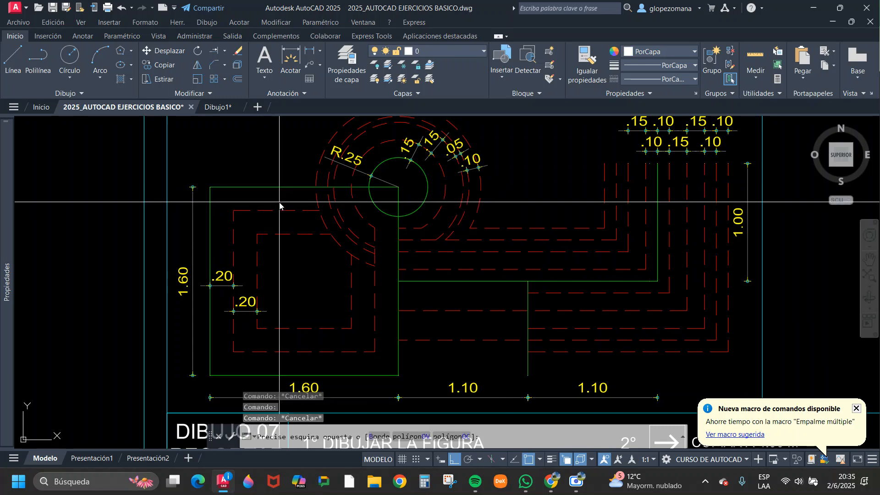
{"action": "left_click", "coordinate": [279, 204]}
{"action": "left_click", "coordinate": [262, 216]}
{"action": "scroll", "coordinate": [323, 198], "scroll_direction": "up", "scroll_amount": 2}
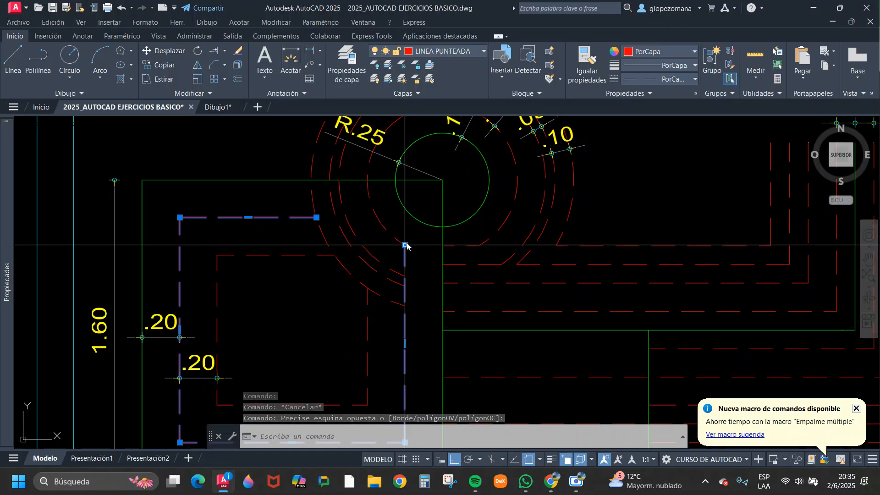
{"action": "key", "text": "Escape"}
{"action": "scroll", "coordinate": [324, 241], "scroll_direction": "down", "scroll_amount": 2}
{"action": "middle_click_drag", "start_coordinate": [337, 268], "coordinate": [362, 227]}
{"action": "left_click", "coordinate": [314, 206]}
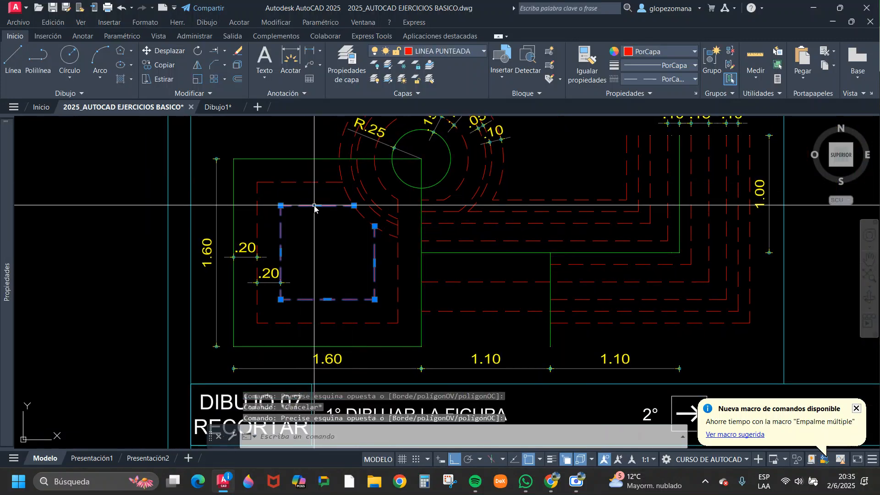
{"action": "scroll", "coordinate": [345, 204], "scroll_direction": "up", "scroll_amount": 3}
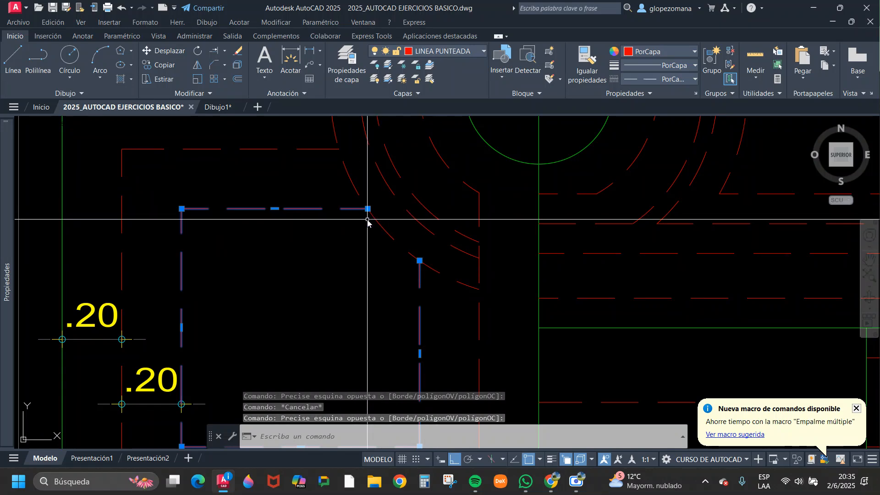
{"action": "key", "text": "Escape"}
{"action": "scroll", "coordinate": [397, 274], "scroll_direction": "down", "scroll_amount": 3}
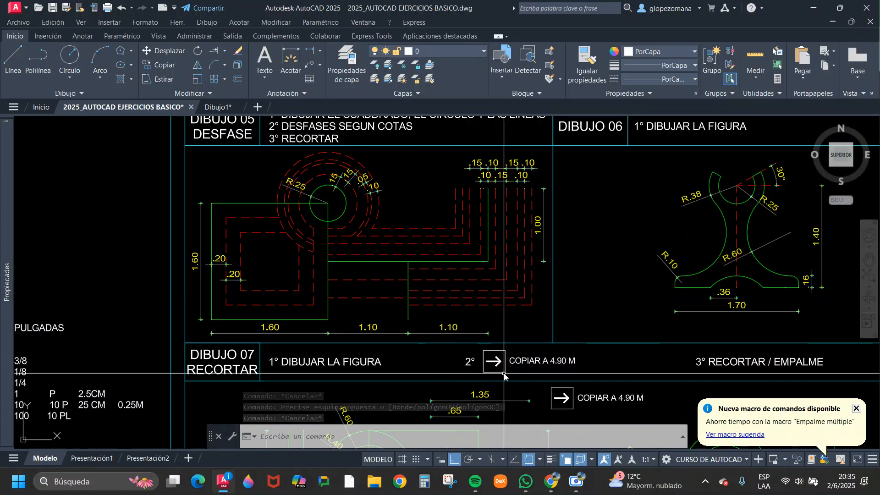
Examine the Dibujo 06 figure, highlighting its vertical dashed axis and checking the upper arcs and 30° opening.
{"action": "scroll", "coordinate": [524, 298], "scroll_direction": "down", "scroll_amount": 3}
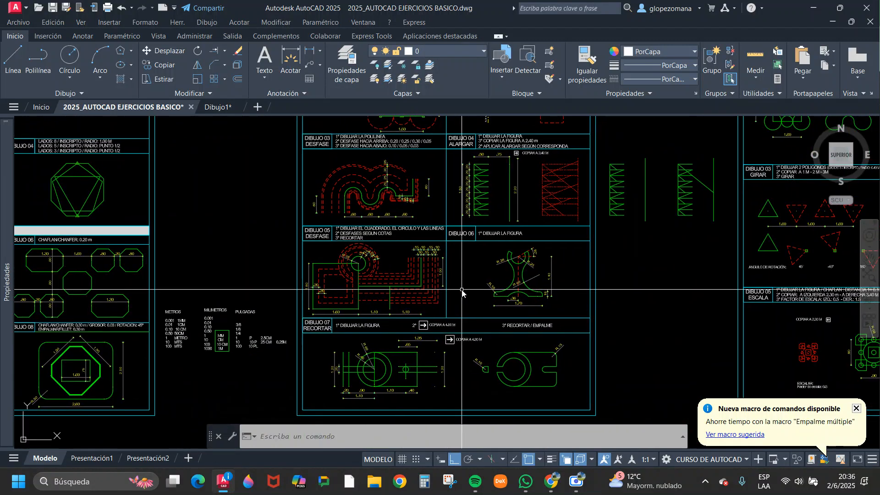
{"action": "scroll", "coordinate": [513, 262], "scroll_direction": "up", "scroll_amount": 4}
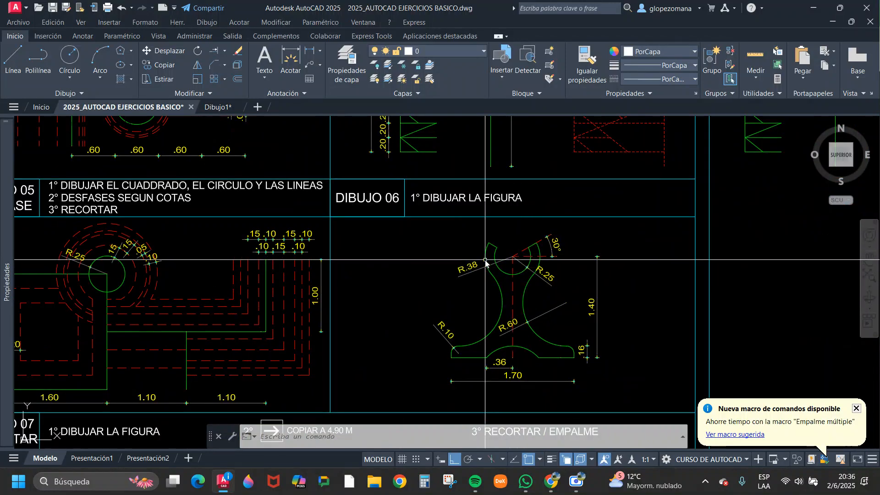
{"action": "scroll", "coordinate": [486, 261], "scroll_direction": "up", "scroll_amount": 2}
{"action": "scroll", "coordinate": [472, 246], "scroll_direction": "up", "scroll_amount": 3}
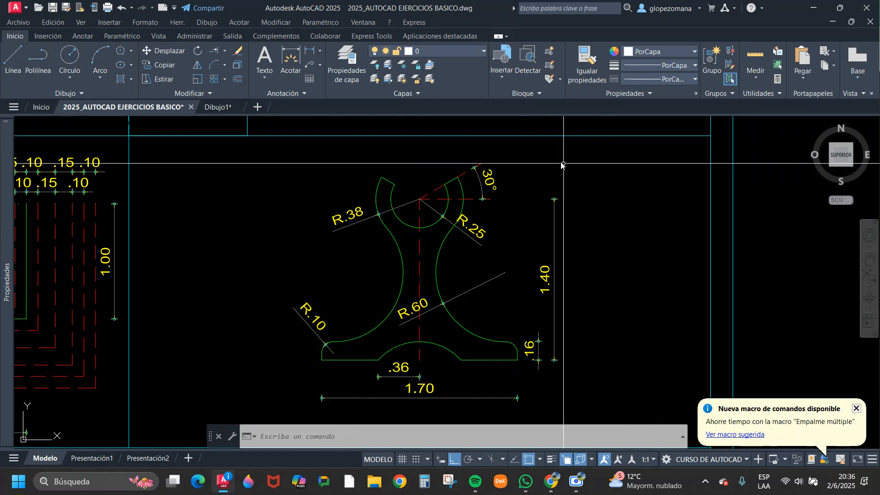
{"action": "scroll", "coordinate": [459, 339], "scroll_direction": "down", "scroll_amount": 2}
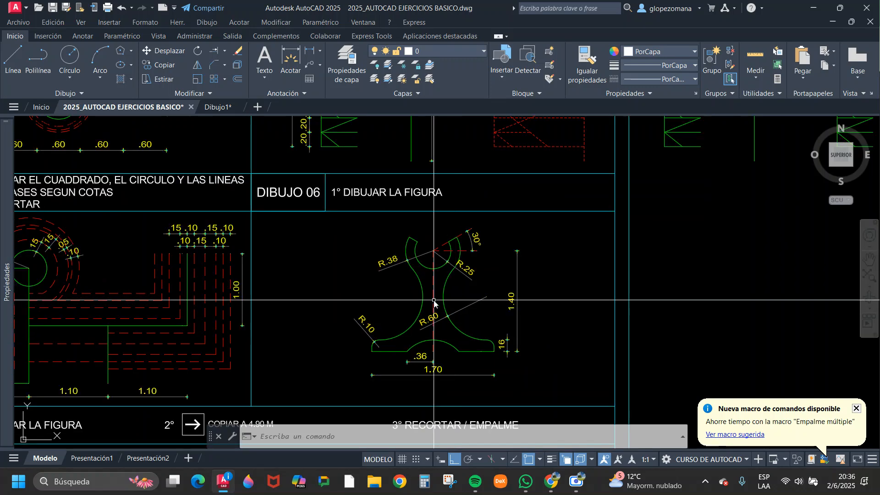
{"action": "left_click", "coordinate": [430, 289]}
{"action": "key", "text": "Escape"}
{"action": "left_click", "coordinate": [432, 288]}
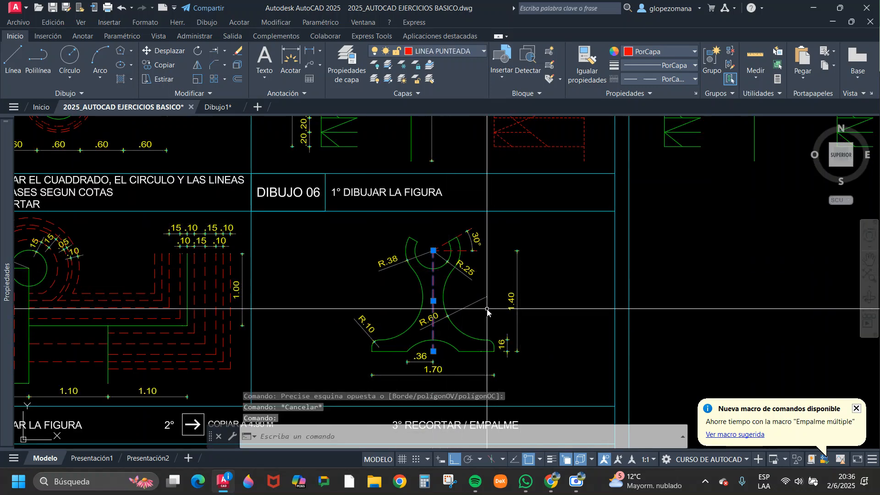
{"action": "scroll", "coordinate": [466, 263], "scroll_direction": "up", "scroll_amount": 2}
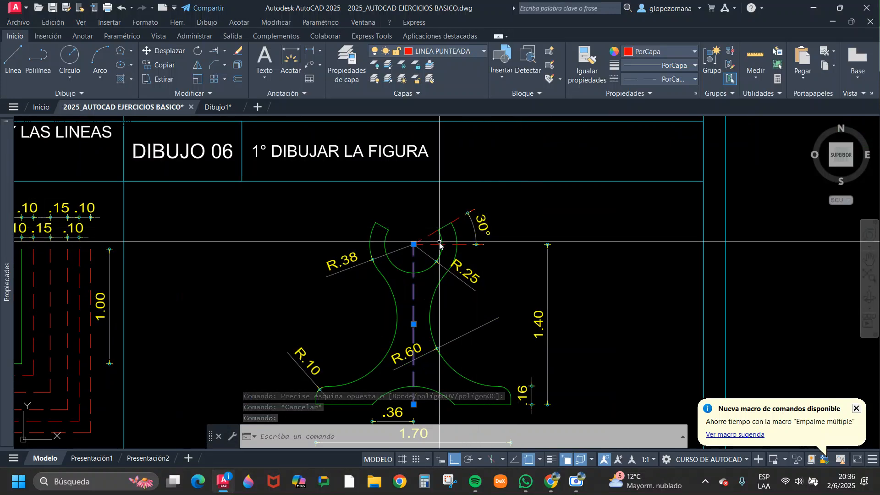
{"action": "scroll", "coordinate": [486, 234], "scroll_direction": "up", "scroll_amount": 2}
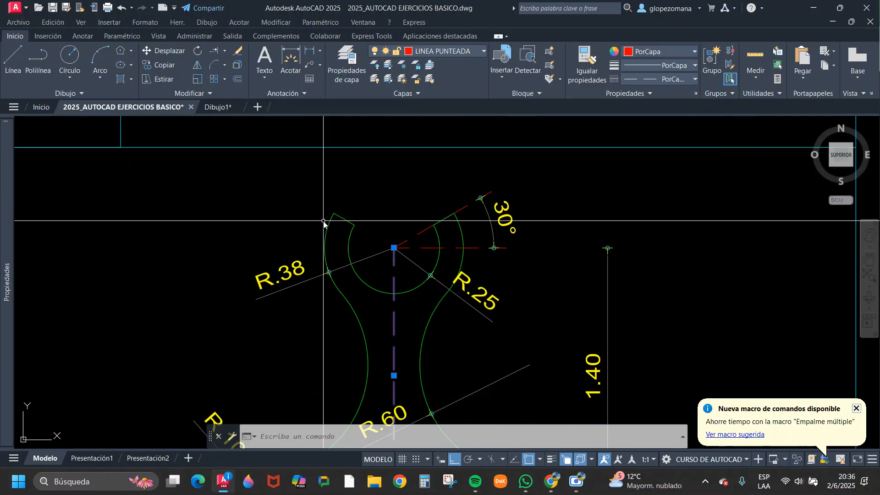
{"action": "scroll", "coordinate": [494, 206], "scroll_direction": "down", "scroll_amount": 2}
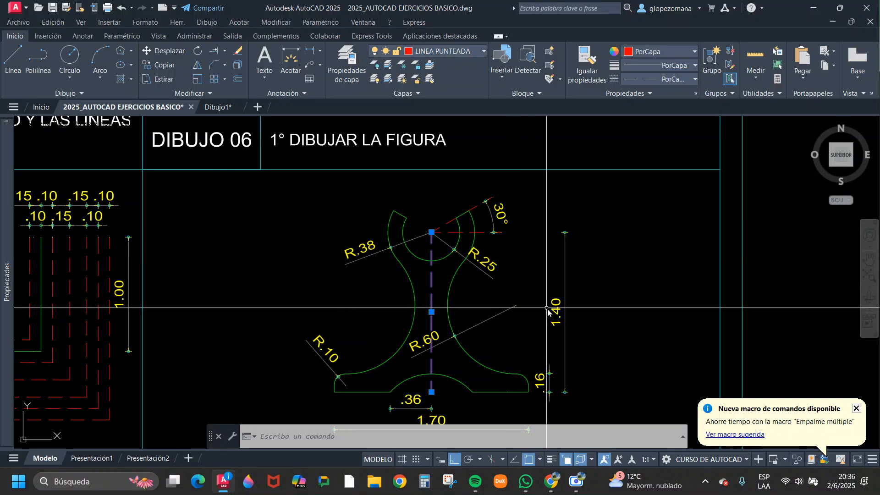
{"action": "middle_click_drag", "start_coordinate": [547, 309], "coordinate": [542, 260]}
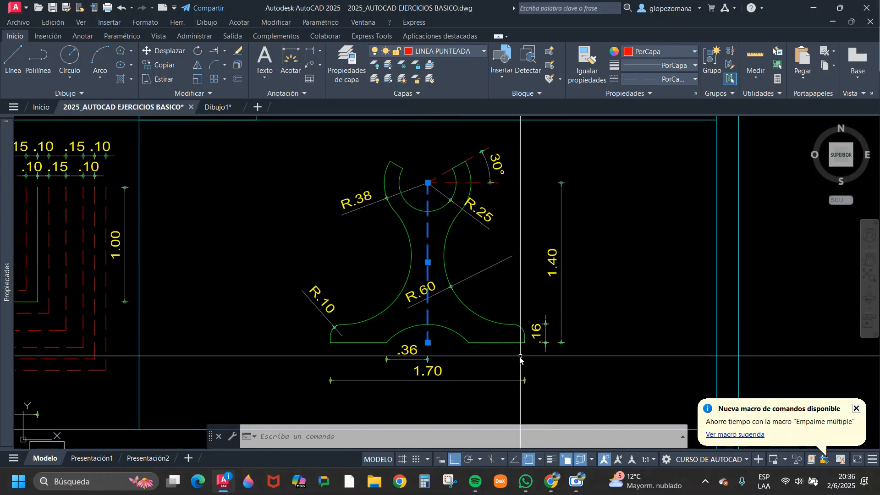
Review the base and overall dimensions of the Dibujo 06 figure within the Ejercicio N°1 sheet.
{"action": "scroll", "coordinate": [521, 357], "scroll_direction": "up", "scroll_amount": 2}
{"action": "scroll", "coordinate": [533, 359], "scroll_direction": "down", "scroll_amount": 2}
{"action": "scroll", "coordinate": [420, 375], "scroll_direction": "down", "scroll_amount": 5}
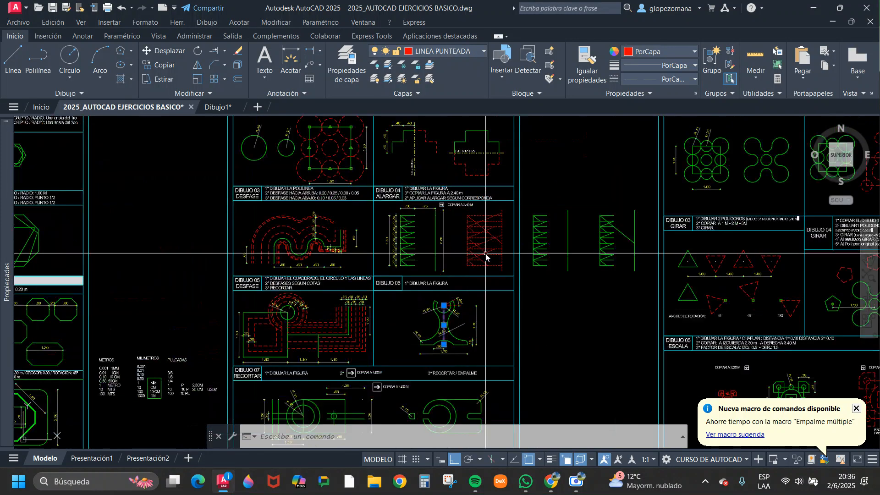
{"action": "scroll", "coordinate": [412, 284], "scroll_direction": "up", "scroll_amount": 5}
{"action": "scroll", "coordinate": [423, 263], "scroll_direction": "down", "scroll_amount": 3}
{"action": "scroll", "coordinate": [422, 265], "scroll_direction": "down", "scroll_amount": 2}
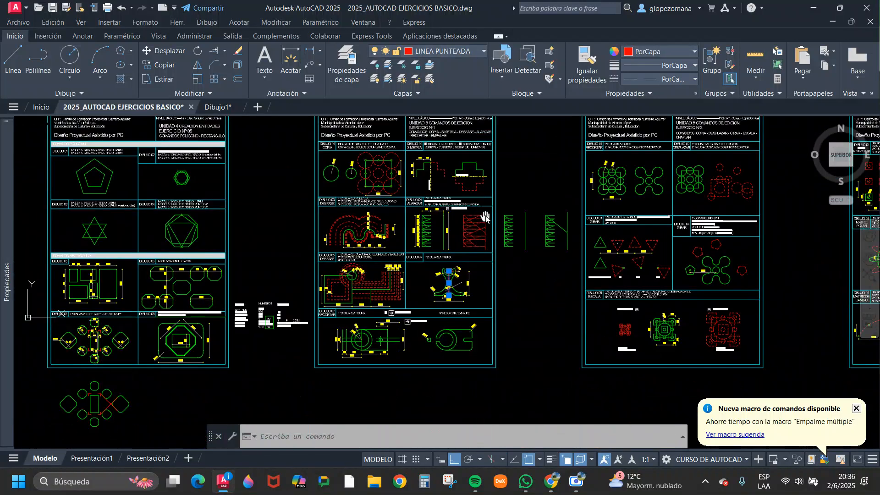
{"action": "scroll", "coordinate": [454, 257], "scroll_direction": "up", "scroll_amount": 6}
{"action": "key", "text": "Escape"}
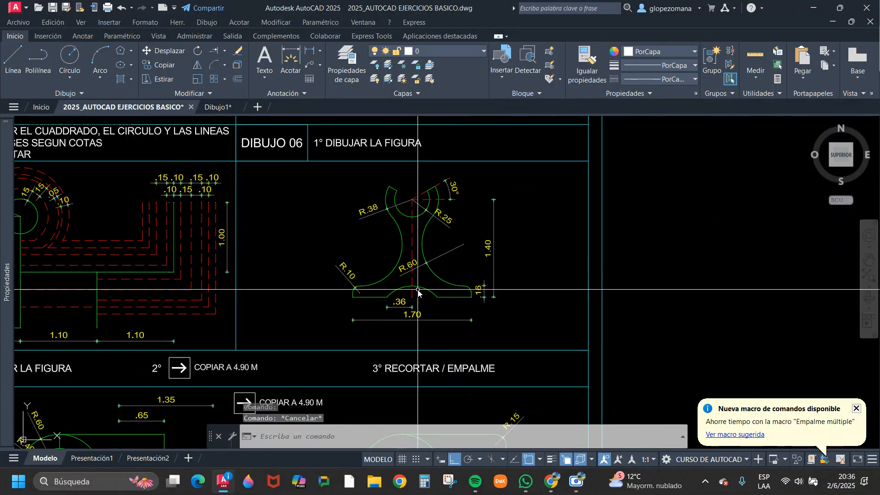
{"action": "scroll", "coordinate": [418, 292], "scroll_direction": "up", "scroll_amount": 2}
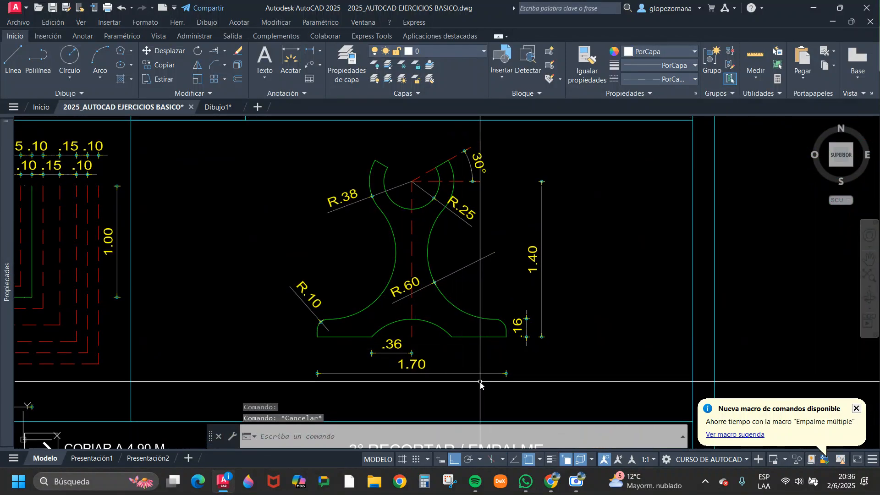
{"action": "scroll", "coordinate": [390, 343], "scroll_direction": "up", "scroll_amount": 2}
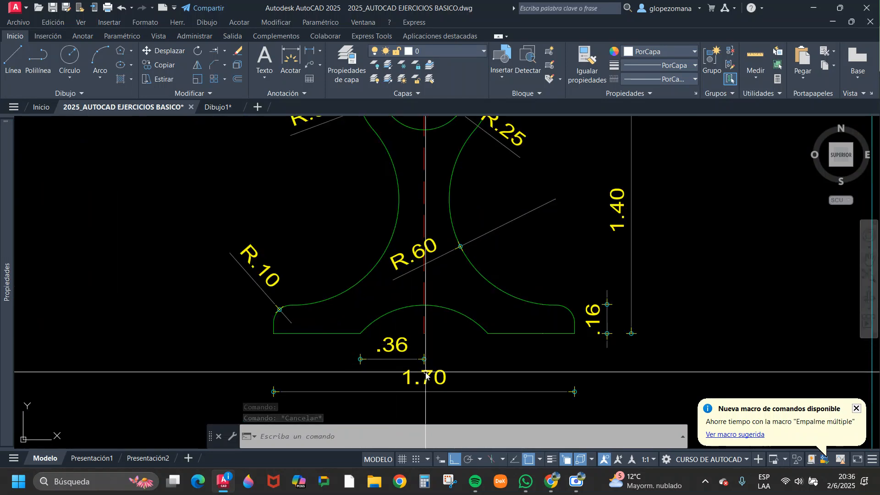
{"action": "scroll", "coordinate": [484, 291], "scroll_direction": "down", "scroll_amount": 2}
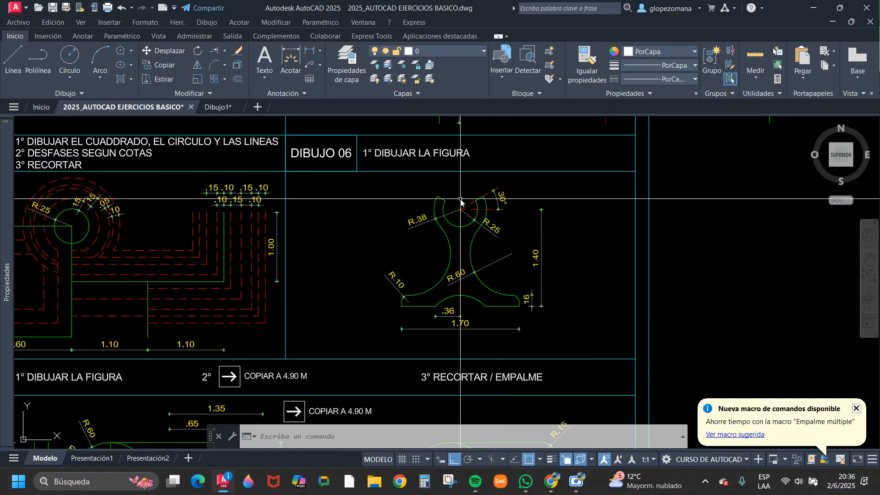
{"action": "scroll", "coordinate": [449, 206], "scroll_direction": "down", "scroll_amount": 2}
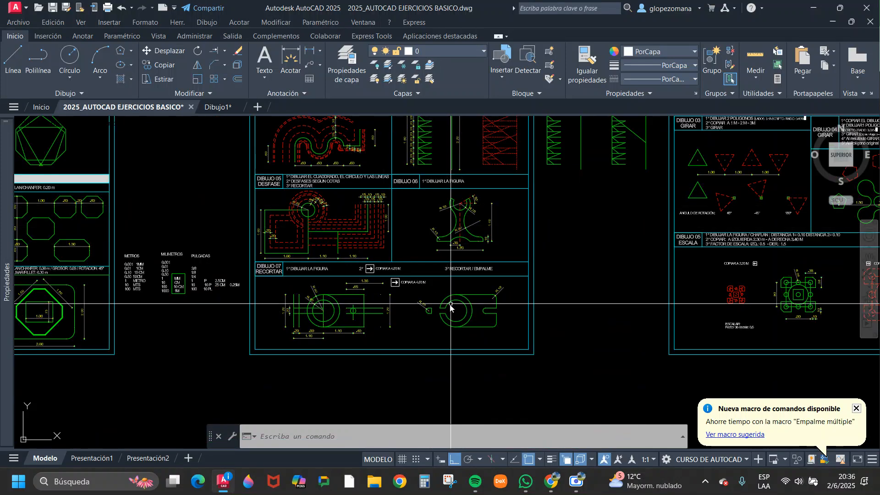
Examine Dibujo 07 Recortar, comparing the initial dimensioned figure, the 4.90 m copy instruction, and the trimmed and filleted result.
{"action": "scroll", "coordinate": [317, 294], "scroll_direction": "up", "scroll_amount": 2}
{"action": "middle_click_drag", "start_coordinate": [382, 303], "coordinate": [355, 310]}
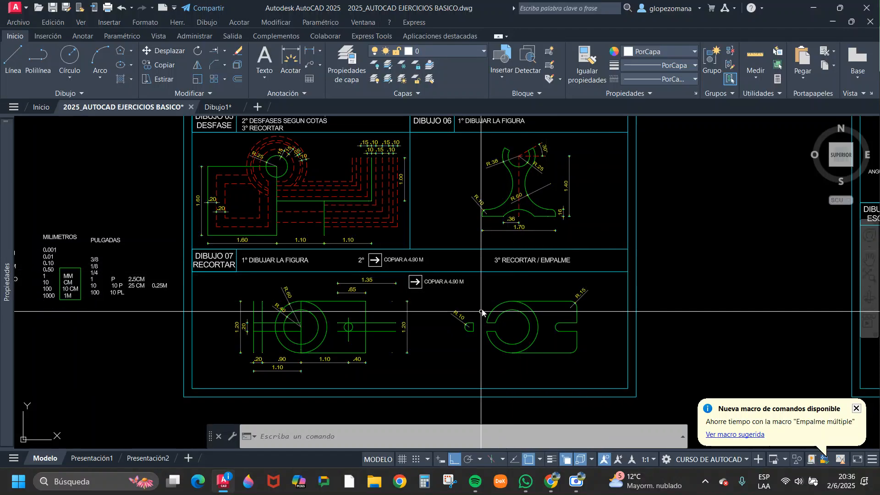
{"action": "scroll", "coordinate": [482, 312], "scroll_direction": "down", "scroll_amount": 4}
{"action": "middle_click_drag", "start_coordinate": [608, 311], "coordinate": [331, 358]}
{"action": "middle_click_drag", "start_coordinate": [170, 356], "coordinate": [471, 275]}
{"action": "scroll", "coordinate": [471, 275], "scroll_direction": "up", "scroll_amount": 4}
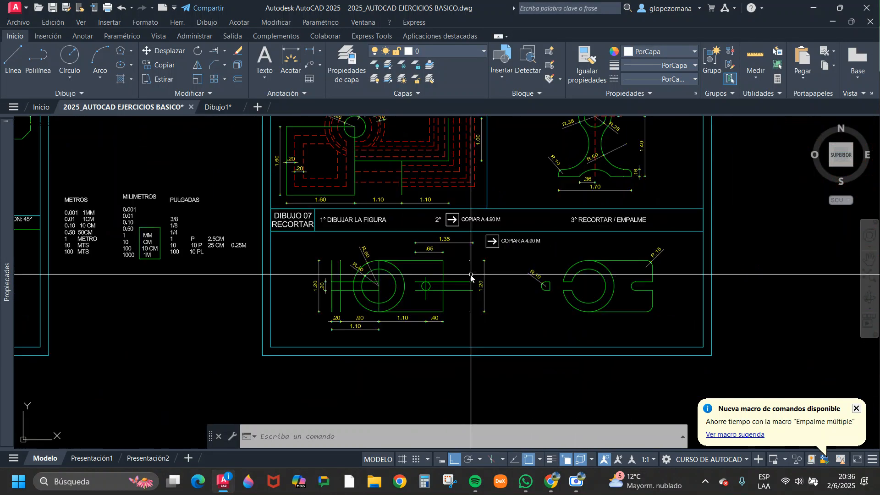
{"action": "key", "text": "Escape"}
{"action": "key", "text": "Escape"}
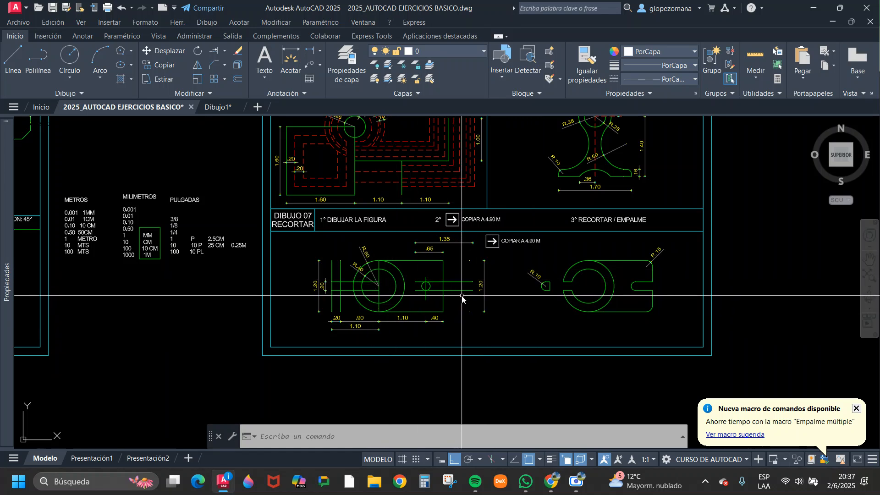
{"action": "scroll", "coordinate": [528, 275], "scroll_direction": "up", "scroll_amount": 3}
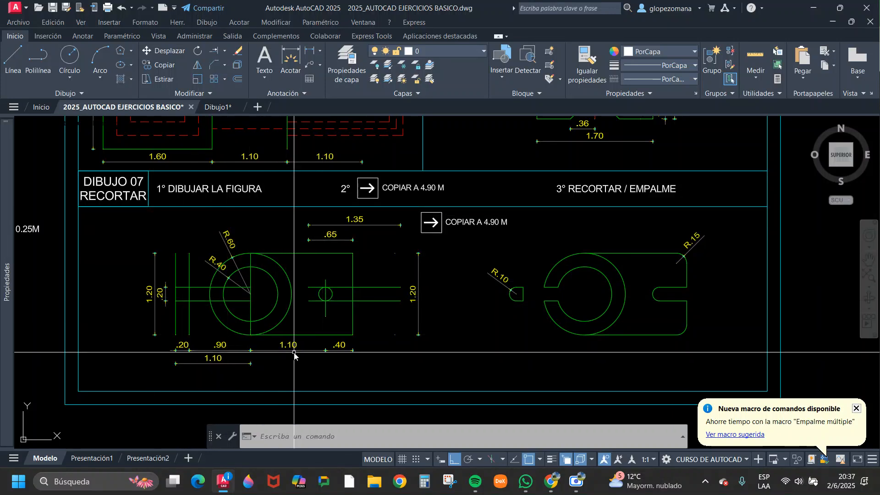
{"action": "scroll", "coordinate": [405, 197], "scroll_direction": "up", "scroll_amount": 2}
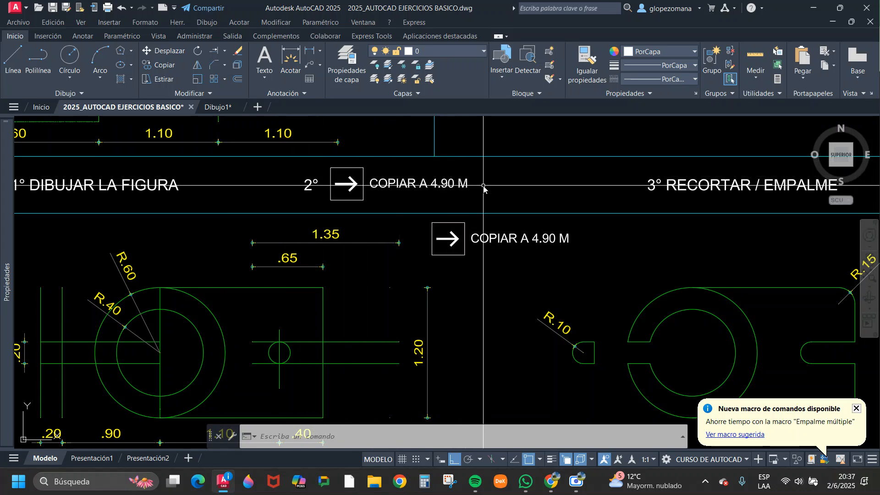
{"action": "middle_click_drag", "start_coordinate": [443, 216], "coordinate": [325, 150]}
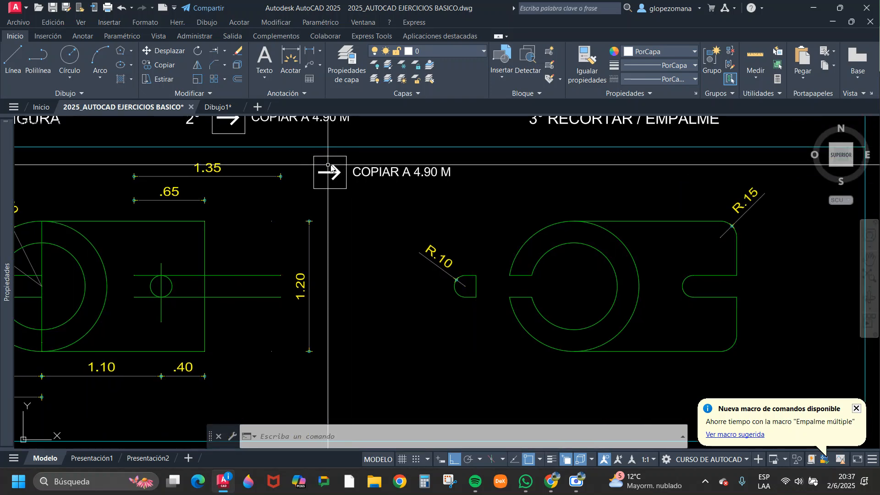
{"action": "middle_click_drag", "start_coordinate": [445, 206], "coordinate": [425, 223]}
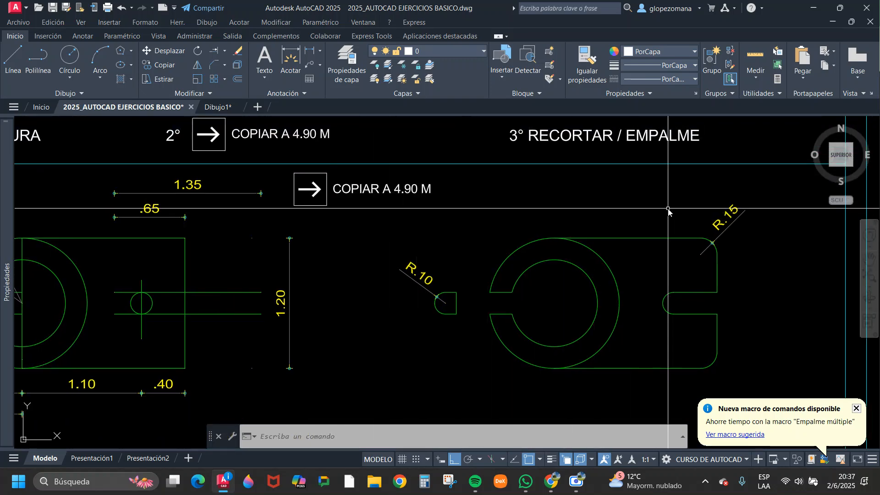
{"action": "middle_click_drag", "start_coordinate": [655, 238], "coordinate": [590, 222]}
{"action": "scroll", "coordinate": [638, 228], "scroll_direction": "down", "scroll_amount": 3}
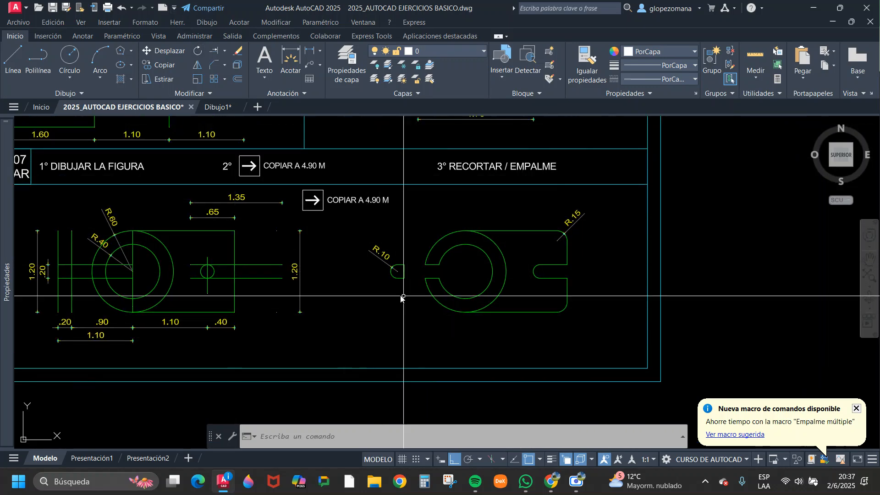
Copy the initial Dibujo 07 figure into the empty space directly below the exercise sheet.
{"action": "middle_click_drag", "start_coordinate": [360, 276], "coordinate": [573, 248]}
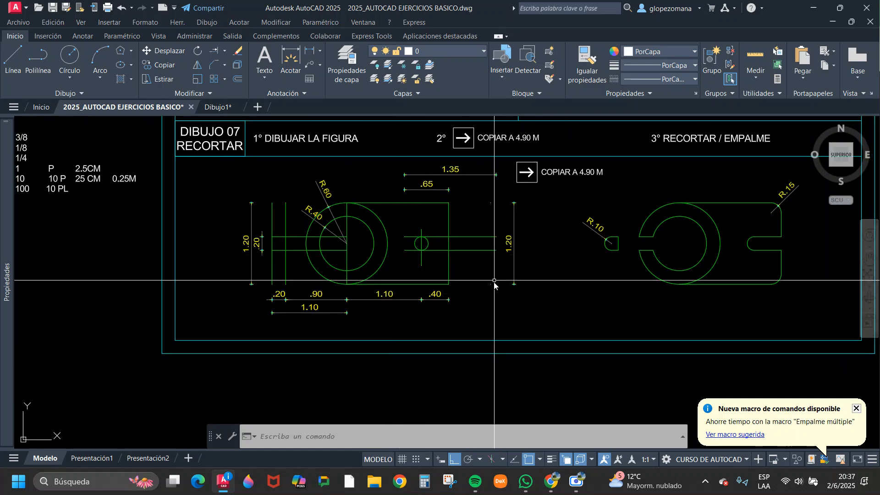
{"action": "left_click", "coordinate": [263, 193]}
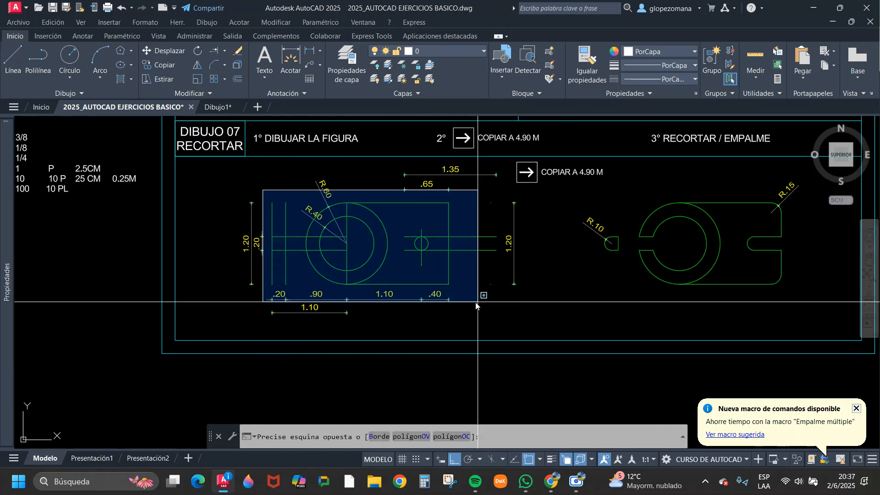
{"action": "left_click", "coordinate": [505, 290]}
{"action": "type", "text": "co"}
{"action": "key", "text": "space"}
{"action": "left_click", "coordinate": [428, 220]}
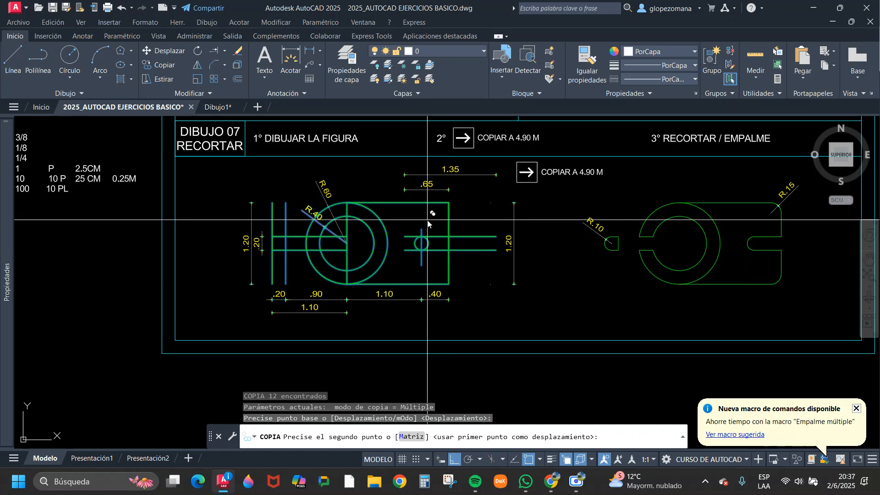
{"action": "middle_click_drag", "start_coordinate": [453, 300], "coordinate": [498, 172]}
{"action": "left_click", "coordinate": [495, 322]}
{"action": "key", "text": "Escape"}
Erase the R.40 radius dimension from the copied figure below the sheet.
{"action": "scroll", "coordinate": [393, 307], "scroll_direction": "up", "scroll_amount": 2}
{"action": "left_click", "coordinate": [330, 311]}
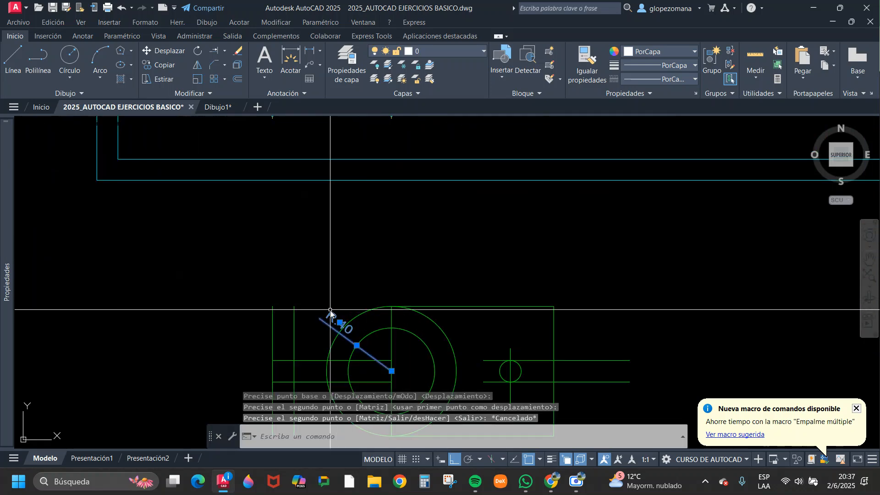
{"action": "type", "text": "e"}
{"action": "key", "text": "space"}
{"action": "middle_click_drag", "start_coordinate": [356, 315], "coordinate": [356, 236]}
{"action": "scroll", "coordinate": [536, 321], "scroll_direction": "down", "scroll_amount": 3}
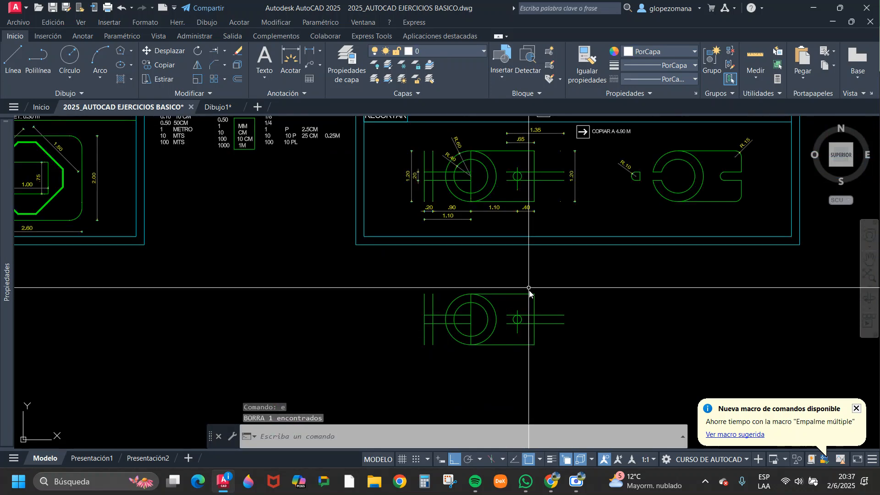
{"action": "scroll", "coordinate": [591, 321], "scroll_direction": "up", "scroll_amount": 1}
{"action": "scroll", "coordinate": [497, 310], "scroll_direction": "up", "scroll_amount": 1}
{"action": "middle_click_drag", "start_coordinate": [497, 311], "coordinate": [319, 264]}
{"action": "key", "text": "Escape"}
Copy the undimensioned figure below the sheet 4.9 m horizontally to the right.
{"action": "scroll", "coordinate": [489, 214], "scroll_direction": "down", "scroll_amount": 2}
{"action": "left_click", "coordinate": [500, 200]}
{"action": "left_click", "coordinate": [326, 289]}
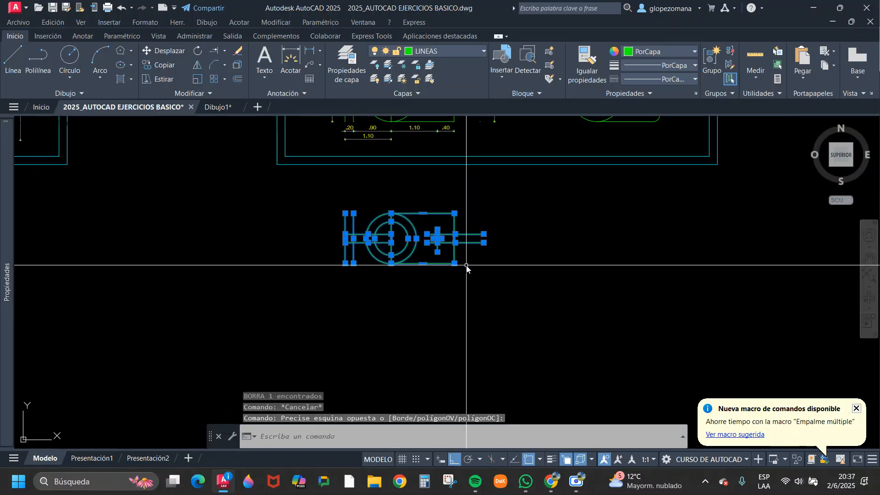
{"action": "type", "text": "co"}
{"action": "key", "text": "space"}
{"action": "left_click", "coordinate": [430, 275]}
{"action": "scroll", "coordinate": [436, 293], "scroll_direction": "down", "scroll_amount": 2}
{"action": "scroll", "coordinate": [436, 302], "scroll_direction": "up", "scroll_amount": 1}
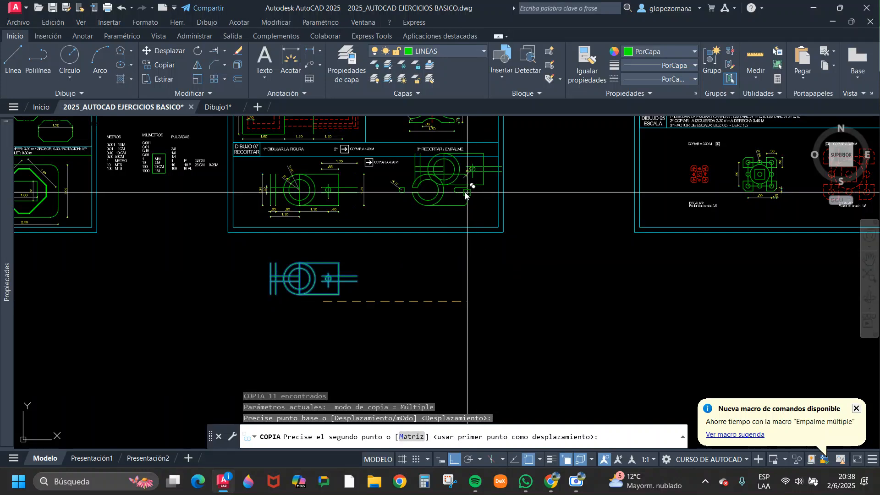
{"action": "scroll", "coordinate": [424, 187], "scroll_direction": "up", "scroll_amount": 3}
{"action": "scroll", "coordinate": [424, 187], "scroll_direction": "down", "scroll_amount": 2}
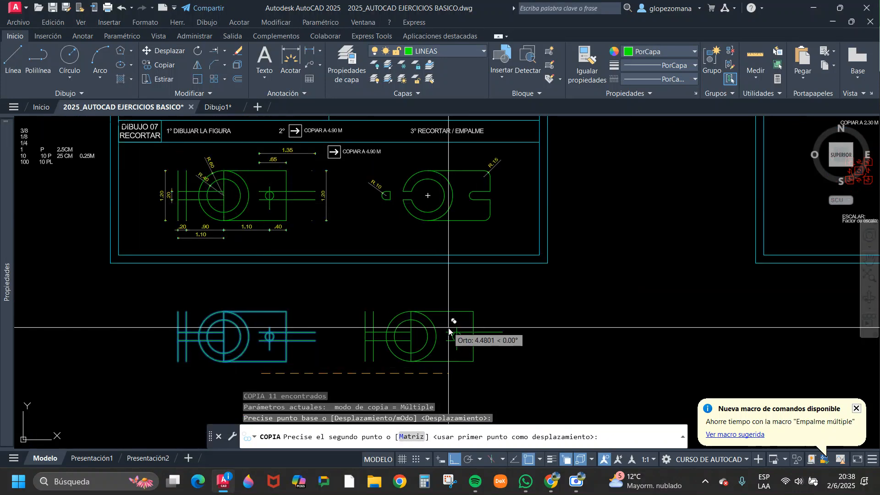
{"action": "type", "text": "4.9"}
{"action": "key", "text": "Return"}
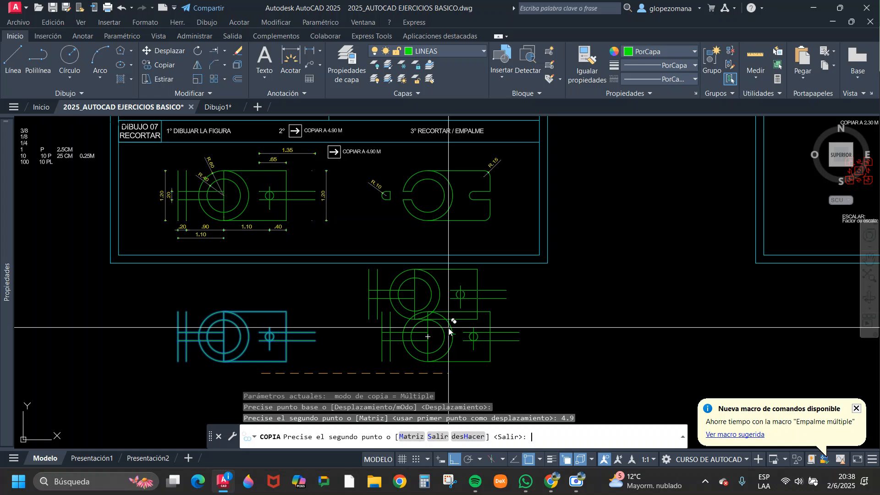
{"action": "key", "text": "Escape"}
Trim the lines between the two verticals and the outer circle and the verticals' ends, leaving only the small square in the new copy.
{"action": "scroll", "coordinate": [507, 330], "scroll_direction": "down", "scroll_amount": 3}
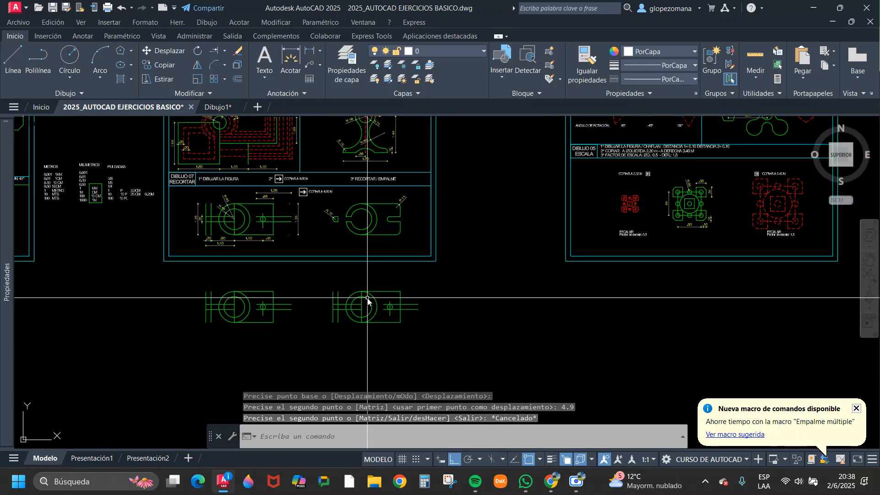
{"action": "scroll", "coordinate": [368, 299], "scroll_direction": "up", "scroll_amount": 2}
{"action": "scroll", "coordinate": [349, 288], "scroll_direction": "up", "scroll_amount": 2}
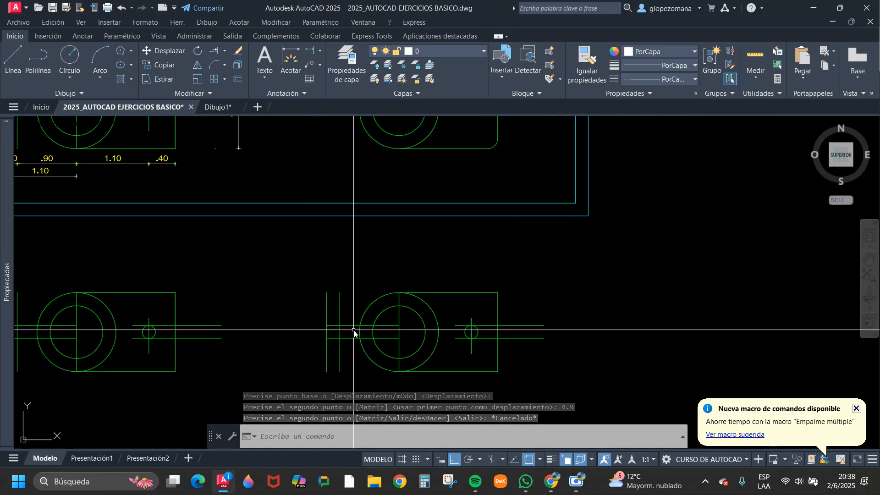
{"action": "type", "text": "recorta"}
{"action": "key", "text": "Return"}
{"action": "left_click", "coordinate": [351, 309]}
{"action": "left_click", "coordinate": [346, 350]}
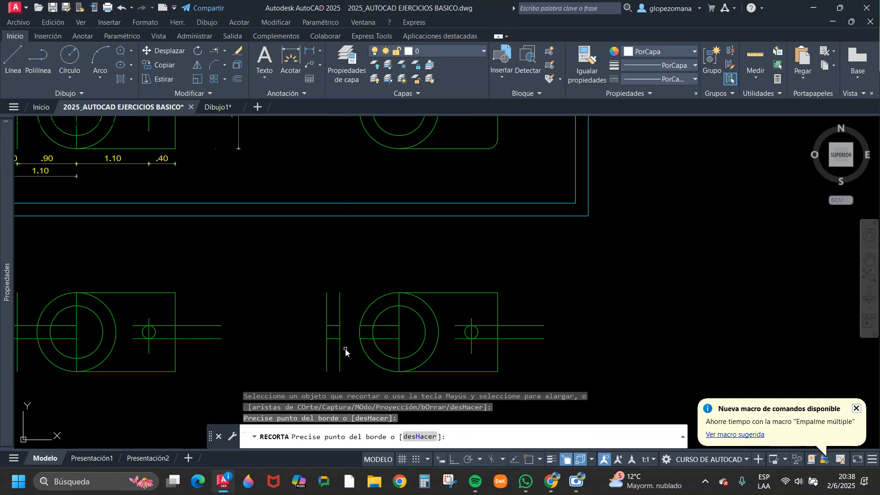
{"action": "left_click", "coordinate": [352, 310]}
{"action": "left_click", "coordinate": [308, 310]}
{"action": "key", "text": "Return"}
Trim the horizontal lines inside the circles, the arcs between them, and the vertical line inside the inner circle to open the ring.
{"action": "scroll", "coordinate": [442, 347], "scroll_direction": "down", "scroll_amount": 2}
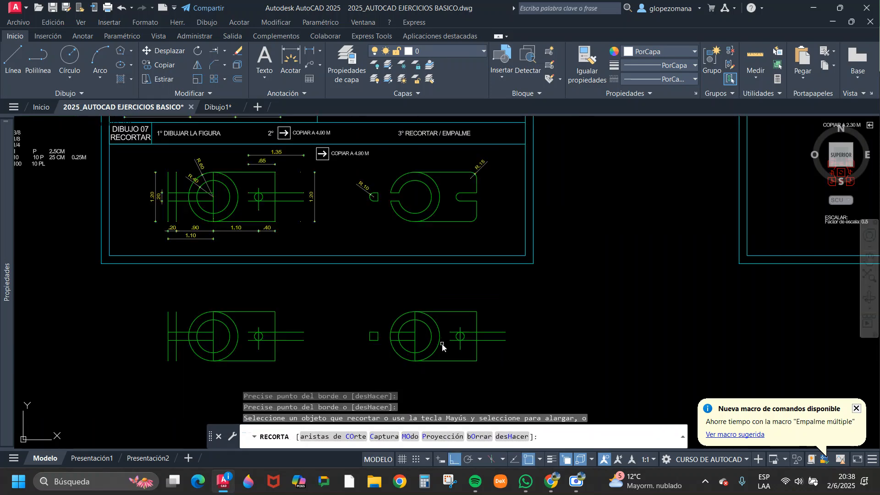
{"action": "scroll", "coordinate": [411, 341], "scroll_direction": "up", "scroll_amount": 2}
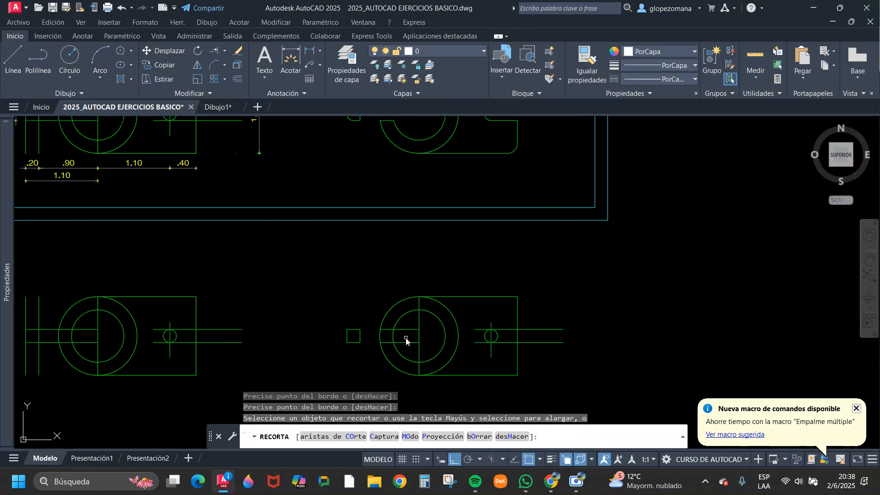
{"action": "left_click", "coordinate": [398, 337]}
{"action": "left_click", "coordinate": [373, 330]}
{"action": "left_click", "coordinate": [411, 317]}
{"action": "left_click", "coordinate": [423, 354]}
Trim the small circle, its horizontal lines and the rectangle's right edge to form the open rounded slot.
{"action": "scroll", "coordinate": [448, 316], "scroll_direction": "down", "scroll_amount": 5}
{"action": "scroll", "coordinate": [468, 329], "scroll_direction": "up", "scroll_amount": 5}
{"action": "left_click", "coordinate": [471, 331]}
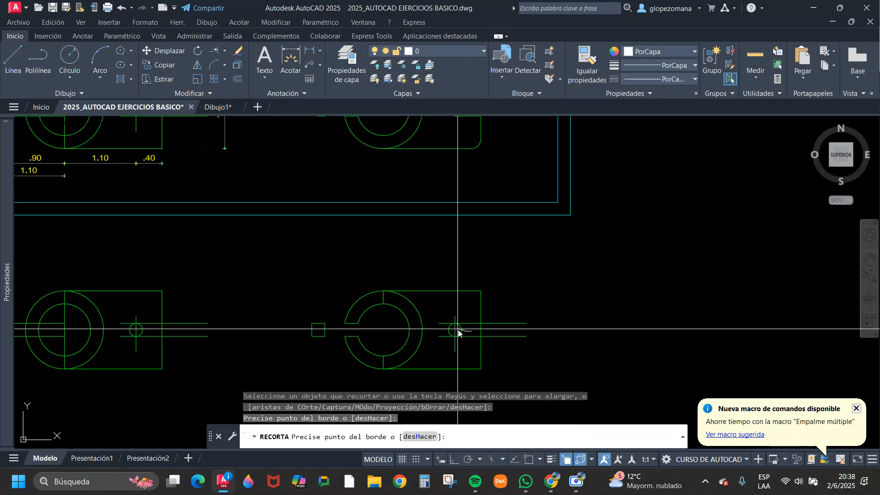
{"action": "mouse_move", "coordinate": [458, 330]}
{"action": "left_mouse_down"}
{"action": "mouse_move", "coordinate": [443, 317]}
{"action": "mouse_move", "coordinate": [444, 343]}
{"action": "left_mouse_up"}
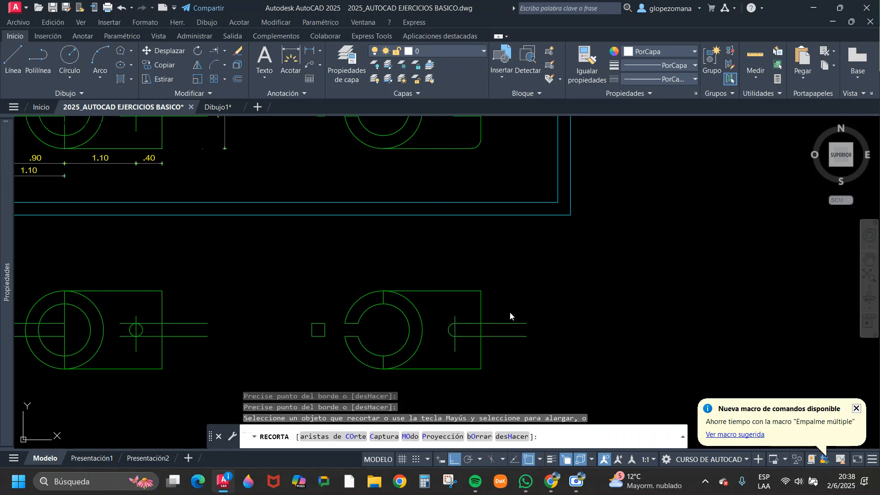
{"action": "mouse_move", "coordinate": [510, 313]}
{"action": "left_mouse_down"}
{"action": "mouse_move", "coordinate": [502, 344]}
{"action": "mouse_move", "coordinate": [462, 315]}
{"action": "left_mouse_up"}
{"action": "key", "text": "Escape"}
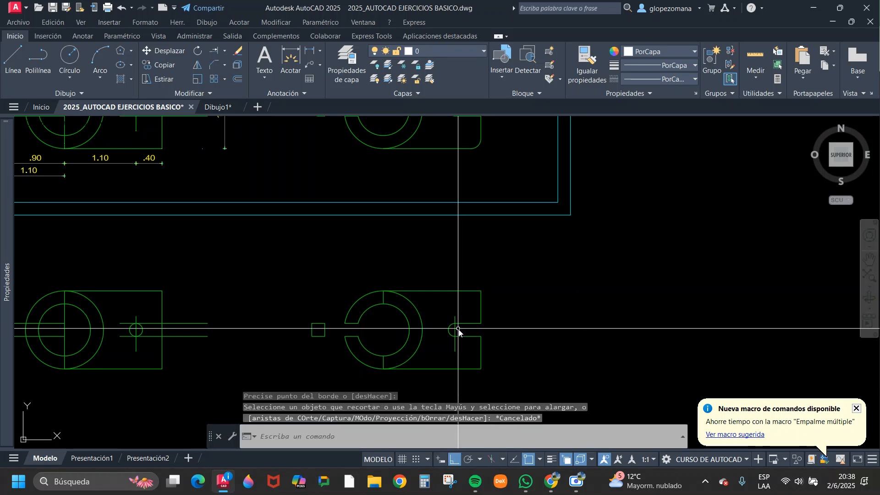
Erase the vertical axis line through the slot's rounded end.
{"action": "left_click", "coordinate": [456, 329]}
{"action": "type", "text": "e"}
{"action": "key", "text": "Return"}
{"action": "scroll", "coordinate": [446, 315], "scroll_direction": "down", "scroll_amount": 2}
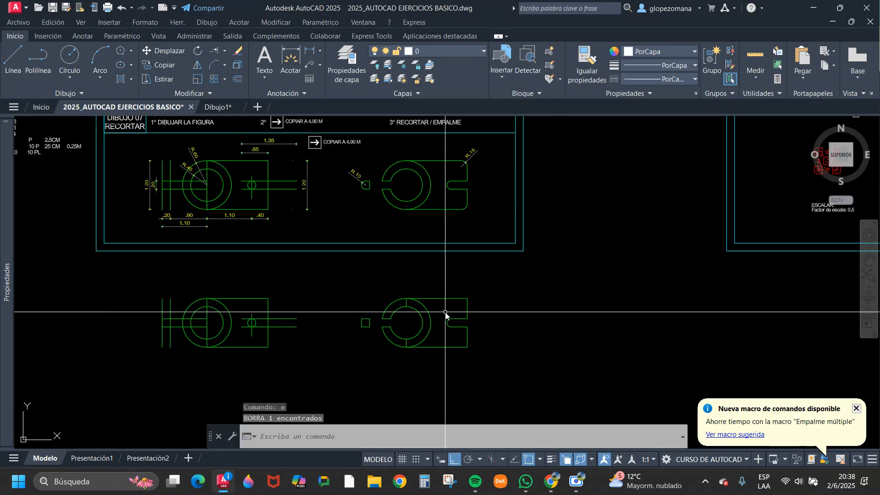
{"action": "left_click", "coordinate": [397, 279]}
{"action": "left_click", "coordinate": [418, 368]}
{"action": "type", "text": "e"}
{"action": "key", "text": "Return"}
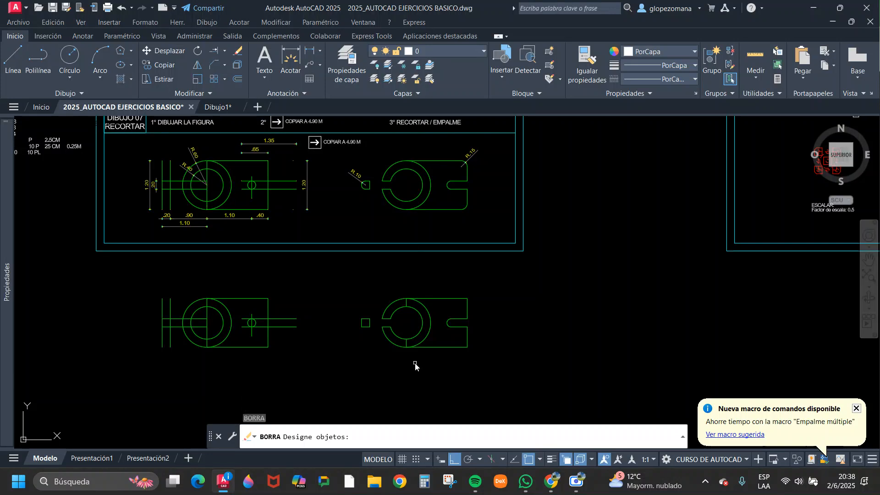
{"action": "key", "text": "Escape"}
{"action": "left_click", "coordinate": [406, 300]}
{"action": "key", "text": "Escape"}
{"action": "left_click", "coordinate": [406, 304]}
{"action": "type", "text": "e"}
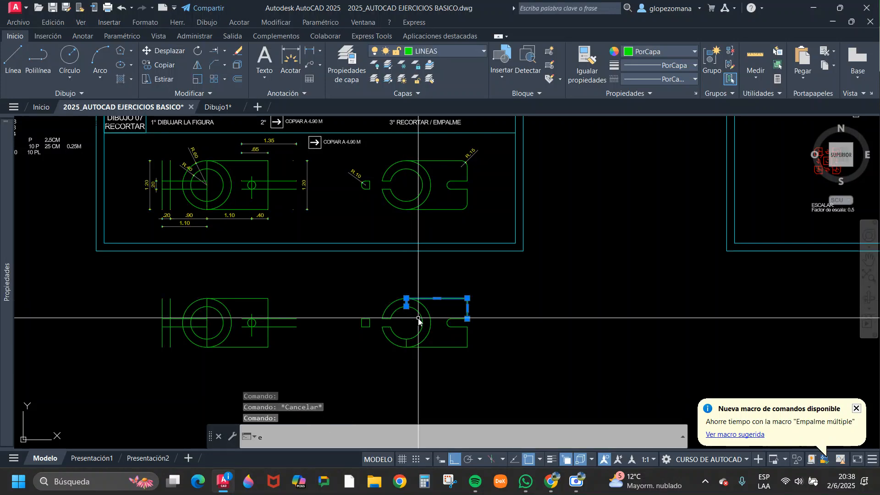
{"action": "key", "text": "Escape"}
Trim away the two short vertical segments left between the inner and outer circles of the ring.
{"action": "type", "text": "tr"}
{"action": "key", "text": "Return"}
{"action": "scroll", "coordinate": [406, 306], "scroll_direction": "up", "scroll_amount": 2}
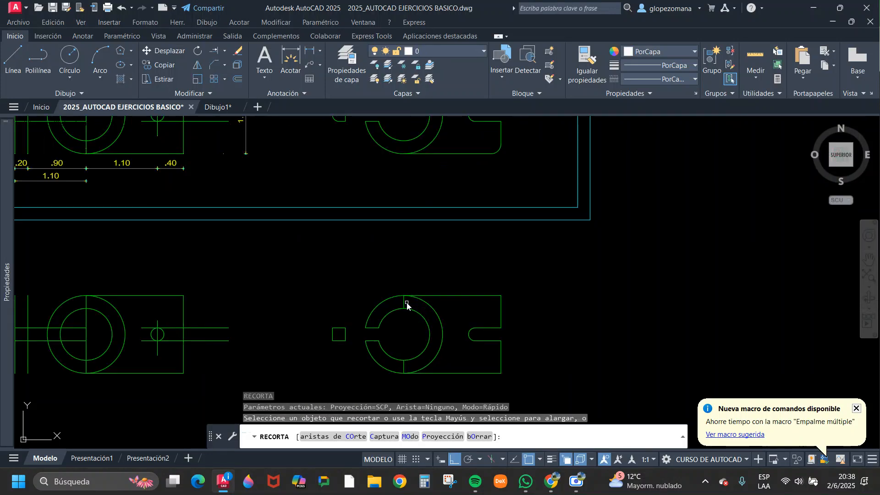
{"action": "key", "text": "Escape"}
{"action": "scroll", "coordinate": [399, 314], "scroll_direction": "down", "scroll_amount": 3}
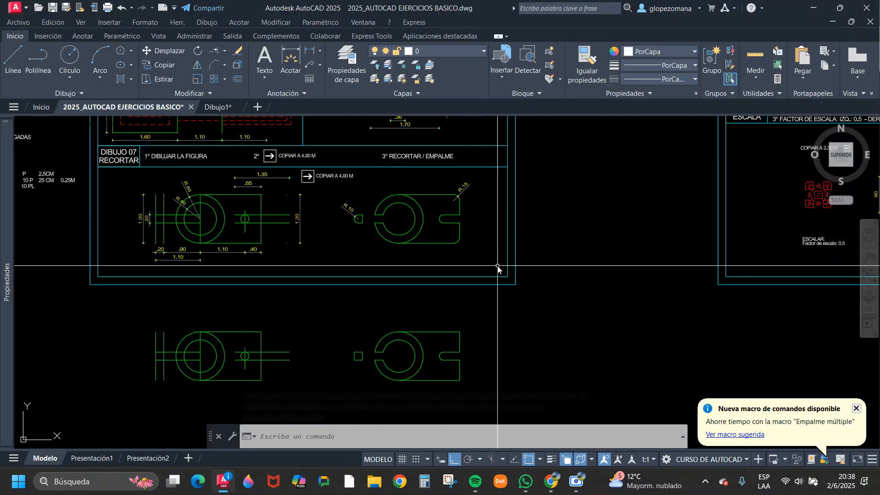
Erase the trimmed figure and its small square below the sheet, keeping the untrimmed copy.
{"action": "middle_click_drag", "start_coordinate": [232, 197], "coordinate": [296, 176]}
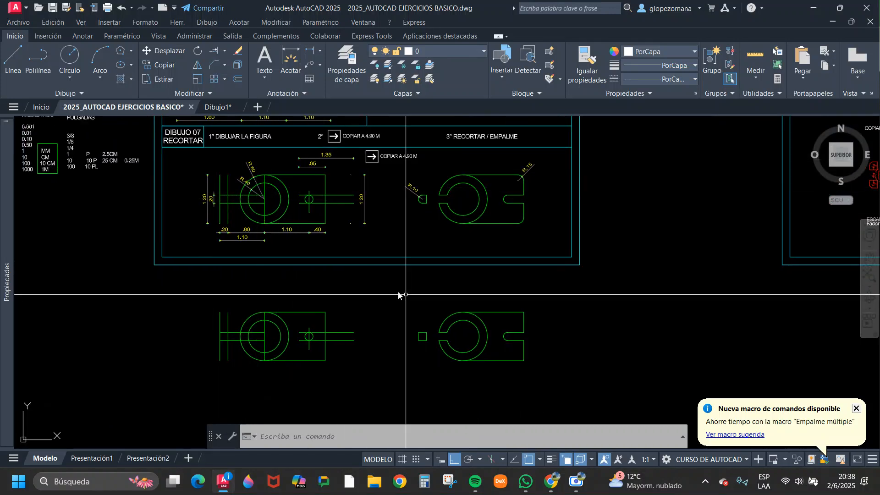
{"action": "left_click", "coordinate": [583, 394]}
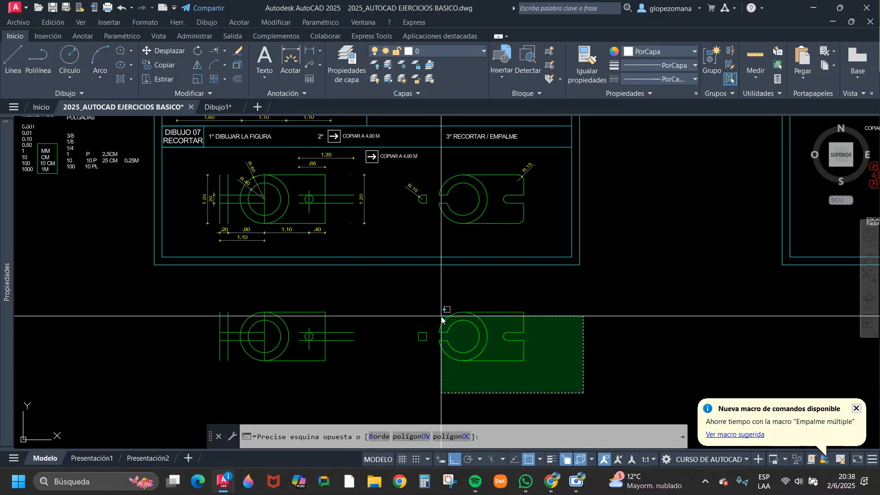
{"action": "left_click", "coordinate": [406, 294]}
{"action": "type", "text": "e"}
{"action": "key", "text": "space"}
{"action": "type", "text": "co"}
{"action": "key", "text": "space"}
{"action": "left_click", "coordinate": [378, 379]}
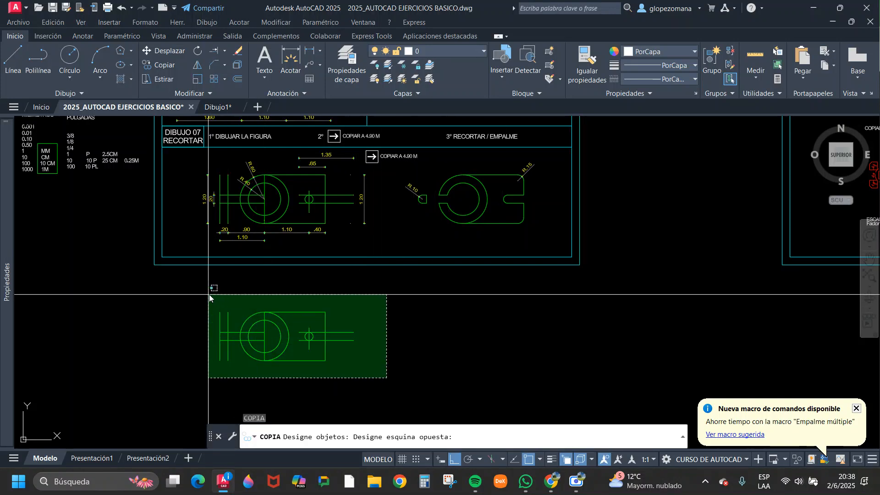
{"action": "left_click", "coordinate": [216, 300]}
{"action": "key", "text": "space"}
{"action": "left_click", "coordinate": [267, 302]}
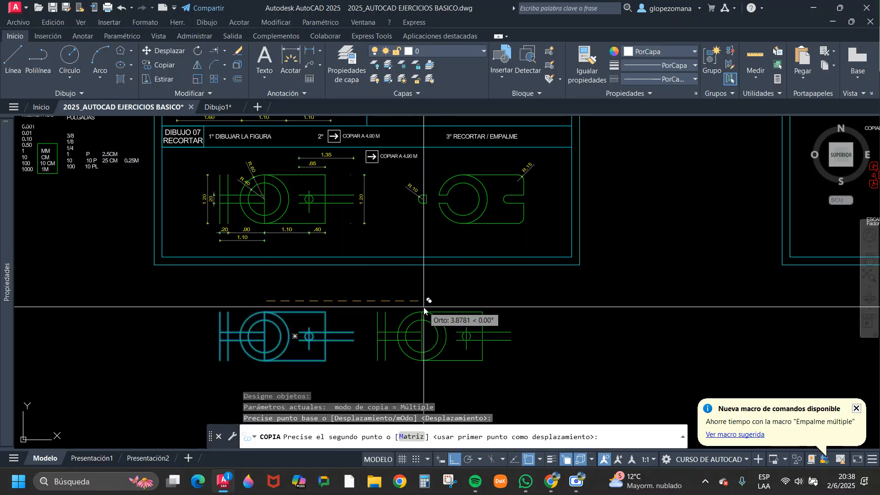
{"action": "key", "text": "Escape"}
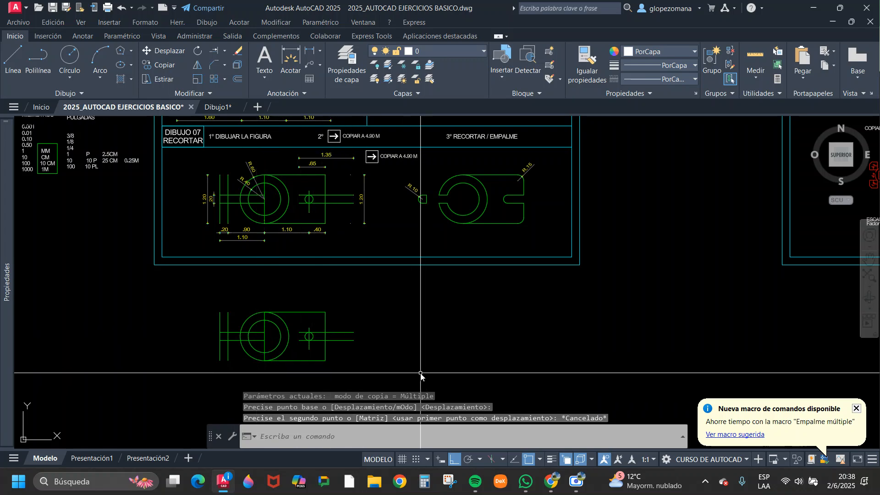
Erase the green practice figures standing between the two sheets beside Dibujo 04.
{"action": "scroll", "coordinate": [521, 309], "scroll_direction": "down", "scroll_amount": 3}
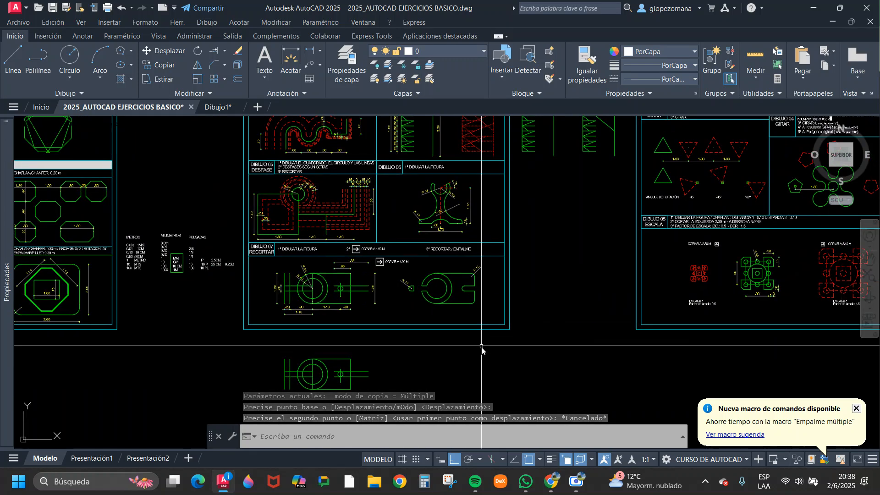
{"action": "middle_click_drag", "start_coordinate": [370, 228], "coordinate": [344, 315]}
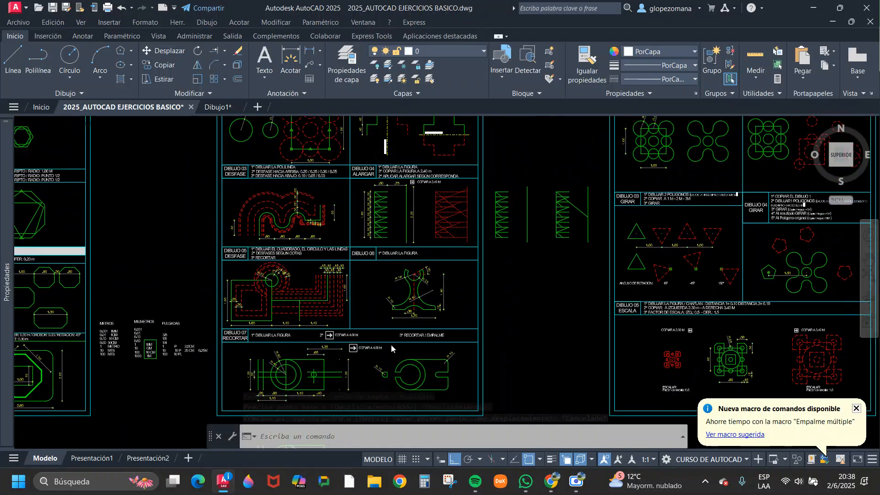
{"action": "scroll", "coordinate": [458, 293], "scroll_direction": "down", "scroll_amount": 3}
{"action": "scroll", "coordinate": [521, 245], "scroll_direction": "up", "scroll_amount": 5}
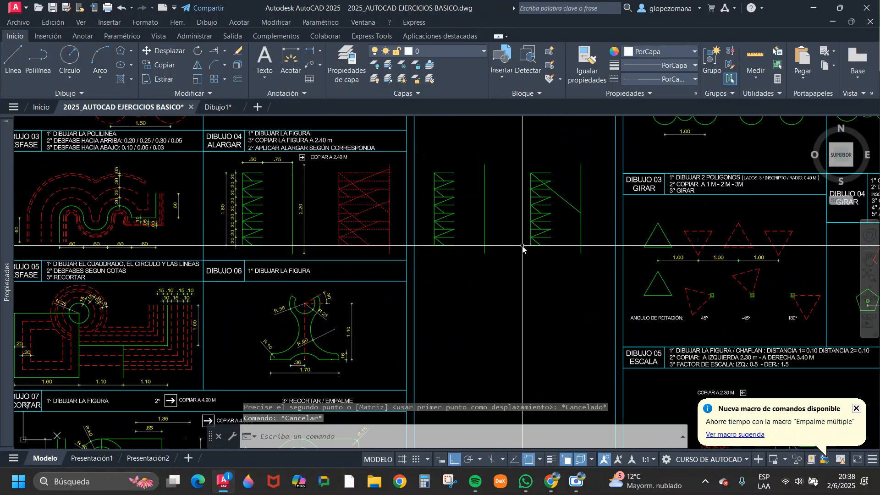
{"action": "left_click", "coordinate": [588, 158]}
{"action": "left_click", "coordinate": [447, 348]}
{"action": "type", "text": "e"}
{"action": "key", "text": "Return"}
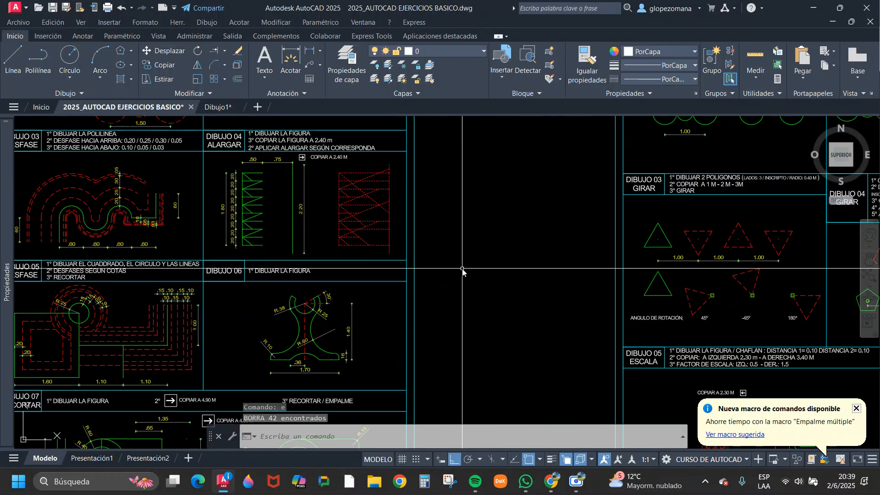
{"action": "scroll", "coordinate": [462, 271], "scroll_direction": "down", "scroll_amount": 3}
{"action": "scroll", "coordinate": [334, 271], "scroll_direction": "up", "scroll_amount": 4}
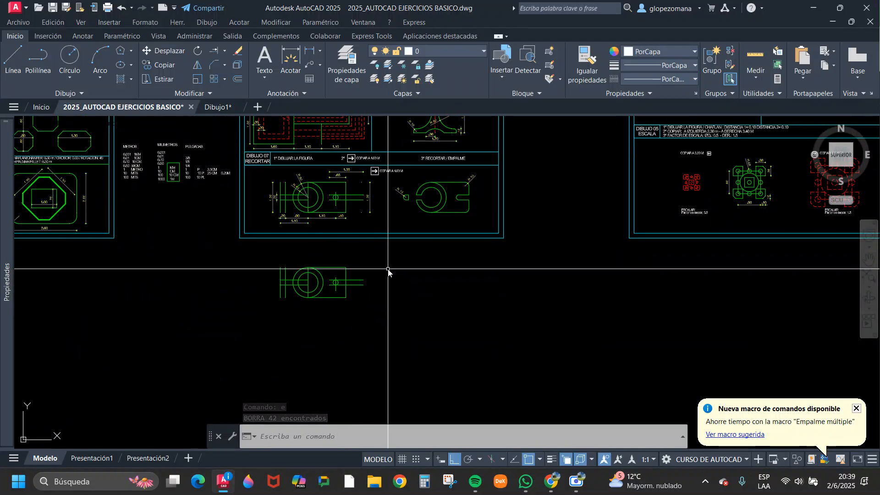
{"action": "scroll", "coordinate": [243, 284], "scroll_direction": "up", "scroll_amount": 3}
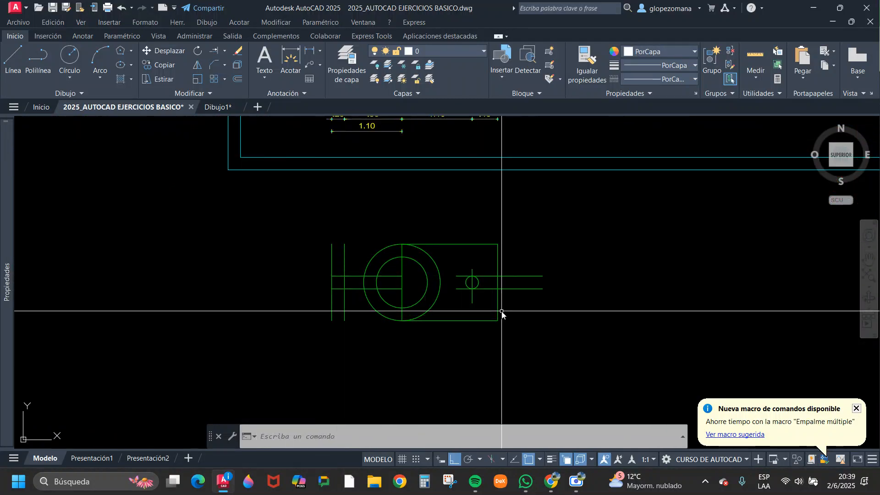
{"action": "scroll", "coordinate": [509, 300], "scroll_direction": "down", "scroll_amount": 4}
{"action": "scroll", "coordinate": [403, 335], "scroll_direction": "up", "scroll_amount": 3}
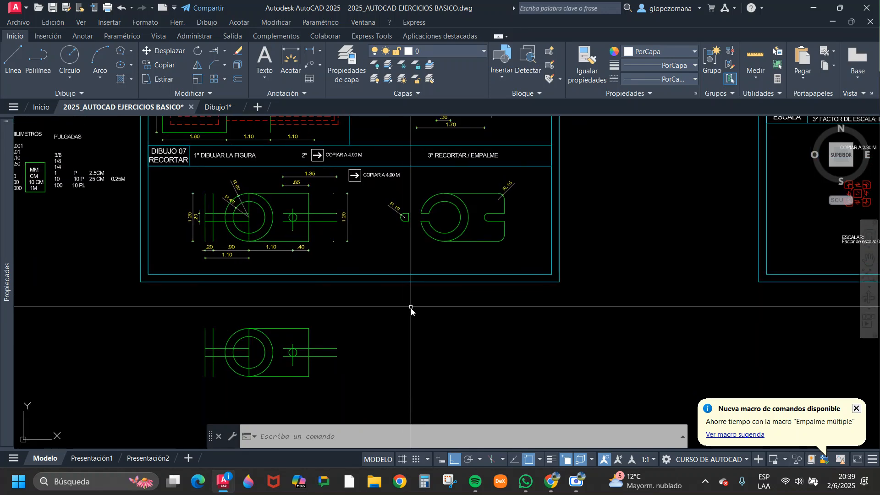
{"action": "scroll", "coordinate": [362, 288], "scroll_direction": "down", "scroll_amount": 4}
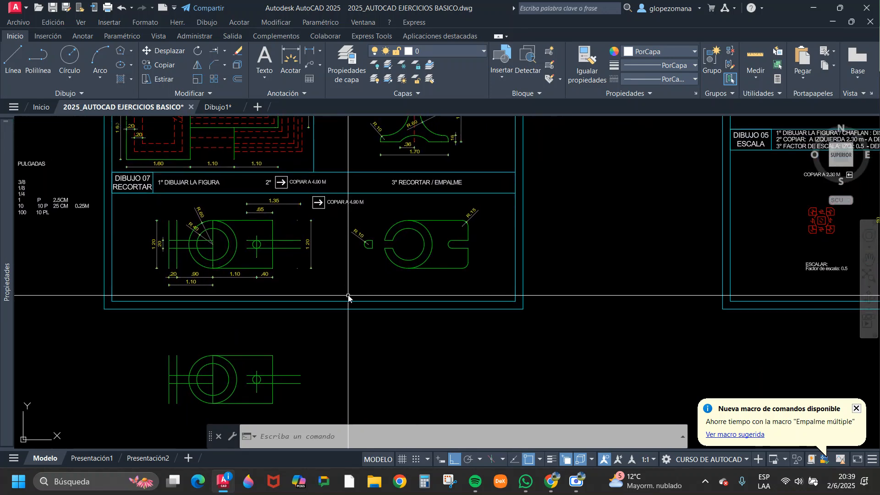
Review the Unit 5 Ejercicio N°1 sheet from Dibujo 01 to Dibujo 07 alongside the neighbouring exercise sheets.
{"action": "middle_click_drag", "start_coordinate": [428, 220], "coordinate": [406, 264]}
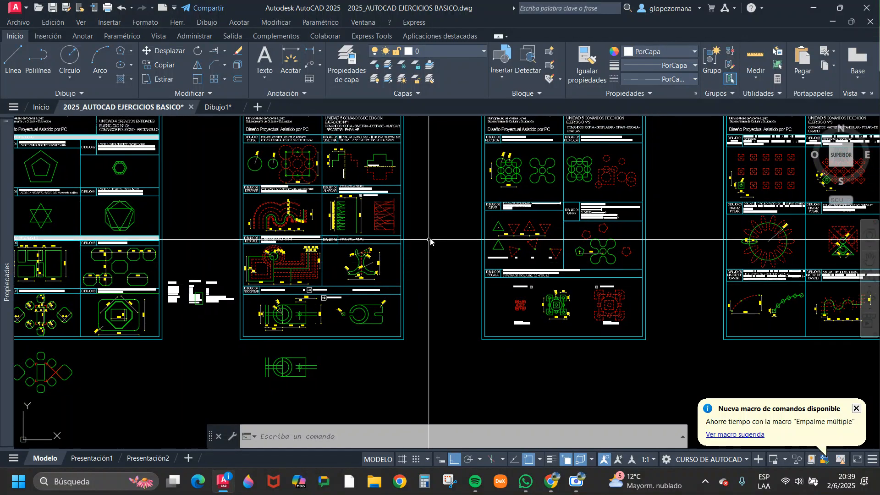
{"action": "scroll", "coordinate": [420, 232], "scroll_direction": "up", "scroll_amount": 2}
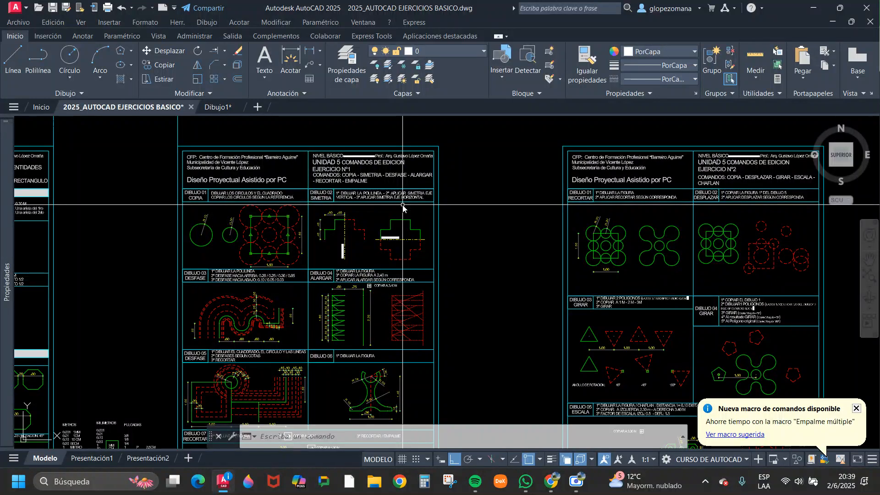
{"action": "scroll", "coordinate": [403, 206], "scroll_direction": "down", "scroll_amount": 2}
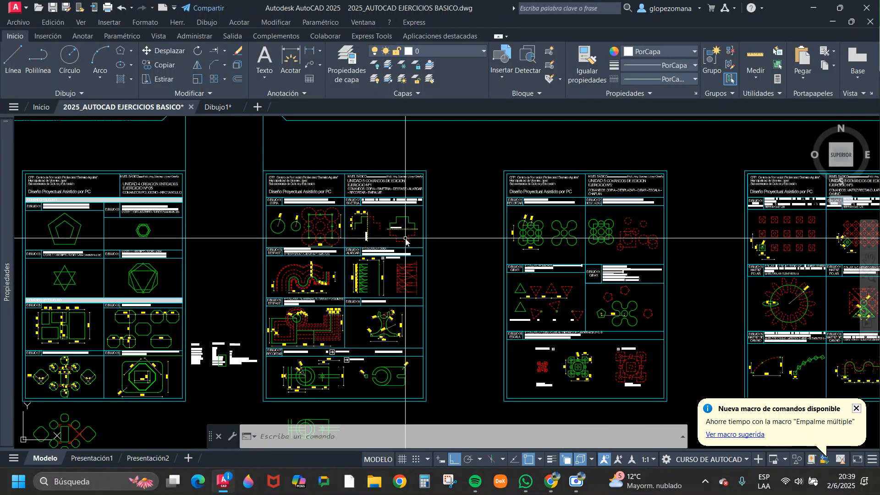
{"action": "middle_click_drag", "start_coordinate": [346, 275], "coordinate": [356, 248]}
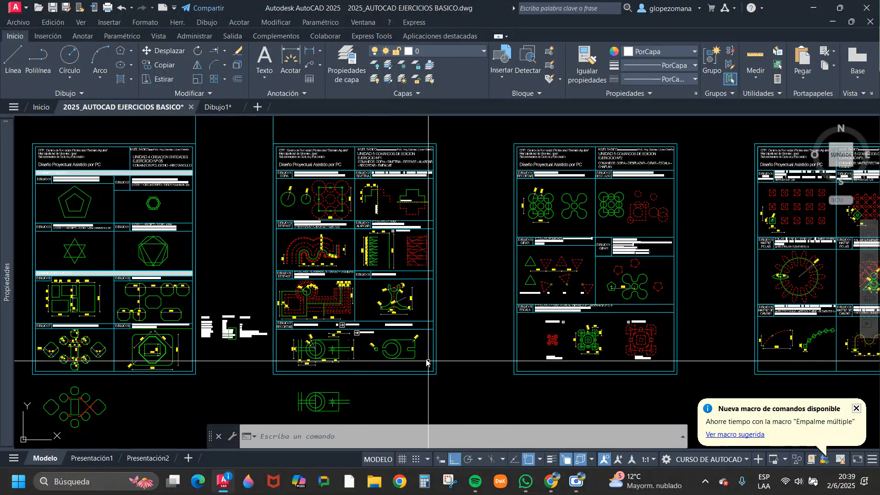
{"action": "key", "text": "Escape"}
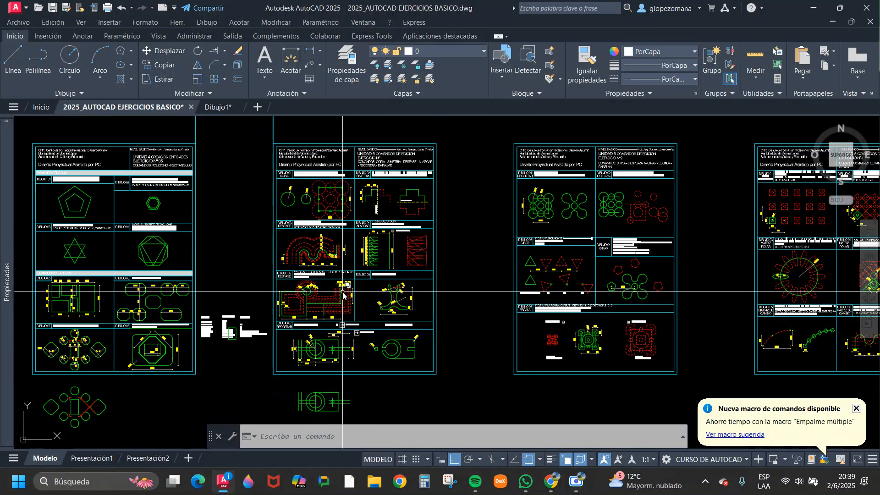
{"action": "scroll", "coordinate": [419, 327], "scroll_direction": "up", "scroll_amount": 4}
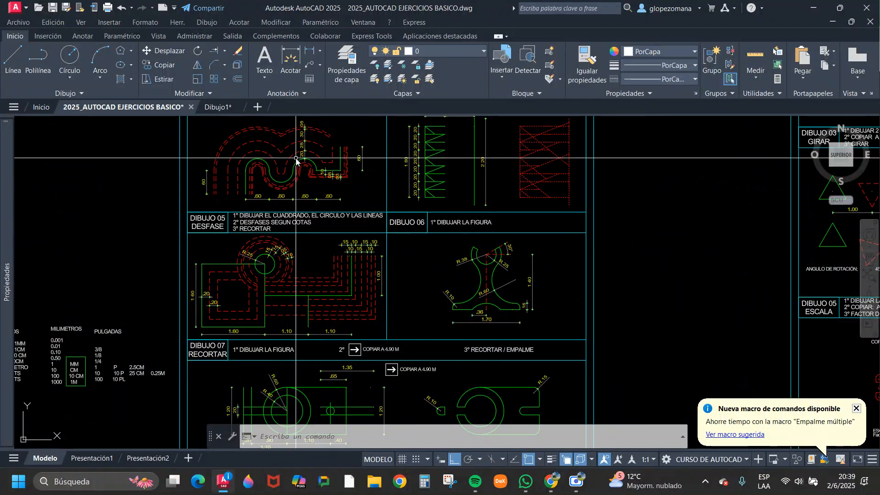
{"action": "scroll", "coordinate": [501, 288], "scroll_direction": "down", "scroll_amount": 4}
{"action": "scroll", "coordinate": [490, 390], "scroll_direction": "up", "scroll_amount": 1}
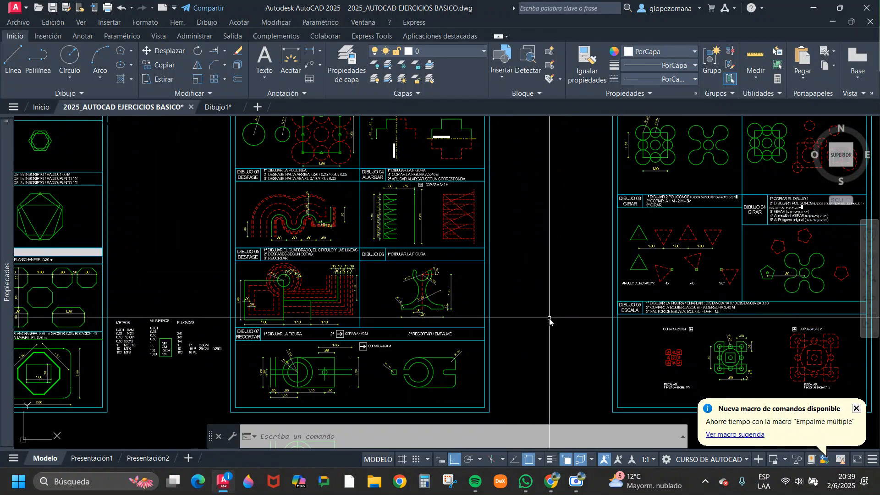
{"action": "scroll", "coordinate": [527, 319], "scroll_direction": "down", "scroll_amount": 3}
{"action": "scroll", "coordinate": [538, 257], "scroll_direction": "up", "scroll_amount": 1}
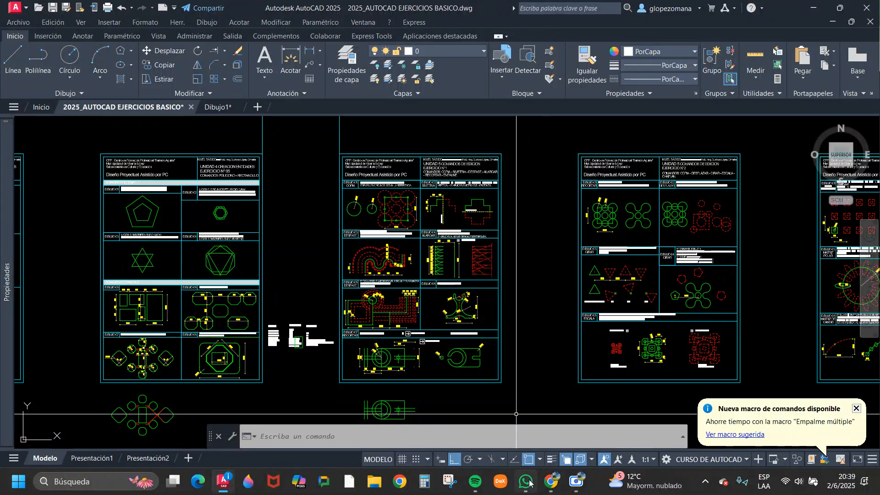
Switch to the Google Meet call in Chrome and stop presenting the screen.
{"action": "mouse_move", "coordinate": [550, 482]}
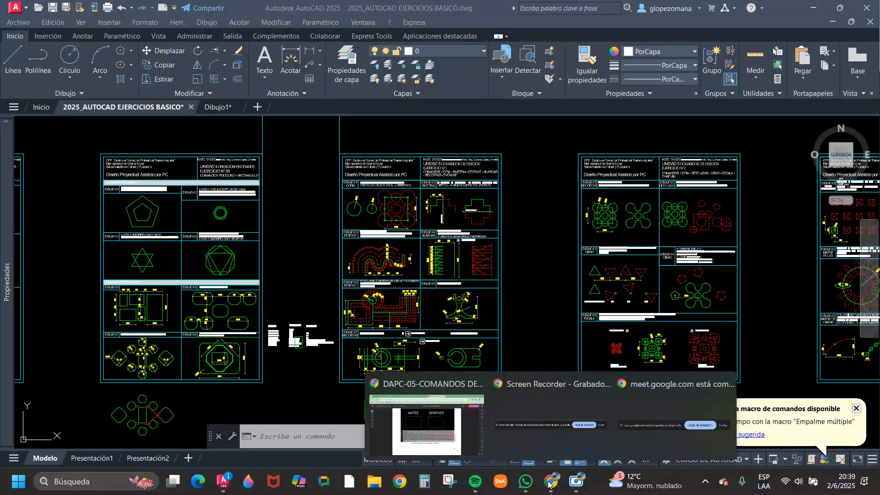
{"action": "left_click", "coordinate": [426, 414]}
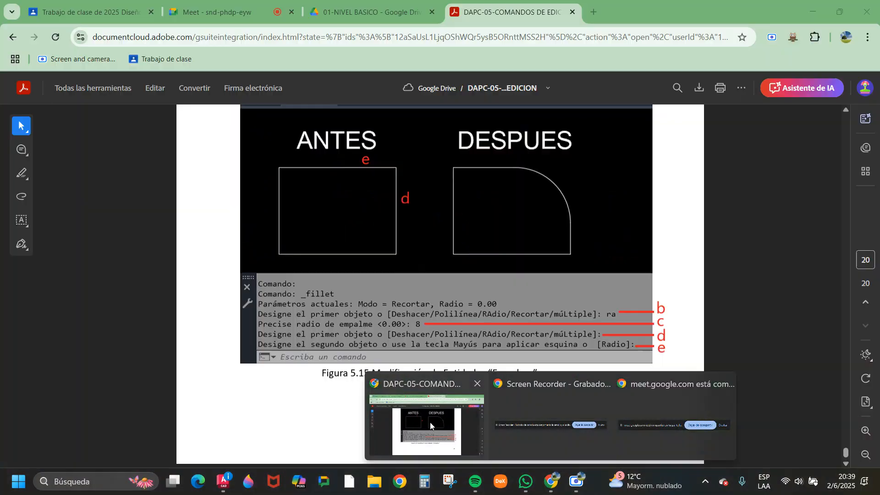
{"action": "left_click", "coordinate": [239, 5]}
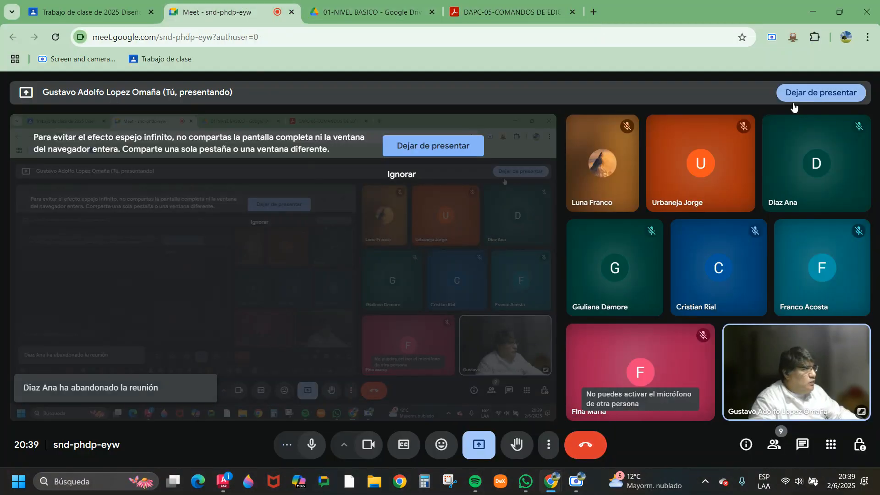
{"action": "left_click", "coordinate": [818, 91]}
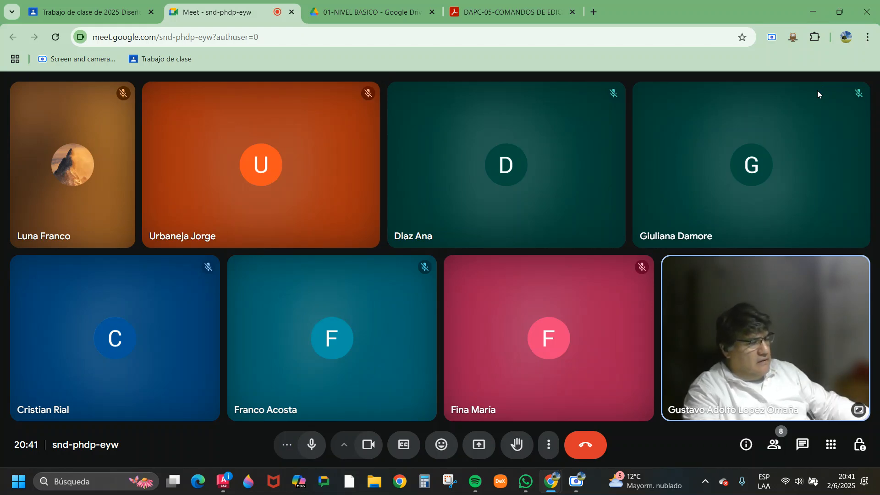
Check the current date in the system calendar and examine the June and July class dates on the calendar in the AutoCAD drawing.
{"action": "left_click", "coordinate": [841, 486]}
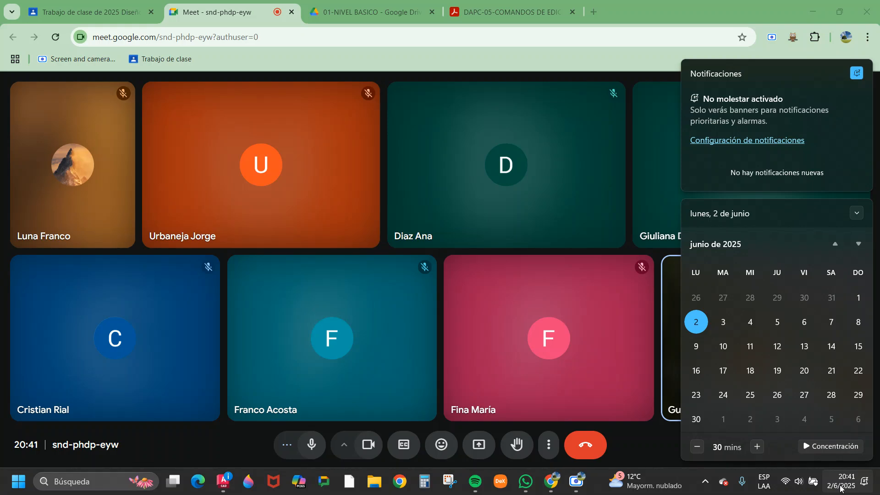
{"action": "left_click", "coordinate": [480, 166]}
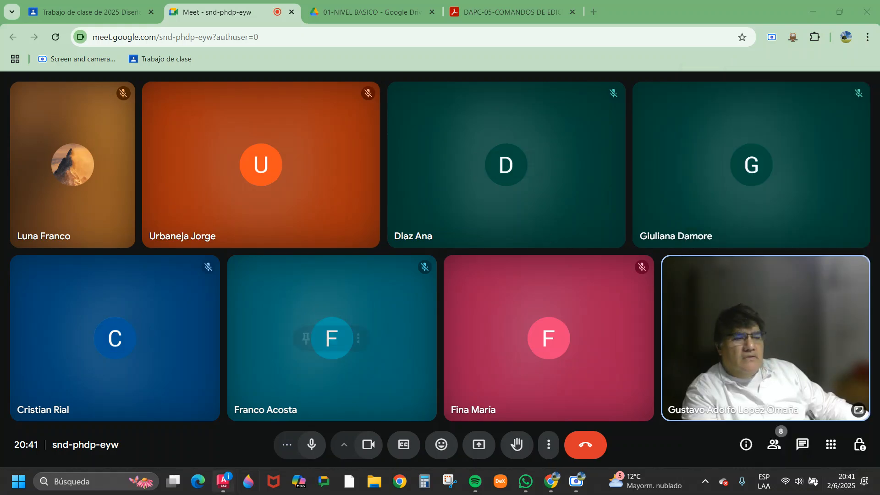
{"action": "left_click", "coordinate": [225, 480]}
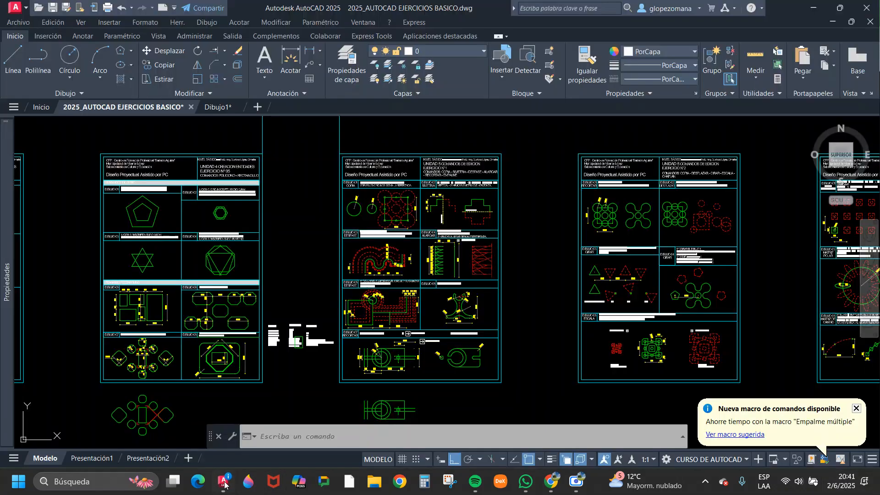
{"action": "scroll", "coordinate": [340, 223], "scroll_direction": "up", "scroll_amount": 5}
{"action": "scroll", "coordinate": [351, 218], "scroll_direction": "up", "scroll_amount": 2}
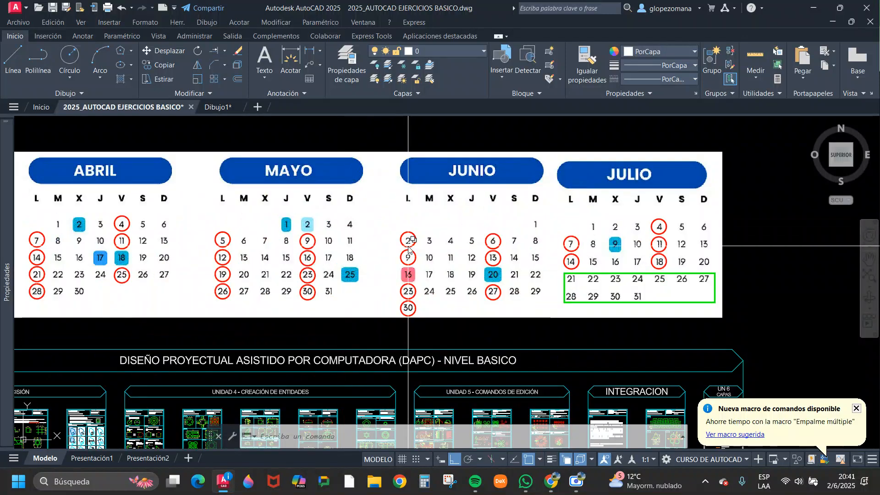
{"action": "scroll", "coordinate": [520, 291], "scroll_direction": "up", "scroll_amount": 2}
{"action": "middle_click_drag", "start_coordinate": [521, 291], "coordinate": [500, 315]}
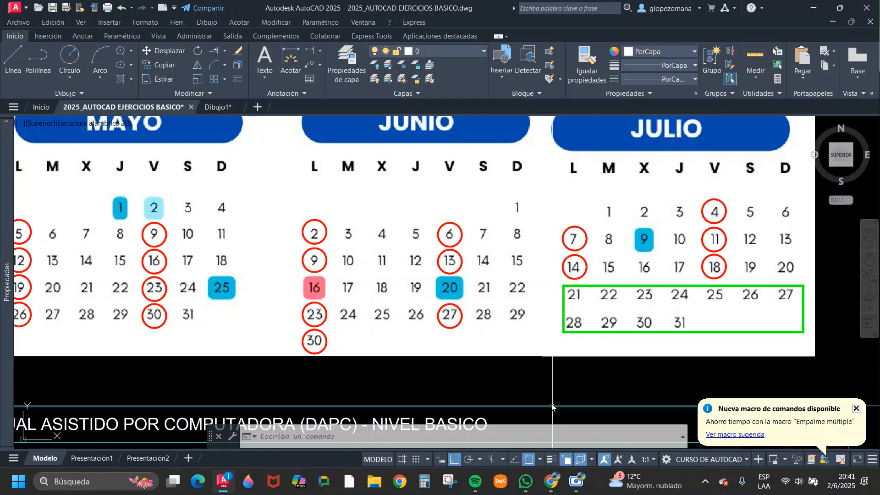
Return to the Google Meet call in Chrome and present the entire screen to the participants.
{"action": "mouse_move", "coordinate": [553, 484]}
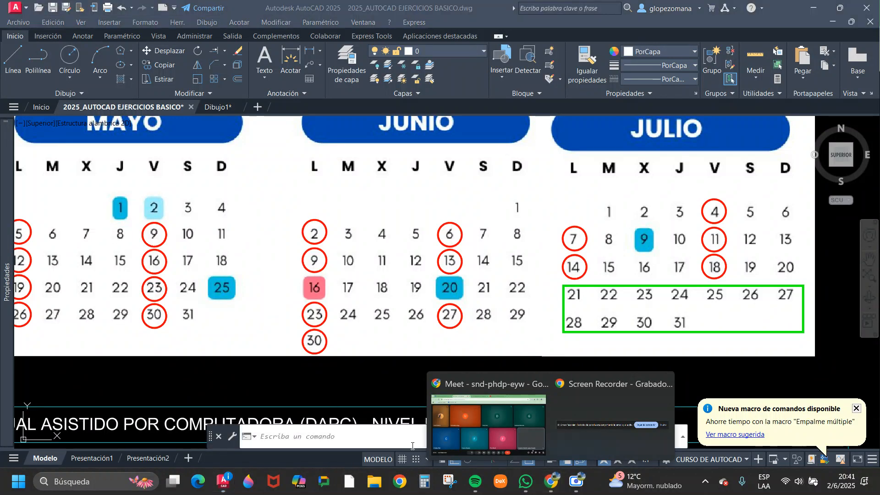
{"action": "left_click", "coordinate": [495, 421]}
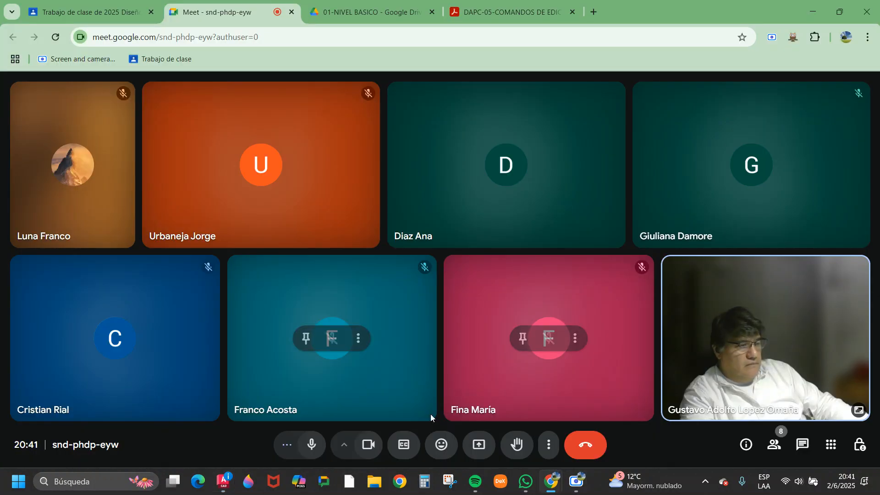
{"action": "left_click", "coordinate": [480, 444]}
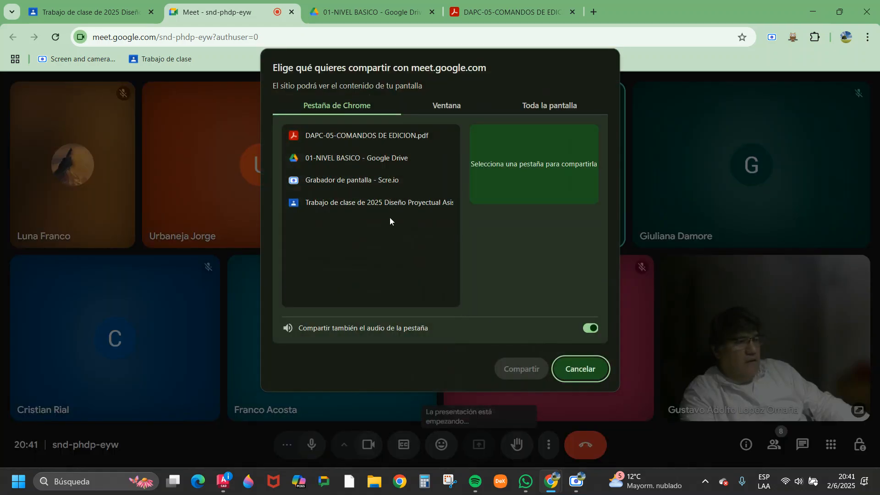
{"action": "left_click", "coordinate": [548, 106]}
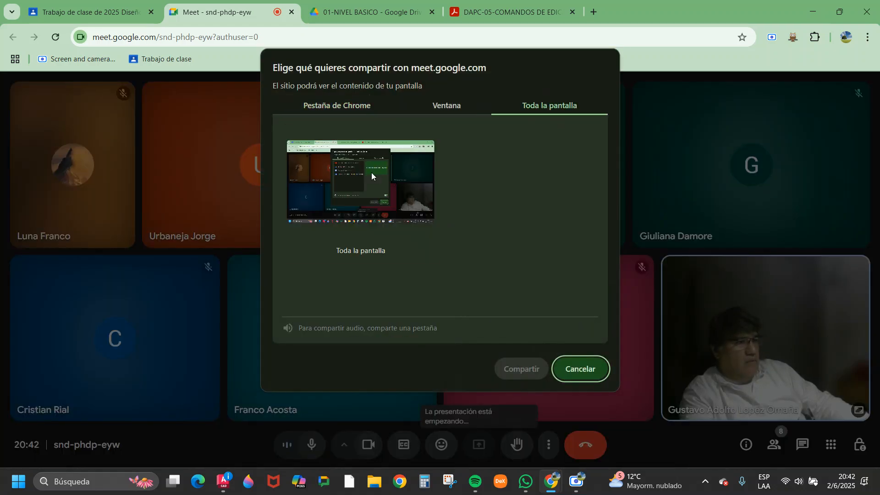
{"action": "left_click", "coordinate": [534, 369]}
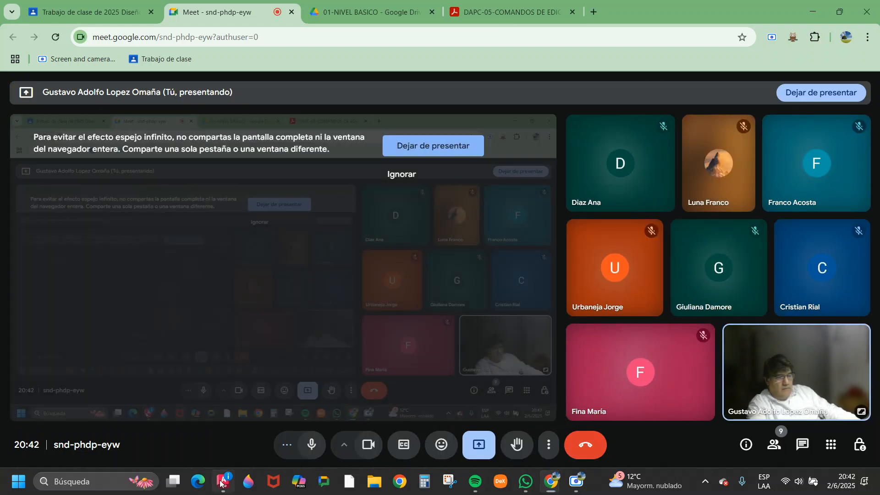
Switch to AutoCAD and examine the circled class dates for June and July on the course calendar.
{"action": "left_click", "coordinate": [224, 481]}
{"action": "scroll", "coordinate": [431, 293], "scroll_direction": "up", "scroll_amount": 2}
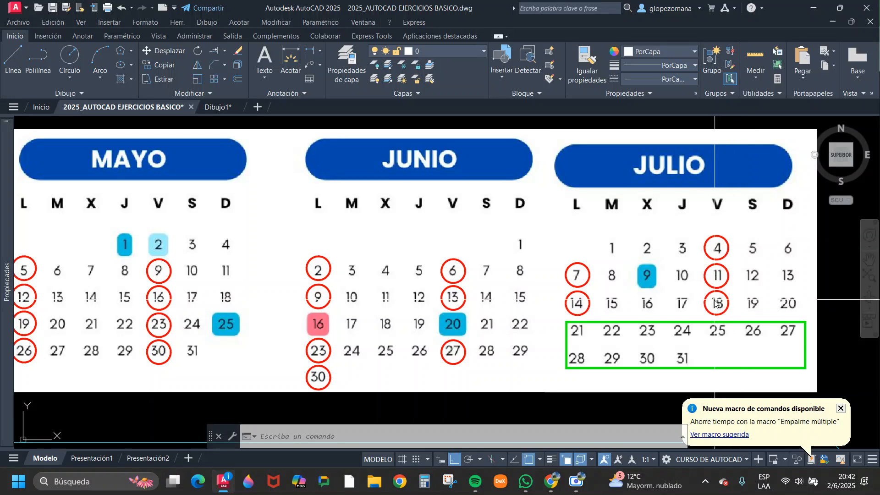
{"action": "scroll", "coordinate": [715, 303], "scroll_direction": "down", "scroll_amount": 5}
{"action": "scroll", "coordinate": [652, 336], "scroll_direction": "up", "scroll_amount": 4}
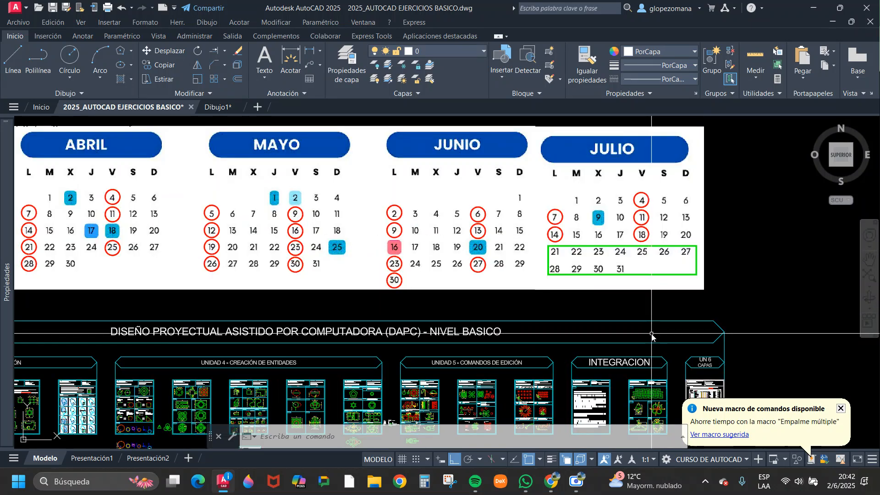
Examine the Integración sheets, Ejercicio N°1 Objeto and Ejercicio N°2 Práctica, and their place beside Unit 5.
{"action": "mouse_move", "coordinate": [649, 334]}
{"action": "middle_mouse_down"}
{"action": "mouse_move", "coordinate": [577, 265]}
{"action": "mouse_move", "coordinate": [565, 264]}
{"action": "middle_mouse_up"}
{"action": "scroll", "coordinate": [497, 340], "scroll_direction": "up", "scroll_amount": 2}
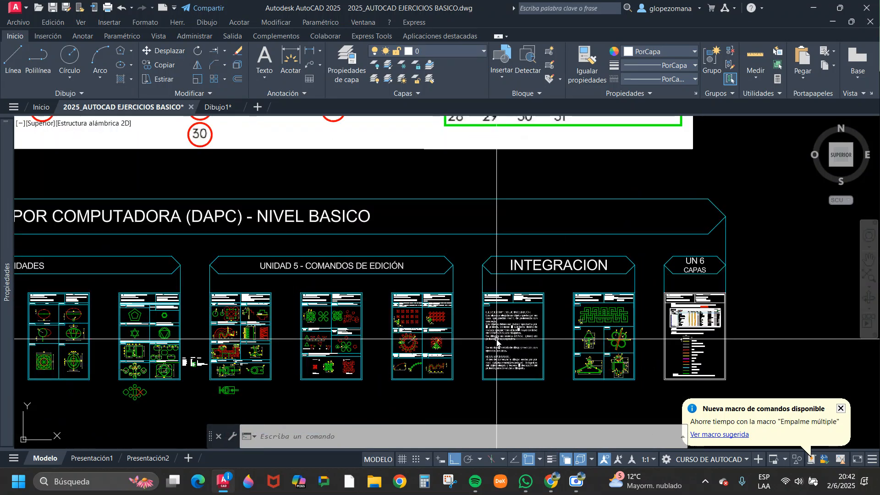
{"action": "scroll", "coordinate": [496, 340], "scroll_direction": "up", "scroll_amount": 3}
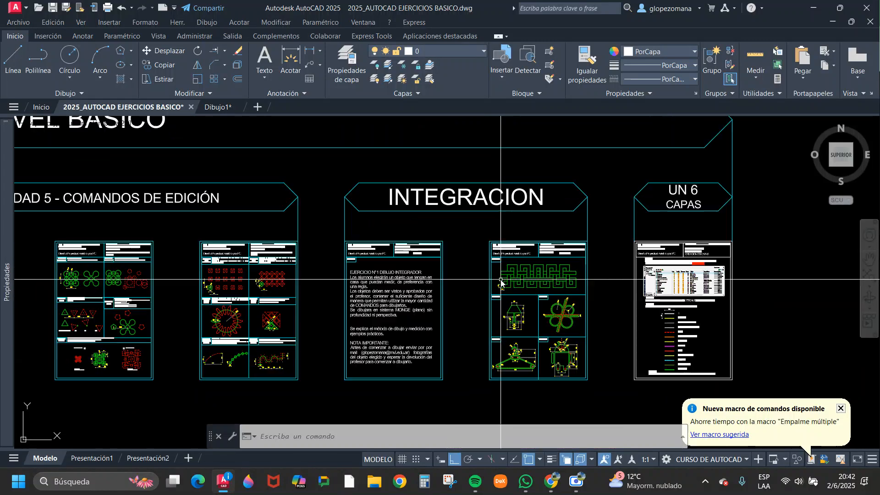
{"action": "scroll", "coordinate": [405, 292], "scroll_direction": "up", "scroll_amount": 2}
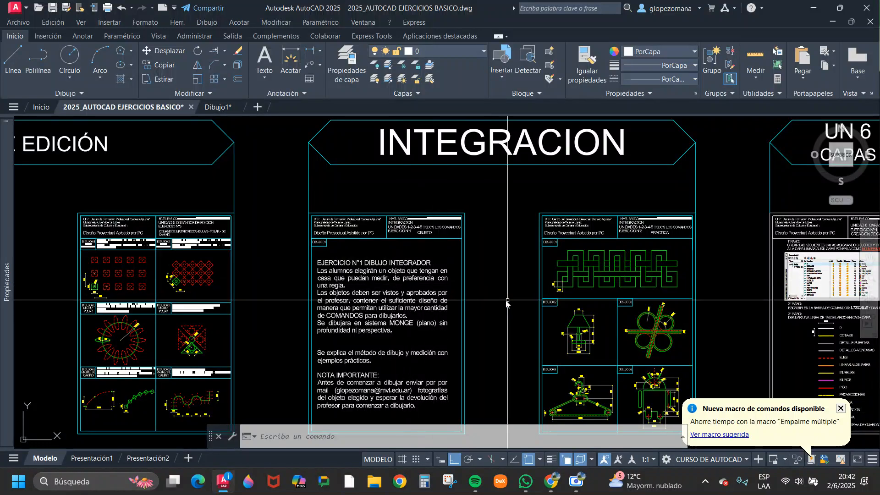
{"action": "scroll", "coordinate": [508, 302], "scroll_direction": "down", "scroll_amount": 2}
{"action": "scroll", "coordinate": [543, 202], "scroll_direction": "up", "scroll_amount": 5}
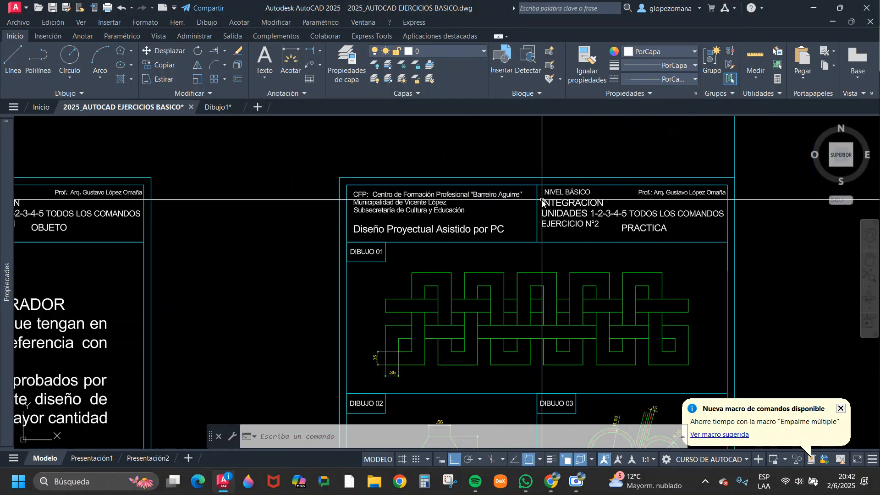
{"action": "scroll", "coordinate": [514, 187], "scroll_direction": "down", "scroll_amount": 5}
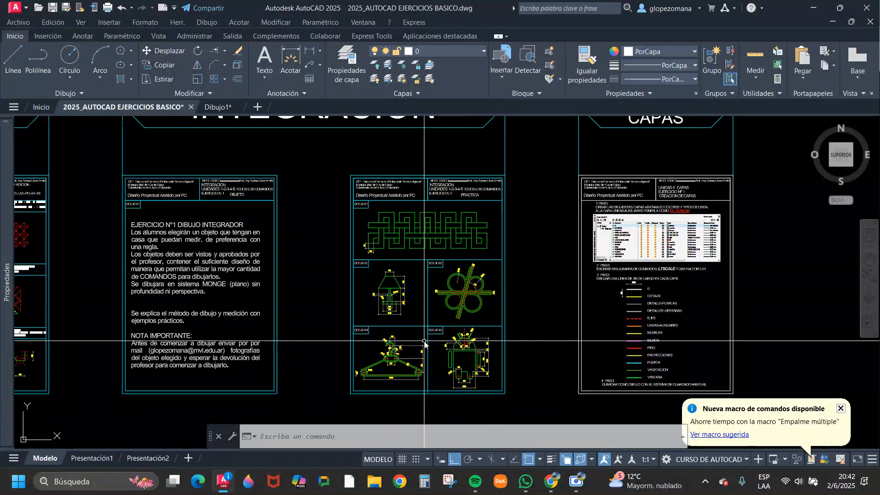
{"action": "scroll", "coordinate": [473, 237], "scroll_direction": "down", "scroll_amount": 2}
{"action": "middle_click_drag", "start_coordinate": [158, 279], "coordinate": [424, 279]}
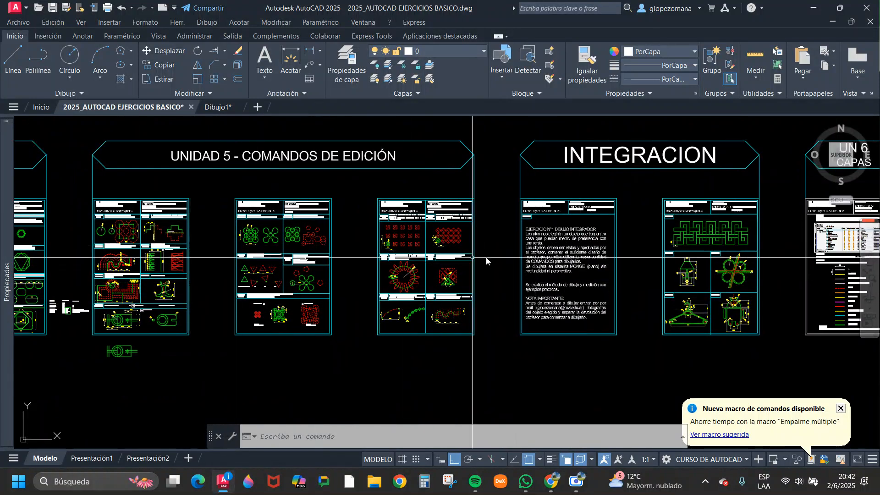
Examine the Unit 6 Capas sheet, covering its layer list, the LTSCALE factor 0.01 step and the 1 m sample lines.
{"action": "middle_click_drag", "start_coordinate": [478, 274], "coordinate": [273, 293]}
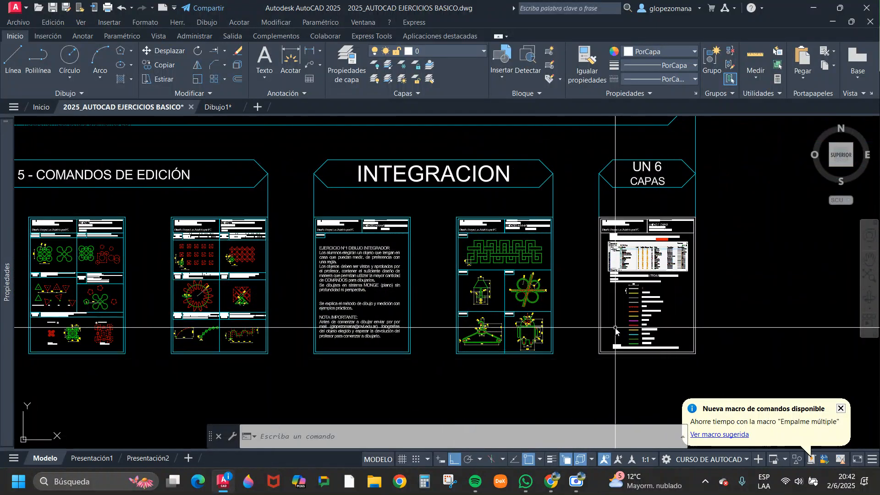
{"action": "scroll", "coordinate": [615, 329], "scroll_direction": "up", "scroll_amount": 2}
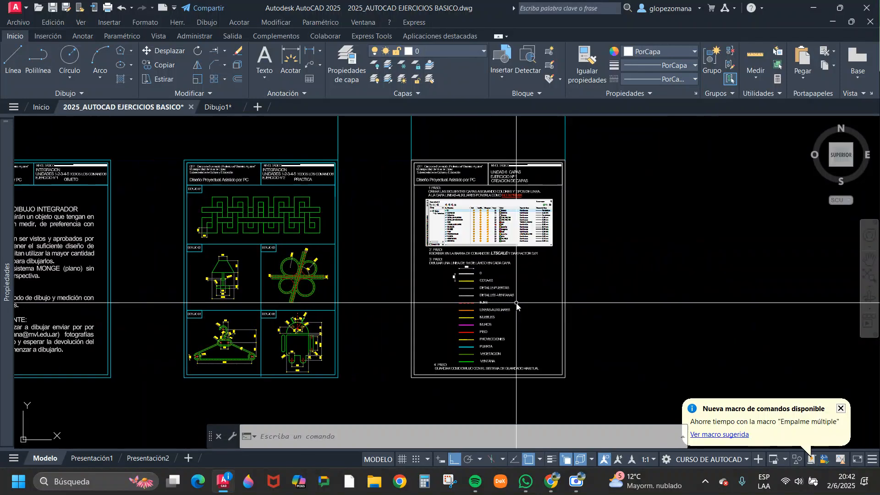
{"action": "scroll", "coordinate": [449, 288], "scroll_direction": "up", "scroll_amount": 4}
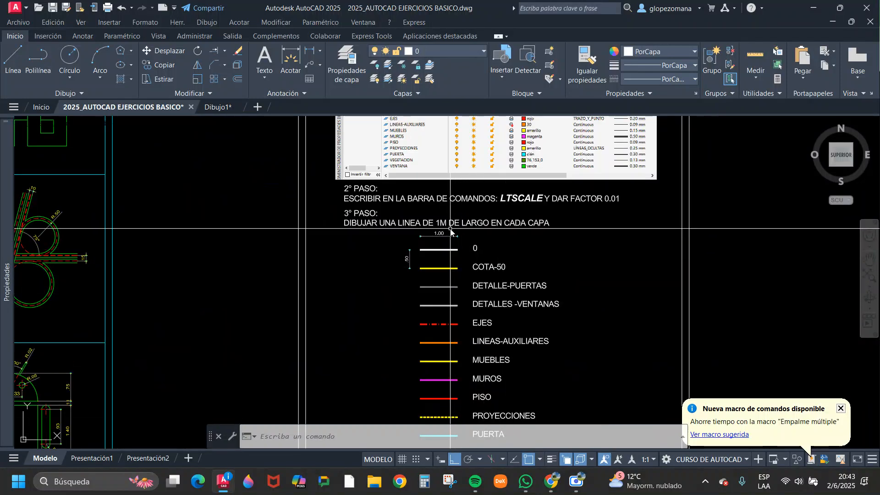
{"action": "scroll", "coordinate": [451, 229], "scroll_direction": "down", "scroll_amount": 5}
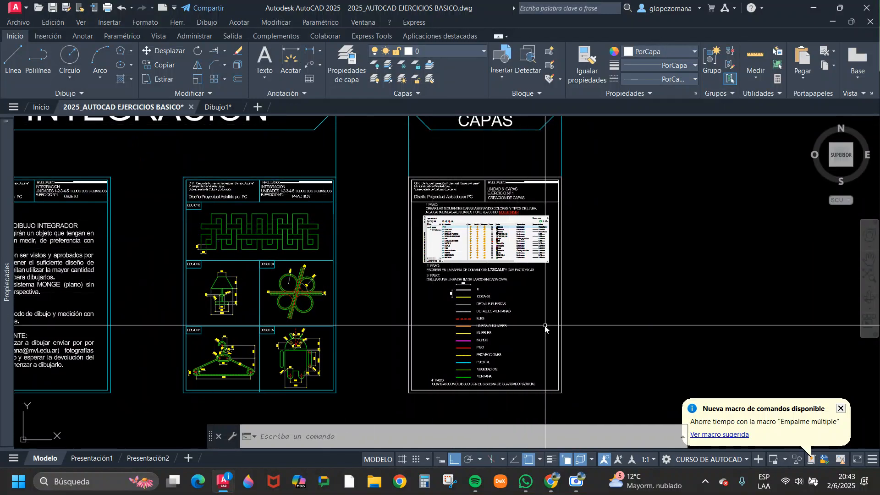
{"action": "scroll", "coordinate": [545, 327], "scroll_direction": "down", "scroll_amount": 2}
{"action": "middle_click_drag", "start_coordinate": [425, 255], "coordinate": [480, 276]}
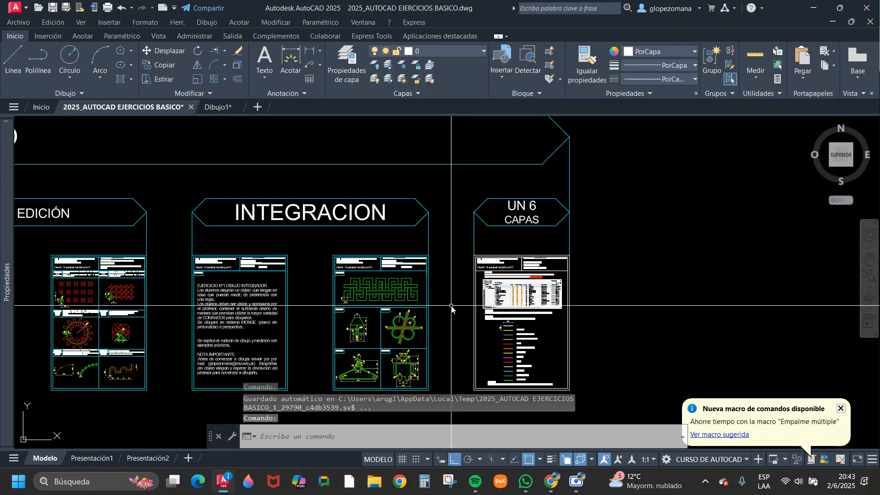
Examine the circled July class dates and the green-framed days 21 to 31 on the course calendar.
{"action": "middle_click_drag", "start_coordinate": [438, 310], "coordinate": [449, 320]}
{"action": "scroll", "coordinate": [470, 288], "scroll_direction": "down", "scroll_amount": 2}
{"action": "mouse_move", "coordinate": [462, 283]}
{"action": "middle_mouse_down"}
{"action": "mouse_move", "coordinate": [472, 439]}
{"action": "mouse_move", "coordinate": [467, 329]}
{"action": "mouse_move", "coordinate": [466, 337]}
{"action": "middle_mouse_up"}
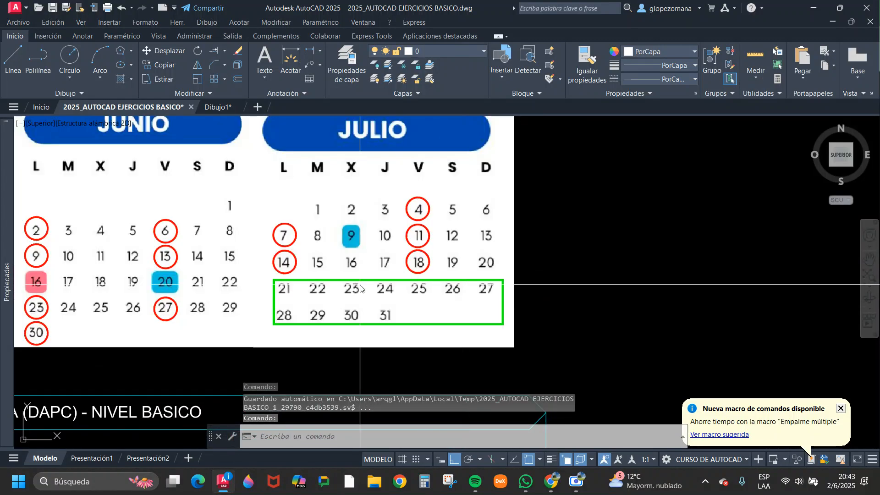
{"action": "scroll", "coordinate": [291, 261], "scroll_direction": "up", "scroll_amount": 2}
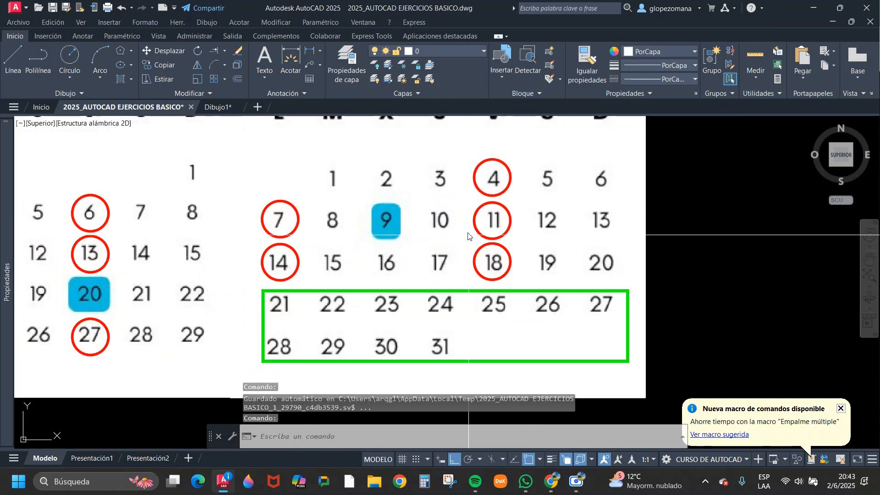
{"action": "scroll", "coordinate": [468, 236], "scroll_direction": "down", "scroll_amount": 2}
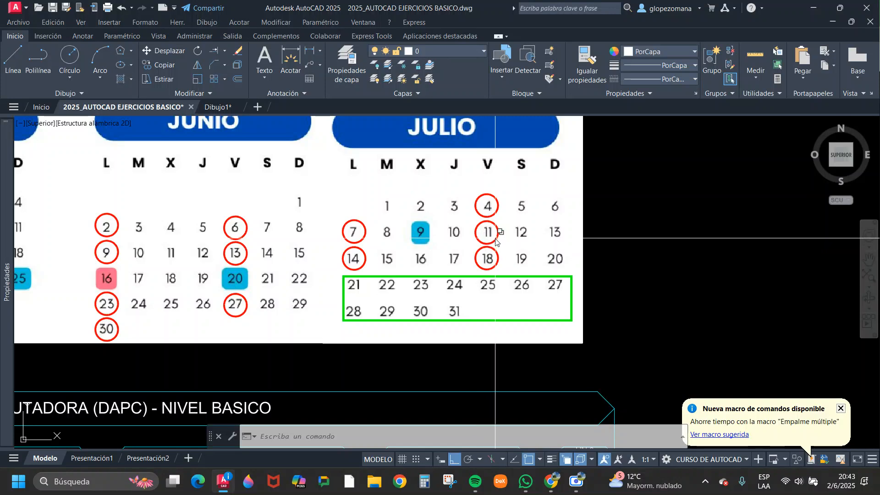
{"action": "scroll", "coordinate": [479, 223], "scroll_direction": "down", "scroll_amount": 2}
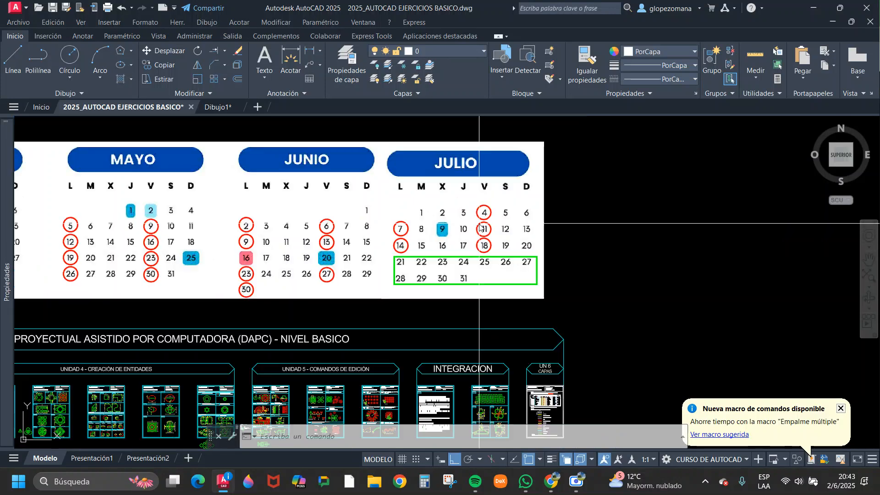
Compare the upcoming Integración and Unit 6 Capas sheets with the class dates on the calendar.
{"action": "middle_click_drag", "start_coordinate": [509, 300], "coordinate": [505, 240]}
{"action": "scroll", "coordinate": [474, 363], "scroll_direction": "up", "scroll_amount": 2}
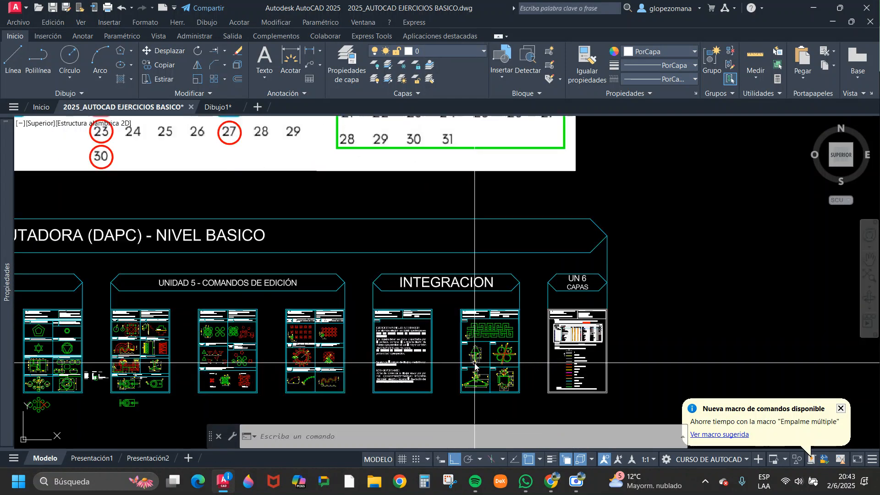
{"action": "scroll", "coordinate": [429, 354], "scroll_direction": "up", "scroll_amount": 2}
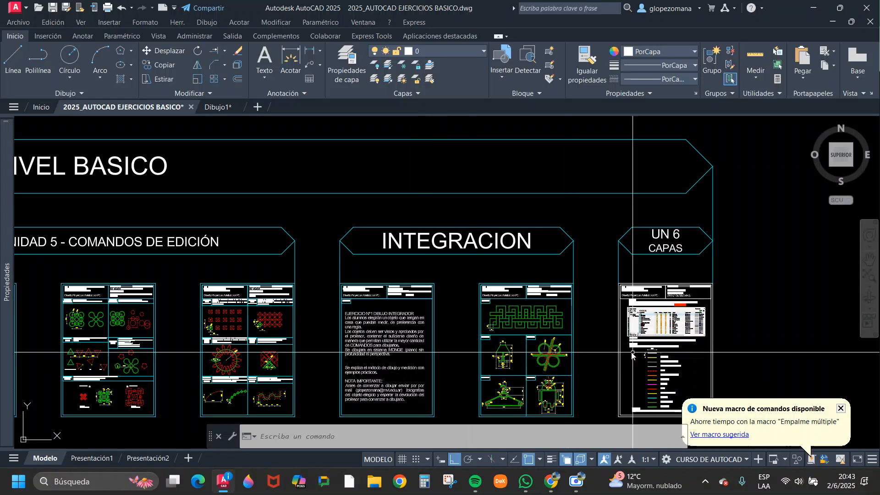
{"action": "scroll", "coordinate": [440, 345], "scroll_direction": "down", "scroll_amount": 4}
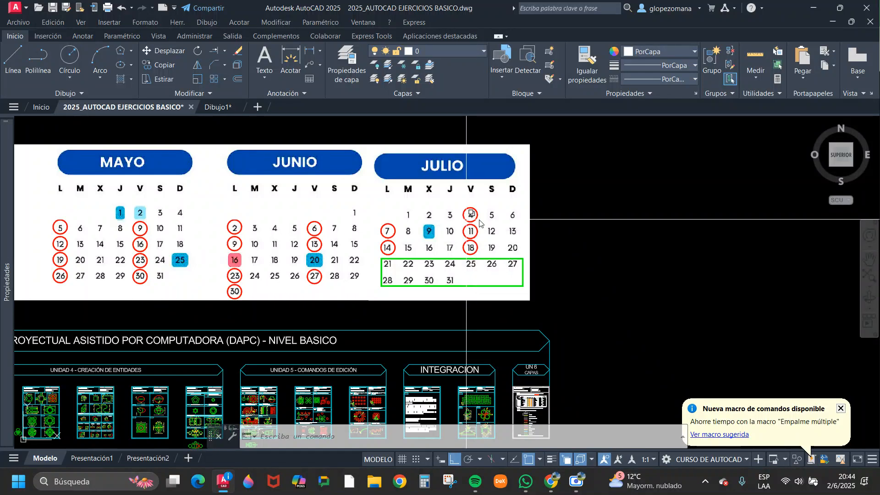
{"action": "scroll", "coordinate": [586, 247], "scroll_direction": "down", "scroll_amount": 4}
{"action": "scroll", "coordinate": [575, 343], "scroll_direction": "up", "scroll_amount": 6}
{"action": "scroll", "coordinate": [575, 342], "scroll_direction": "down", "scroll_amount": 3}
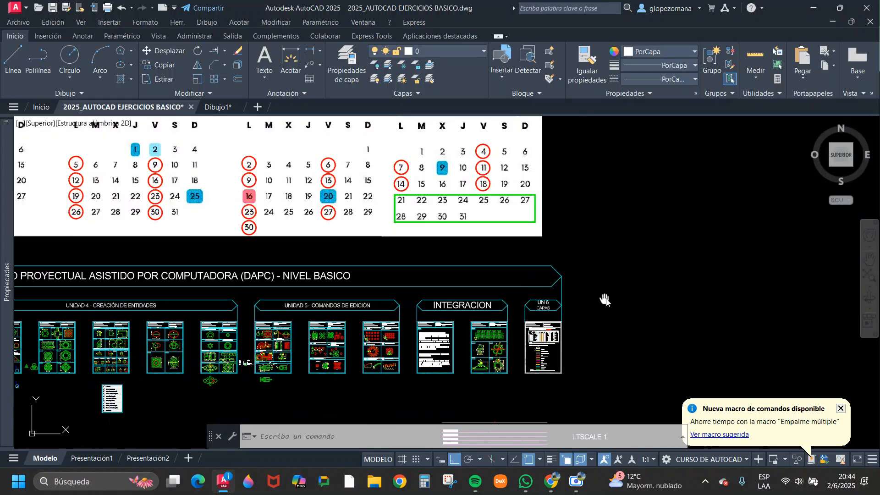
{"action": "scroll", "coordinate": [596, 280], "scroll_direction": "up", "scroll_amount": 5}
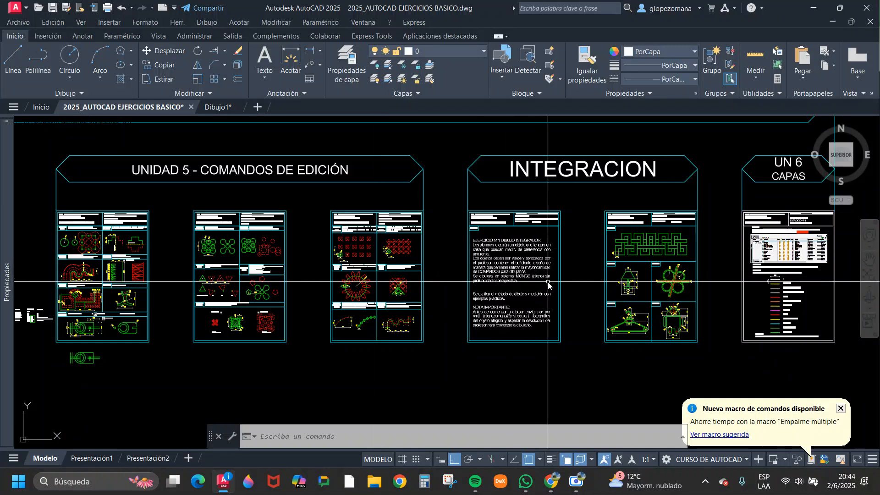
{"action": "scroll", "coordinate": [431, 285], "scroll_direction": "down", "scroll_amount": 4}
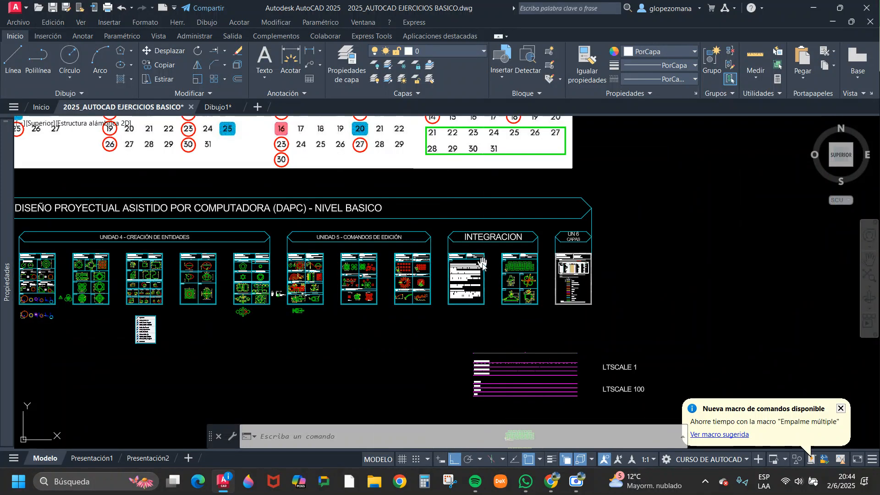
{"action": "middle_click_drag", "start_coordinate": [482, 262], "coordinate": [489, 371]}
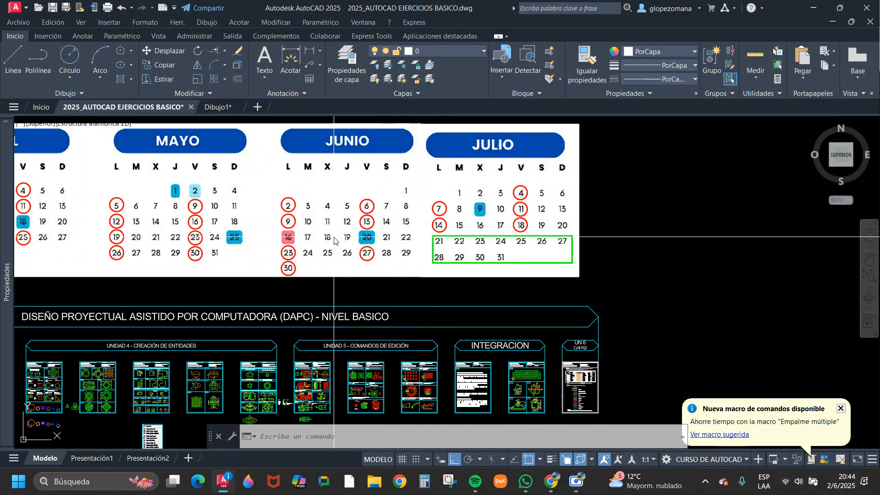
Review the sequence of sheets from Unit 5 Comandos de Edición through Integración to Unit 6 Capas.
{"action": "middle_click_drag", "start_coordinate": [409, 290], "coordinate": [401, 246]}
{"action": "scroll", "coordinate": [374, 341], "scroll_direction": "up", "scroll_amount": 2}
{"action": "mouse_move", "coordinate": [374, 342]}
{"action": "middle_mouse_down"}
{"action": "mouse_move", "coordinate": [376, 294]}
{"action": "mouse_move", "coordinate": [295, 244]}
{"action": "mouse_move", "coordinate": [286, 263]}
{"action": "middle_mouse_up"}
{"action": "scroll", "coordinate": [343, 281], "scroll_direction": "up", "scroll_amount": 2}
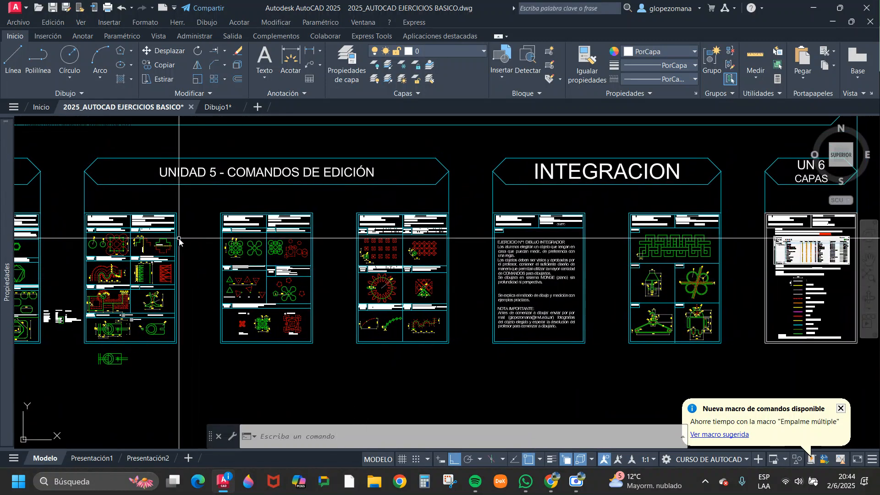
{"action": "middle_click_drag", "start_coordinate": [177, 275], "coordinate": [113, 274]}
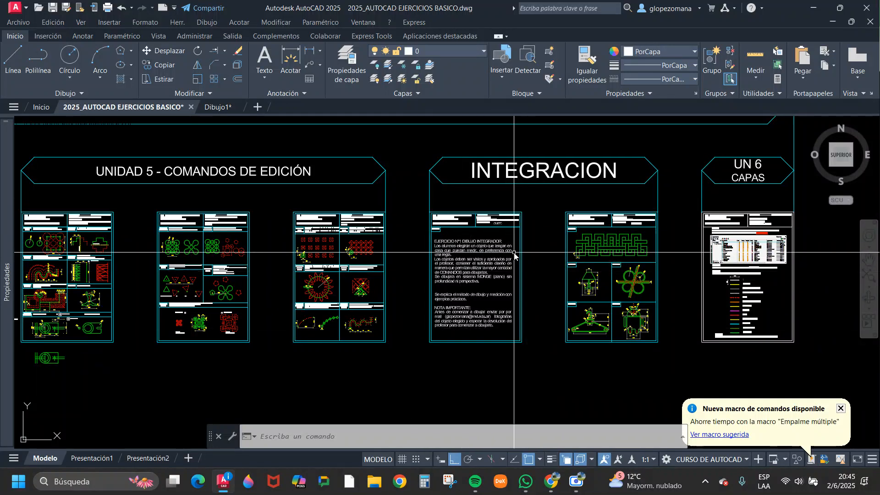
{"action": "middle_click_drag", "start_coordinate": [665, 267], "coordinate": [541, 255]}
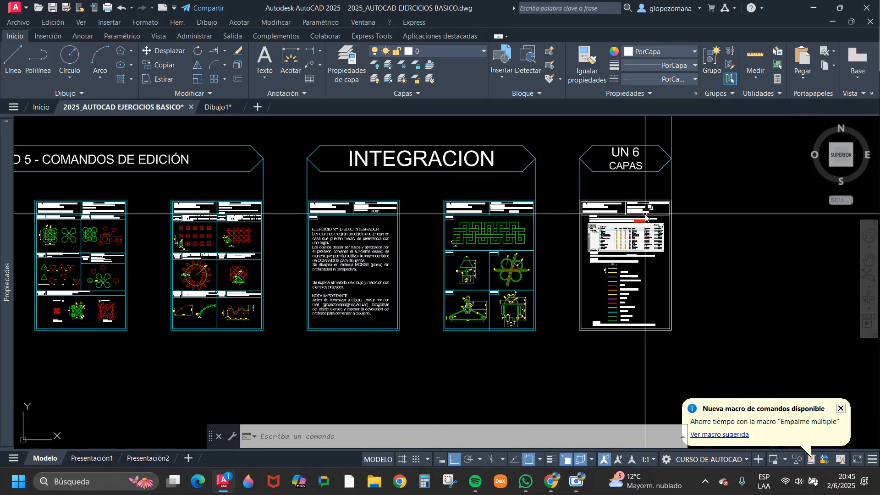
{"action": "scroll", "coordinate": [631, 232], "scroll_direction": "up", "scroll_amount": 4}
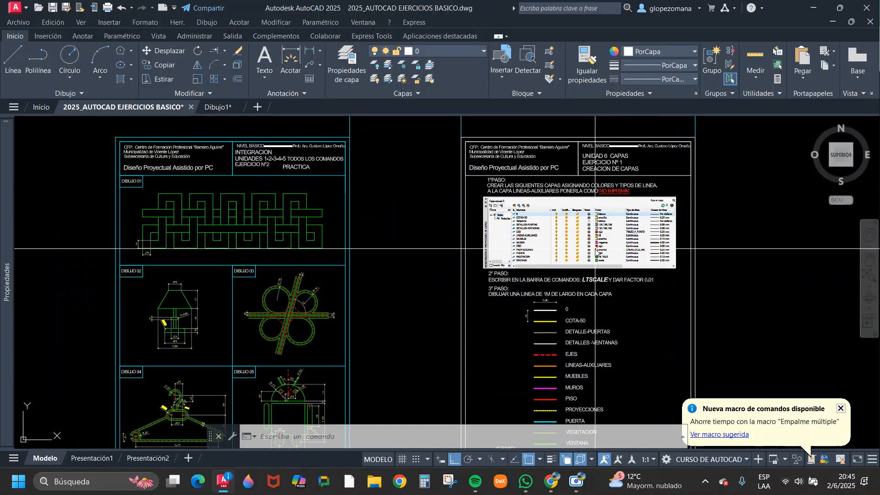
{"action": "scroll", "coordinate": [595, 249], "scroll_direction": "down", "scroll_amount": 8}
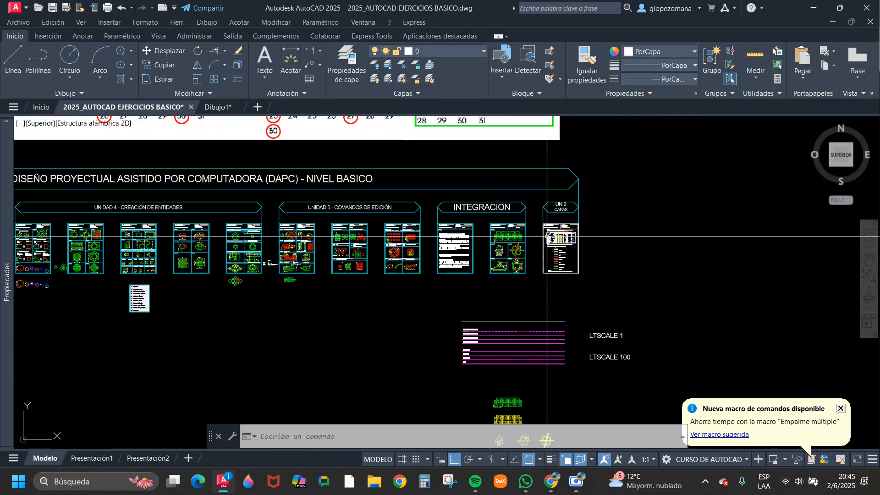
Relate the June class dates on the calendar to the Unit 5 sheets, including Ejercicio N°2 with Copia, Desplazar, Girar, Escala and Chaflán.
{"action": "middle_click_drag", "start_coordinate": [564, 219], "coordinate": [480, 328]}
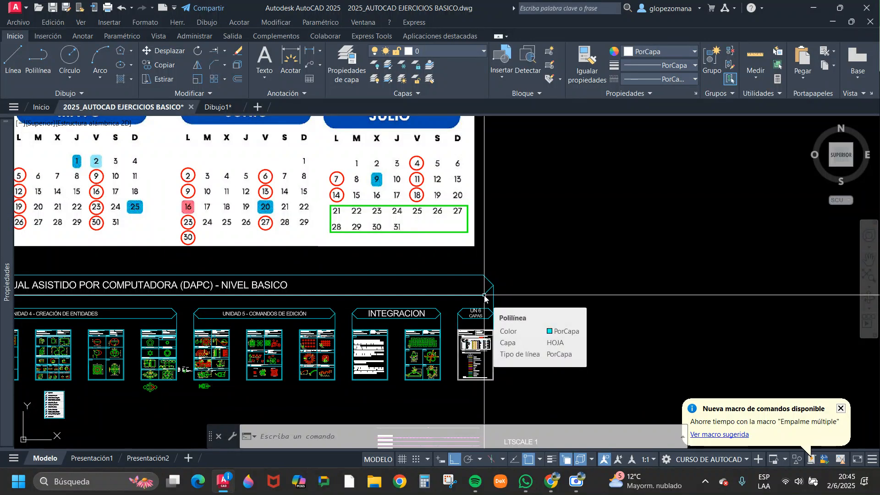
{"action": "mouse_move", "coordinate": [356, 255]}
{"action": "middle_mouse_down"}
{"action": "mouse_move", "coordinate": [387, 246]}
{"action": "mouse_move", "coordinate": [357, 265]}
{"action": "middle_mouse_up"}
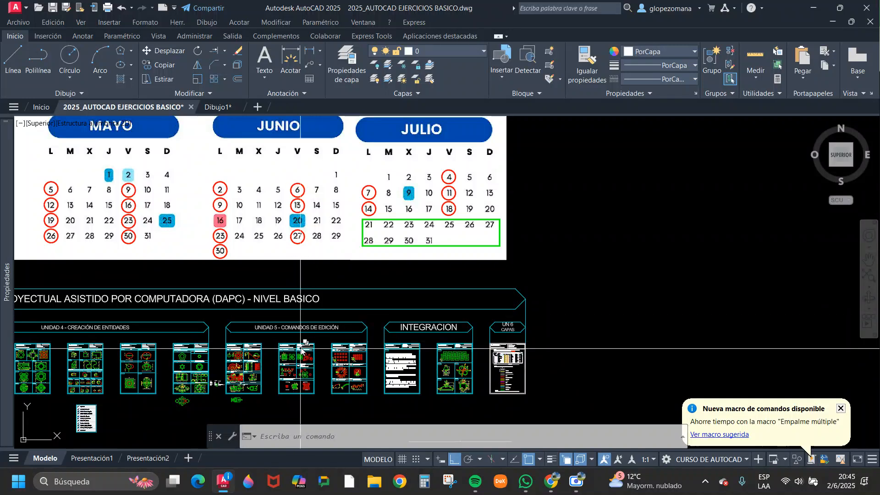
{"action": "scroll", "coordinate": [321, 335], "scroll_direction": "up", "scroll_amount": 8}
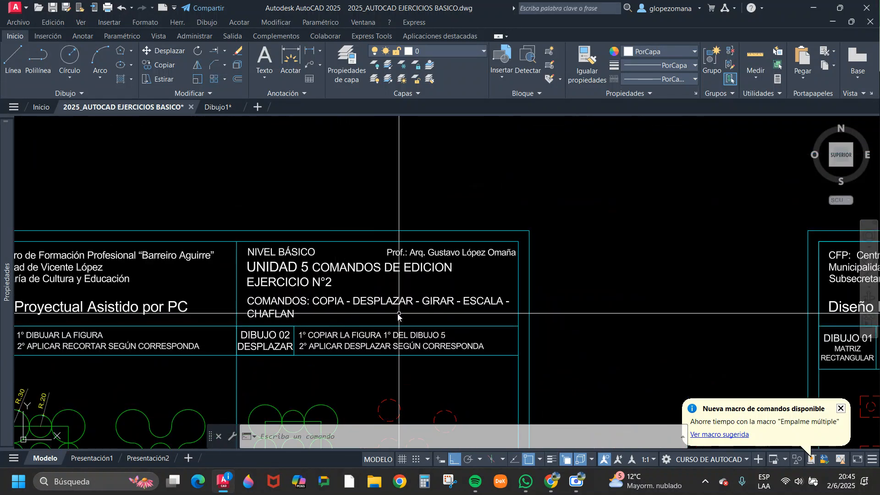
{"action": "scroll", "coordinate": [332, 316], "scroll_direction": "down", "scroll_amount": 4}
{"action": "scroll", "coordinate": [331, 310], "scroll_direction": "down", "scroll_amount": 5}
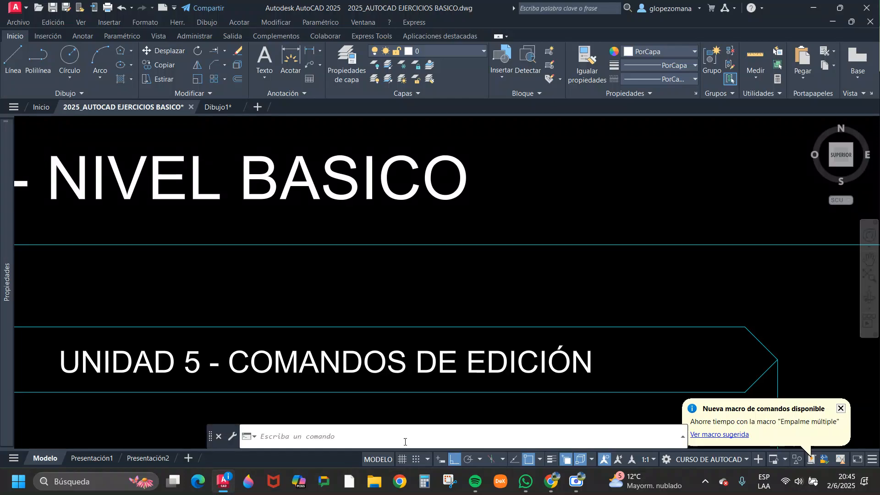
{"action": "scroll", "coordinate": [373, 237], "scroll_direction": "up", "scroll_amount": 6}
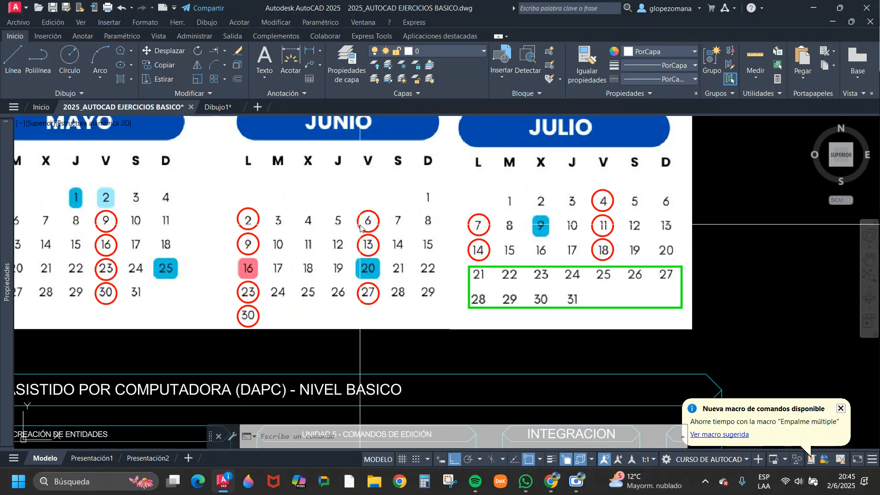
{"action": "scroll", "coordinate": [305, 257], "scroll_direction": "down", "scroll_amount": 4}
{"action": "middle_click_drag", "start_coordinate": [412, 320], "coordinate": [413, 255]}
{"action": "scroll", "coordinate": [367, 273], "scroll_direction": "up", "scroll_amount": 10}
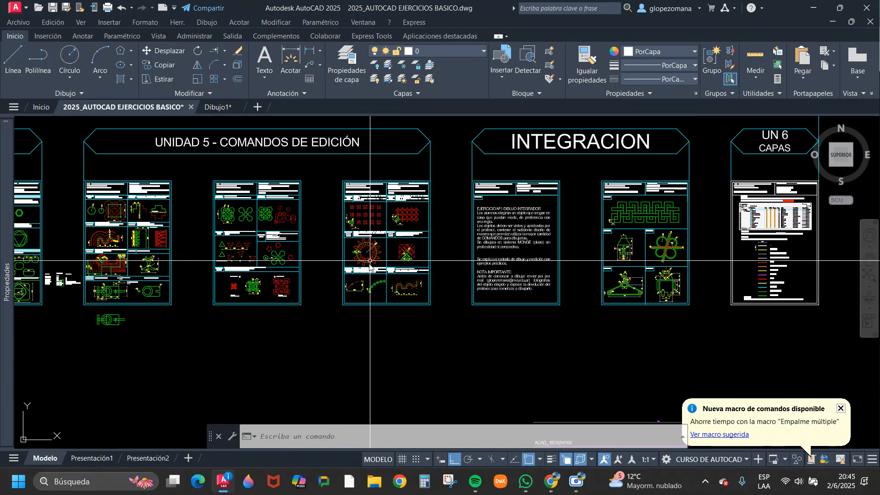
Examine the June dates around 9, 16 and 23 on the calendar together with the Integración sheets planned for them.
{"action": "middle_click_drag", "start_coordinate": [390, 220], "coordinate": [353, 285]}
{"action": "scroll", "coordinate": [293, 238], "scroll_direction": "down", "scroll_amount": 5}
{"action": "scroll", "coordinate": [260, 206], "scroll_direction": "up", "scroll_amount": 8}
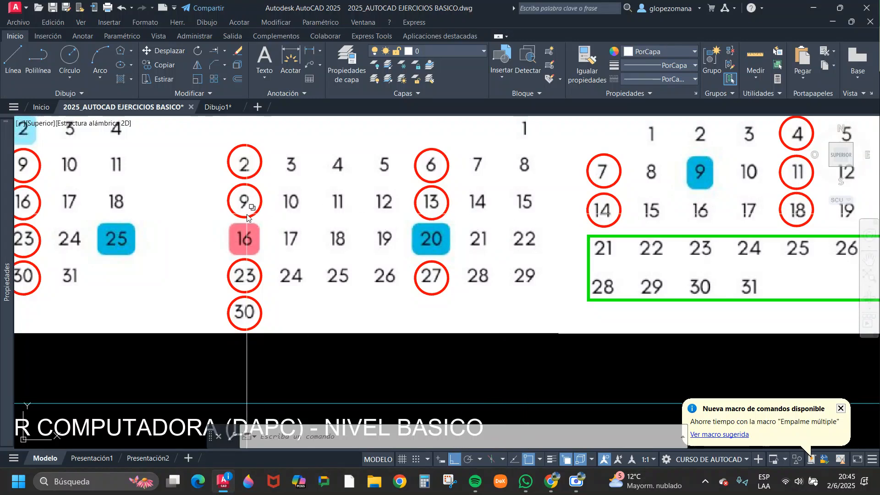
{"action": "scroll", "coordinate": [367, 250], "scroll_direction": "down", "scroll_amount": 5}
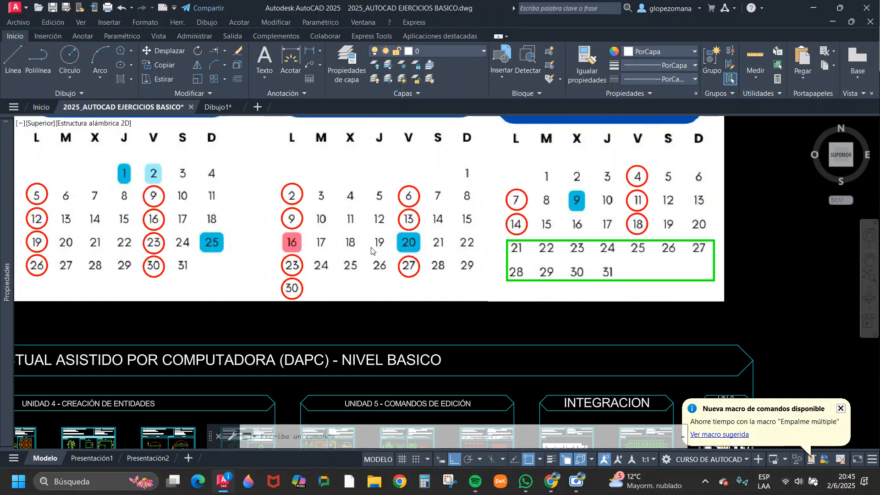
{"action": "scroll", "coordinate": [475, 395], "scroll_direction": "up", "scroll_amount": 3}
{"action": "mouse_move", "coordinate": [518, 380]}
{"action": "middle_mouse_down"}
{"action": "mouse_move", "coordinate": [497, 366]}
{"action": "mouse_move", "coordinate": [456, 366]}
{"action": "mouse_move", "coordinate": [440, 397]}
{"action": "middle_mouse_up"}
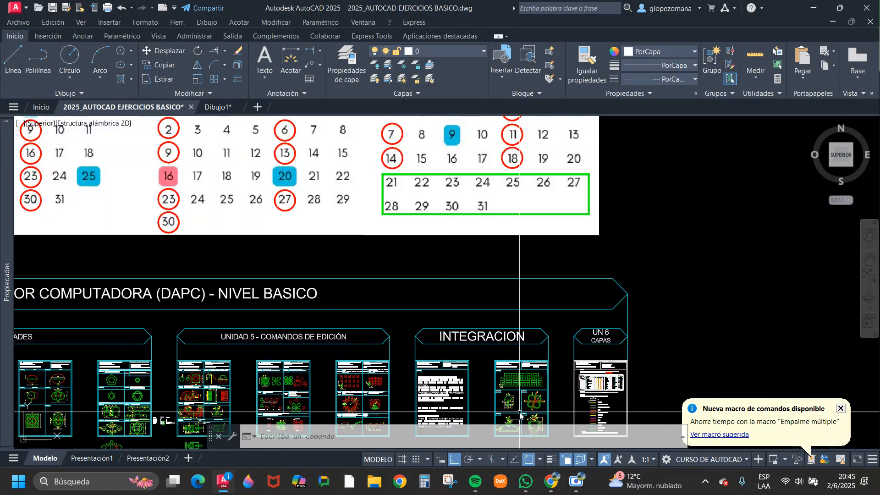
{"action": "scroll", "coordinate": [577, 247], "scroll_direction": "up", "scroll_amount": 8}
{"action": "scroll", "coordinate": [577, 249], "scroll_direction": "down", "scroll_amount": 8}
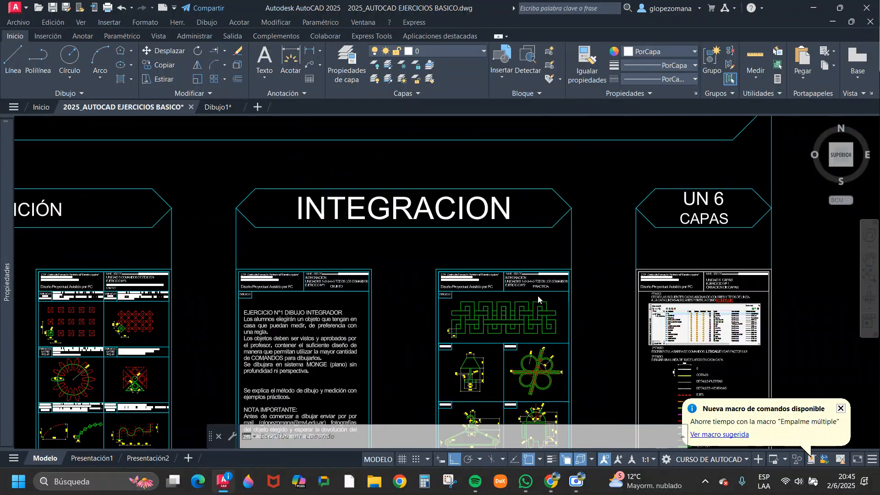
{"action": "scroll", "coordinate": [284, 209], "scroll_direction": "up", "scroll_amount": 6}
{"action": "mouse_move", "coordinate": [284, 209]}
{"action": "middle_mouse_down"}
{"action": "mouse_move", "coordinate": [269, 230]}
{"action": "mouse_move", "coordinate": [159, 243]}
{"action": "middle_mouse_up"}
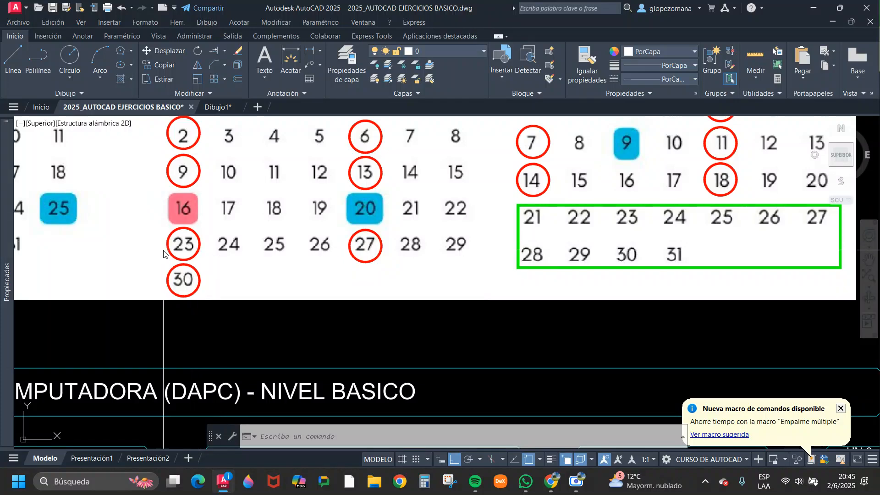
{"action": "scroll", "coordinate": [174, 248], "scroll_direction": "down", "scroll_amount": 4}
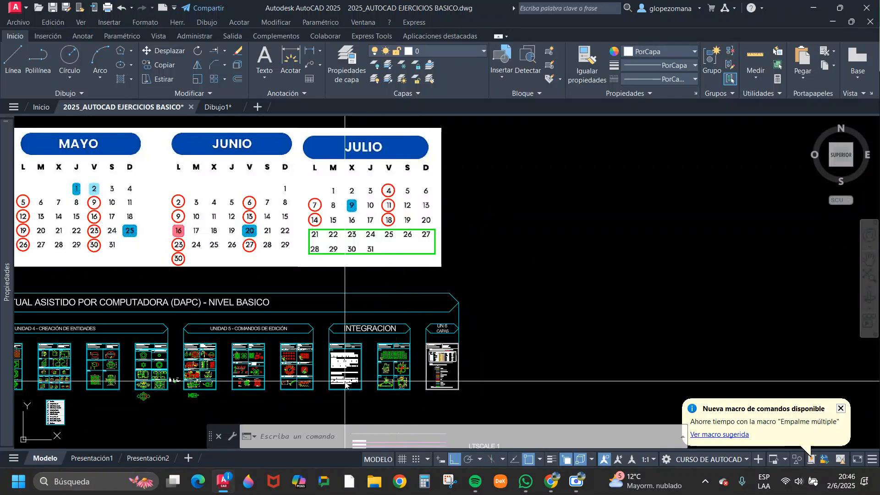
Examine the instructions of Ejercicio N°1 Dibujo Integrador, then the overview of the calendar above the unit sheets.
{"action": "scroll", "coordinate": [373, 390], "scroll_direction": "up", "scroll_amount": 4}
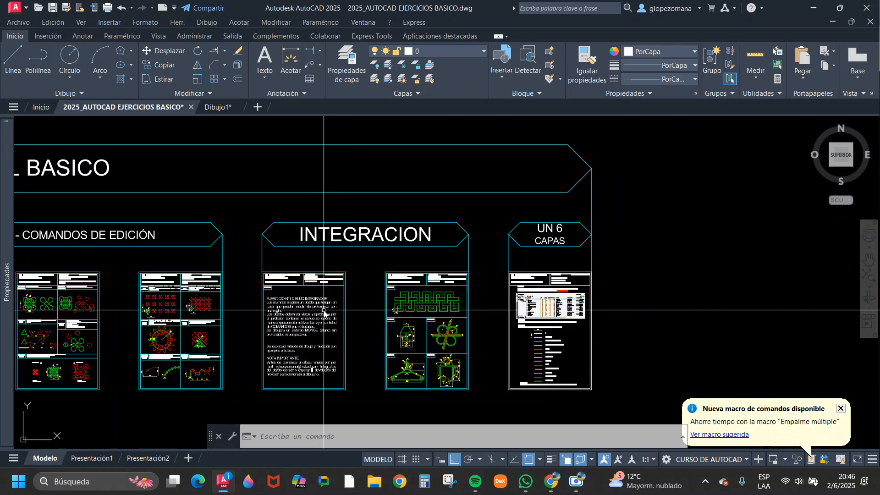
{"action": "middle_click_drag", "start_coordinate": [324, 311], "coordinate": [374, 264]}
{"action": "scroll", "coordinate": [373, 264], "scroll_direction": "up", "scroll_amount": 2}
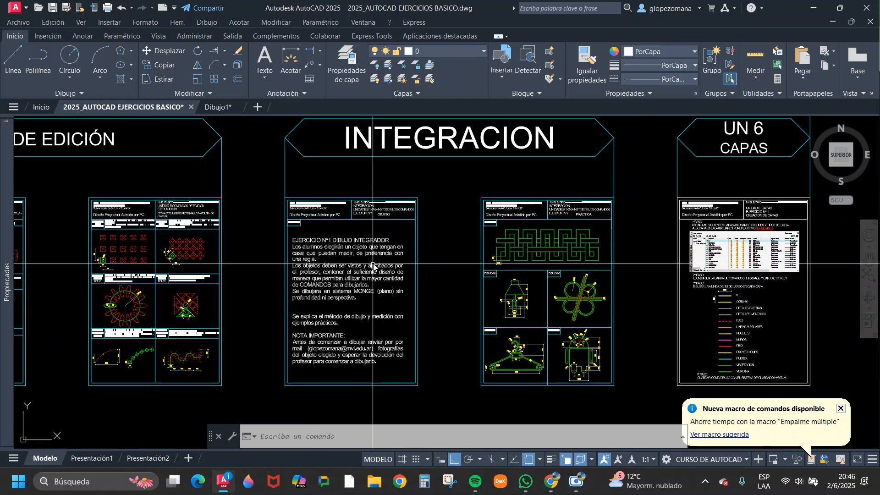
{"action": "left_click", "coordinate": [374, 266]}
{"action": "key", "text": "Escape"}
{"action": "scroll", "coordinate": [446, 269], "scroll_direction": "down", "scroll_amount": 6}
{"action": "middle_click_drag", "start_coordinate": [452, 287], "coordinate": [460, 355]}
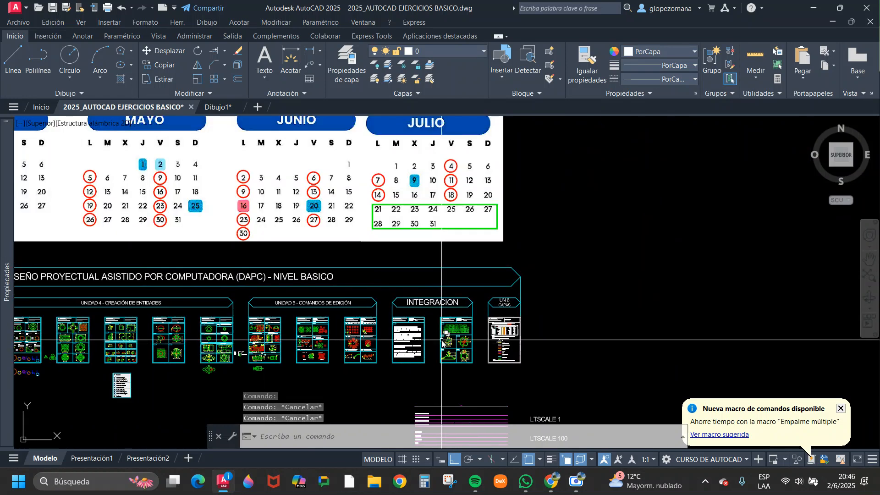
{"action": "scroll", "coordinate": [458, 355], "scroll_direction": "down", "scroll_amount": 3}
{"action": "scroll", "coordinate": [385, 308], "scroll_direction": "up", "scroll_amount": 3}
{"action": "mouse_move", "coordinate": [385, 308]}
{"action": "middle_mouse_down"}
{"action": "mouse_move", "coordinate": [411, 293]}
{"action": "mouse_move", "coordinate": [474, 285]}
{"action": "middle_mouse_up"}
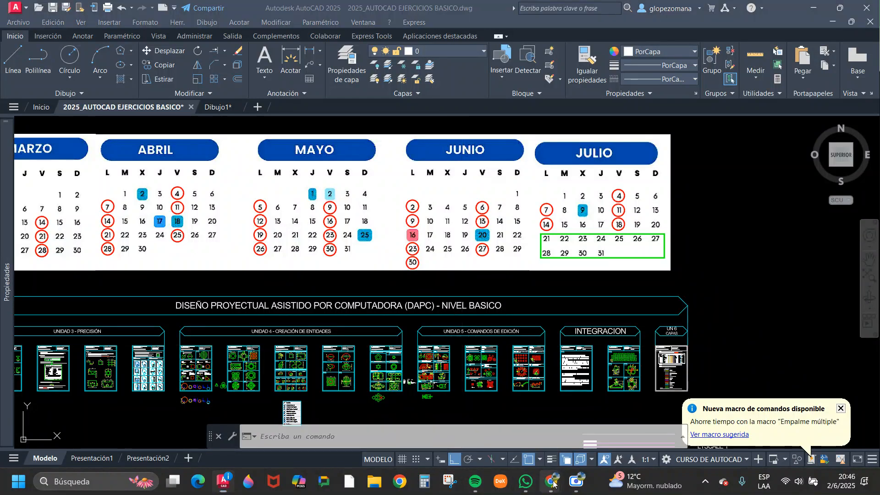
Switch to the Google Meet call in Chrome and stop presenting the screen.
{"action": "mouse_move", "coordinate": [552, 482]}
{"action": "left_click", "coordinate": [412, 420]}
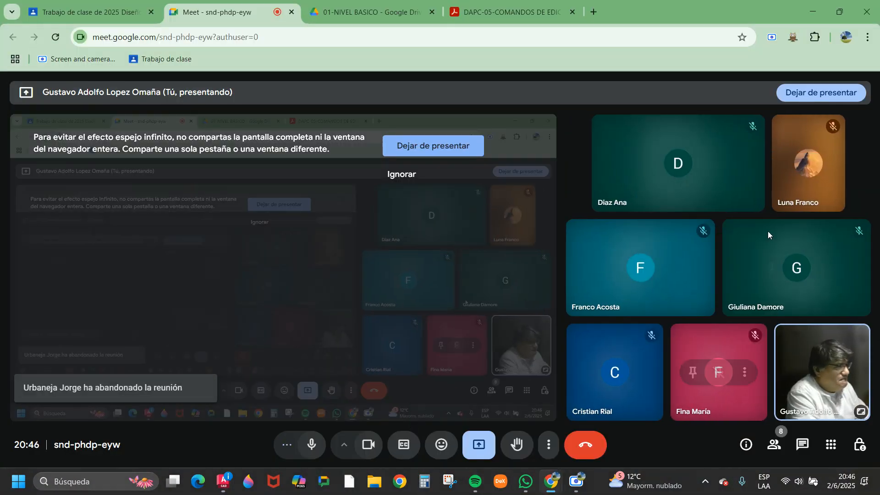
{"action": "left_click", "coordinate": [809, 94]}
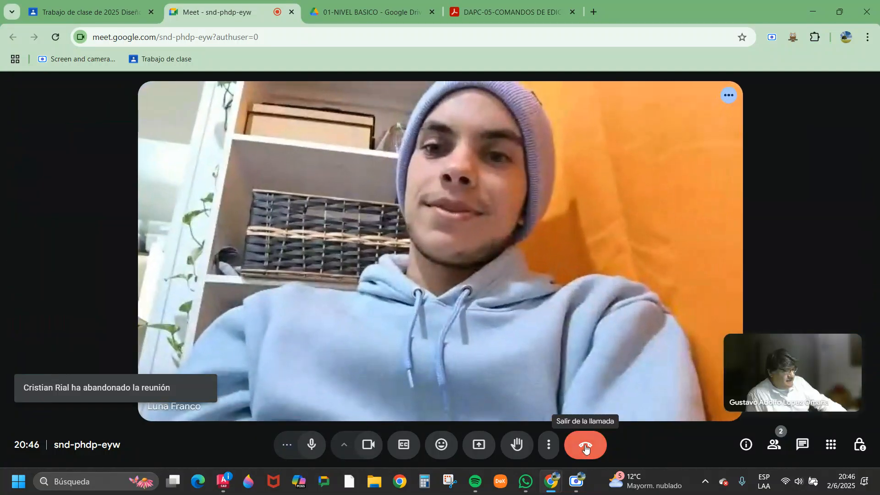
End the Google Meet call for everyone.
{"action": "left_click", "coordinate": [586, 445]}
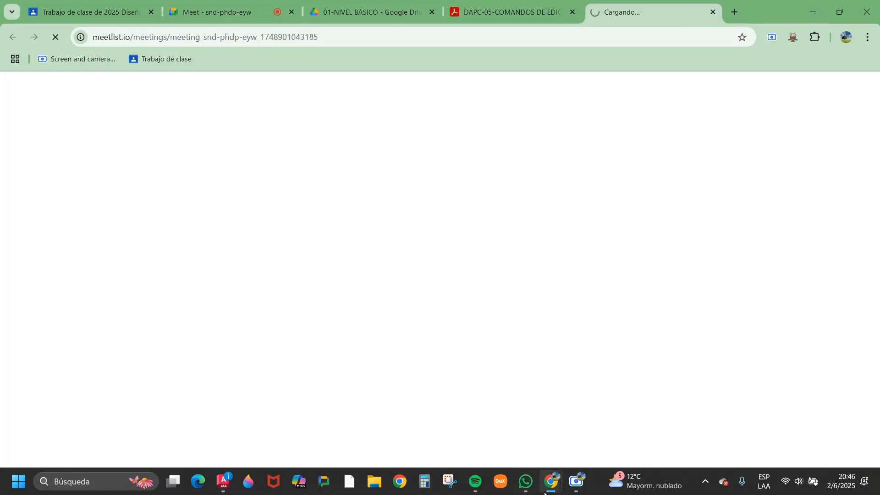
{"action": "mouse_move", "coordinate": [552, 481]}
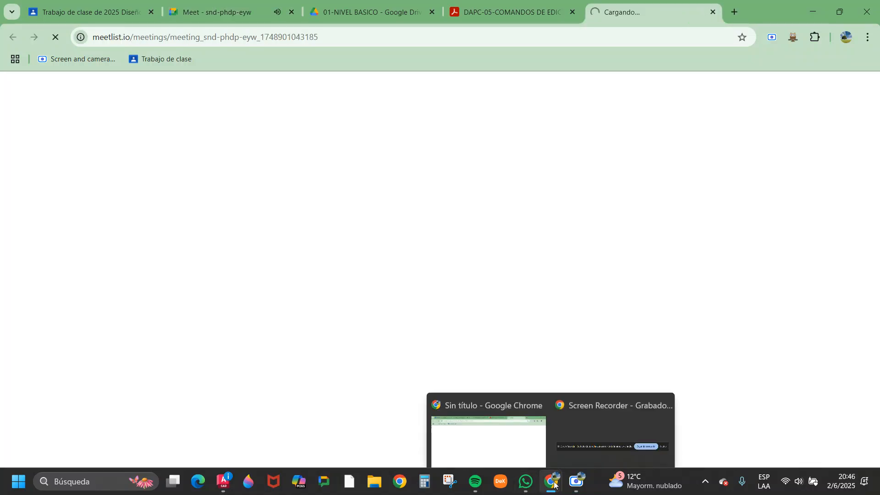